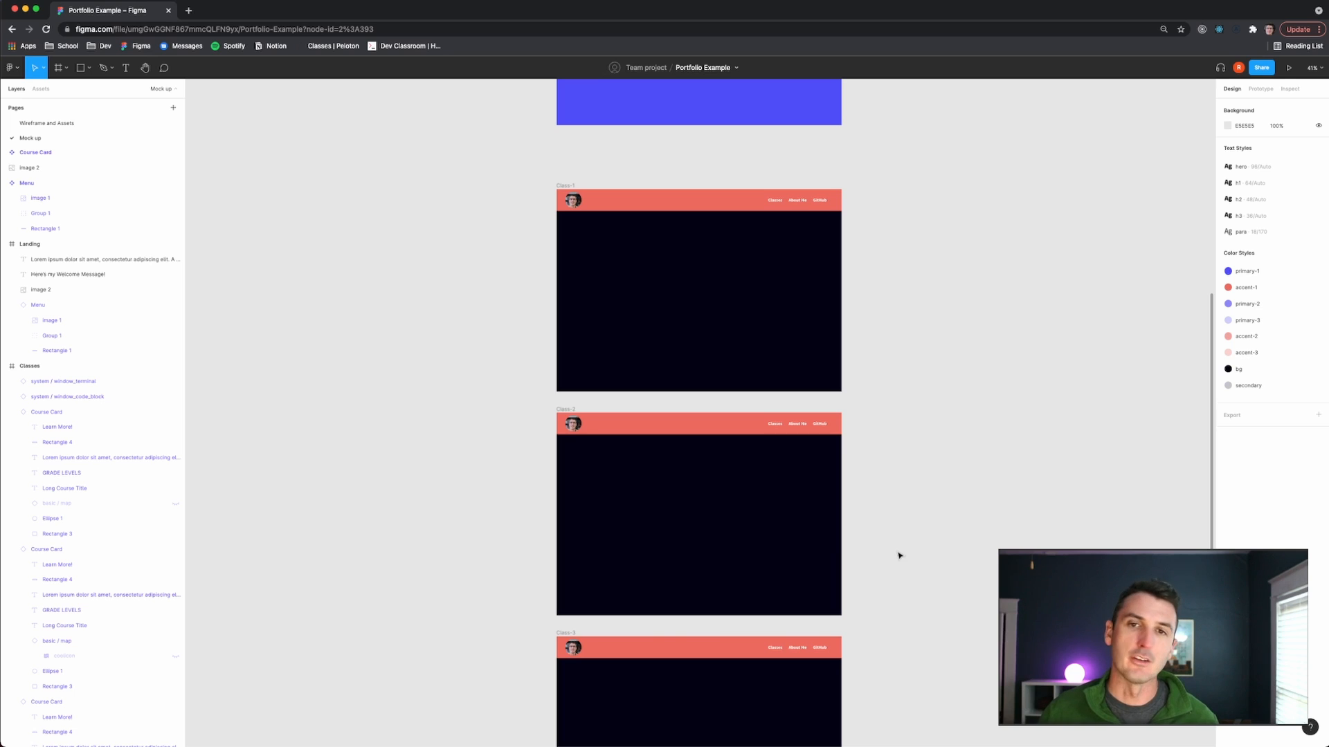
Examine the empty class frames on the Mock up page and the course page sketch on the Wireframe and Assets page.
{"action": "scroll", "coordinate": [899, 556], "scroll_direction": "down", "scroll_amount": 2}
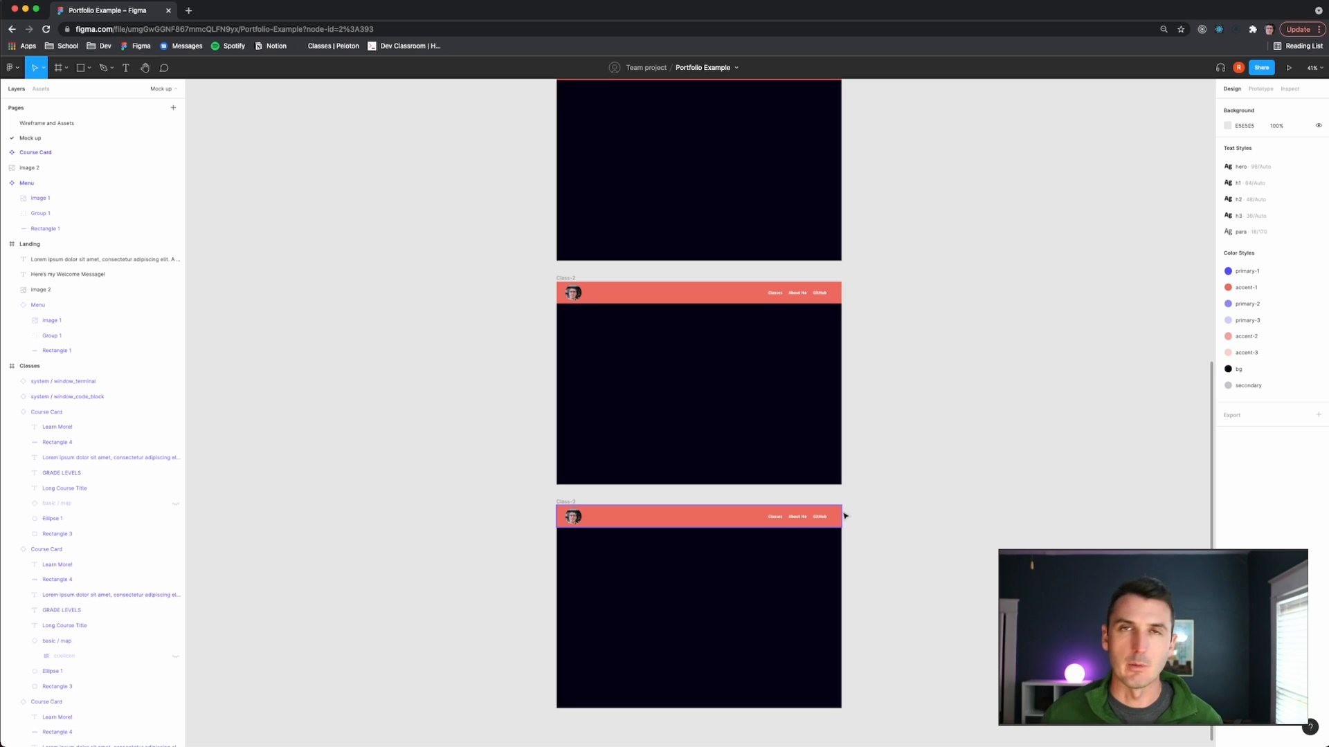
{"action": "scroll", "coordinate": [845, 516], "scroll_direction": "up", "scroll_amount": 2}
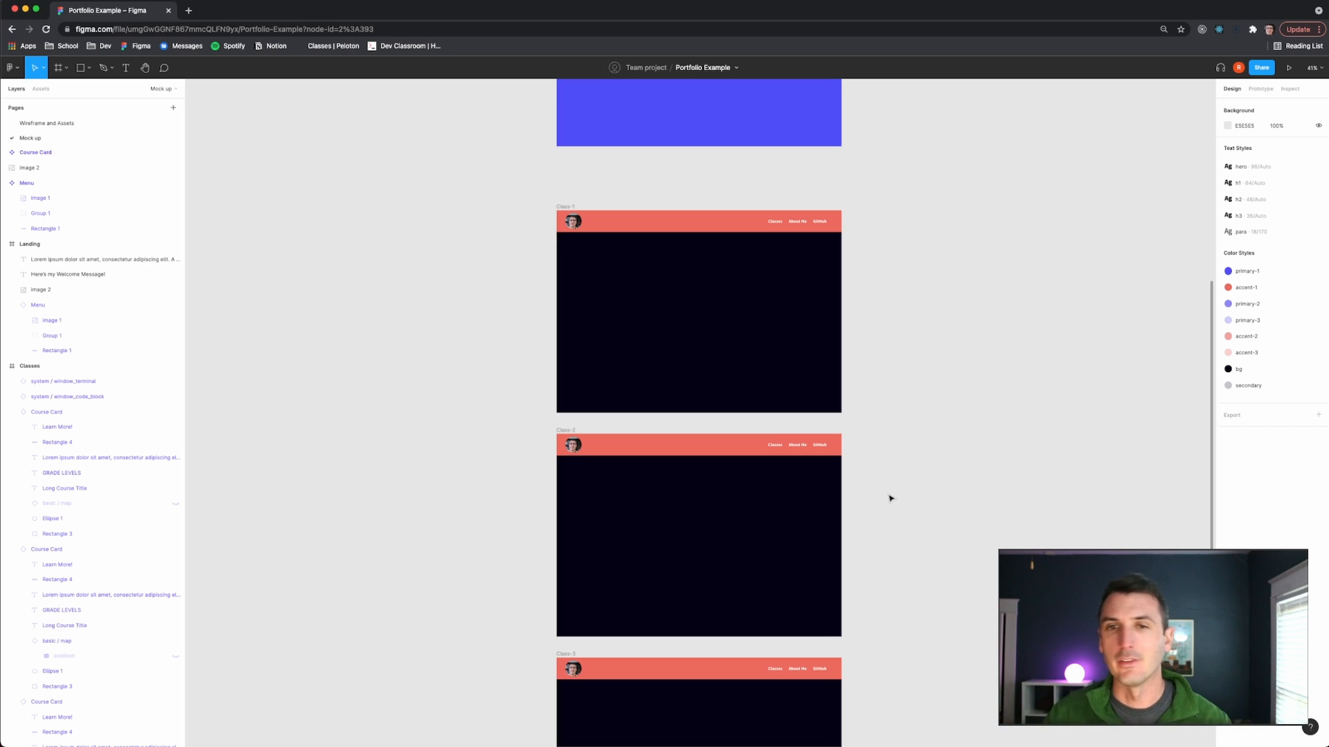
{"action": "scroll", "coordinate": [882, 409], "scroll_direction": "up", "scroll_amount": 5}
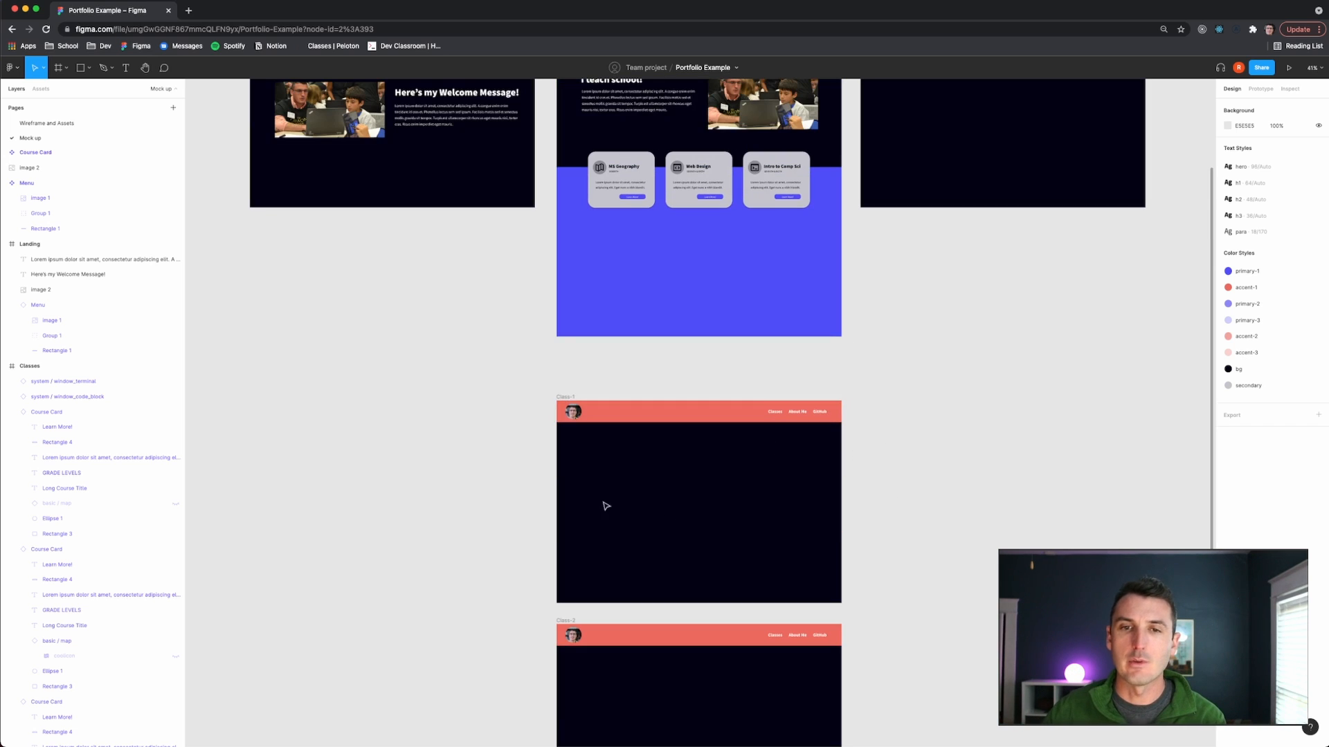
{"action": "scroll", "coordinate": [802, 478], "scroll_direction": "up", "scroll_amount": 3}
{"action": "left_click", "coordinate": [69, 123]}
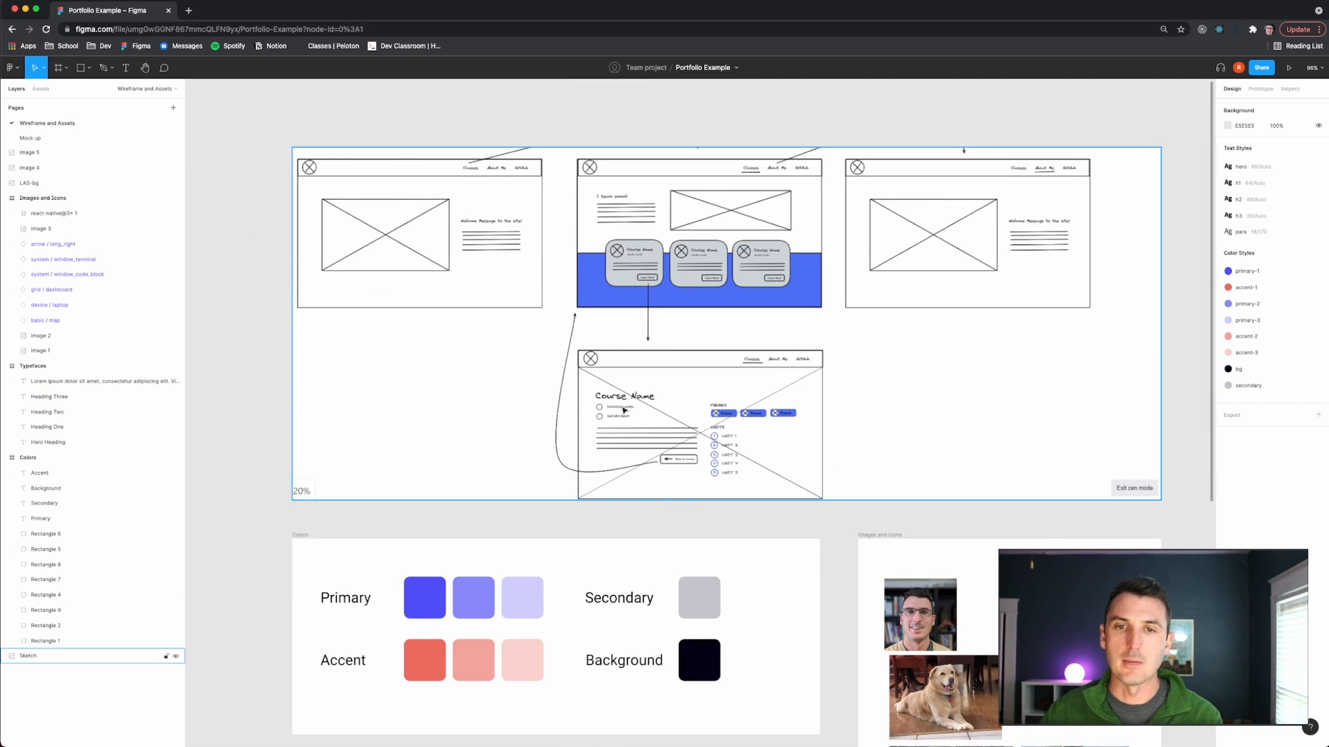
{"action": "scroll", "coordinate": [637, 423], "scroll_direction": "up", "scroll_amount": 3}
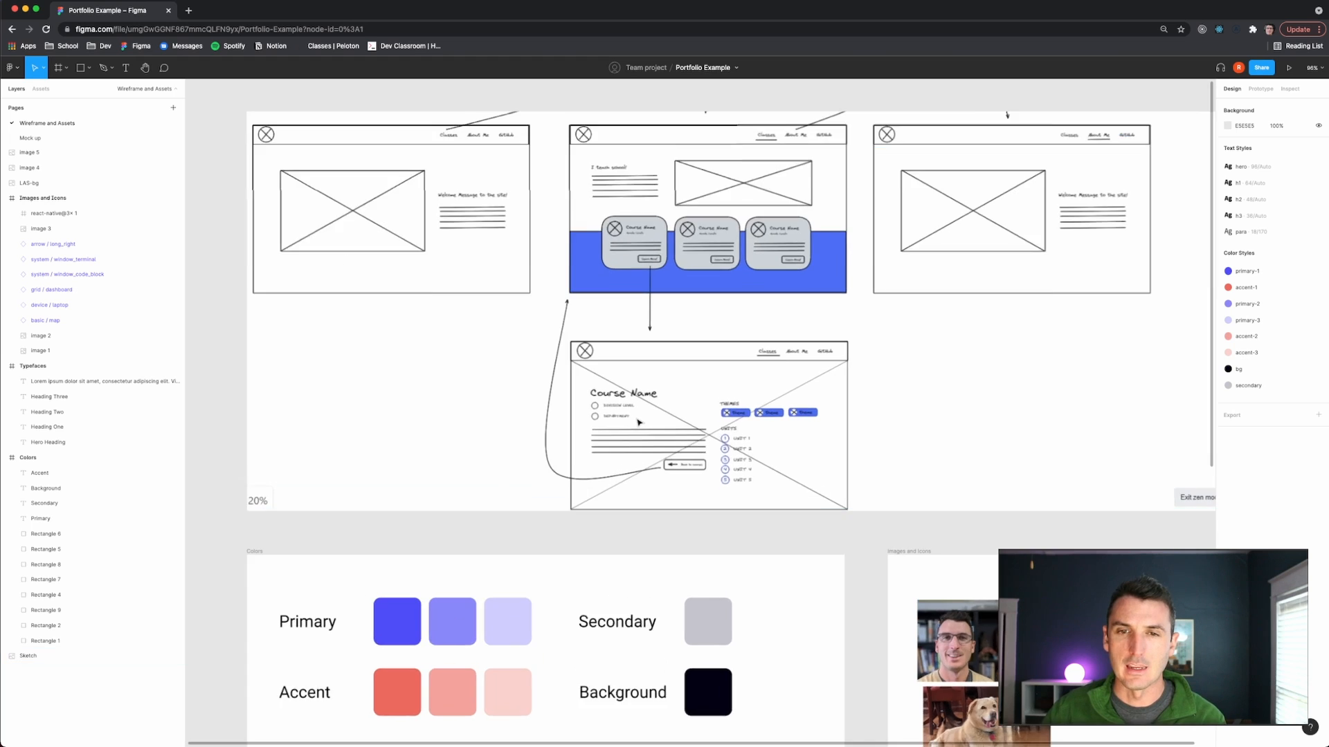
{"action": "scroll", "coordinate": [638, 422], "scroll_direction": "up", "scroll_amount": 2}
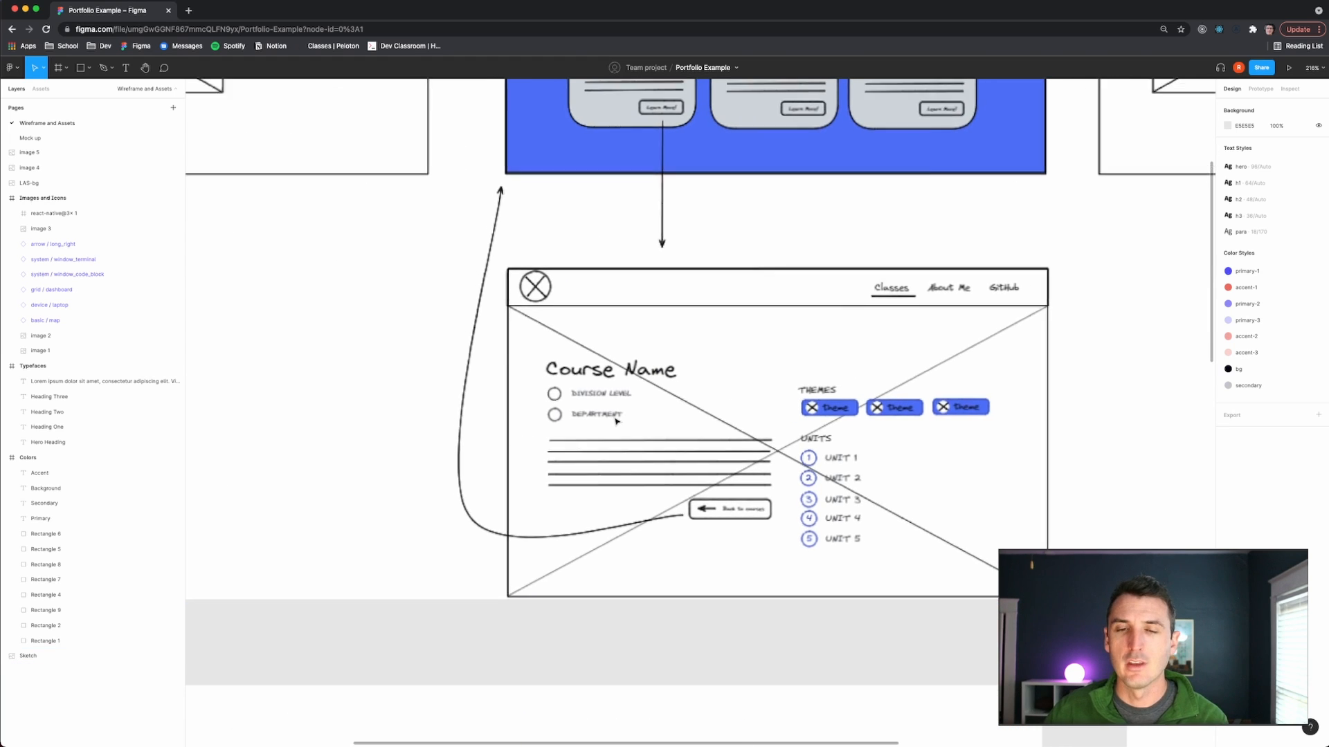
{"action": "scroll", "coordinate": [623, 415], "scroll_direction": "up", "scroll_amount": 2}
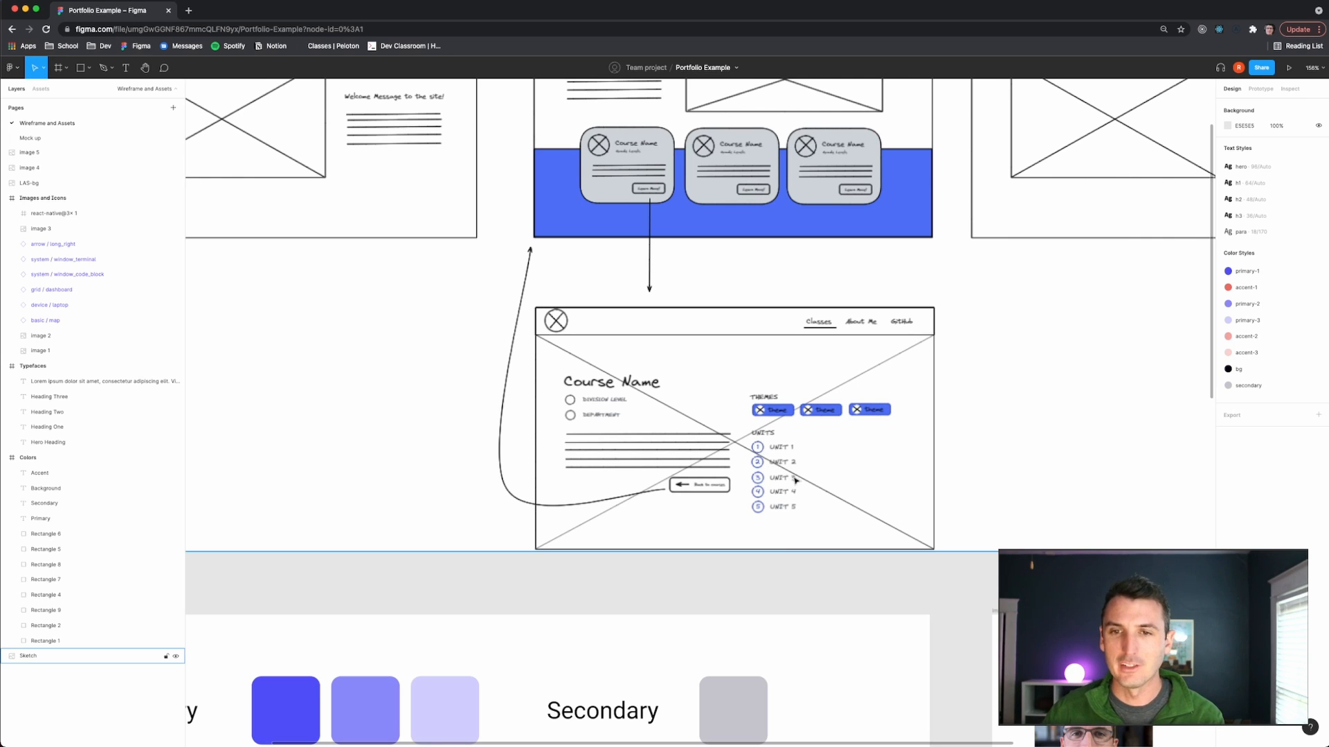
{"action": "scroll", "coordinate": [796, 479], "scroll_direction": "down", "scroll_amount": 5}
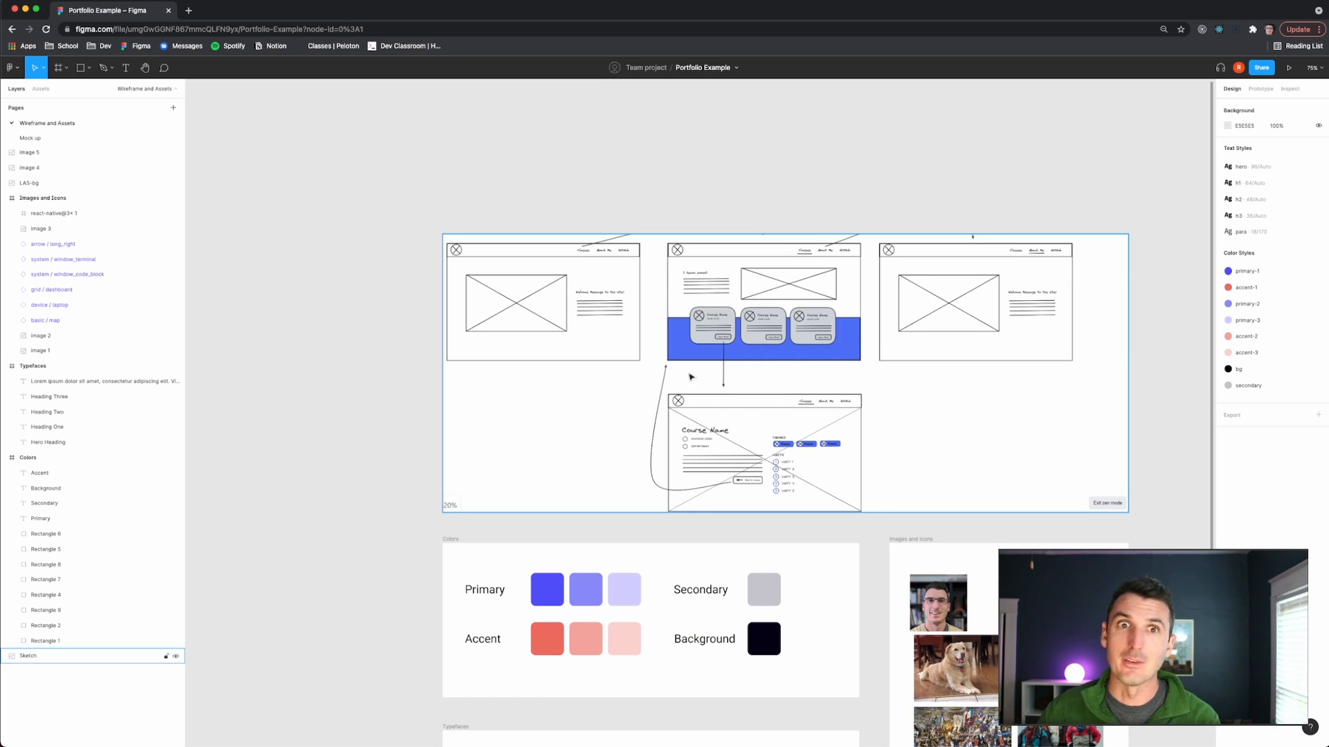
{"action": "left_click", "coordinate": [107, 138]}
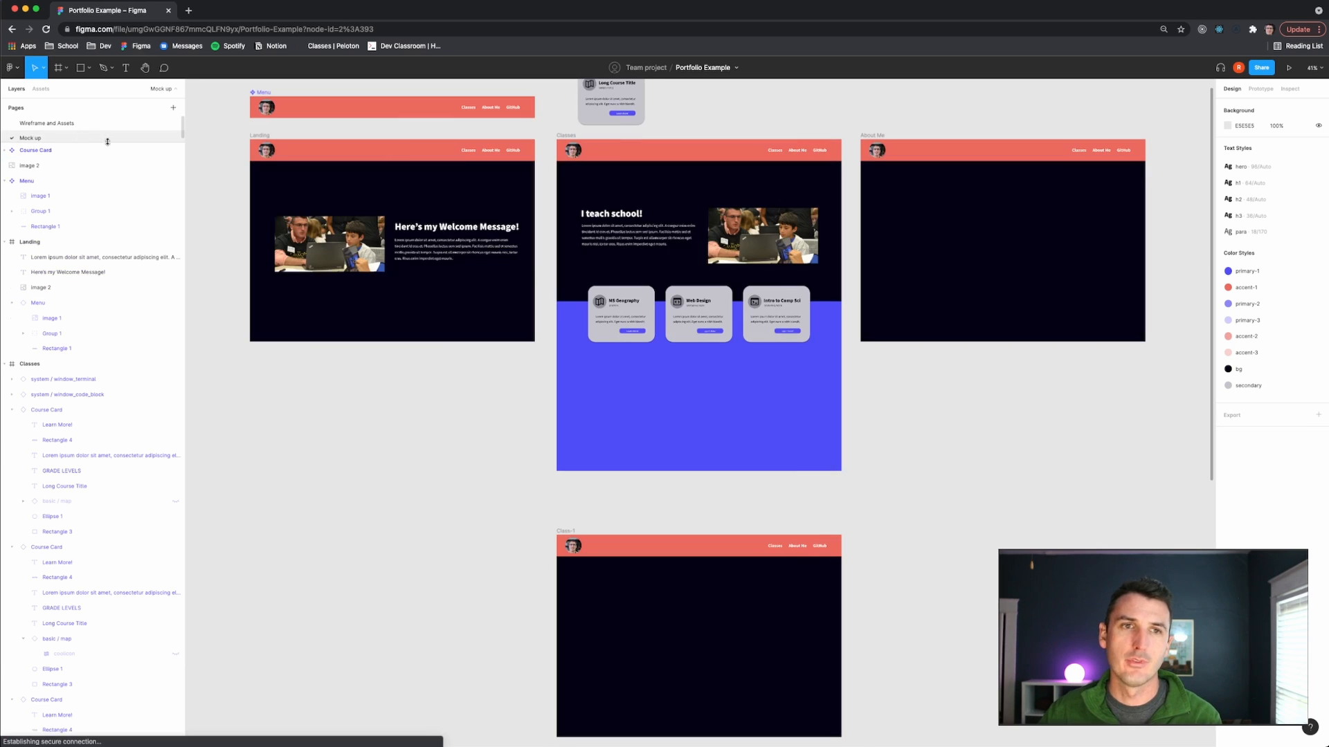
{"action": "scroll", "coordinate": [913, 460], "scroll_direction": "down", "scroll_amount": 3}
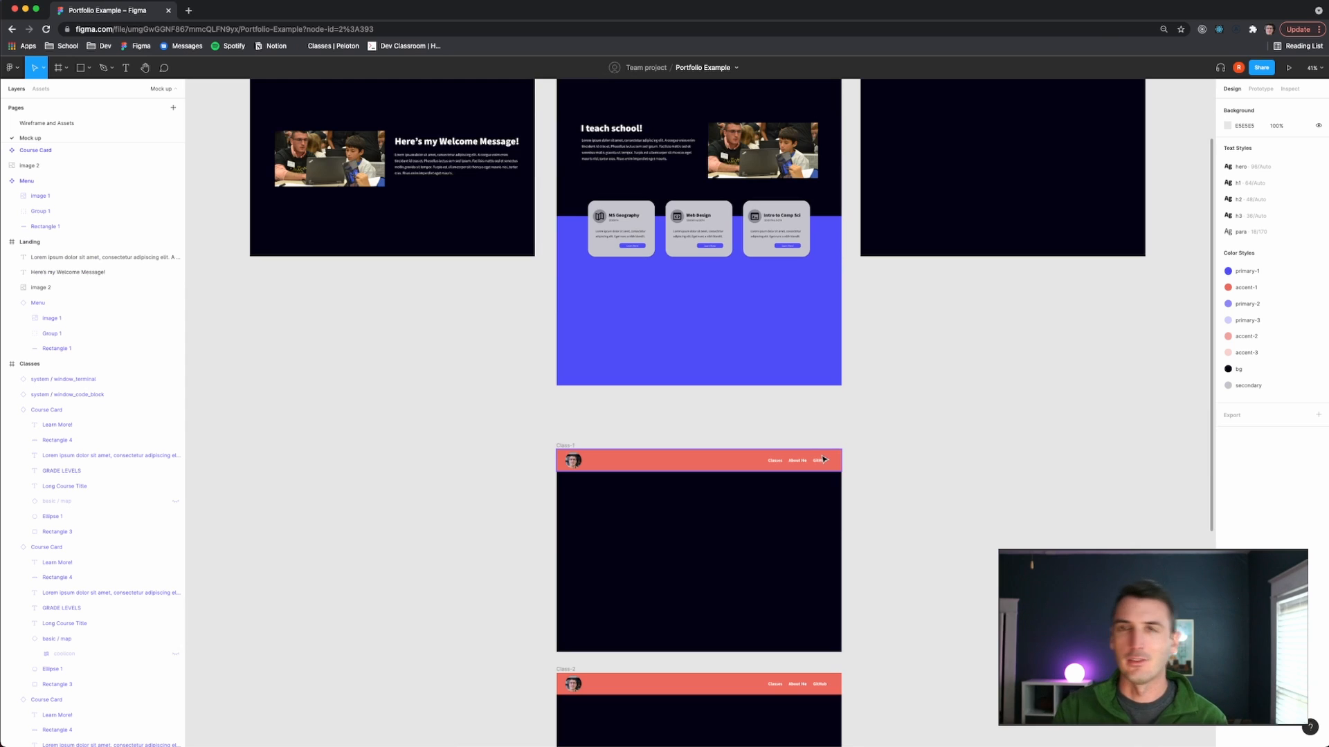
{"action": "scroll", "coordinate": [824, 459], "scroll_direction": "down", "scroll_amount": 5}
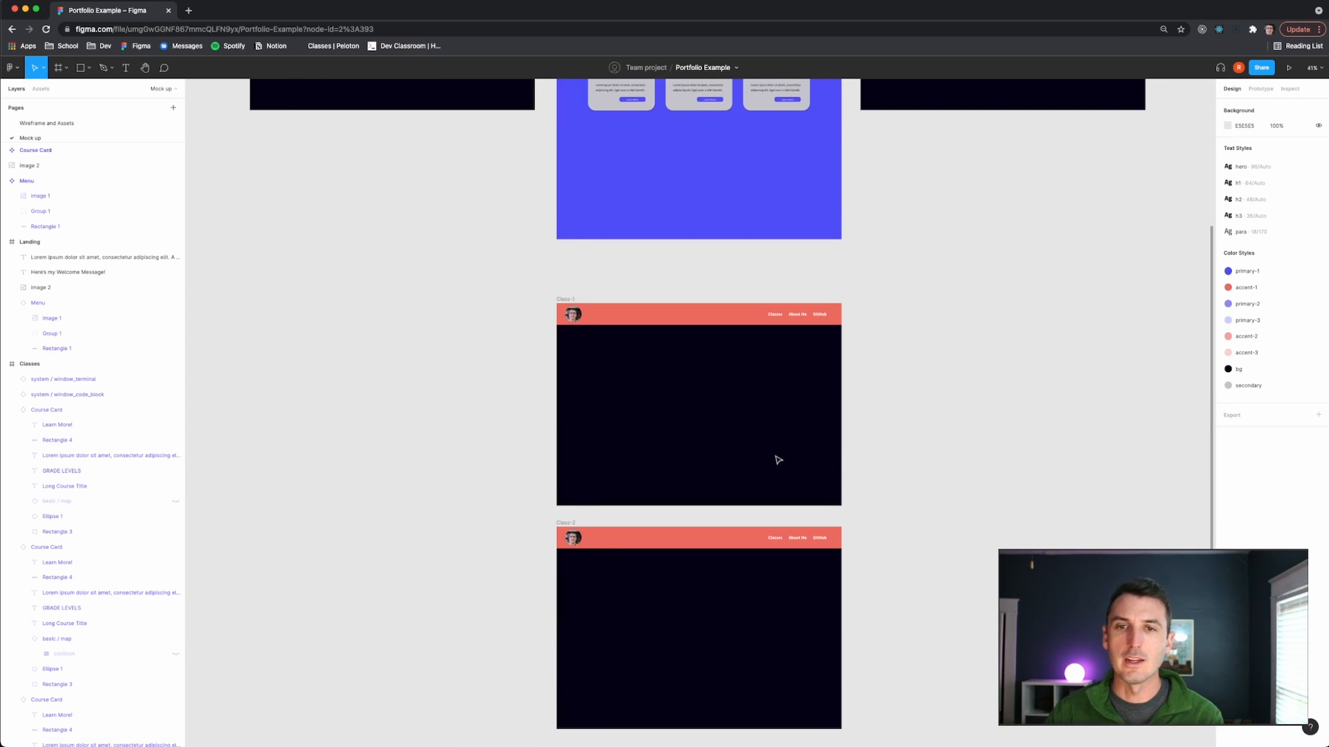
{"action": "scroll", "coordinate": [778, 456], "scroll_direction": "left", "scroll_amount": 2}
{"action": "scroll", "coordinate": [793, 447], "scroll_direction": "down", "scroll_amount": 1}
{"action": "scroll", "coordinate": [789, 450], "scroll_direction": "up", "scroll_amount": 5}
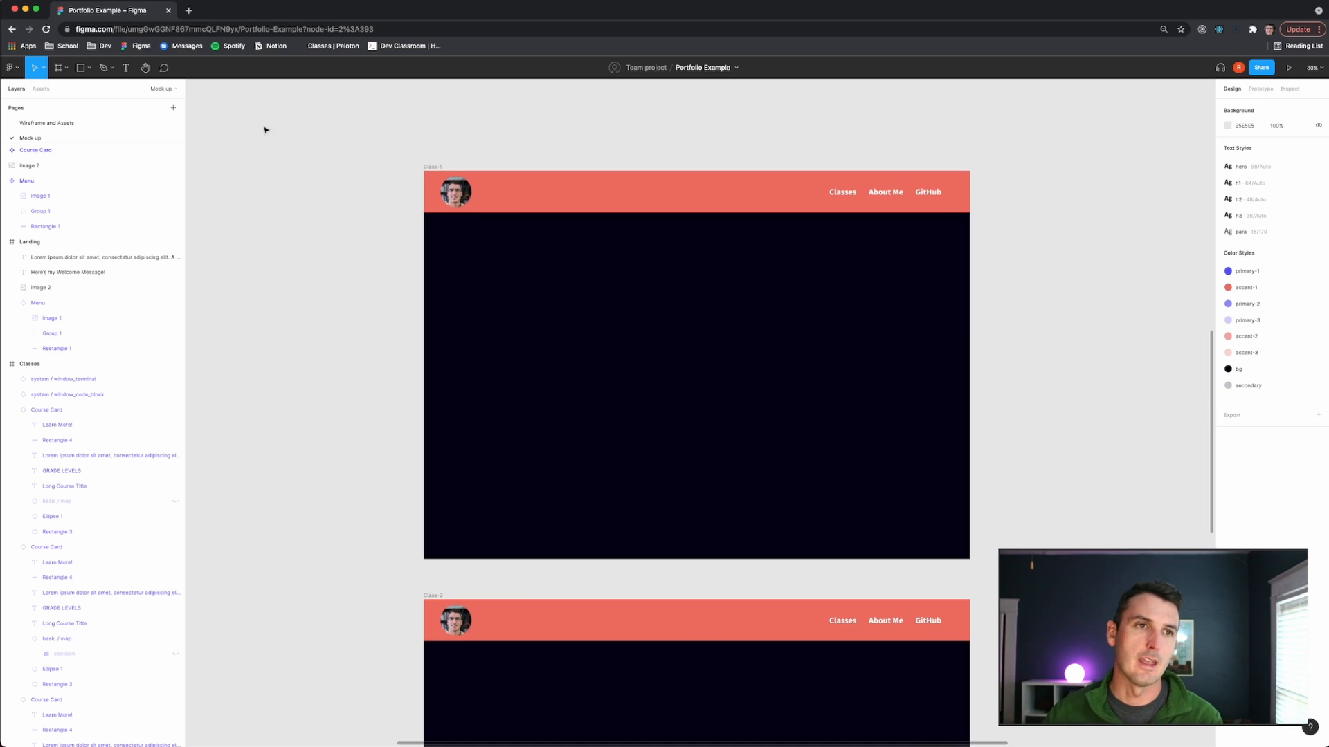
Copy the photo of hikers with backpacks from the Images and Icons frame on the Wireframe and Assets page.
{"action": "left_click", "coordinate": [114, 122]}
{"action": "scroll", "coordinate": [924, 471], "scroll_direction": "down", "scroll_amount": 5}
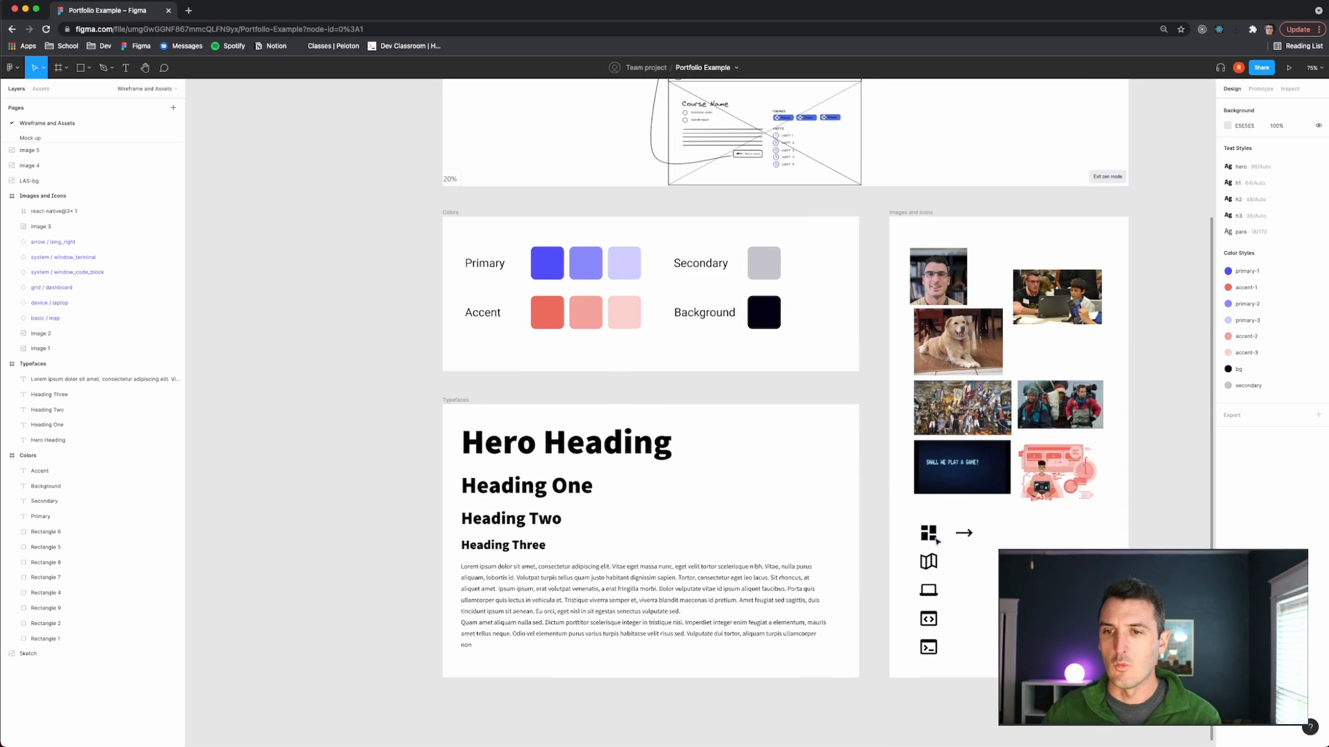
{"action": "scroll", "coordinate": [936, 540], "scroll_direction": "right", "scroll_amount": 5}
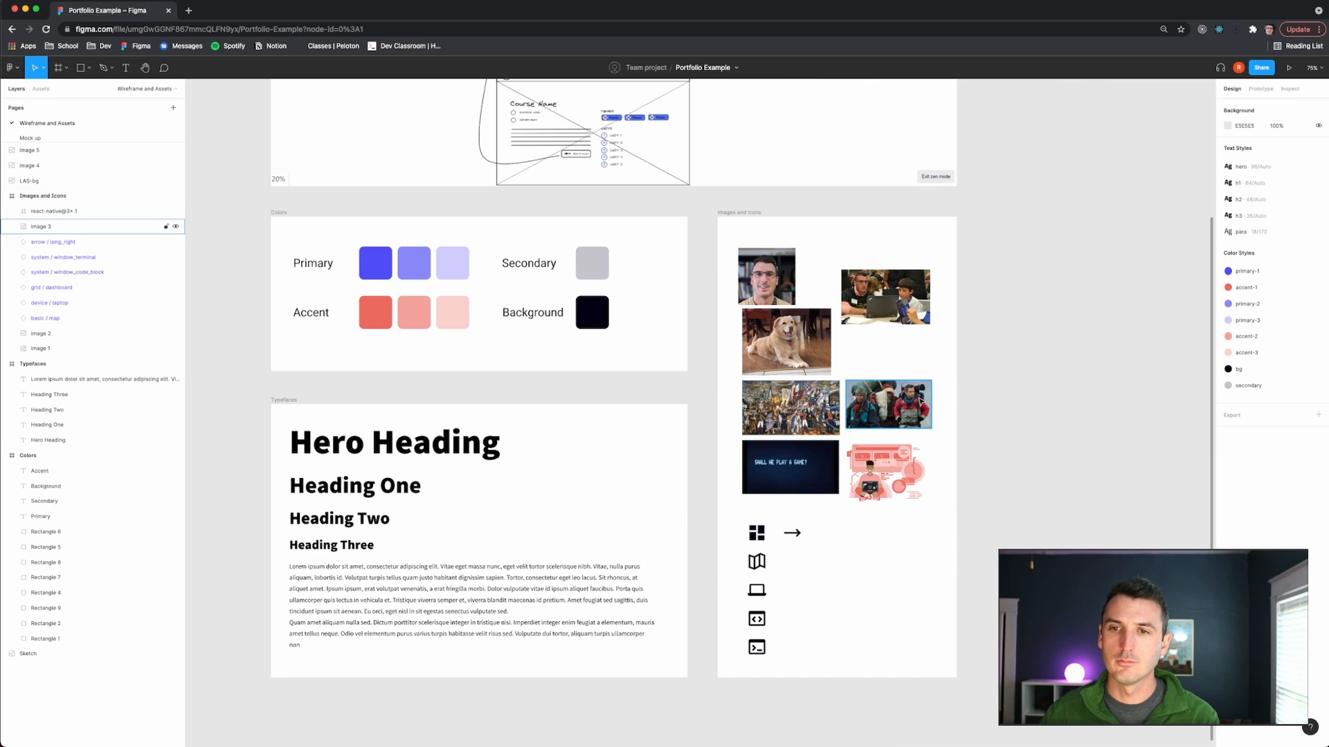
{"action": "left_click", "coordinate": [913, 401]}
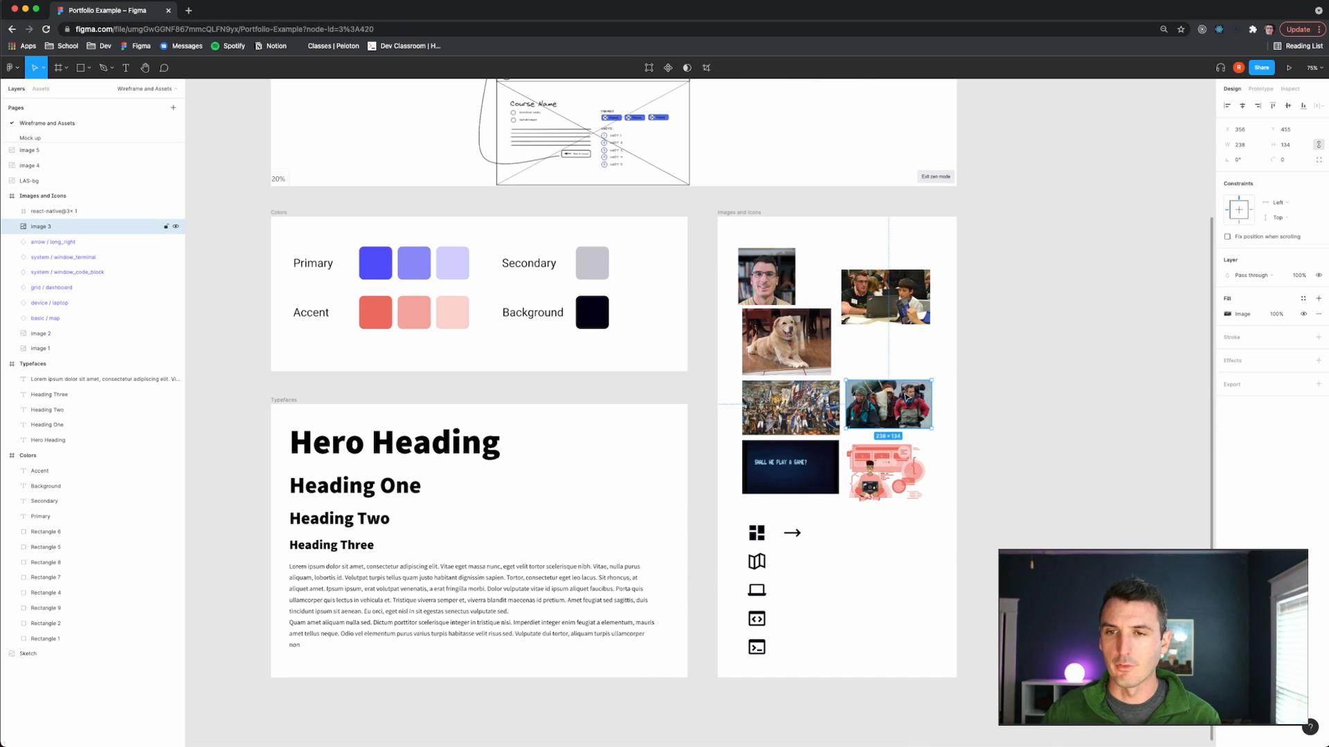
{"action": "left_click", "coordinate": [981, 397]}
{"action": "left_click", "coordinate": [903, 410]}
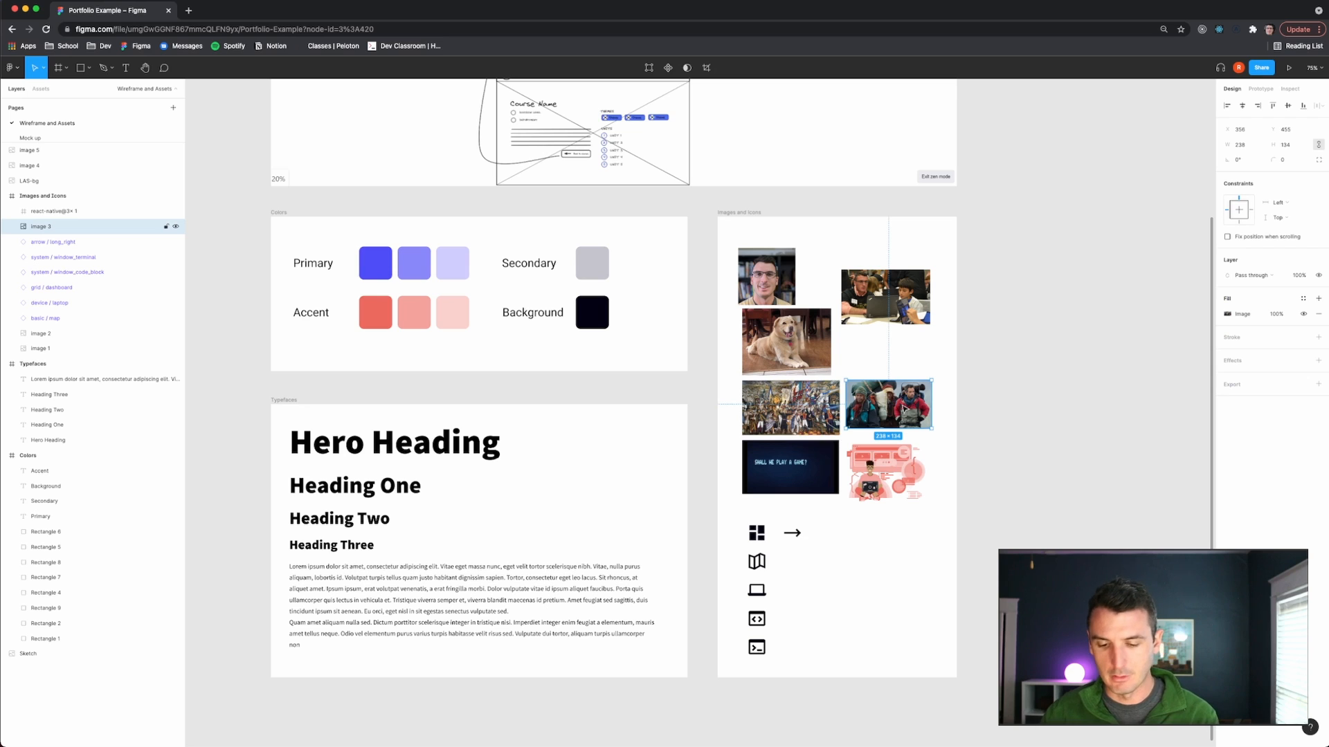
On the Mock up page, draw a 1440 × 815 rectangle covering Class-1 below the menu and wrap it in a frame.
{"action": "left_click", "coordinate": [80, 137]}
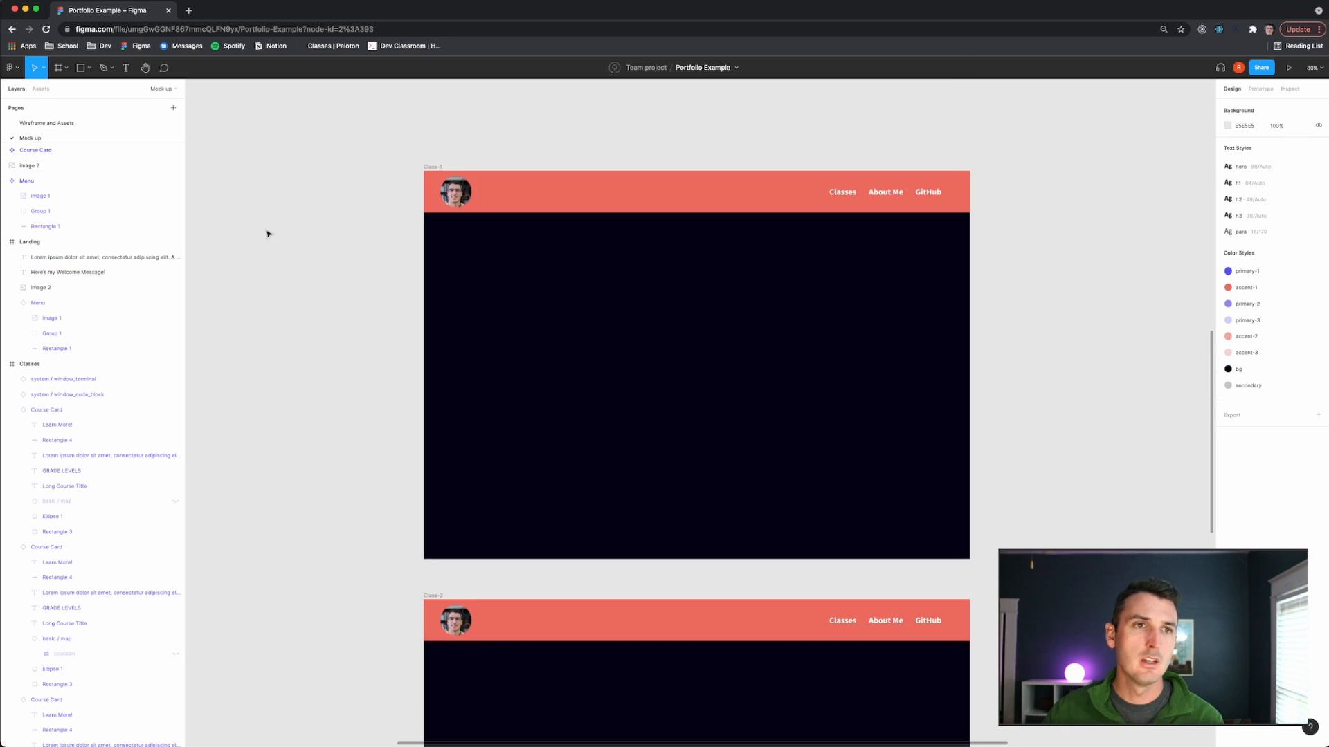
{"action": "key", "text": "r"}
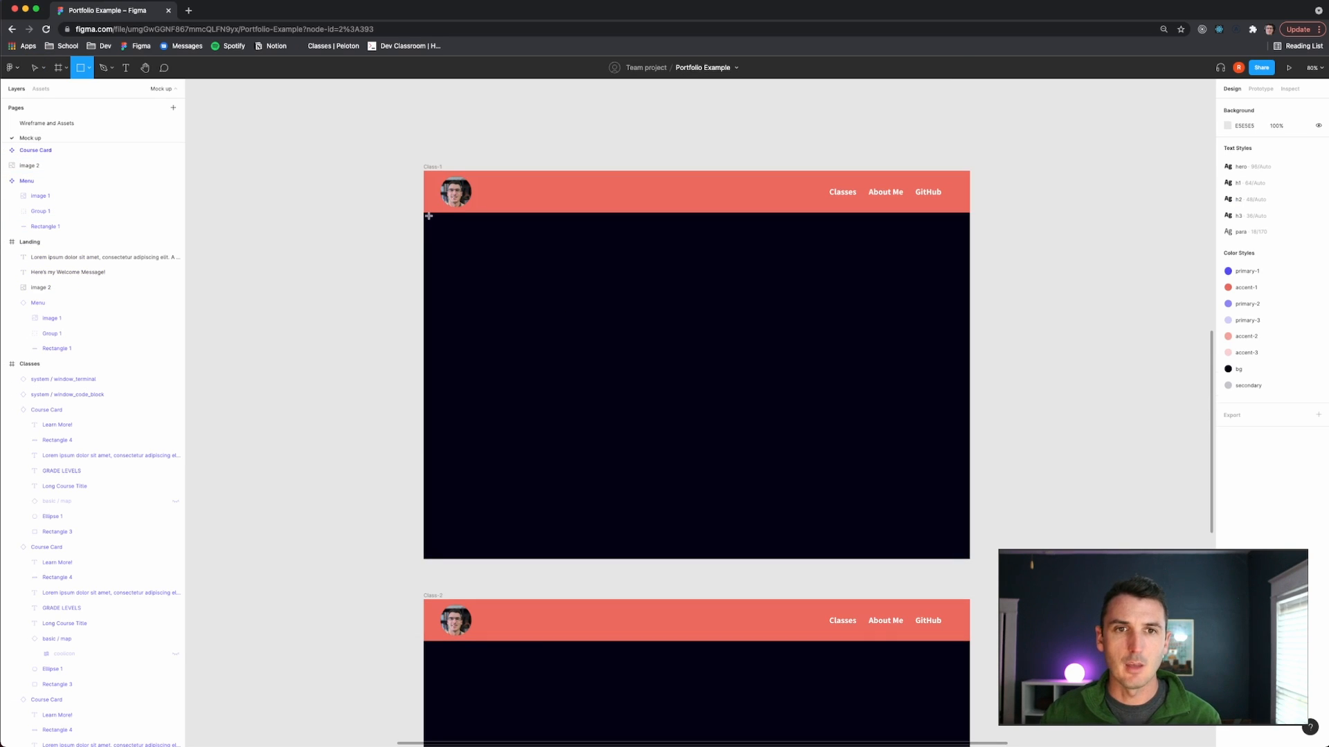
{"action": "mouse_move", "coordinate": [425, 213]}
{"action": "left_mouse_down"}
{"action": "mouse_move", "coordinate": [582, 357]}
{"action": "mouse_move", "coordinate": [840, 539]}
{"action": "mouse_move", "coordinate": [971, 563]}
{"action": "left_mouse_up"}
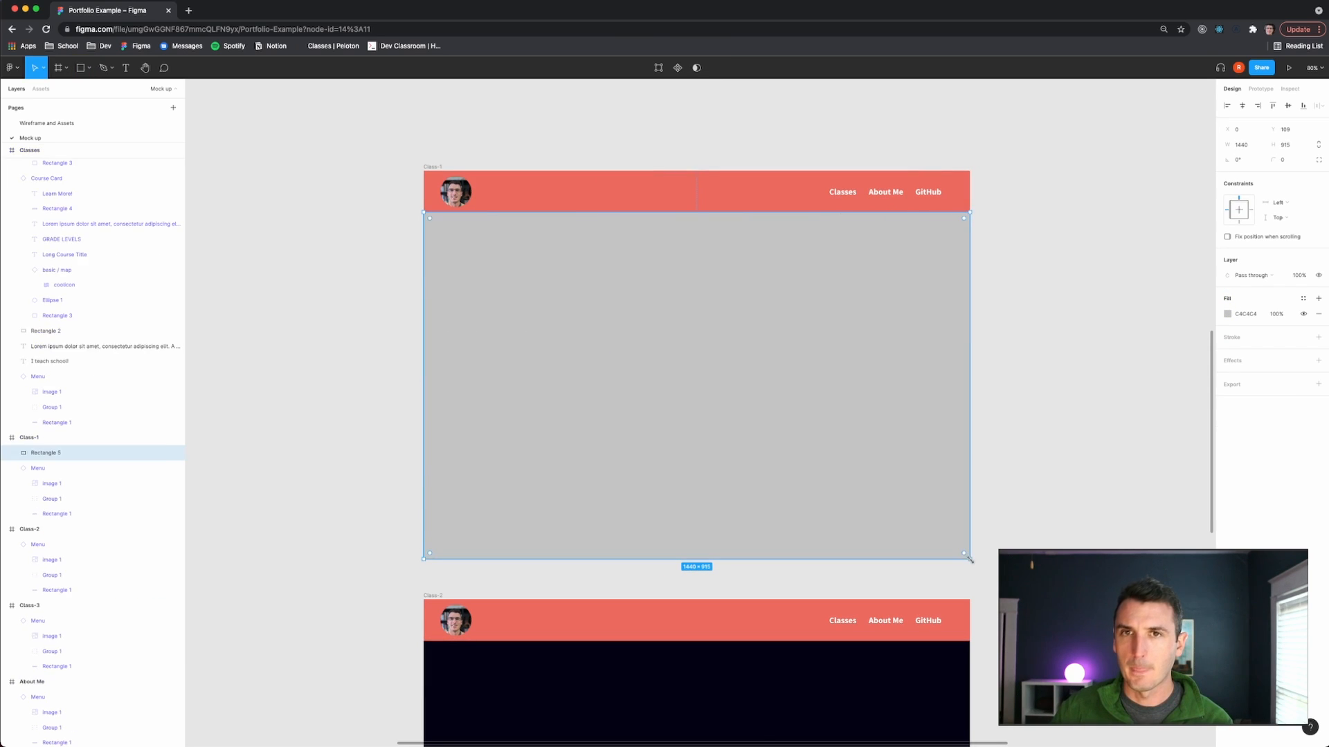
{"action": "right_click", "coordinate": [718, 283]}
{"action": "left_click", "coordinate": [776, 421]}
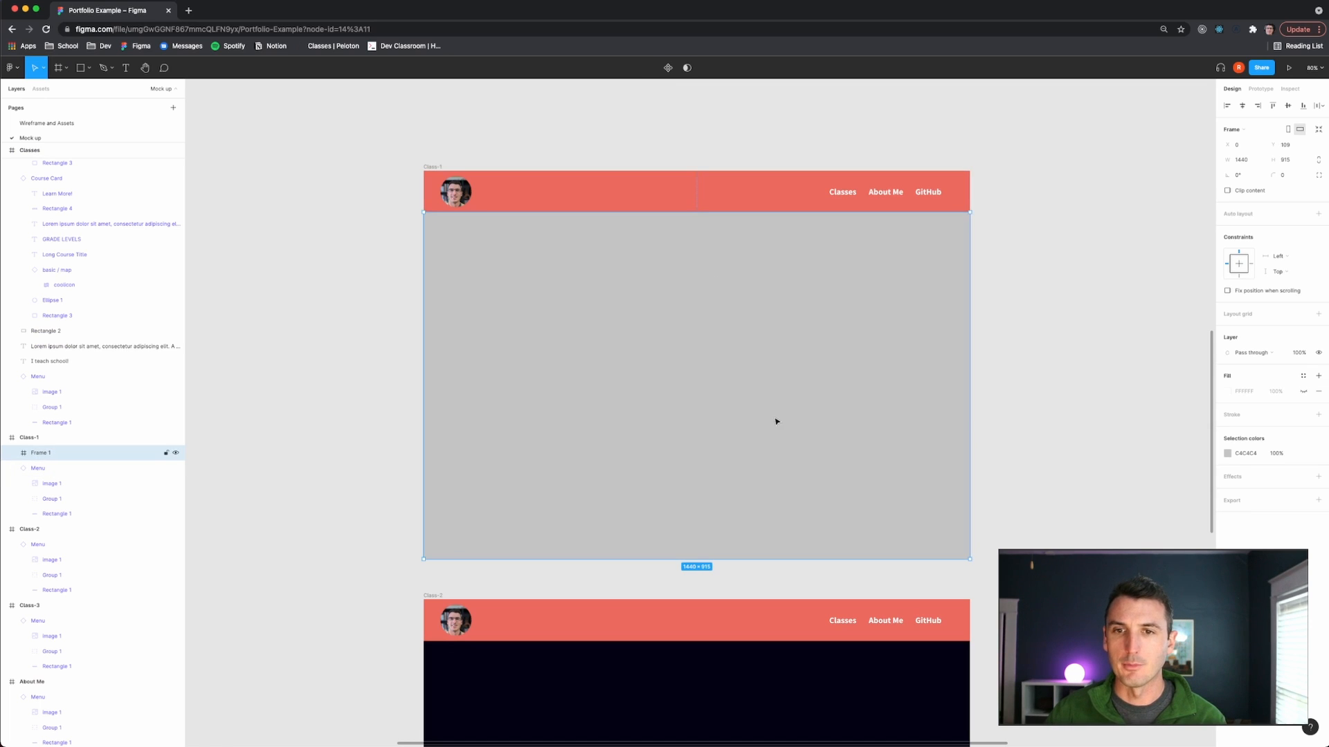
Paste the hikers photo into the new frame, enlarge it to about 1692 × 952 and position it to fill the area below the menu.
{"action": "key", "text": "super+v"}
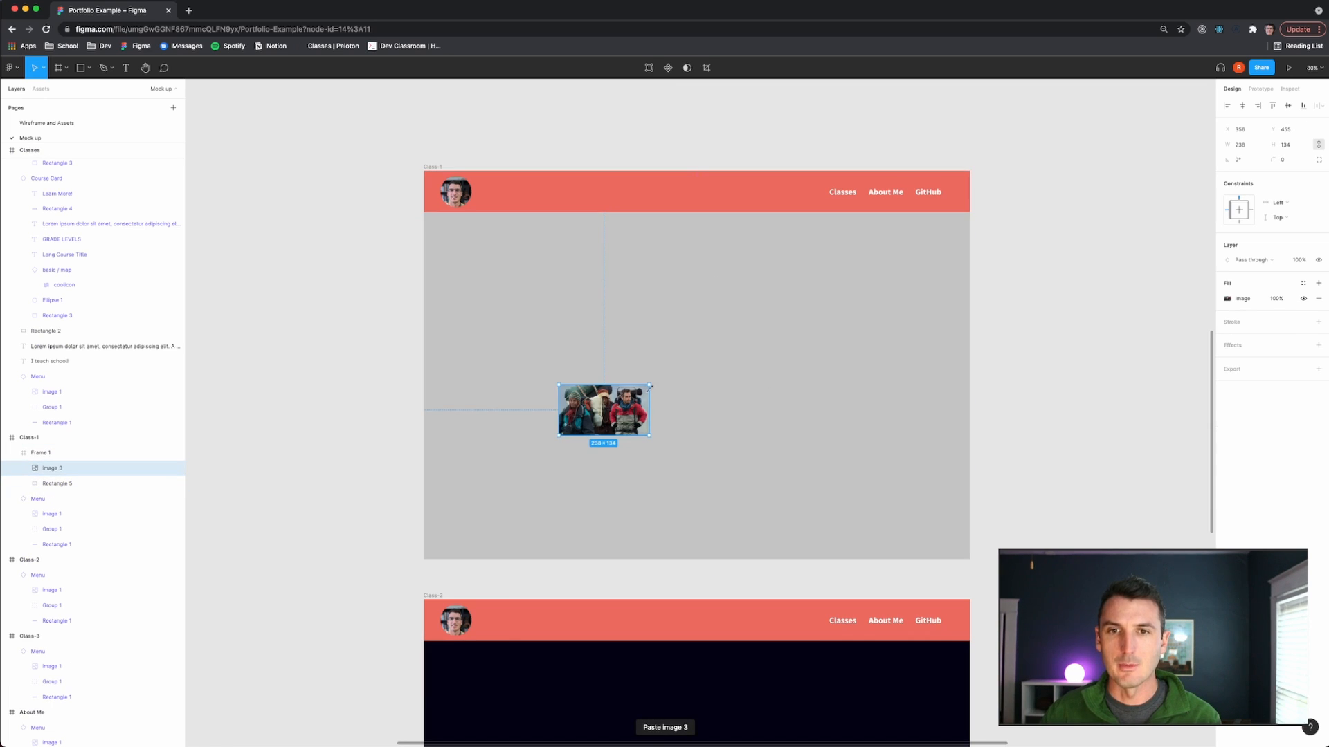
{"action": "left_click_drag", "start_coordinate": [686, 365], "coordinate": [992, 192]}
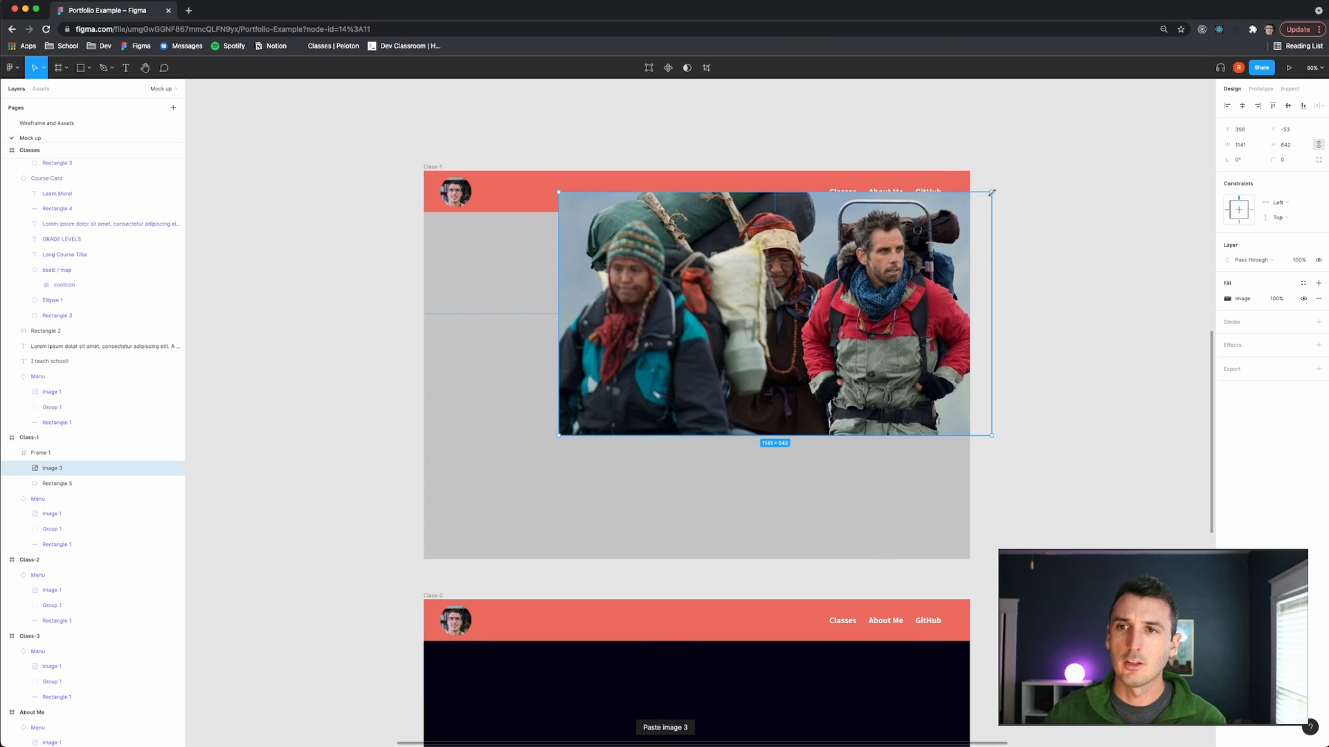
{"action": "left_click_drag", "start_coordinate": [559, 434], "coordinate": [427, 552]}
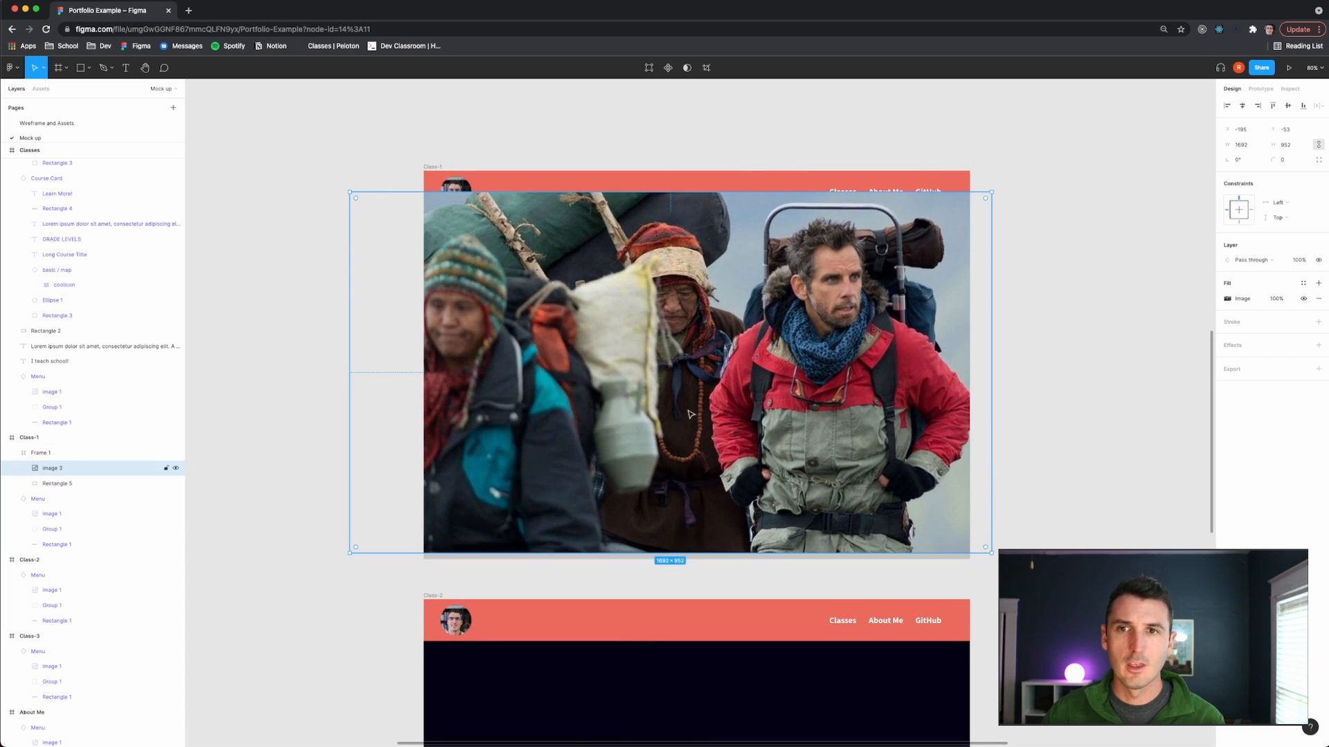
{"action": "left_click_drag", "start_coordinate": [690, 414], "coordinate": [704, 436]}
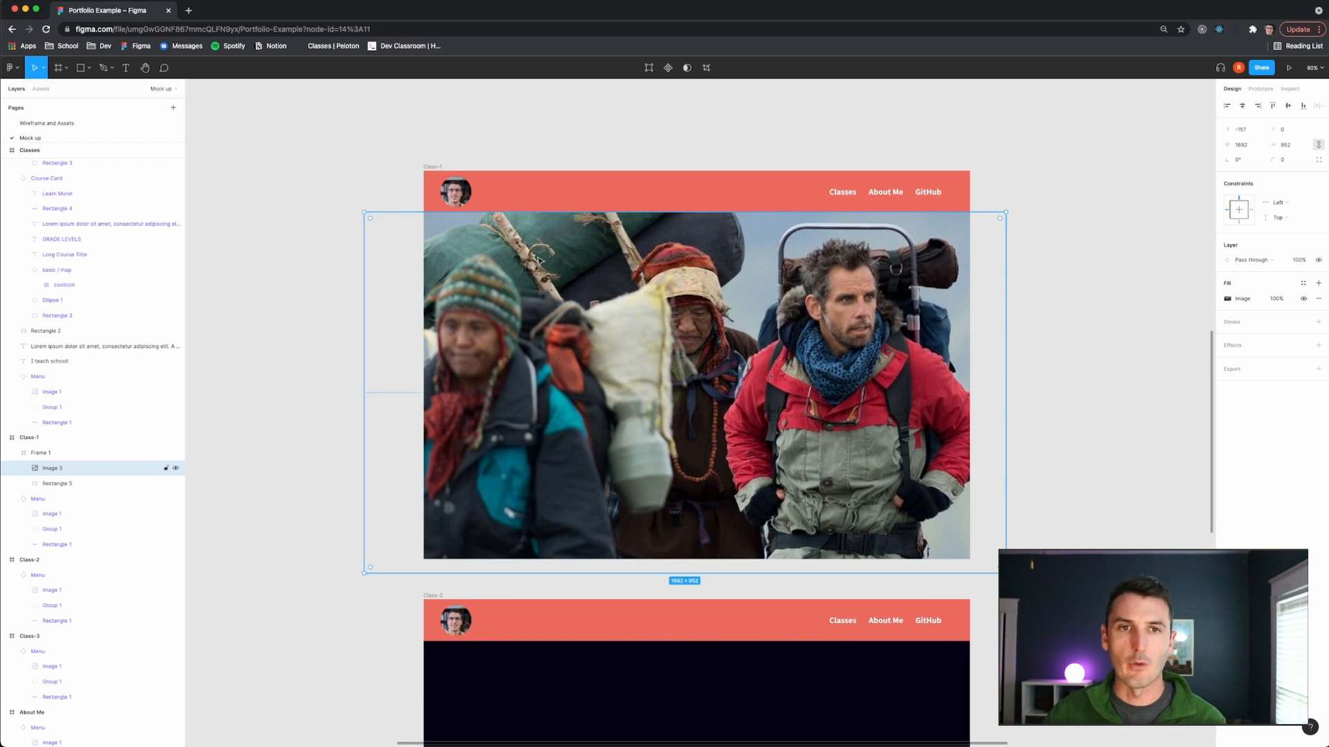
{"action": "left_click_drag", "start_coordinate": [782, 353], "coordinate": [796, 354]}
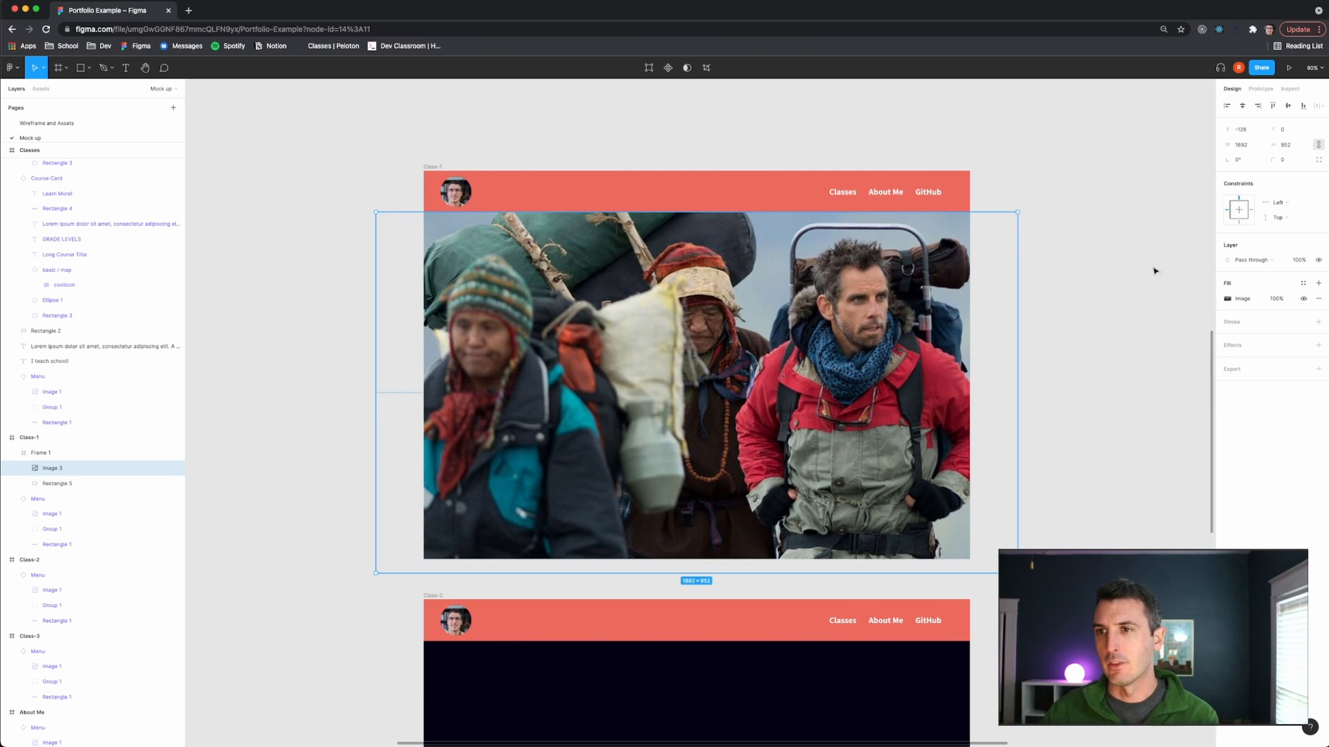
Darken the hikers photo with an additional solid 000000 fill at 65% opacity.
{"action": "left_click", "coordinate": [1318, 284]}
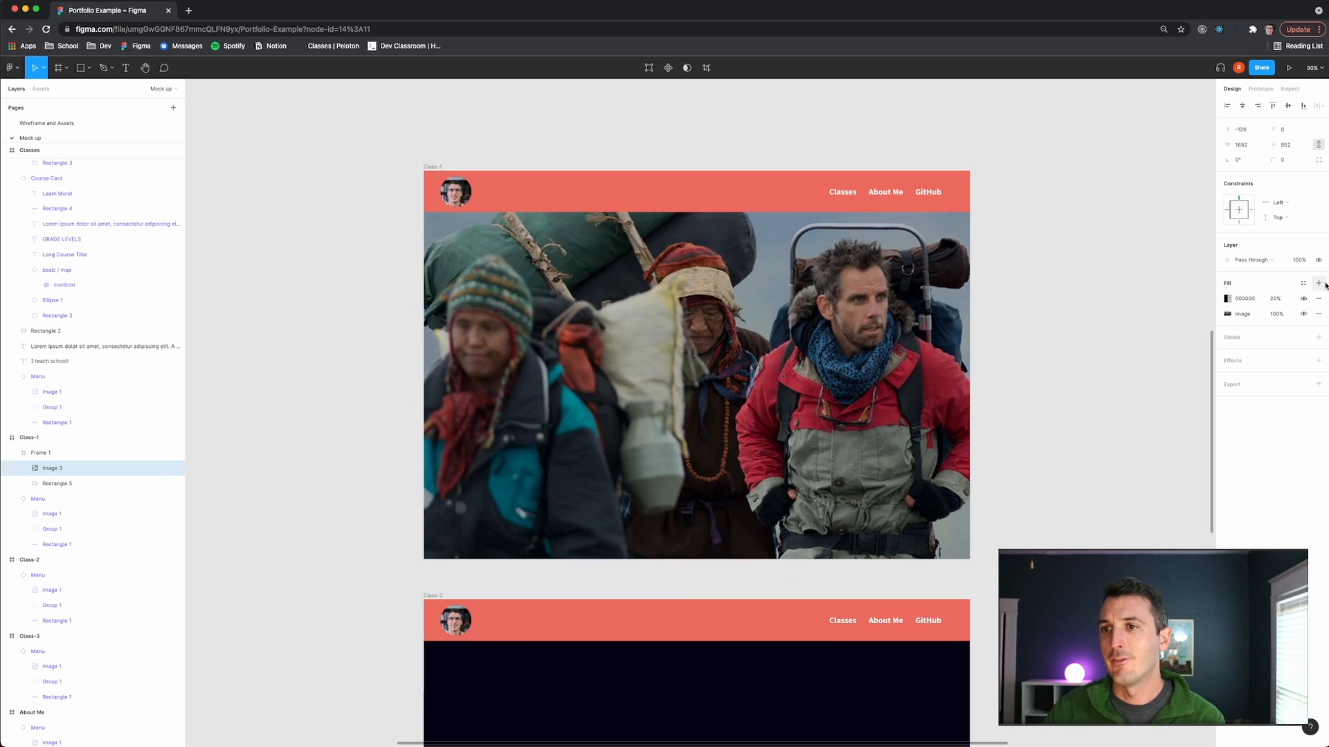
{"action": "left_click", "coordinate": [1227, 299]}
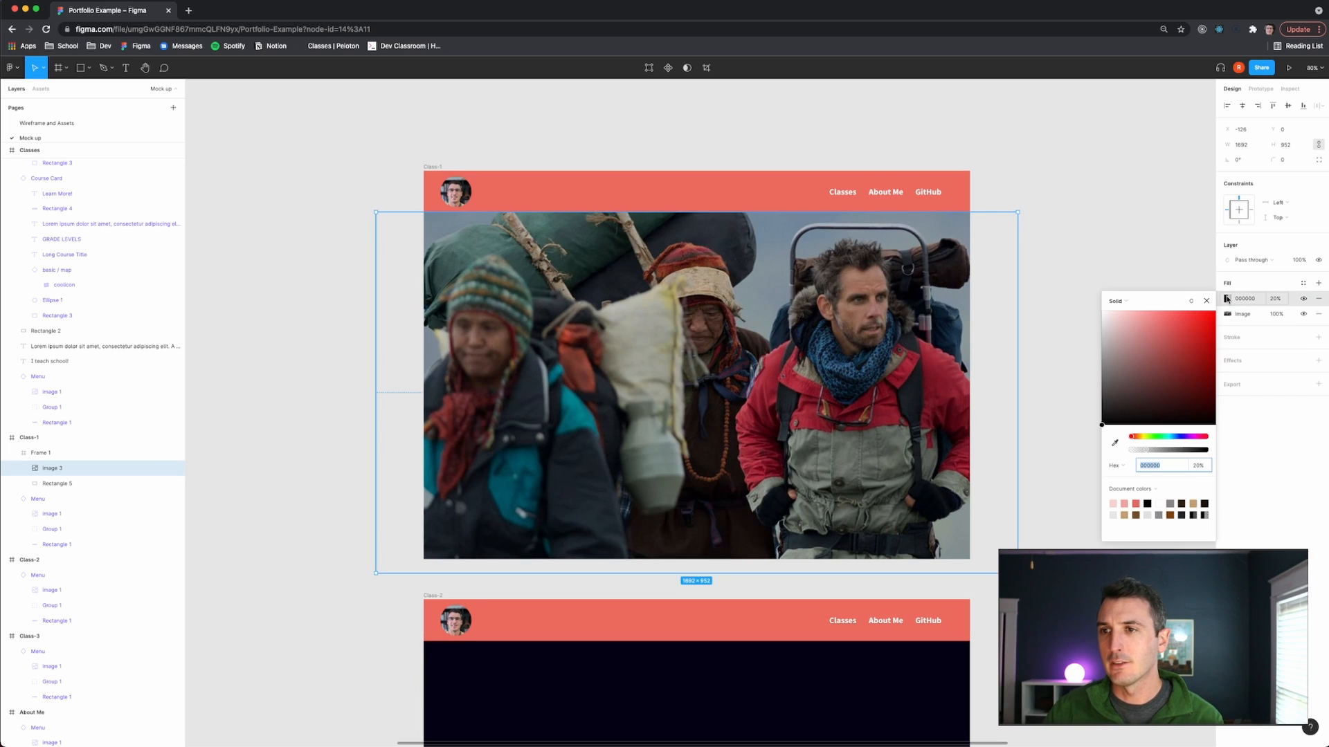
{"action": "left_click_drag", "start_coordinate": [1149, 456], "coordinate": [1181, 454]}
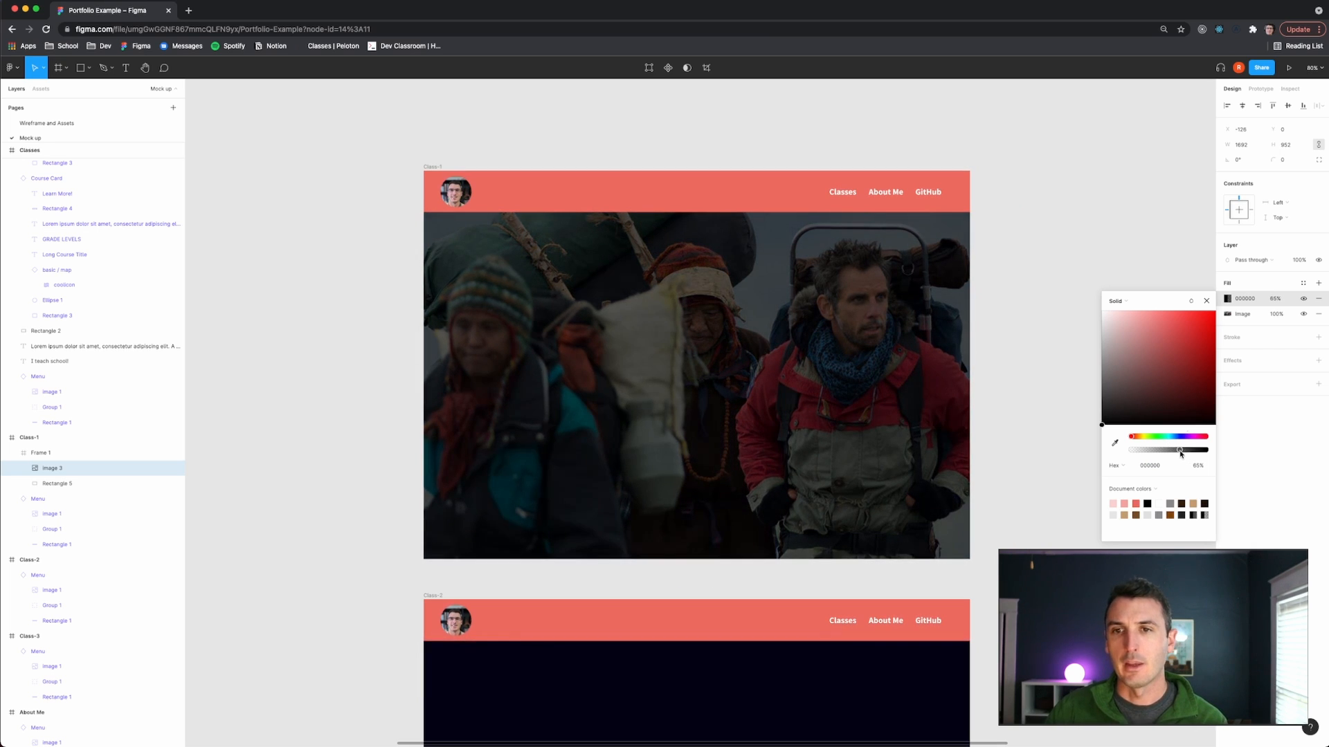
{"action": "left_click", "coordinate": [1207, 300]}
{"action": "left_click", "coordinate": [1089, 352]}
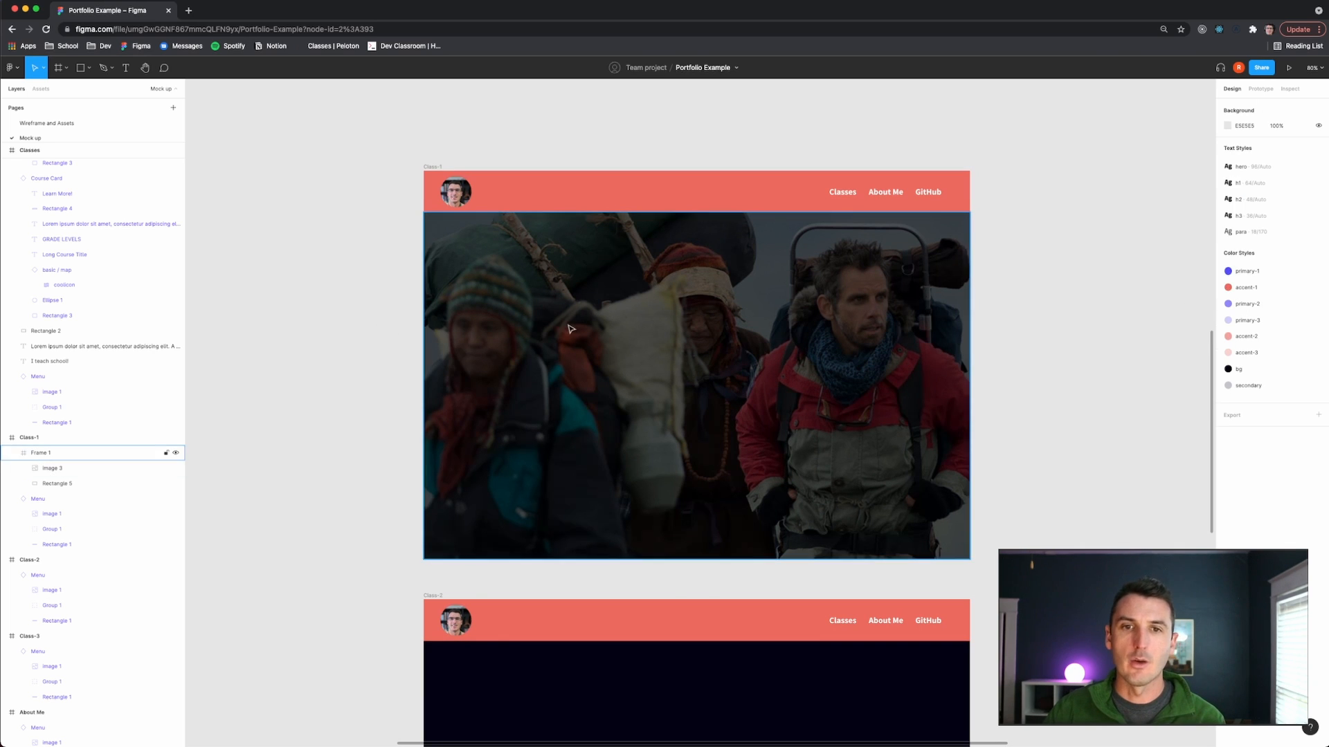
Add the title text "MS GEOGRAPHY" over the darkened Class-1 photo and apply the hero text style to it.
{"action": "key", "text": "t"}
{"action": "left_click", "coordinate": [507, 316]}
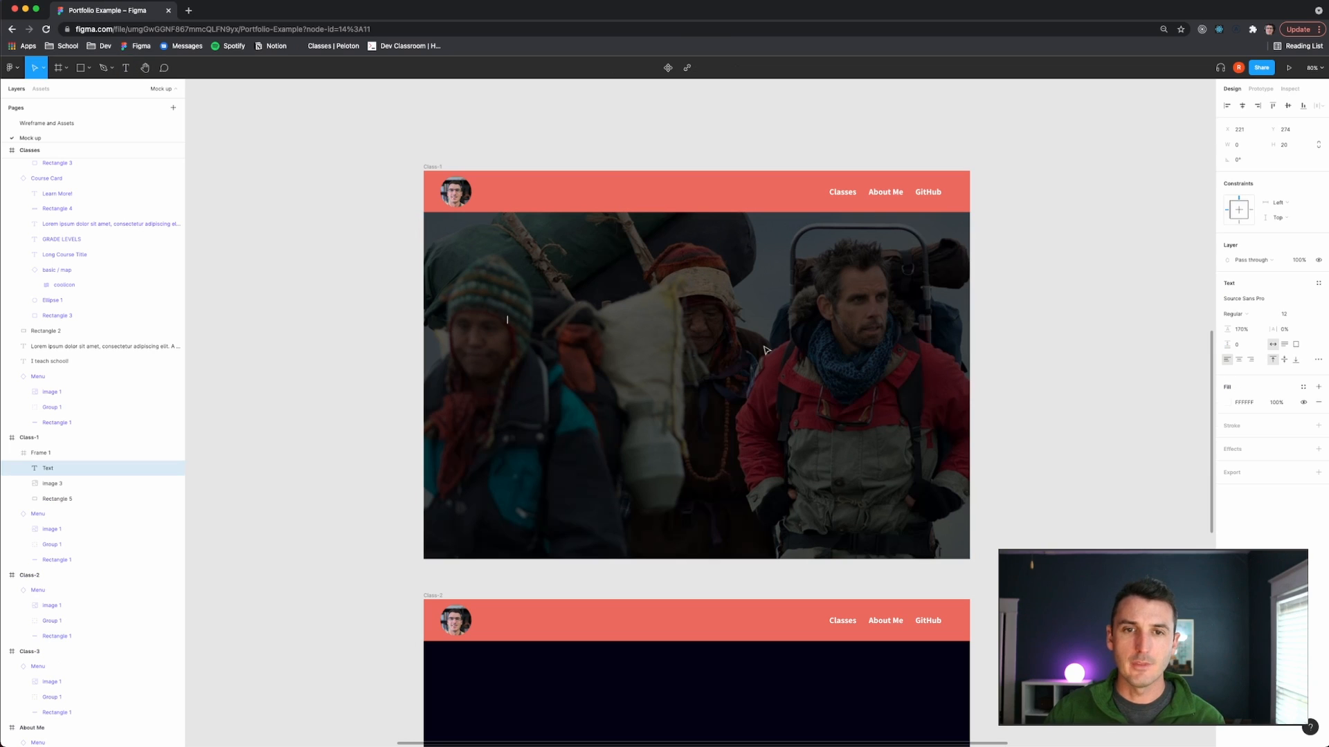
{"action": "type", "text": "MS WE"}
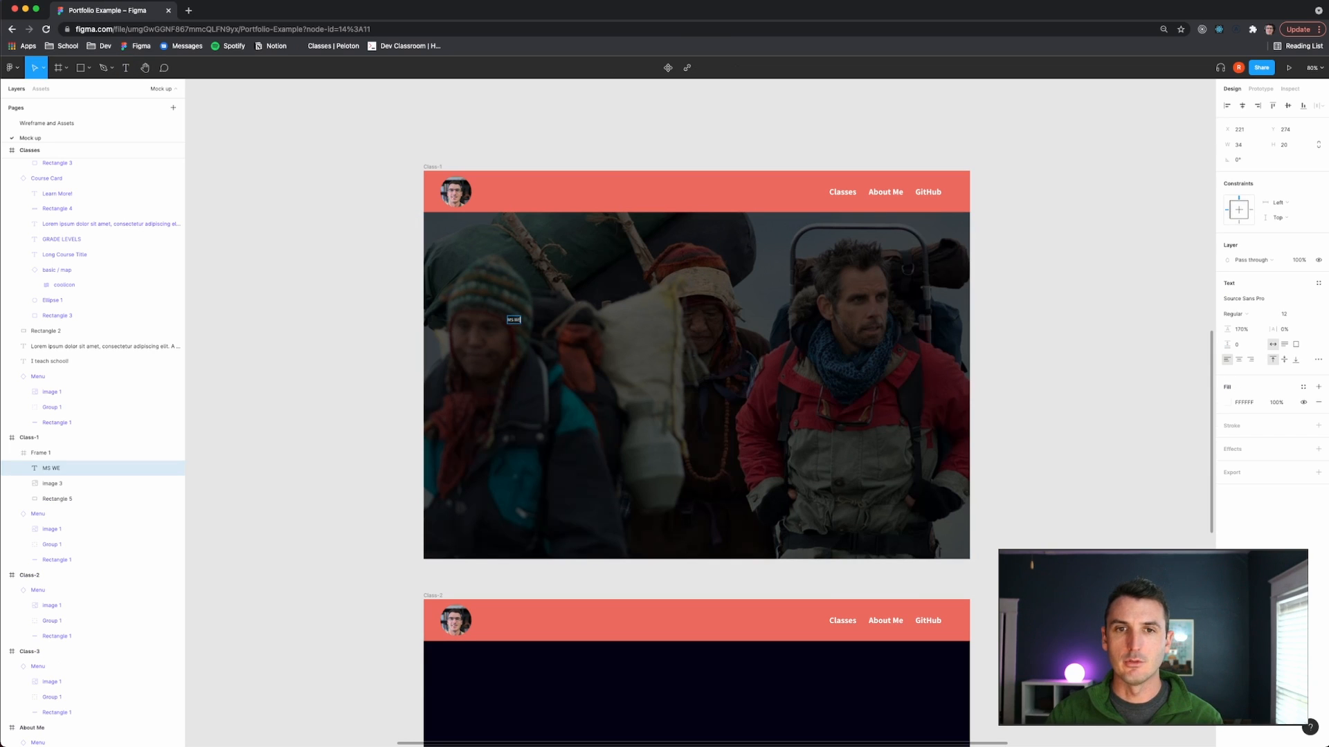
{"action": "key", "text": "BackSpace"}
{"action": "key", "text": "BackSpace"}
{"action": "type", "text": "GEOGRAPHY"}
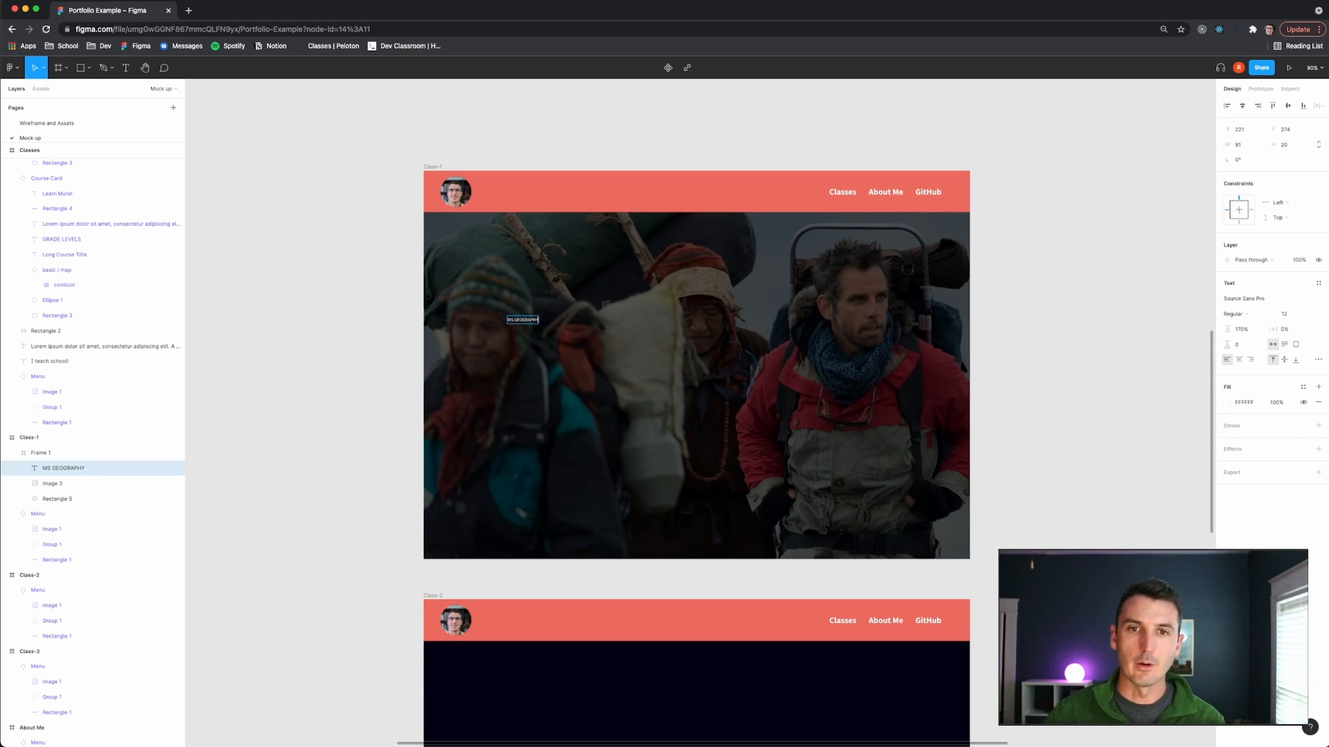
{"action": "key", "text": "Escape"}
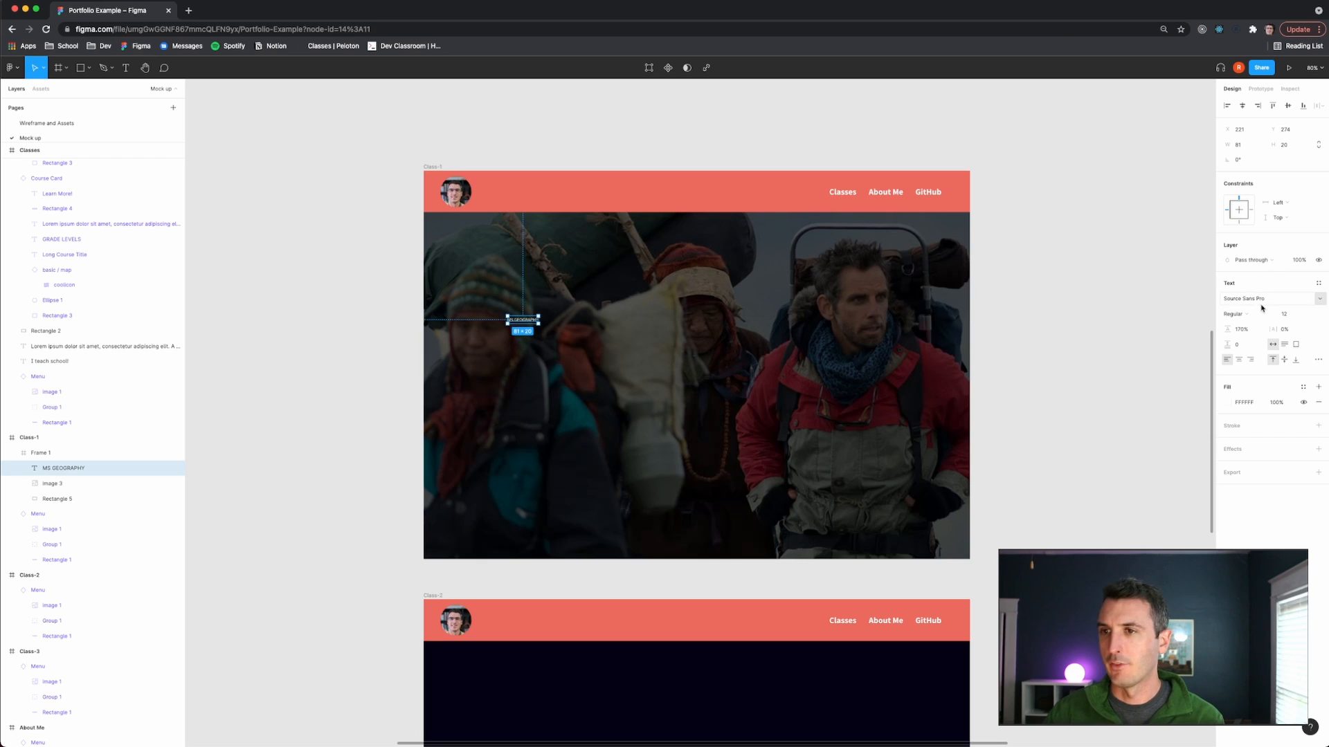
{"action": "left_click", "coordinate": [1318, 283]}
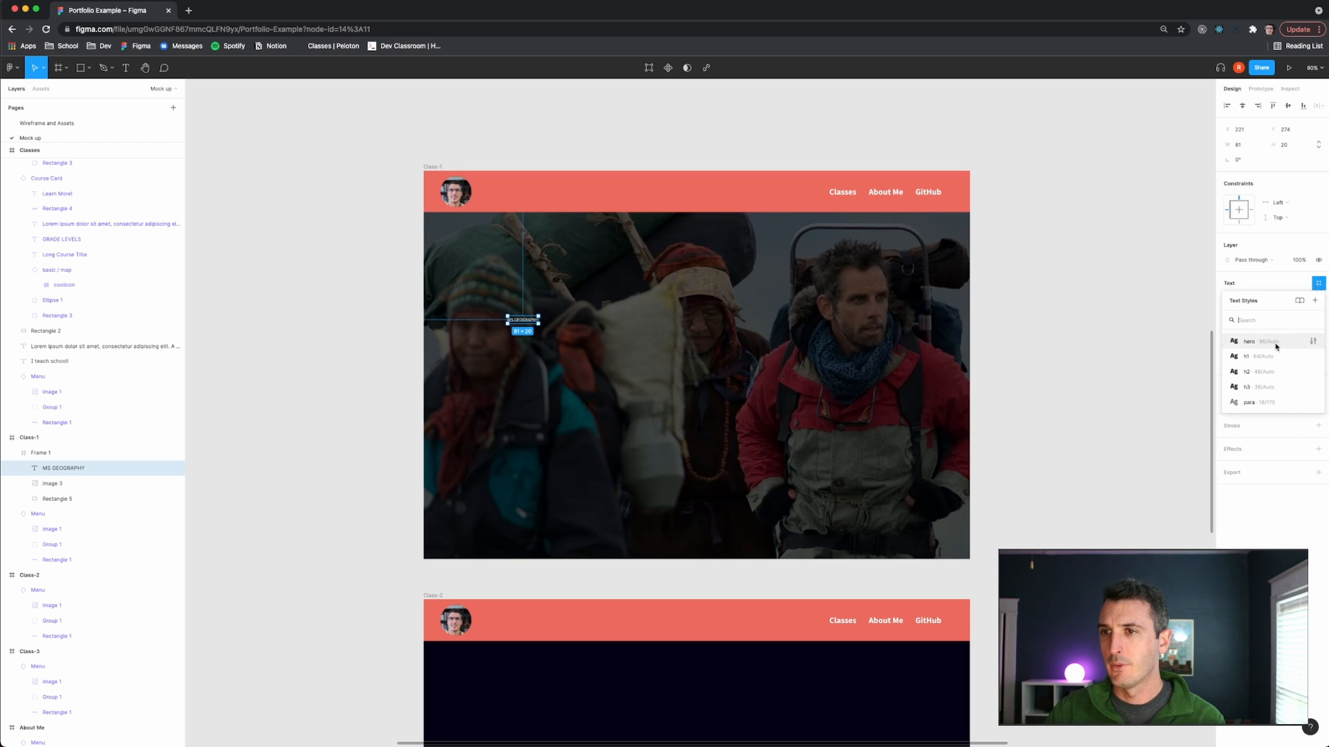
{"action": "left_click", "coordinate": [1270, 342]}
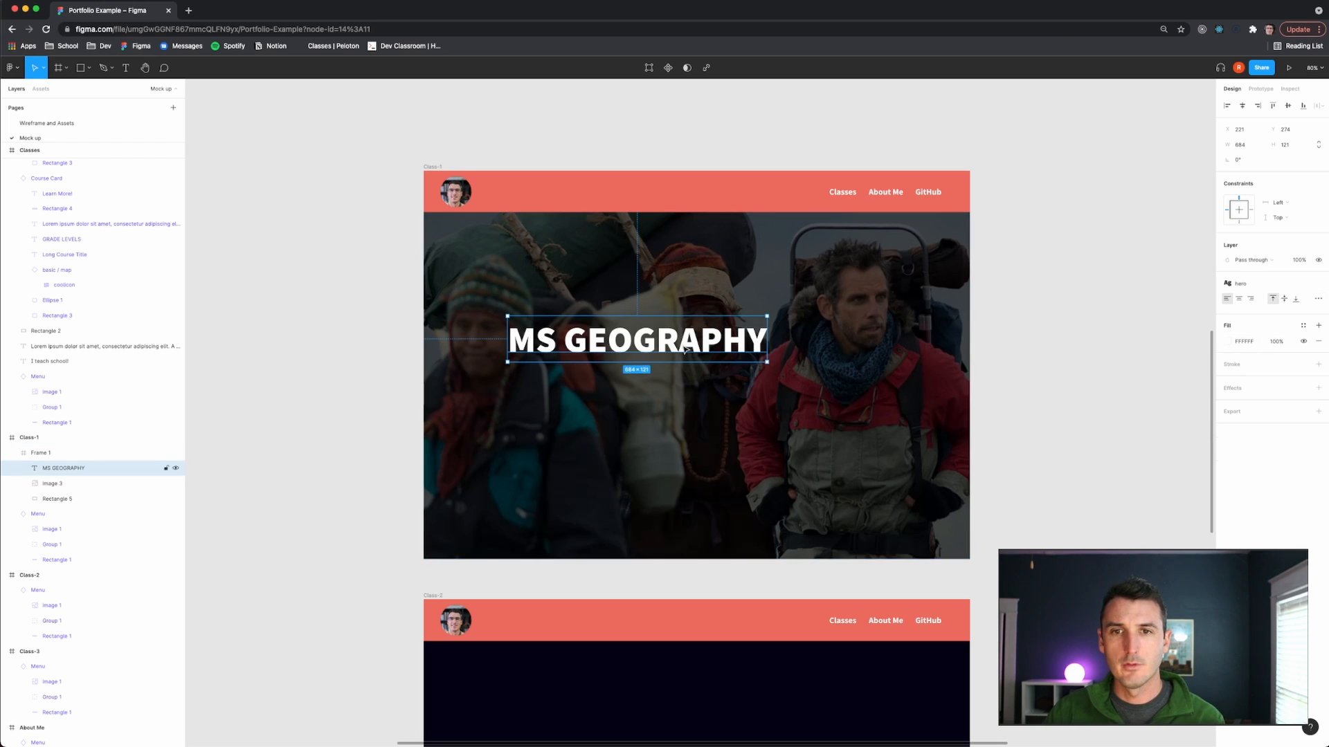
Move the title to about X 144, Y 260 over the Class-1 photo and check the course page layout in the wireframe.
{"action": "left_click_drag", "start_coordinate": [652, 342], "coordinate": [627, 341]}
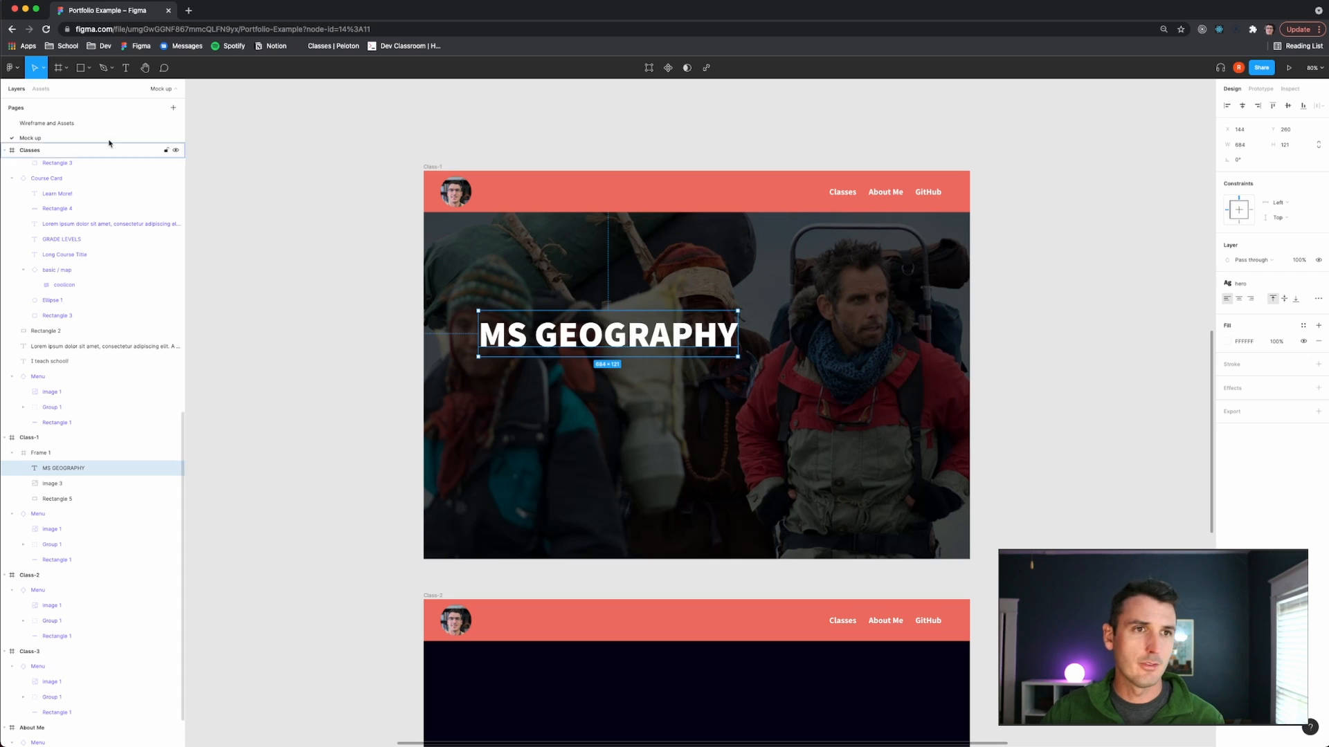
{"action": "left_click", "coordinate": [87, 125]}
{"action": "scroll", "coordinate": [477, 288], "scroll_direction": "up", "scroll_amount": 5}
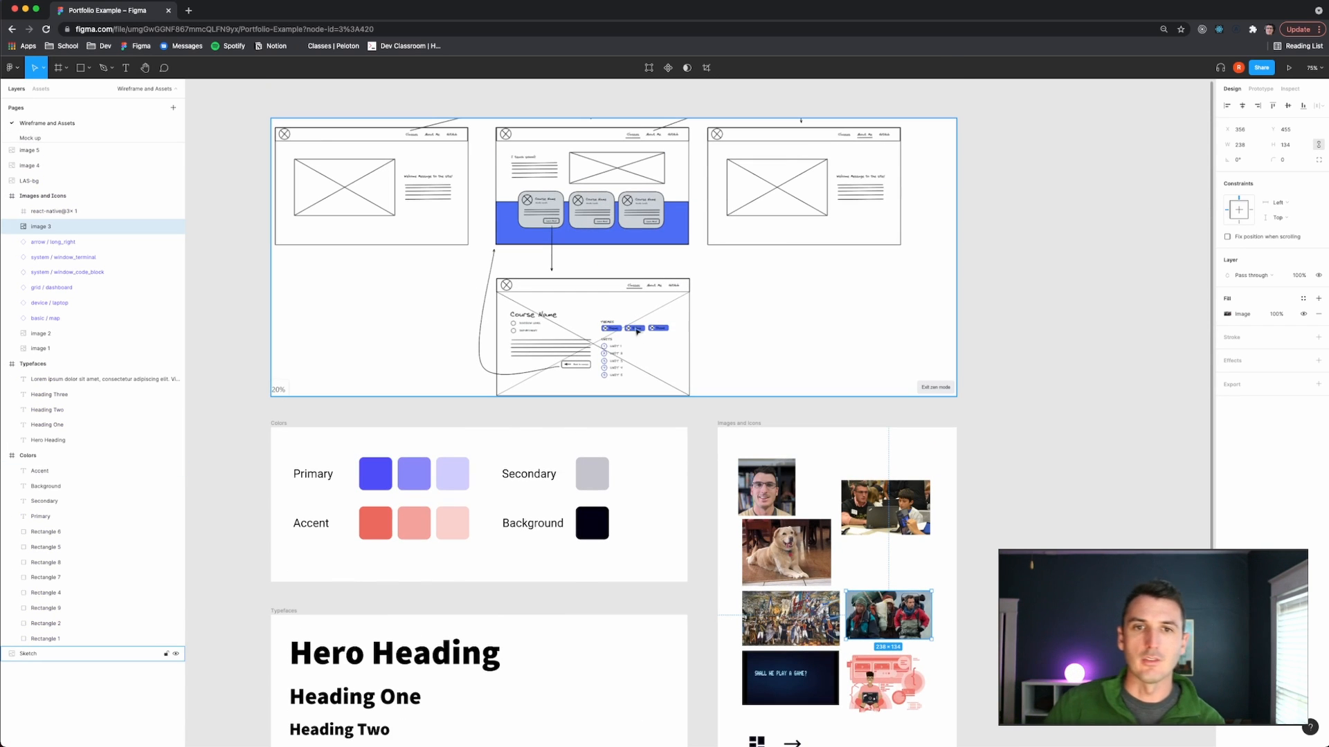
{"action": "scroll", "coordinate": [512, 326], "scroll_direction": "up", "scroll_amount": 3}
{"action": "left_click", "coordinate": [30, 138]}
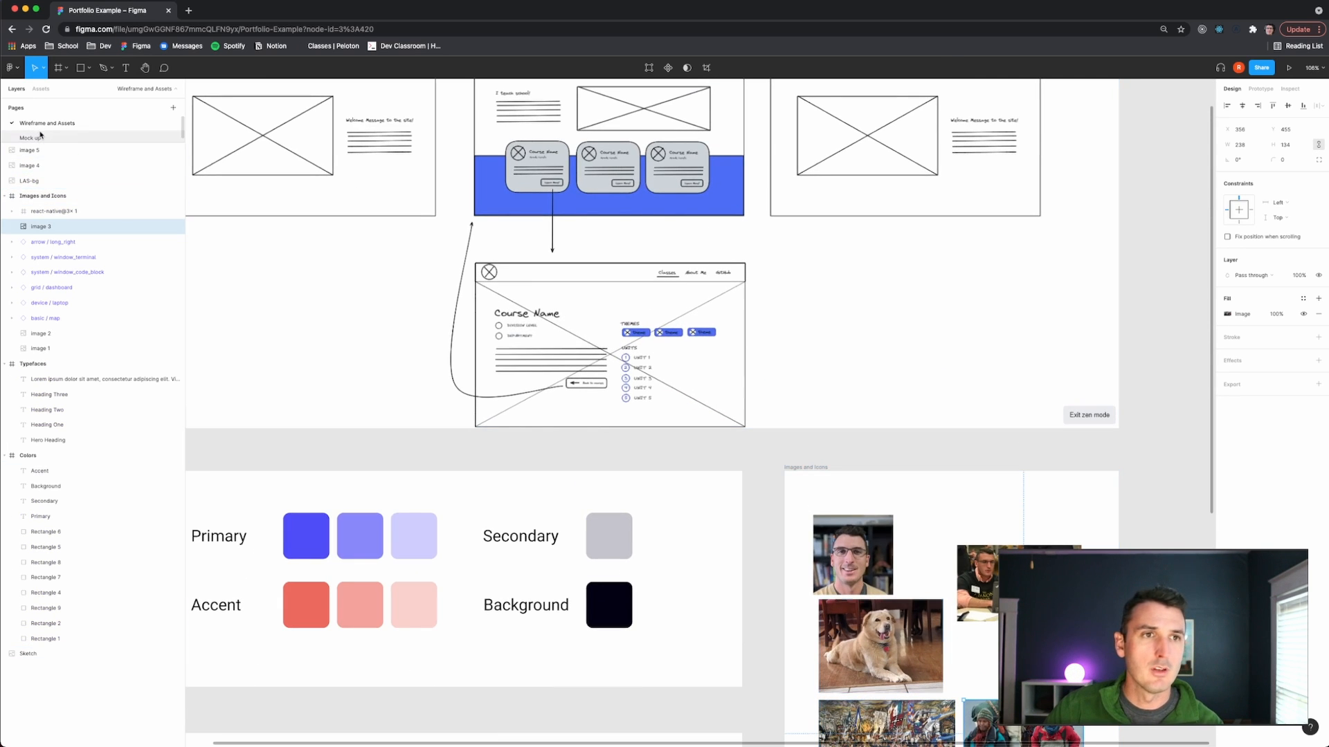
Retype the title as "MS Geography" and move it slightly up to about X 141, Y 239.
{"action": "double_click", "coordinate": [585, 334]}
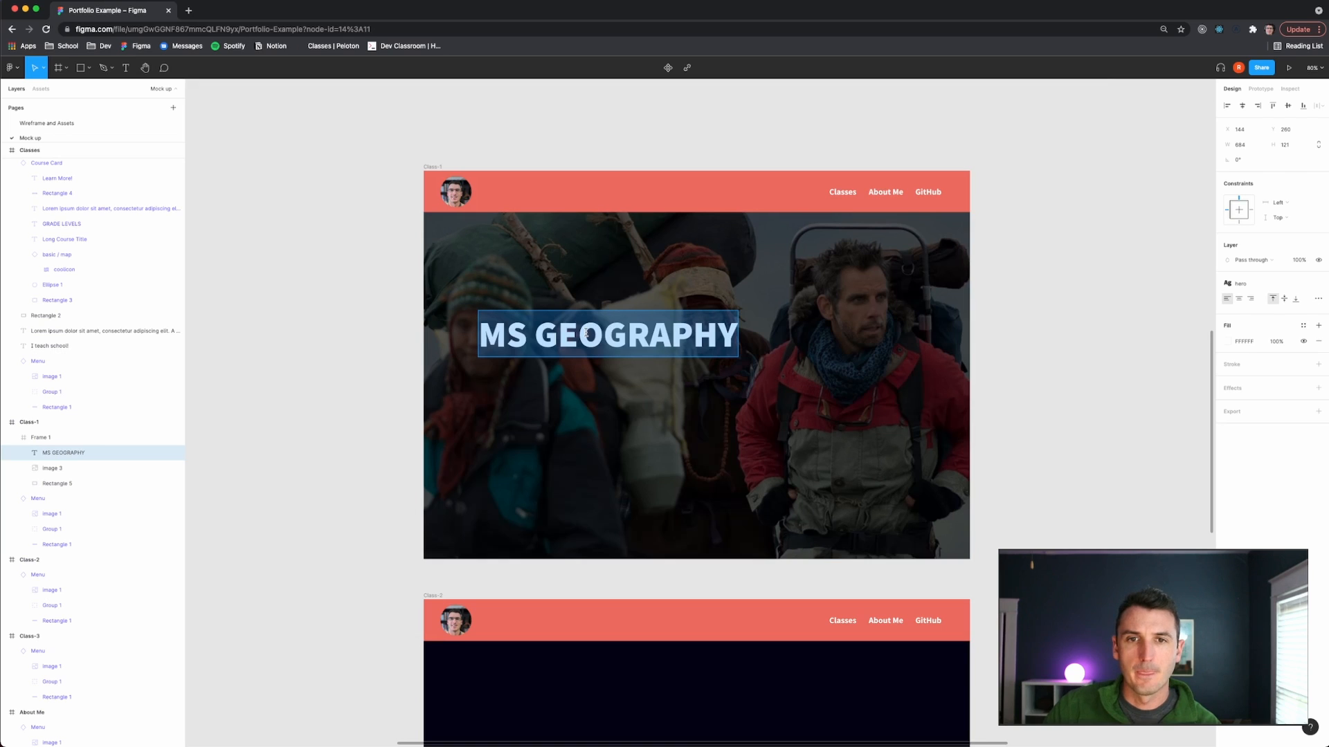
{"action": "double_click", "coordinate": [586, 333]}
{"action": "type", "text": "GEOGR"}
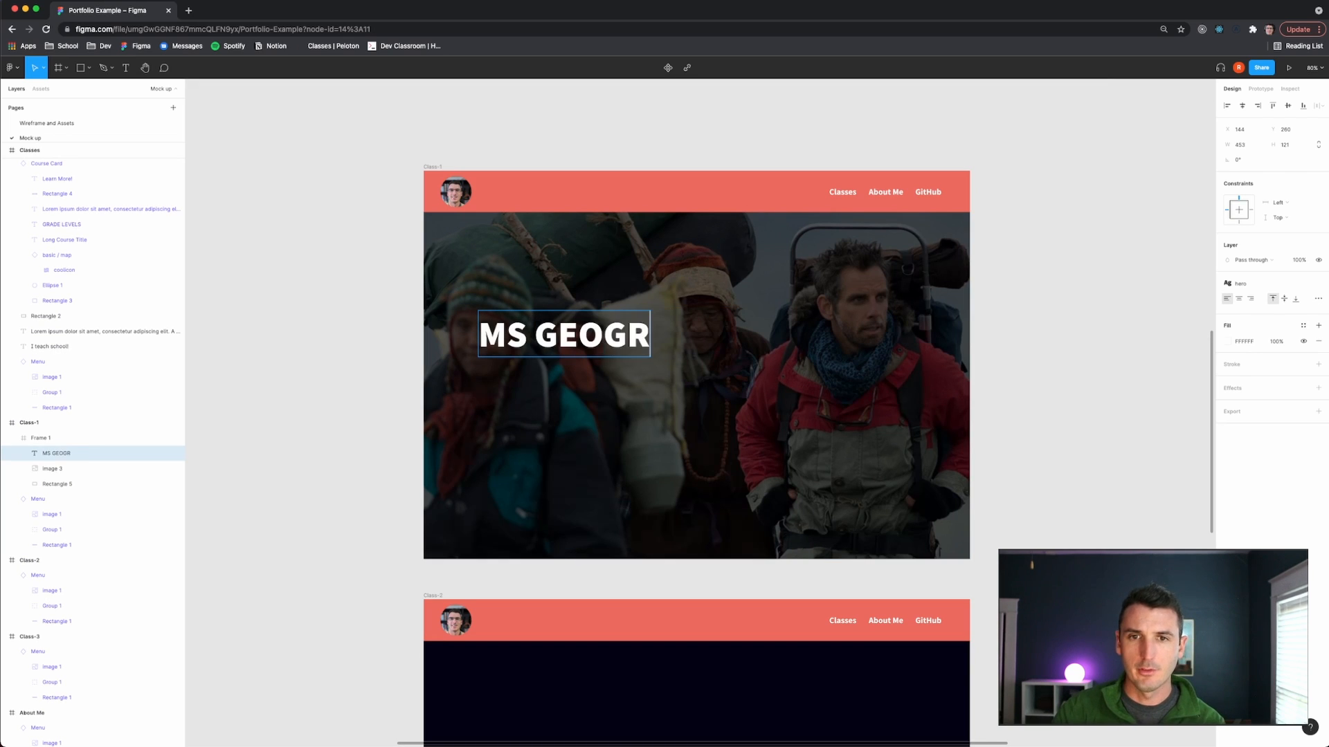
{"action": "key", "text": "BackSpace"}
{"action": "key", "text": "BackSpace"}
{"action": "key", "text": "BackSpace"}
{"action": "key", "text": "BackSpace"}
{"action": "type", "text": "eoog"}
{"action": "key", "text": "BackSpace"}
{"action": "key", "text": "BackSpace"}
{"action": "type", "text": "graph"}
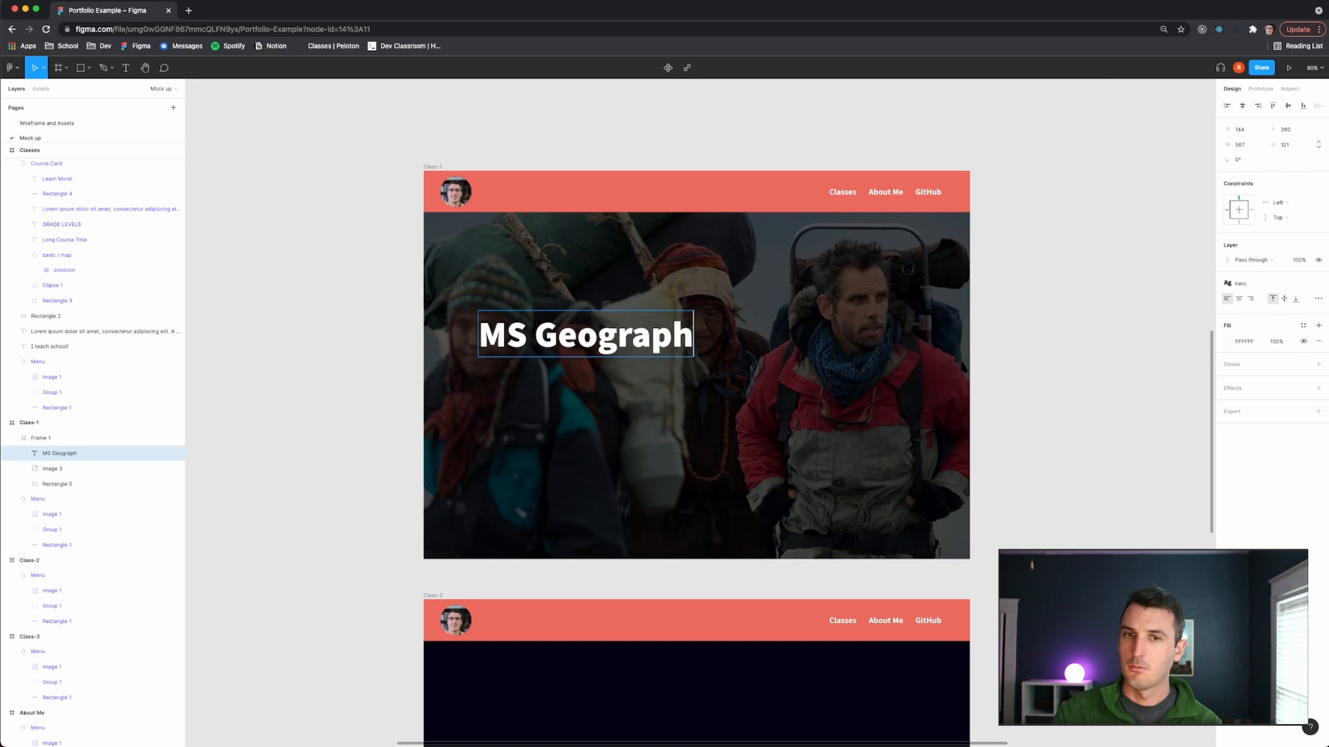
{"action": "type", "text": "y"}
{"action": "key", "text": "Escape"}
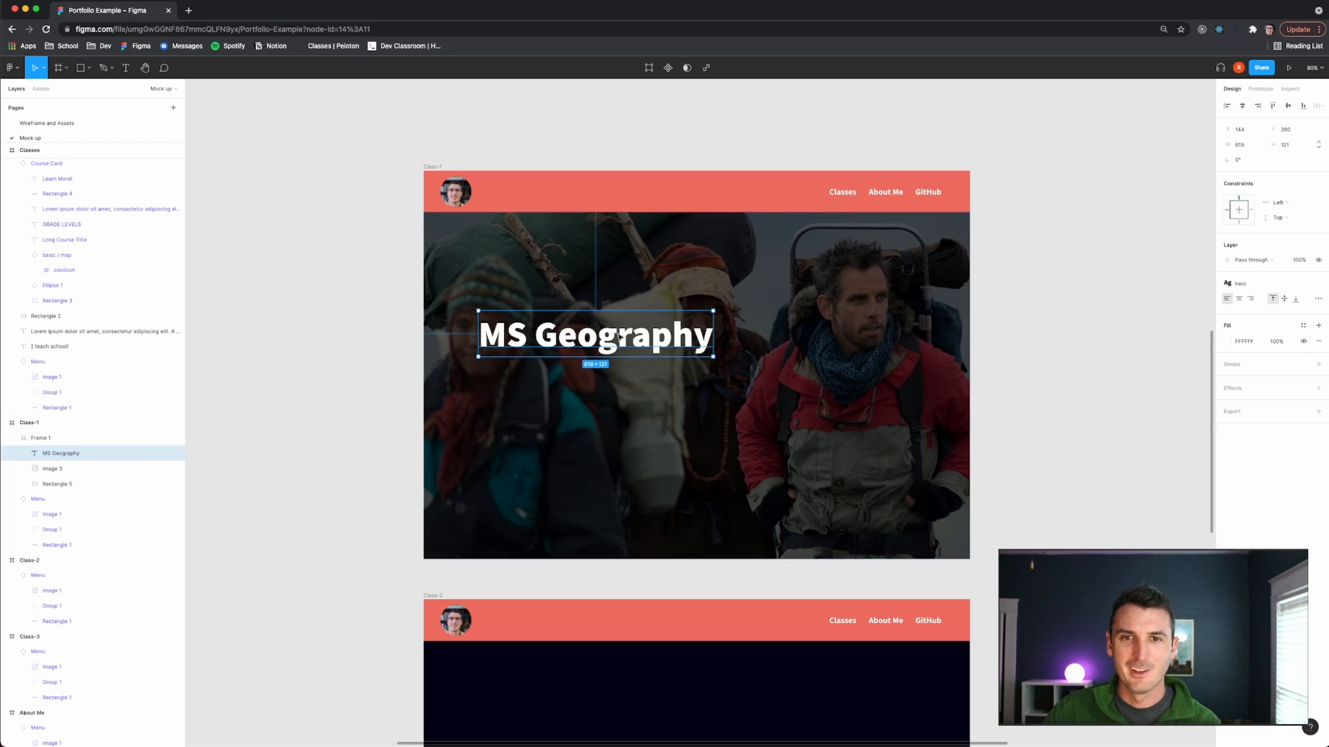
{"action": "left_click_drag", "start_coordinate": [621, 336], "coordinate": [619, 327]}
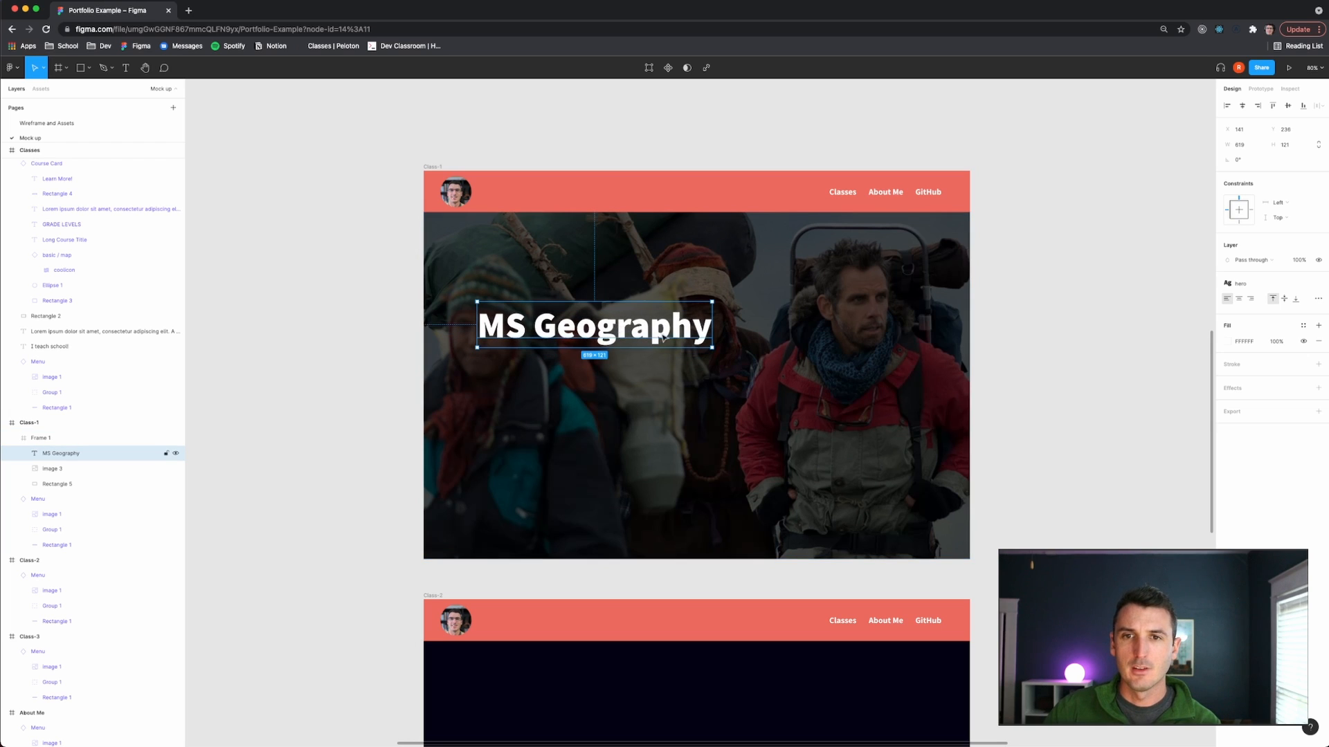
{"action": "key", "text": "t"}
{"action": "left_click", "coordinate": [1136, 382]}
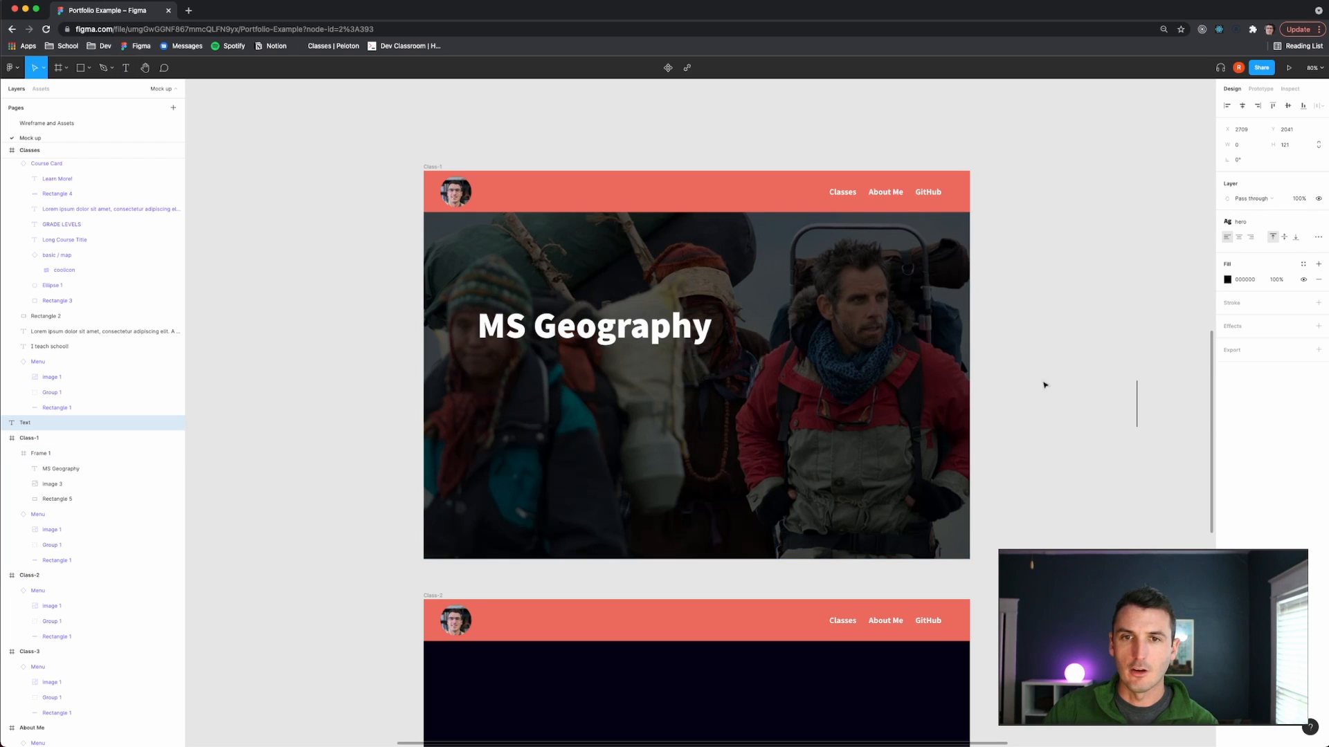
{"action": "type", "text": "t"}
{"action": "key", "text": "Escape"}
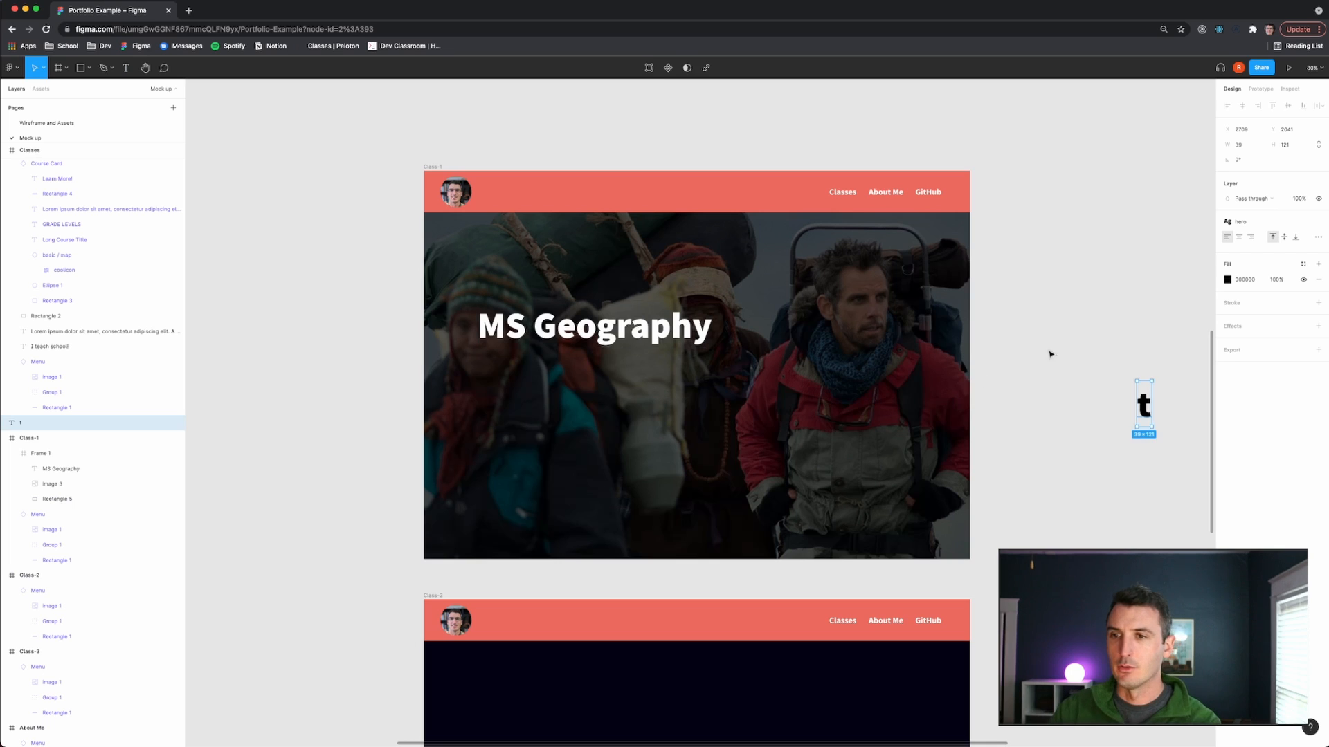
{"action": "key", "text": "Delete"}
{"action": "key", "text": "t"}
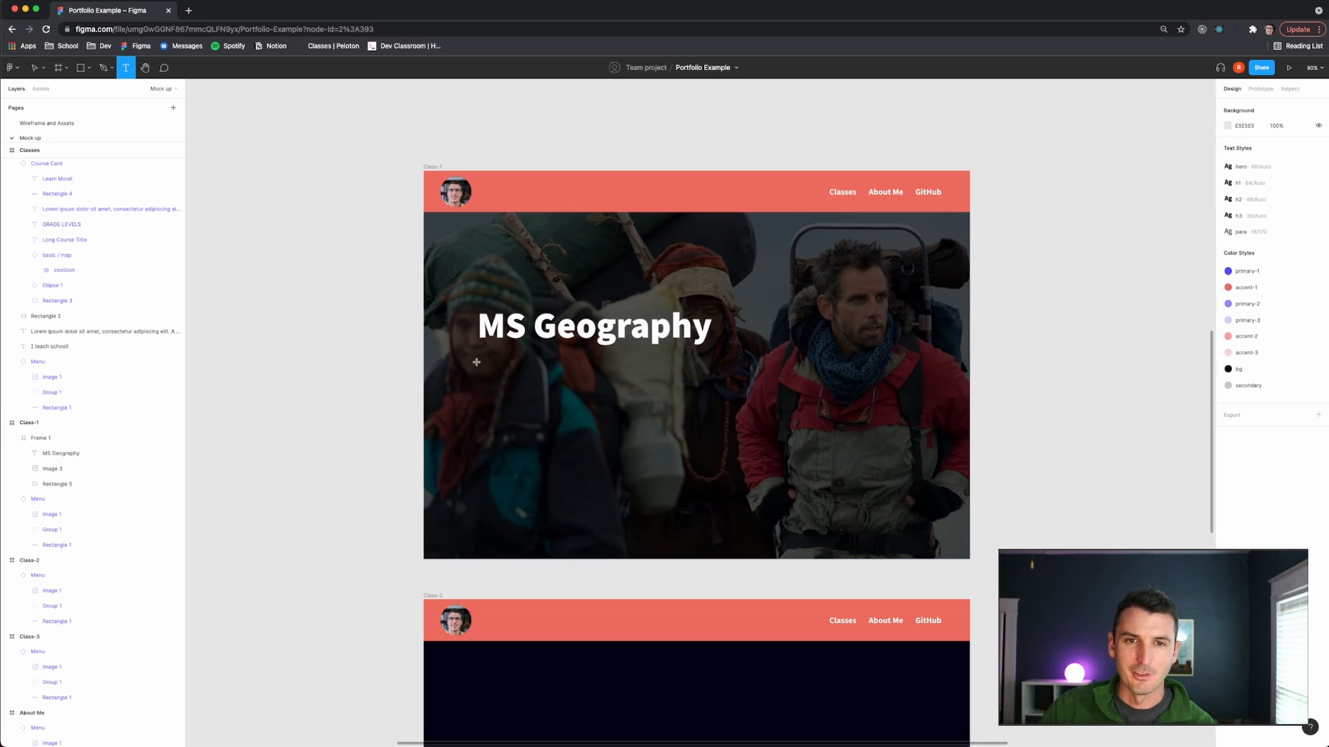
{"action": "key", "text": "v"}
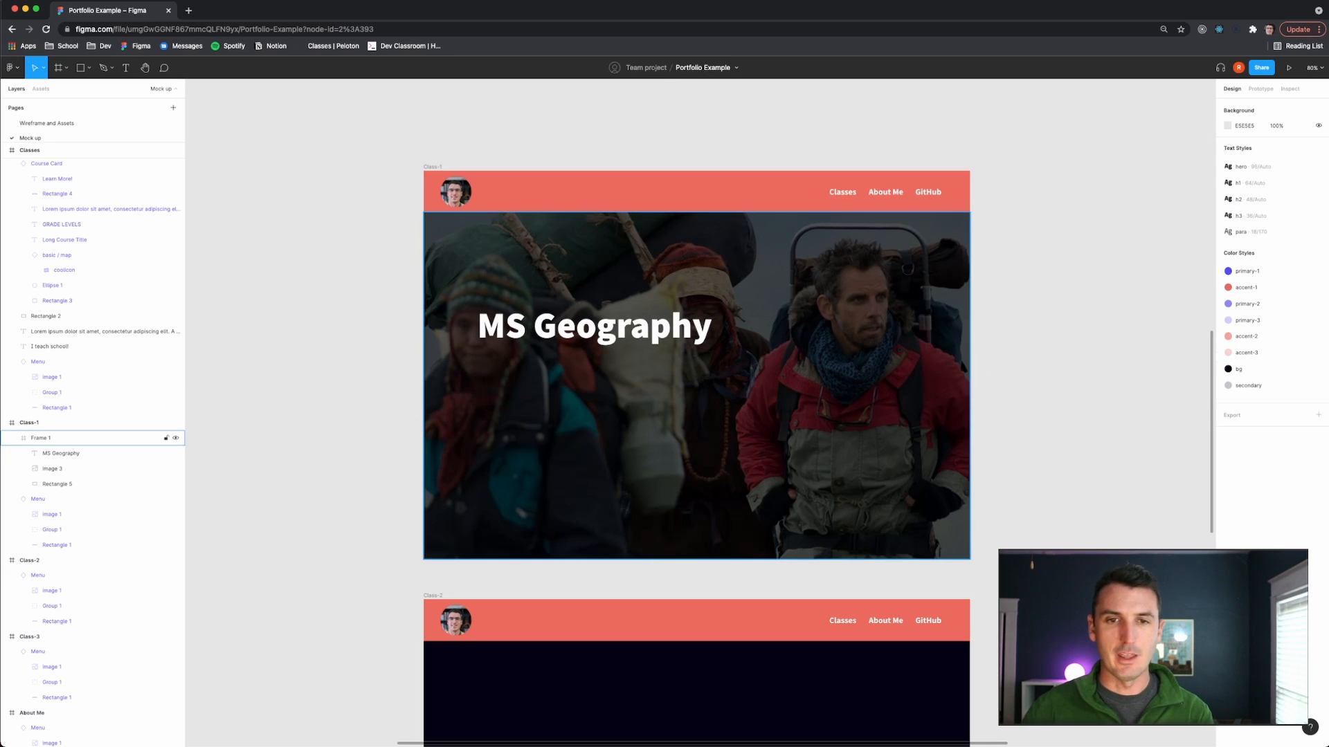
Create a text box about 558 × 160 below the MS Geography title with the para text style.
{"action": "key", "text": "t"}
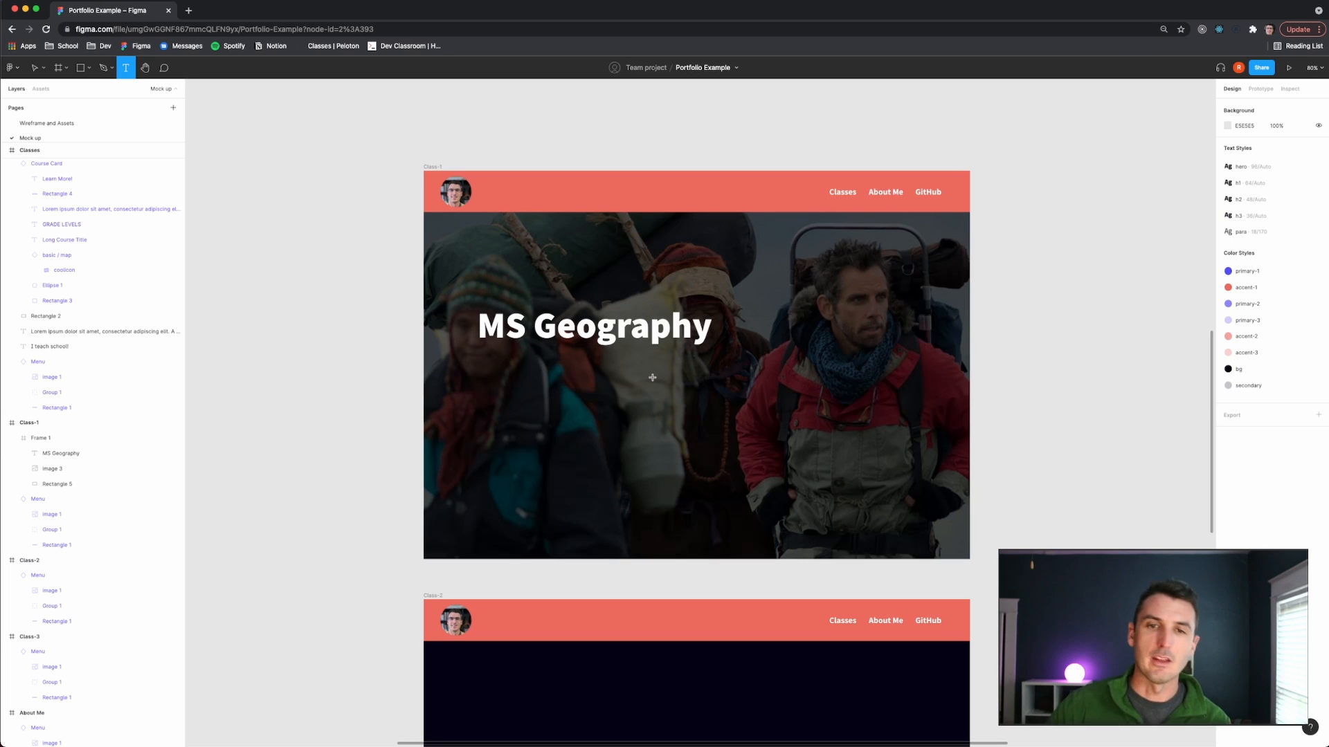
{"action": "left_click_drag", "start_coordinate": [484, 365], "coordinate": [697, 426]}
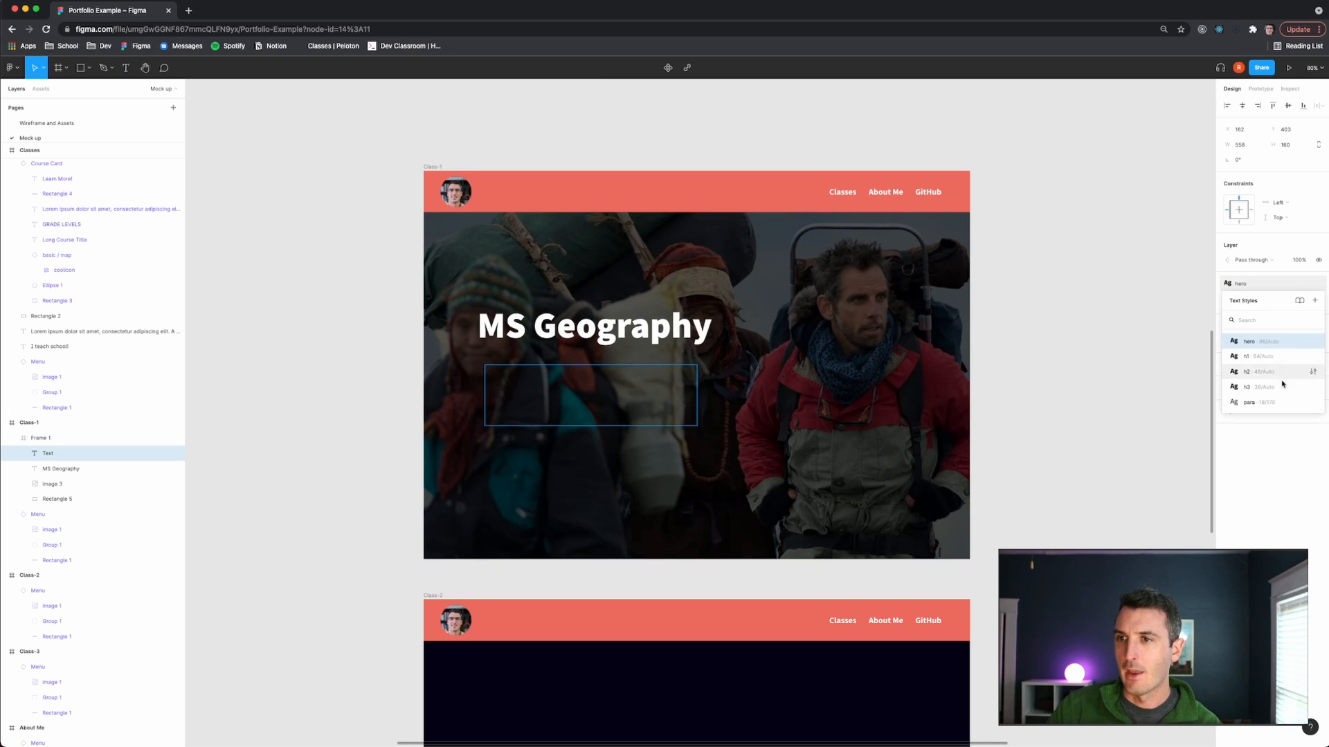
{"action": "left_click", "coordinate": [1249, 402]}
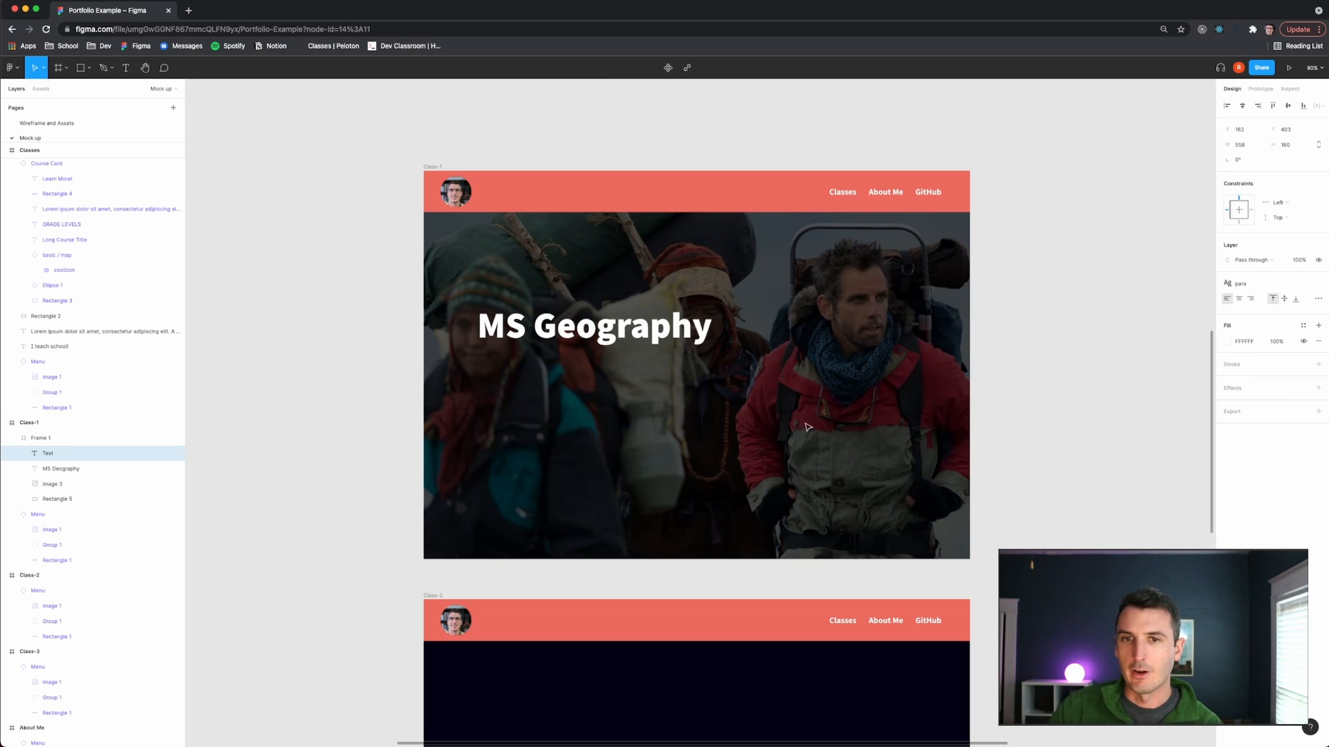
Fill the new text box with placeholder text auto-generated to fit by the Lorem ipsum plugin.
{"action": "right_click", "coordinate": [628, 399]}
{"action": "mouse_move", "coordinate": [683, 499]}
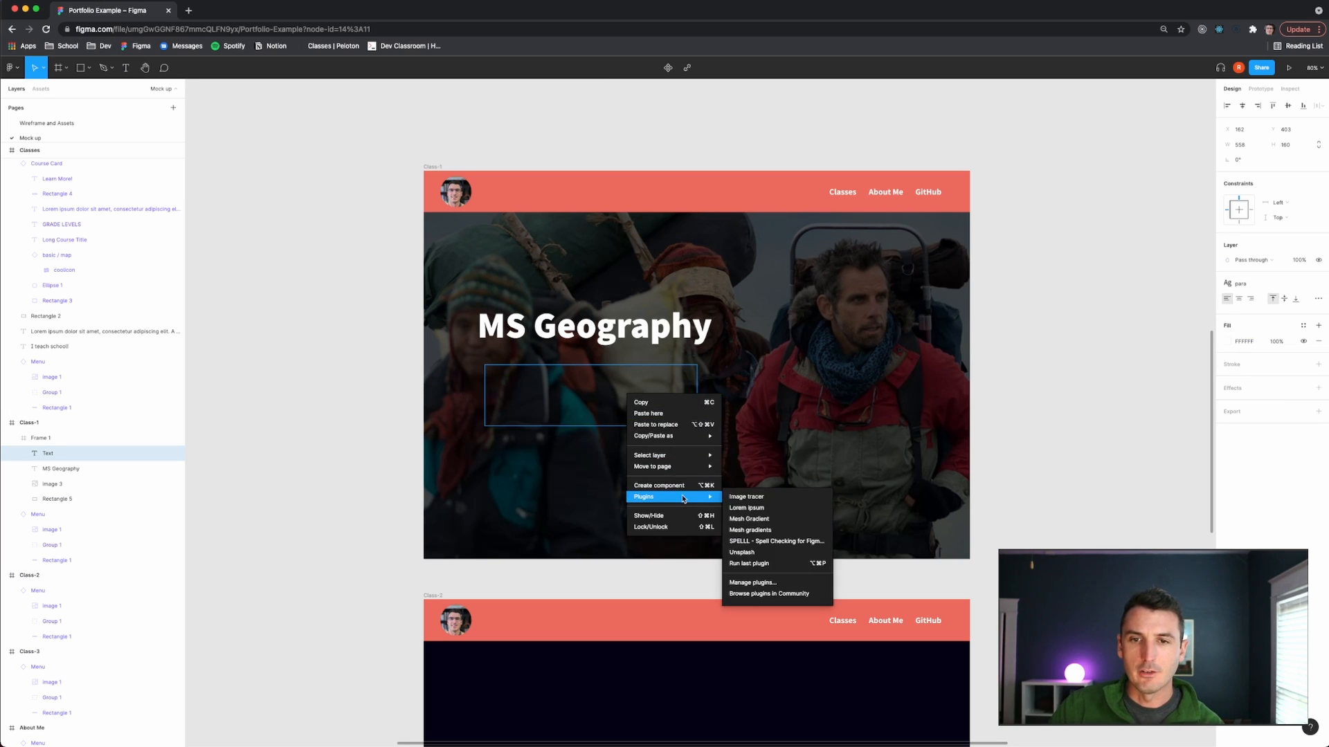
{"action": "left_click", "coordinate": [761, 508]}
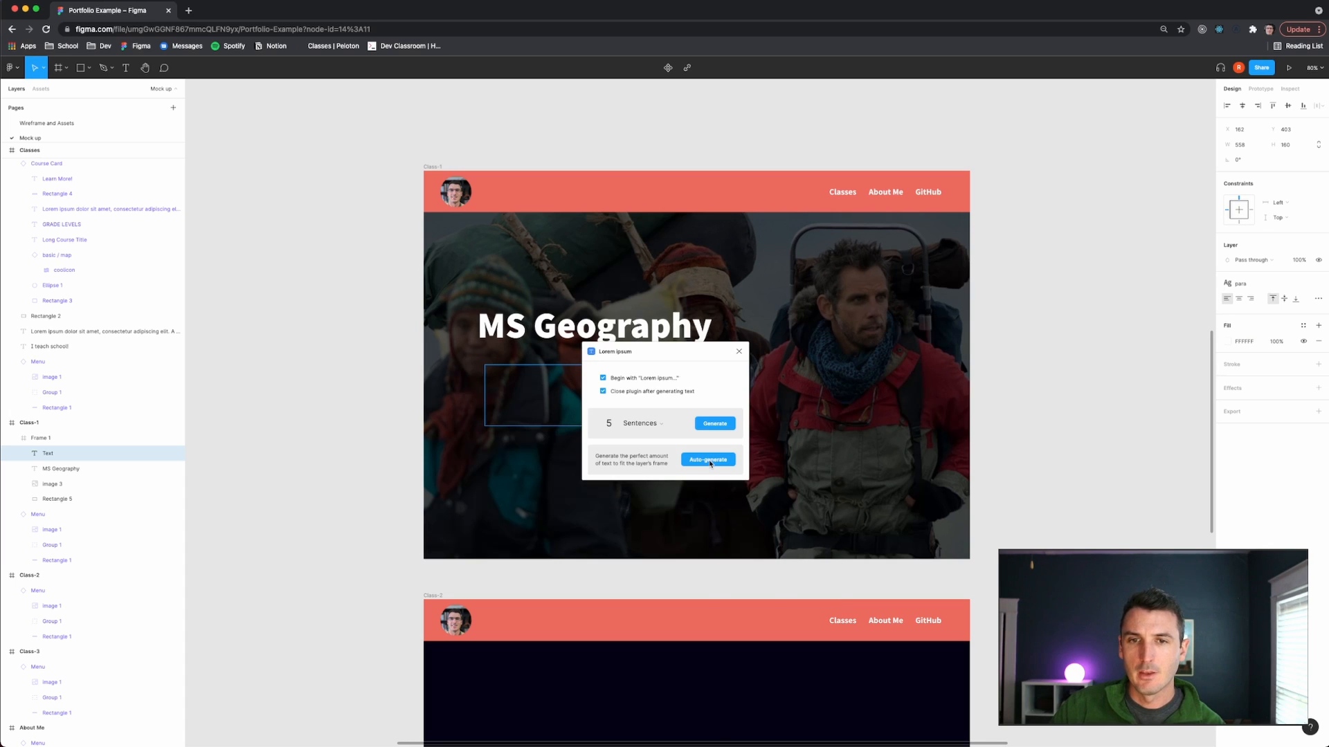
{"action": "left_click", "coordinate": [709, 460]}
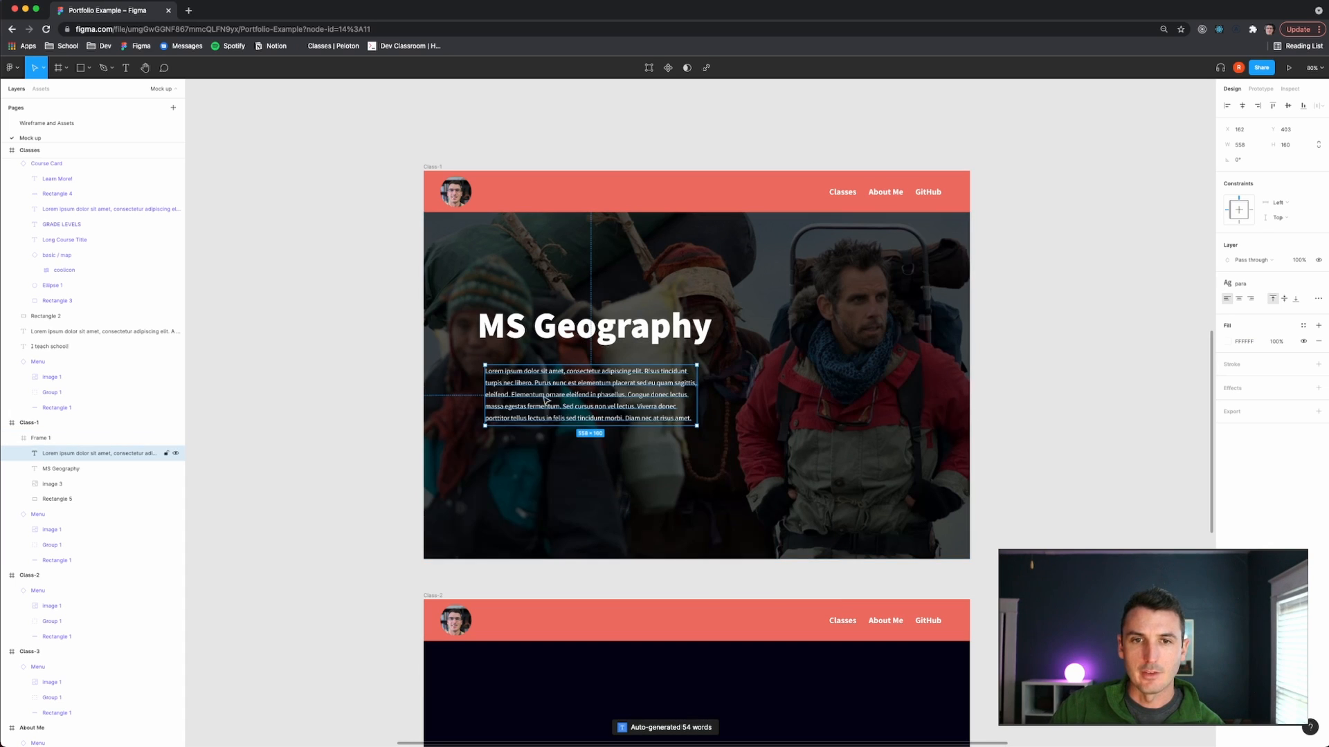
Align the placeholder paragraph with the title's left edge and widen it to about 619, matching the title's width.
{"action": "left_click_drag", "start_coordinate": [546, 400], "coordinate": [539, 391]}
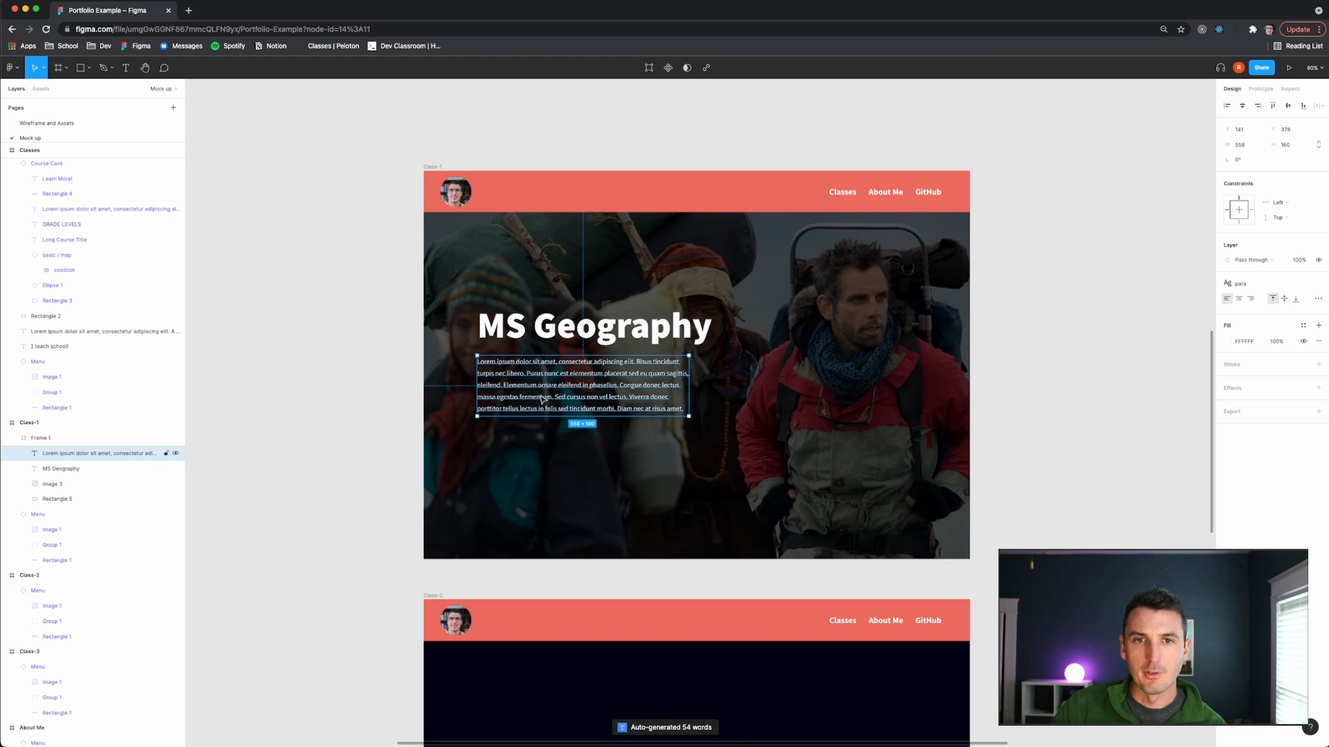
{"action": "scroll", "coordinate": [538, 393], "scroll_direction": "up", "scroll_amount": 3}
{"action": "left_click_drag", "start_coordinate": [715, 392], "coordinate": [739, 389]}
{"action": "left_click", "coordinate": [361, 331]}
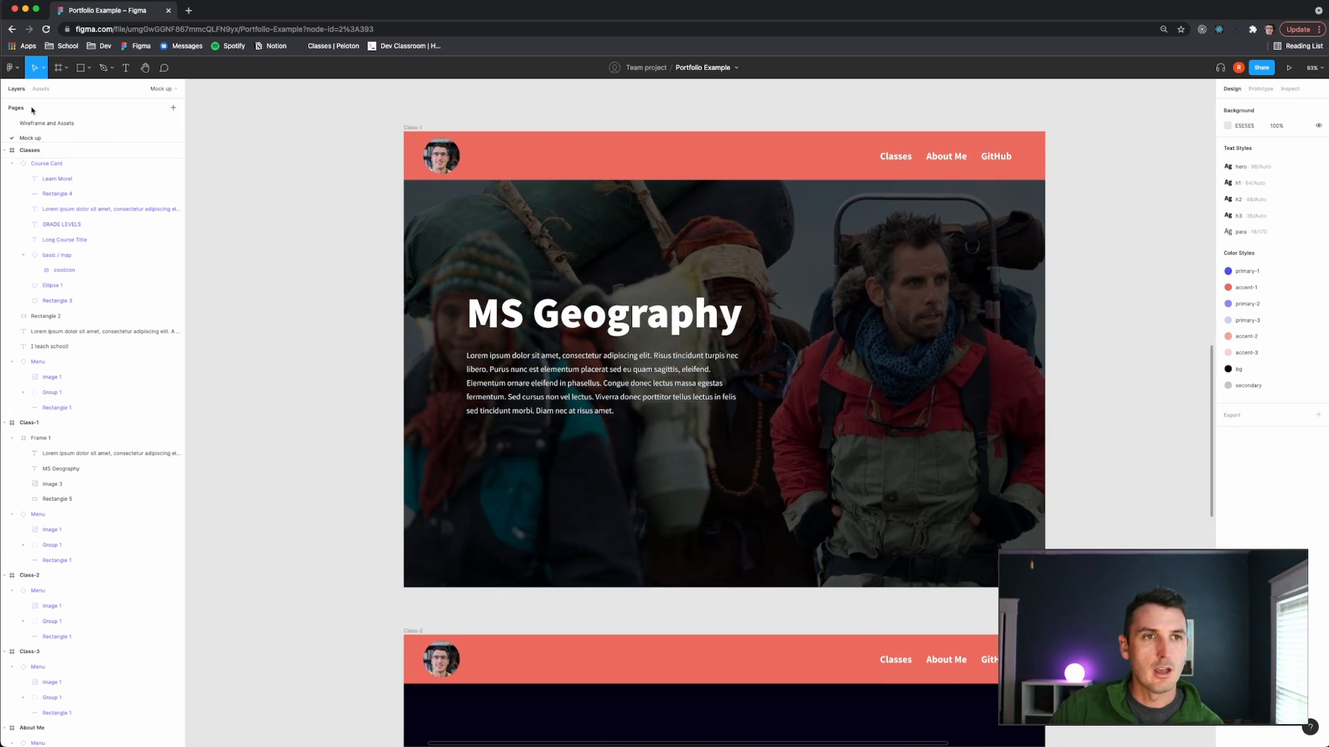
Check the course page in the wireframe and apply the h1 text style to the MS Geography title.
{"action": "left_click", "coordinate": [47, 123]}
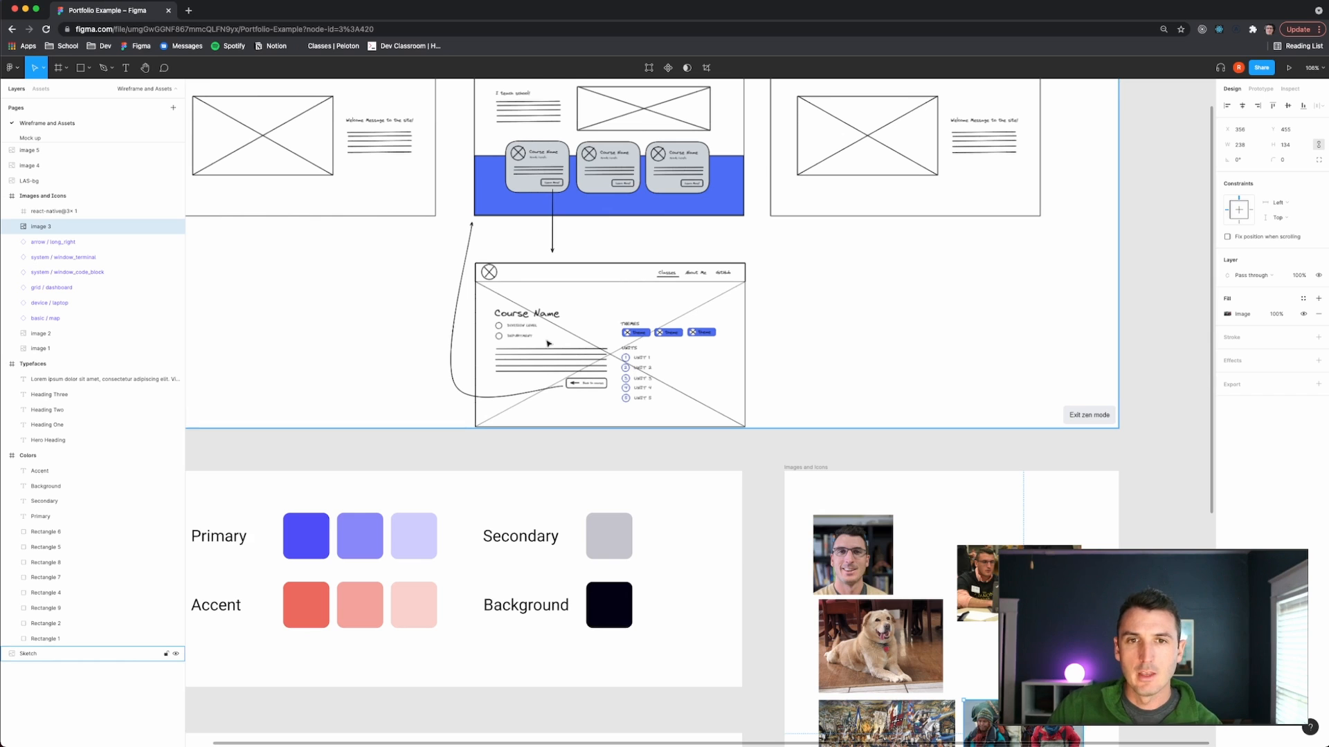
{"action": "left_click", "coordinate": [41, 149]}
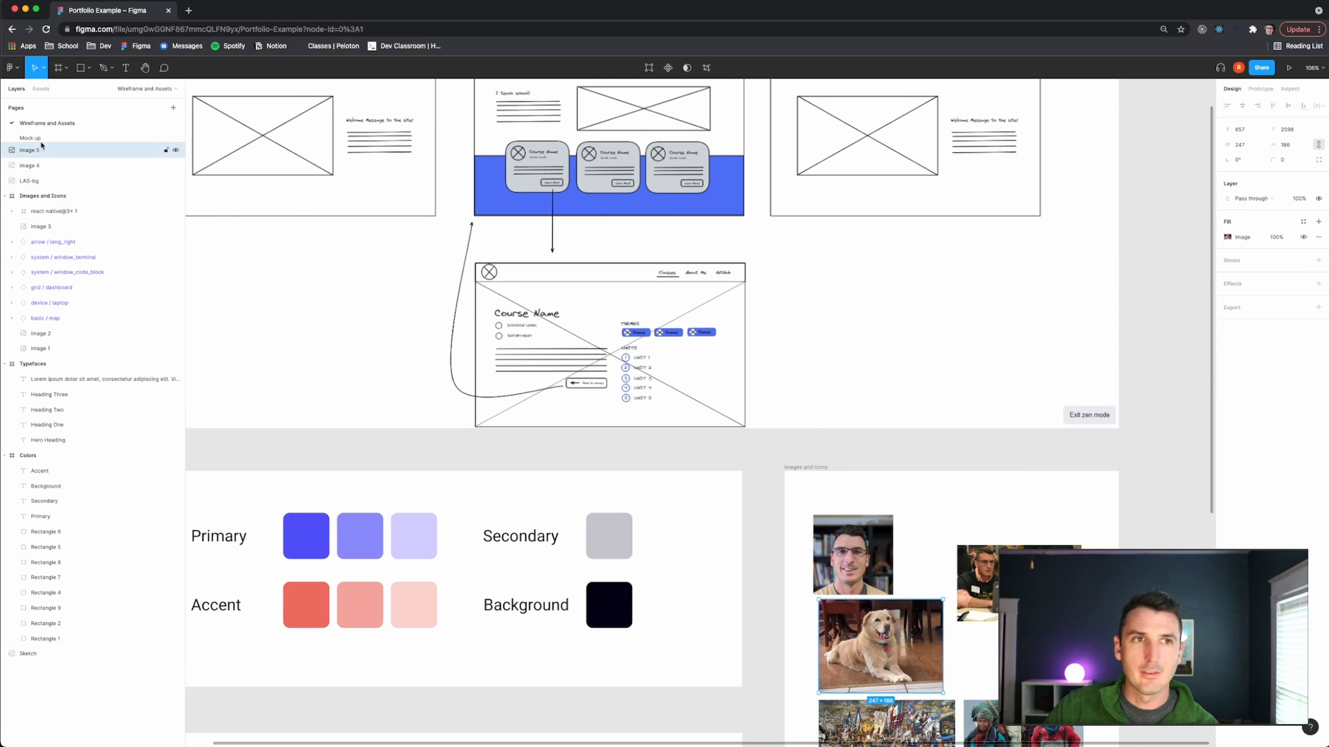
{"action": "left_click", "coordinate": [41, 138]}
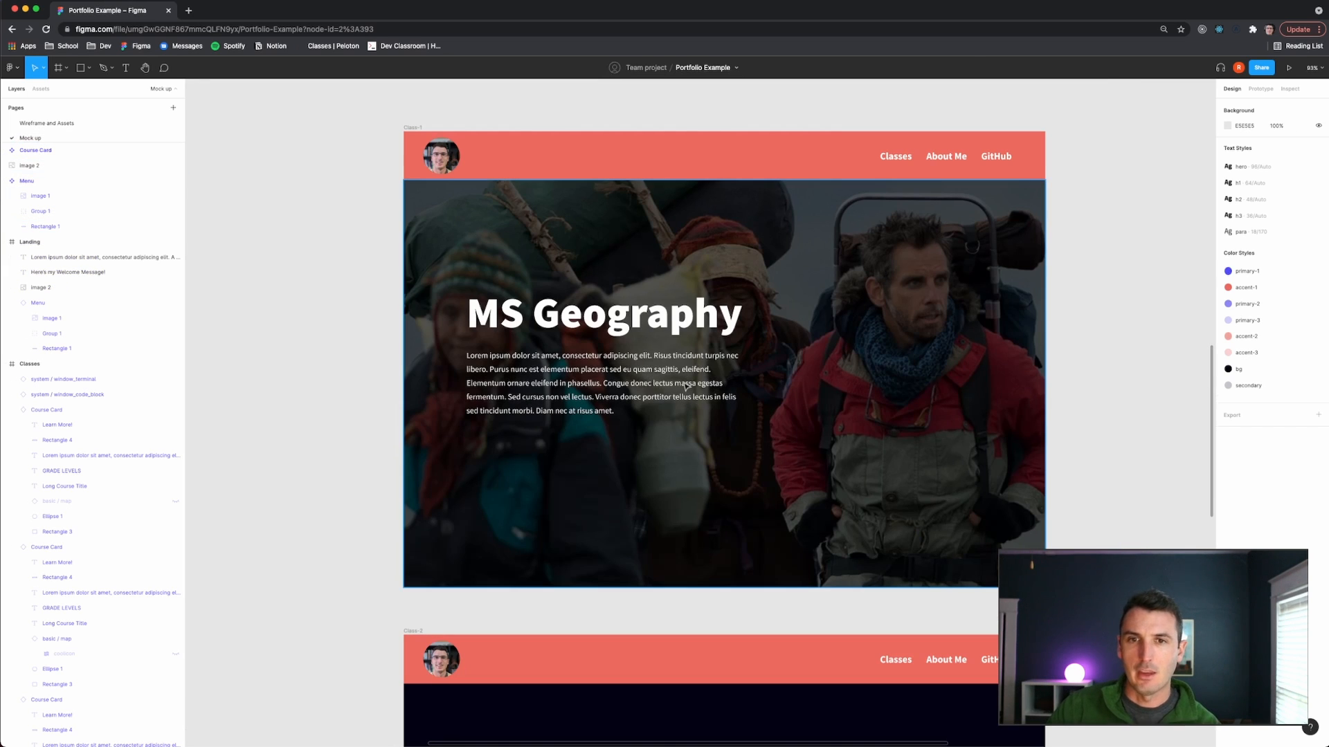
{"action": "left_click", "coordinate": [614, 306]}
{"action": "left_click", "coordinate": [614, 306]}
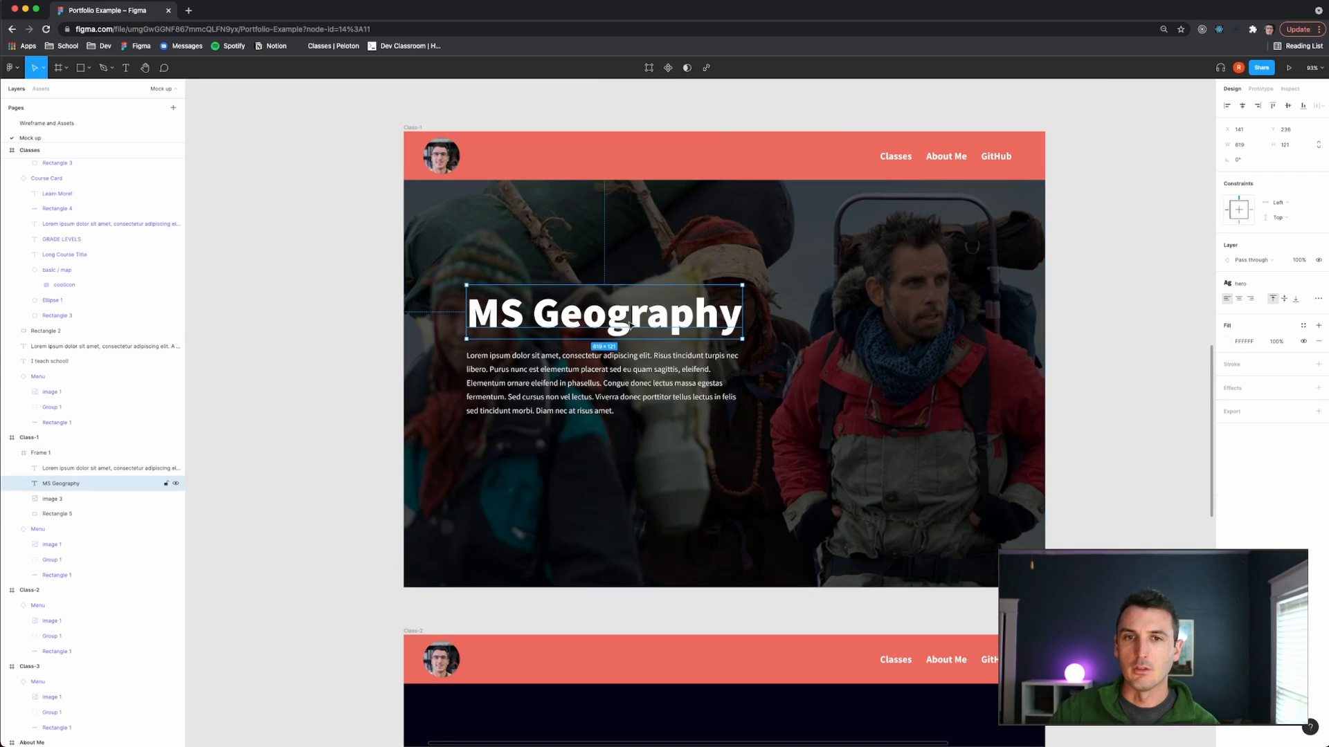
{"action": "left_click", "coordinate": [1255, 286]}
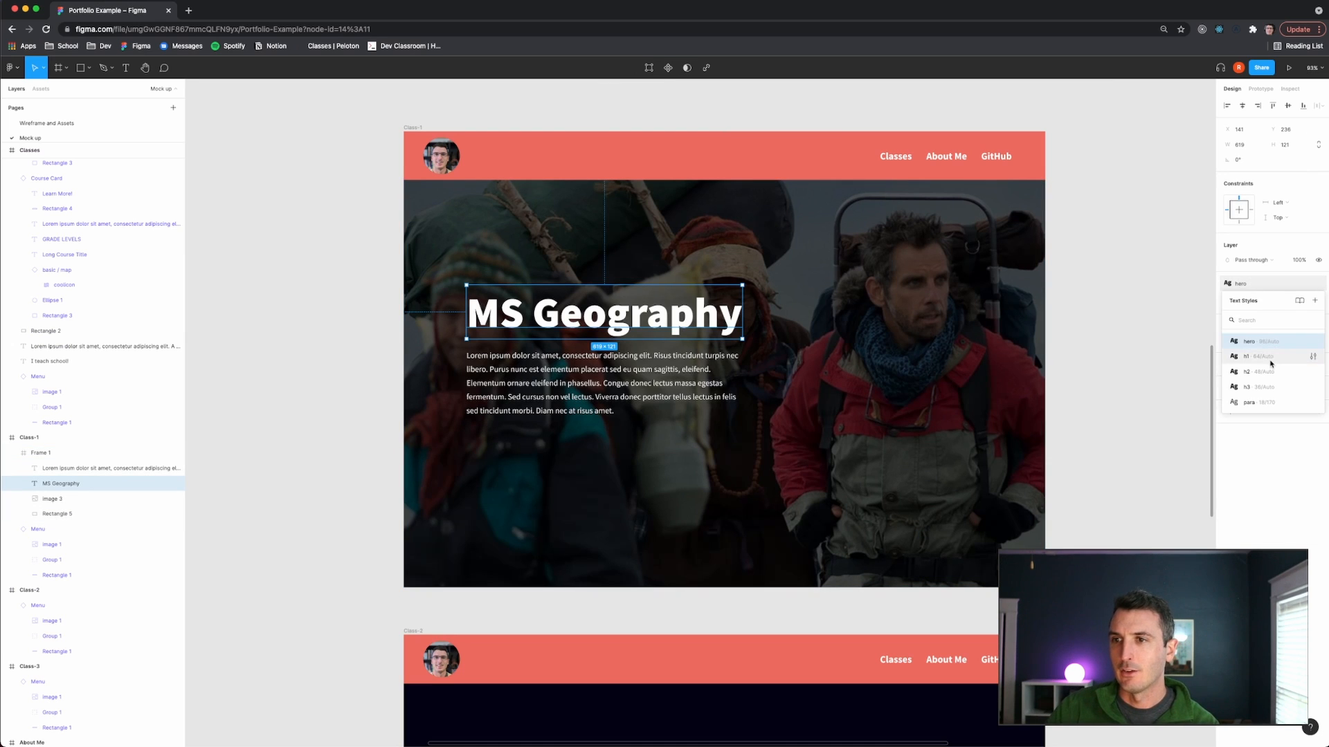
{"action": "left_click", "coordinate": [1245, 360]}
{"action": "left_click", "coordinate": [1097, 361]}
Move the MS Geography title slightly down and the paragraph up to about Y 361 to bring them closer together.
{"action": "left_click", "coordinate": [581, 306]}
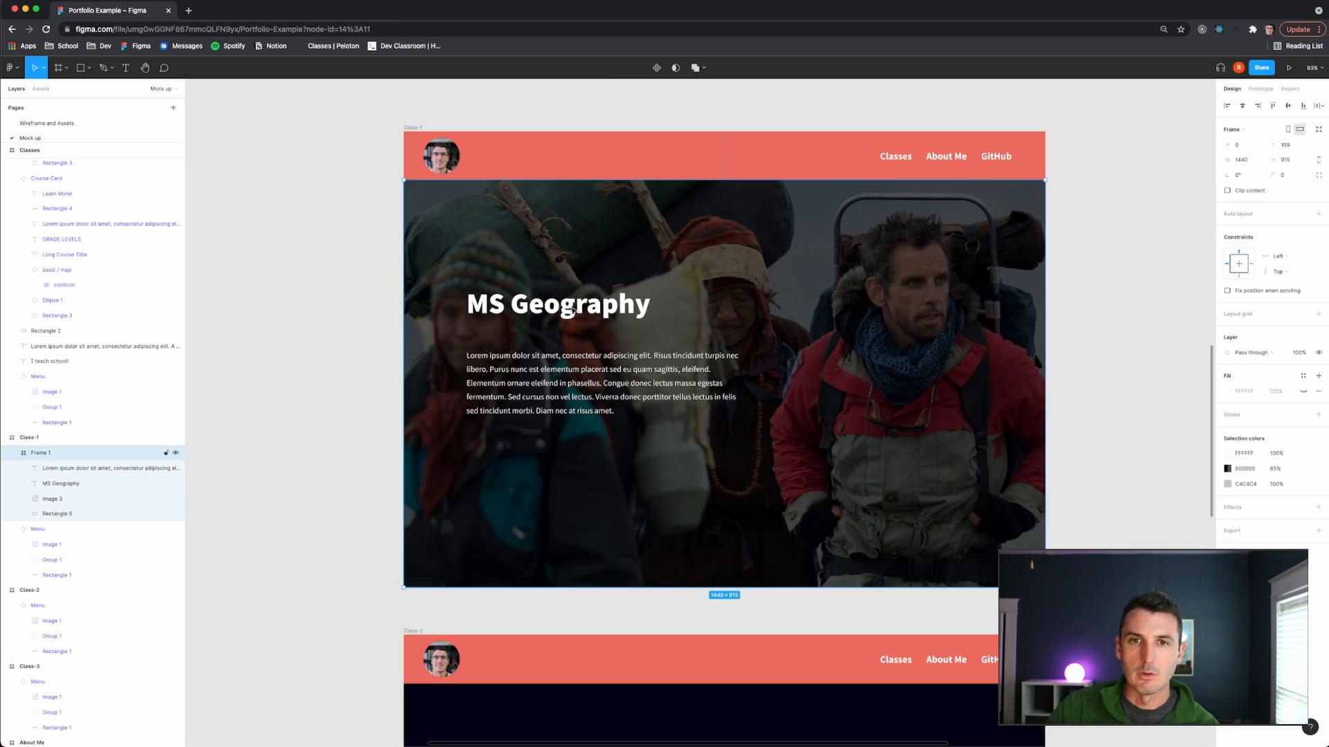
{"action": "left_click", "coordinate": [573, 311]}
{"action": "left_click_drag", "start_coordinate": [557, 311], "coordinate": [557, 320]}
{"action": "left_click", "coordinate": [552, 371]}
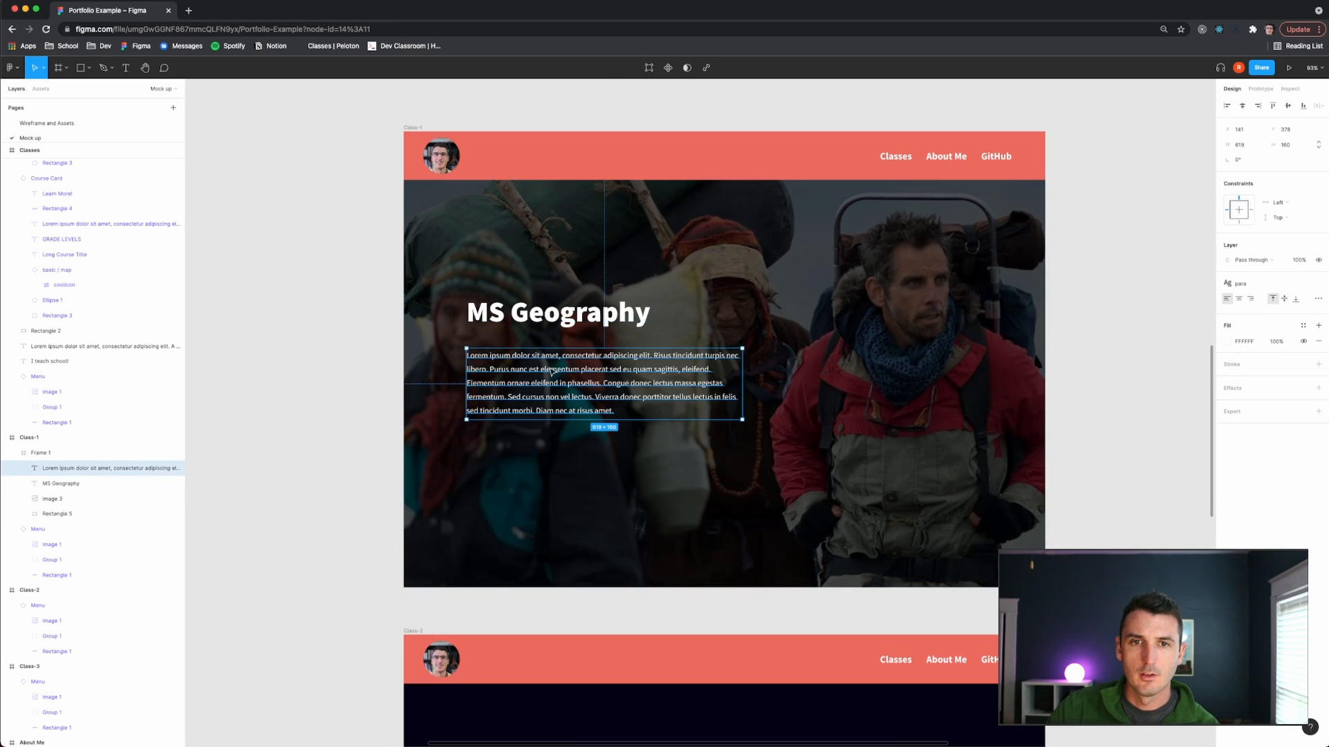
{"action": "left_click_drag", "start_coordinate": [551, 372], "coordinate": [551, 369]}
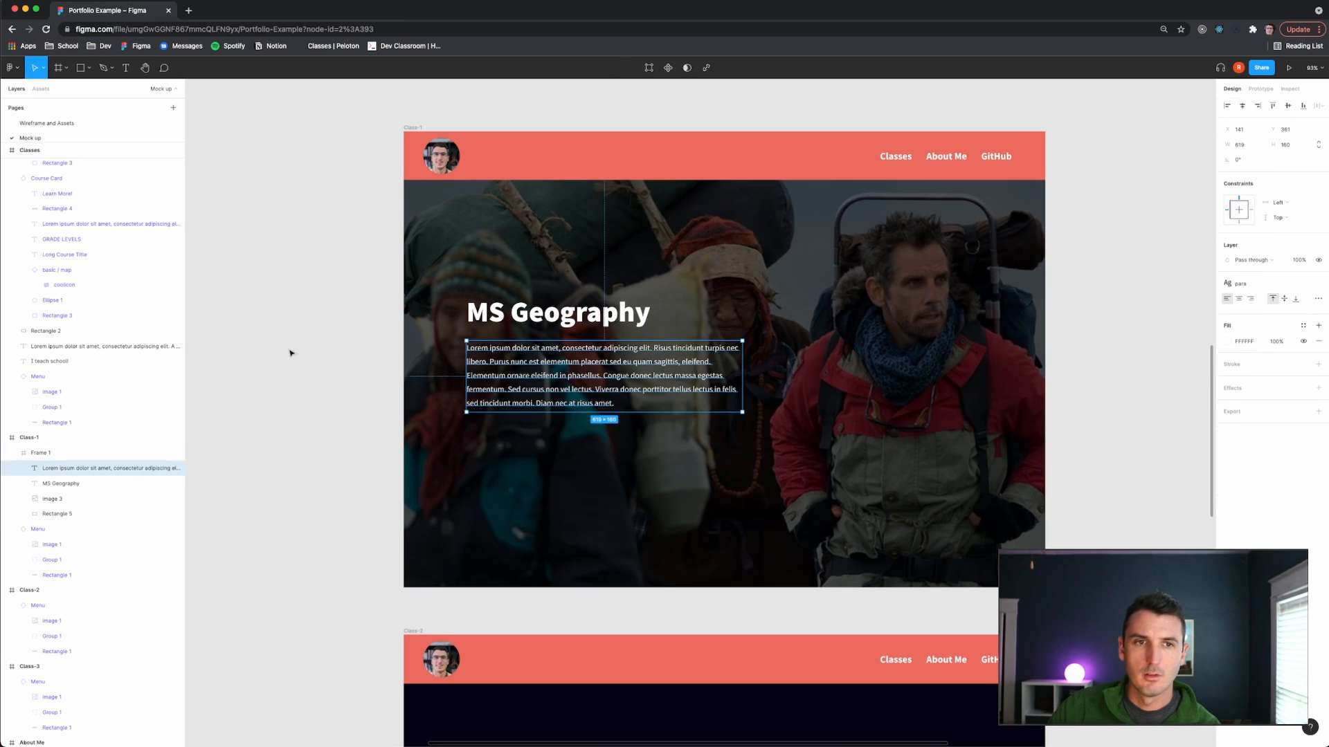
{"action": "left_click", "coordinate": [291, 351]}
Consult the course page wireframe and move the paragraph down to about Y 423 to leave space under the title.
{"action": "left_click", "coordinate": [70, 121]}
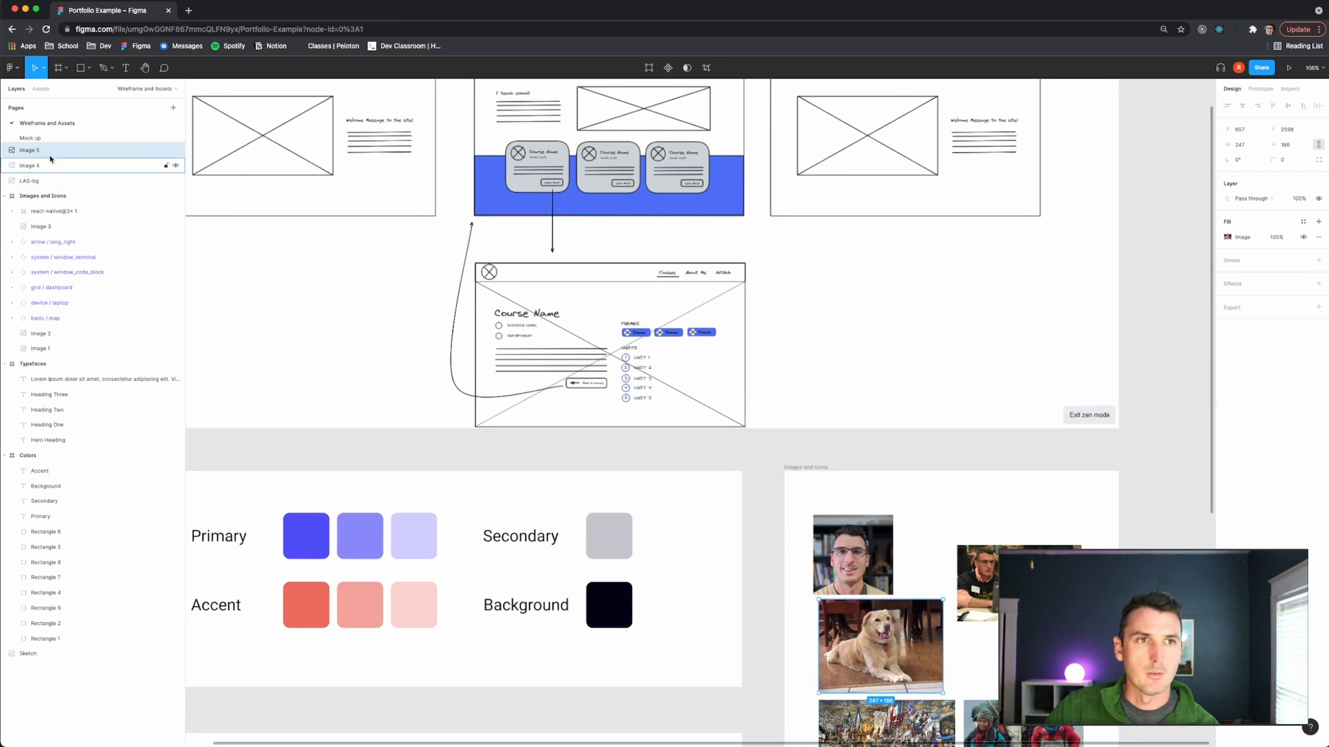
{"action": "left_click", "coordinate": [31, 138]}
{"action": "left_click", "coordinate": [558, 380]}
{"action": "left_click_drag", "start_coordinate": [558, 381], "coordinate": [551, 409]}
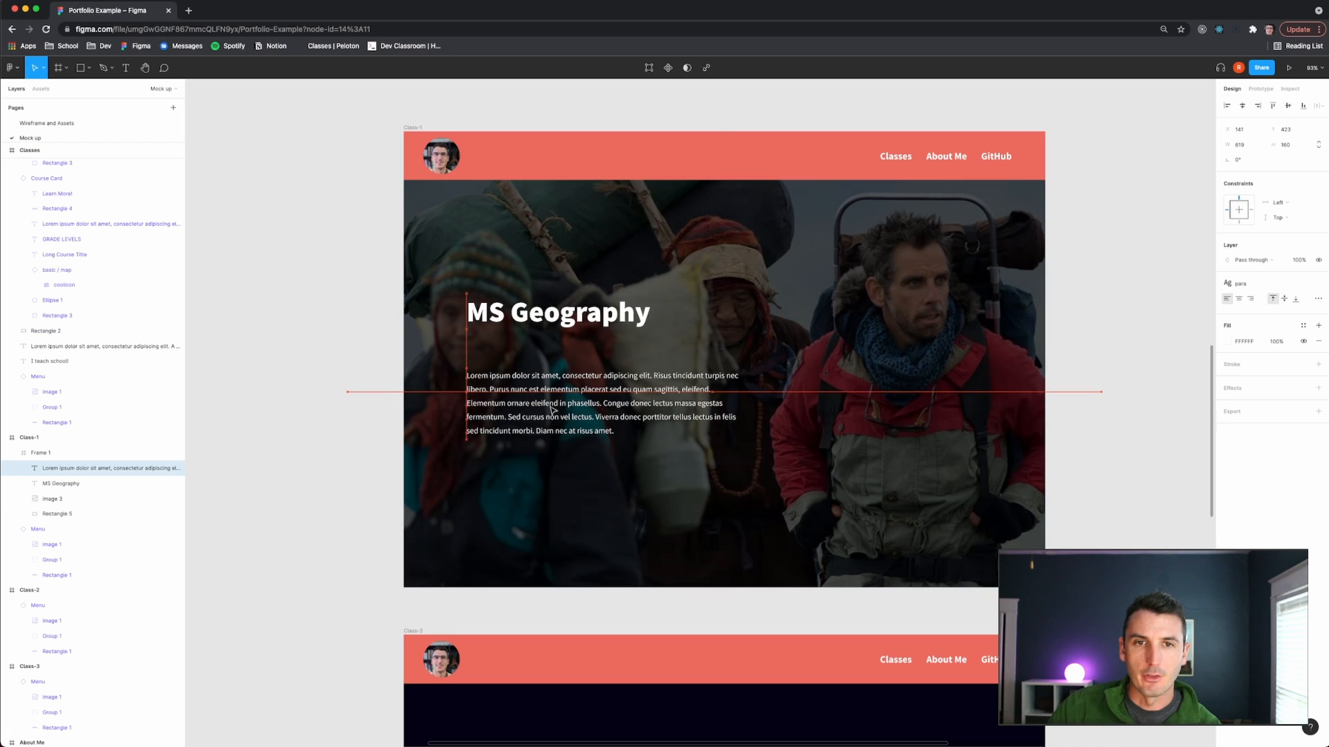
{"action": "left_click", "coordinate": [272, 350]}
Draw a circle about 38 × 38 just below the start of the MS Geography title.
{"action": "scroll", "coordinate": [581, 328], "scroll_direction": "up", "scroll_amount": 2}
{"action": "scroll", "coordinate": [586, 330], "scroll_direction": "up", "scroll_amount": 3}
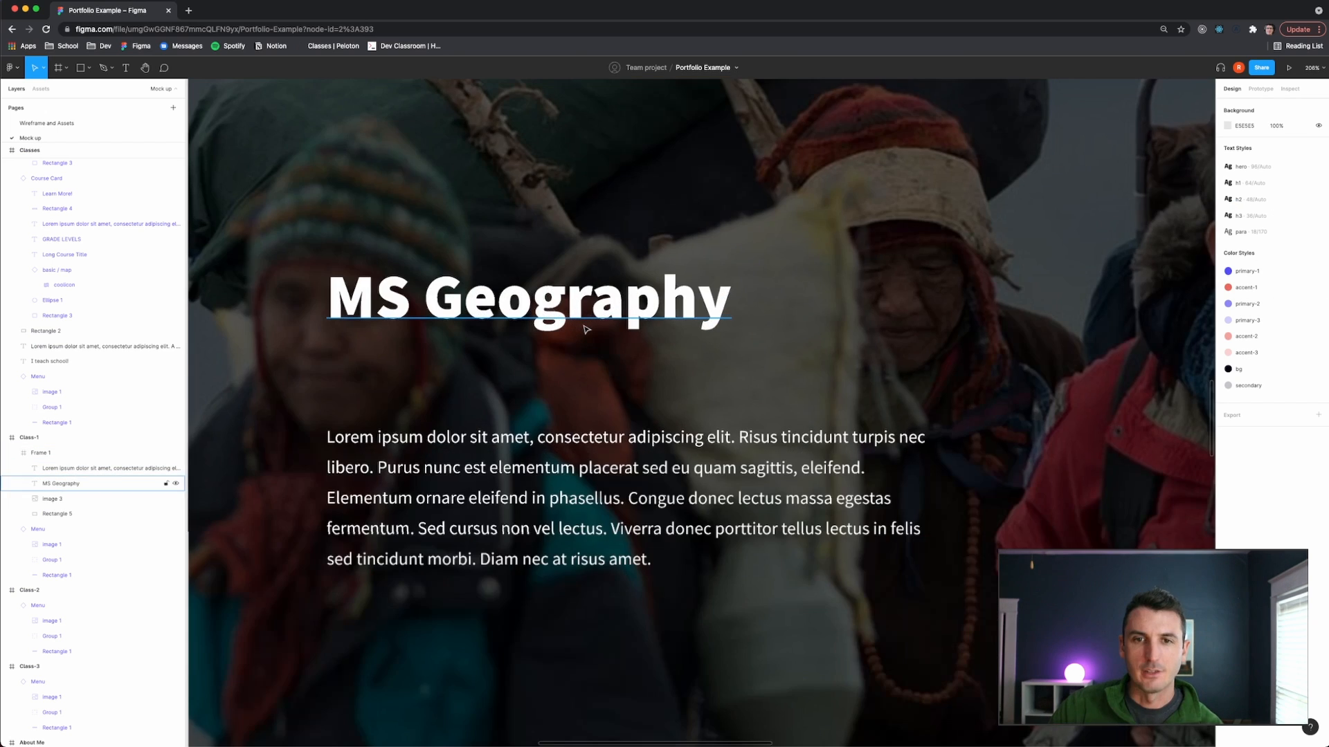
{"action": "scroll", "coordinate": [506, 345], "scroll_direction": "down", "scroll_amount": 3}
{"action": "left_click", "coordinate": [506, 345]}
{"action": "scroll", "coordinate": [487, 348], "scroll_direction": "up", "scroll_amount": 1}
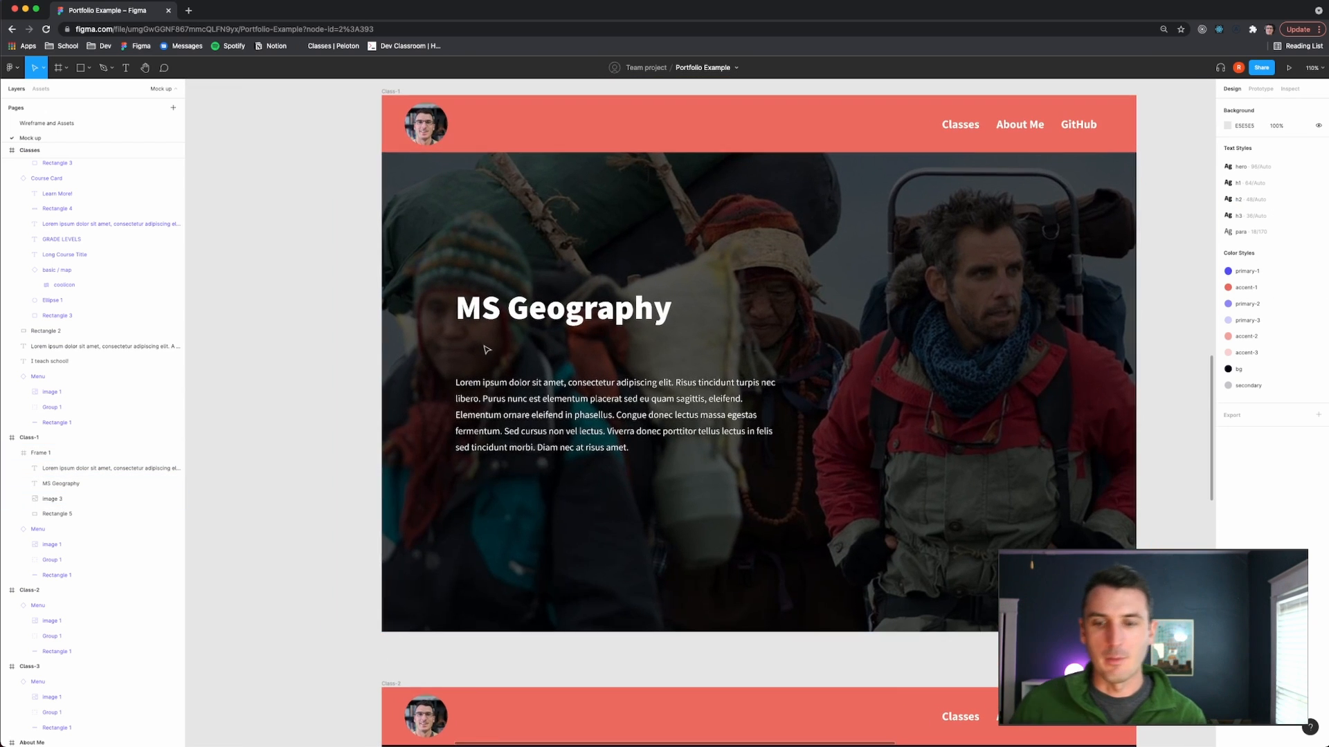
{"action": "key", "text": "o"}
{"action": "scroll", "coordinate": [474, 334], "scroll_direction": "up", "scroll_amount": 4}
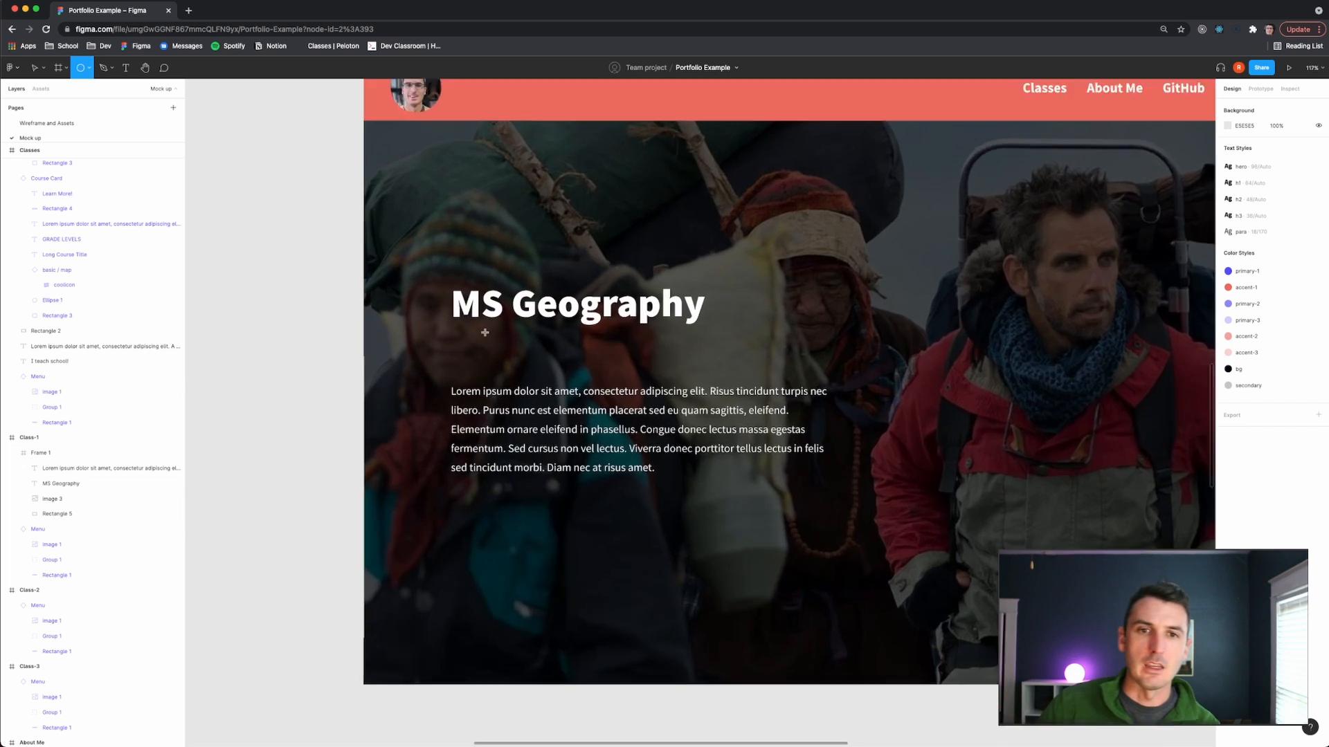
{"action": "left_click_drag", "start_coordinate": [445, 323], "coordinate": [475, 354]}
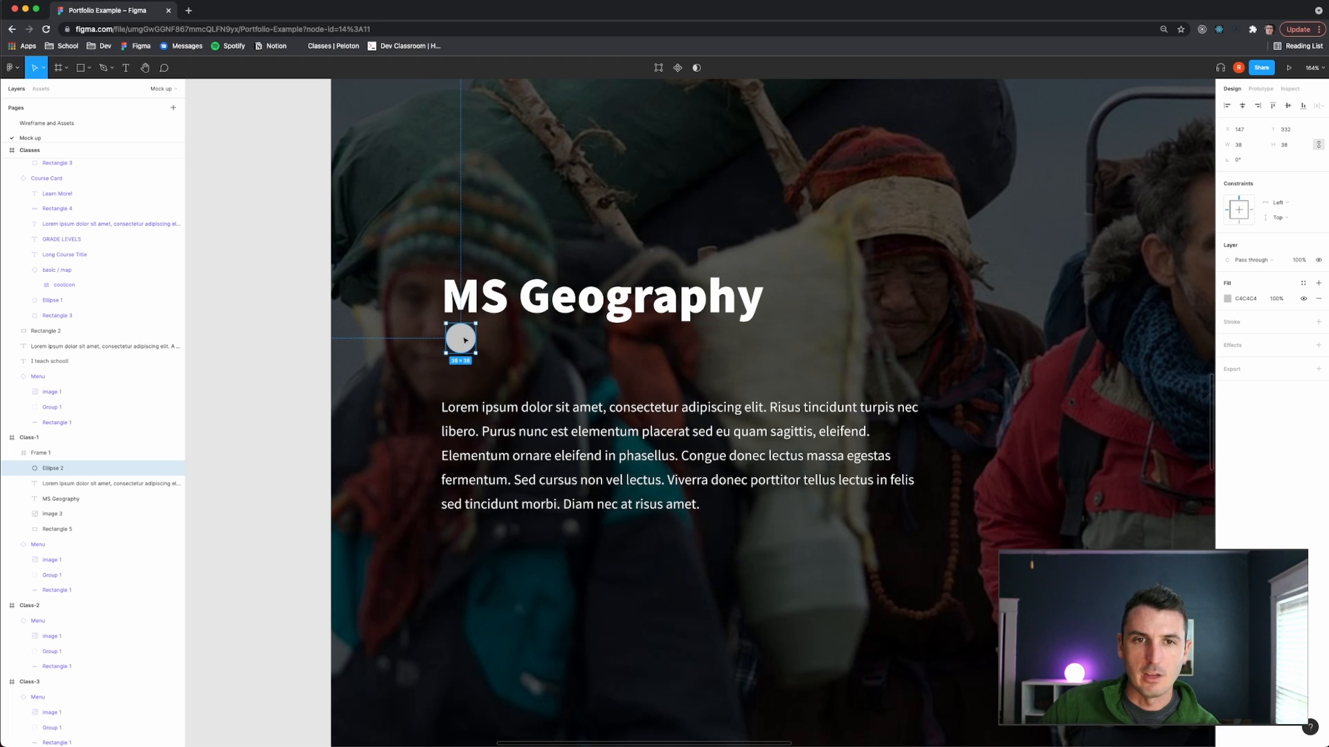
Duplicate the circle and place the copy directly below the first, just above the paragraph.
{"action": "key", "text": "ctrl+c"}
{"action": "key", "text": "ctrl+v"}
{"action": "left_click_drag", "start_coordinate": [465, 341], "coordinate": [461, 375]}
{"action": "left_click", "coordinate": [506, 414]}
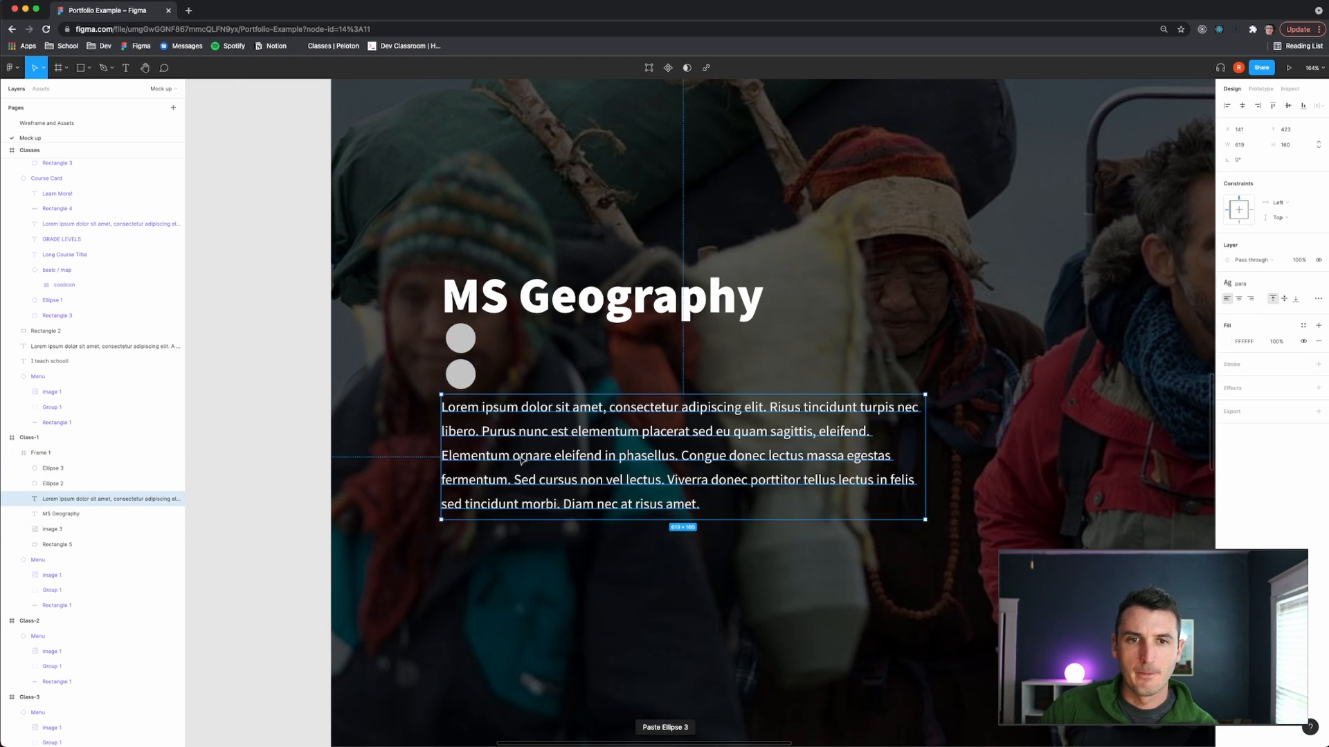
Widen the gap between the two circles, lower both slightly under the title, and move the paragraph down to leave room beneath them.
{"action": "left_click_drag", "start_coordinate": [521, 459], "coordinate": [524, 476]}
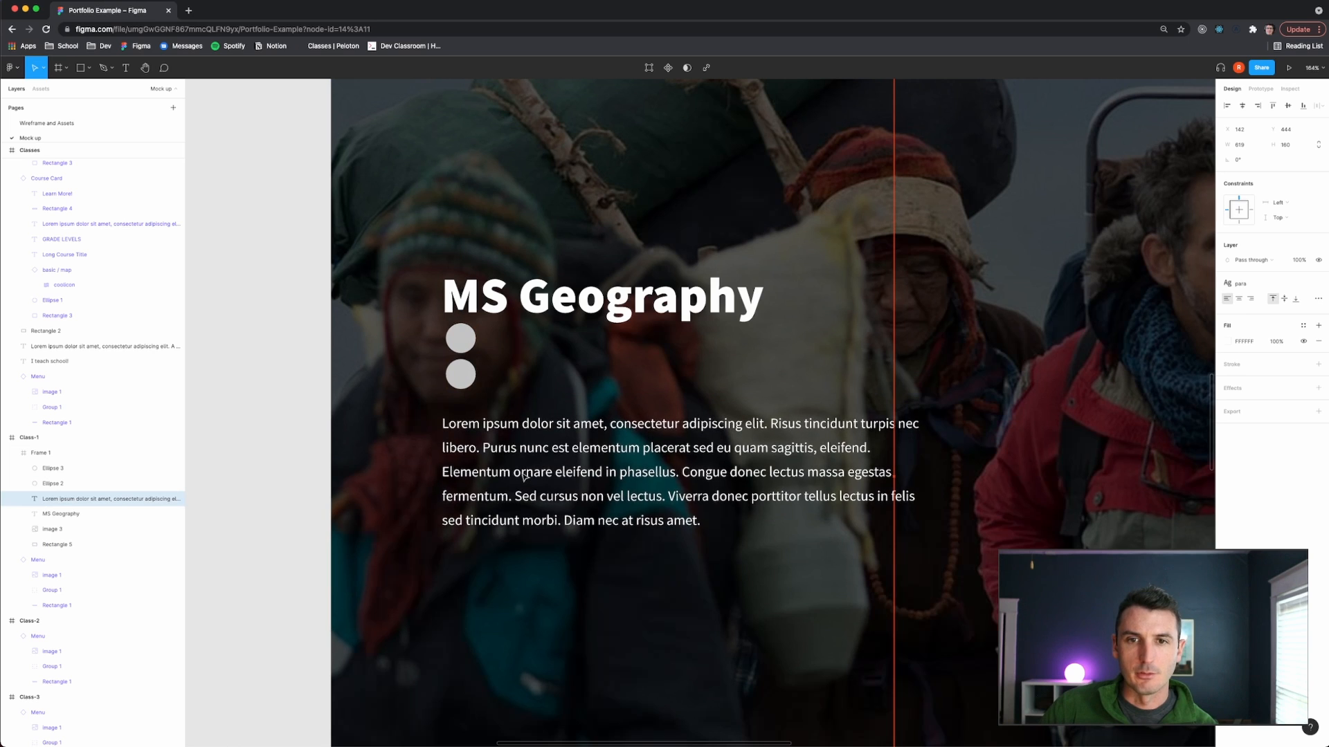
{"action": "left_click", "coordinate": [470, 385]}
{"action": "left_click_drag", "start_coordinate": [470, 384], "coordinate": [470, 392]}
{"action": "left_click", "coordinate": [281, 362]}
{"action": "left_click", "coordinate": [465, 350]}
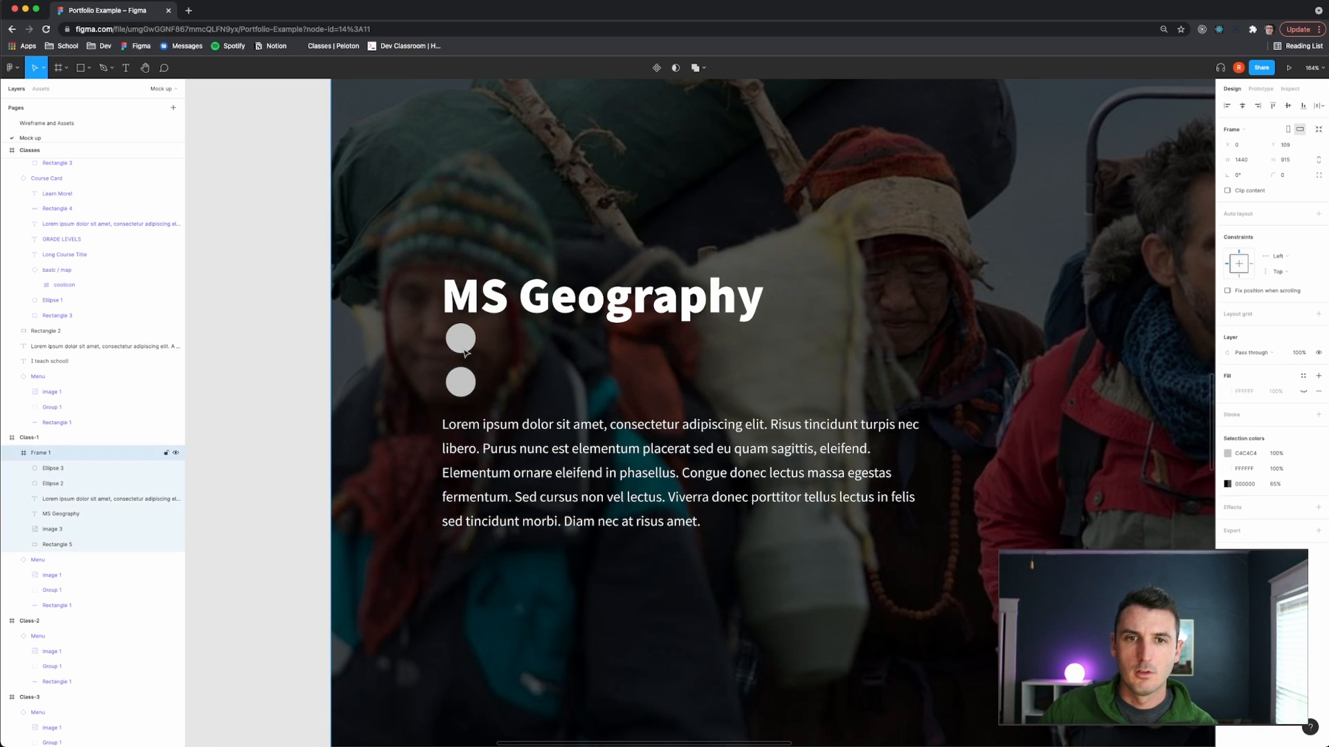
{"action": "left_click", "coordinate": [464, 344]}
{"action": "left_click", "coordinate": [468, 385], "text": "shift"}
{"action": "left_click_drag", "start_coordinate": [467, 385], "coordinate": [467, 393]}
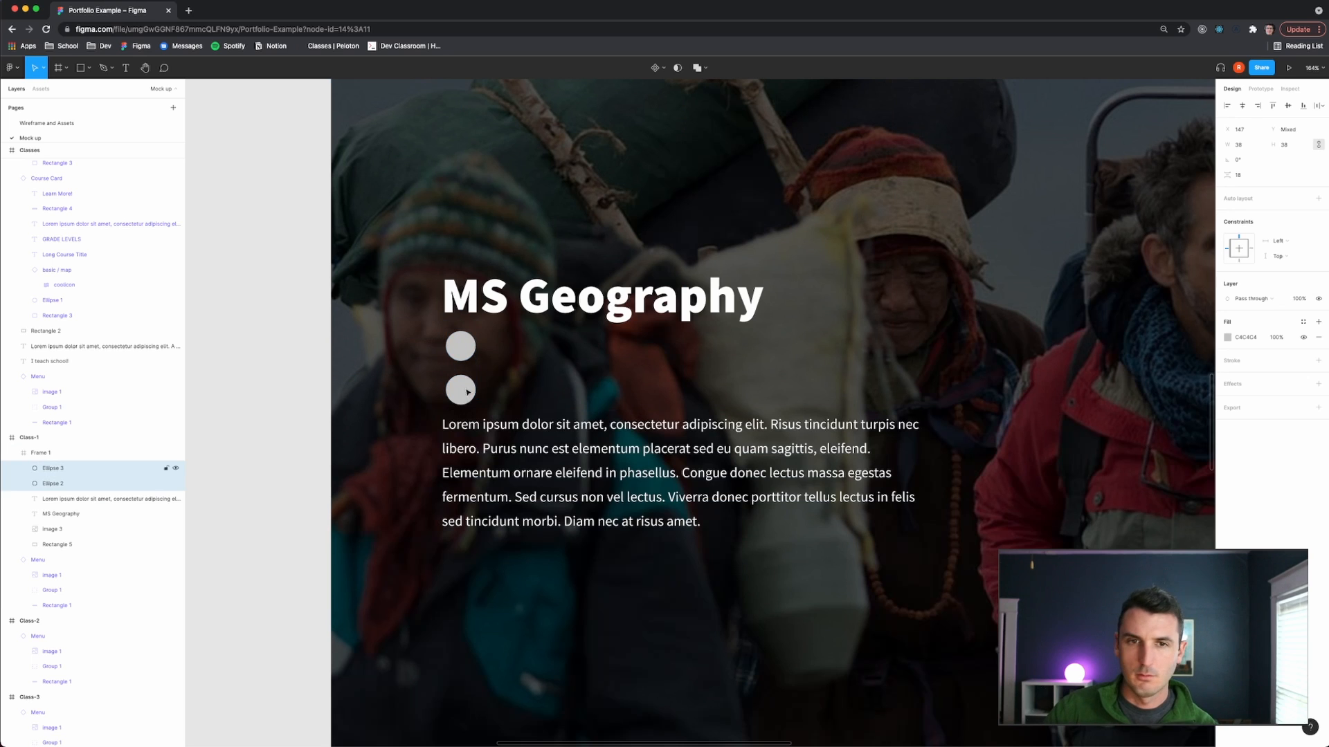
{"action": "left_click_drag", "start_coordinate": [500, 468], "coordinate": [504, 482]}
{"action": "left_click", "coordinate": [277, 439]}
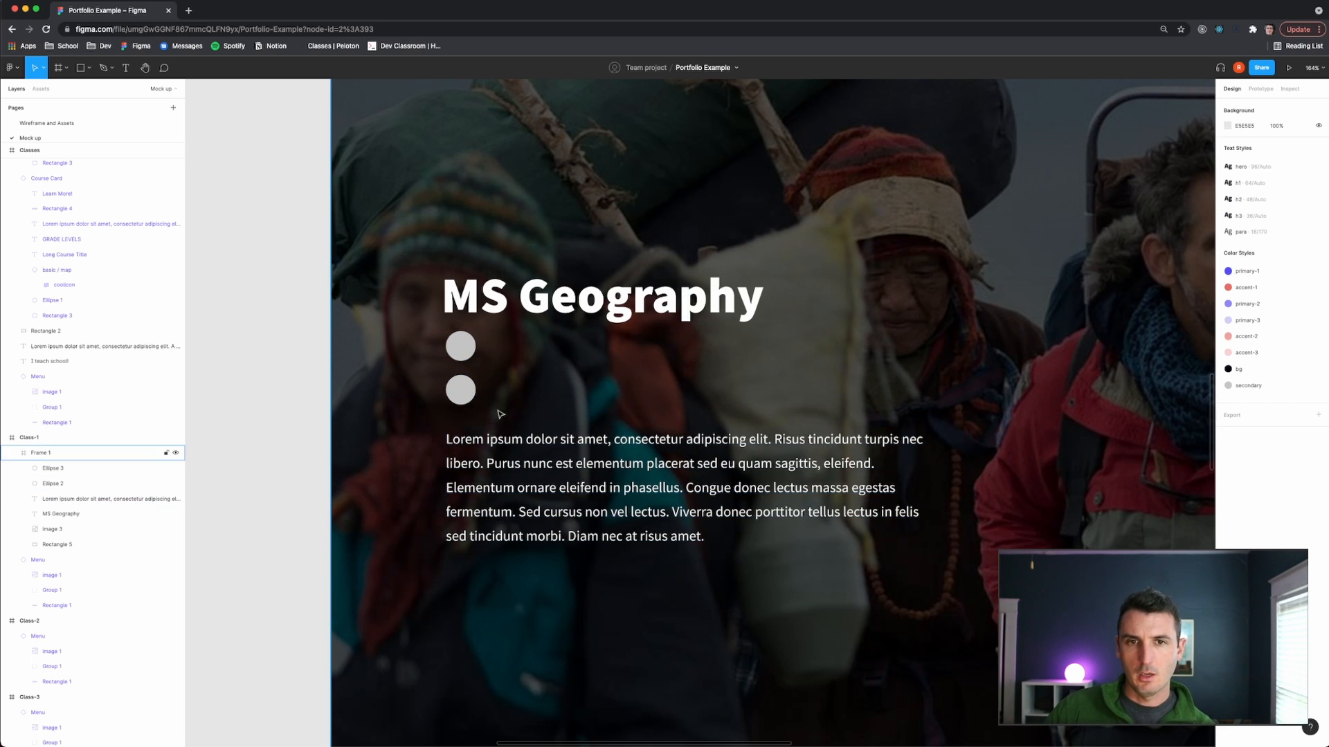
Delete the lower circle and add the text HISTORY DEPARTMENT beside the remaining circle, vertically centred on it.
{"action": "left_click", "coordinate": [471, 391]}
{"action": "key", "text": "Delete"}
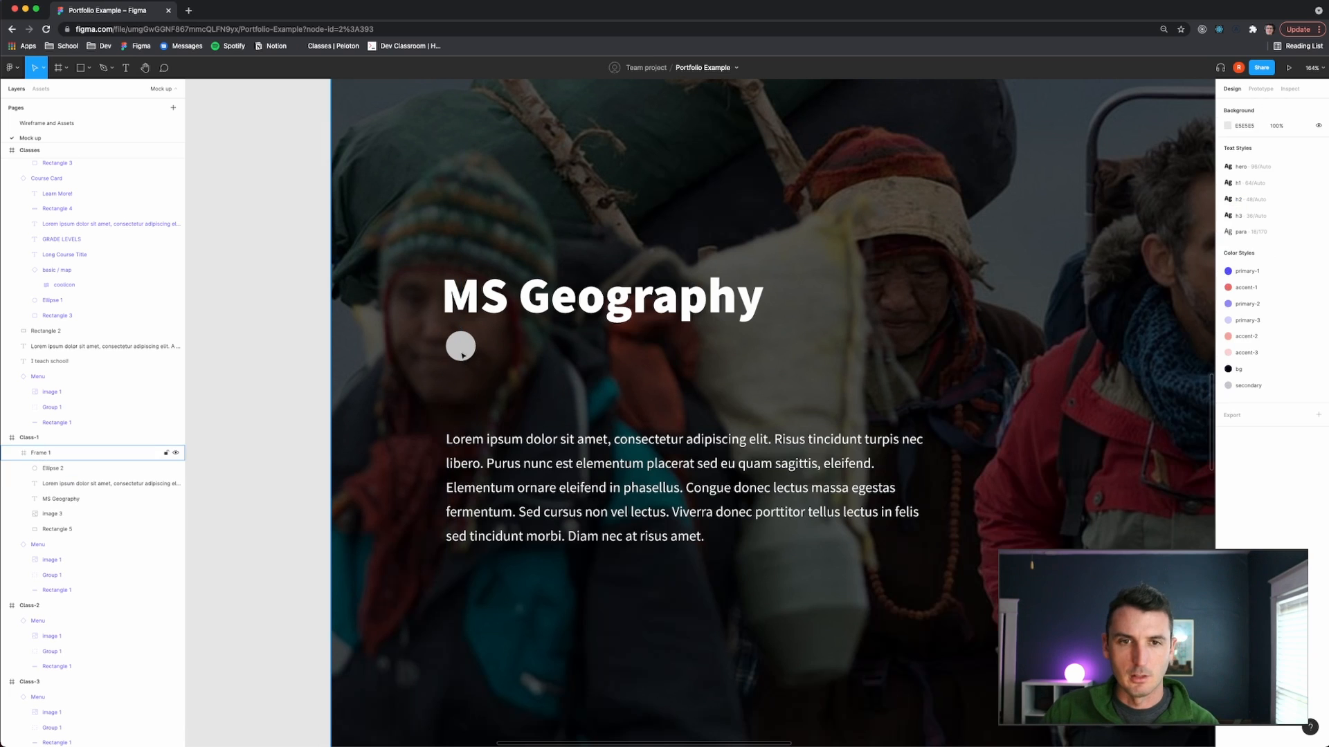
{"action": "key", "text": "t"}
{"action": "left_click", "coordinate": [494, 345]}
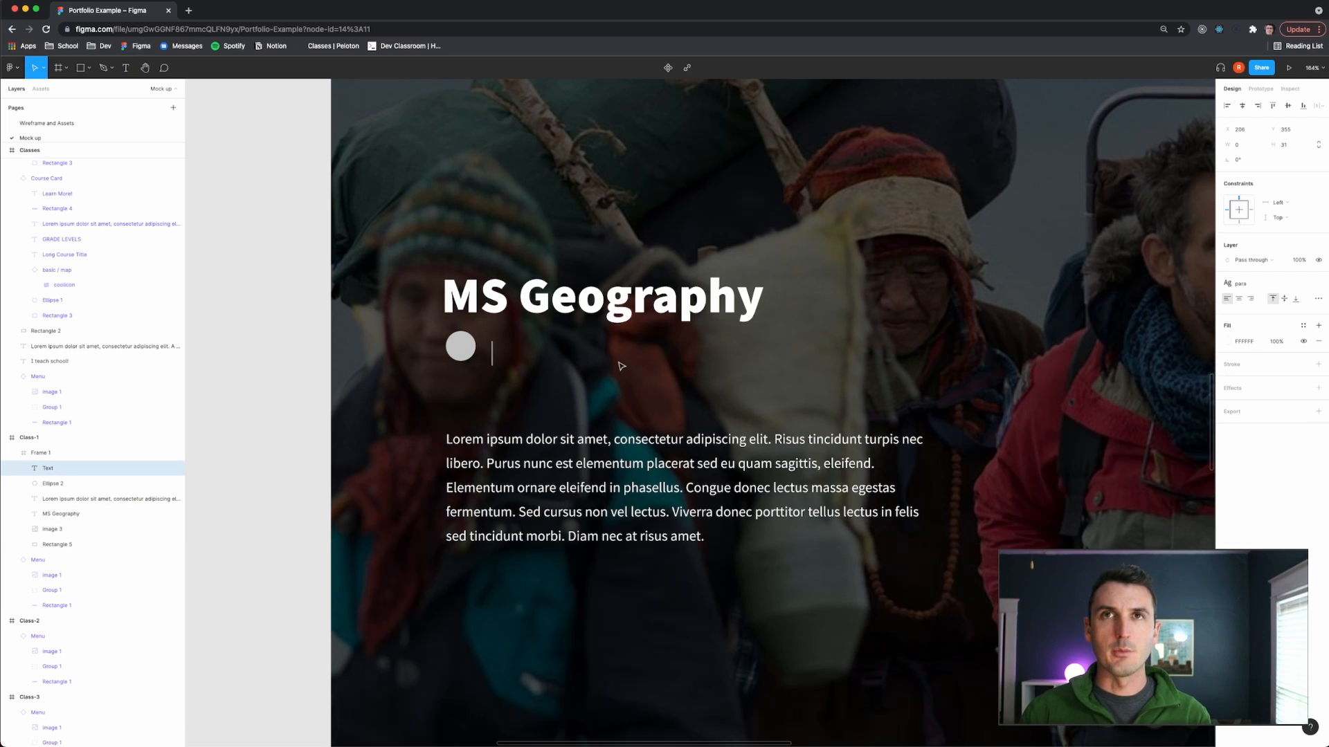
{"action": "type", "text": "HISTORY DEPARTMENT"}
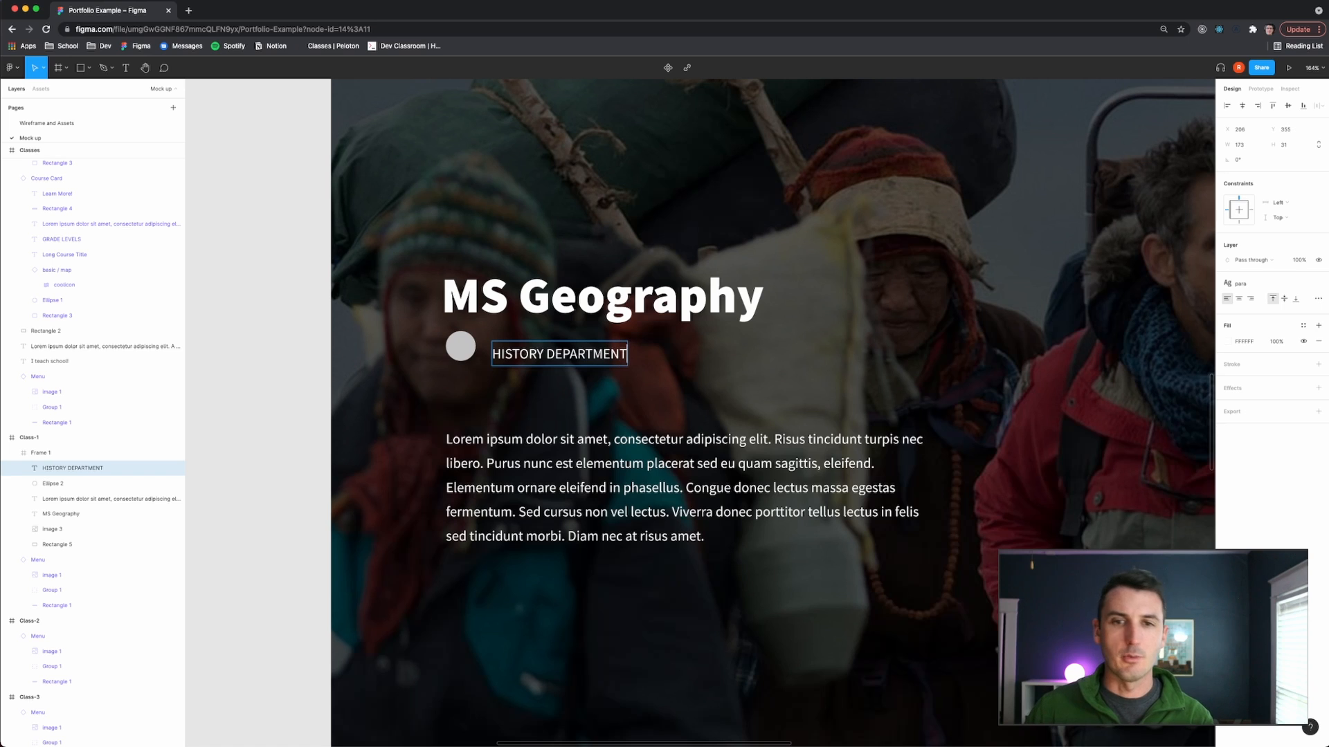
{"action": "key", "text": "Escape"}
{"action": "left_click_drag", "start_coordinate": [519, 361], "coordinate": [511, 353]}
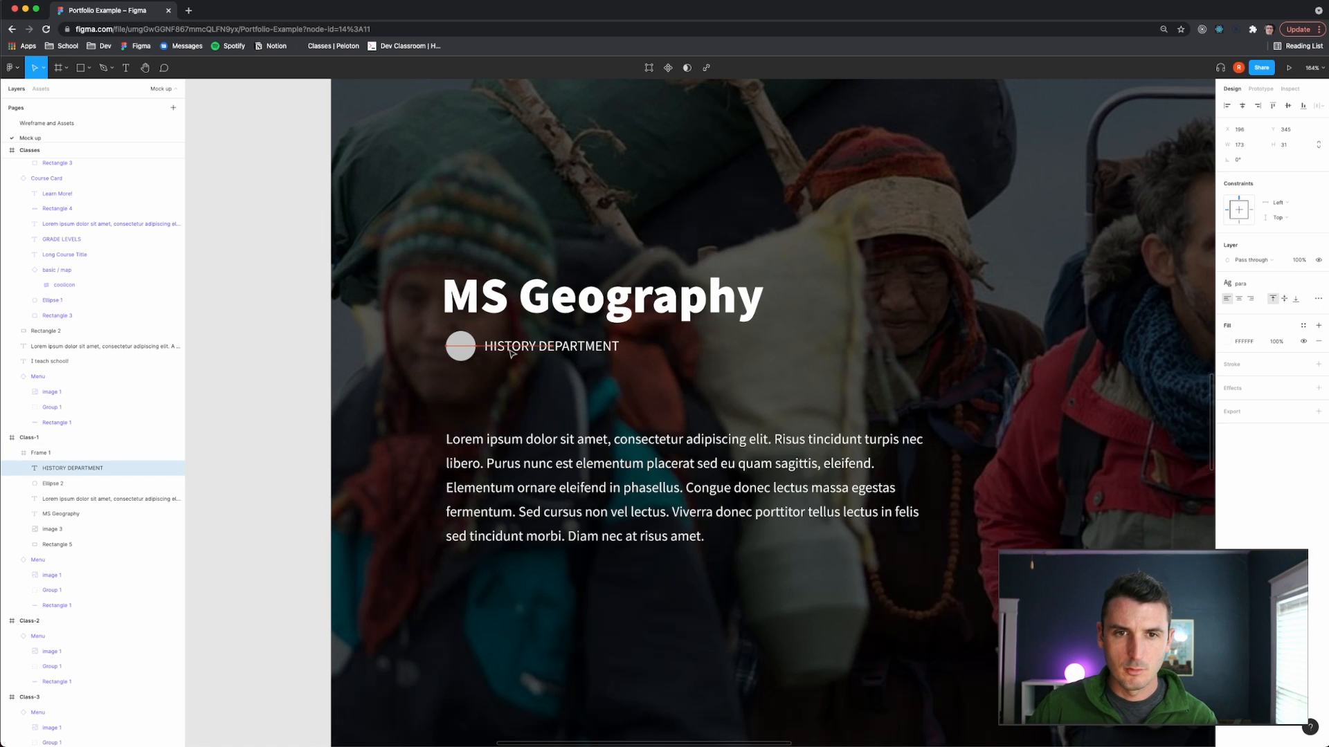
Duplicate the circle together with its HISTORY DEPARTMENT label and place the copy directly below the original.
{"action": "left_click", "coordinate": [454, 346], "text": "shift"}
{"action": "key", "text": "ctrl+v"}
{"action": "left_click_drag", "start_coordinate": [474, 357], "coordinate": [473, 392]}
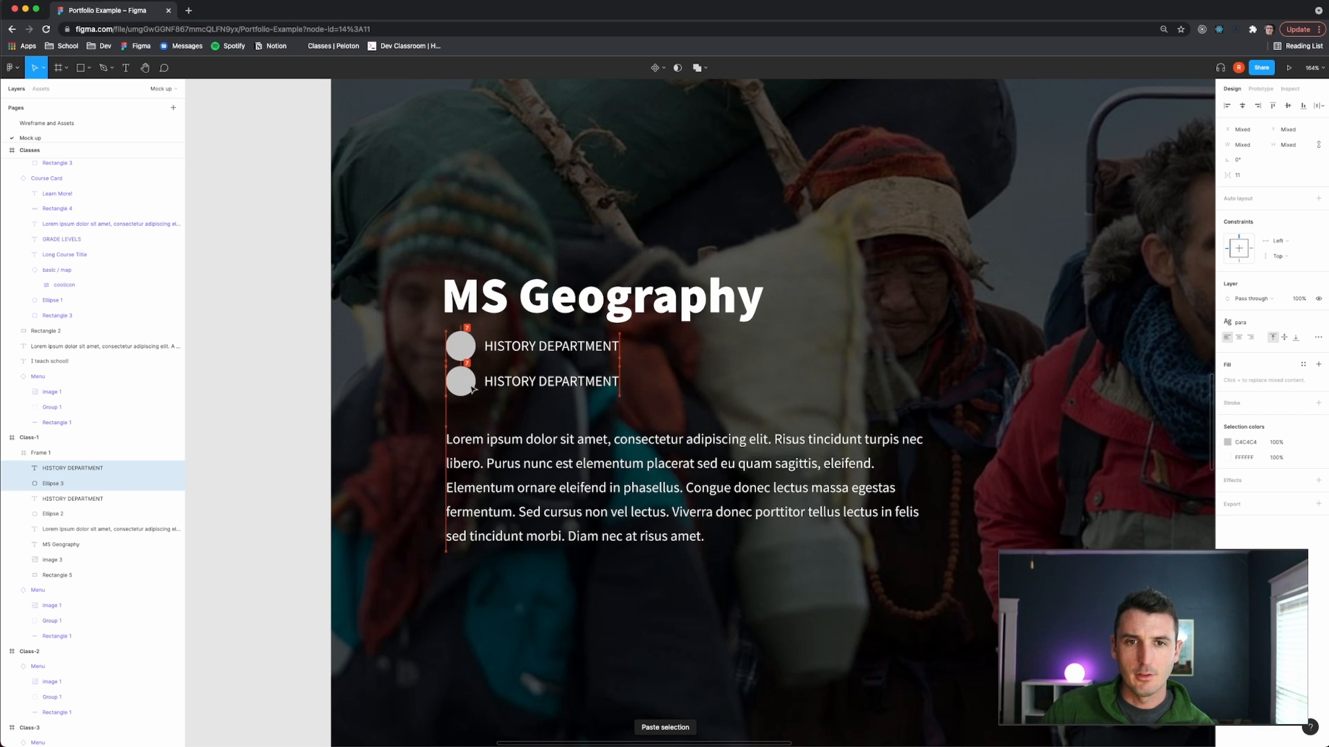
Check the course page wireframe and change the lower label's text to MIDDLE SCHOOL.
{"action": "left_click", "coordinate": [500, 388]}
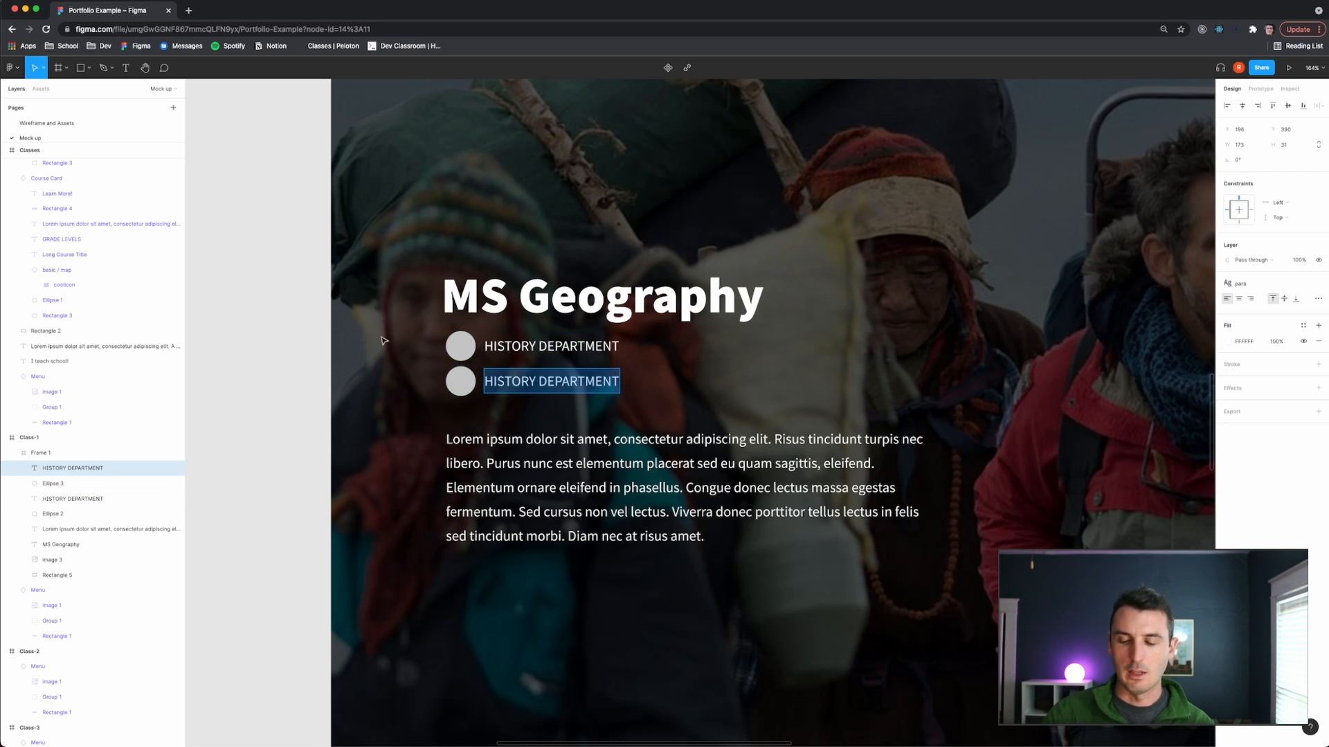
{"action": "left_click", "coordinate": [47, 122]}
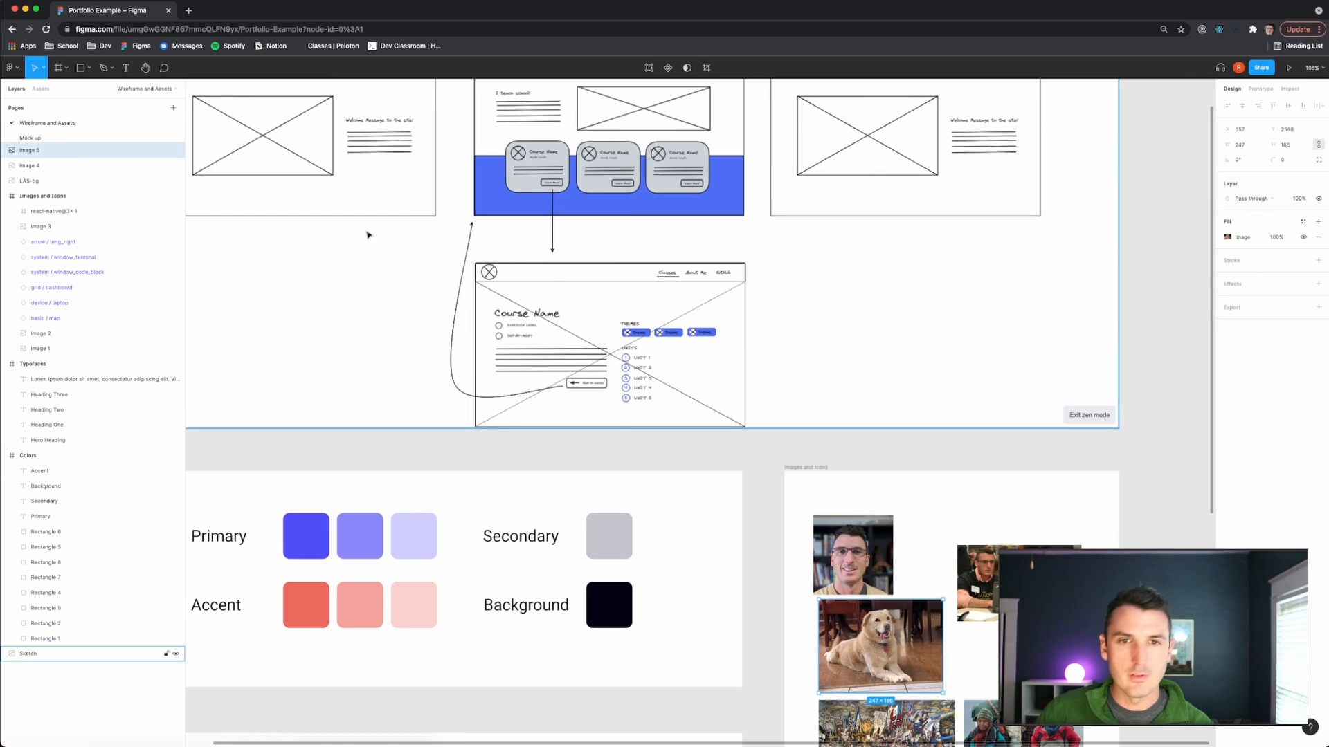
{"action": "scroll", "coordinate": [46, 135], "scroll_direction": "down", "scroll_amount": 1}
{"action": "left_click", "coordinate": [46, 136]}
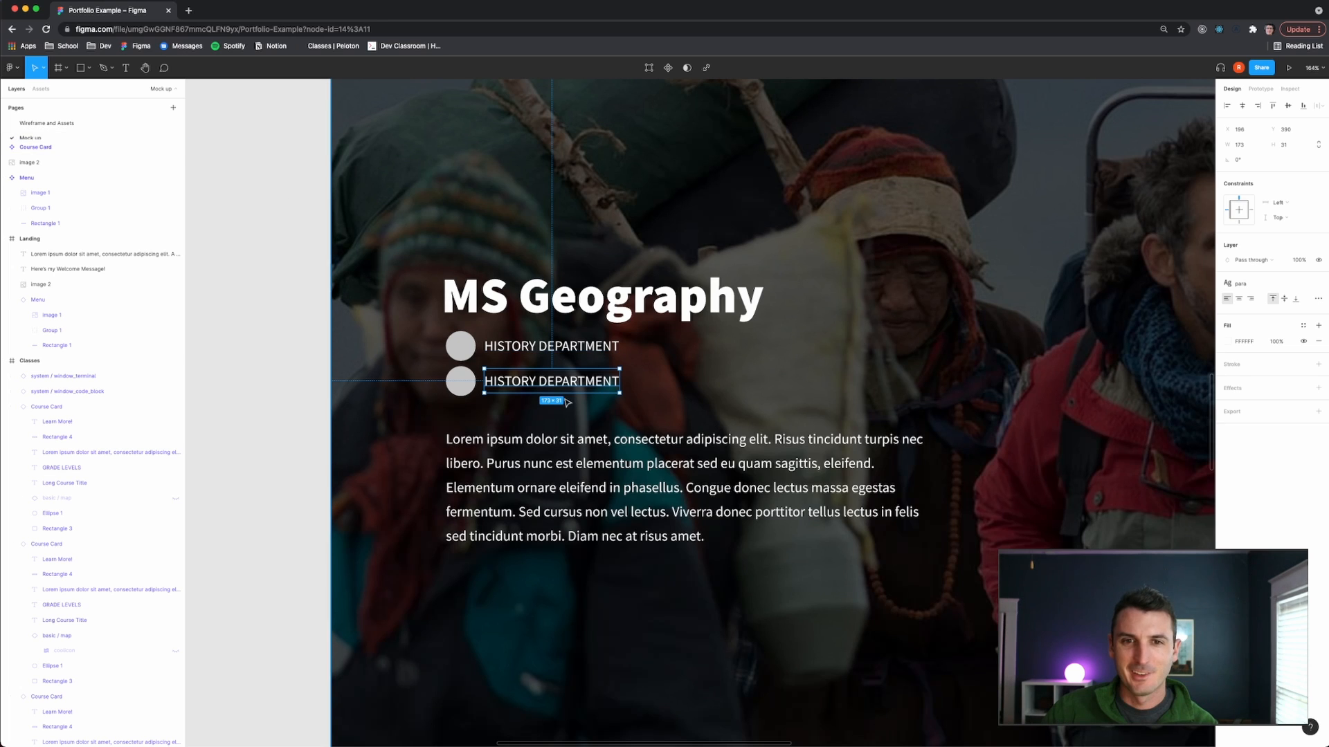
{"action": "type", "text": "MIDDLE SCHOOL"}
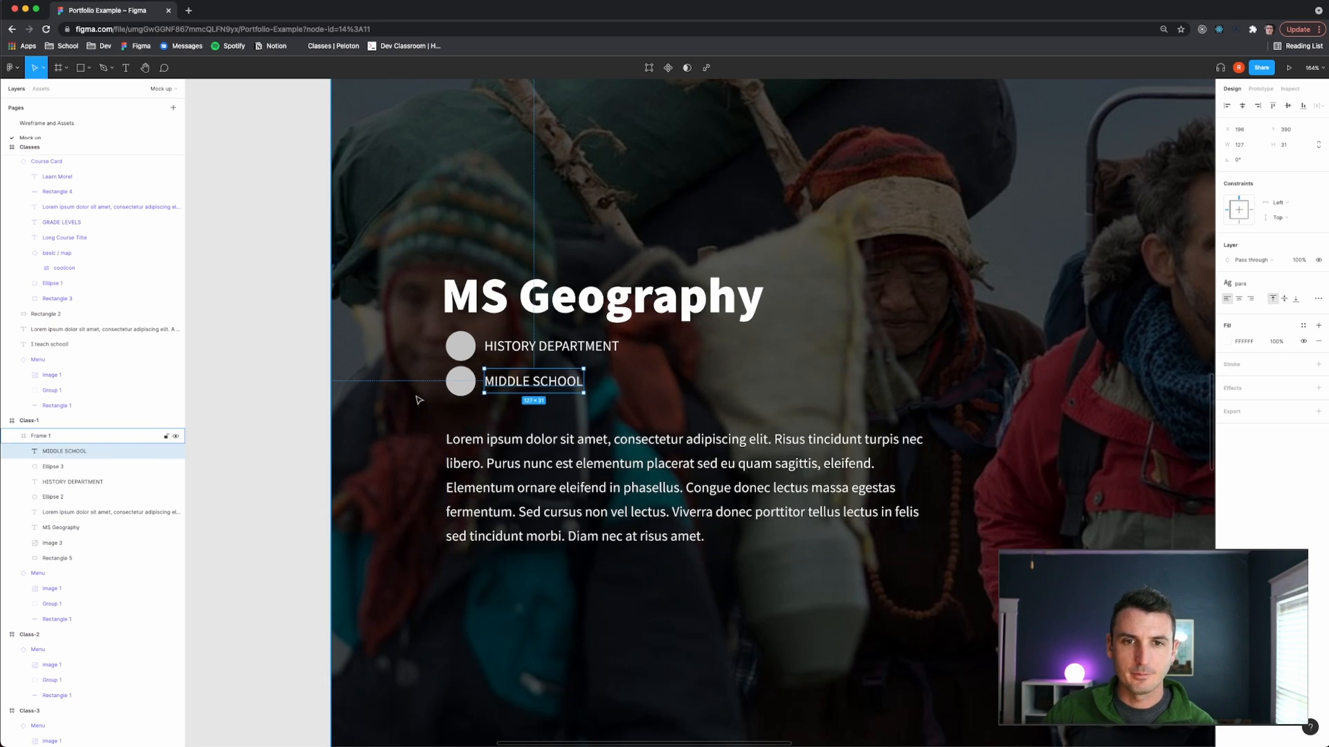
{"action": "left_click", "coordinate": [264, 365]}
Group the lower circle with its MIDDLE SCHOOL label.
{"action": "left_click", "coordinate": [463, 378]}
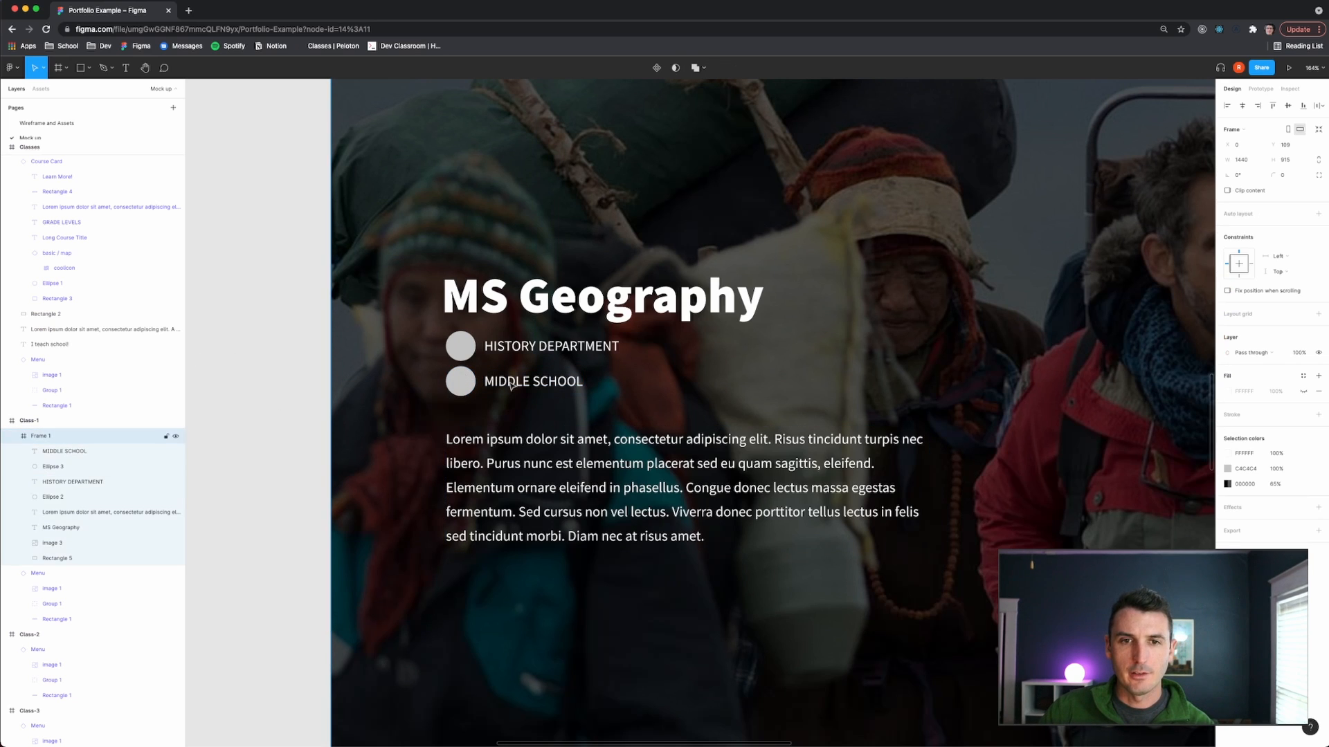
{"action": "left_click", "coordinate": [512, 384]}
{"action": "left_click", "coordinate": [458, 382], "text": "shift"}
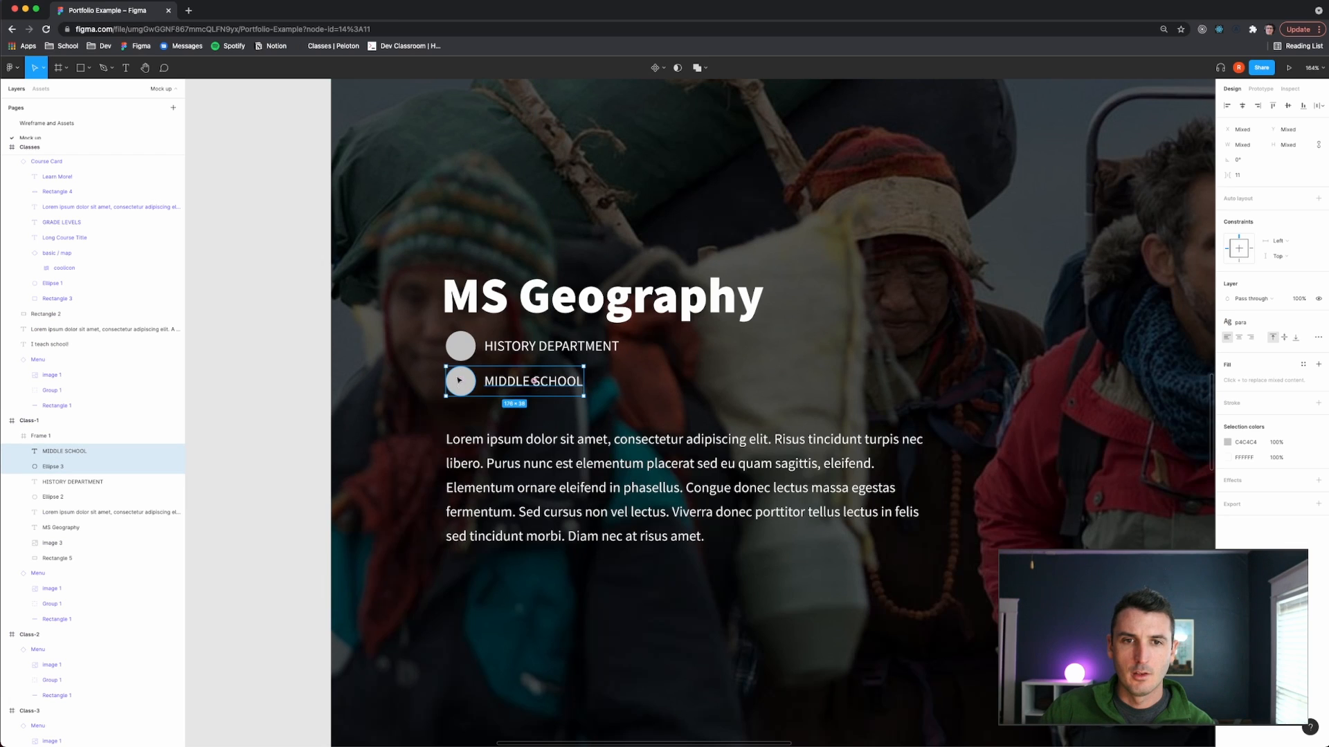
{"action": "right_click", "coordinate": [457, 374]}
{"action": "left_click", "coordinate": [505, 499]}
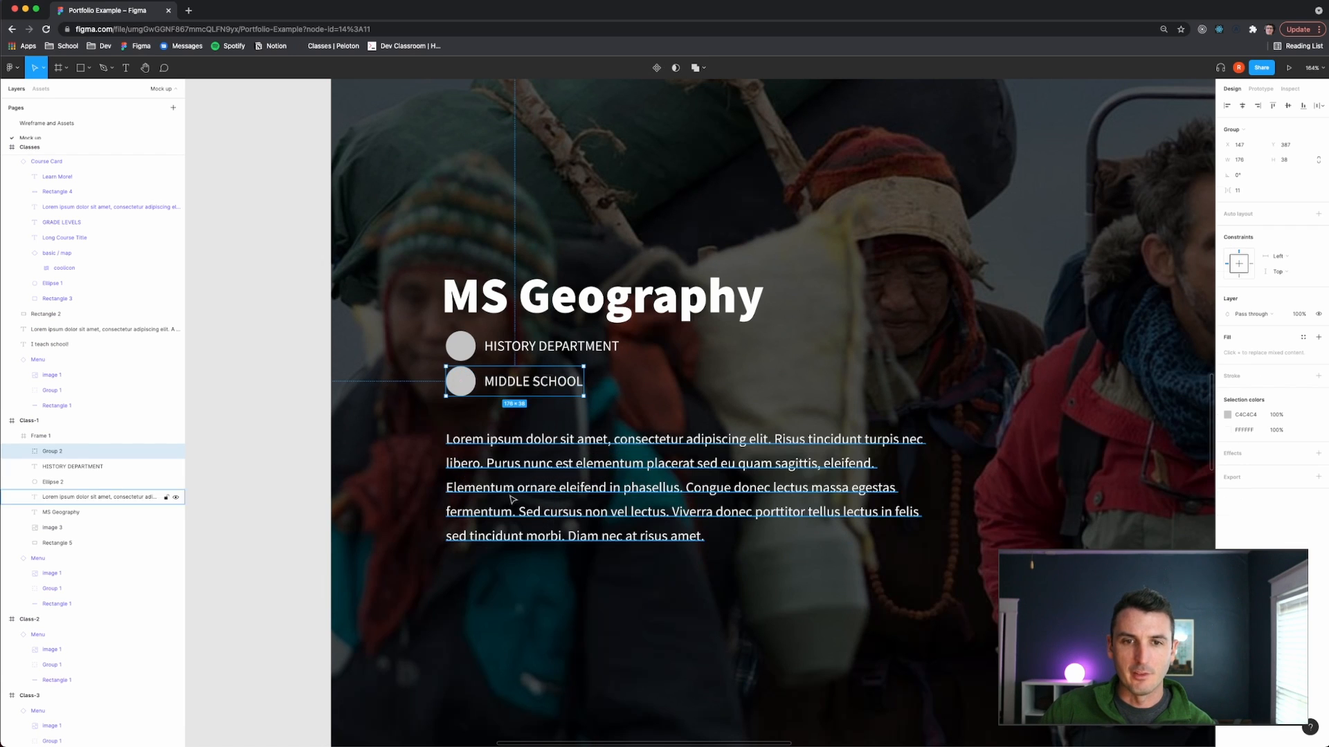
Group the upper circle with its HISTORY DEPARTMENT label.
{"action": "left_click", "coordinate": [516, 346]}
{"action": "left_click", "coordinate": [460, 346], "text": "shift"}
{"action": "right_click", "coordinate": [460, 342]}
{"action": "mouse_move", "coordinate": [505, 412]}
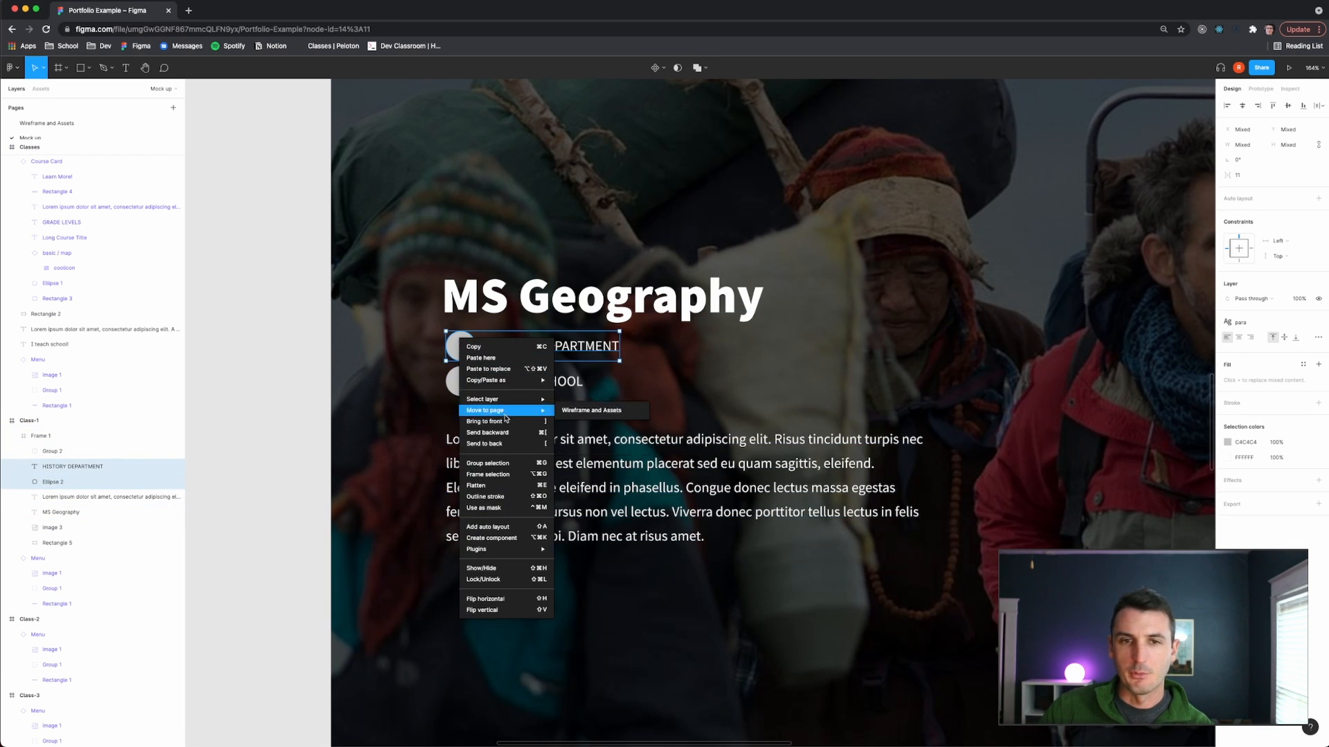
{"action": "left_click", "coordinate": [488, 463]}
{"action": "left_click", "coordinate": [282, 395]}
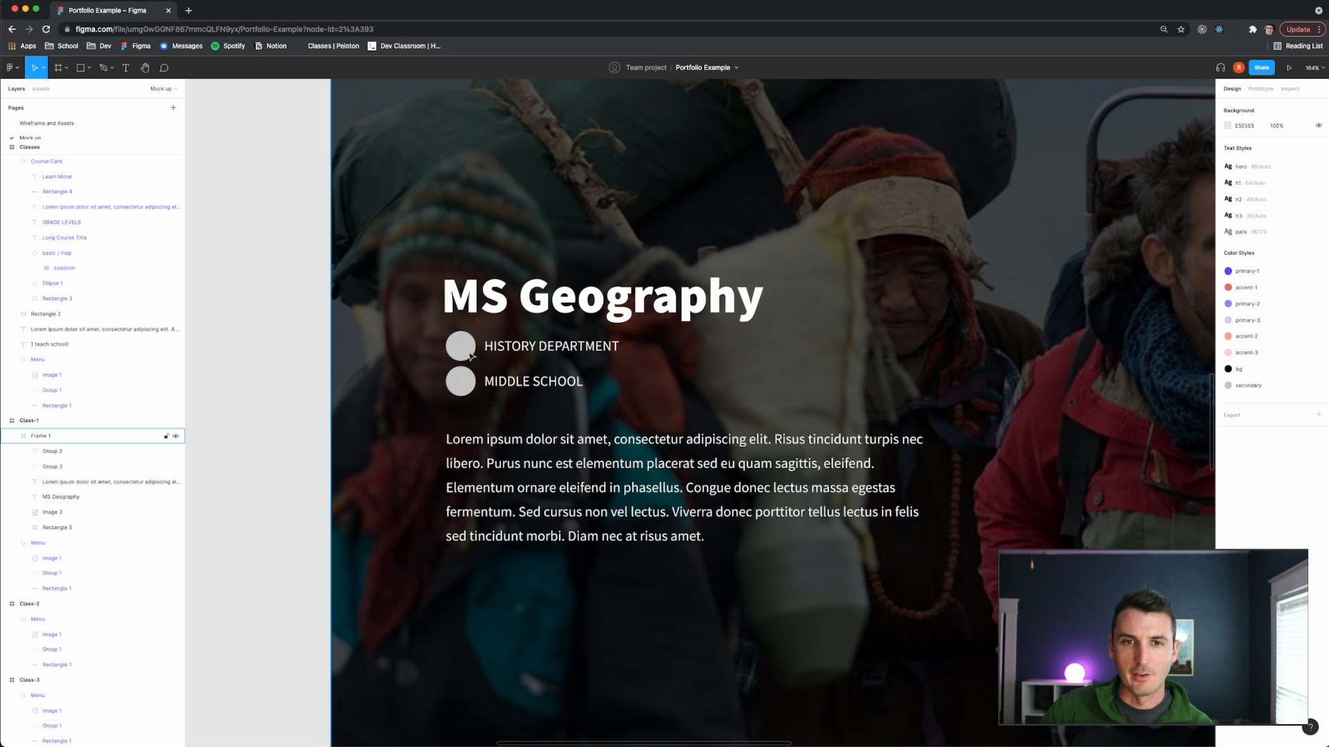
Swap the two label groups so MIDDLE SCHOOL sits under the title and HISTORY DEPARTMENT below it at about X 141, Y 399.
{"action": "mouse_move", "coordinate": [470, 356]}
{"action": "left_mouse_down"}
{"action": "mouse_move", "coordinate": [465, 417]}
{"action": "mouse_move", "coordinate": [467, 348]}
{"action": "left_mouse_up"}
{"action": "left_click_drag", "start_coordinate": [468, 409], "coordinate": [466, 396]}
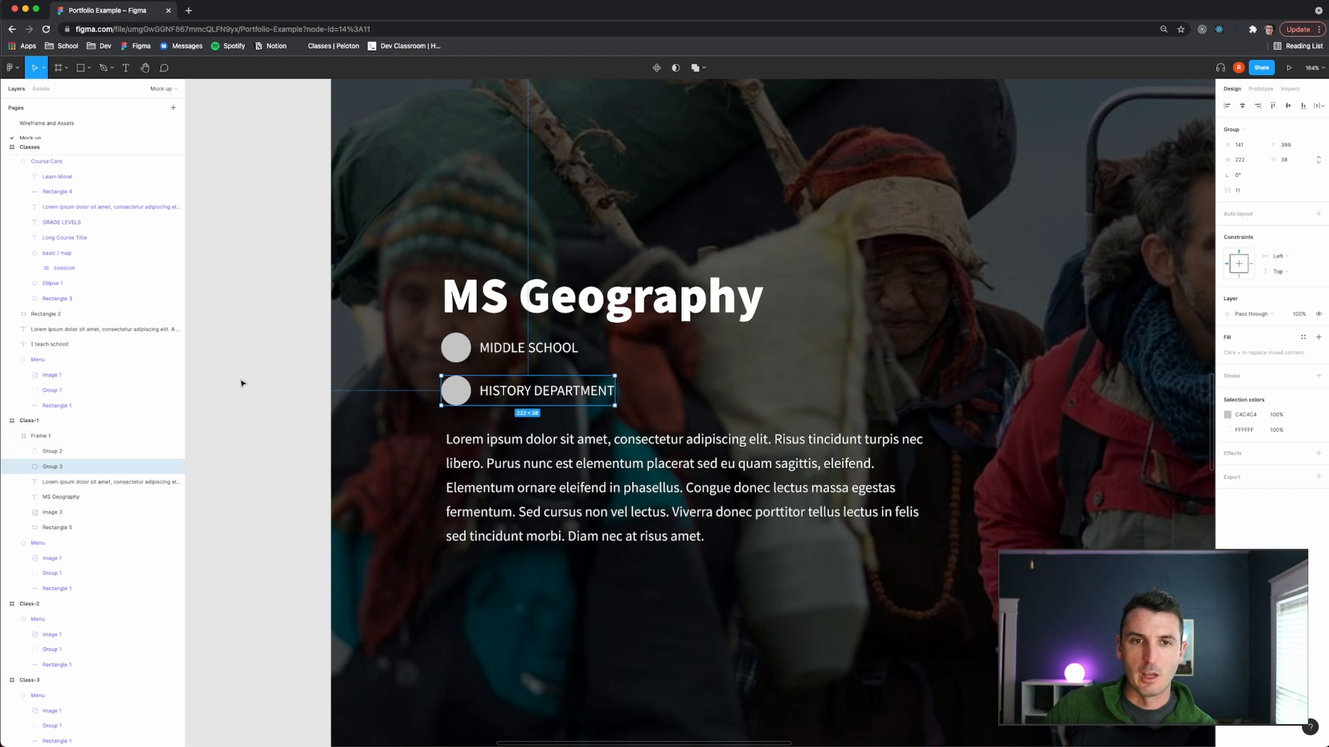
{"action": "key", "text": "Escape"}
Move the description paragraph to about X 142, Y 458, in line with the title and label groups.
{"action": "left_click", "coordinate": [558, 486]}
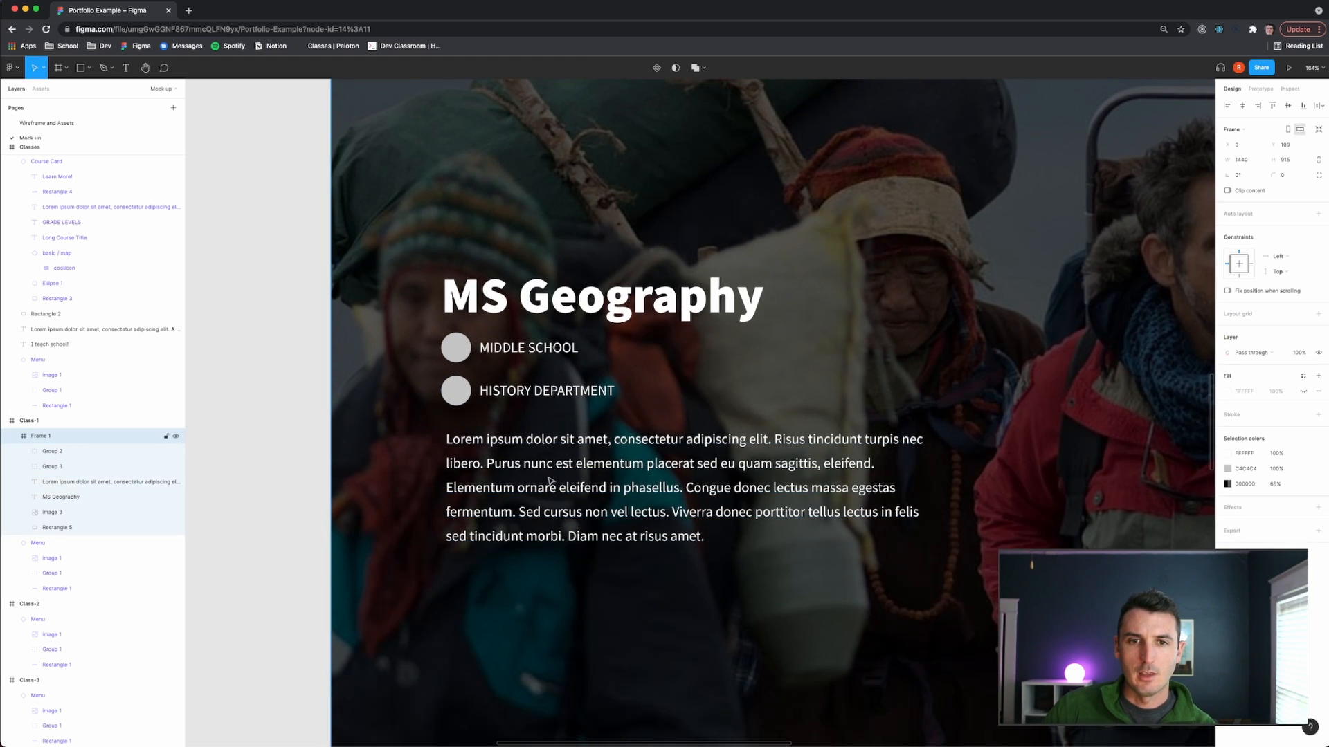
{"action": "left_click", "coordinate": [556, 457]}
{"action": "left_click_drag", "start_coordinate": [556, 464], "coordinate": [553, 462]}
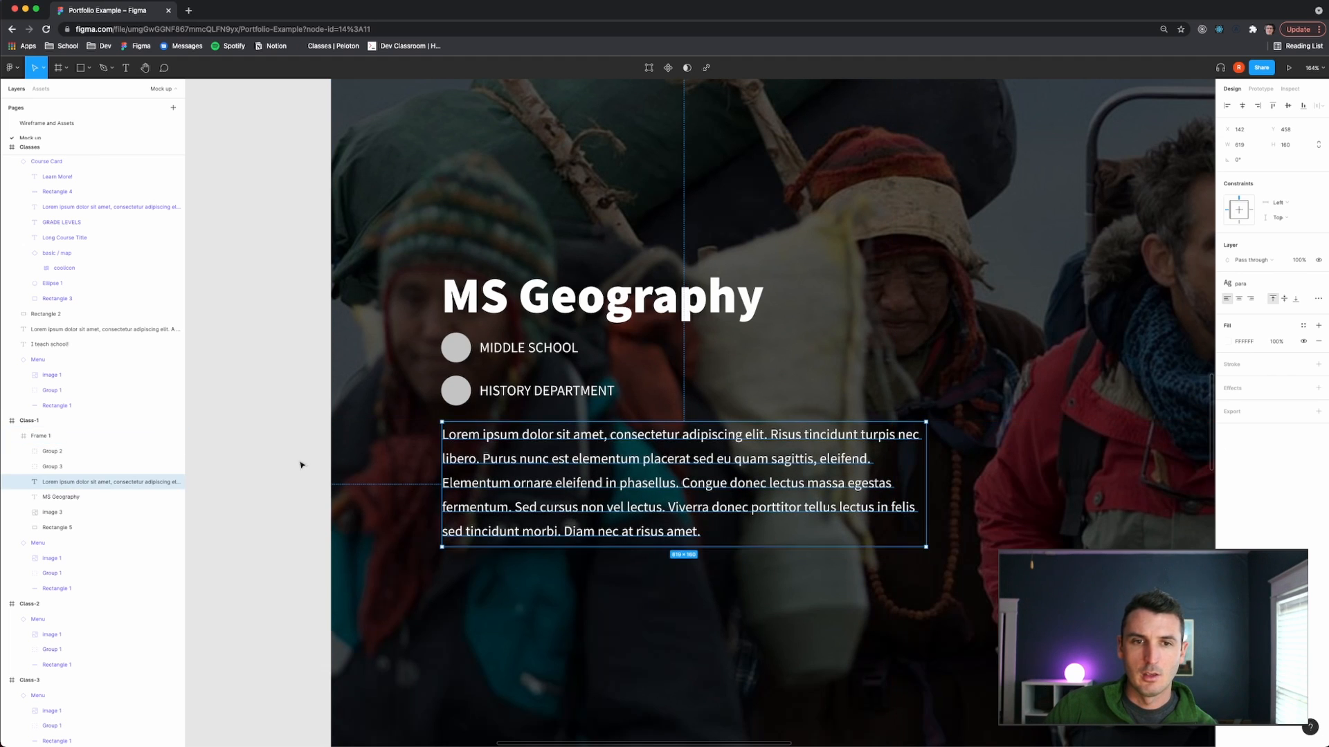
{"action": "left_click", "coordinate": [299, 463]}
Consult the course page wireframe and add the text THEMES on the photo, to the right of the MS Geography content.
{"action": "scroll", "coordinate": [301, 465], "scroll_direction": "down", "scroll_amount": 2}
{"action": "scroll", "coordinate": [301, 467], "scroll_direction": "down", "scroll_amount": 5}
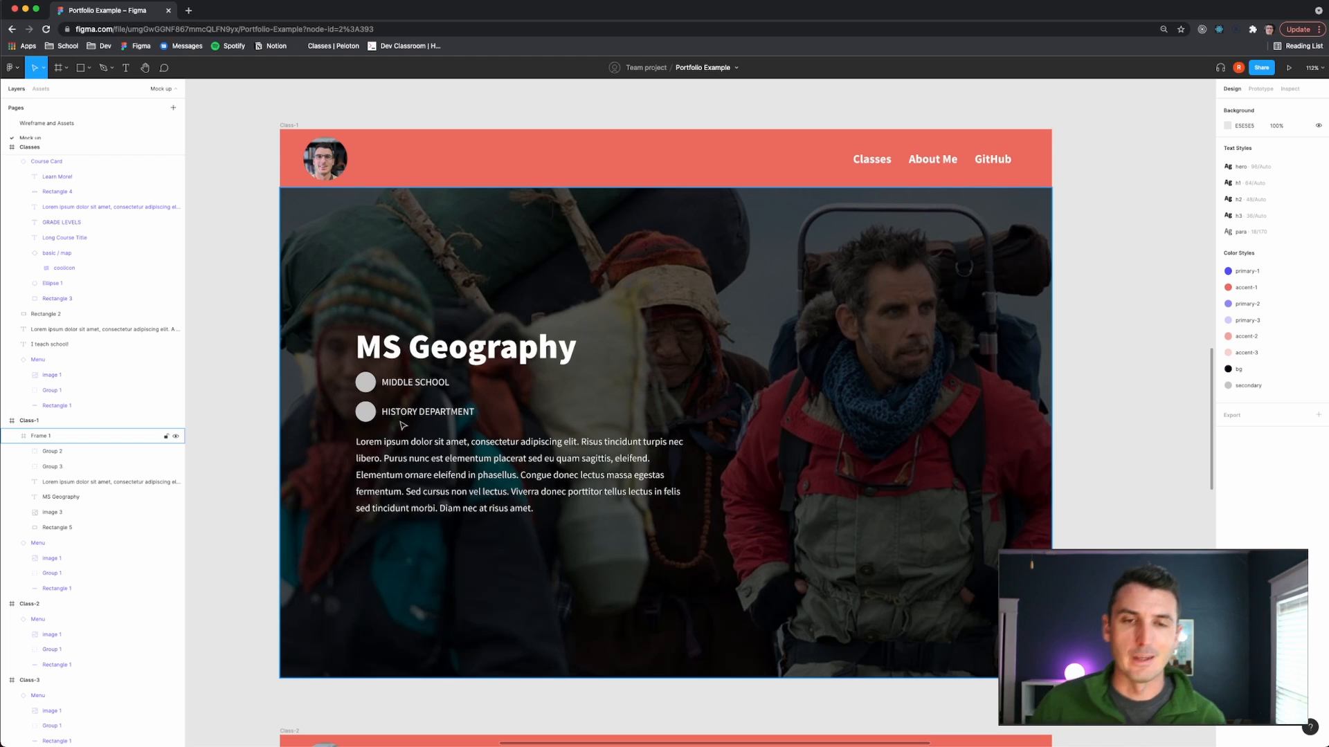
{"action": "left_click", "coordinate": [47, 123]}
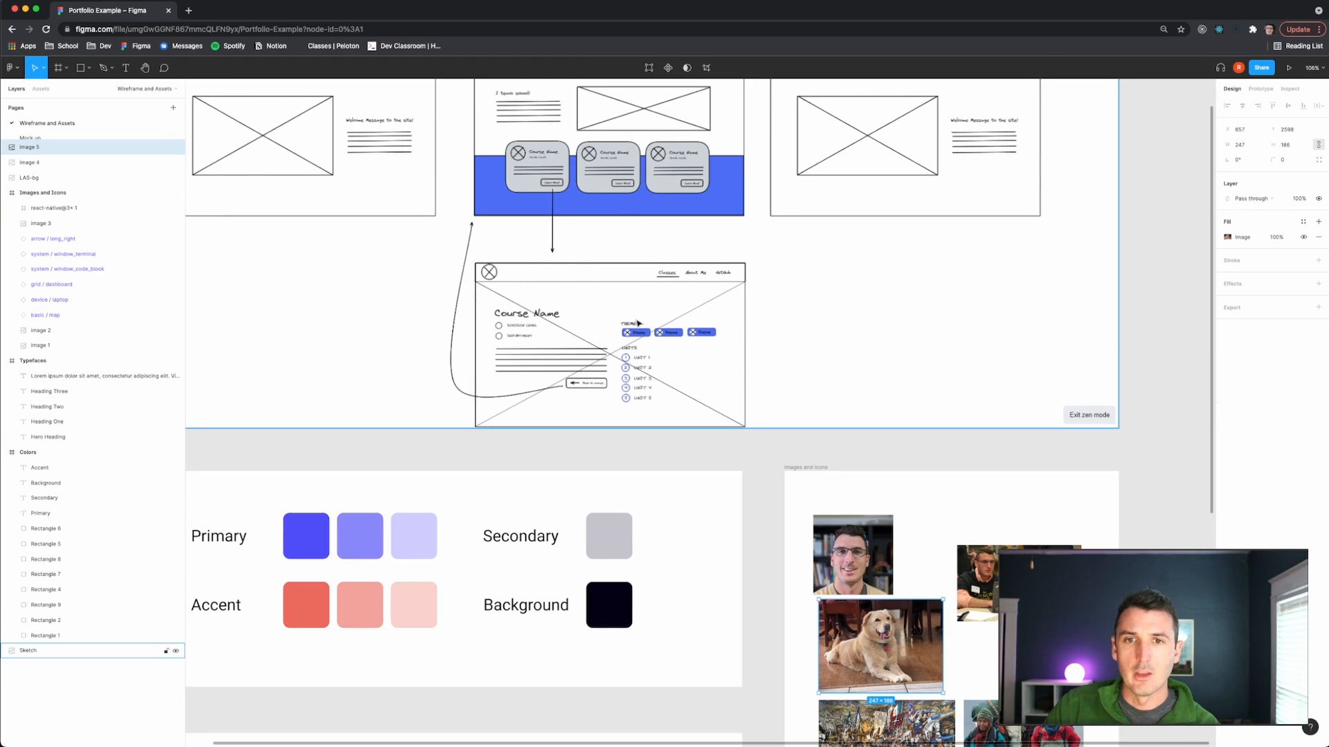
{"action": "left_click", "coordinate": [35, 138]}
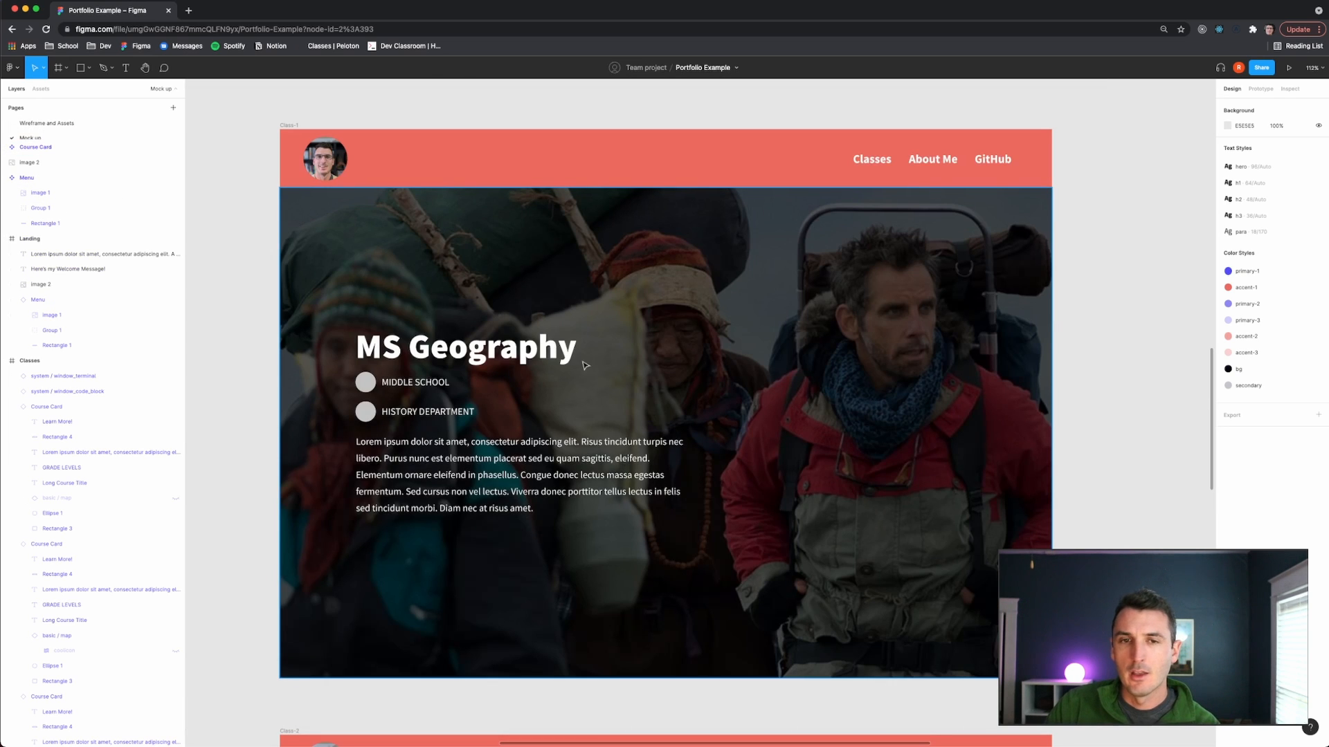
{"action": "key", "text": "t"}
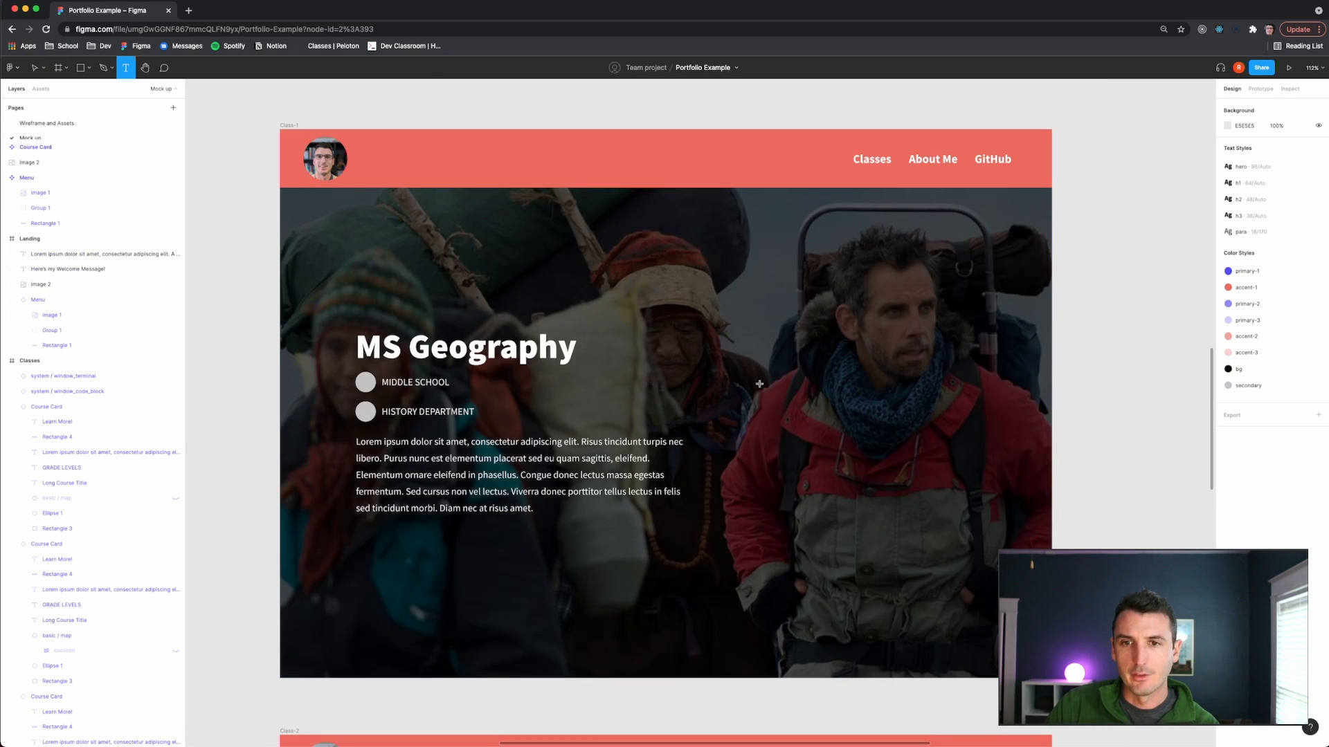
{"action": "left_click", "coordinate": [130, 122]}
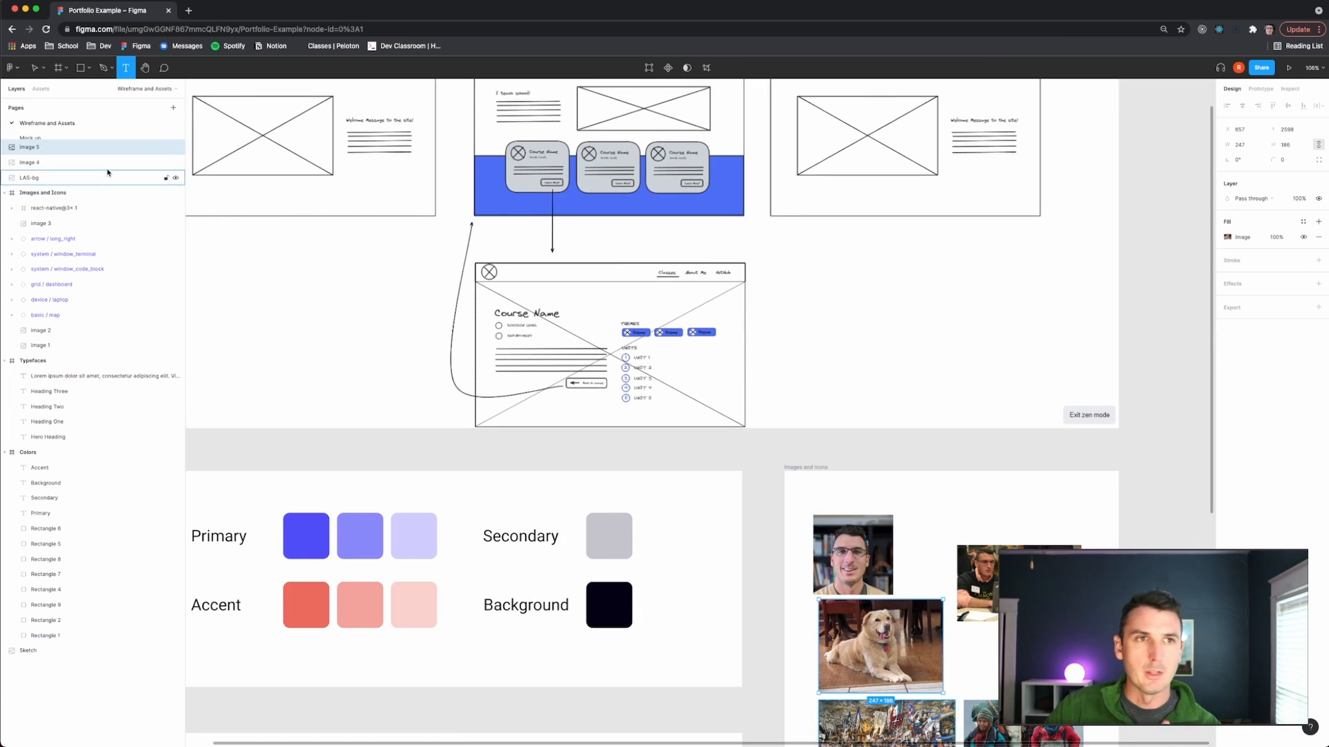
{"action": "left_click", "coordinate": [89, 138]}
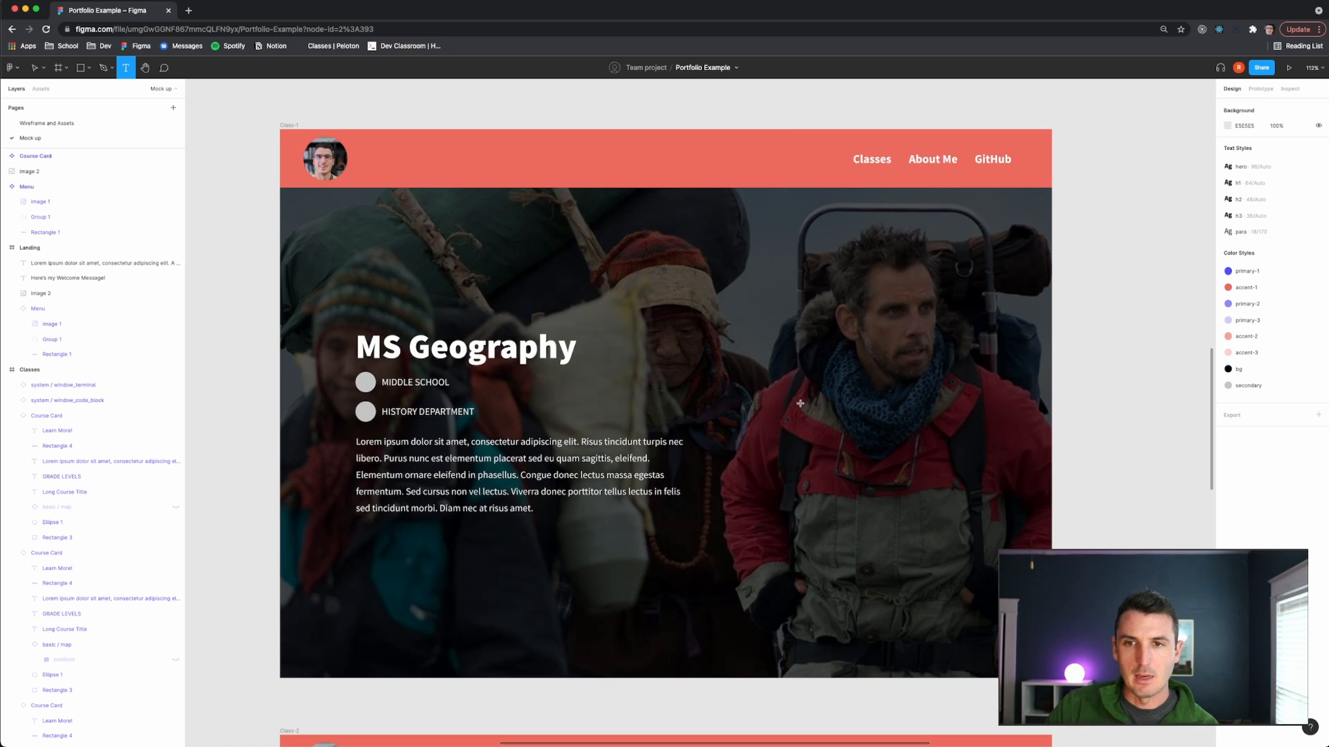
{"action": "left_click", "coordinate": [760, 377]}
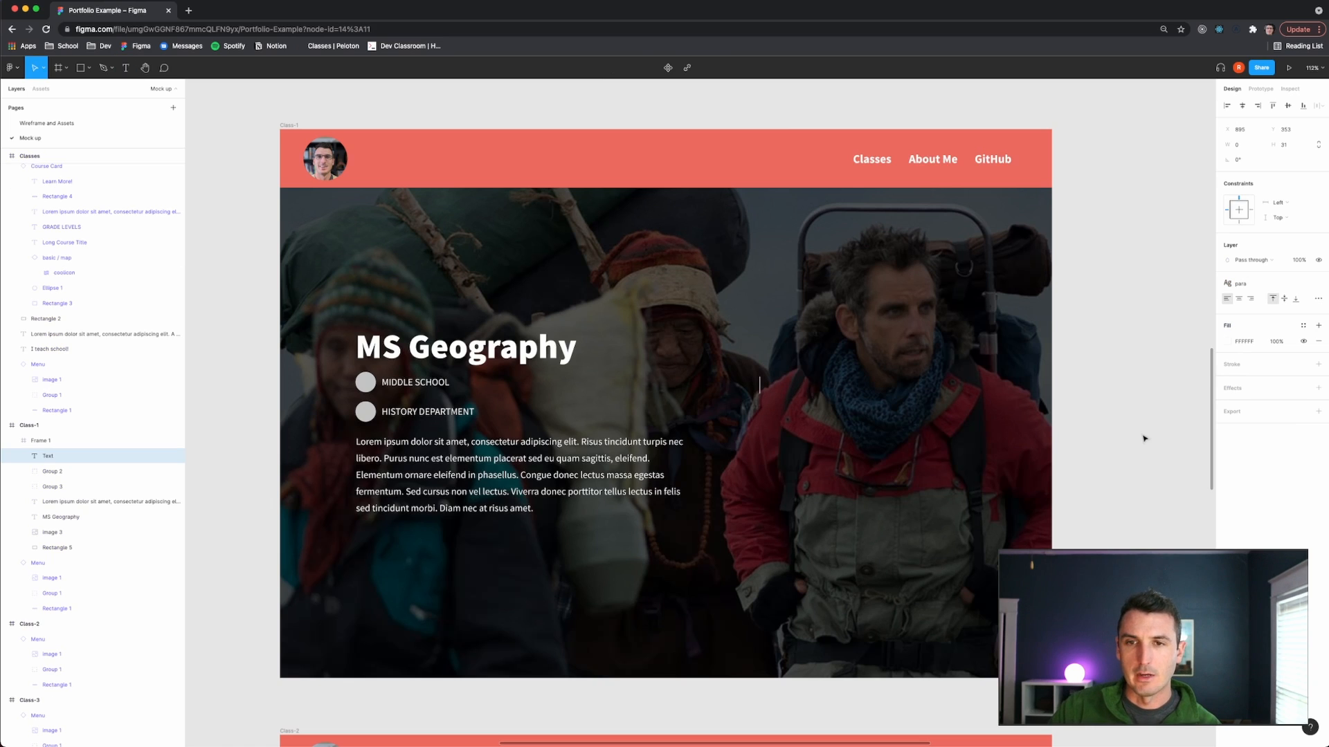
{"action": "type", "text": "1"}
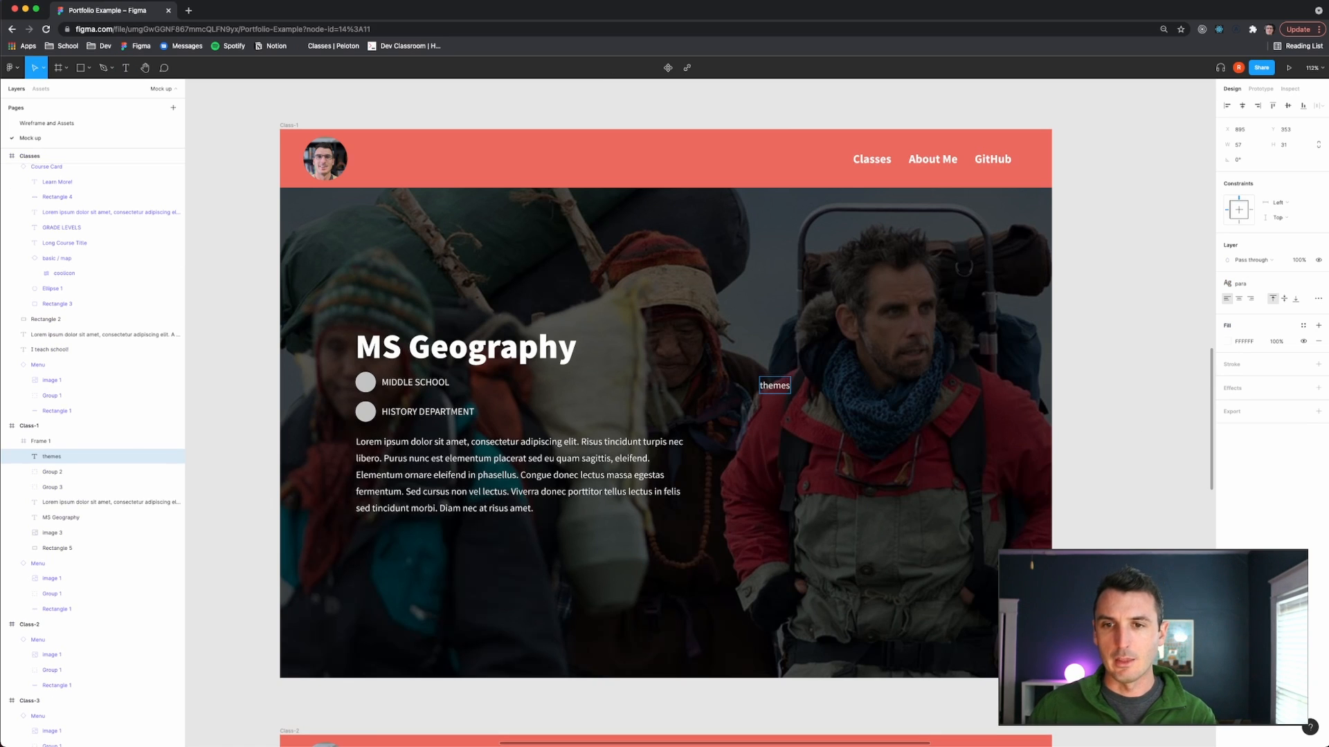
{"action": "key", "text": "BackSpace"}
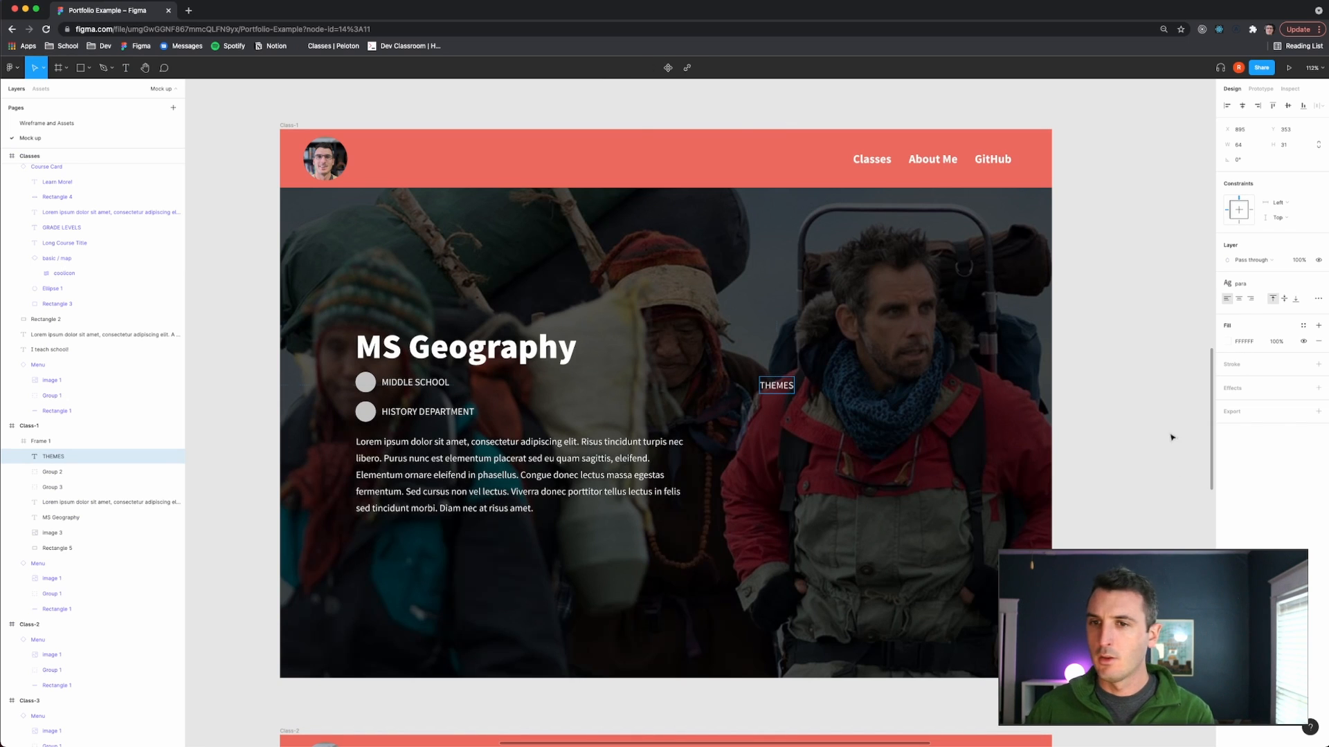
{"action": "key", "text": "Escape"}
Try the h1 text style on the THEMES heading.
{"action": "left_click", "coordinate": [1251, 285]}
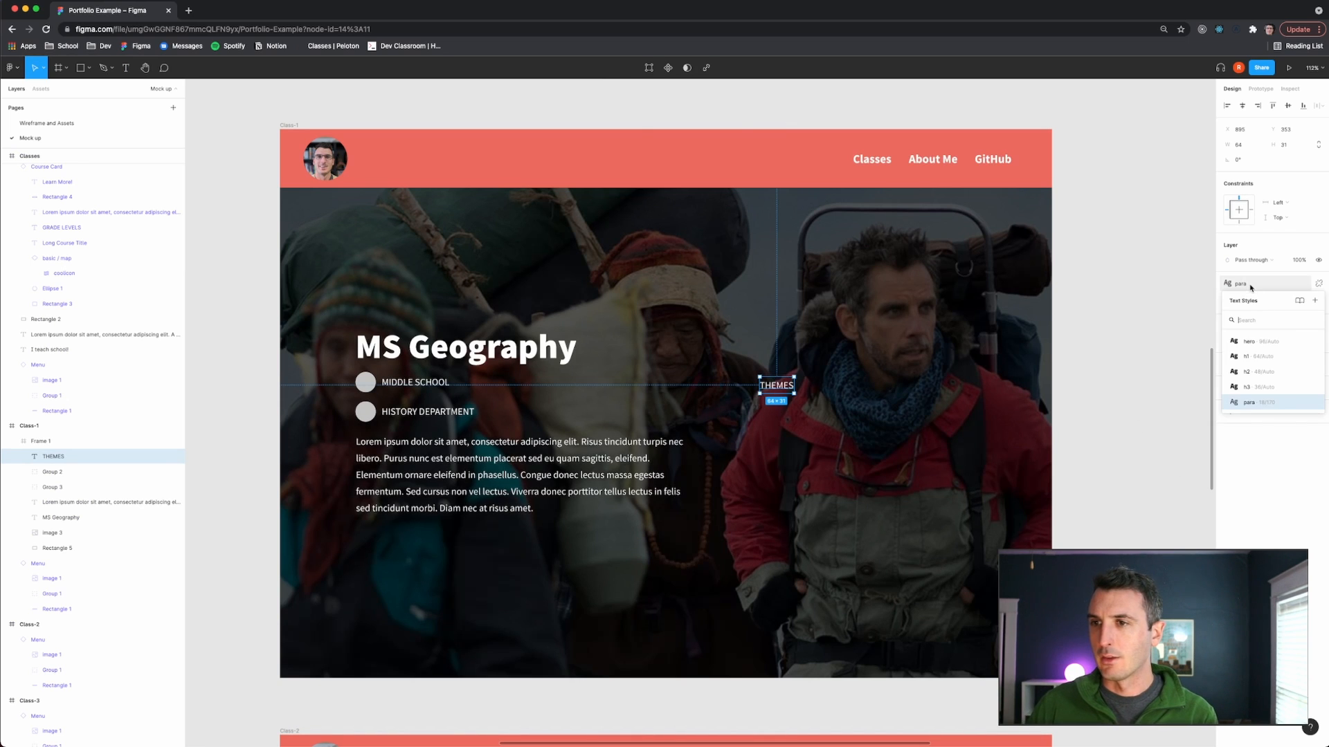
{"action": "left_click", "coordinate": [1272, 357]}
{"action": "left_click", "coordinate": [1061, 436]}
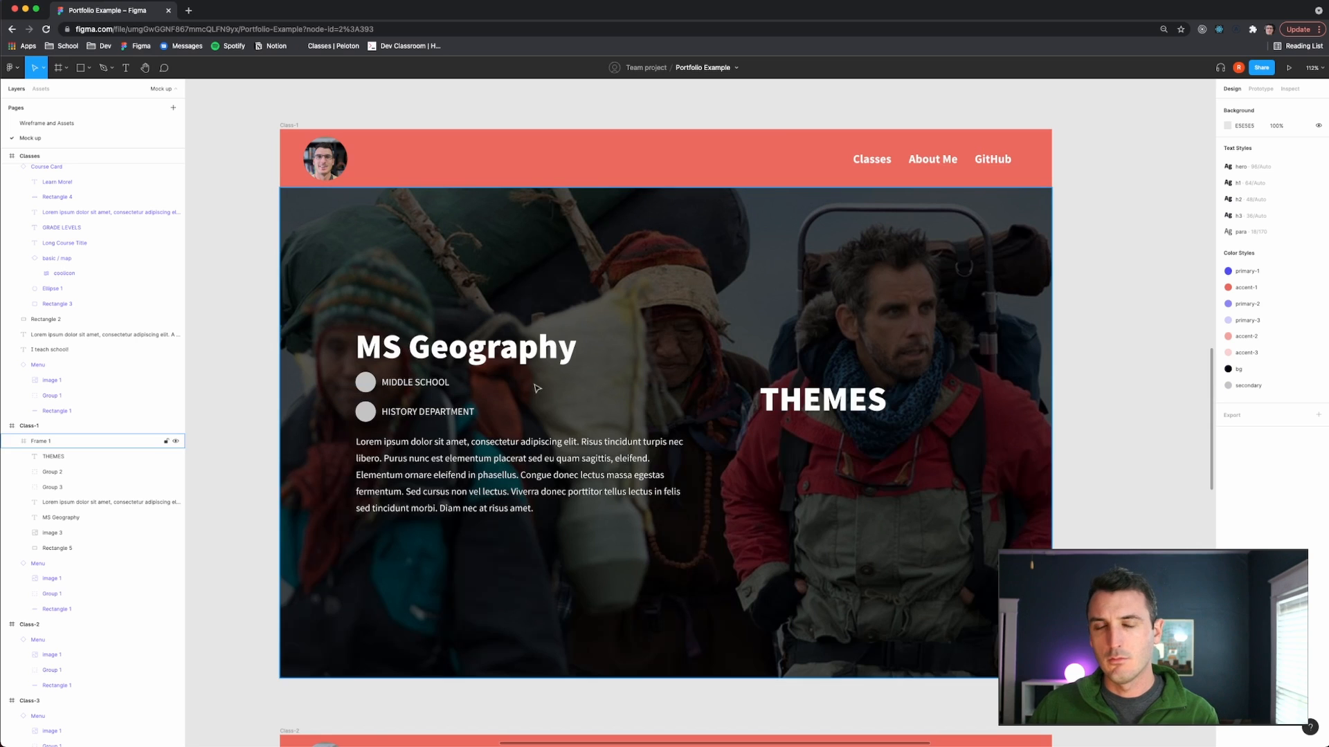
{"action": "left_click", "coordinate": [468, 358]}
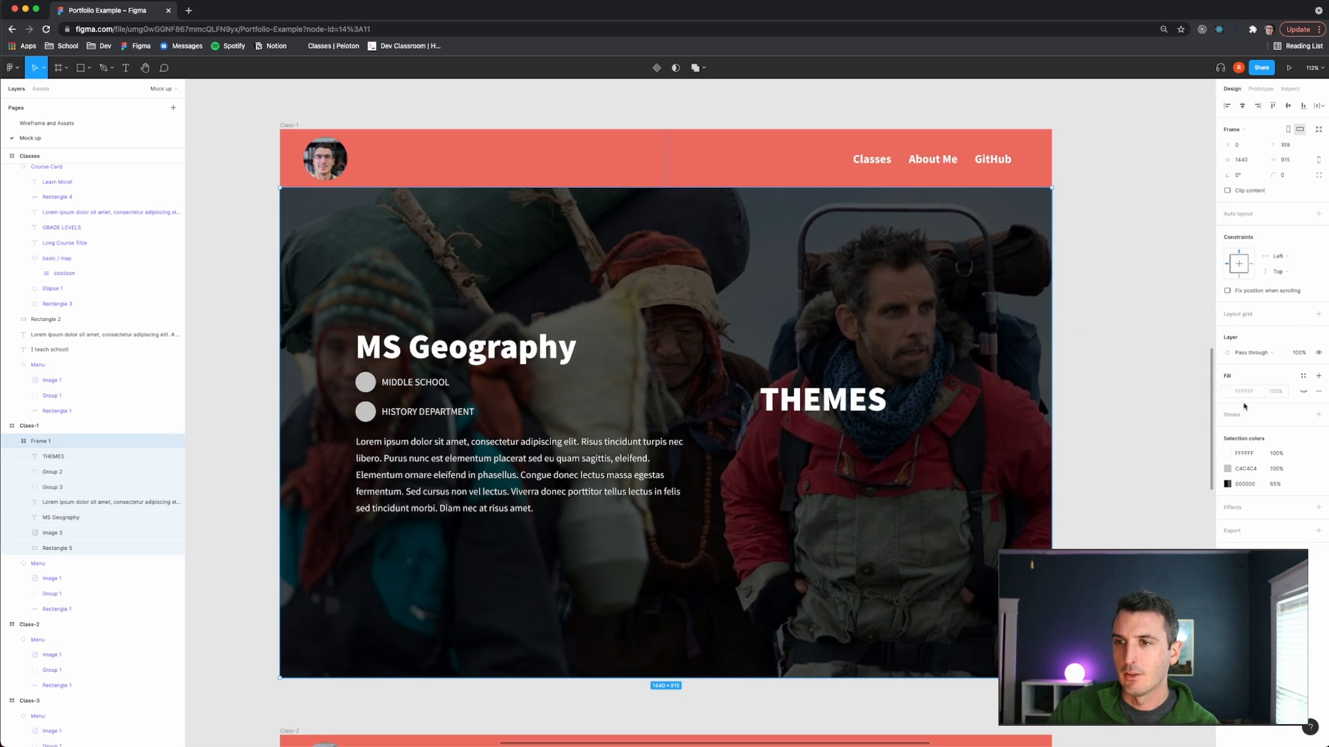
Apply the h2 text style to the THEMES heading.
{"action": "left_click", "coordinate": [842, 398]}
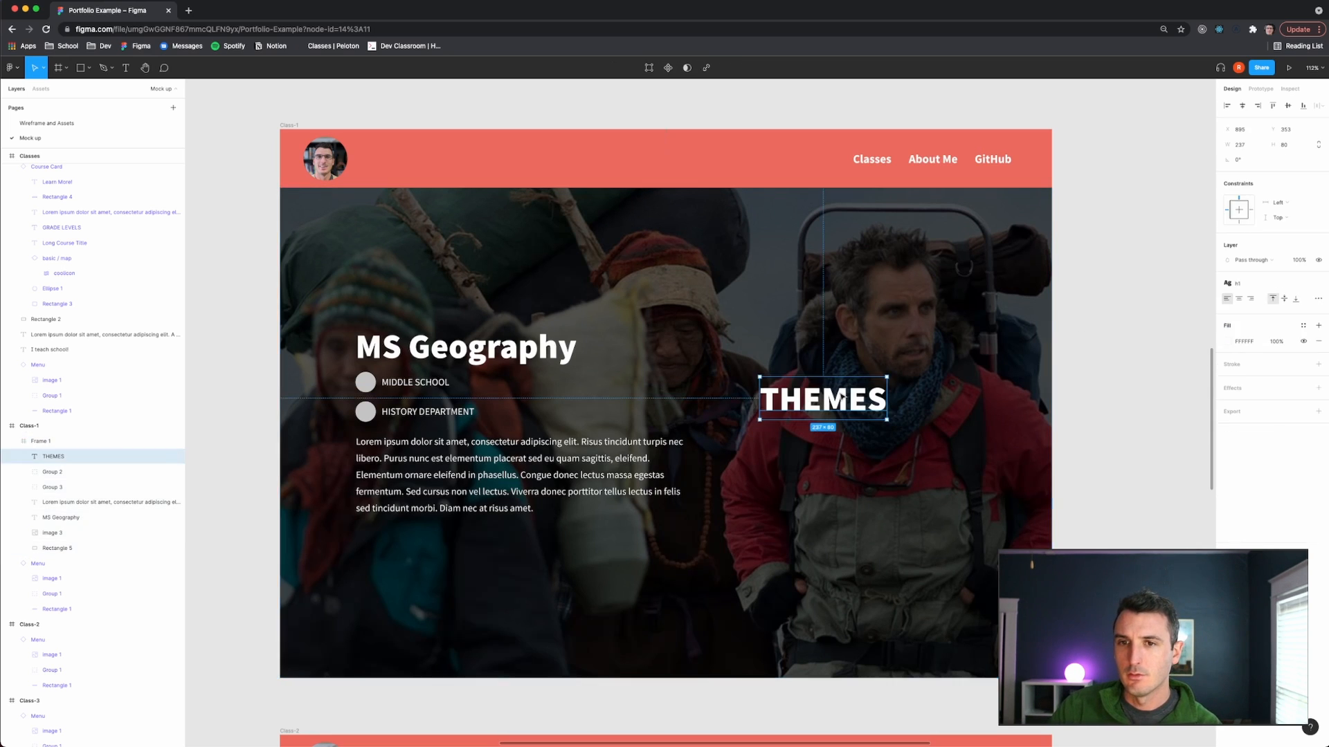
{"action": "left_click", "coordinate": [1237, 283]}
{"action": "left_click", "coordinate": [1267, 372]}
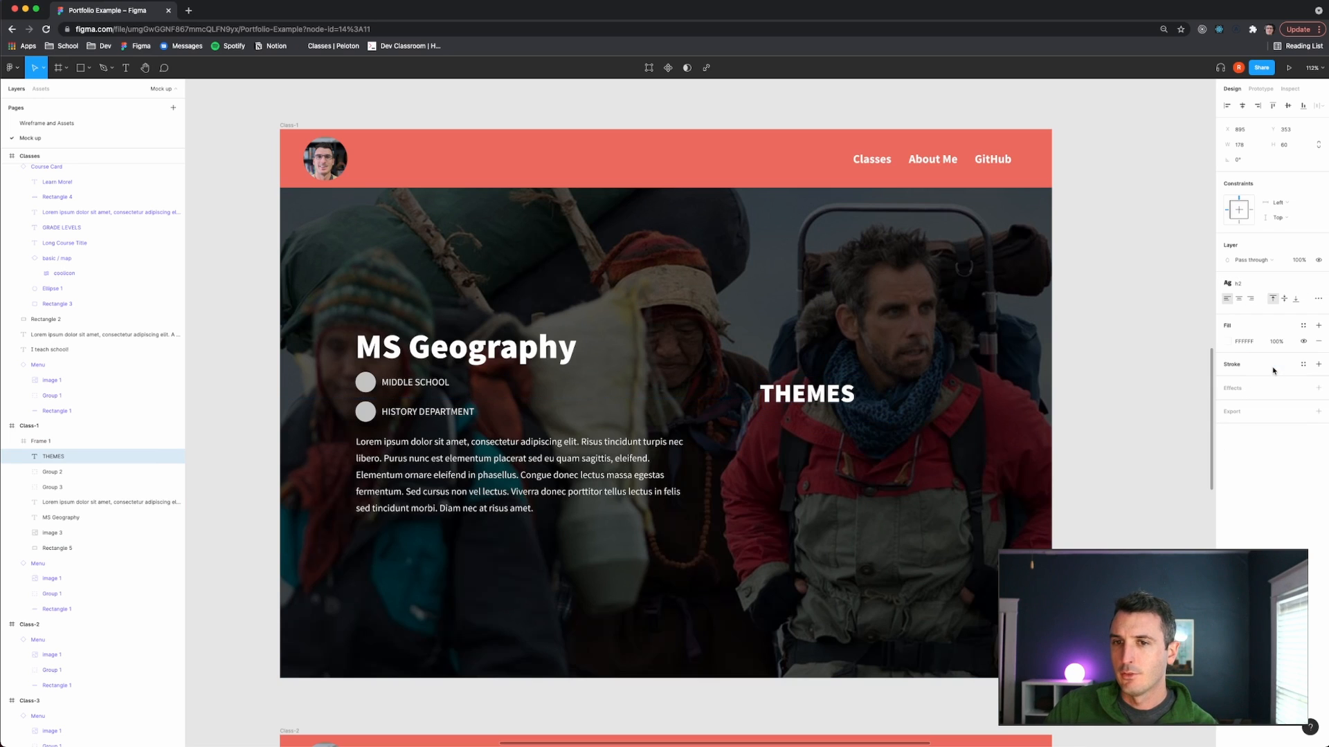
Apply the h3 text style to the THEMES heading and move it slightly up and left, to about X 883.
{"action": "left_click", "coordinate": [1237, 283]}
{"action": "left_click", "coordinate": [1271, 393]}
{"action": "left_click", "coordinate": [1090, 385]}
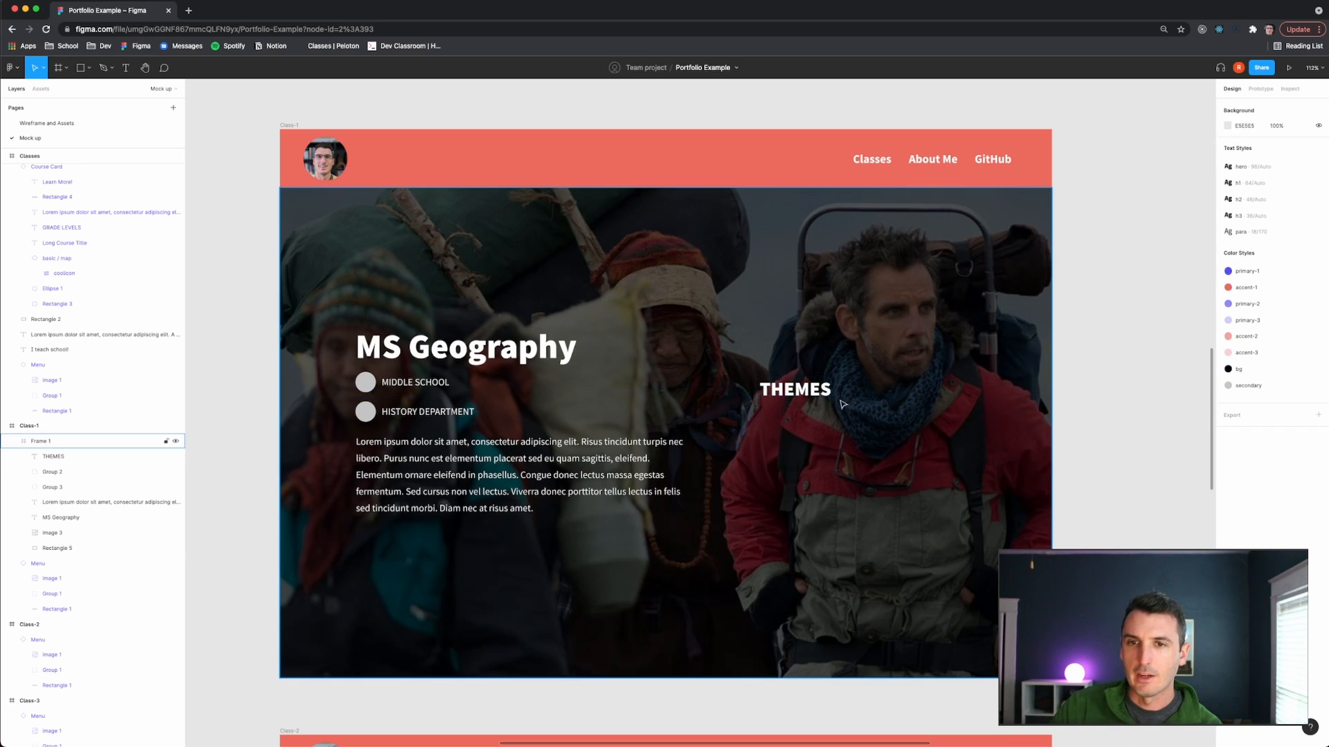
{"action": "left_click", "coordinate": [801, 395]}
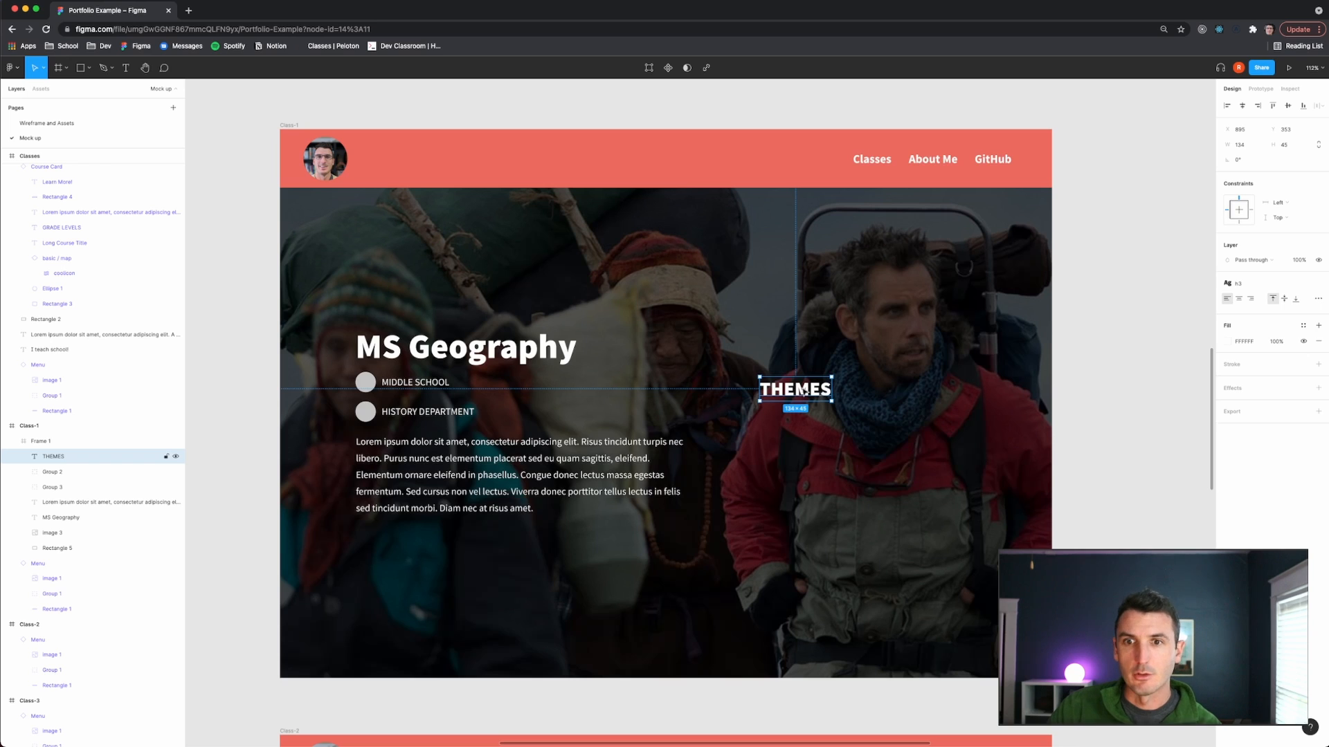
{"action": "left_click_drag", "start_coordinate": [804, 391], "coordinate": [790, 371]}
{"action": "left_click", "coordinate": [1128, 377]}
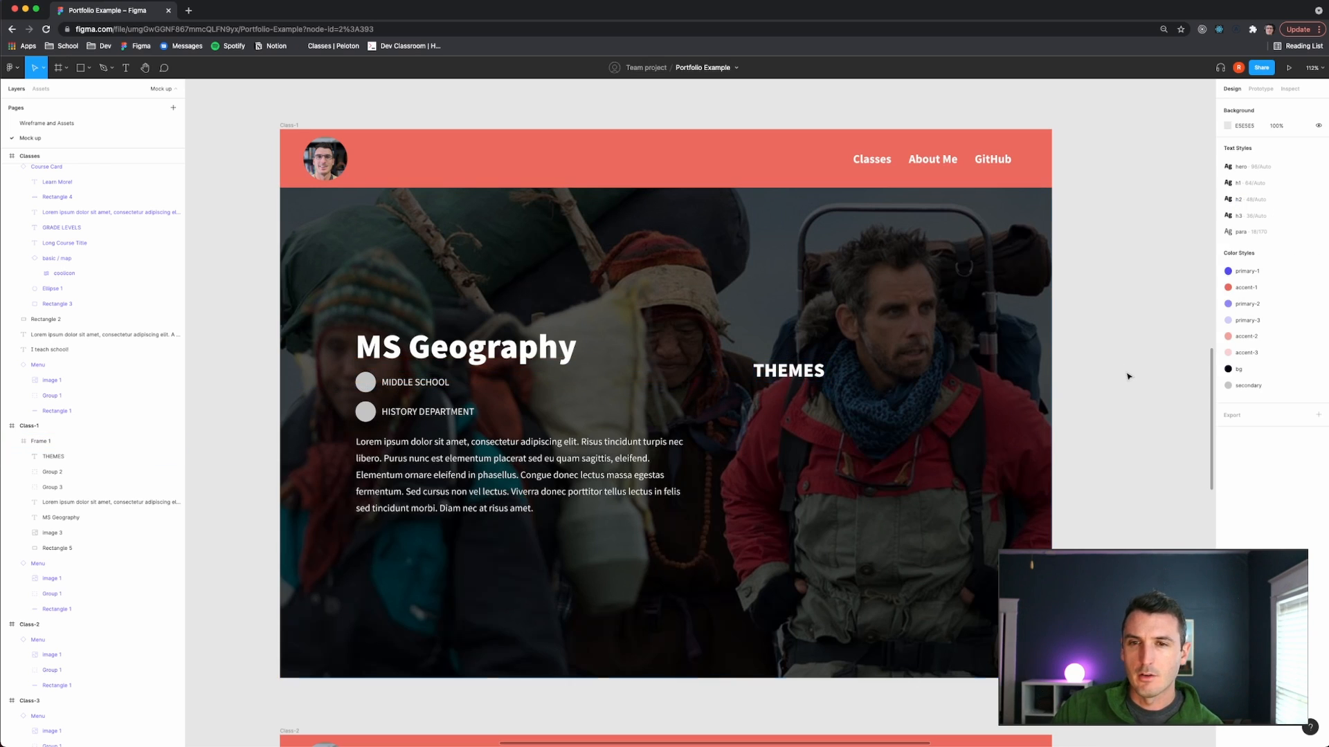
Check the wireframe page and place a copy of the THEMES heading directly below the original, at about Y 453.
{"action": "left_click", "coordinate": [57, 123]}
{"action": "left_click", "coordinate": [50, 138]}
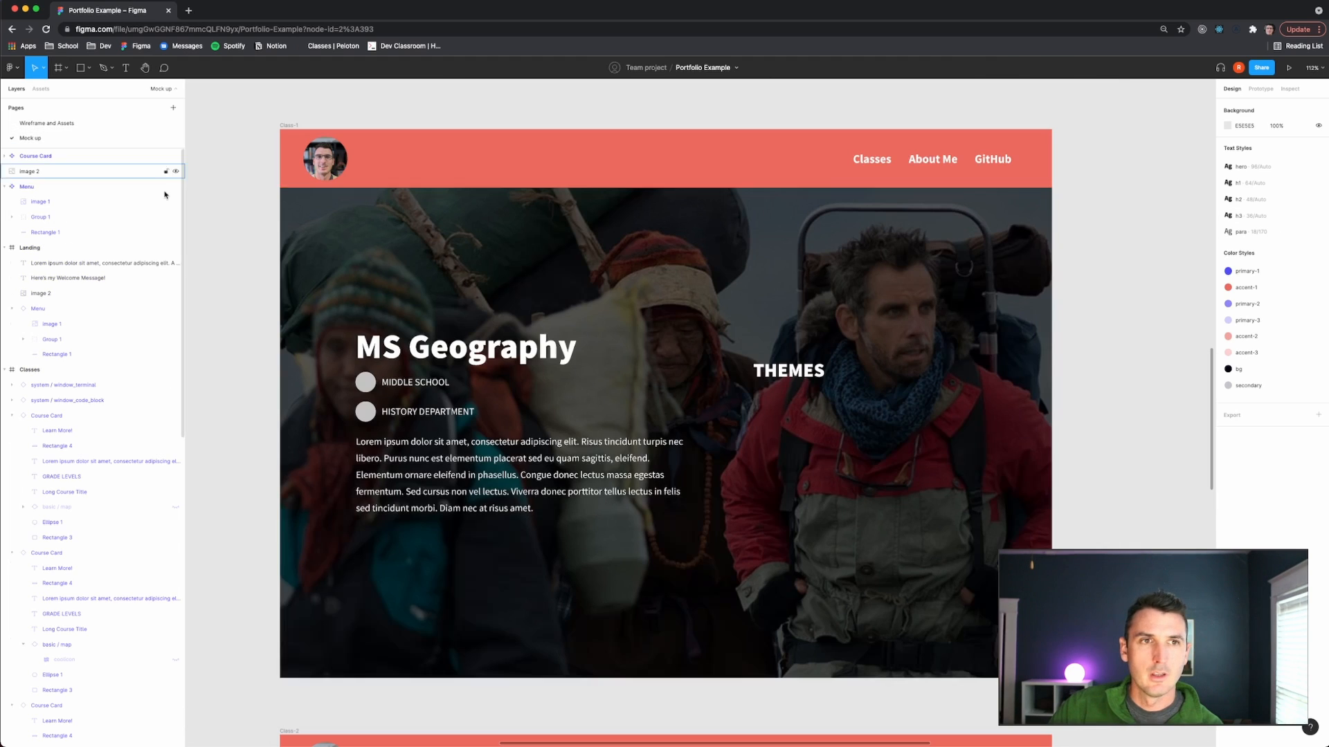
{"action": "left_click", "coordinate": [787, 373]}
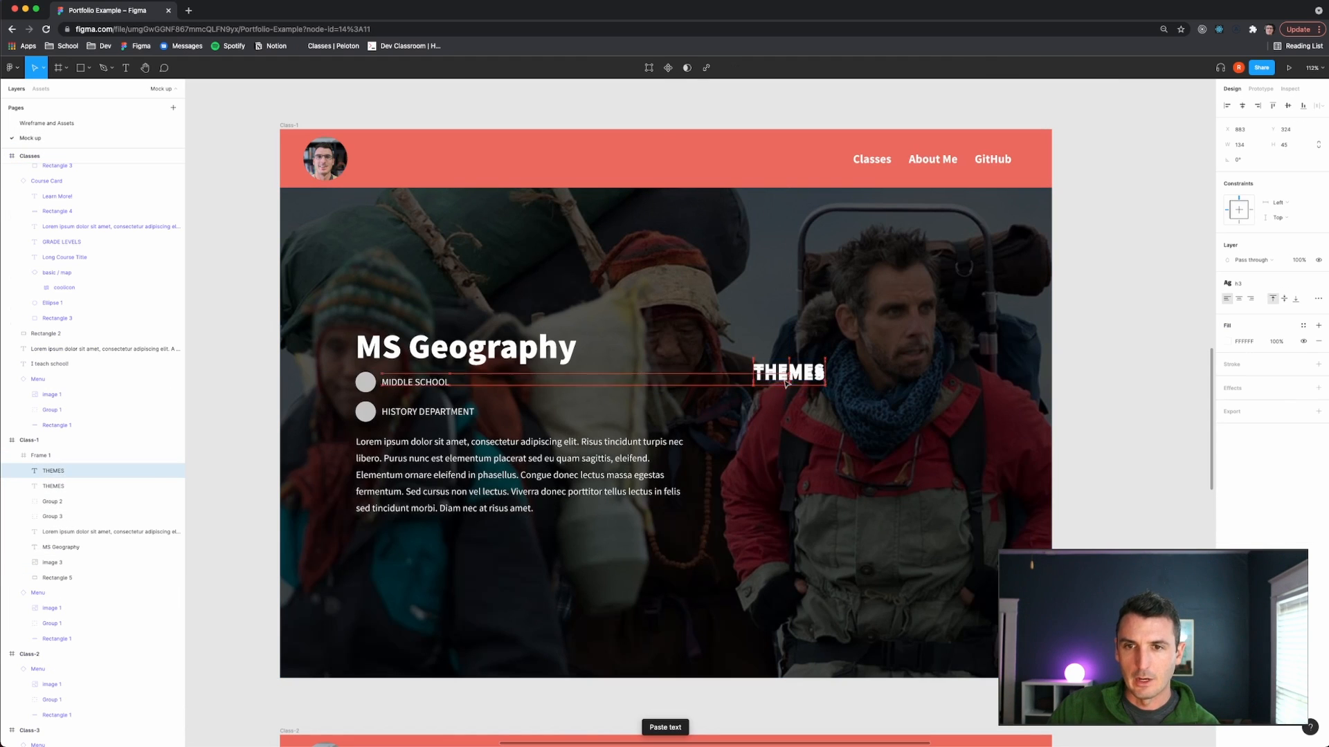
{"action": "left_click_drag", "start_coordinate": [787, 383], "coordinate": [784, 447]}
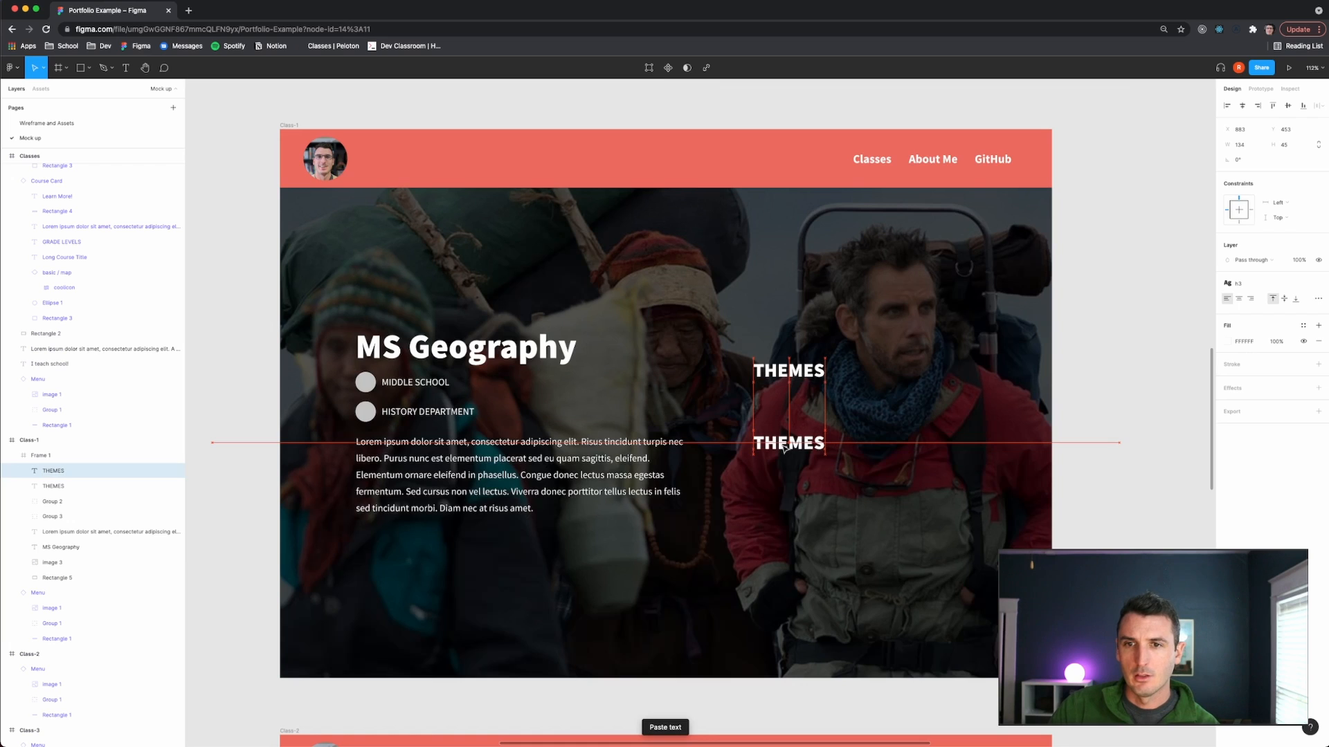
Replace the text of the lower THEMES copy with UNITS in capitals.
{"action": "double_click", "coordinate": [784, 444]}
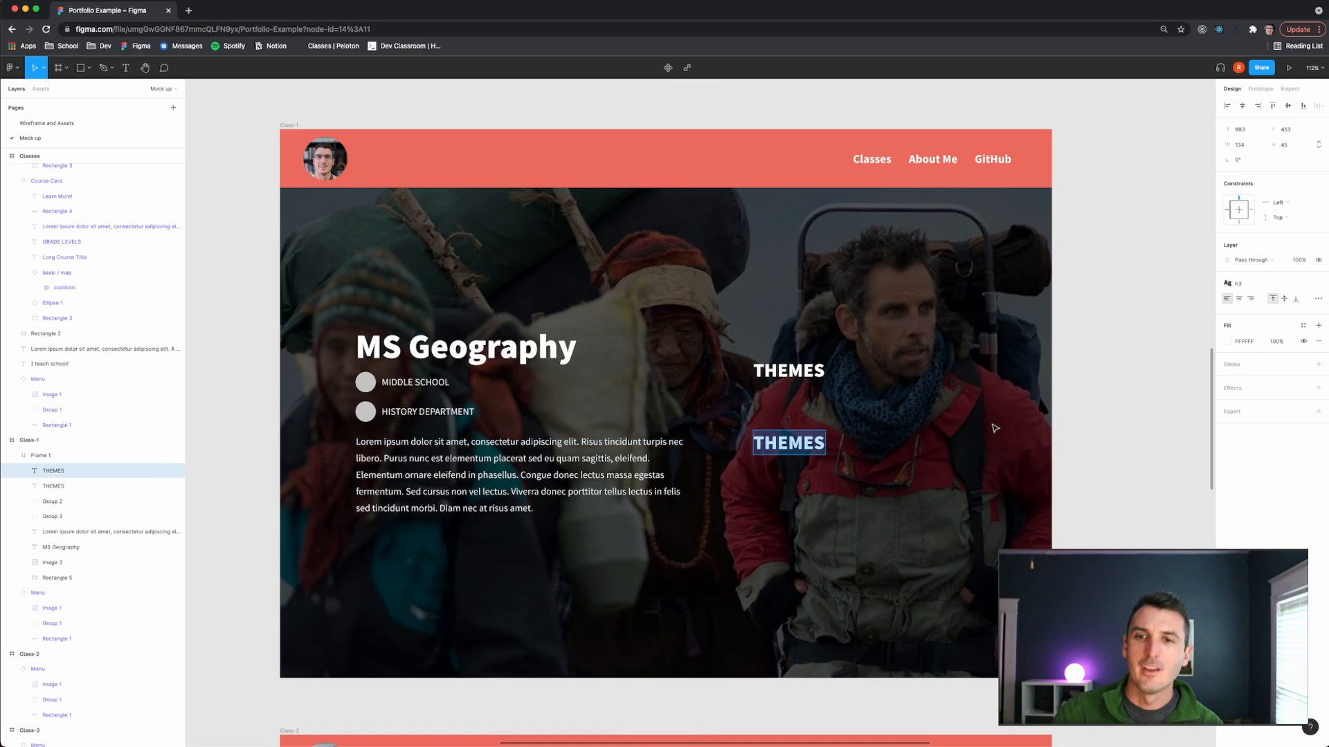
{"action": "type", "text": "units"}
{"action": "key", "text": "BackSpace"}
{"action": "key", "text": "BackSpace"}
{"action": "key", "text": "BackSpace"}
{"action": "key", "text": "BackSpace"}
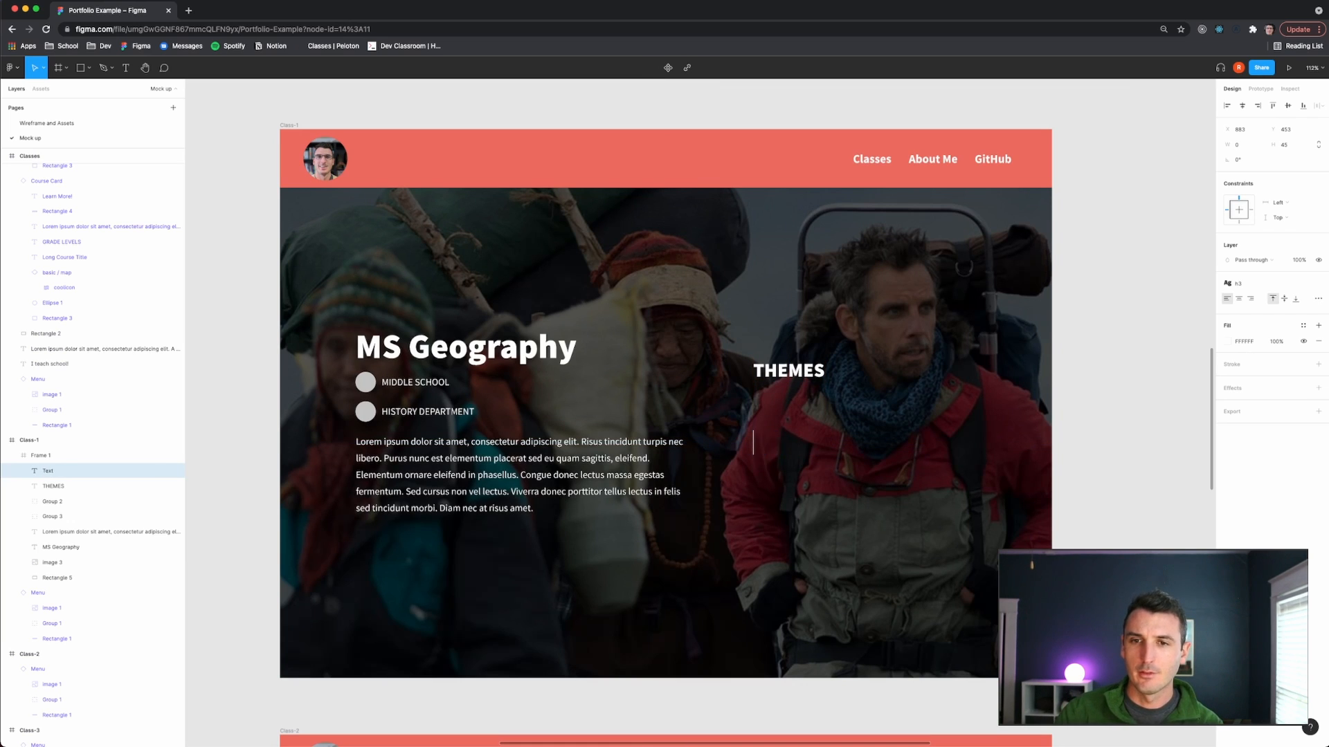
{"action": "type", "text": "un"}
{"action": "key", "text": "BackSpace"}
{"action": "type", "text": "UNITS"}
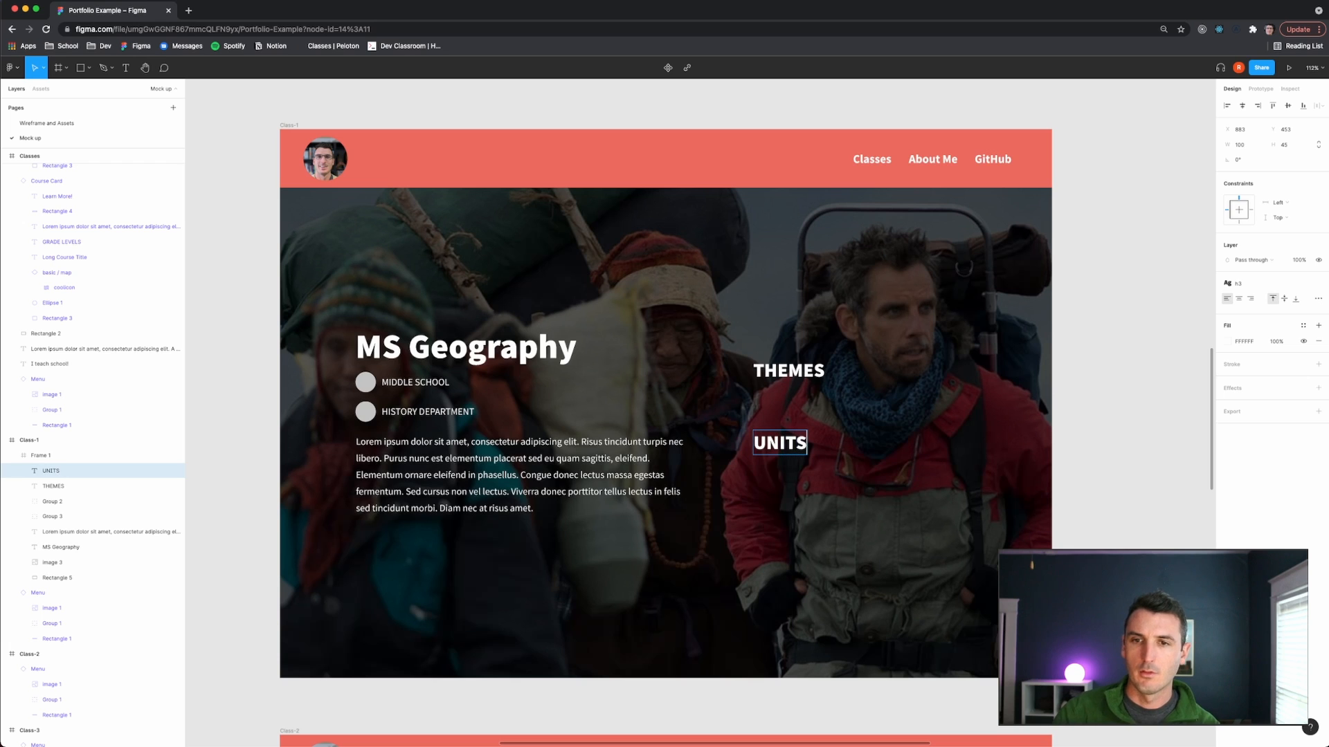
{"action": "left_click", "coordinate": [1106, 413]}
Consult the course page wireframe and draw a rectangle of about 162 × 42 between the THEMES and UNITS headings.
{"action": "scroll", "coordinate": [830, 408], "scroll_direction": "up", "scroll_amount": 3}
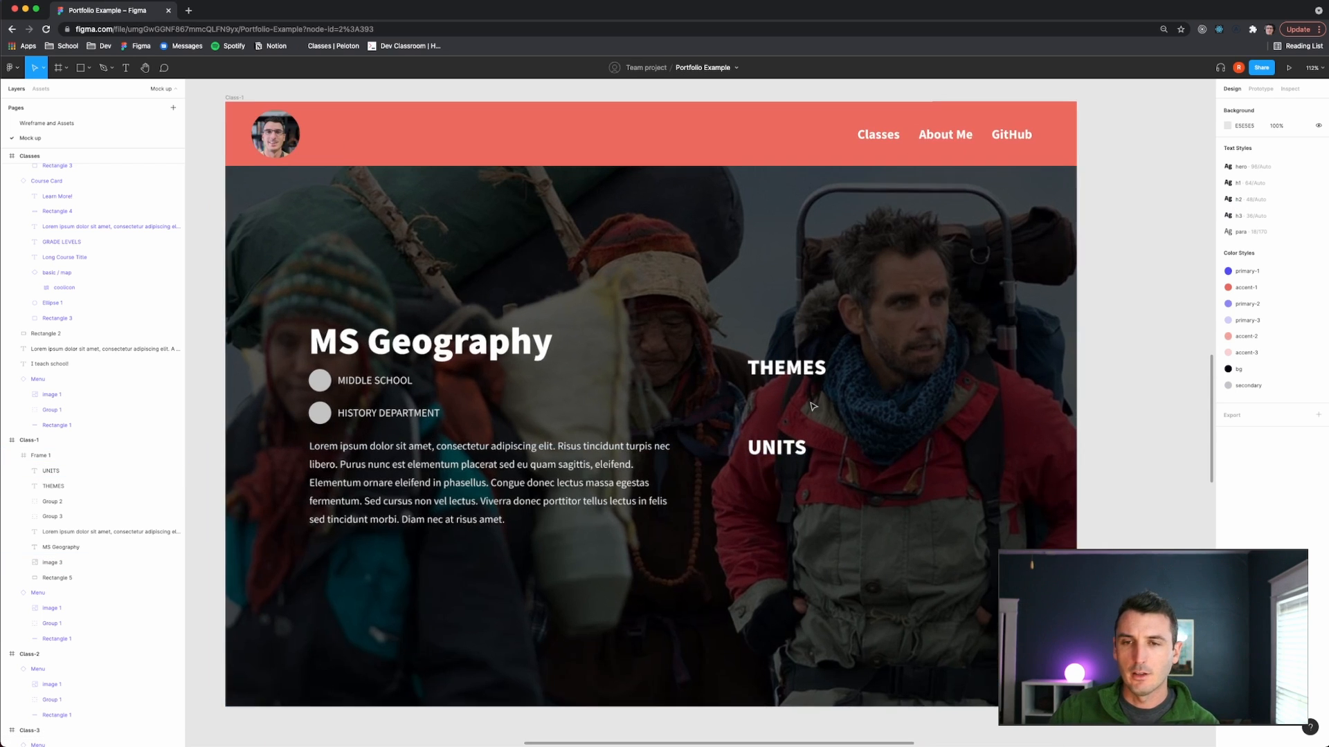
{"action": "left_click", "coordinate": [66, 123]}
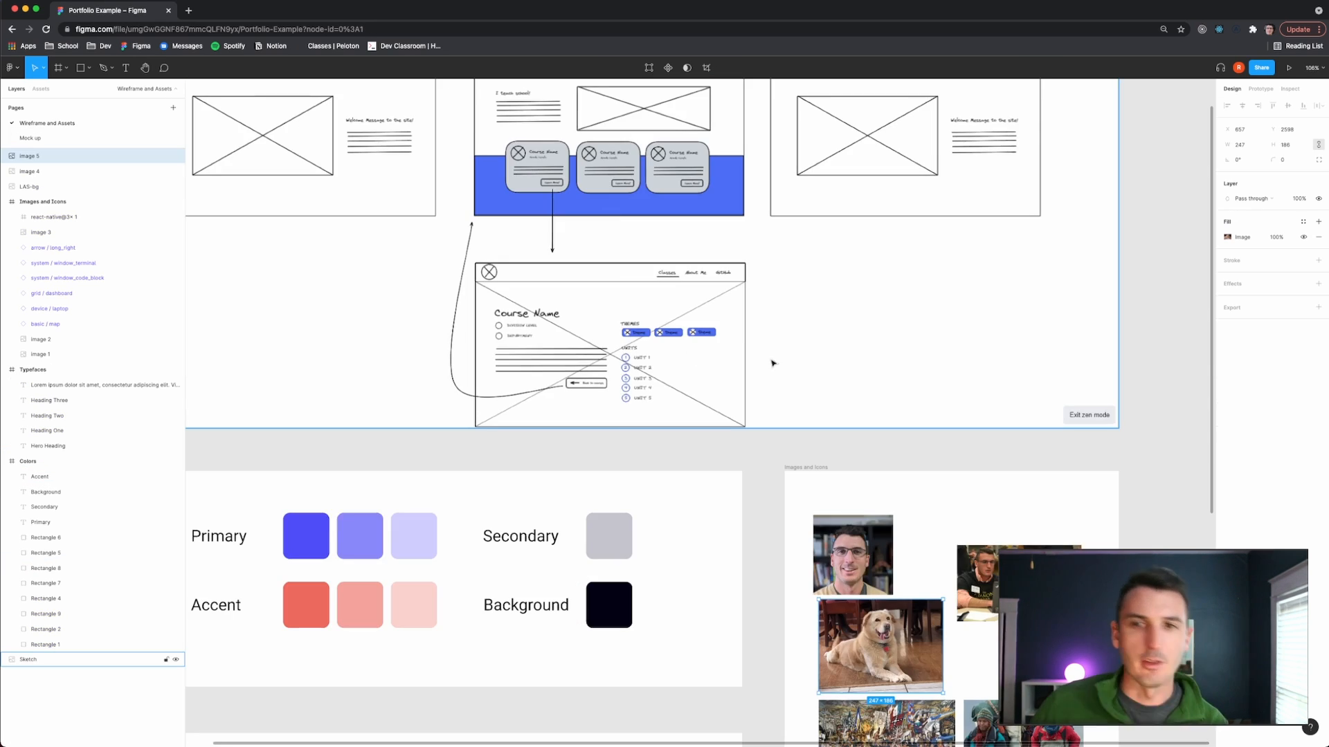
{"action": "scroll", "coordinate": [657, 322], "scroll_direction": "up", "scroll_amount": 5}
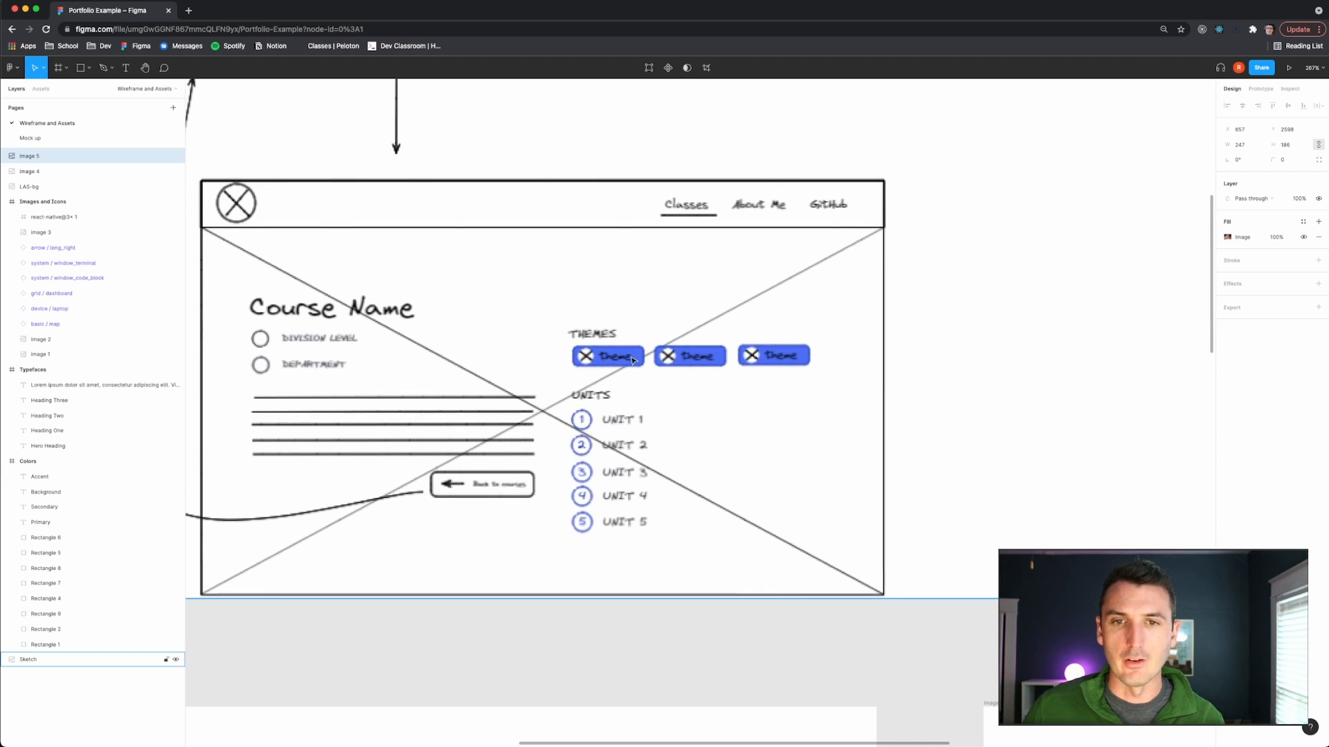
{"action": "left_click", "coordinate": [65, 139]}
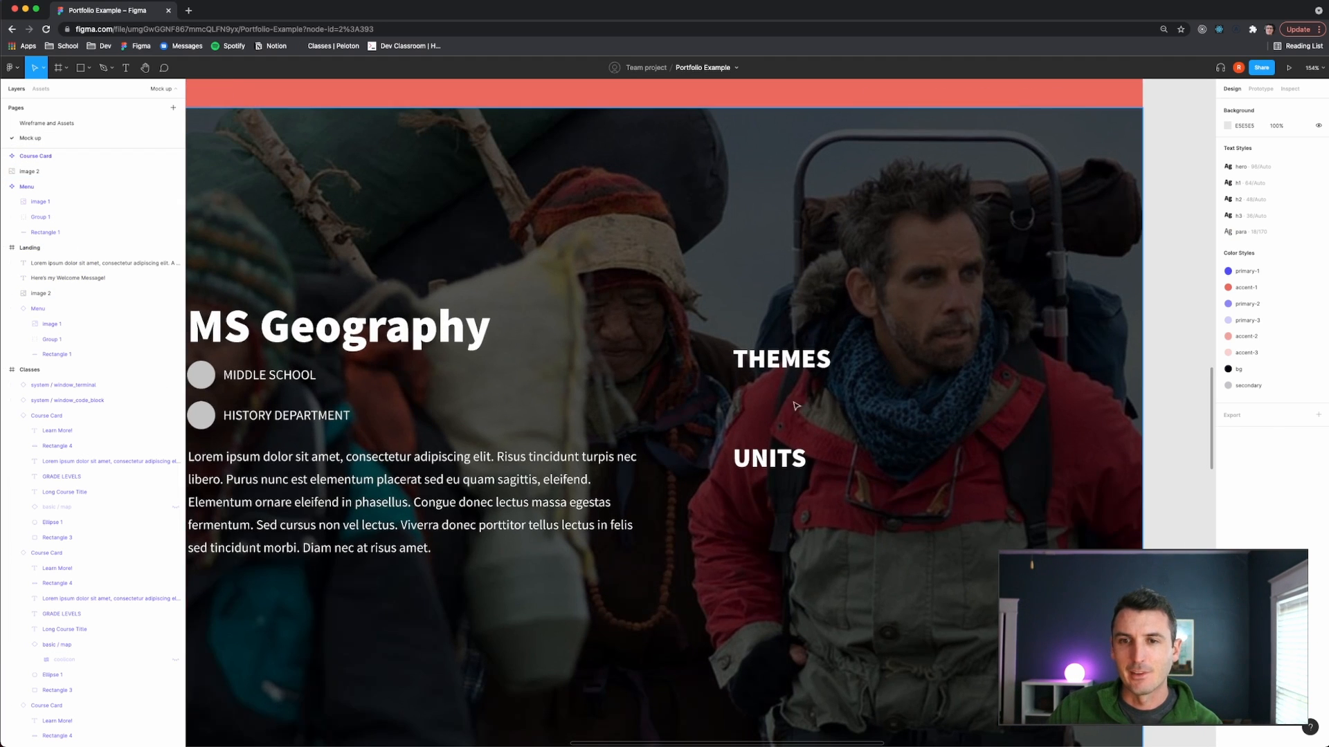
{"action": "key", "text": "r"}
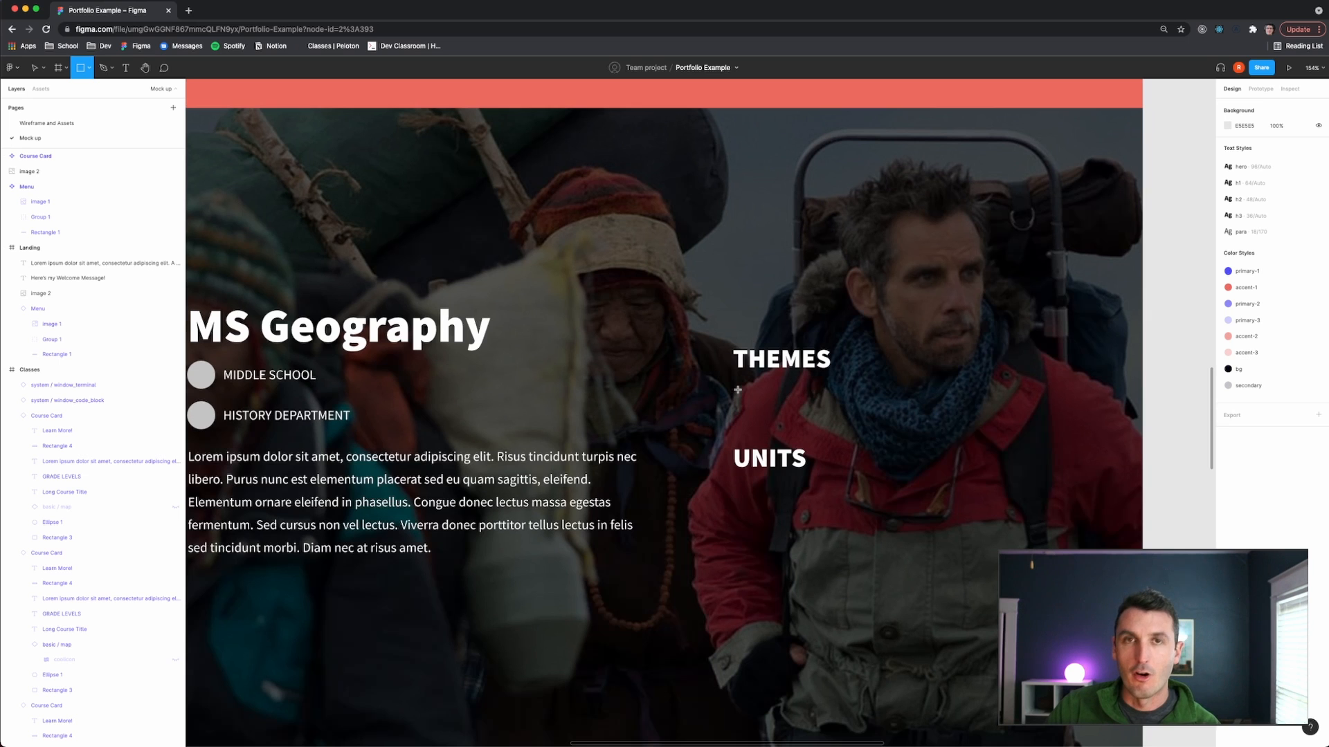
{"action": "mouse_move", "coordinate": [738, 390]}
{"action": "left_mouse_down"}
{"action": "mouse_move", "coordinate": [777, 430]}
{"action": "mouse_move", "coordinate": [861, 423]}
{"action": "mouse_move", "coordinate": [815, 413]}
{"action": "left_mouse_up"}
Round the theme rectangle's corners, trying a radius of 12 before setting it to 6.
{"action": "left_click", "coordinate": [1285, 161]}
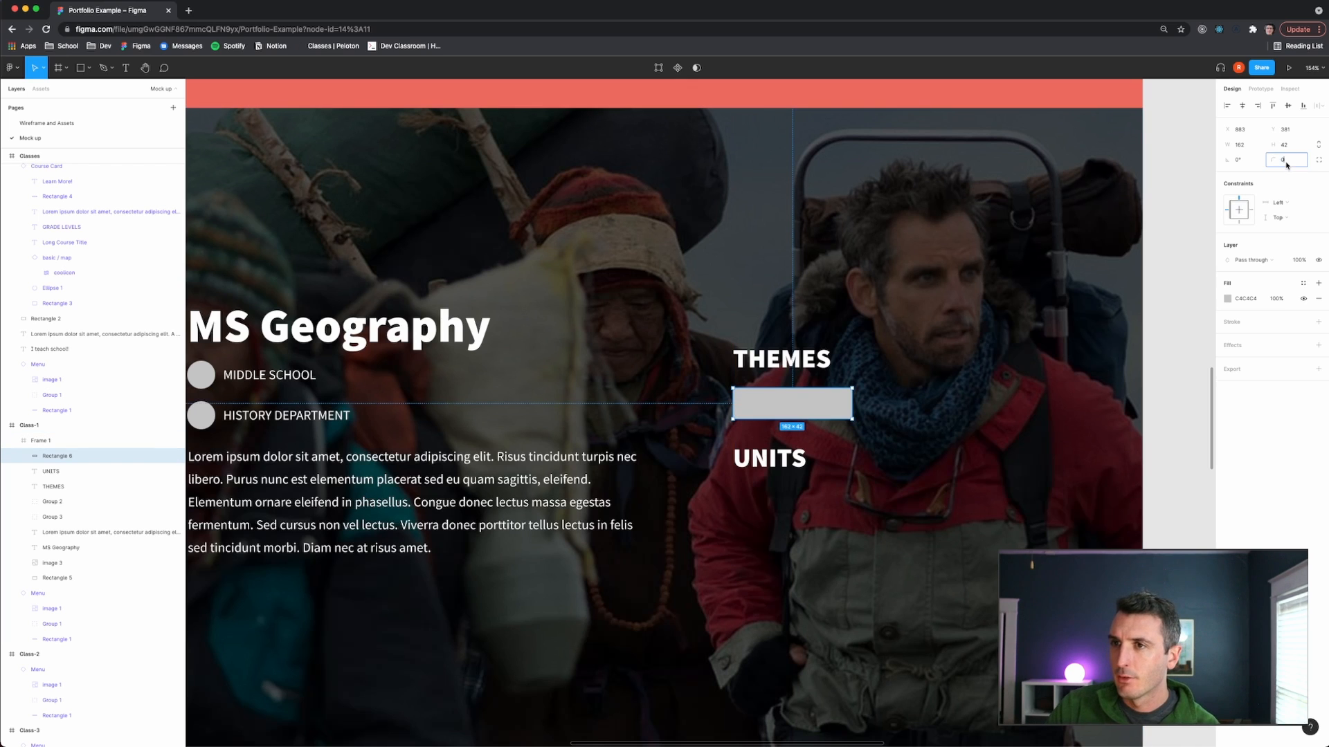
{"action": "type", "text": "12"}
{"action": "key", "text": "Return"}
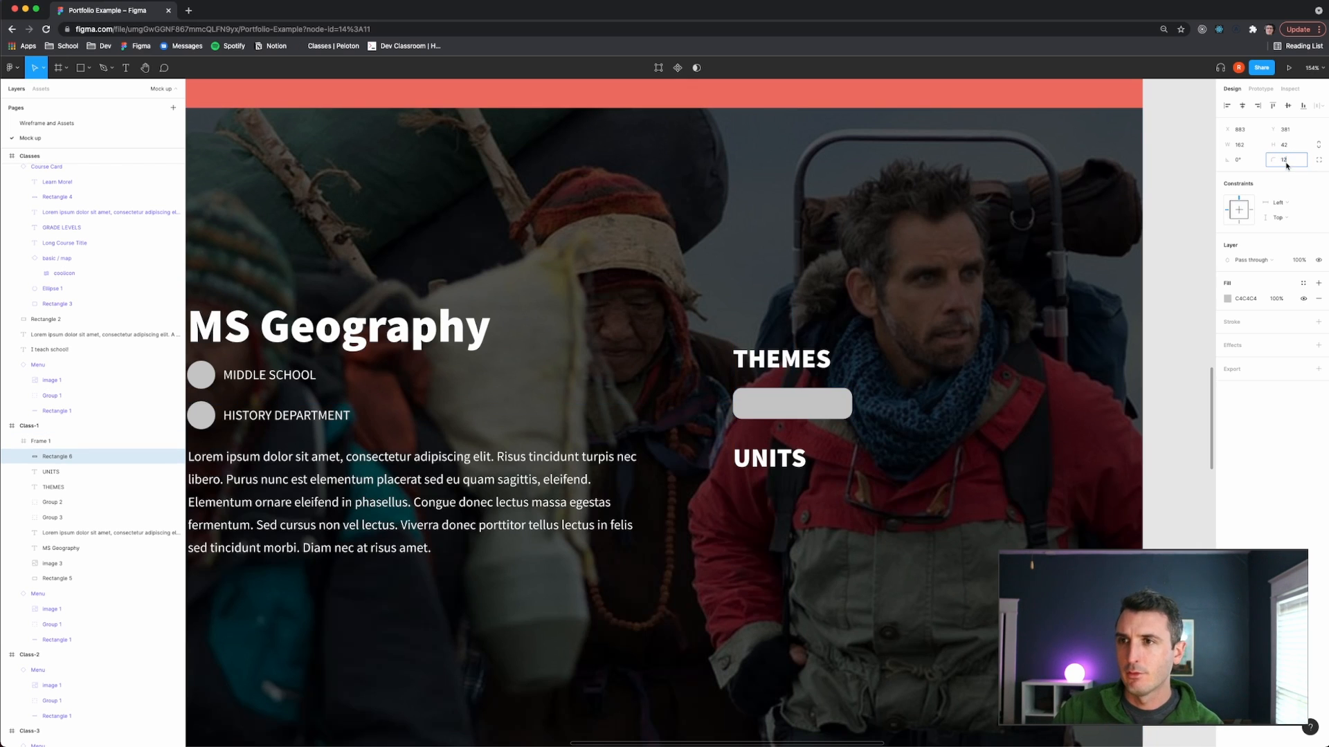
{"action": "type", "text": "6"}
{"action": "key", "text": "Return"}
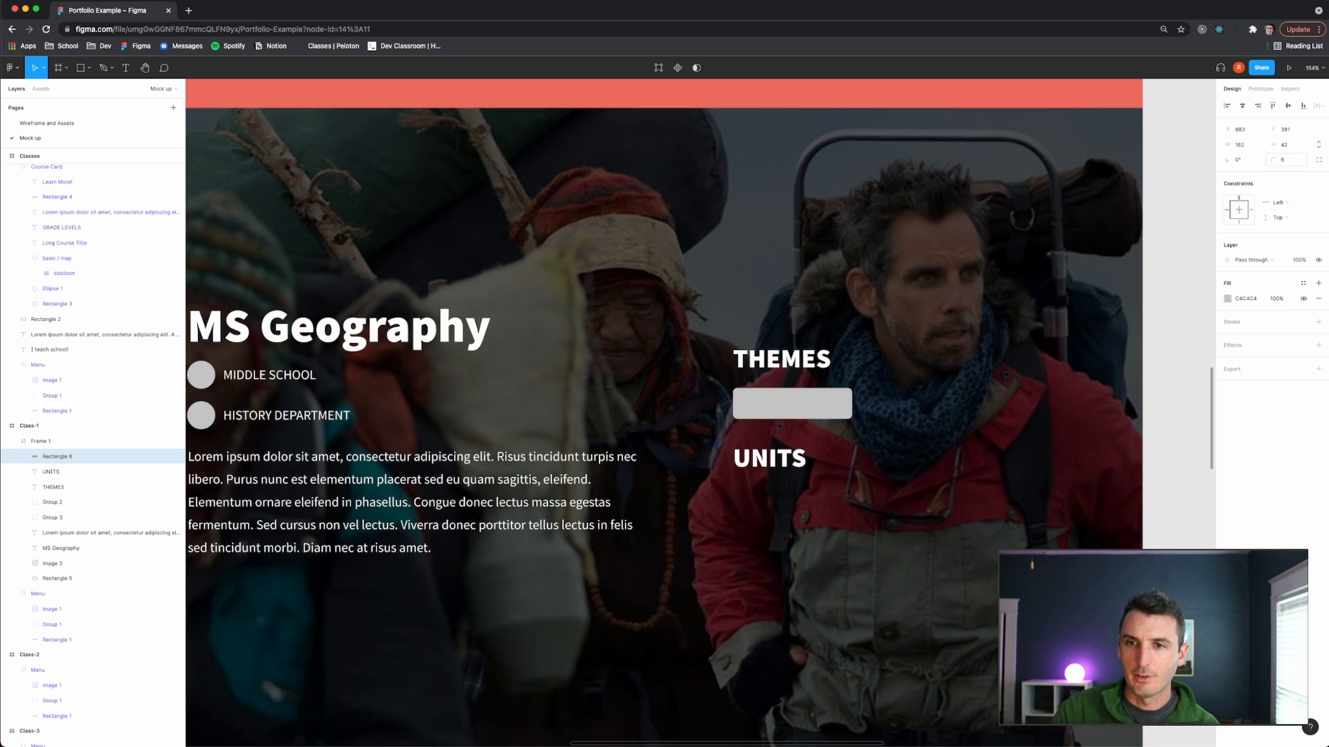
{"action": "left_click", "coordinate": [1210, 410]}
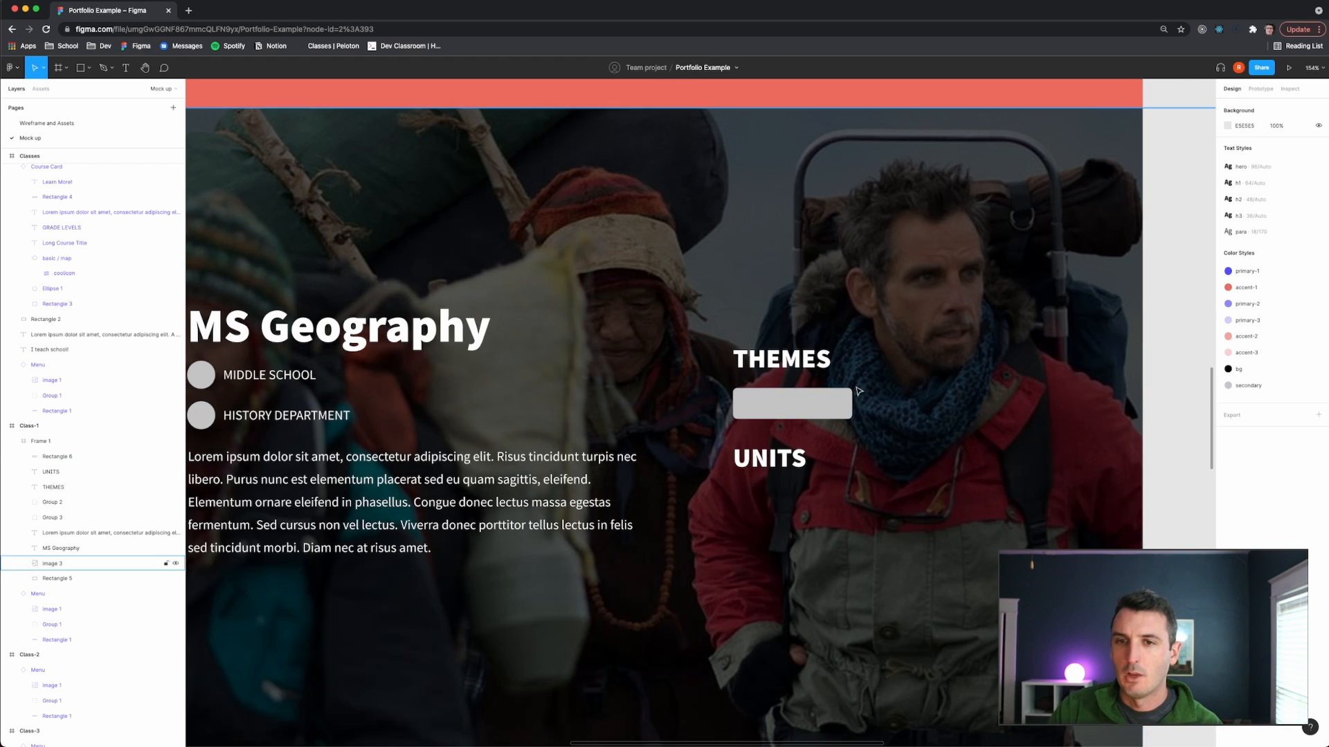
Apply the primary-1 color style to the fill of the rounded rectangle under THEMES.
{"action": "scroll", "coordinate": [777, 409], "scroll_direction": "up", "scroll_amount": 3}
{"action": "scroll", "coordinate": [777, 409], "scroll_direction": "right", "scroll_amount": 3}
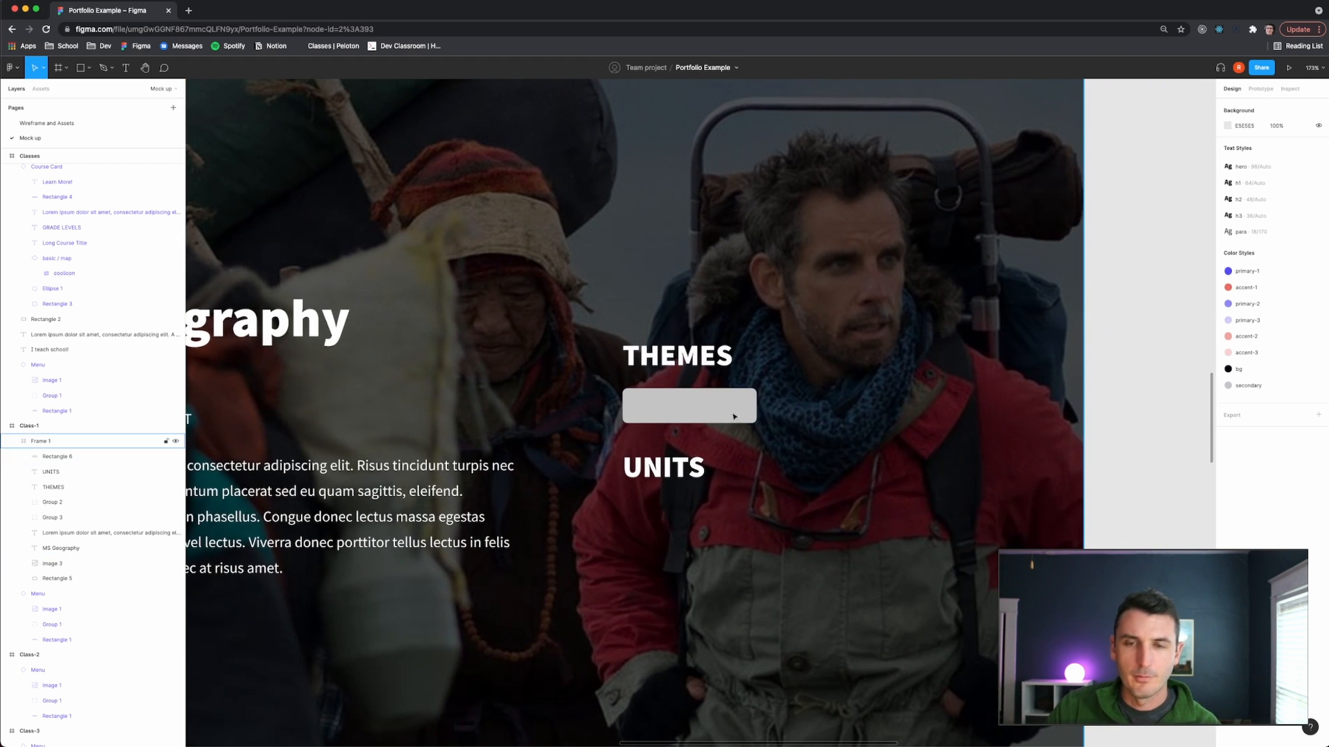
{"action": "left_click", "coordinate": [690, 418]}
{"action": "left_click", "coordinate": [659, 402]}
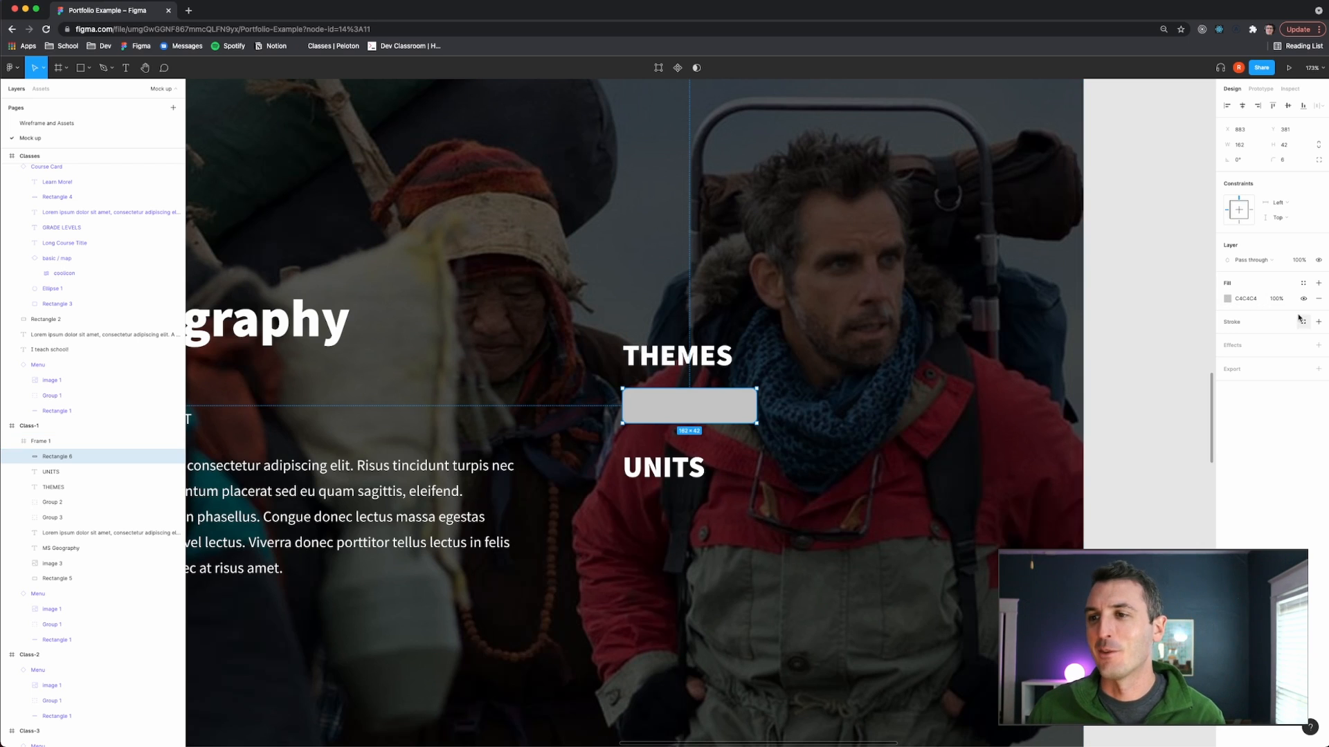
{"action": "left_click", "coordinate": [1303, 283]}
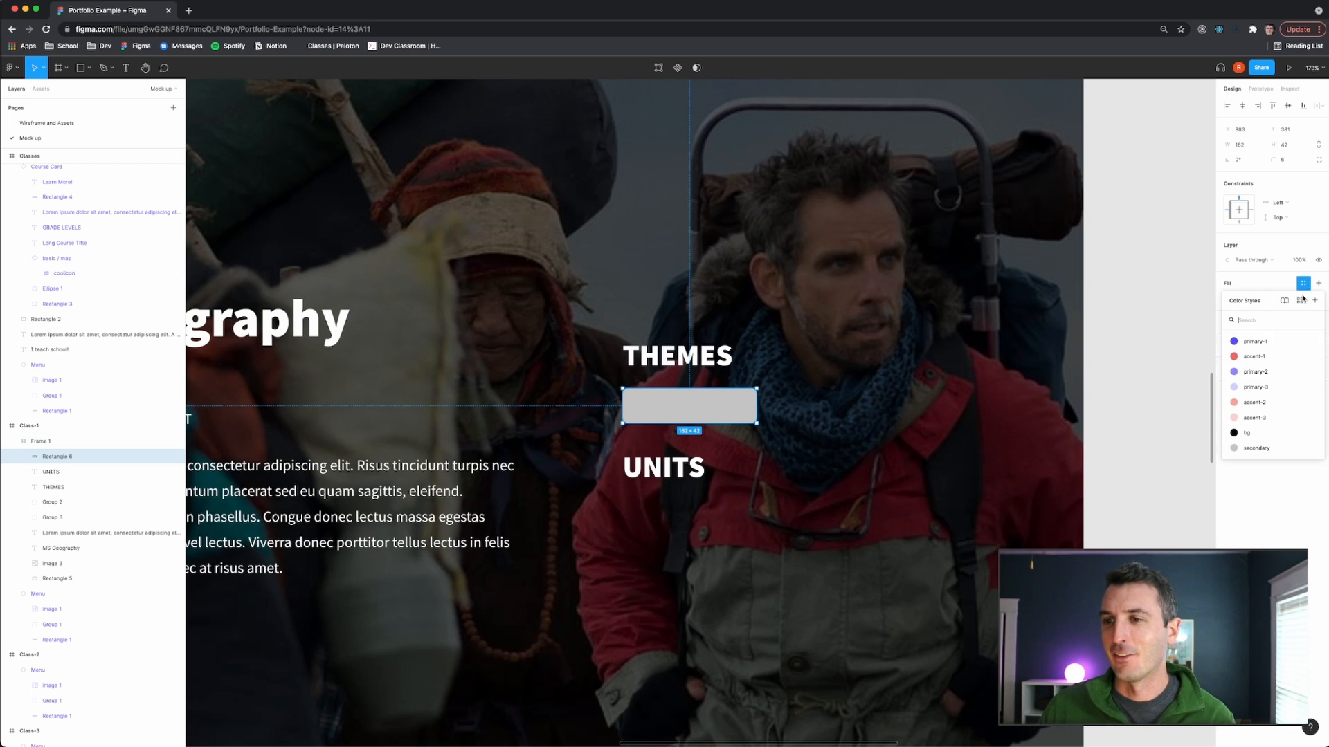
{"action": "left_click", "coordinate": [1239, 342]}
{"action": "left_click", "coordinate": [1181, 388]}
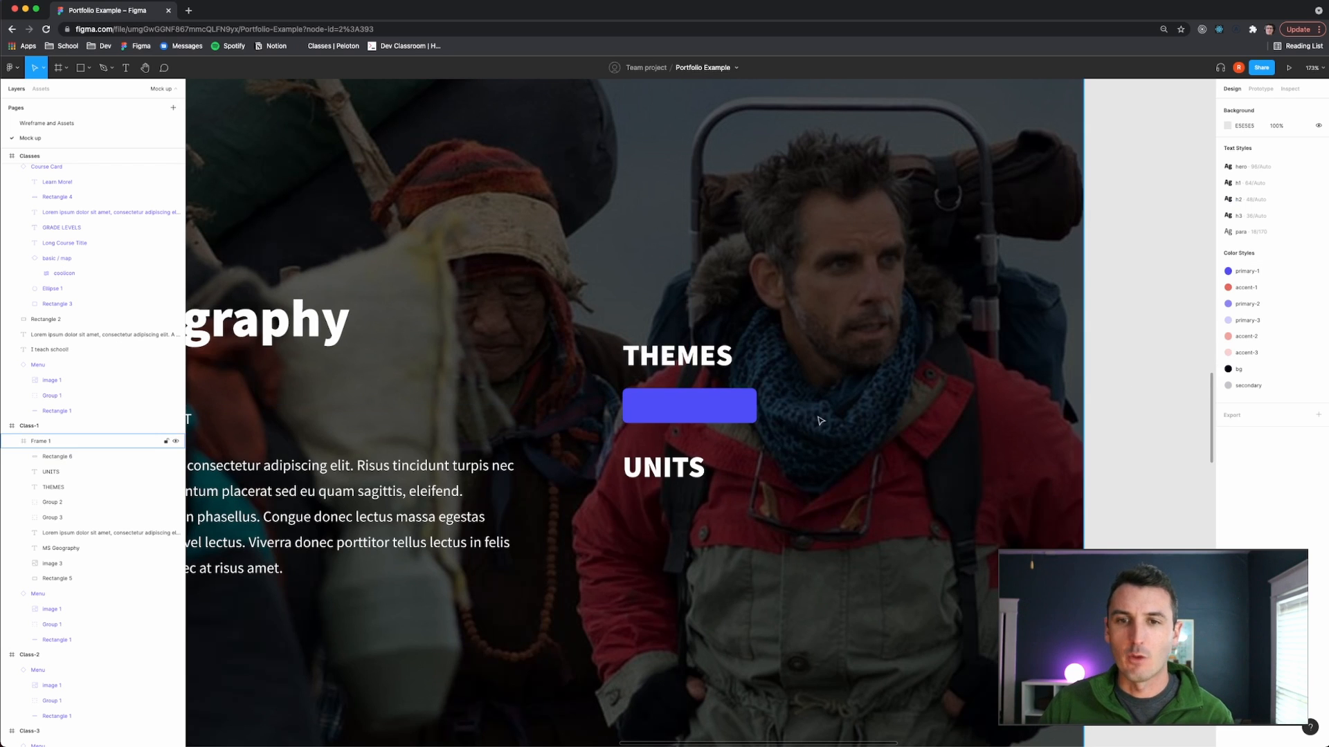
Draw an icon placeholder circle of about 24 × 24 inside the left end of the blue theme rectangle.
{"action": "scroll", "coordinate": [644, 415], "scroll_direction": "up", "scroll_amount": 5}
{"action": "scroll", "coordinate": [649, 415], "scroll_direction": "up", "scroll_amount": 5}
{"action": "scroll", "coordinate": [616, 412], "scroll_direction": "right", "scroll_amount": 2}
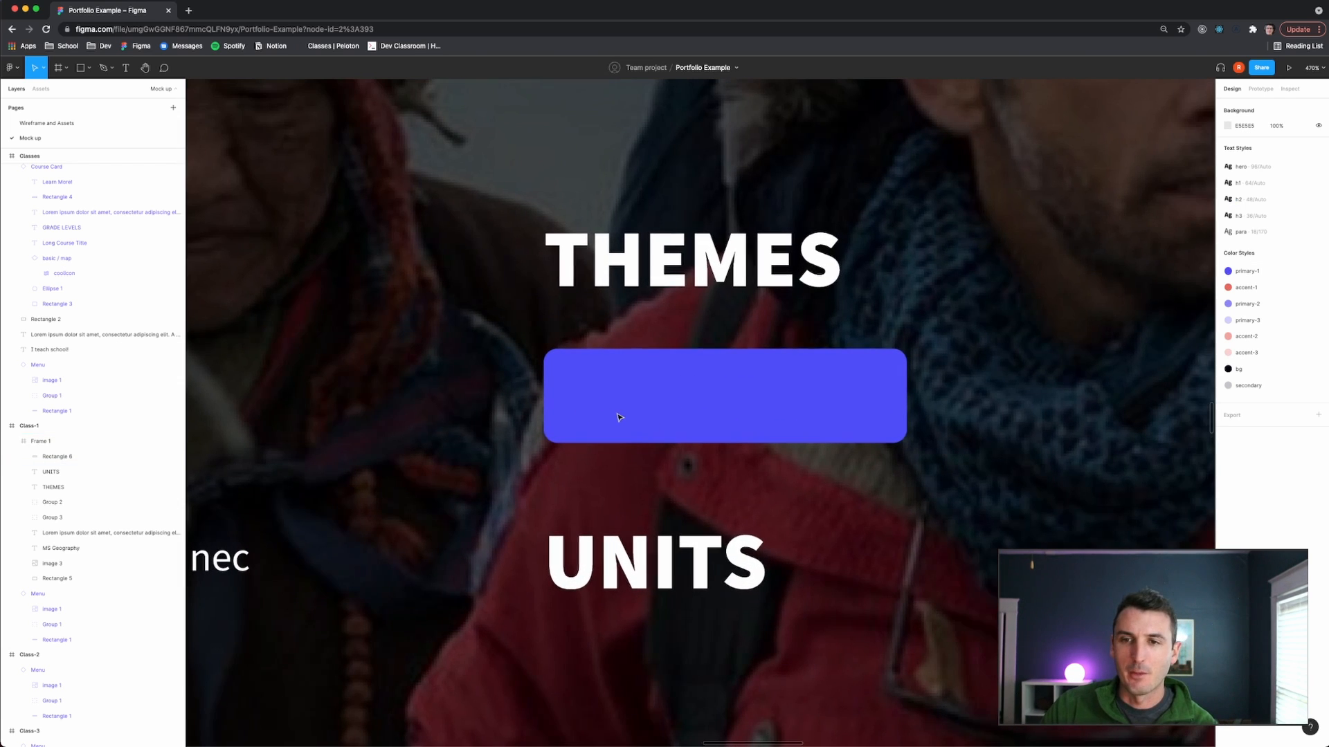
{"action": "key", "text": "o"}
{"action": "mouse_move", "coordinate": [562, 369]}
{"action": "left_mouse_down"}
{"action": "mouse_move", "coordinate": [608, 423]}
{"action": "mouse_move", "coordinate": [606, 410]}
{"action": "left_mouse_up"}
{"action": "key", "text": "Escape"}
Add the placeholder text sdf in the para style and center it vertically in the blue rectangle, right of the circle.
{"action": "key", "text": "t"}
{"action": "left_click", "coordinate": [668, 384]}
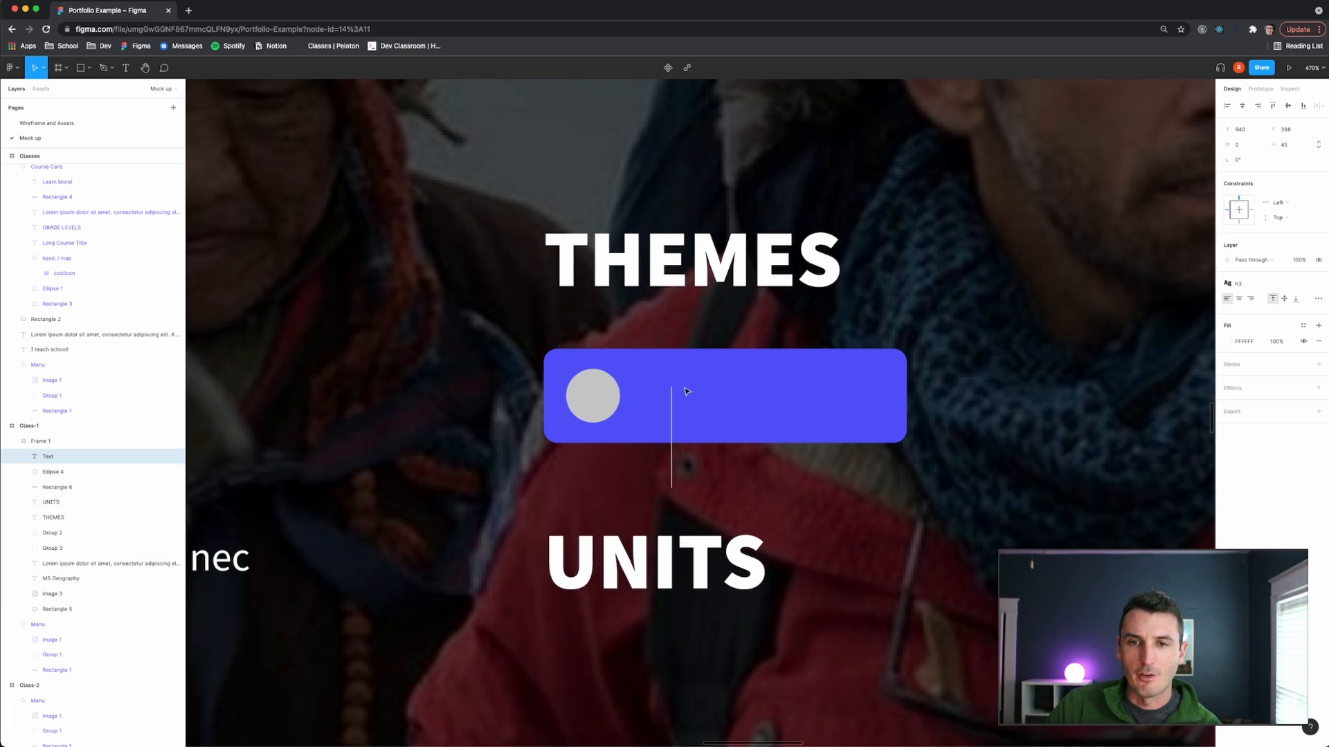
{"action": "left_click", "coordinate": [1239, 284]}
{"action": "left_click", "coordinate": [1251, 402]}
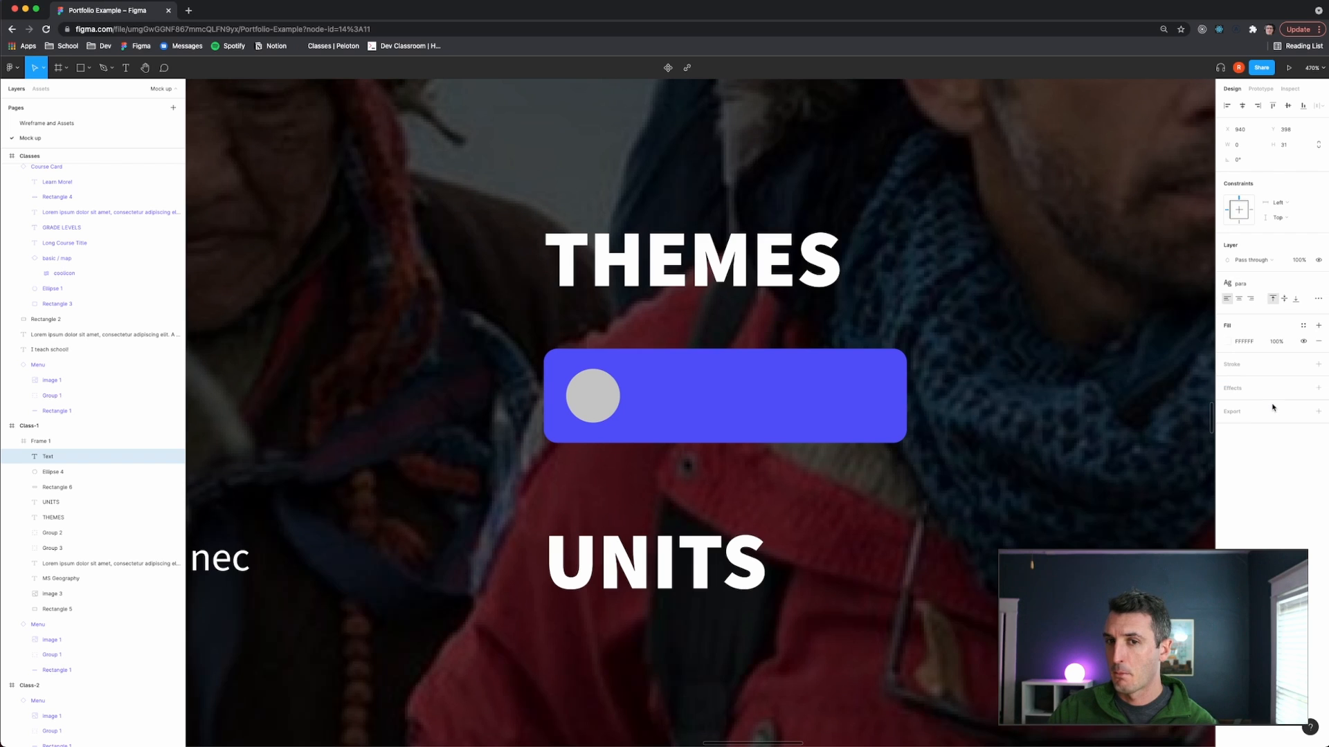
{"action": "type", "text": "sdf"}
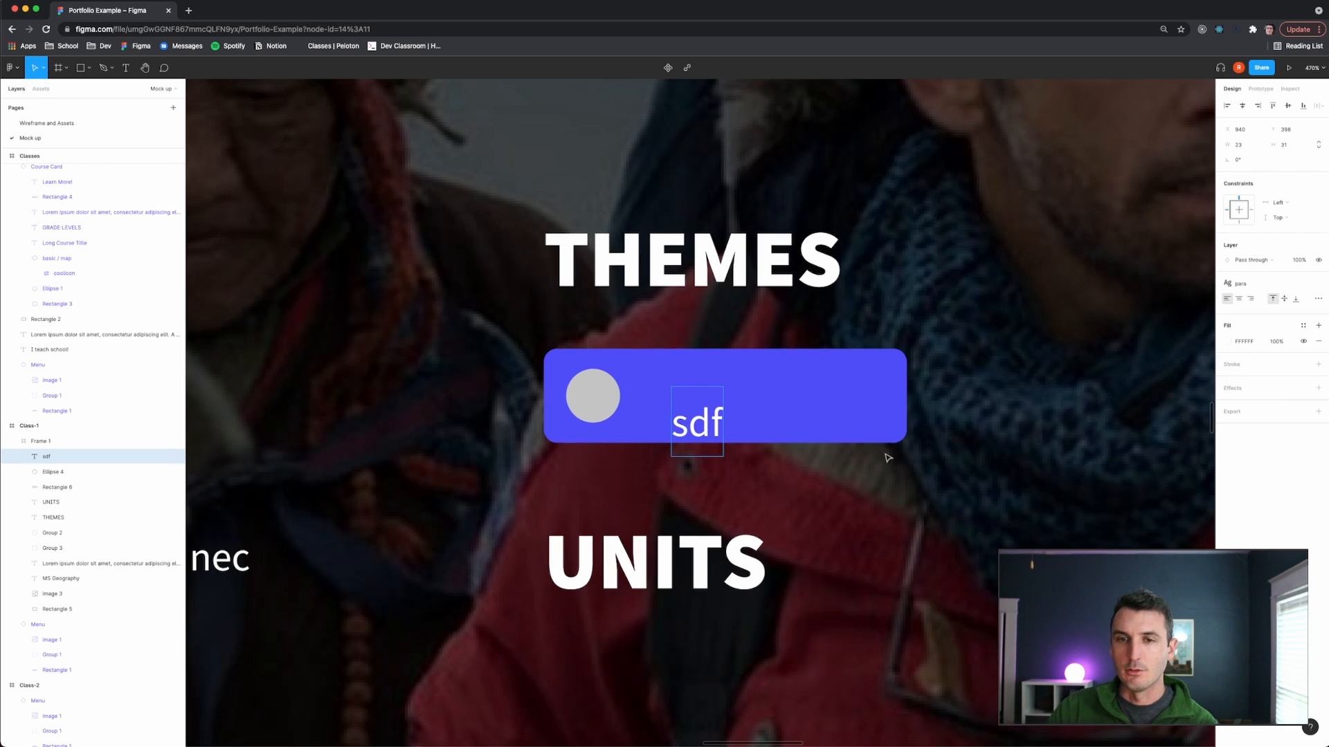
{"action": "key", "text": "Escape"}
{"action": "left_click_drag", "start_coordinate": [702, 434], "coordinate": [689, 410]}
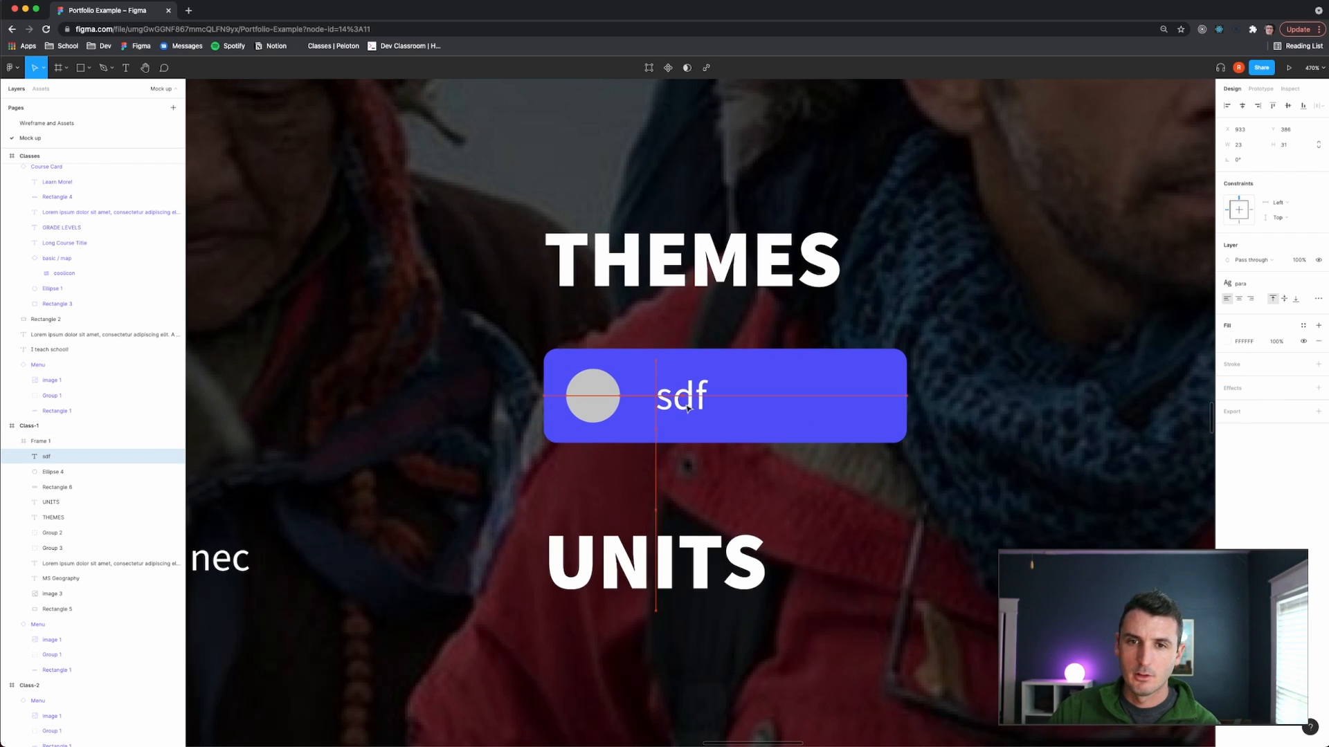
Replace the placeholder text in the blue rectangle with A THEME!
{"action": "double_click", "coordinate": [685, 403]}
{"action": "type", "text": "t"}
{"action": "key", "text": "BackSpace"}
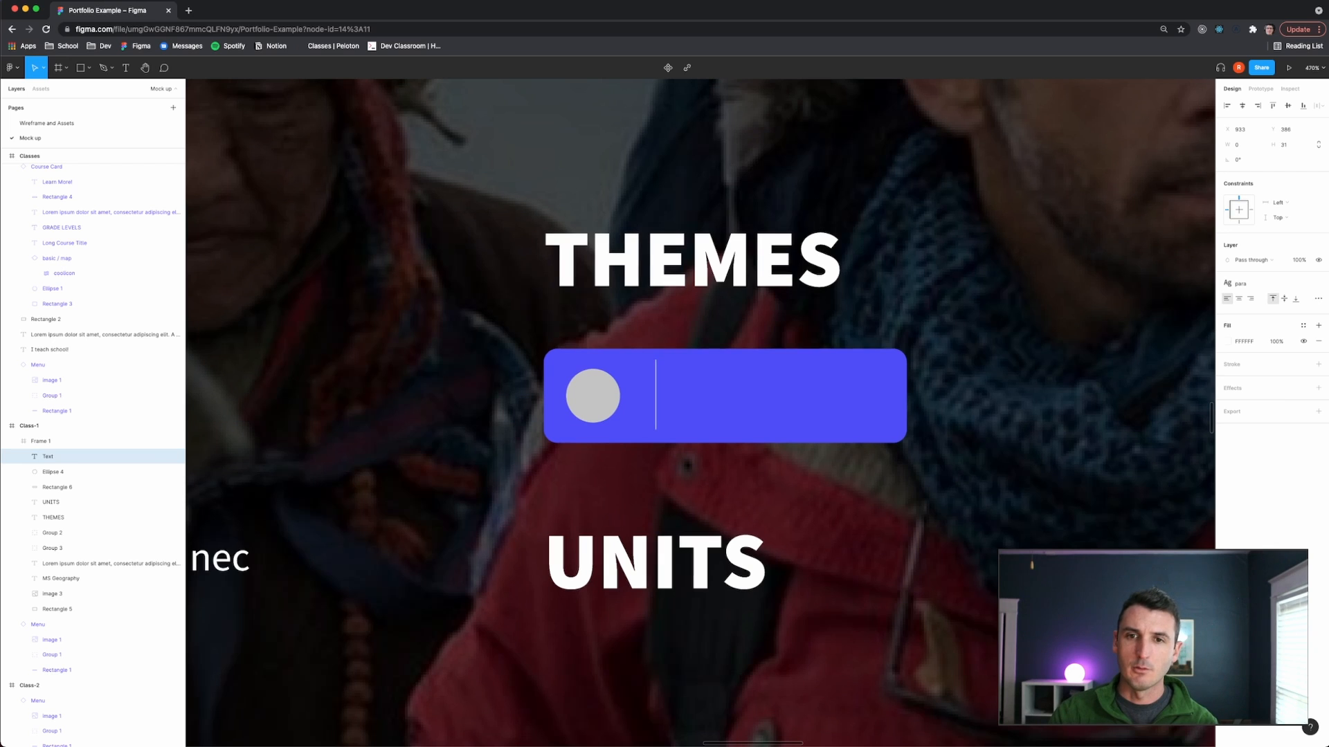
{"action": "type", "text": "a th"}
{"action": "key", "text": "BackSpace"}
{"action": "key", "text": "BackSpace"}
{"action": "key", "text": "BackSpace"}
{"action": "key", "text": "BackSpace"}
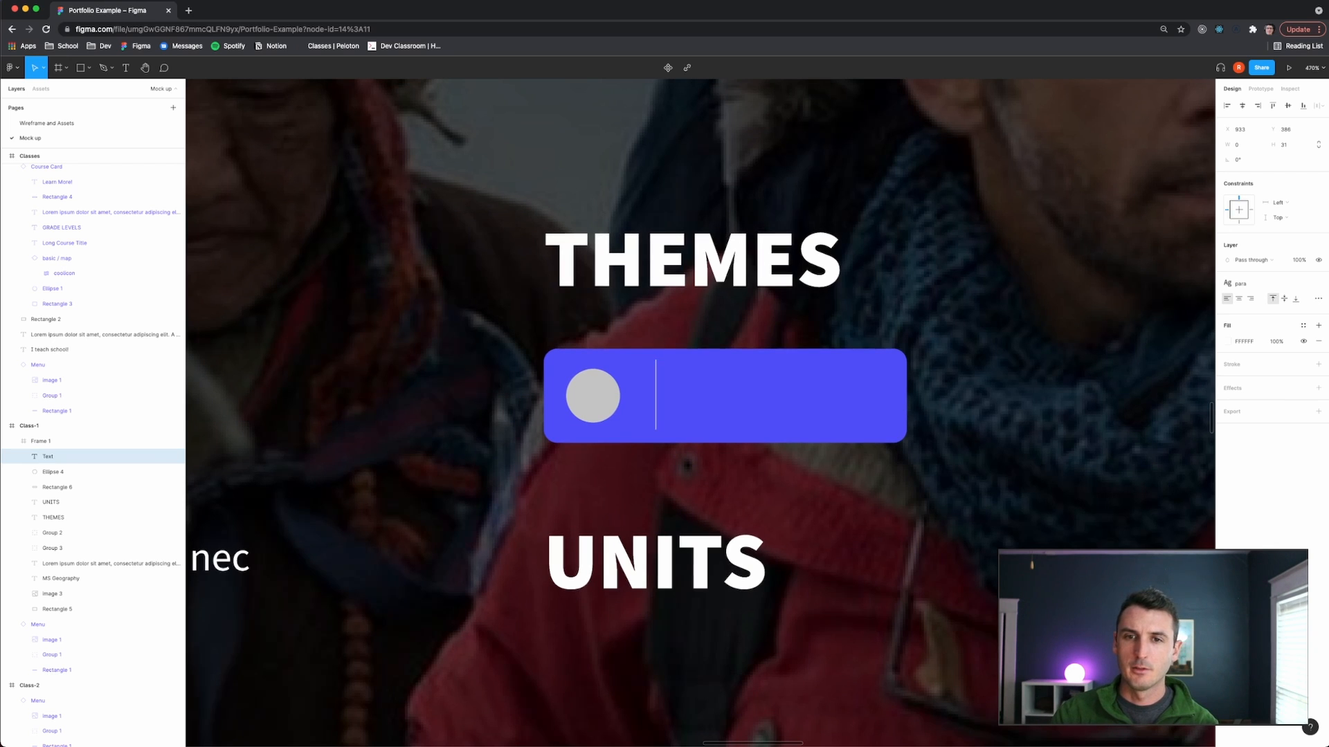
{"action": "type", "text": "A THEME!"}
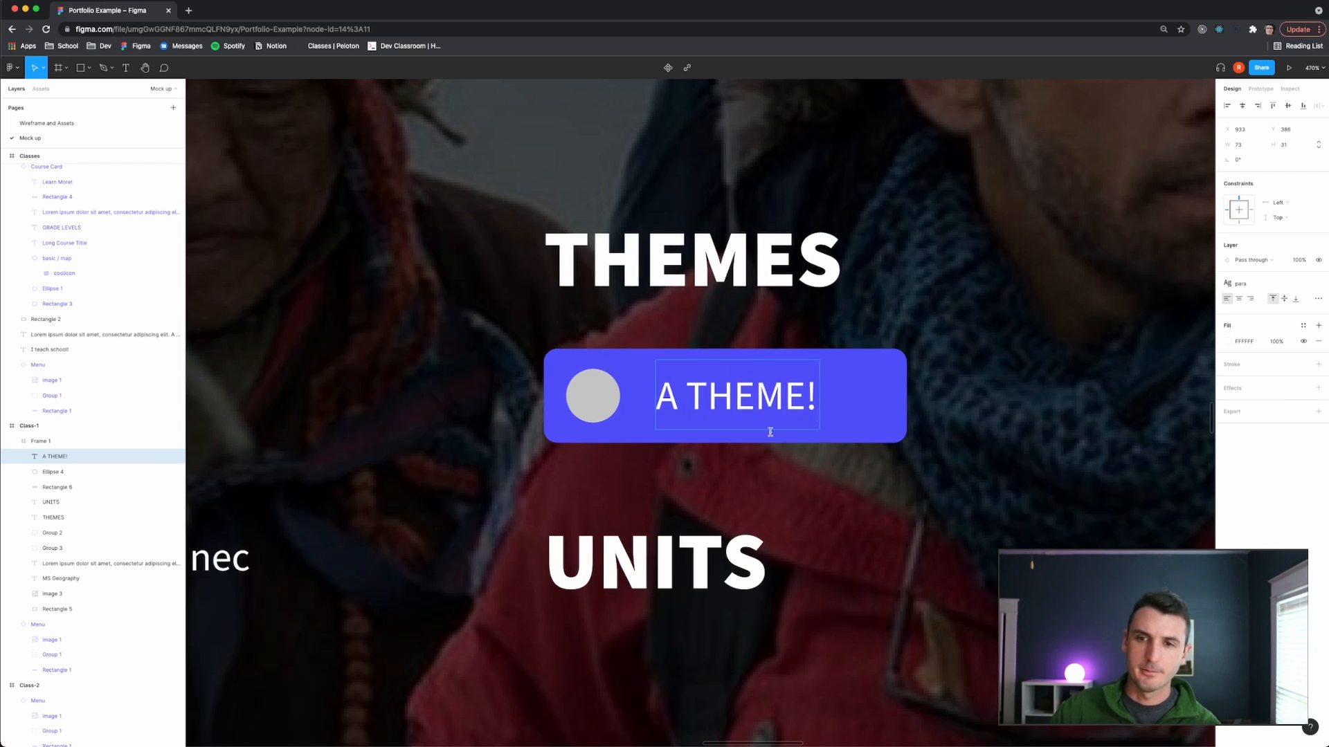
{"action": "key", "text": "Escape"}
Shift the A THEME! label and the gray circle slightly to the right inside the blue rectangle, keeping both vertically centered.
{"action": "left_click", "coordinate": [610, 412], "text": "shift"}
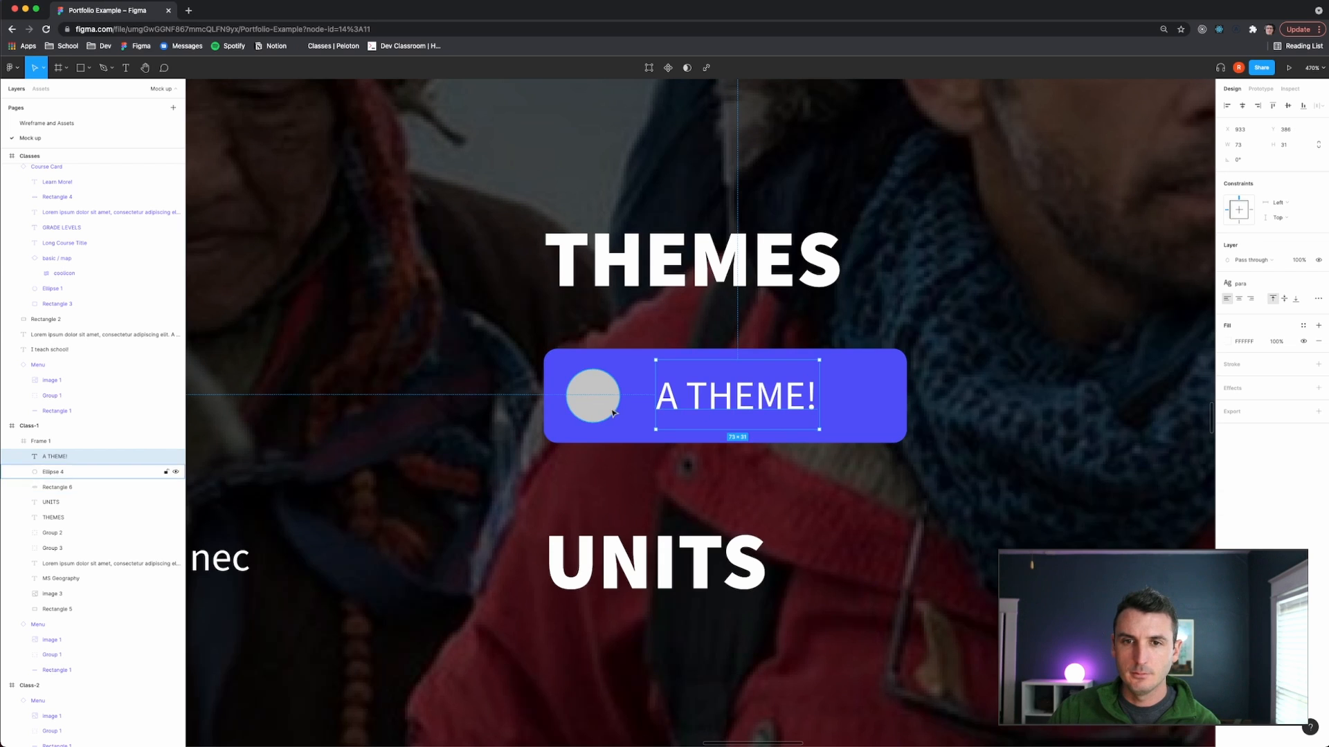
{"action": "left_click", "coordinate": [729, 393]}
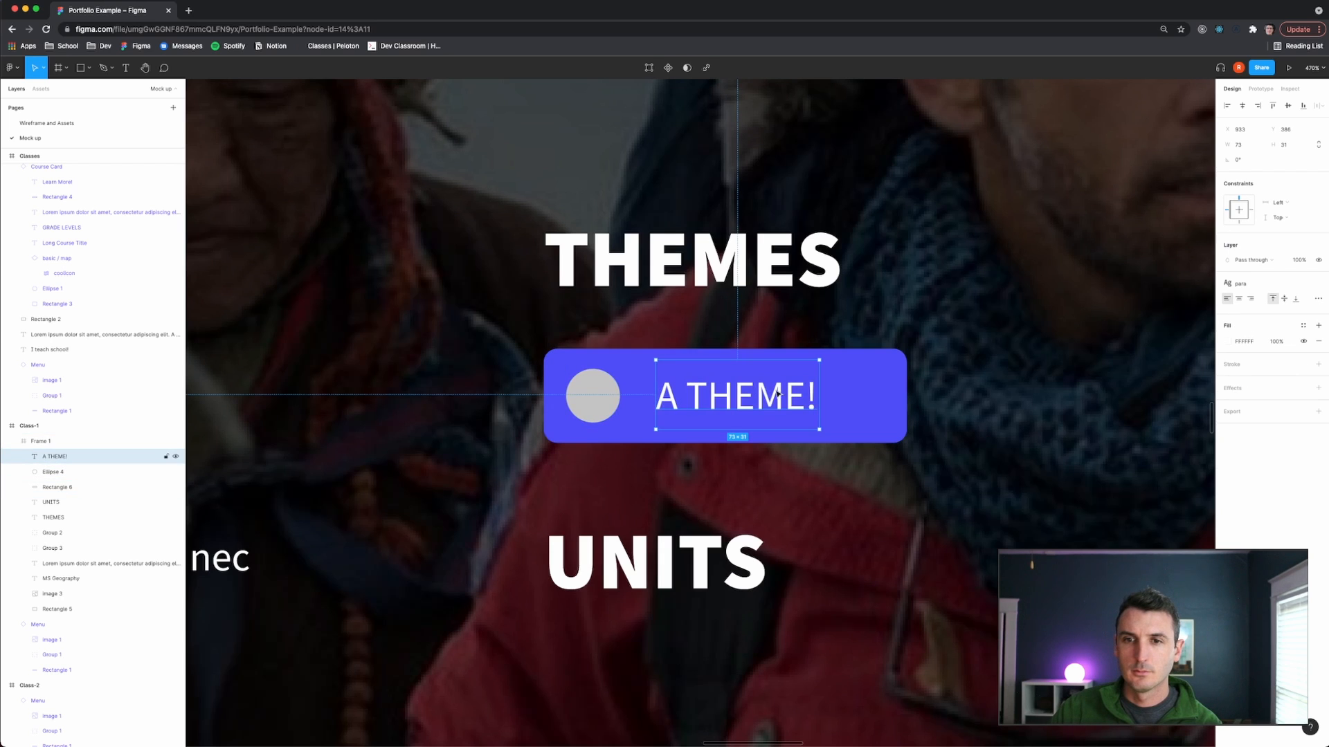
{"action": "left_click_drag", "start_coordinate": [755, 396], "coordinate": [763, 401]}
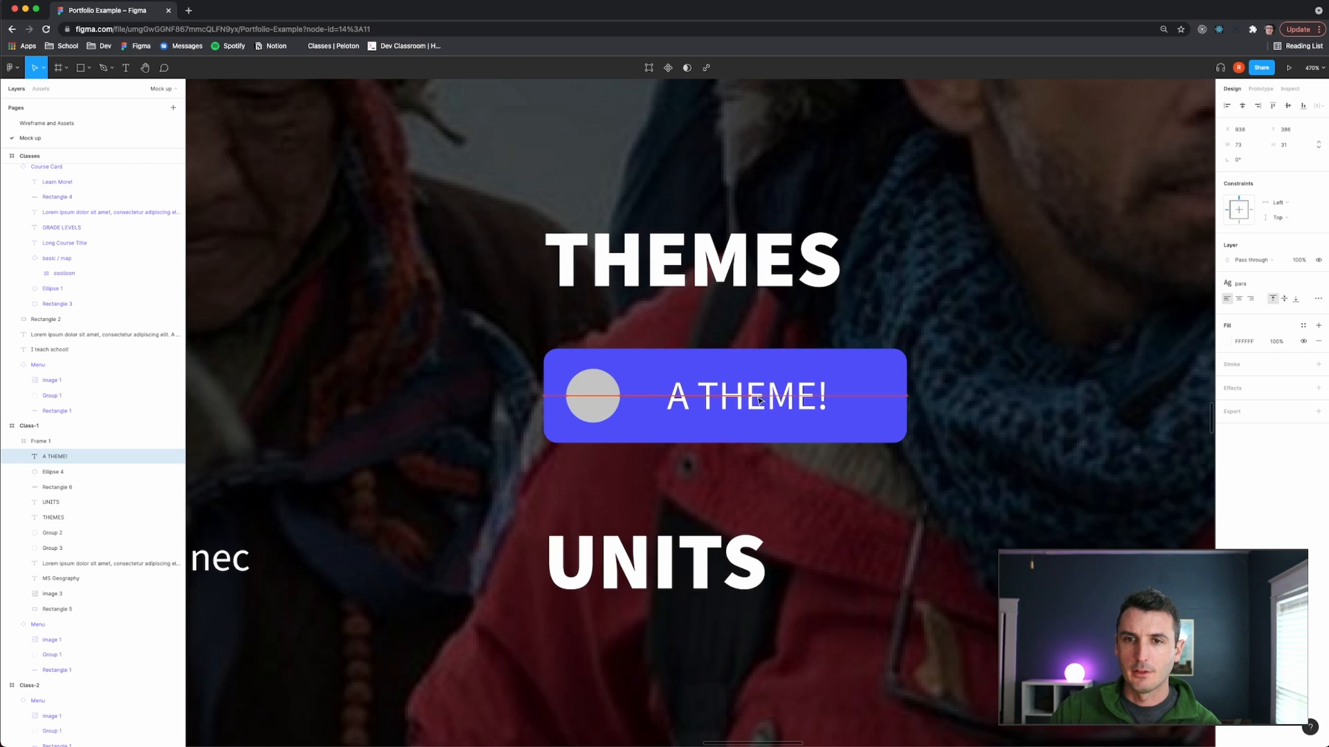
{"action": "left_click", "coordinate": [592, 412]}
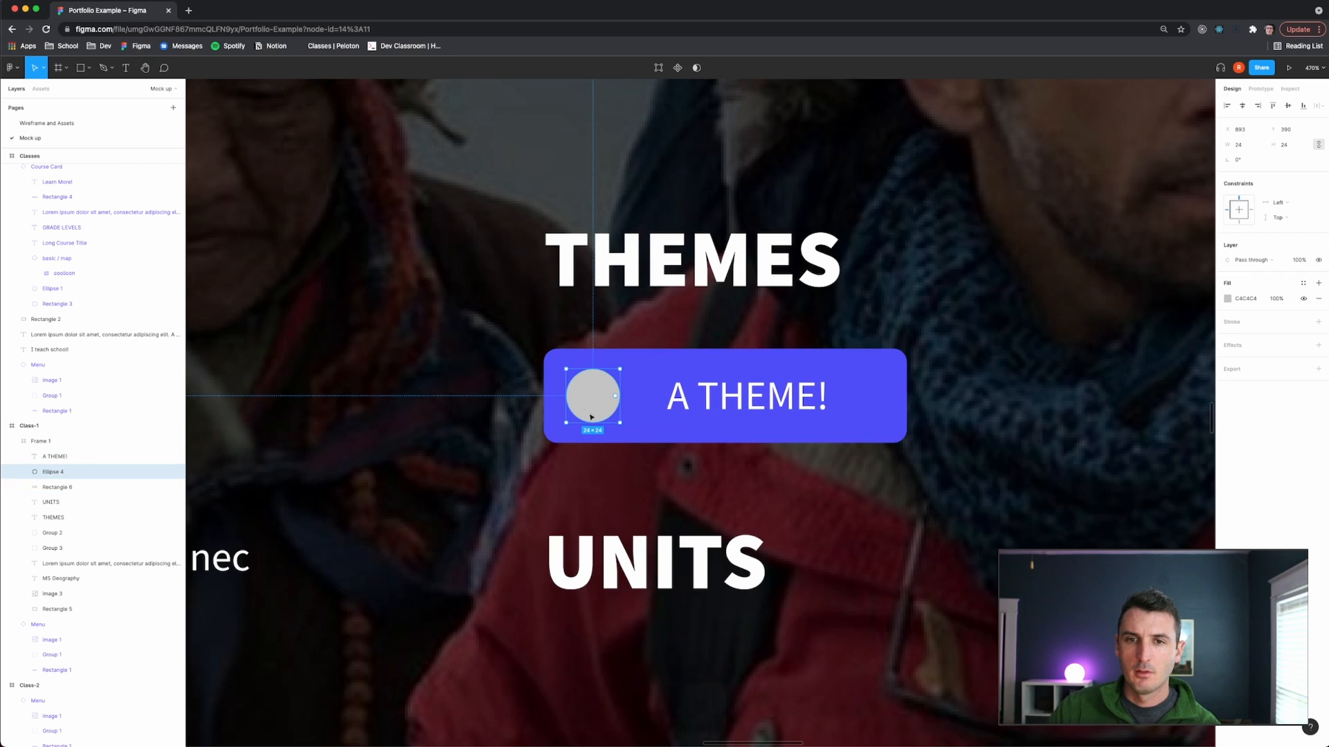
{"action": "left_click_drag", "start_coordinate": [592, 405], "coordinate": [600, 404]}
{"action": "left_click", "coordinate": [753, 401]}
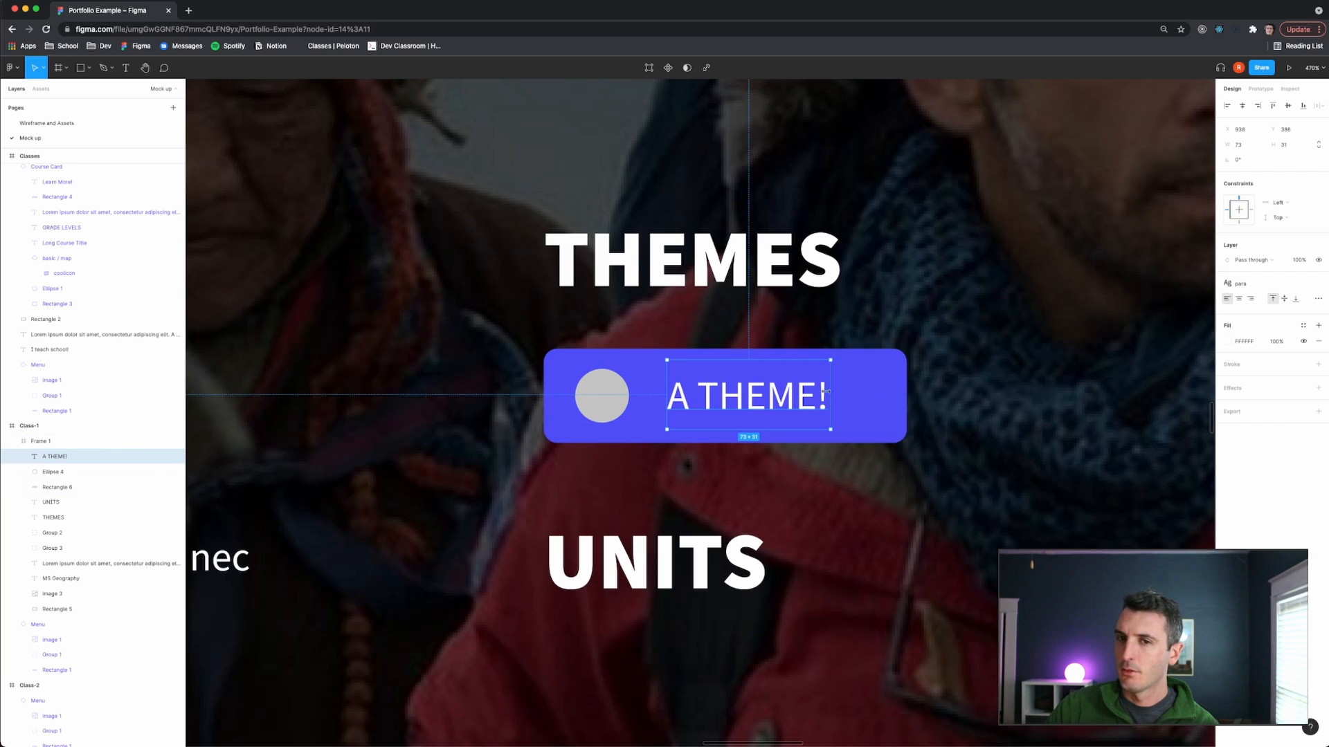
Shift the A THEME! label slightly toward the circle, then detach its para style and set its font size to 12.
{"action": "left_click_drag", "start_coordinate": [777, 400], "coordinate": [766, 400]}
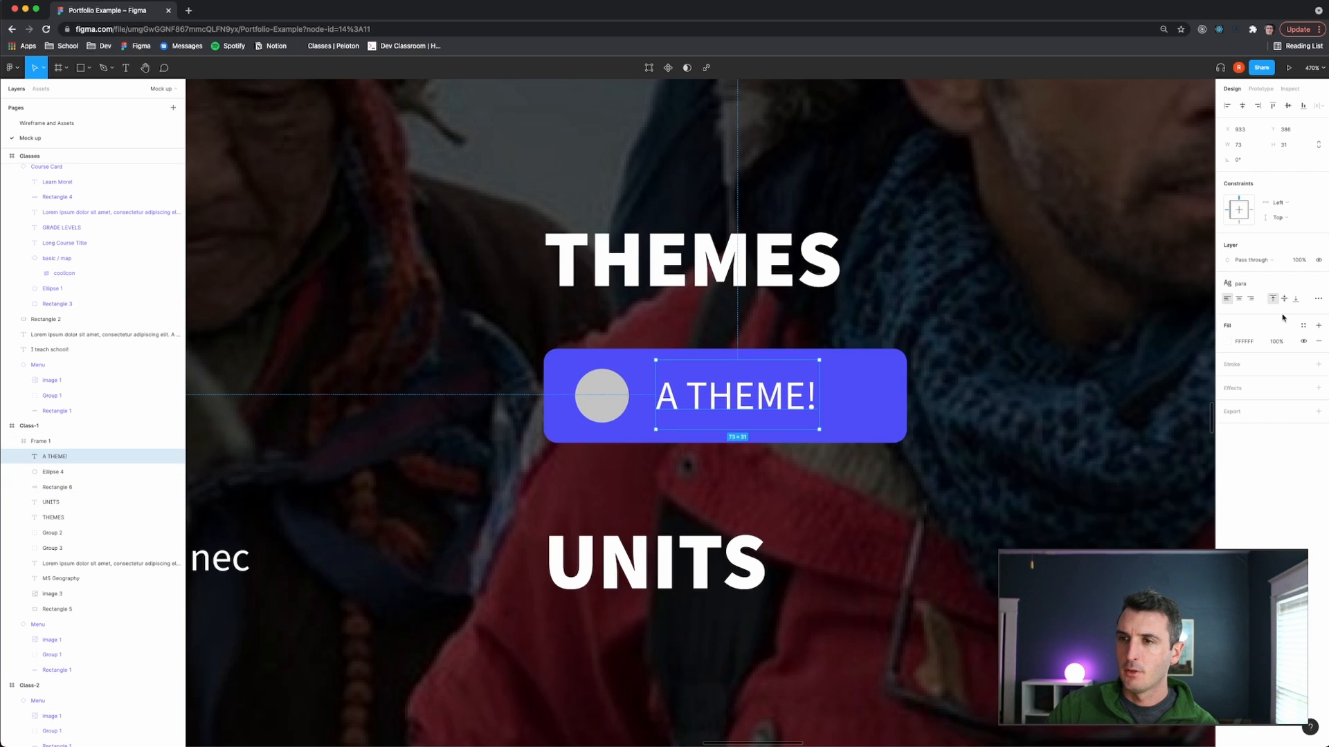
{"action": "left_click", "coordinate": [1319, 283]}
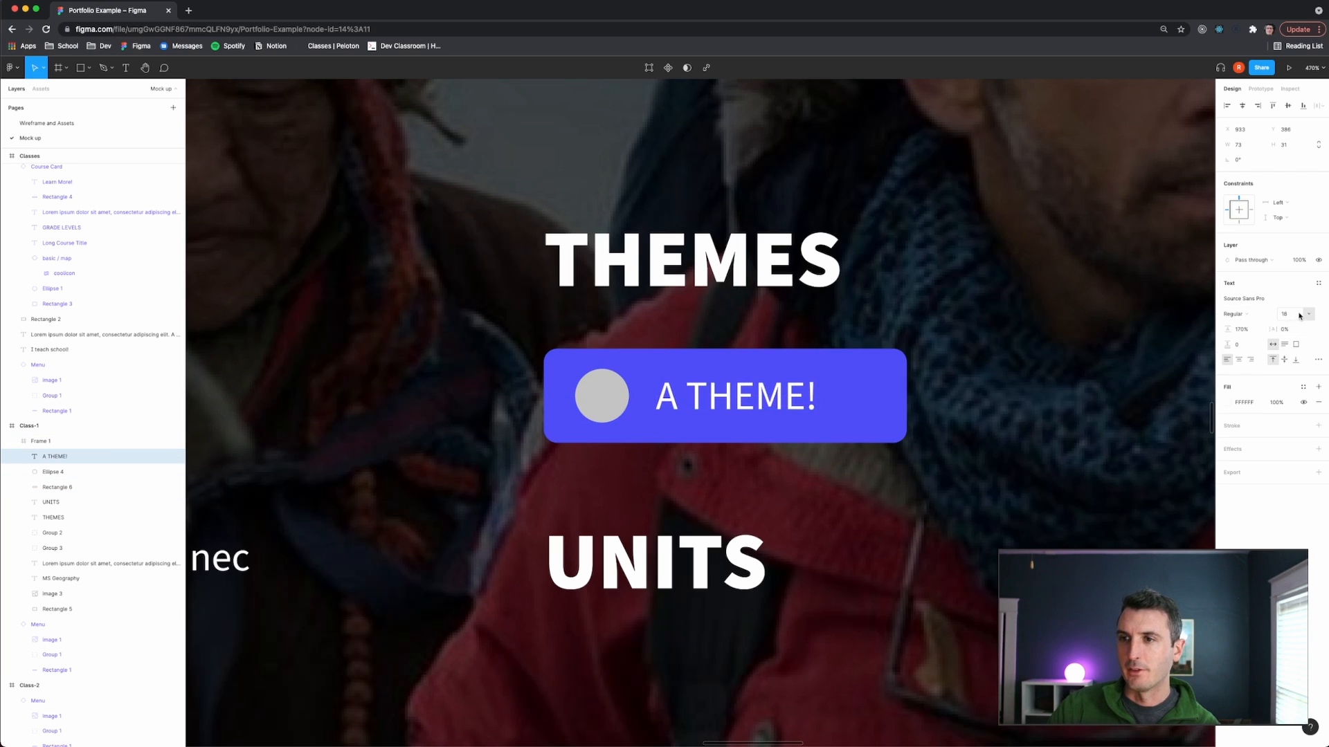
{"action": "left_click", "coordinate": [1307, 314]}
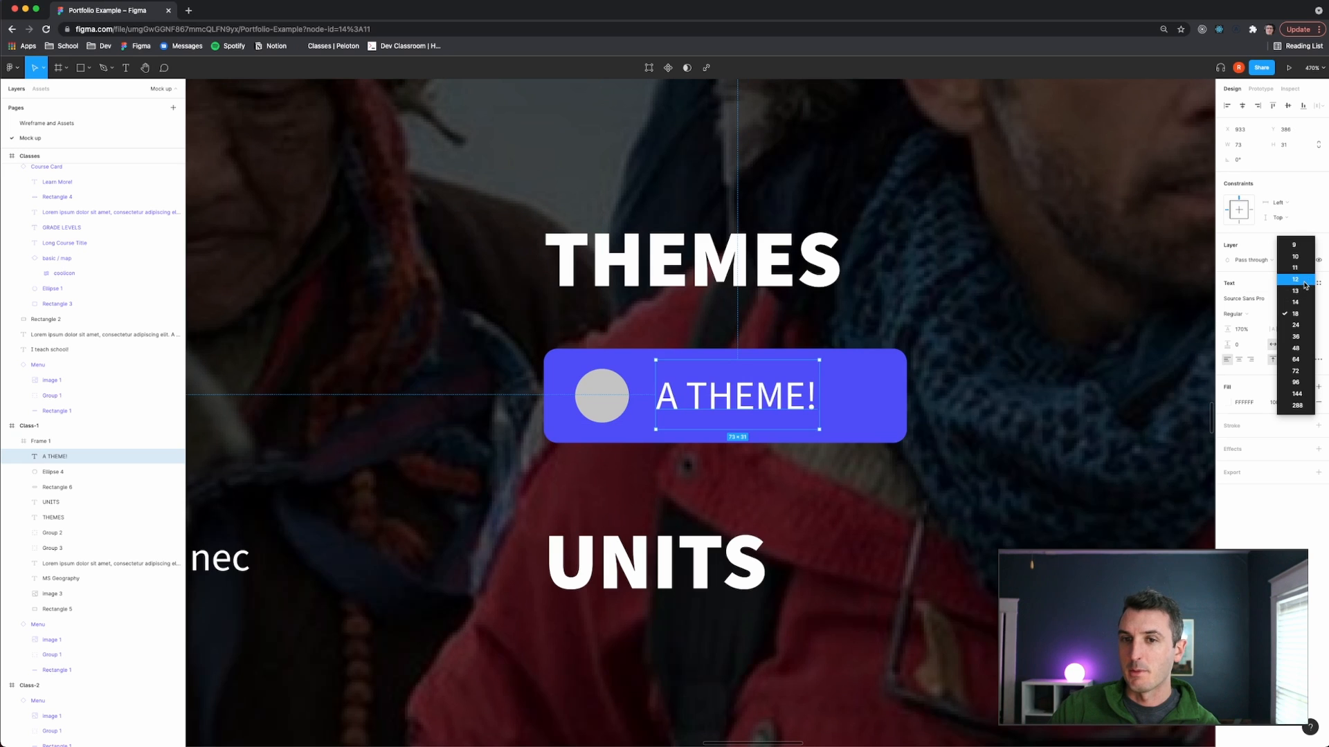
{"action": "left_click", "coordinate": [1305, 280]}
Re-center the A THEME! label vertically in the blue rectangle, level with the gray circle.
{"action": "left_click", "coordinate": [766, 385]}
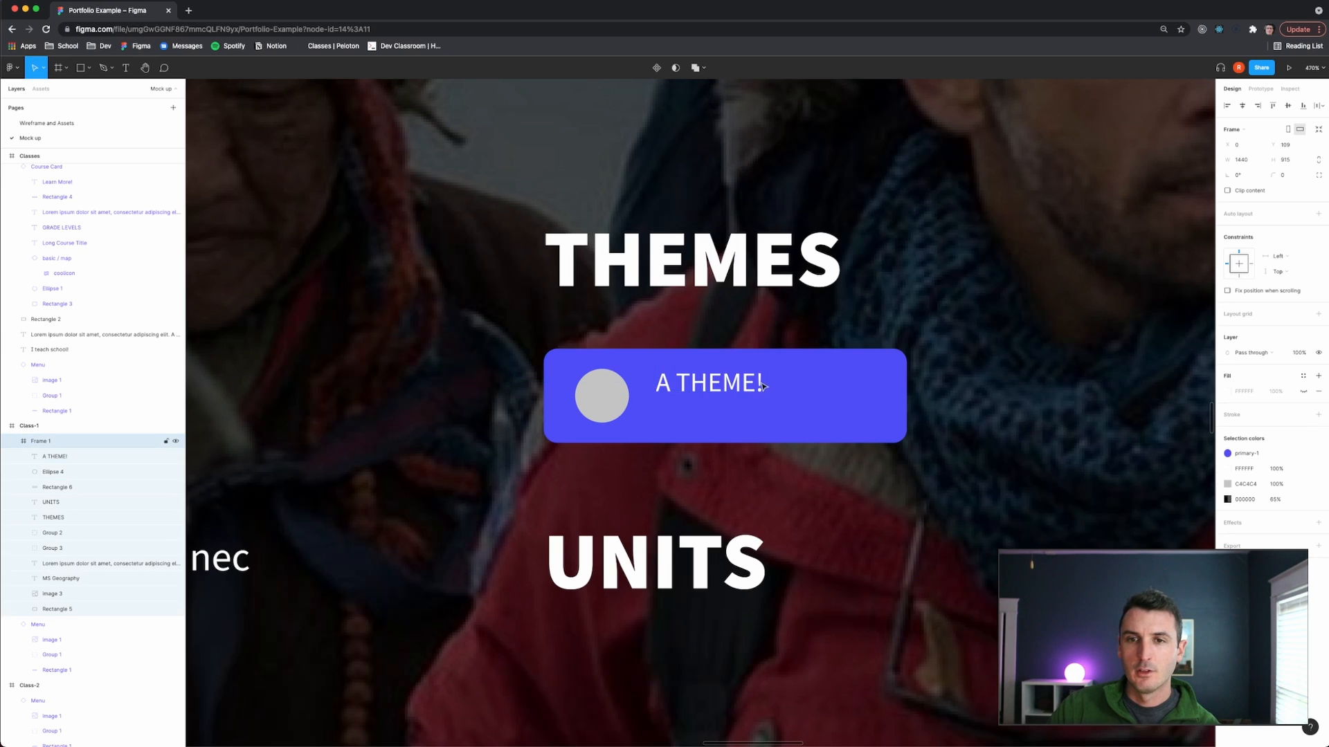
{"action": "left_click_drag", "start_coordinate": [720, 379], "coordinate": [727, 401]}
{"action": "key", "text": "Escape"}
Narrow the blue theme rectangle from its right edge so it fits more closely around the circle and label.
{"action": "scroll", "coordinate": [873, 486], "scroll_direction": "down", "scroll_amount": 10}
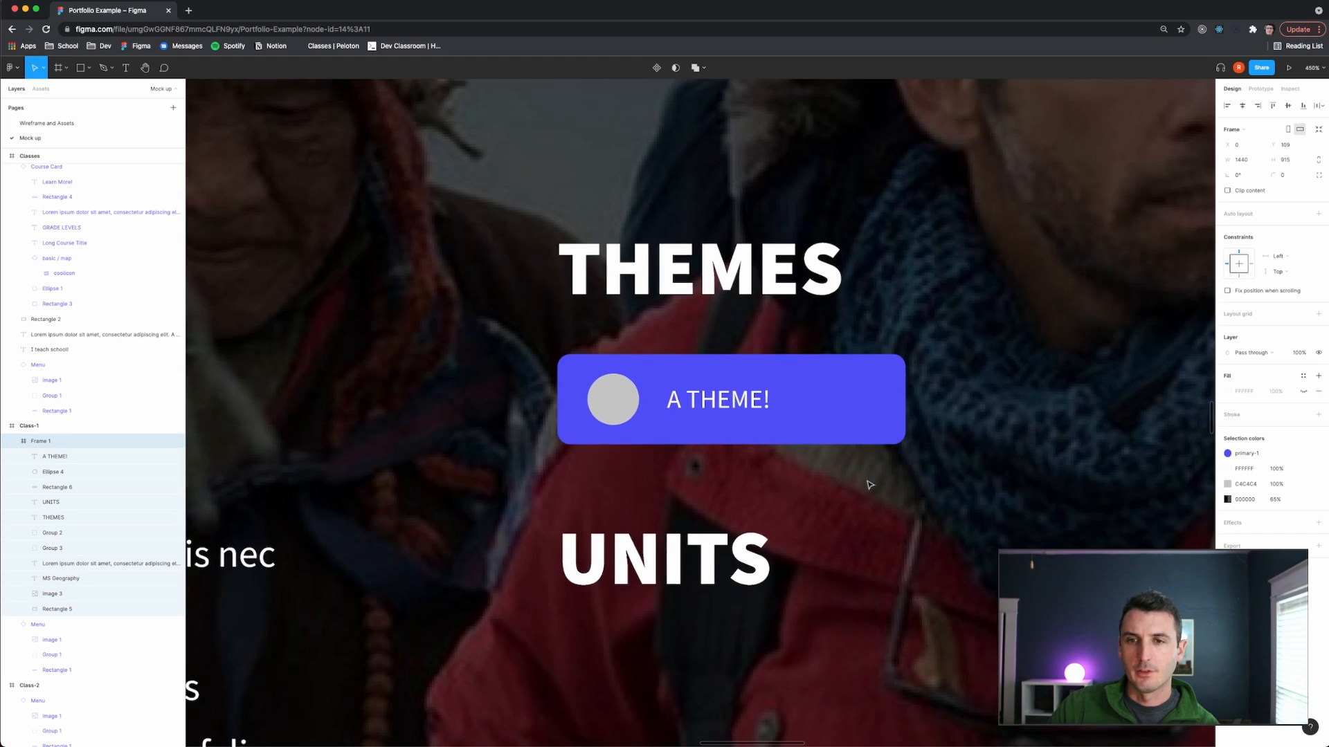
{"action": "scroll", "coordinate": [871, 484], "scroll_direction": "up", "scroll_amount": 5}
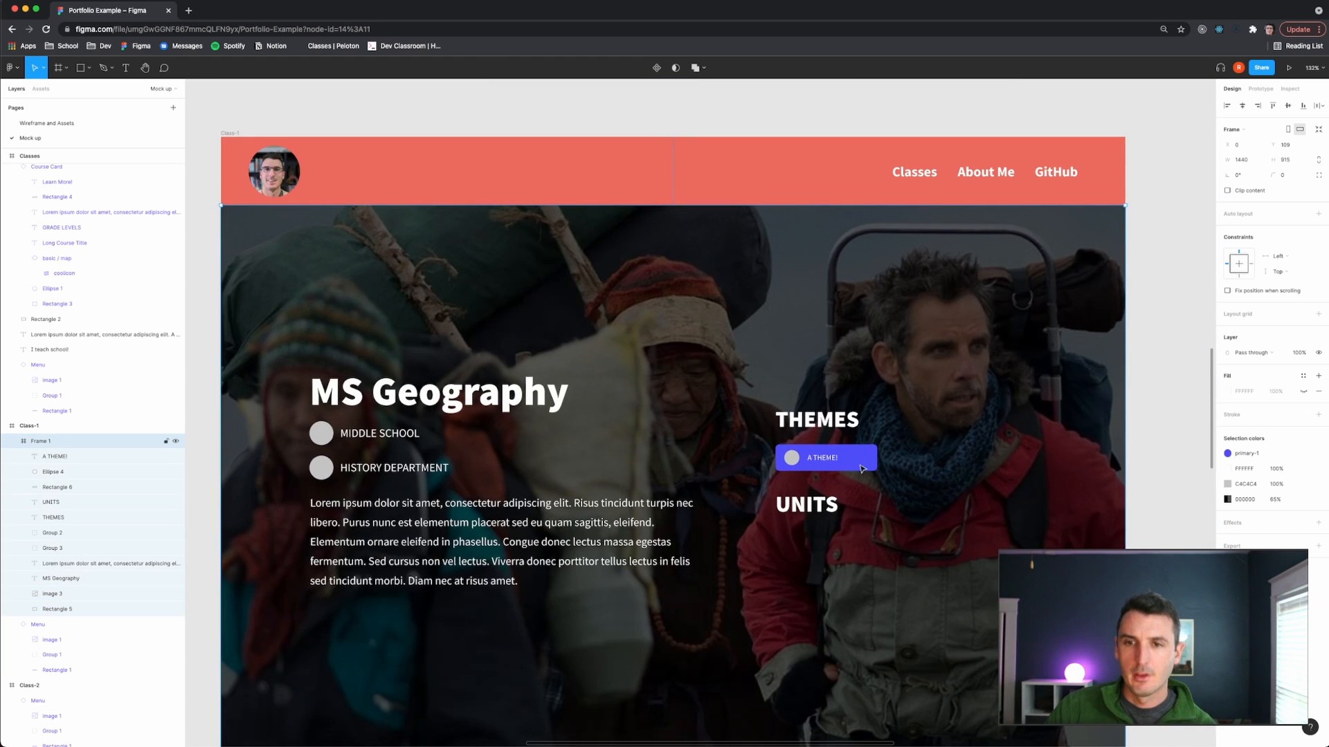
{"action": "left_click", "coordinate": [852, 455]}
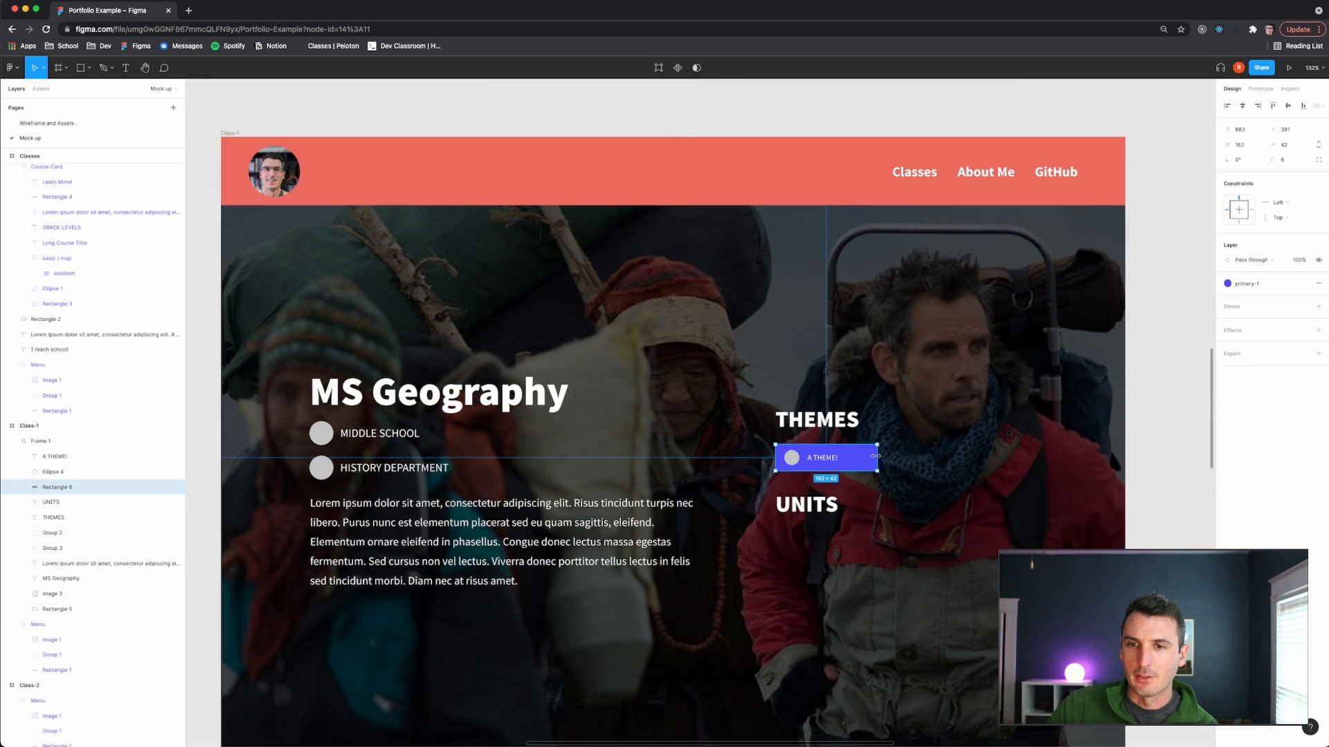
{"action": "left_click_drag", "start_coordinate": [875, 456], "coordinate": [854, 456]}
{"action": "left_click", "coordinate": [911, 469]}
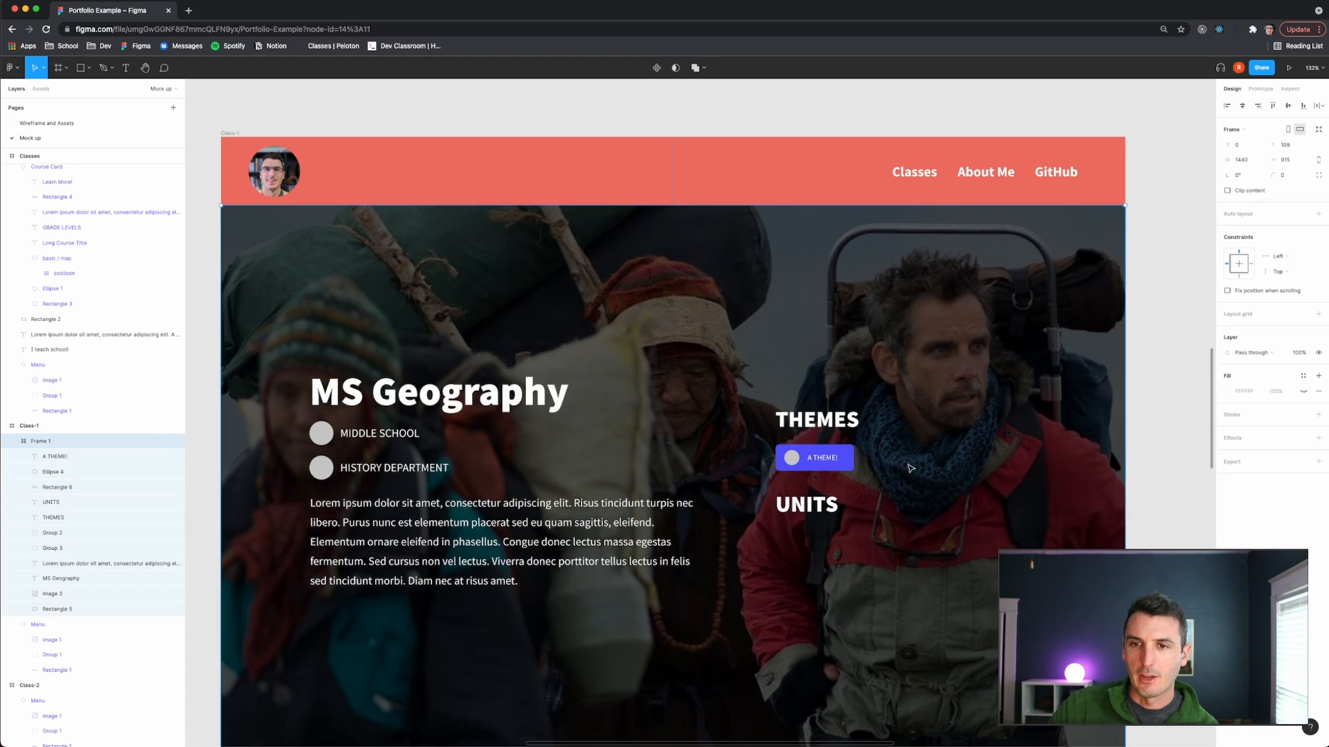
Replace the A THEME! label in the blue badge with First Theme.
{"action": "scroll", "coordinate": [911, 468], "scroll_direction": "right", "scroll_amount": 3}
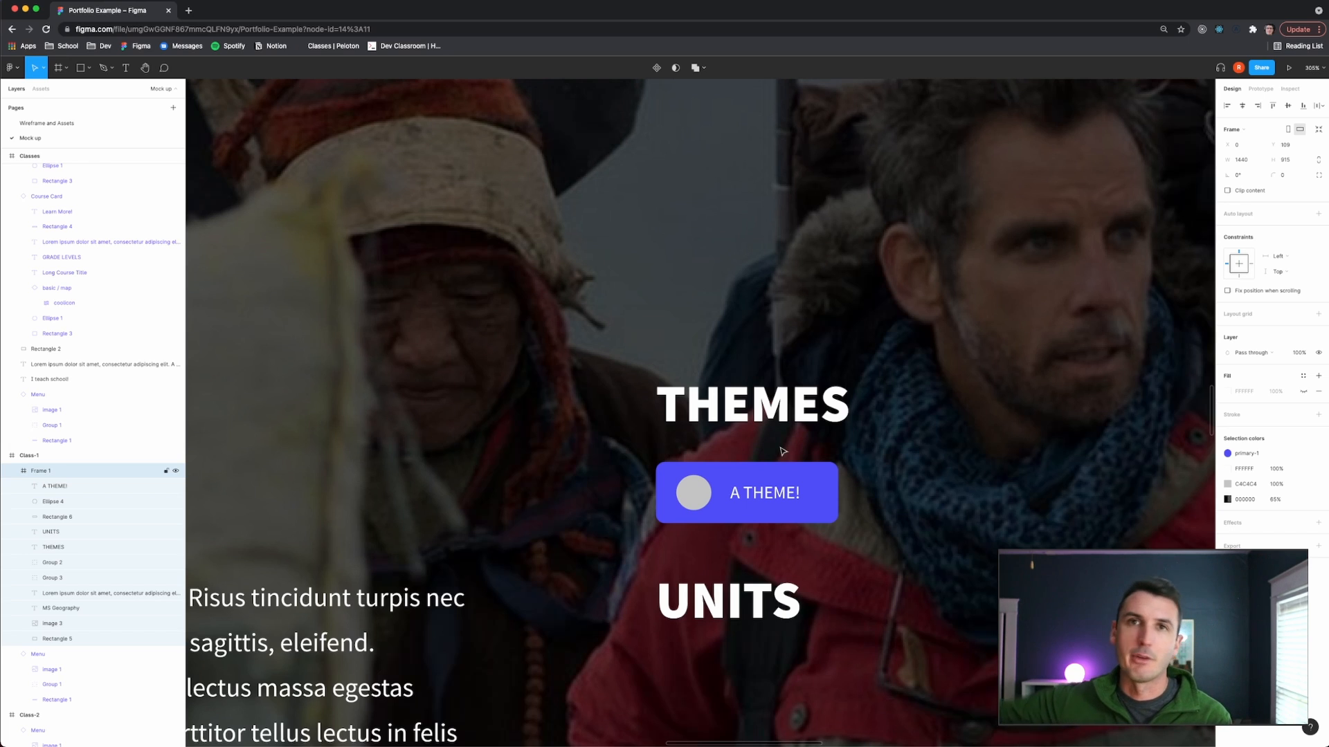
{"action": "double_click", "coordinate": [759, 492]}
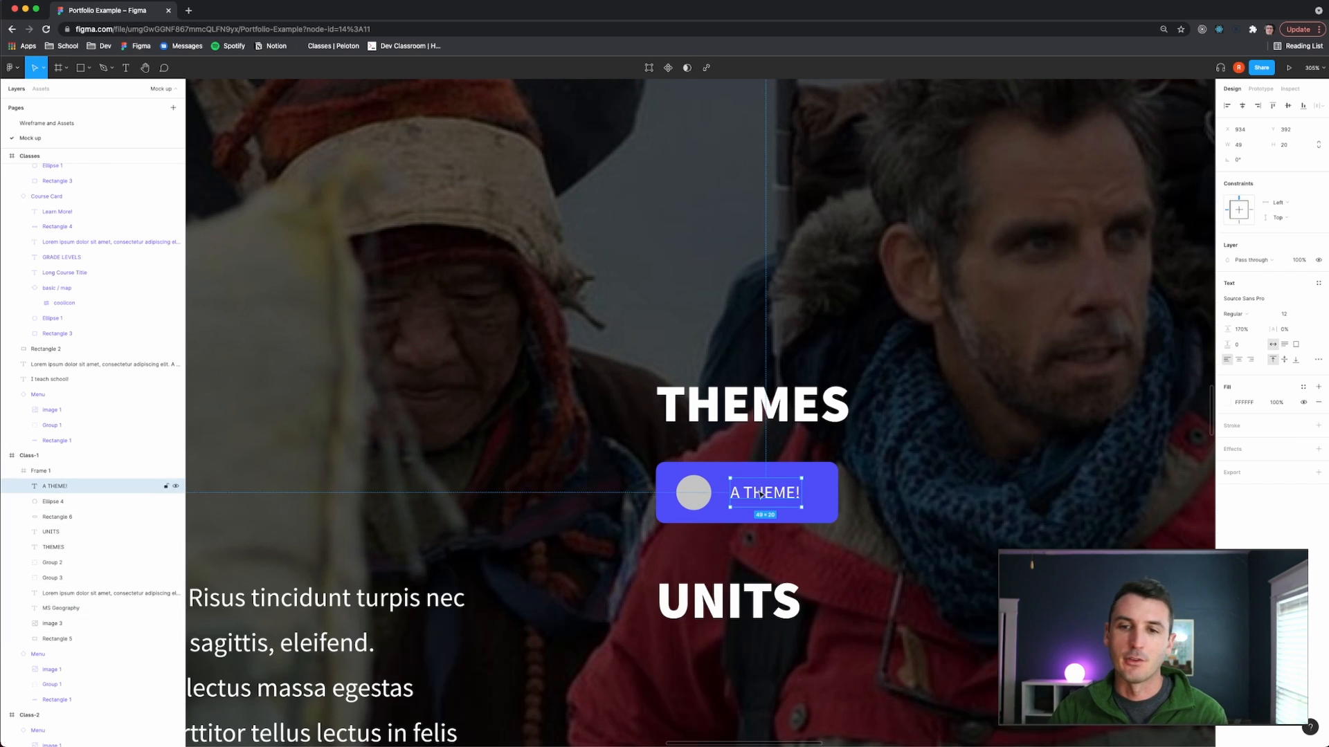
{"action": "double_click", "coordinate": [759, 493]}
{"action": "type", "text": "First Theme"}
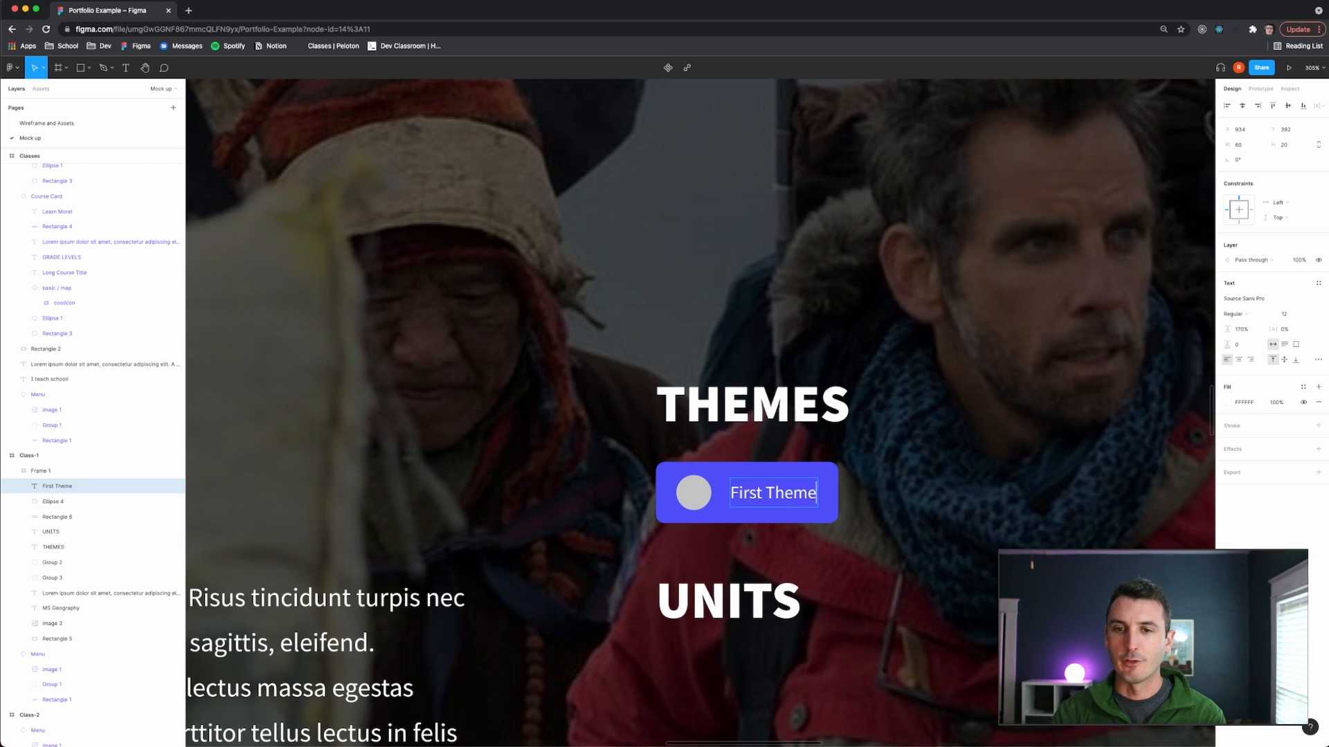
{"action": "key", "text": "Escape"}
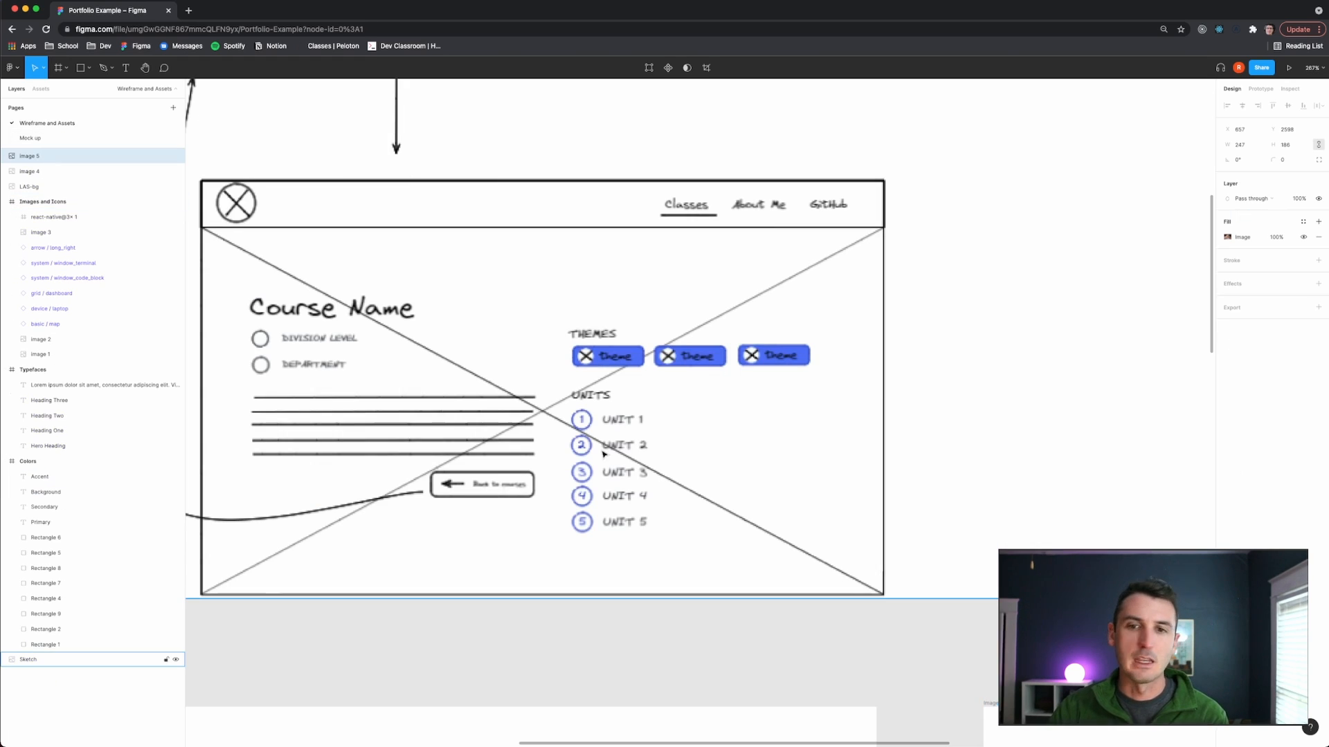
Copy the grid / dashboard icon from the Wireframe and Assets page and paste it over the theme badge on the Mock up page.
{"action": "left_click", "coordinate": [47, 124]}
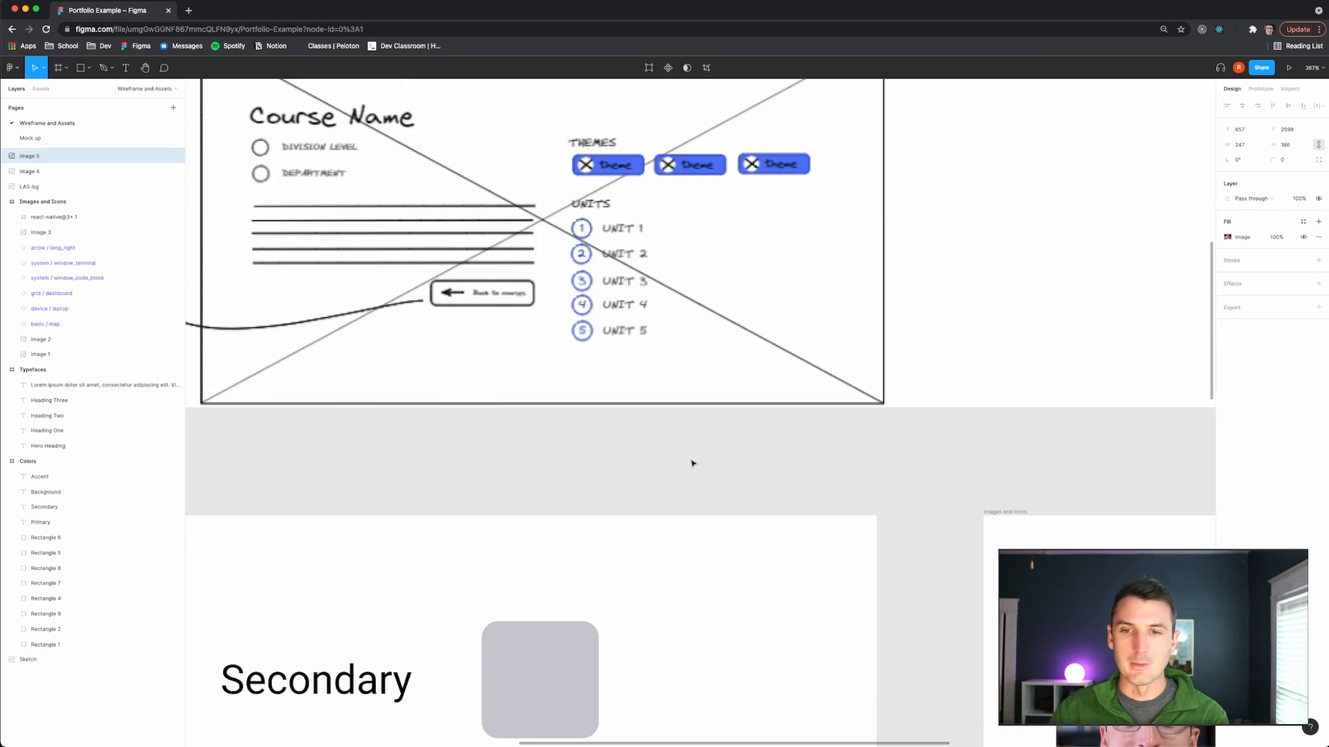
{"action": "scroll", "coordinate": [692, 463], "scroll_direction": "down", "scroll_amount": 10}
{"action": "scroll", "coordinate": [821, 552], "scroll_direction": "up", "scroll_amount": 6}
{"action": "left_click", "coordinate": [866, 527]}
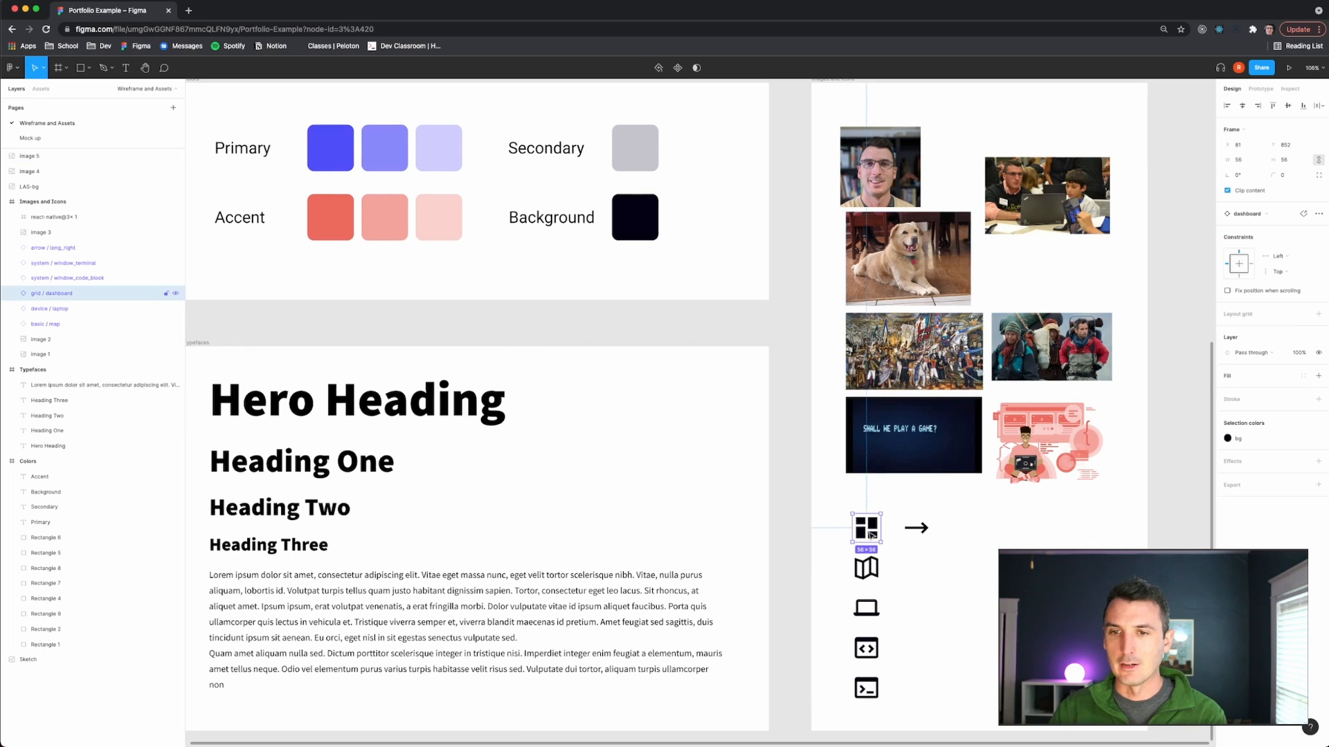
{"action": "left_click", "coordinate": [30, 138]}
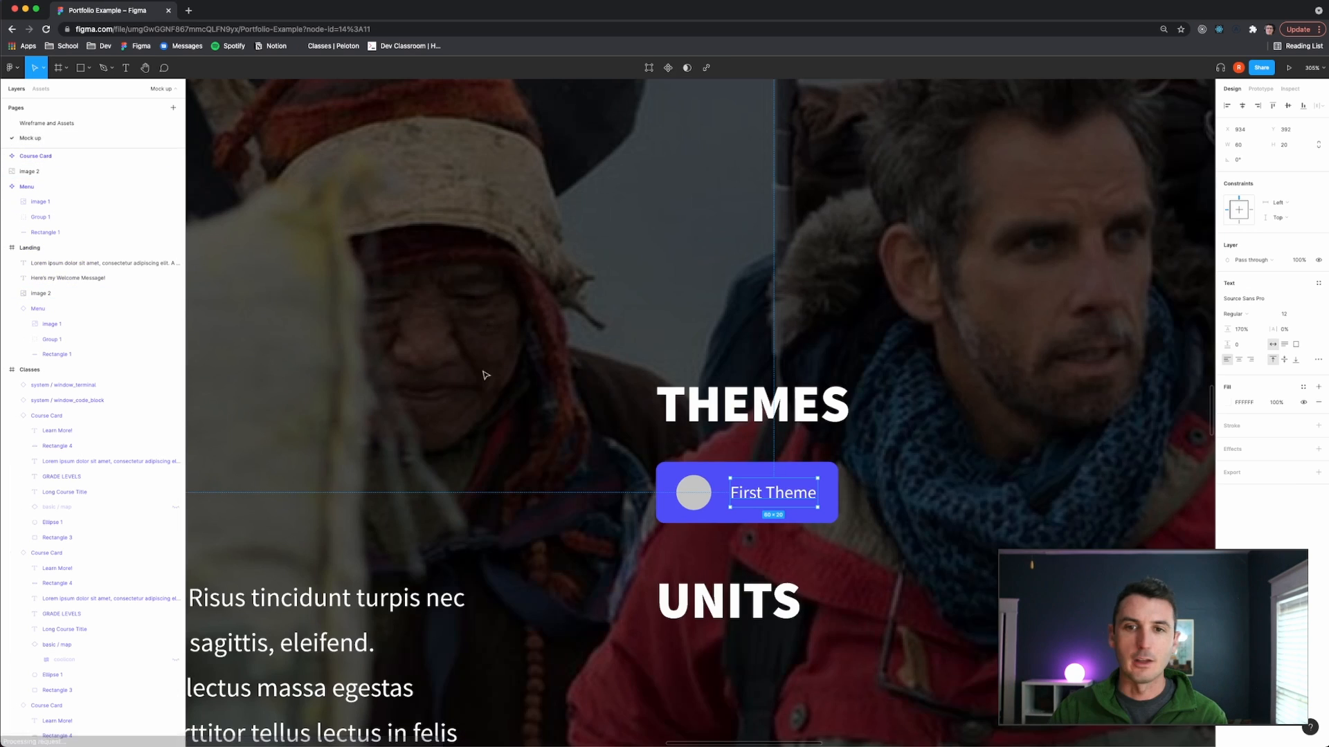
{"action": "scroll", "coordinate": [712, 515], "scroll_direction": "up", "scroll_amount": 5}
{"action": "left_click", "coordinate": [652, 433]}
{"action": "key", "text": "ctrl+v"}
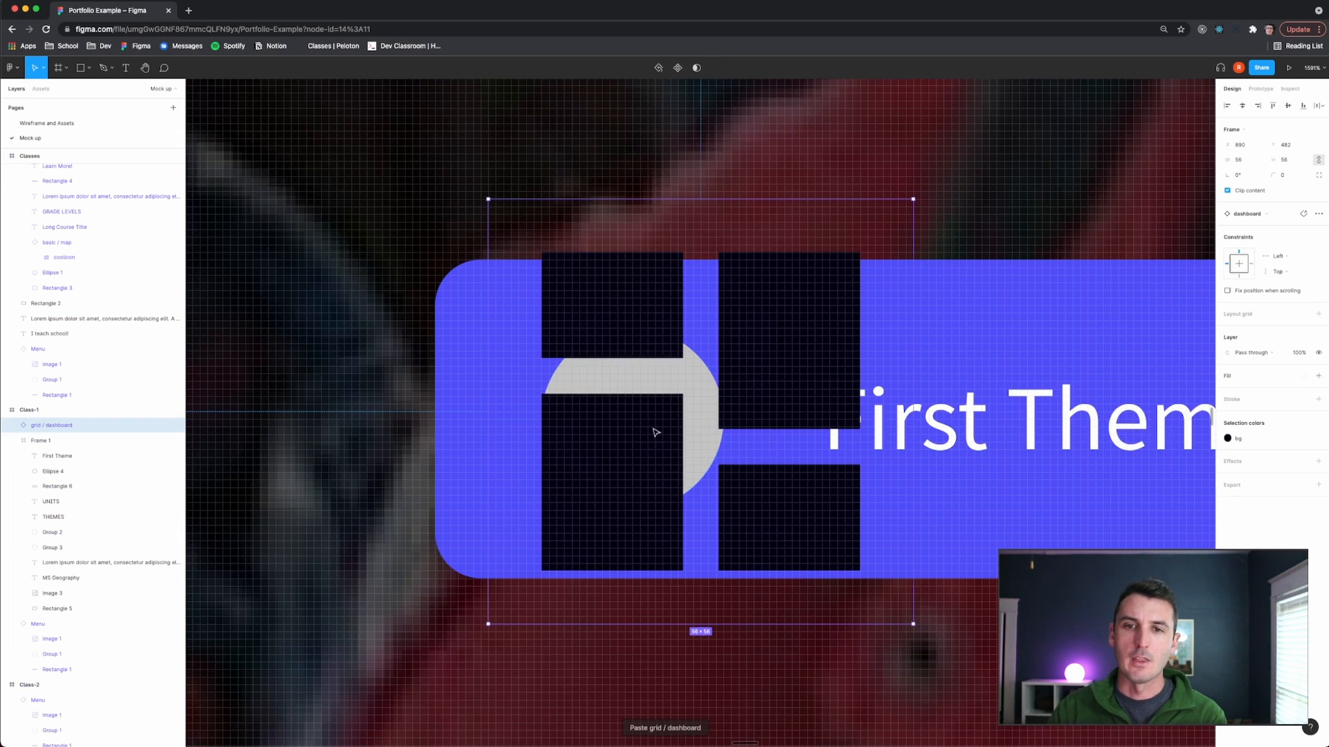
Try the dashboard icon at 22 × 22 on the badge's gray circle.
{"action": "left_click", "coordinate": [1239, 161]}
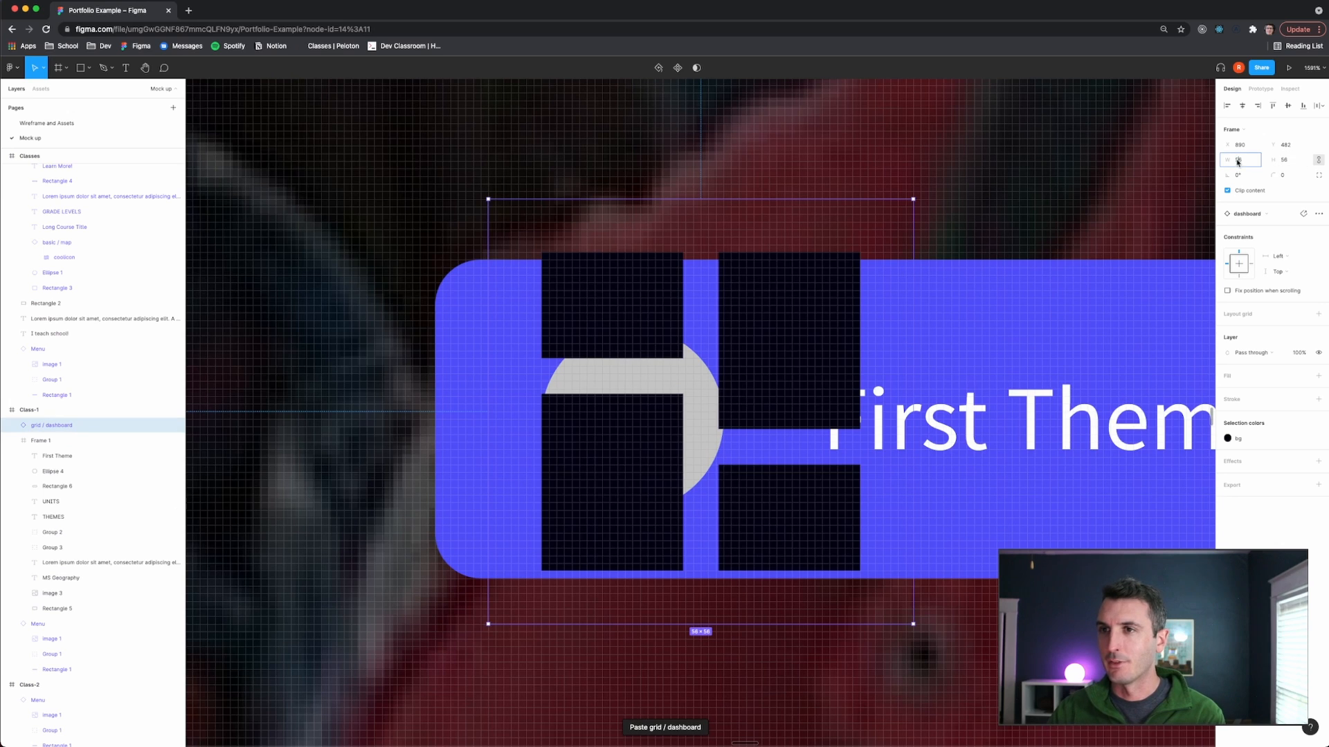
{"action": "type", "text": "22"}
{"action": "key", "text": "Return"}
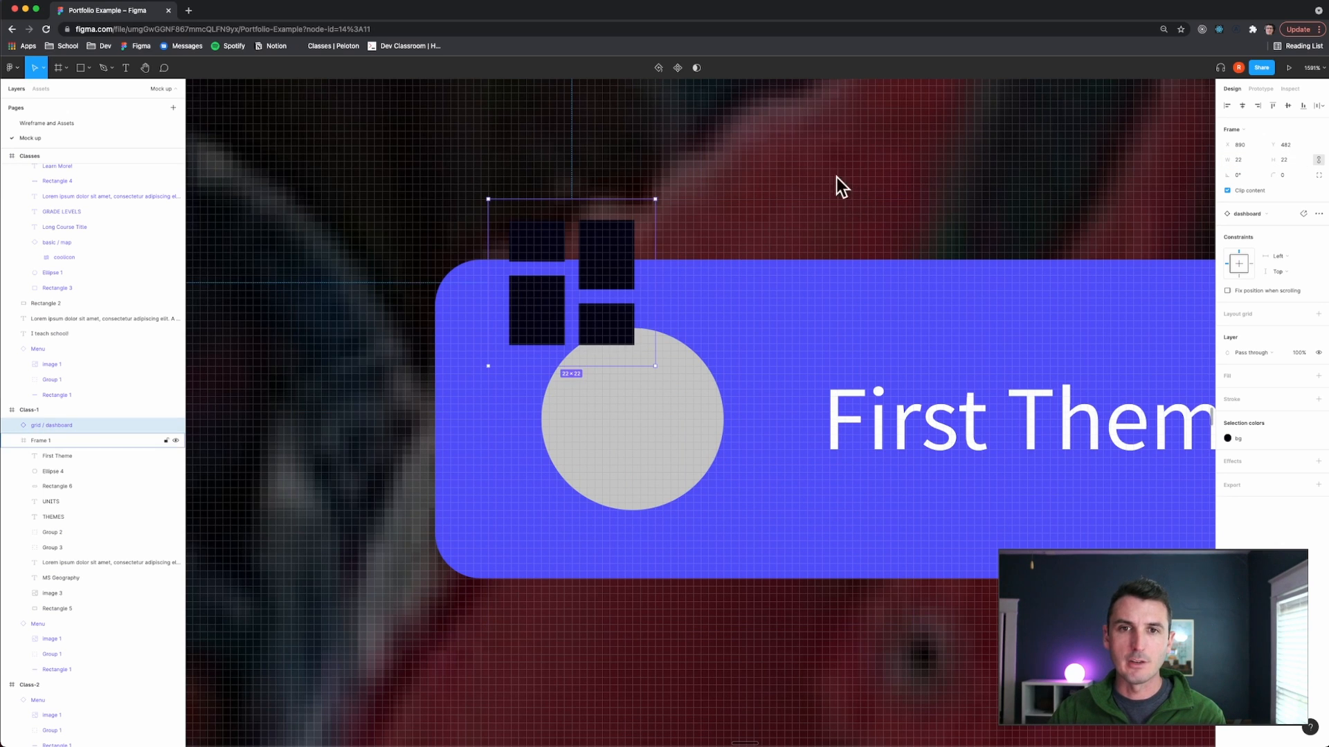
{"action": "left_click_drag", "start_coordinate": [599, 289], "coordinate": [653, 419]}
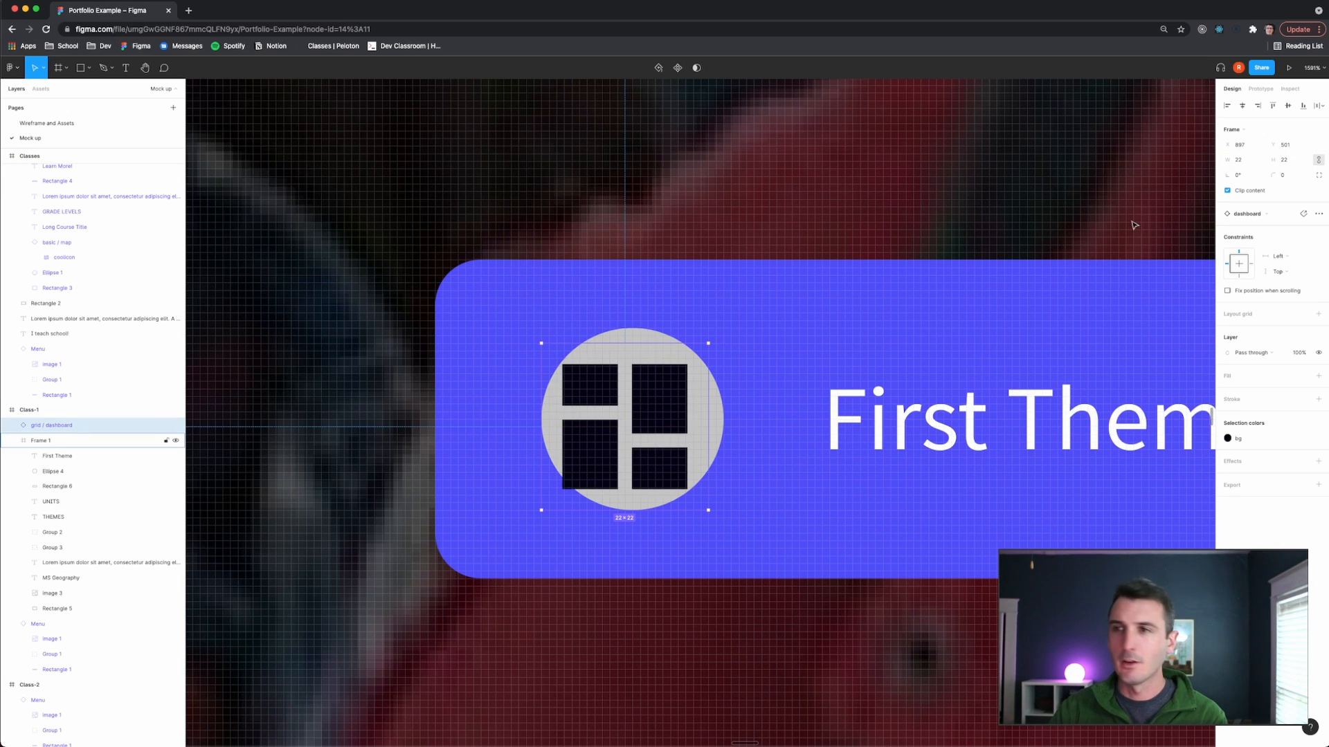
Reduce the dashboard icon to 12 × 12 and center it in the gray circle.
{"action": "left_click", "coordinate": [1239, 160]}
{"action": "key", "text": "Return"}
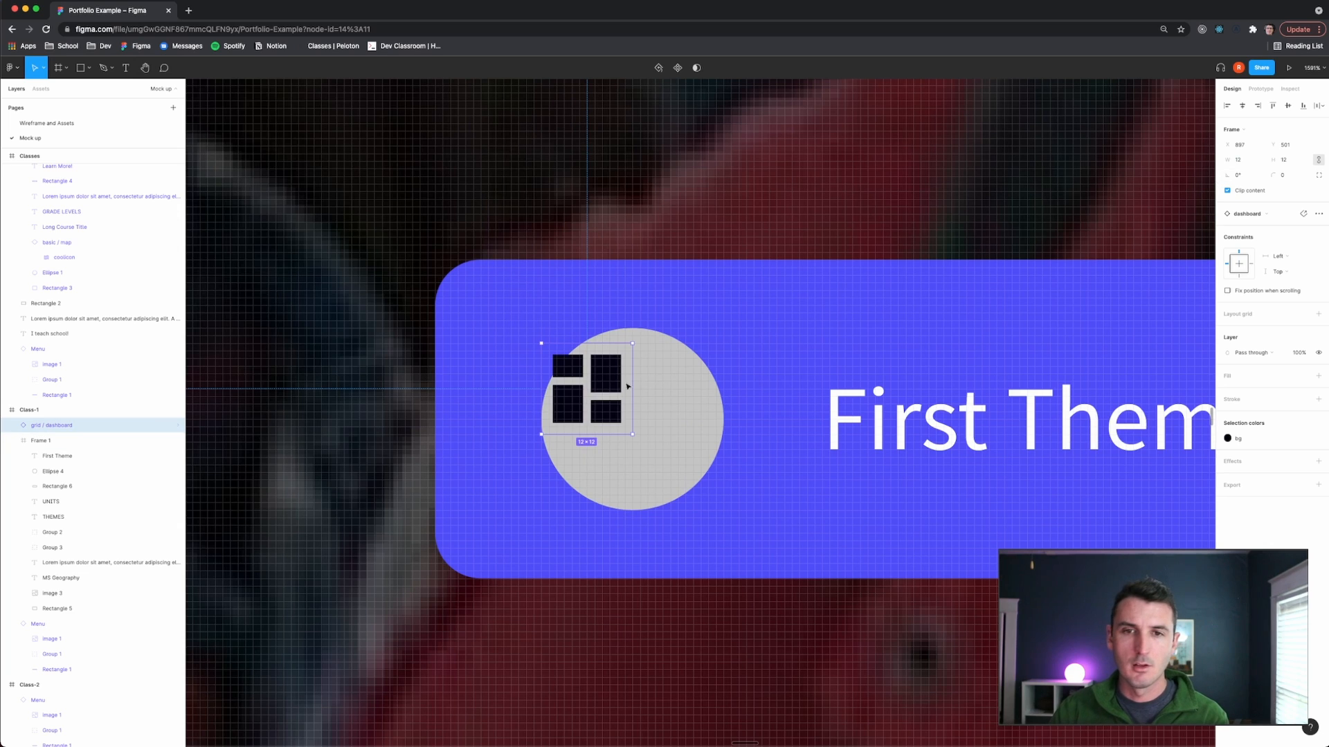
{"action": "left_click_drag", "start_coordinate": [595, 380], "coordinate": [642, 411]}
Set the dashboard icon's size to 16 × 16 and center it in the badge's gray circle.
{"action": "left_click", "coordinate": [1244, 162]}
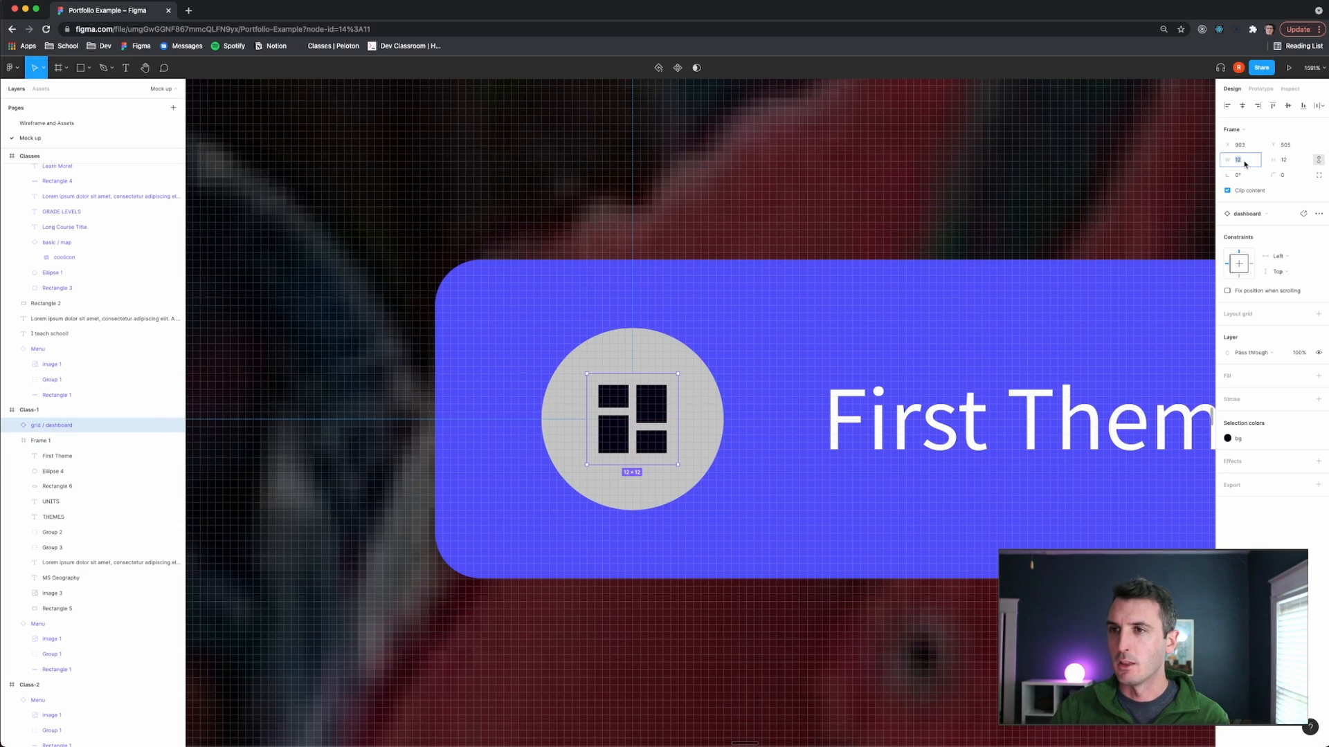
{"action": "type", "text": "16"}
{"action": "key", "text": "Return"}
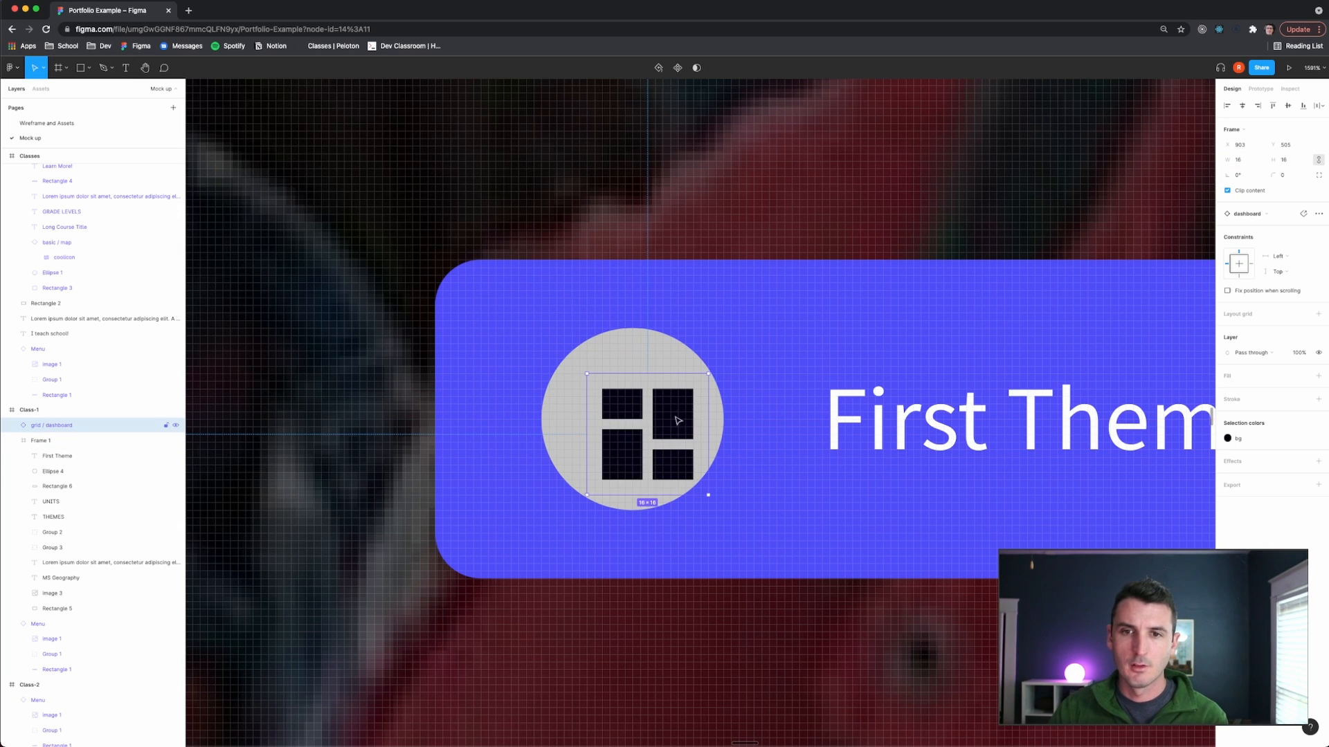
{"action": "left_click_drag", "start_coordinate": [679, 417], "coordinate": [646, 411]}
Change the fill of the circle behind the dashboard icon to white.
{"action": "scroll", "coordinate": [647, 413], "scroll_direction": "down", "scroll_amount": 10}
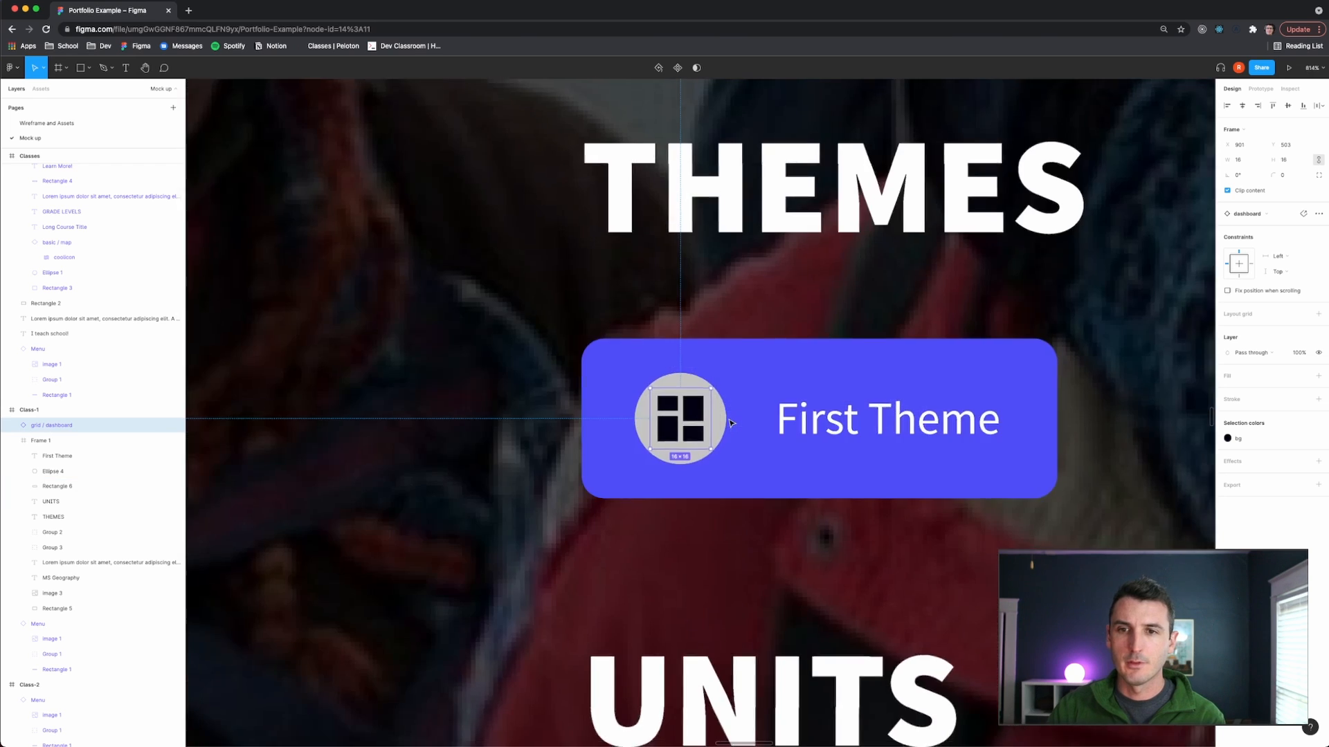
{"action": "scroll", "coordinate": [728, 418], "scroll_direction": "up", "scroll_amount": 5}
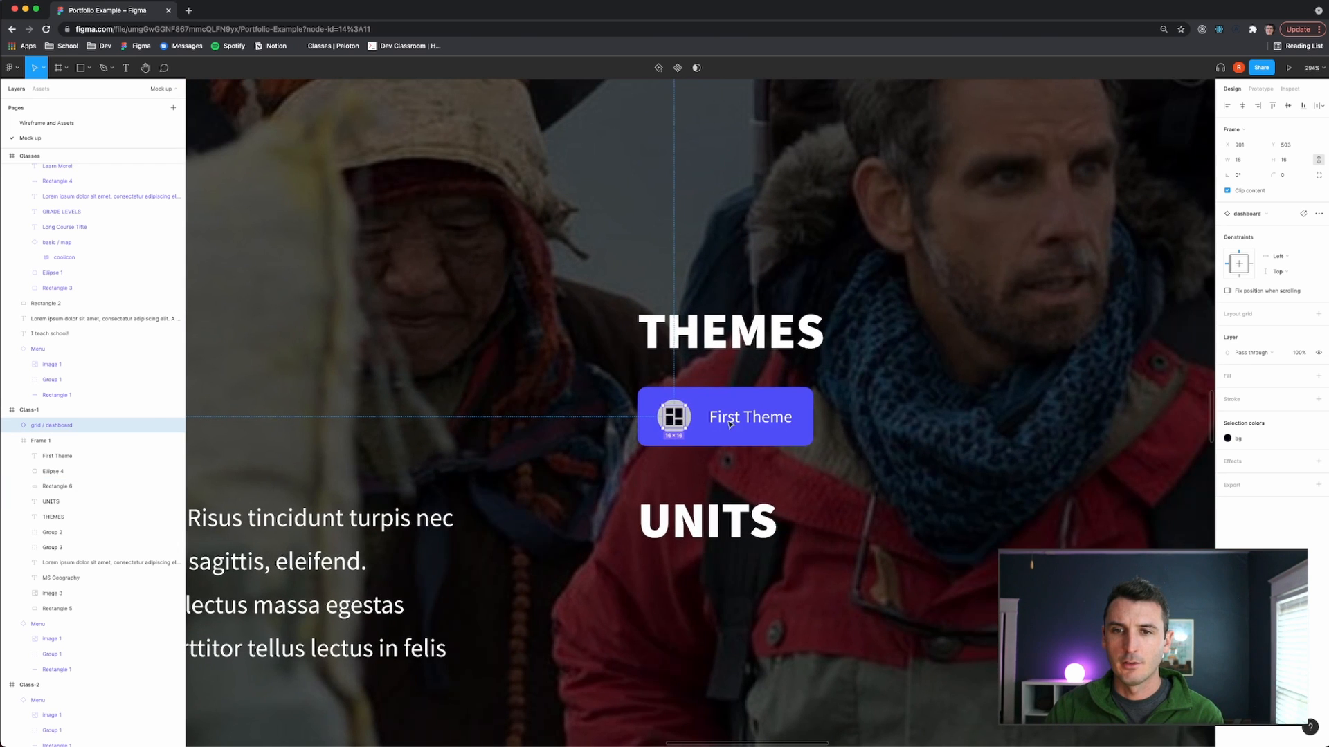
{"action": "left_click", "coordinate": [706, 414]}
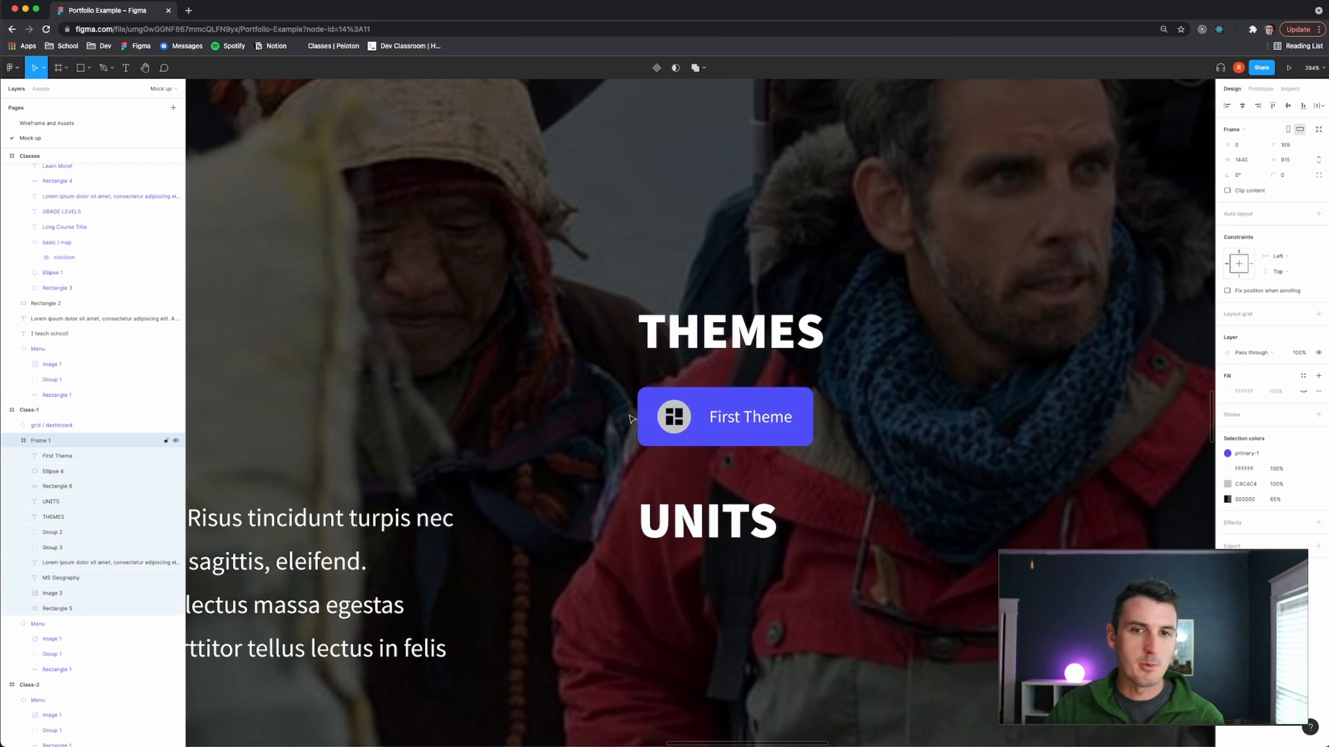
{"action": "left_click", "coordinate": [86, 470]}
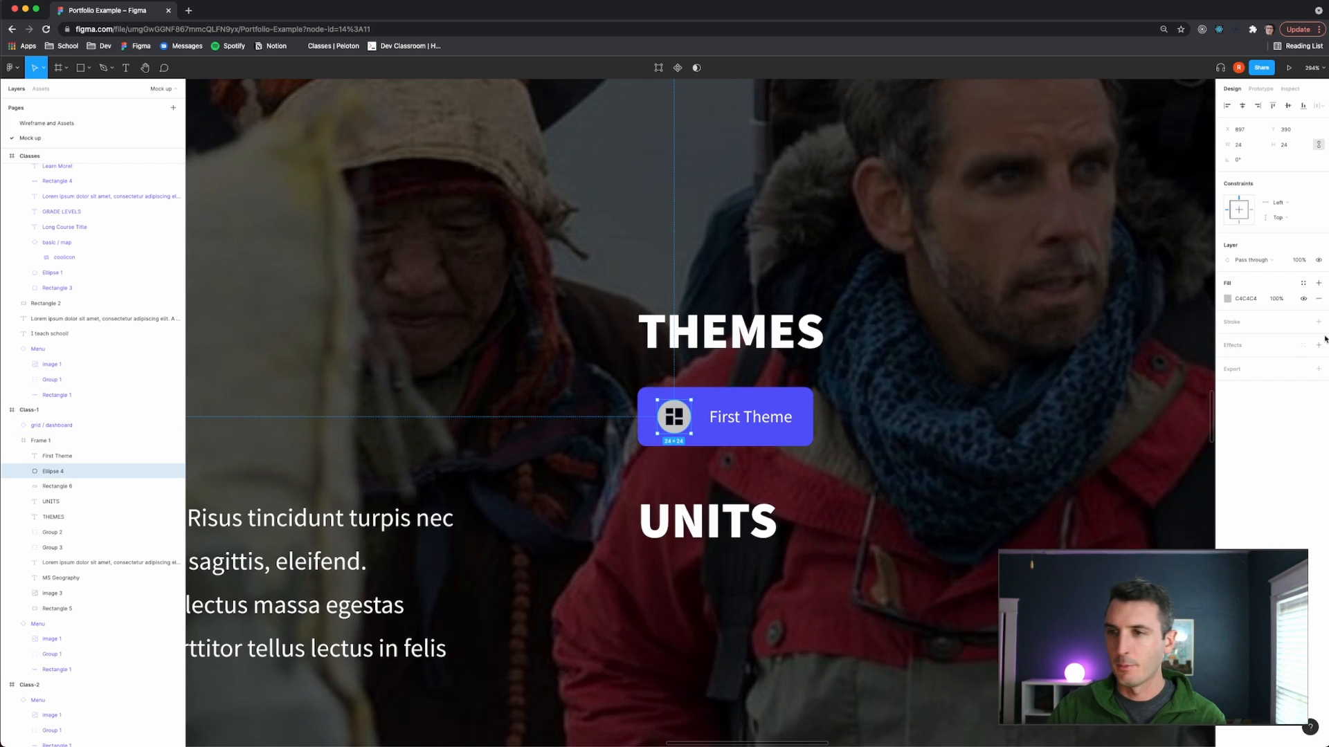
{"action": "left_click", "coordinate": [1229, 299]}
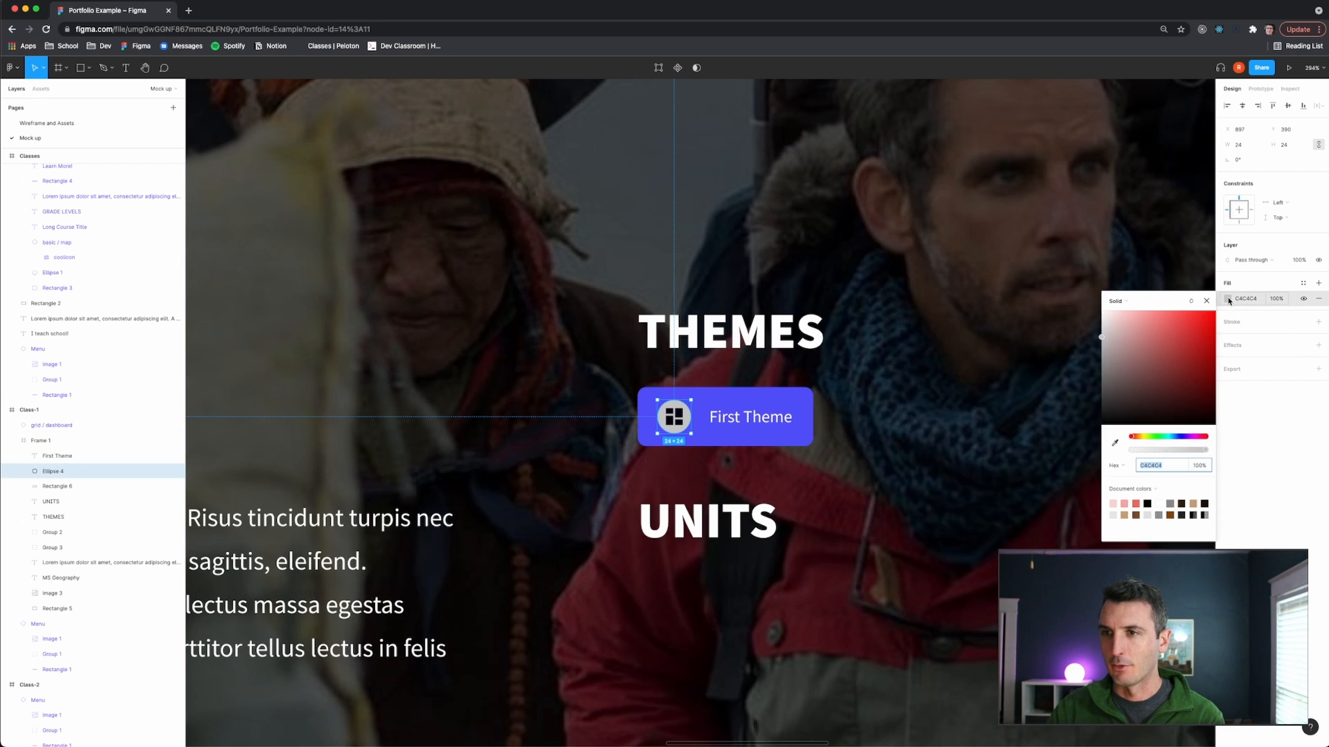
{"action": "left_click", "coordinate": [1165, 506]}
{"action": "left_click", "coordinate": [964, 510]}
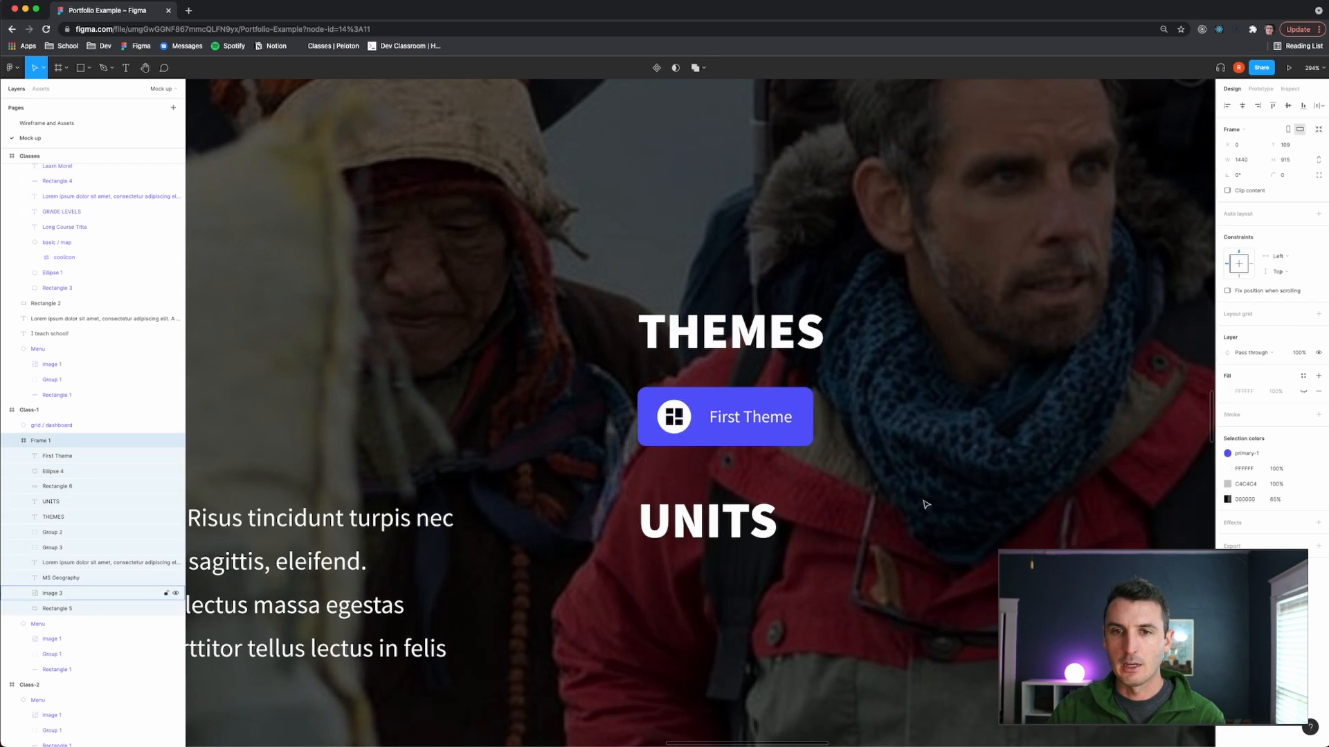
Recolor the dashboard icon in the theme badge with the accent-1 color style.
{"action": "scroll", "coordinate": [922, 503], "scroll_direction": "down", "scroll_amount": 2}
{"action": "scroll", "coordinate": [922, 503], "scroll_direction": "down", "scroll_amount": 2}
{"action": "left_click", "coordinate": [737, 438]}
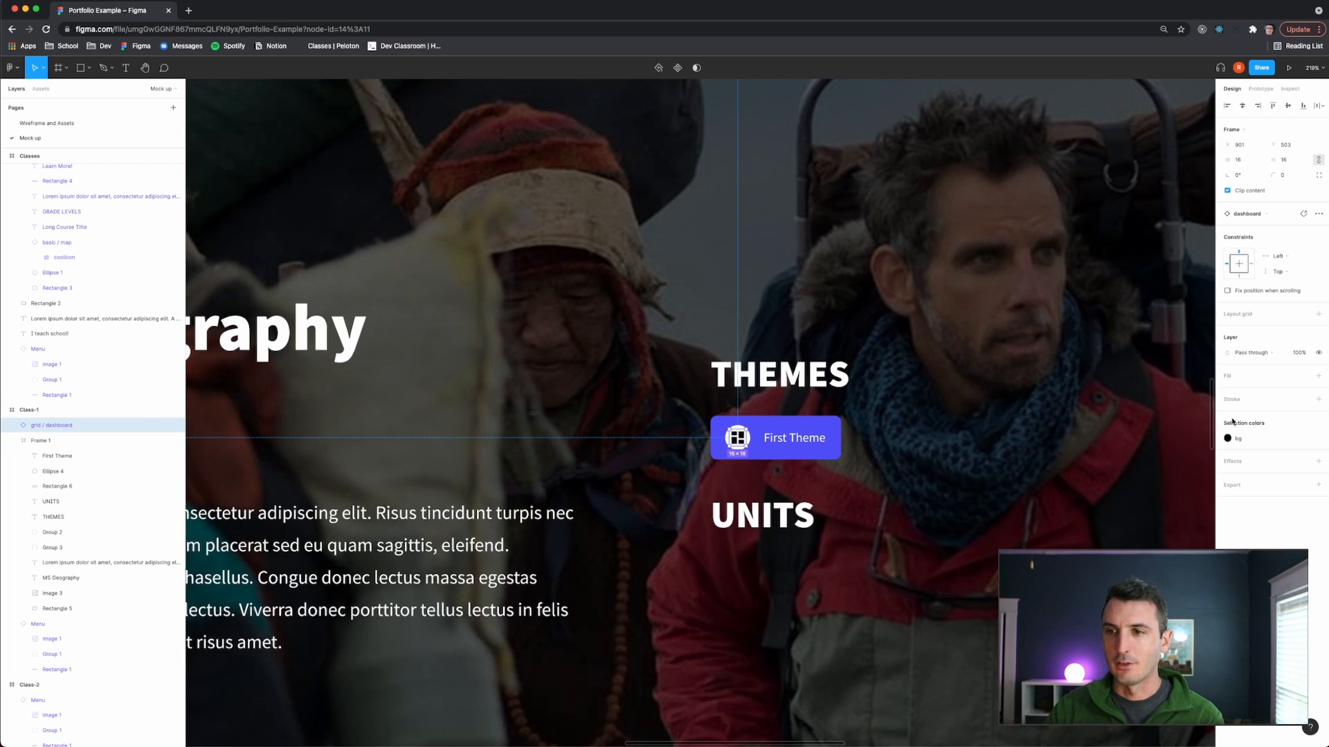
{"action": "left_click", "coordinate": [1228, 438]}
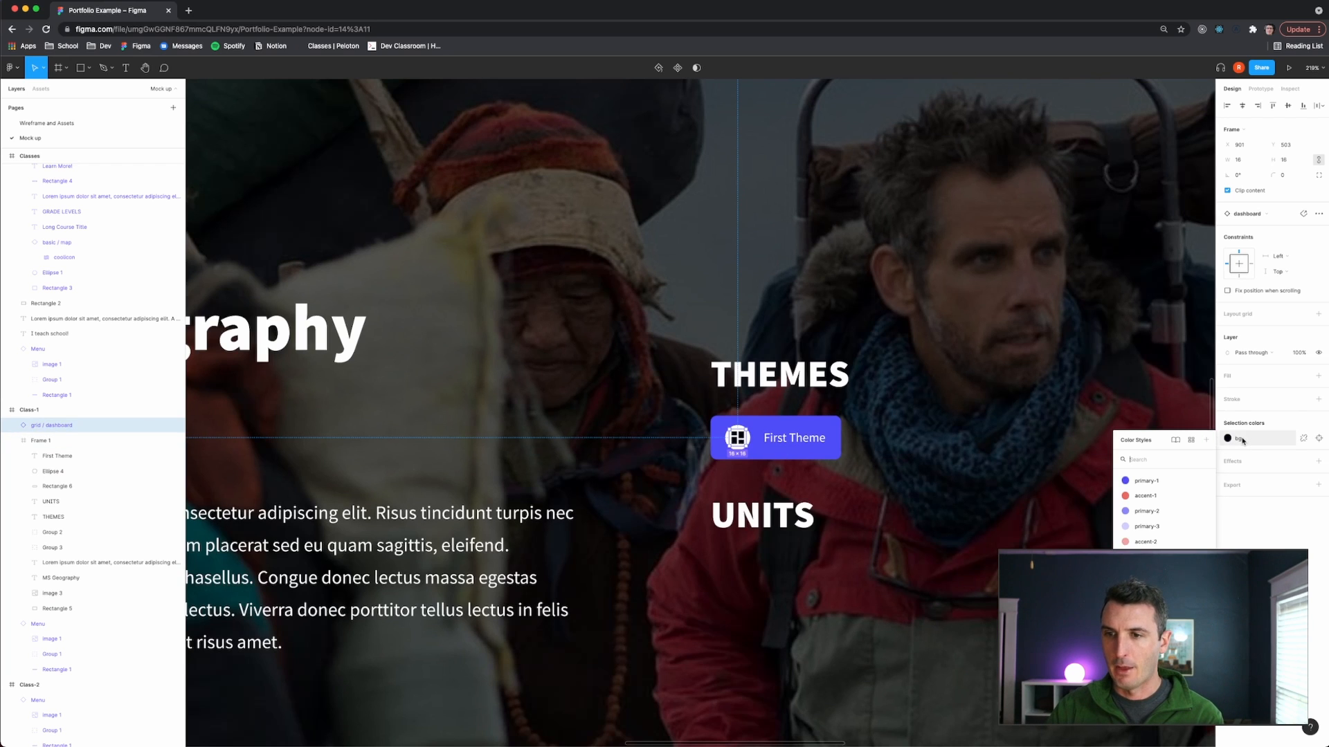
{"action": "left_click", "coordinate": [1170, 495]}
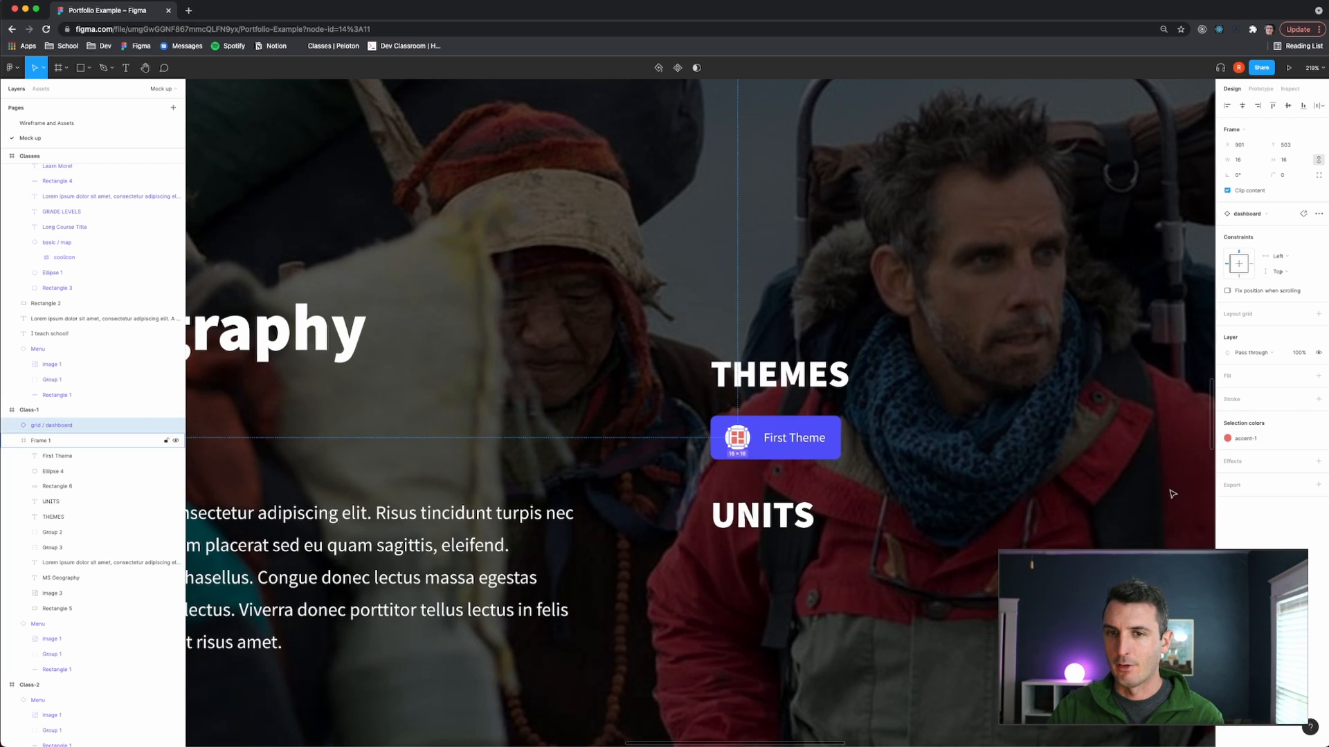
{"action": "left_click", "coordinate": [1046, 485]}
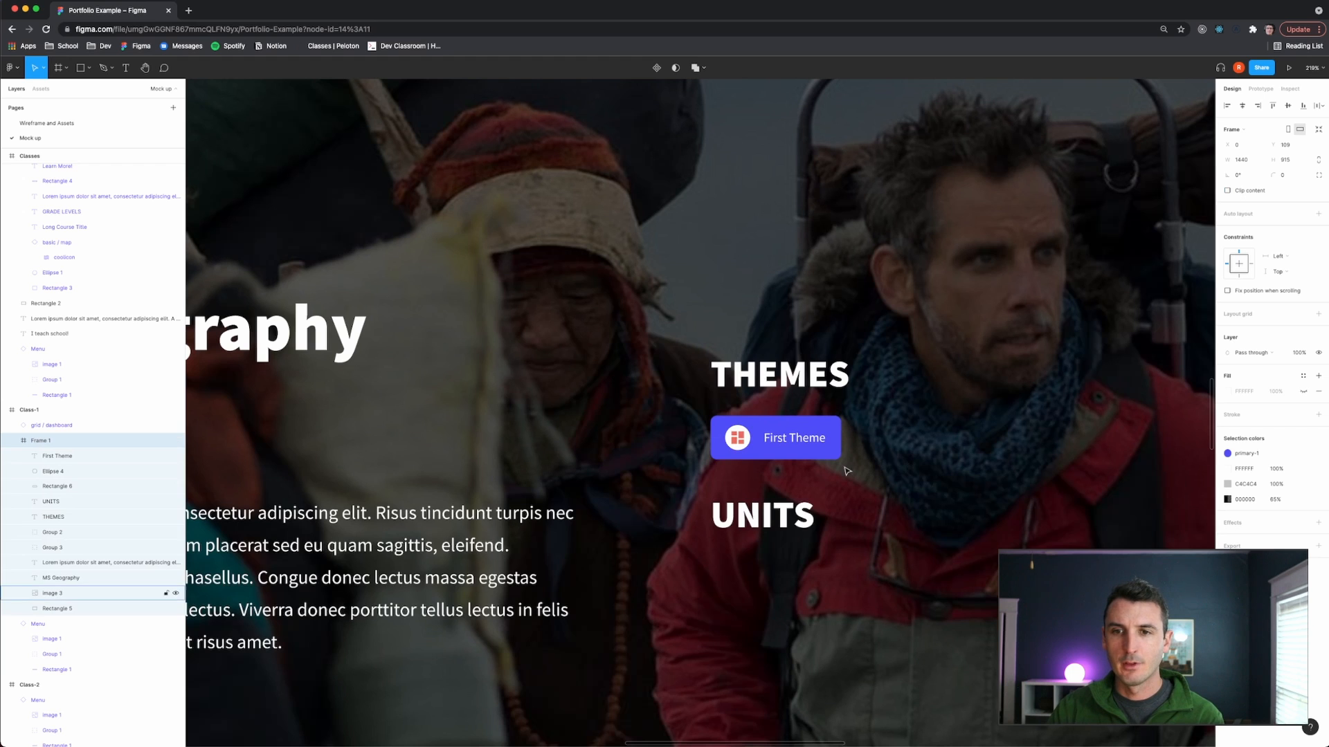
Apply the accent-2 color style to the dashboard icon in the theme badge.
{"action": "scroll", "coordinate": [845, 470], "scroll_direction": "down", "scroll_amount": 3}
{"action": "left_click", "coordinate": [754, 443]}
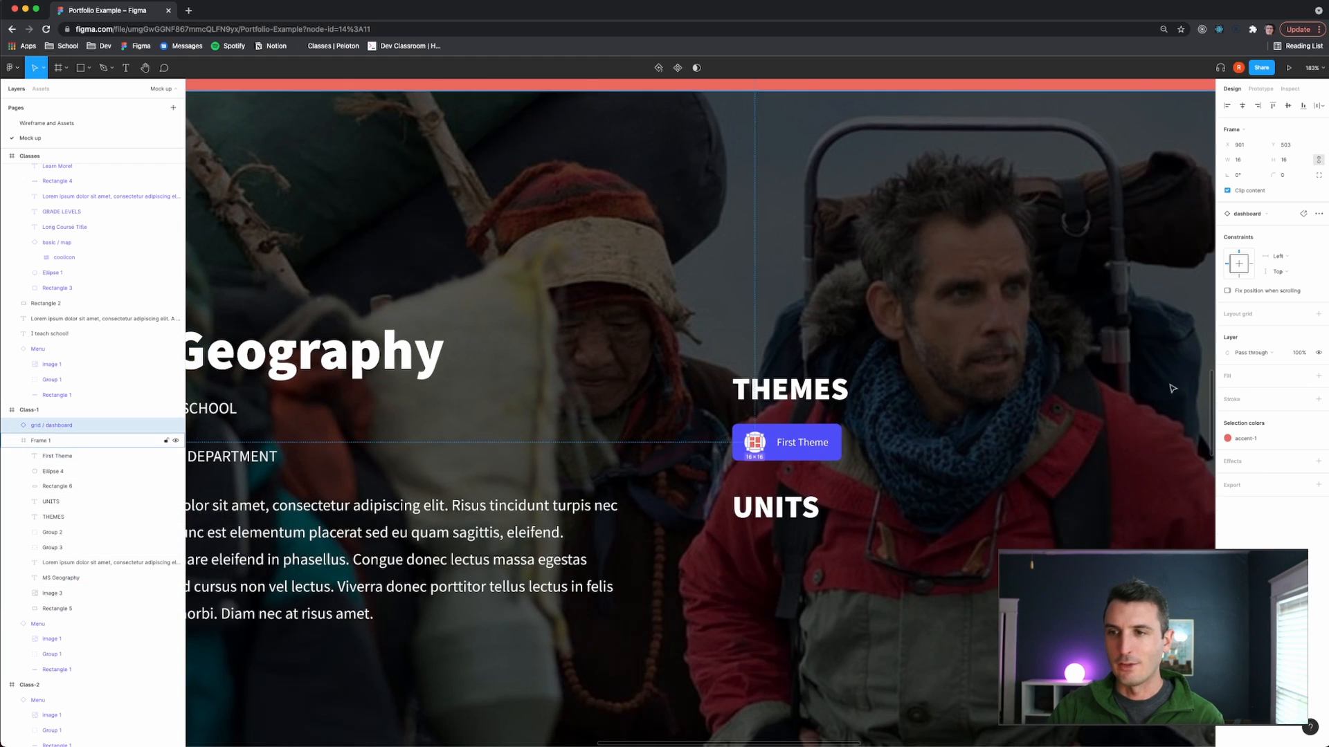
{"action": "left_click", "coordinate": [1228, 438]}
{"action": "left_click", "coordinate": [1169, 542]}
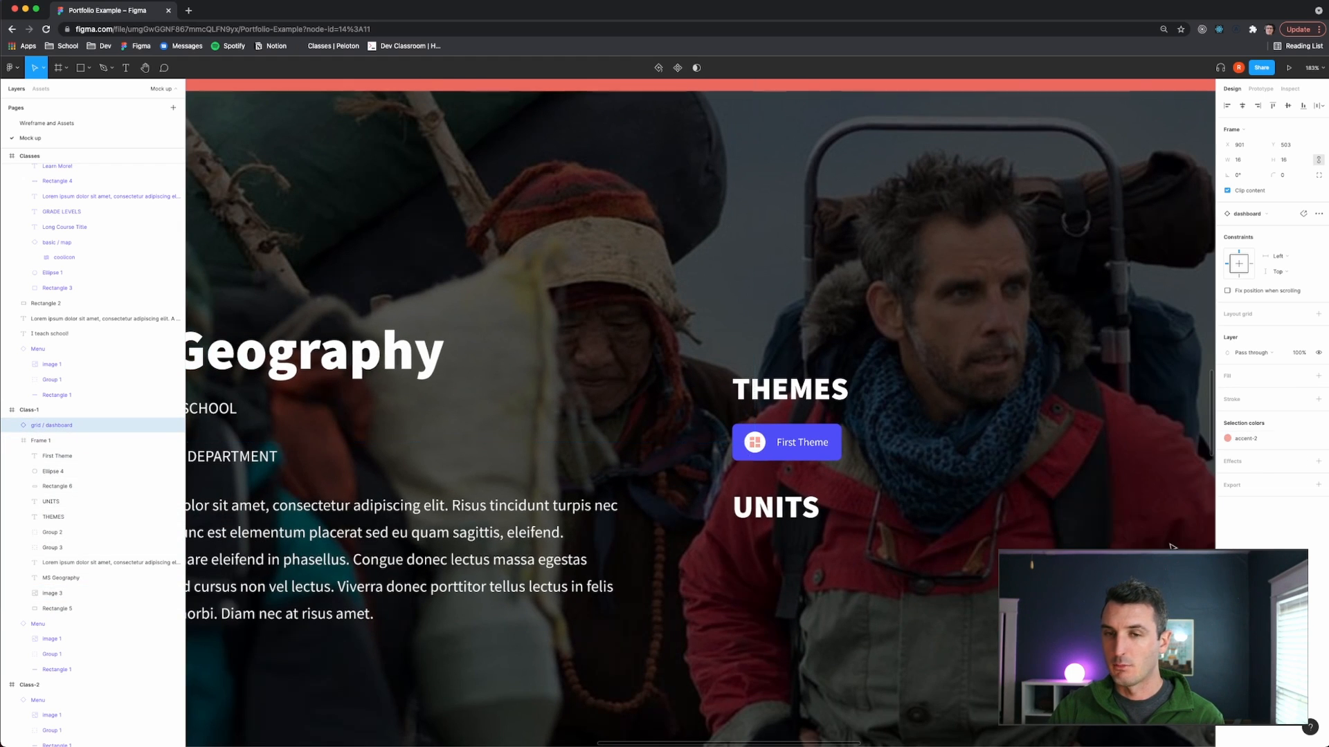
{"action": "left_click", "coordinate": [1052, 523]}
{"action": "scroll", "coordinate": [955, 496], "scroll_direction": "down", "scroll_amount": 2}
{"action": "scroll", "coordinate": [956, 496], "scroll_direction": "down", "scroll_amount": 1}
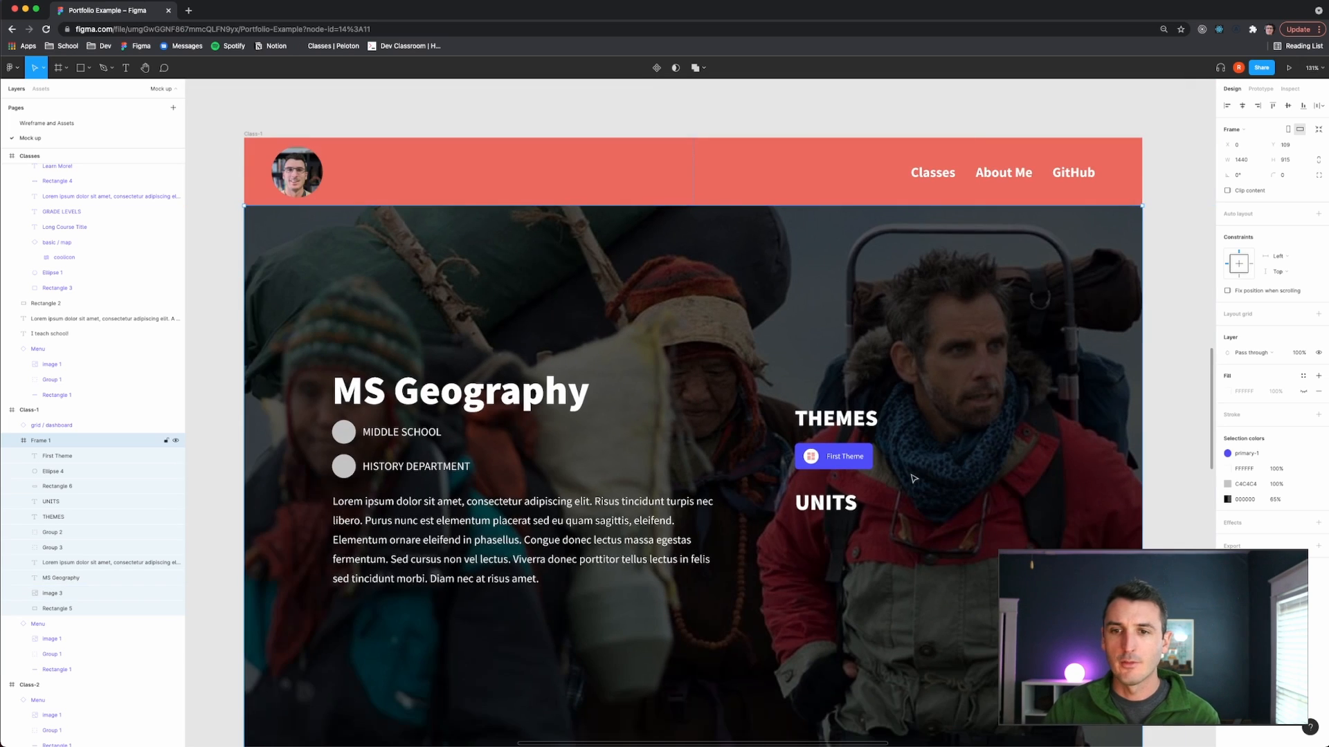
Group the dashboard icon, circle, First Theme text and blue rectangle of the theme badge.
{"action": "scroll", "coordinate": [906, 471], "scroll_direction": "up", "scroll_amount": 5}
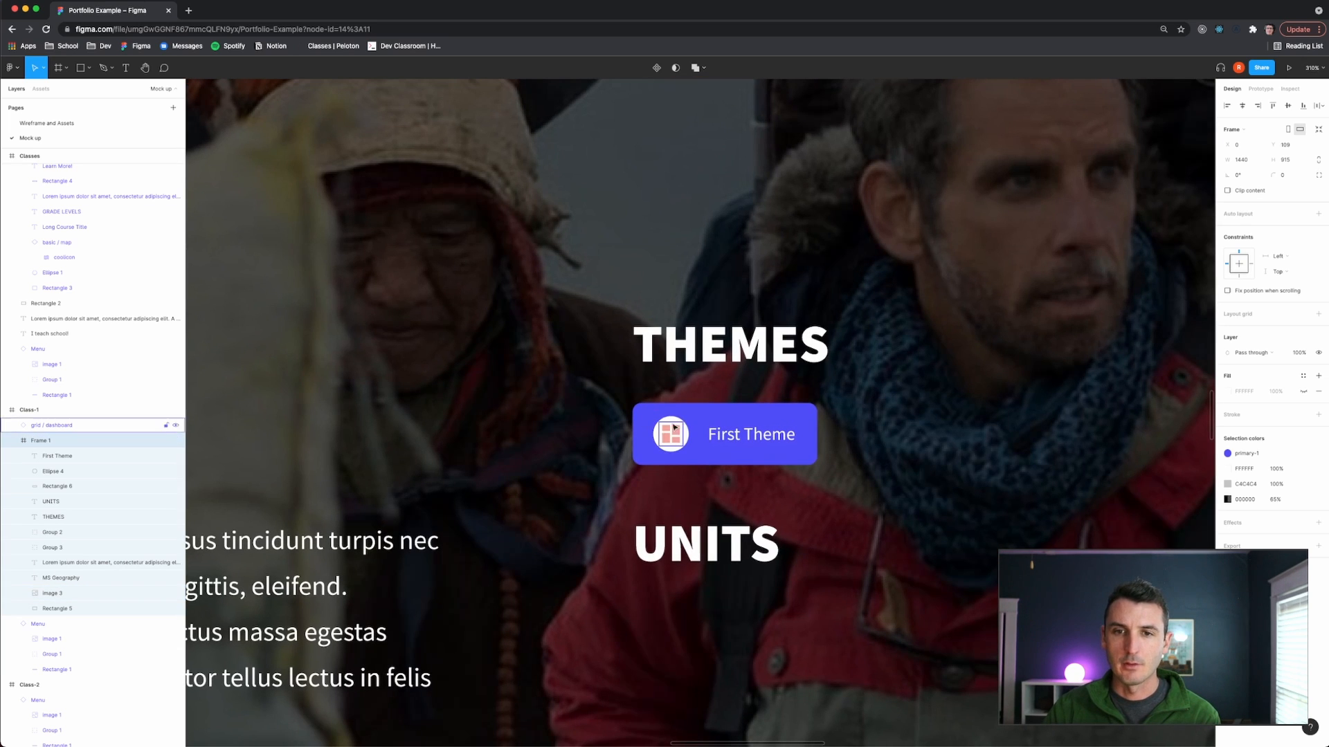
{"action": "left_click", "coordinate": [648, 415]}
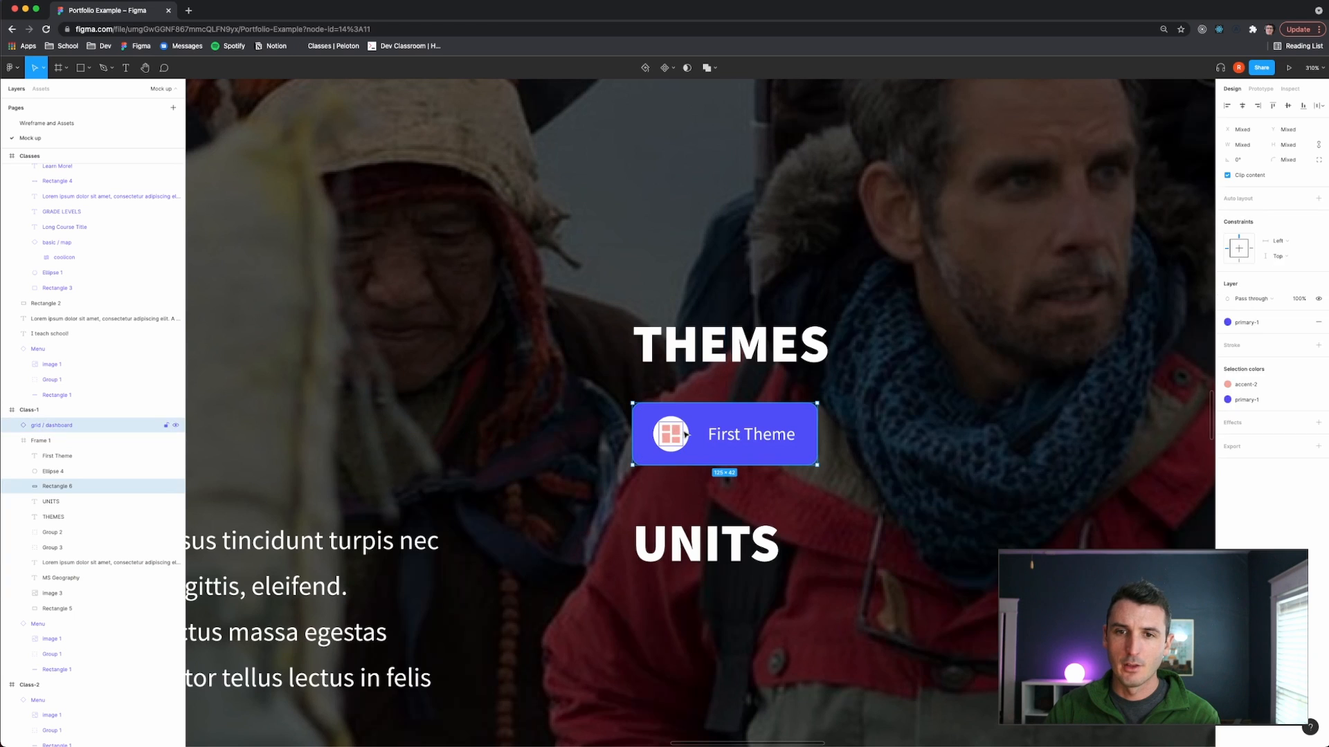
{"action": "left_click", "coordinate": [675, 434], "text": "shift"}
{"action": "left_click", "coordinate": [671, 434], "text": "shift"}
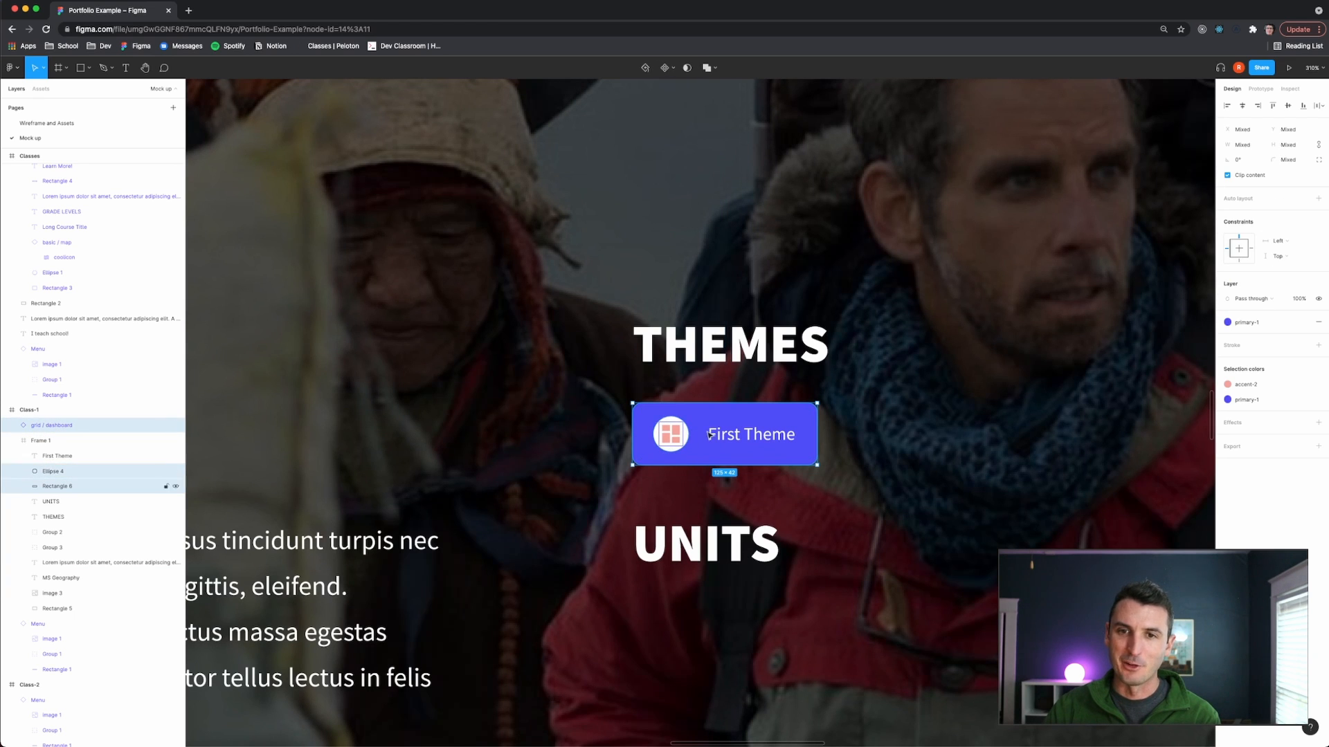
{"action": "left_click", "coordinate": [734, 433], "text": "shift"}
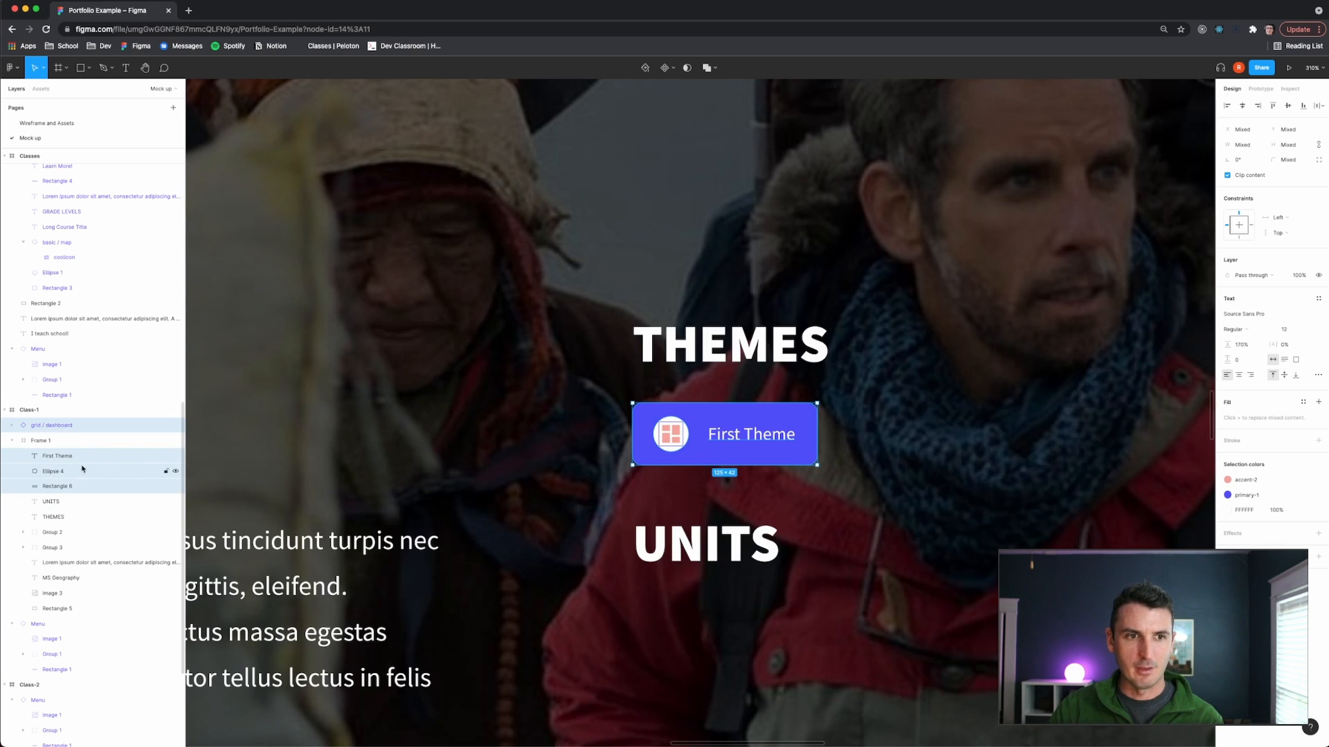
{"action": "right_click", "coordinate": [60, 473]}
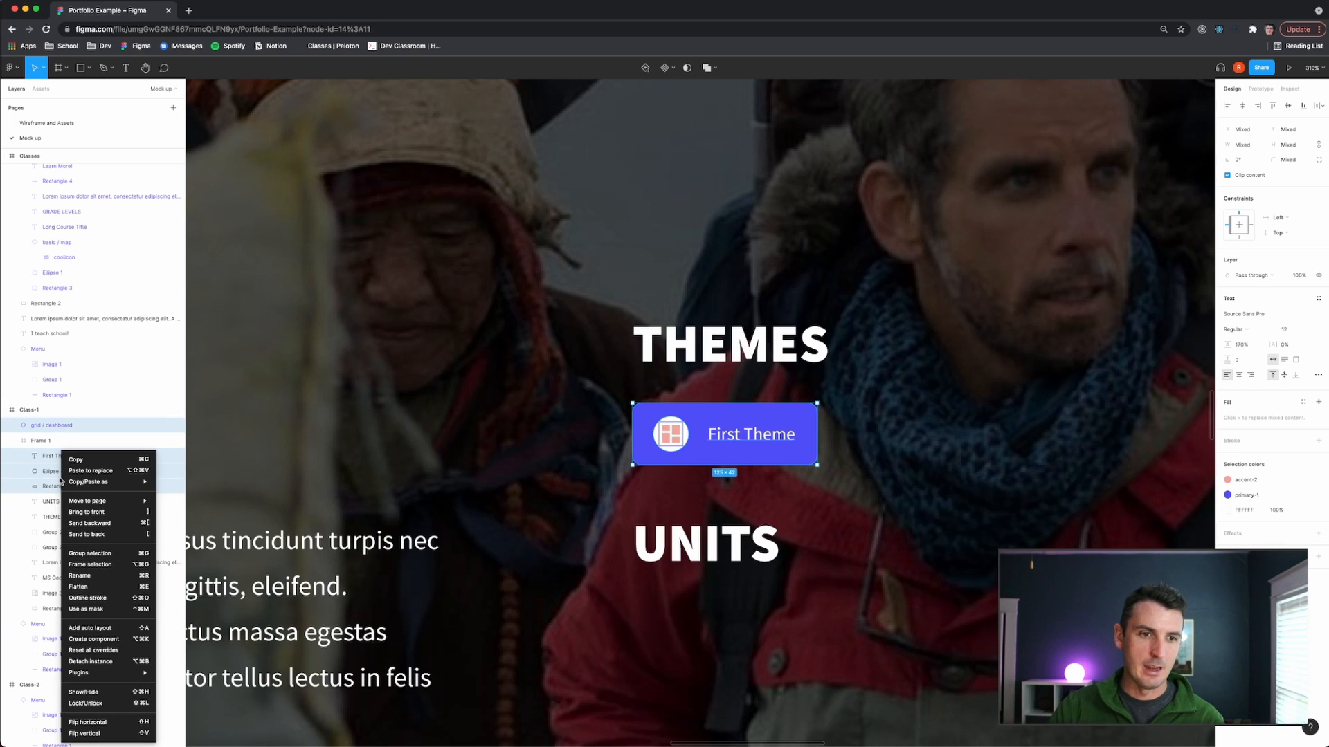
{"action": "left_click", "coordinate": [90, 553]}
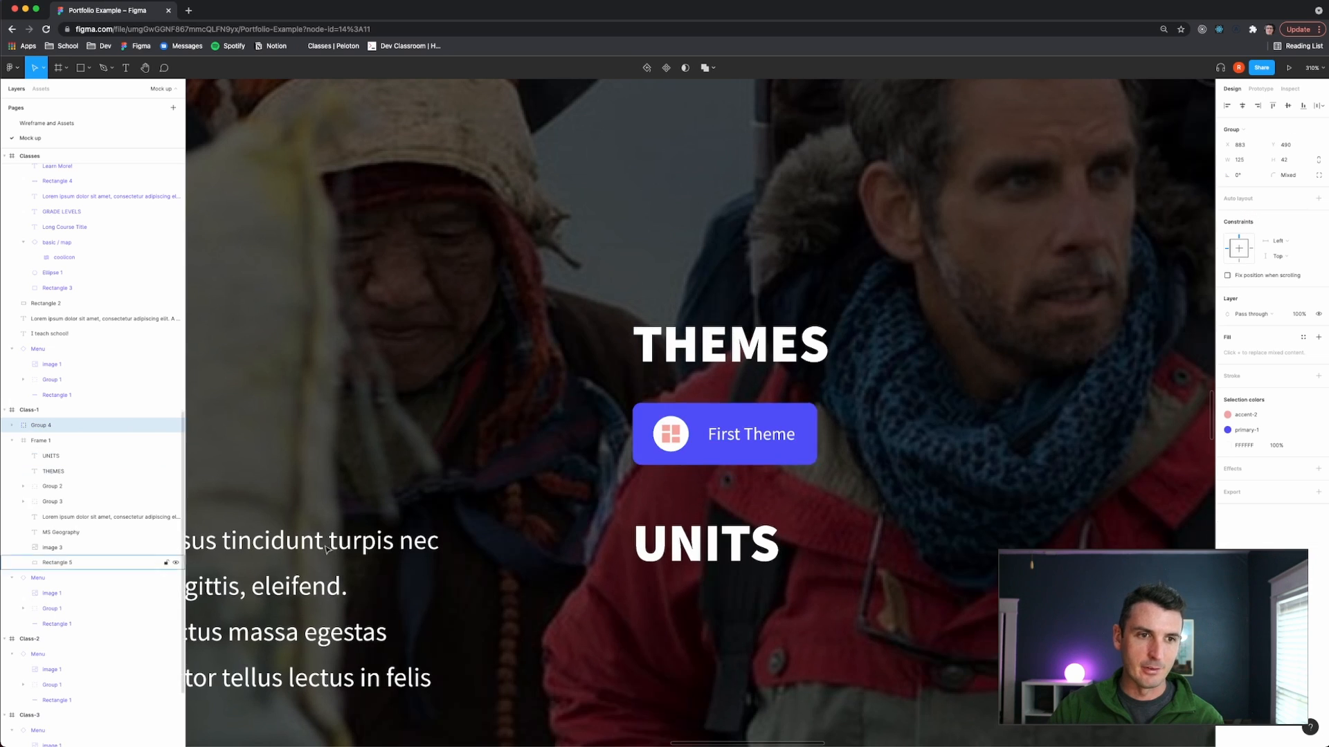
Rename the theme badge group to Theme-box.
{"action": "scroll", "coordinate": [713, 442], "scroll_direction": "right", "scroll_amount": 3}
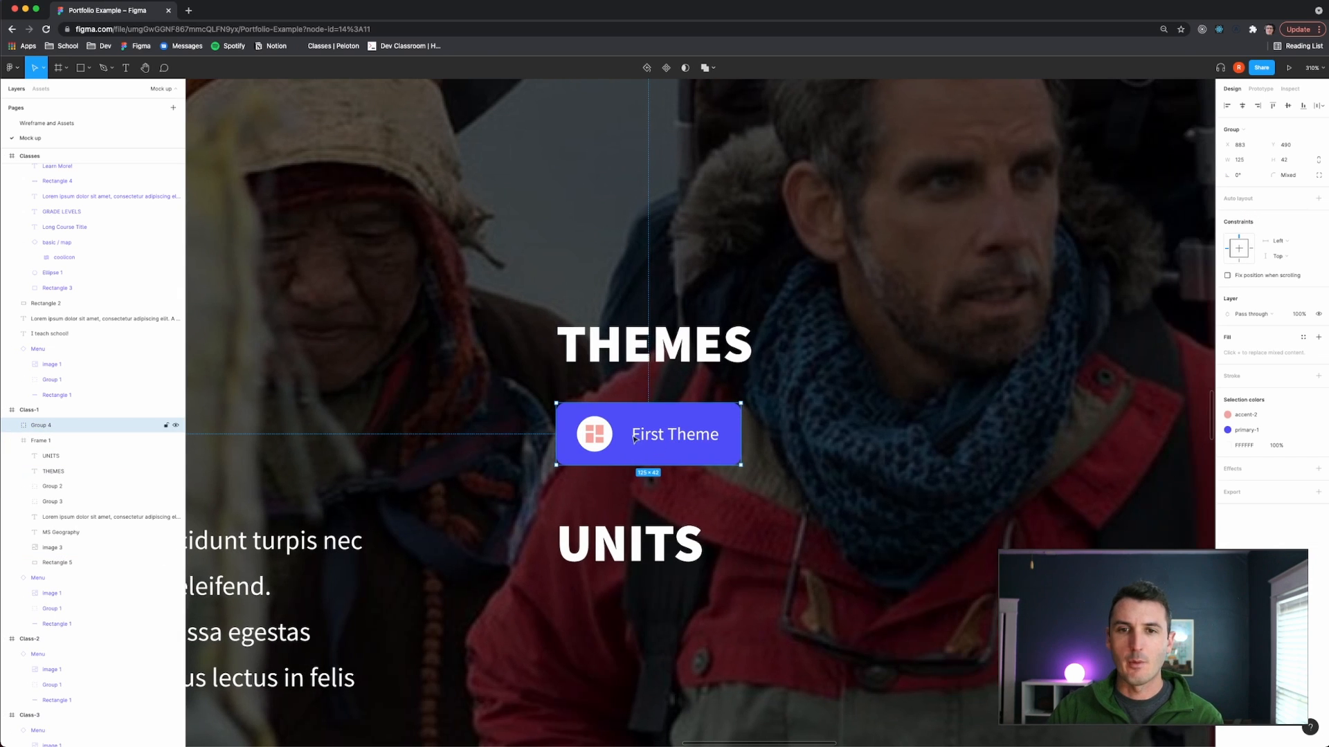
{"action": "double_click", "coordinate": [40, 426]}
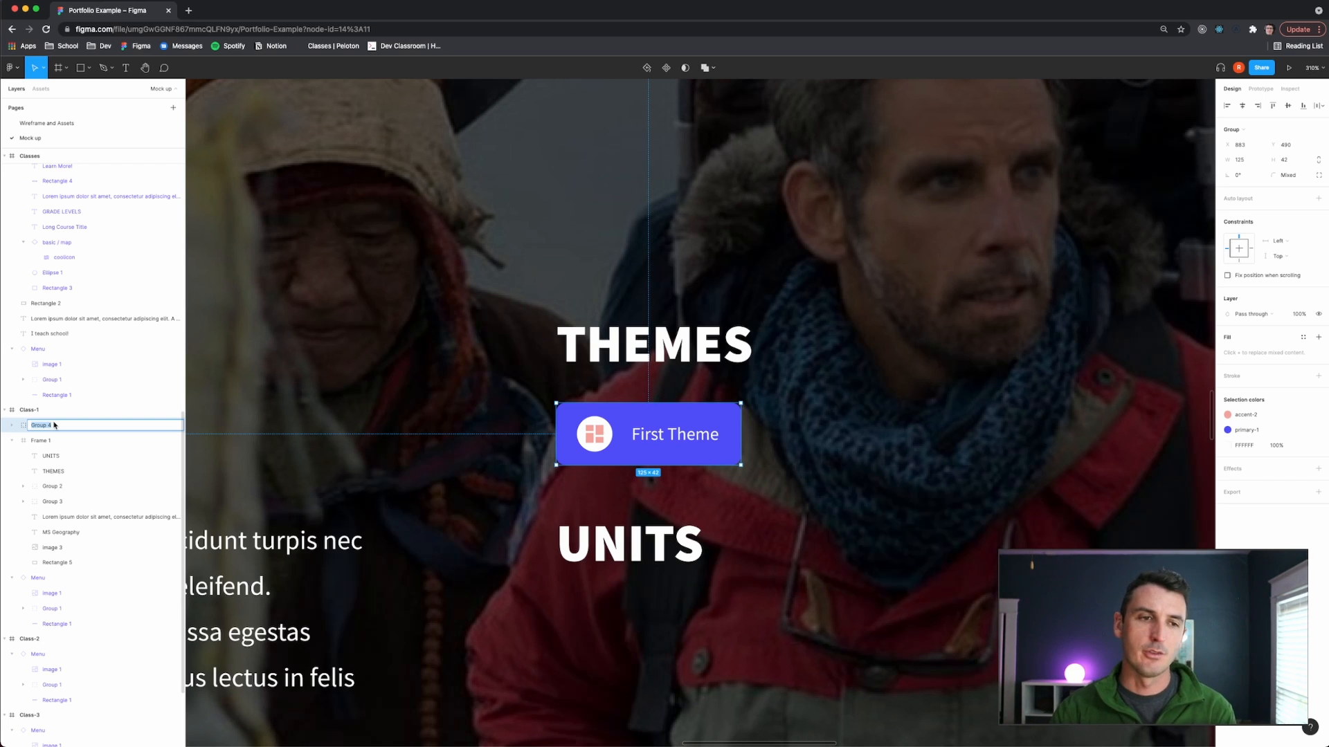
{"action": "type", "text": "Theme-box"}
{"action": "key", "text": "Return"}
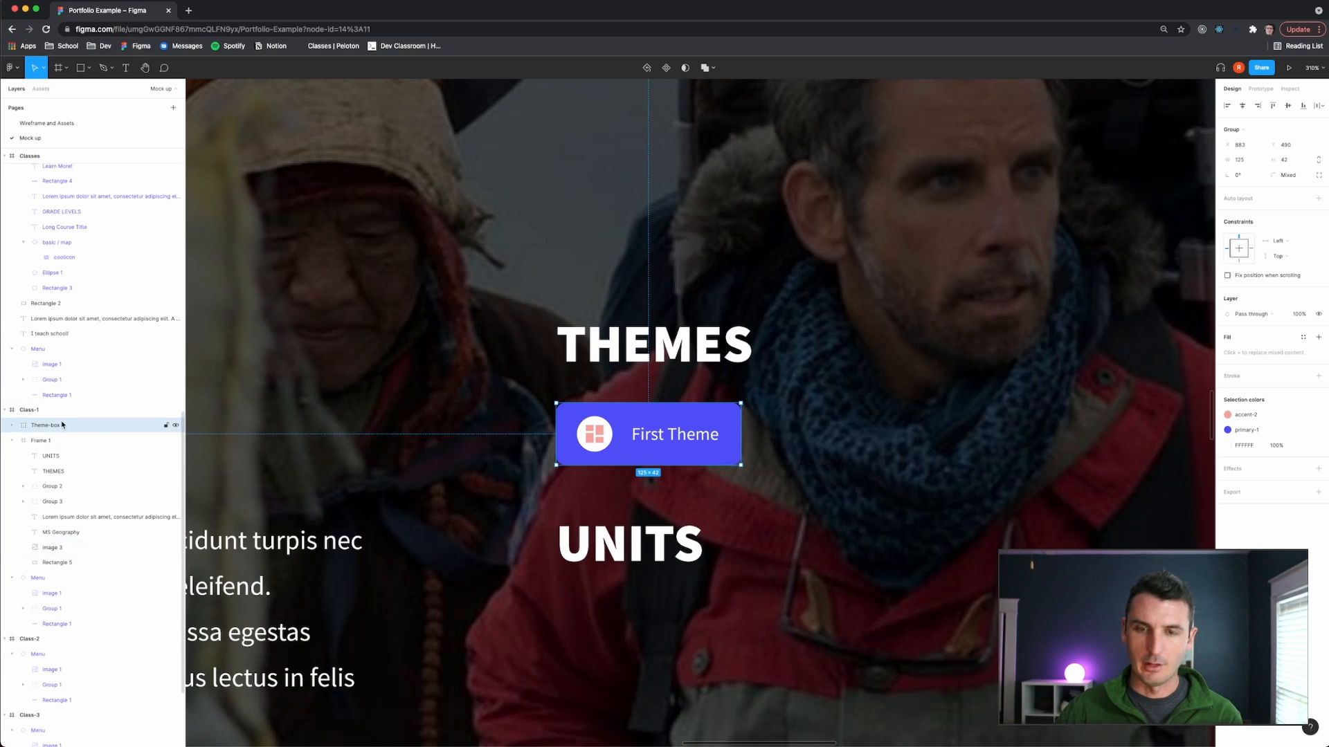
Duplicate the Theme-box badge to the right of the original and relabel the copy Second Theme.
{"action": "key", "text": "ctrl+v"}
{"action": "left_click_drag", "start_coordinate": [634, 447], "coordinate": [855, 447]}
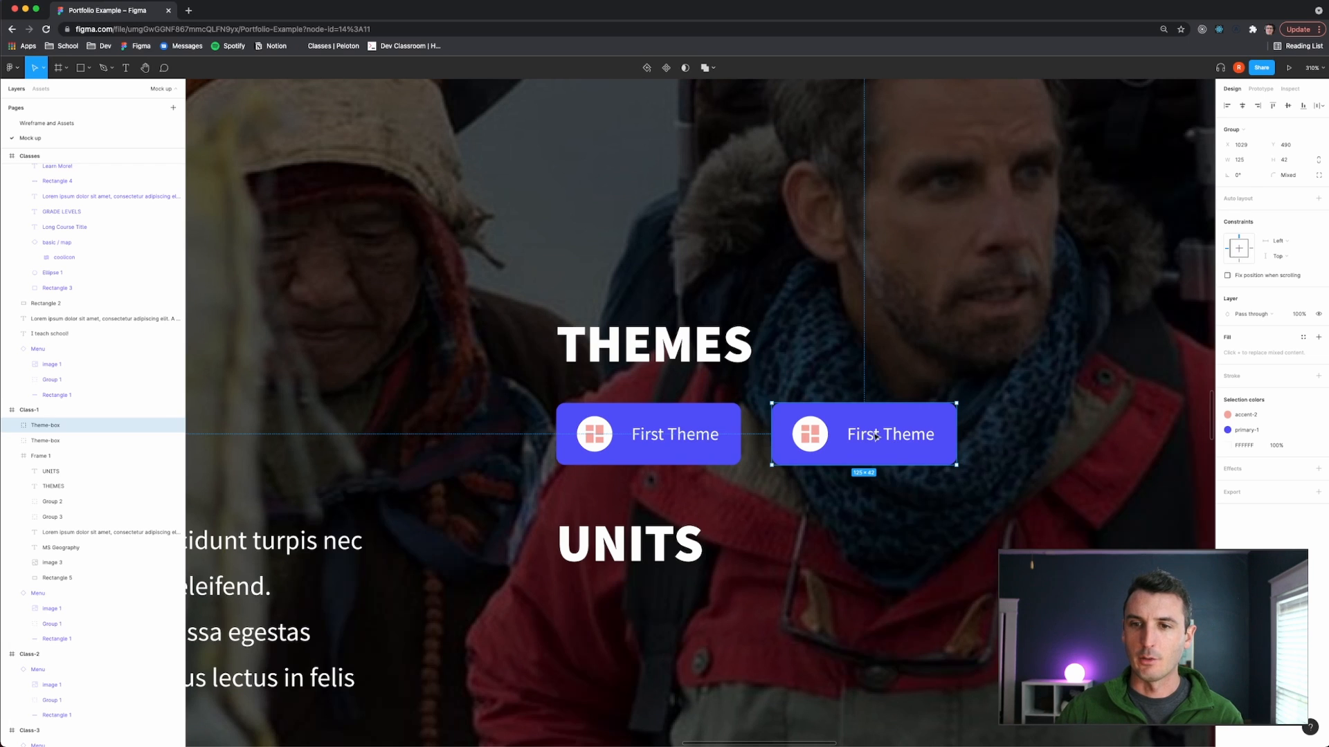
{"action": "double_click", "coordinate": [874, 436]}
{"action": "double_click", "coordinate": [873, 436]}
{"action": "type", "text": "Second"}
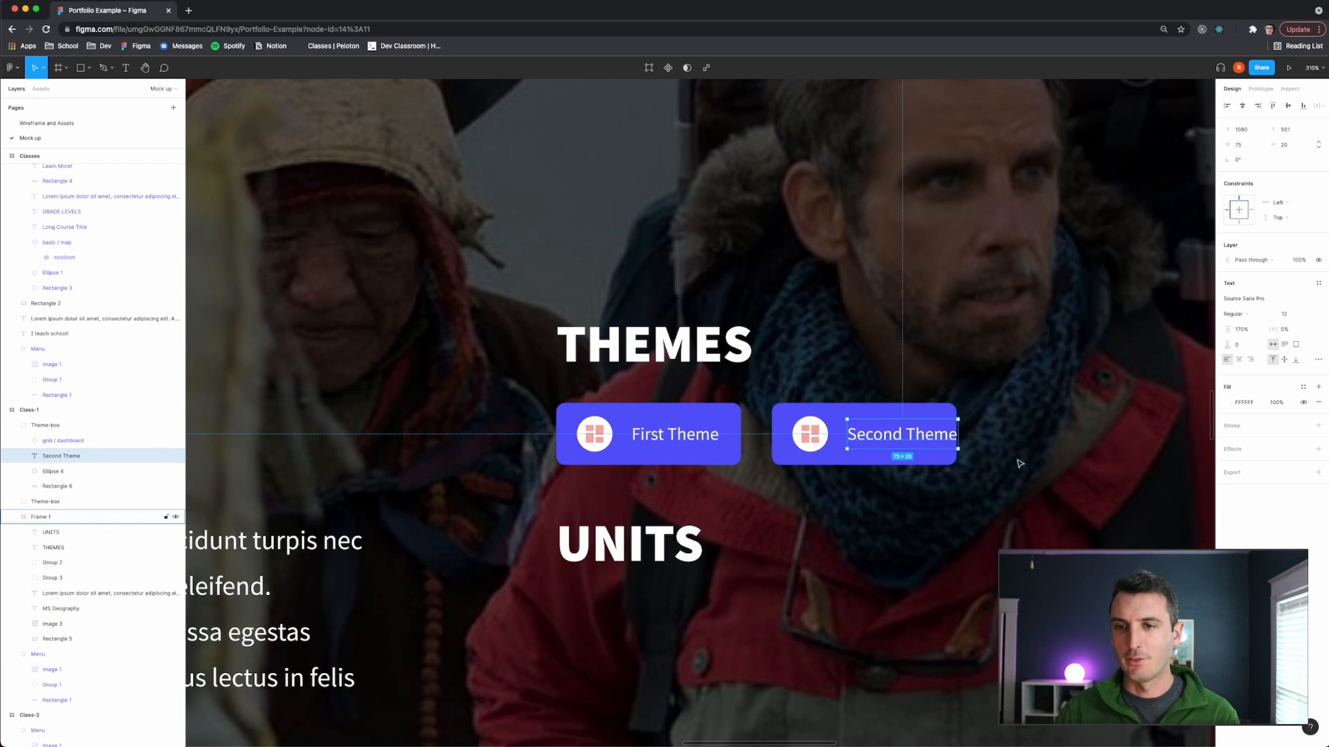
Widen the blue rectangle of the Second Theme badge to about 139 px so the label has room.
{"action": "left_click", "coordinate": [948, 468]}
{"action": "left_click_drag", "start_coordinate": [955, 456], "coordinate": [976, 456]}
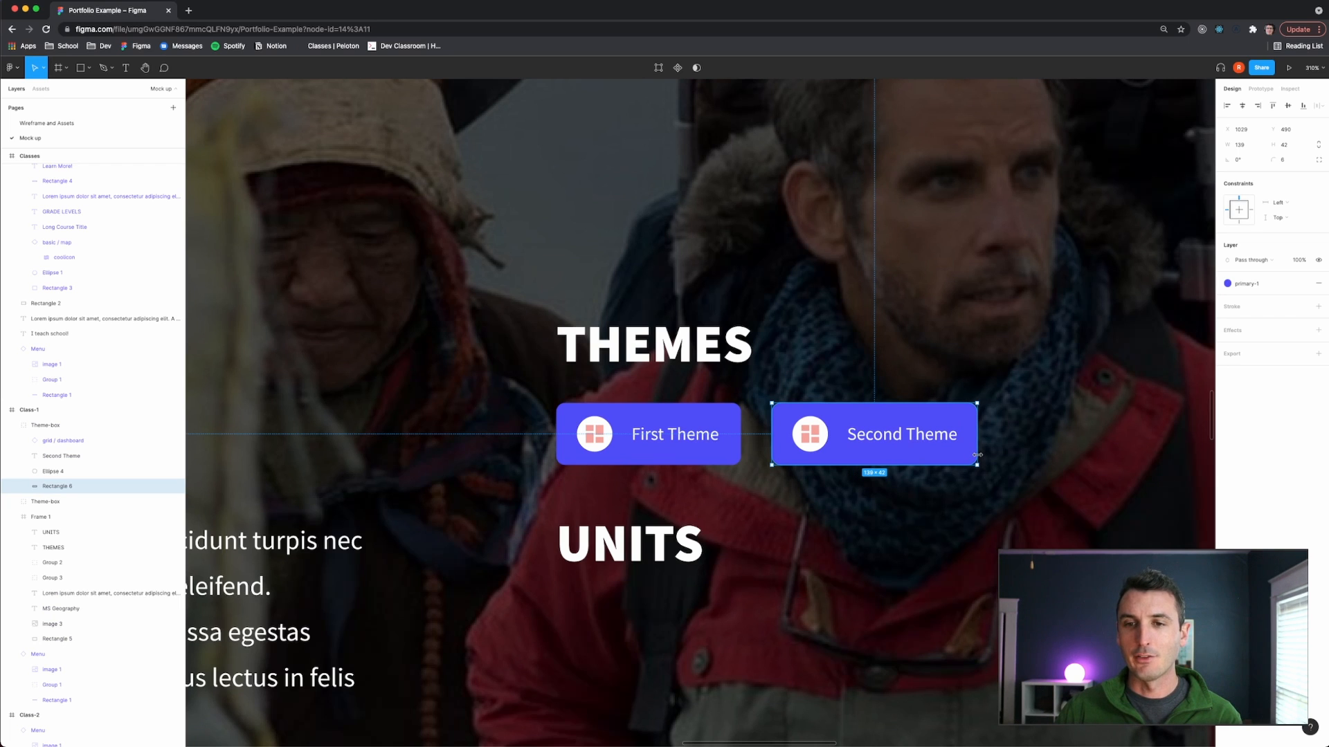
{"action": "left_click", "coordinate": [1048, 493]}
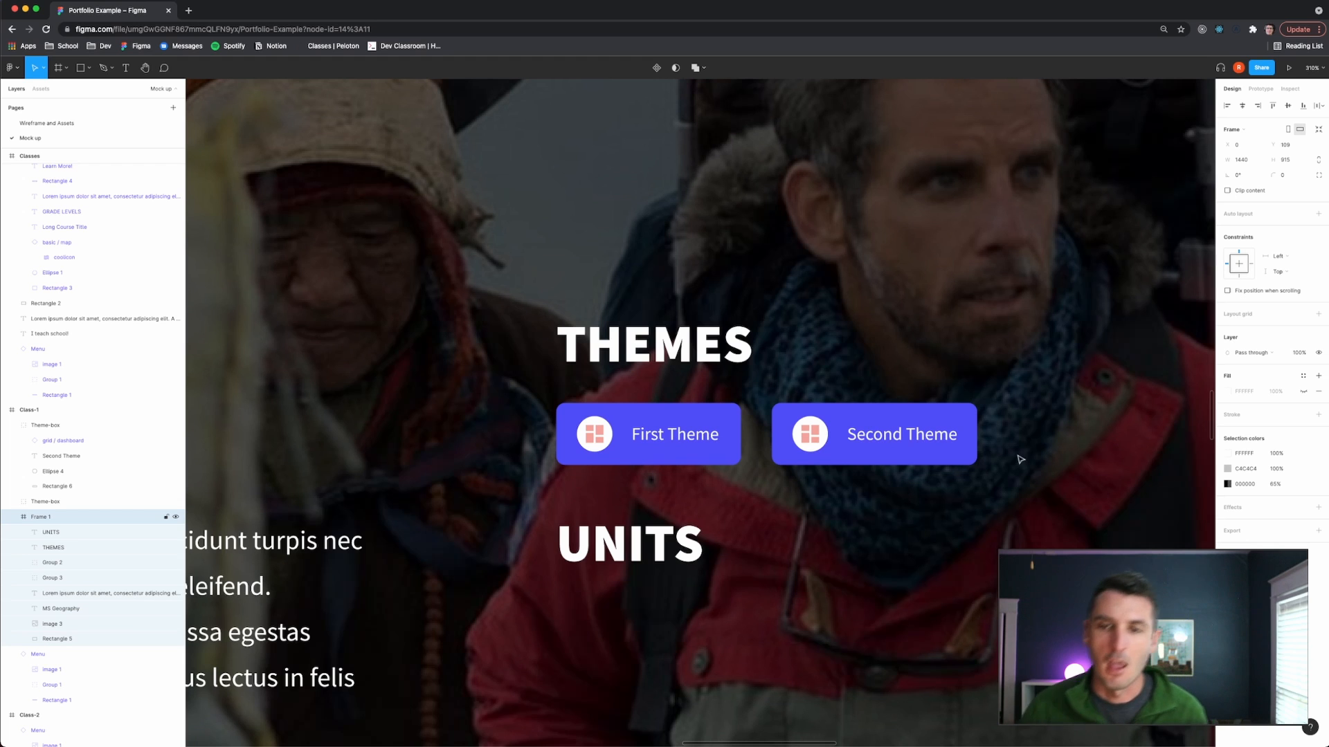
Copy the First Theme badge and place the duplicate to the right of the Second Theme badge with matching spacing.
{"action": "scroll", "coordinate": [1032, 493], "scroll_direction": "right", "scroll_amount": 3}
{"action": "scroll", "coordinate": [1020, 498], "scroll_direction": "down", "scroll_amount": 5}
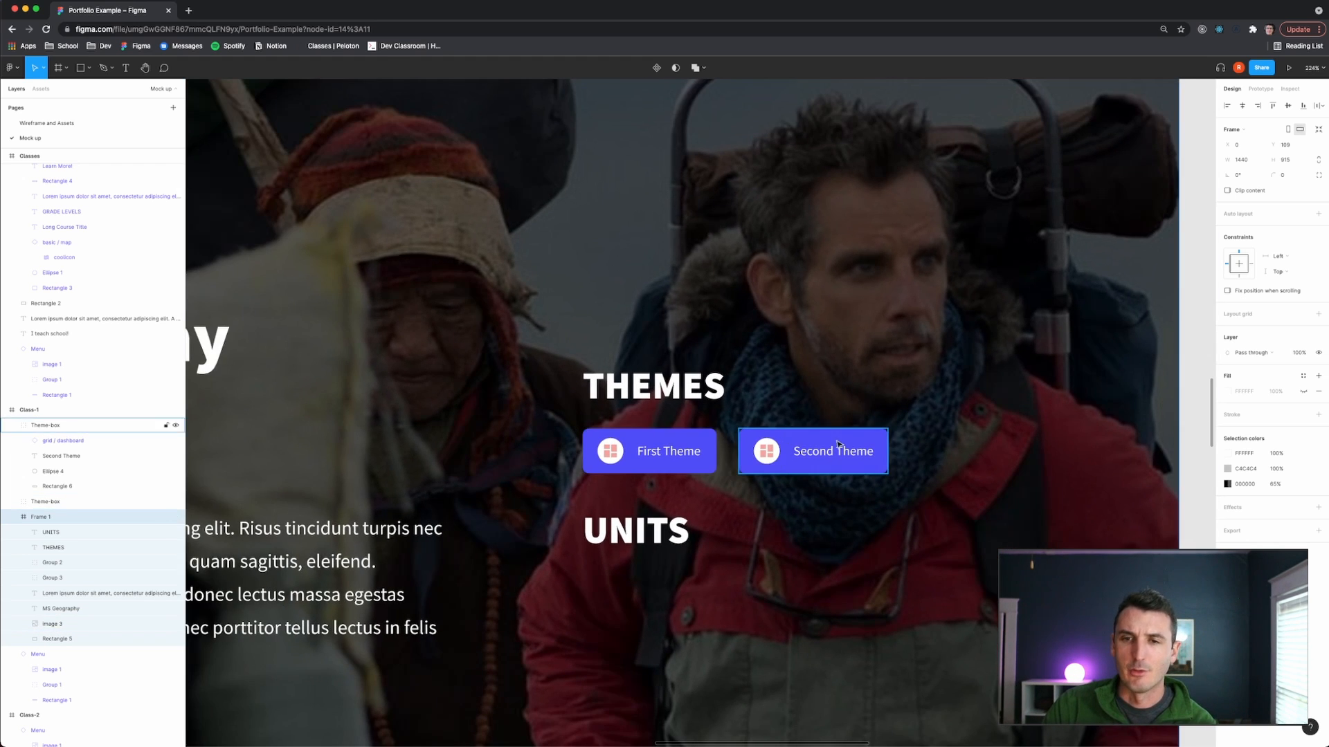
{"action": "scroll", "coordinate": [692, 450], "scroll_direction": "right", "scroll_amount": 3}
{"action": "left_click", "coordinate": [627, 441]}
{"action": "key", "text": "ctrl+c"}
{"action": "key", "text": "ctrl+v"}
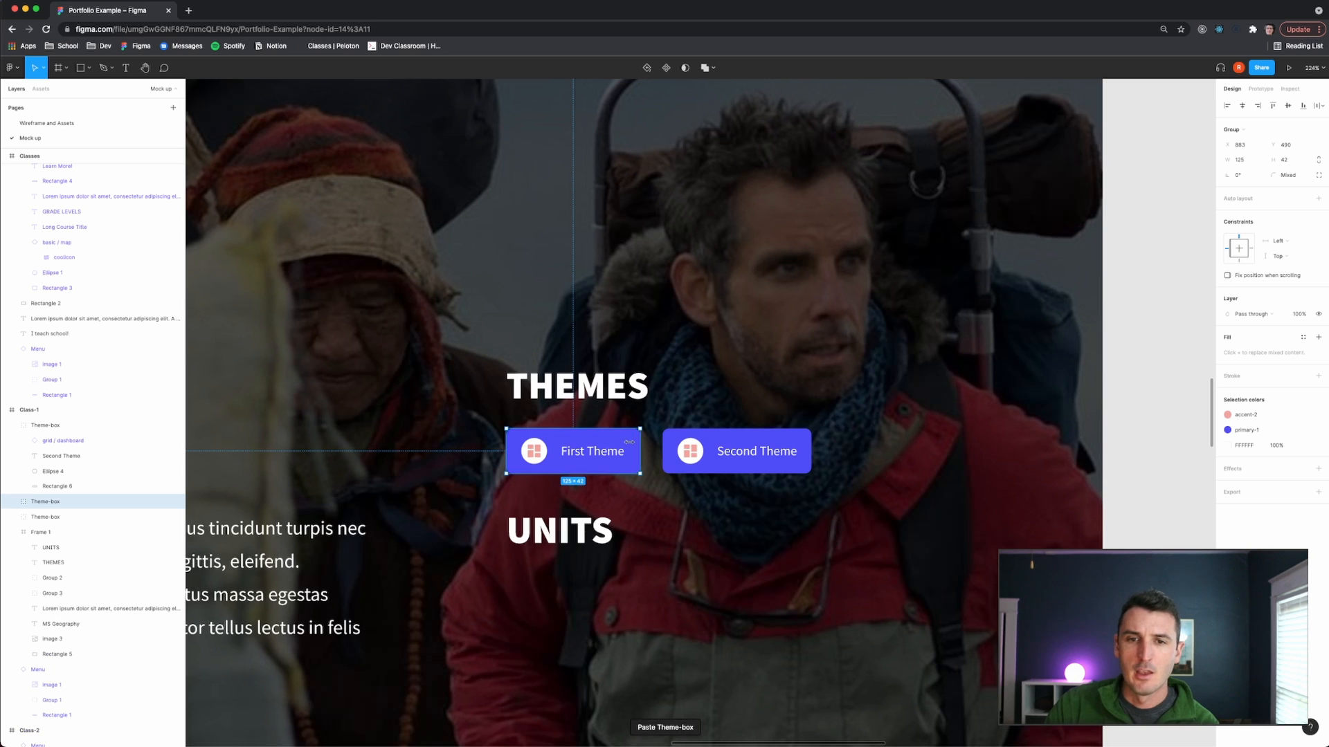
{"action": "left_click_drag", "start_coordinate": [580, 447], "coordinate": [904, 450]}
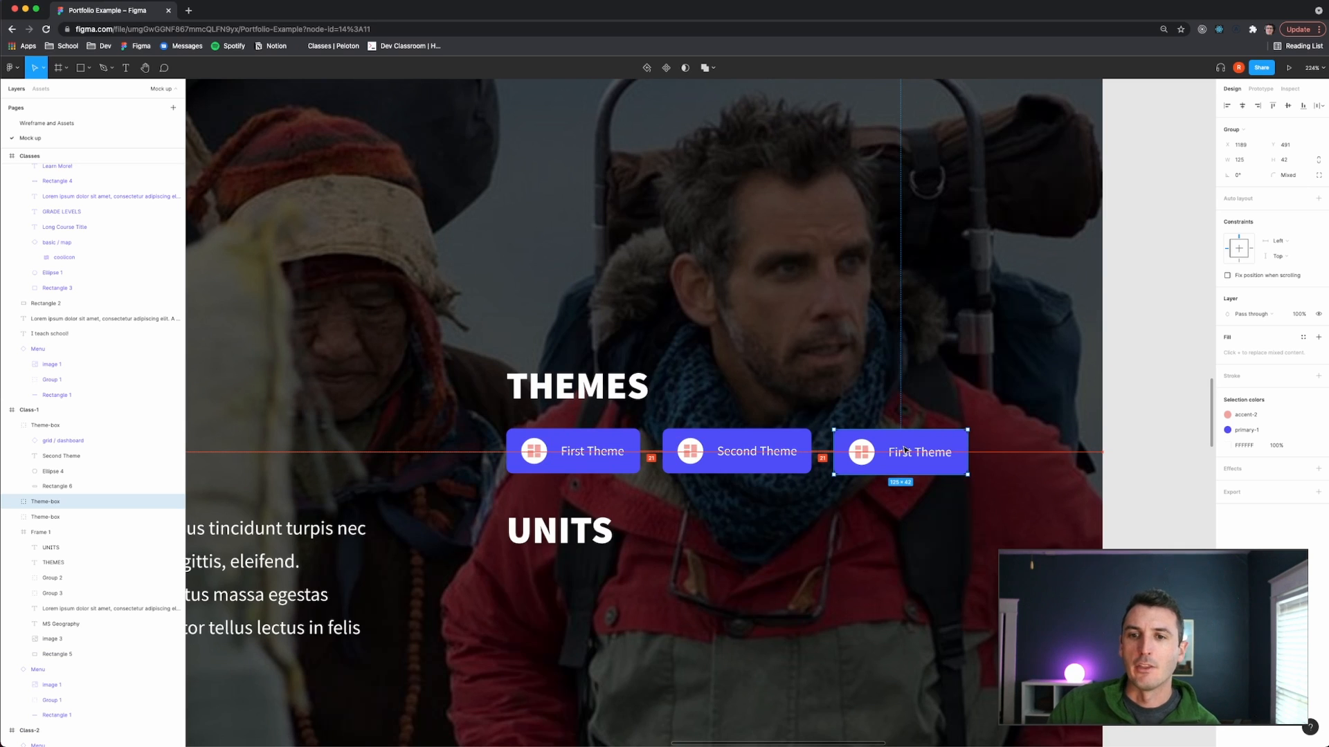
Change the third badge's label to Third Theme.
{"action": "double_click", "coordinate": [909, 458]}
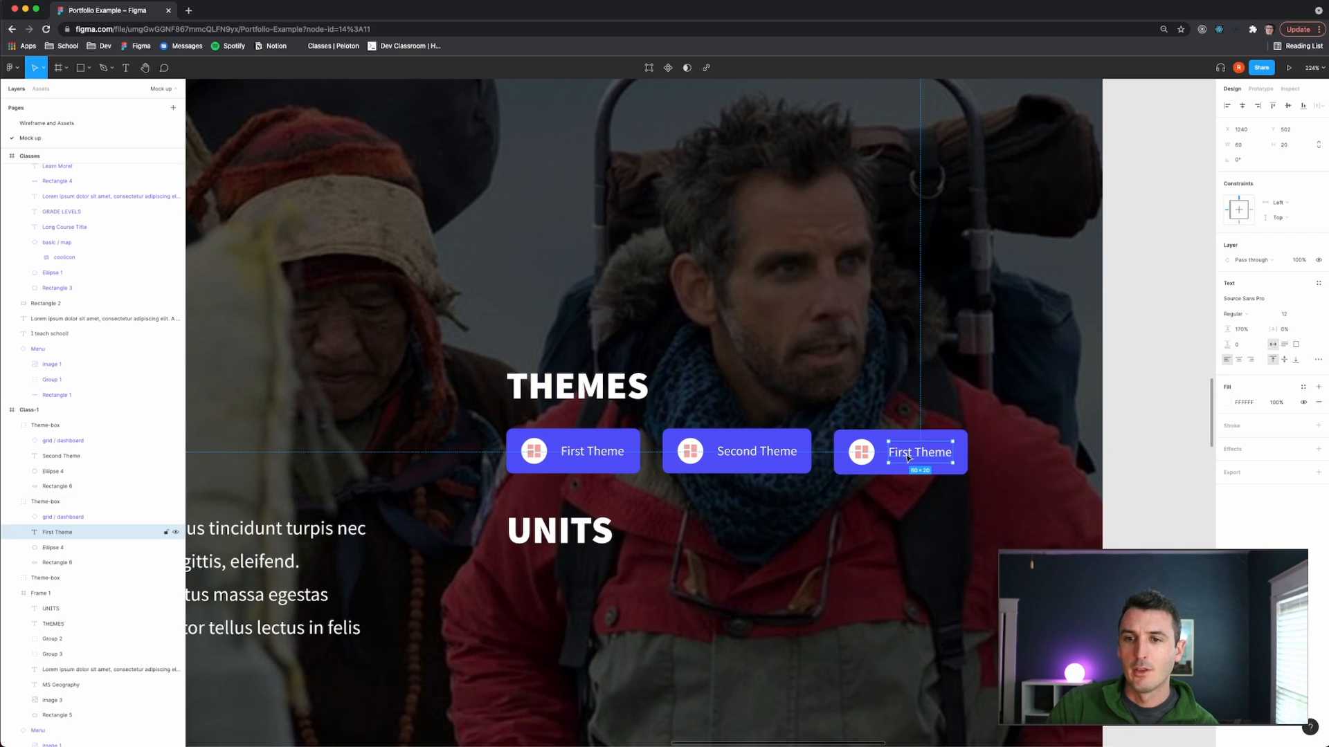
{"action": "double_click", "coordinate": [900, 452]}
{"action": "type", "text": "Third"}
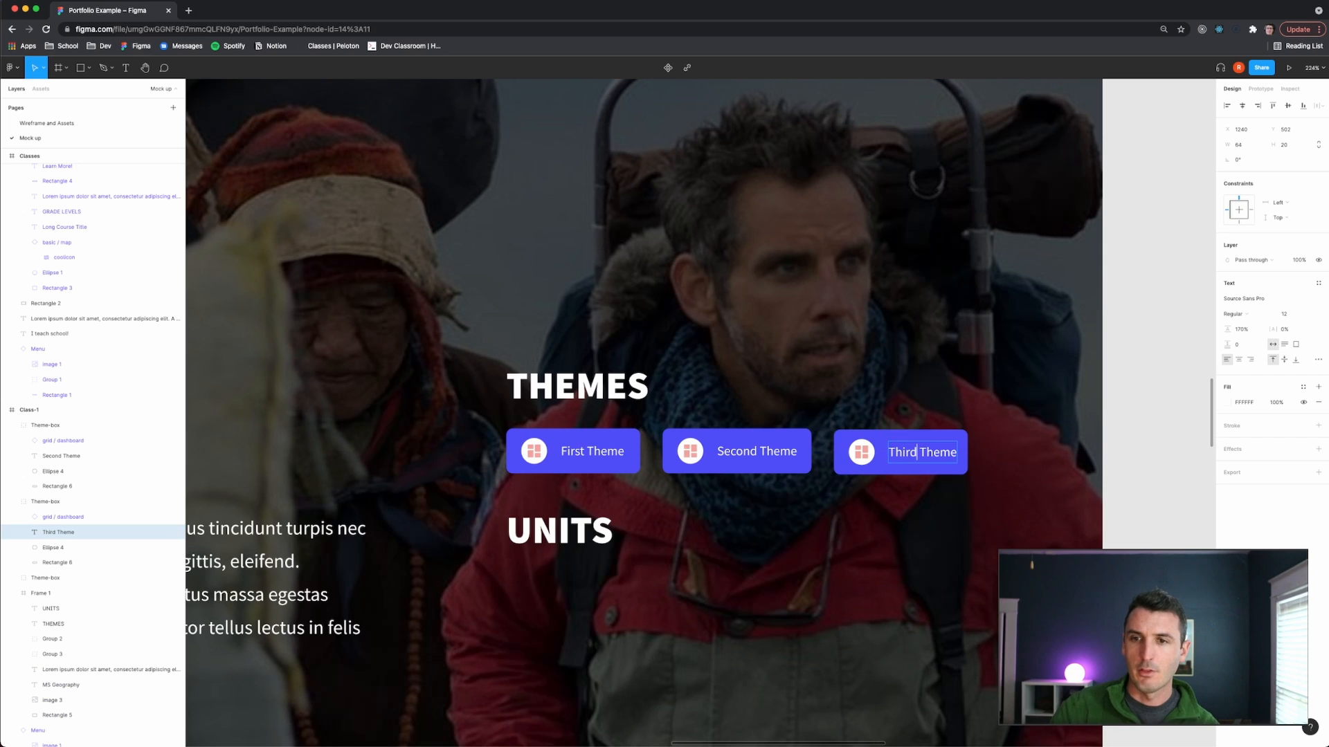
{"action": "left_click", "coordinate": [968, 461]}
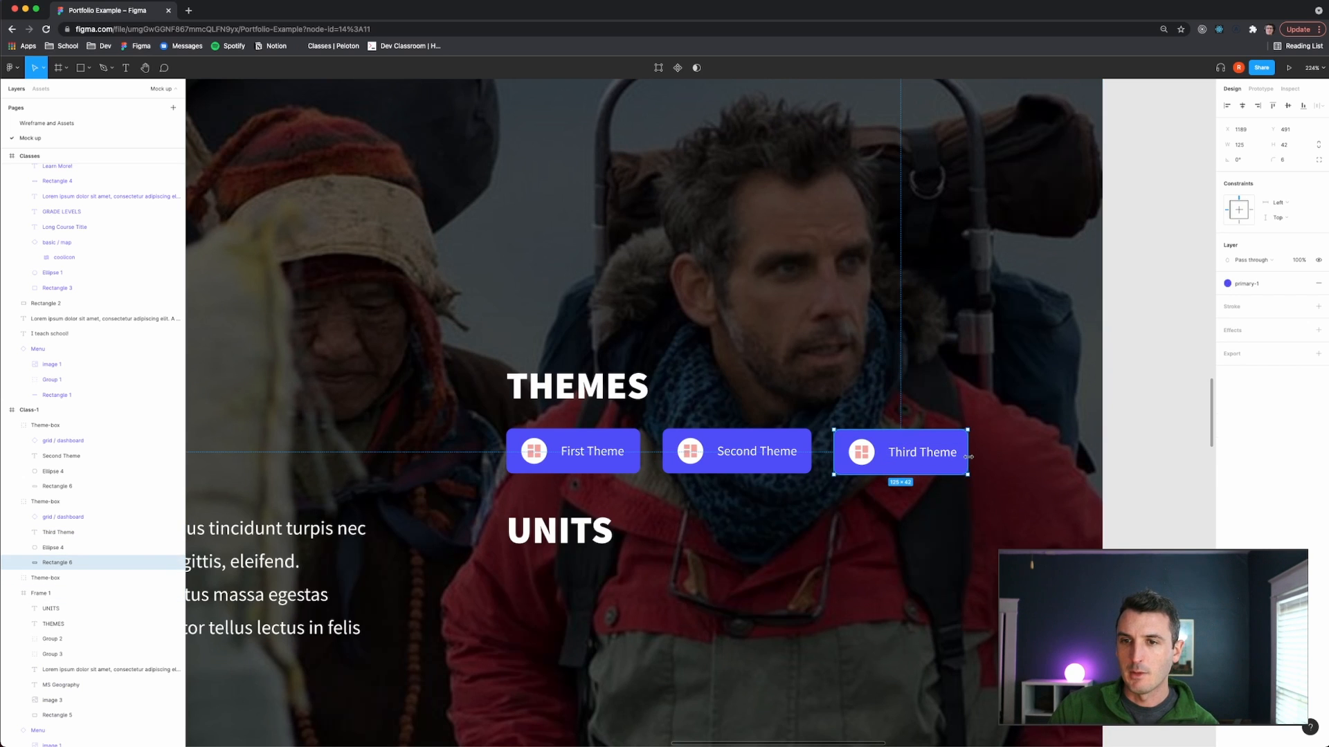
{"action": "left_click", "coordinate": [1008, 464]}
Review the Class-1 mock-up layout and compare it with the UNITS list in the course page wireframe.
{"action": "scroll", "coordinate": [978, 531], "scroll_direction": "down", "scroll_amount": 2}
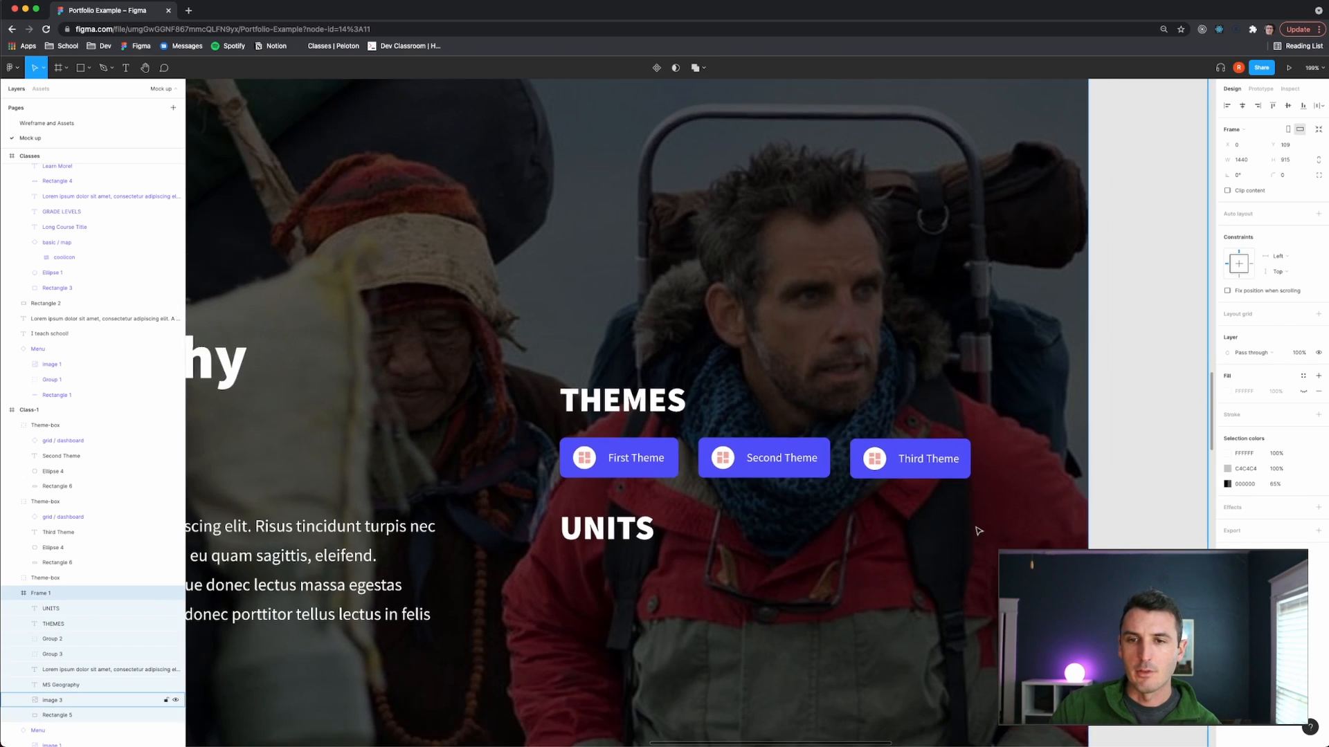
{"action": "scroll", "coordinate": [978, 531], "scroll_direction": "down", "scroll_amount": 5}
{"action": "scroll", "coordinate": [843, 558], "scroll_direction": "left", "scroll_amount": 2}
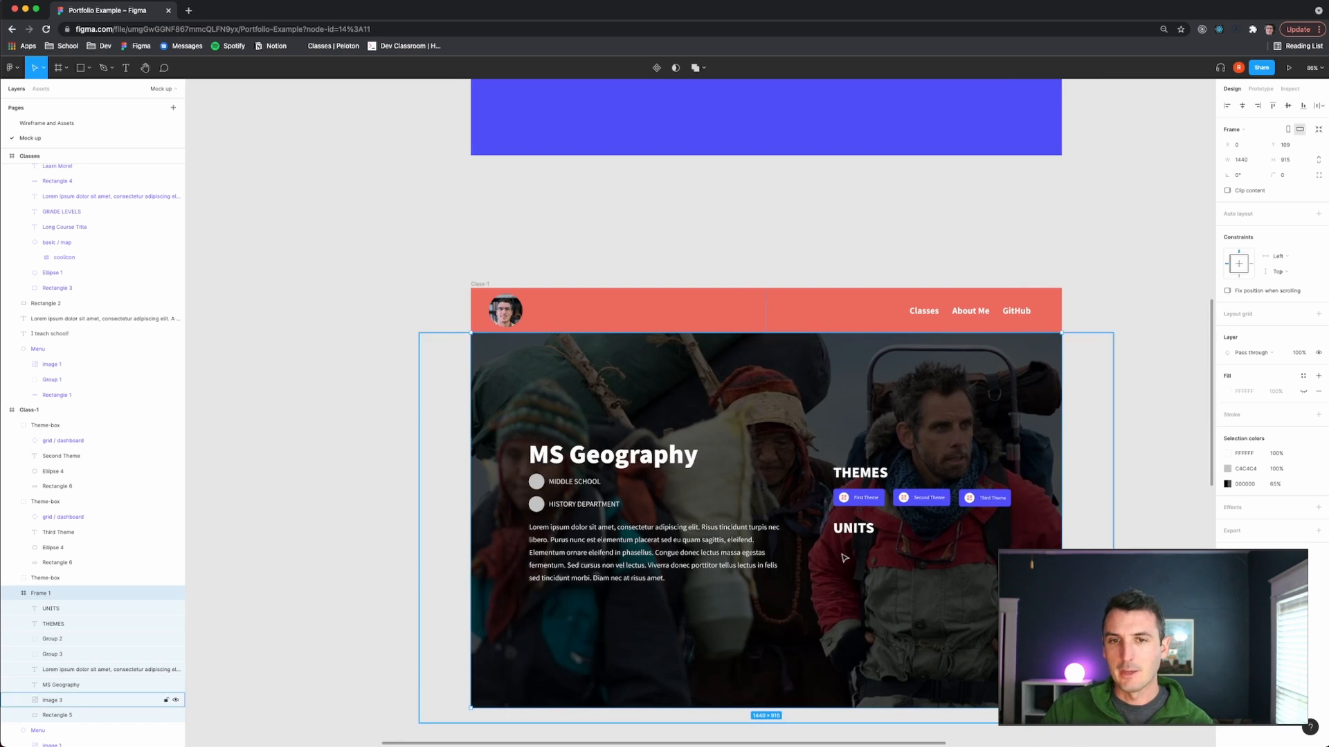
{"action": "scroll", "coordinate": [843, 557], "scroll_direction": "down", "scroll_amount": 1}
{"action": "scroll", "coordinate": [843, 558], "scroll_direction": "up", "scroll_amount": 2}
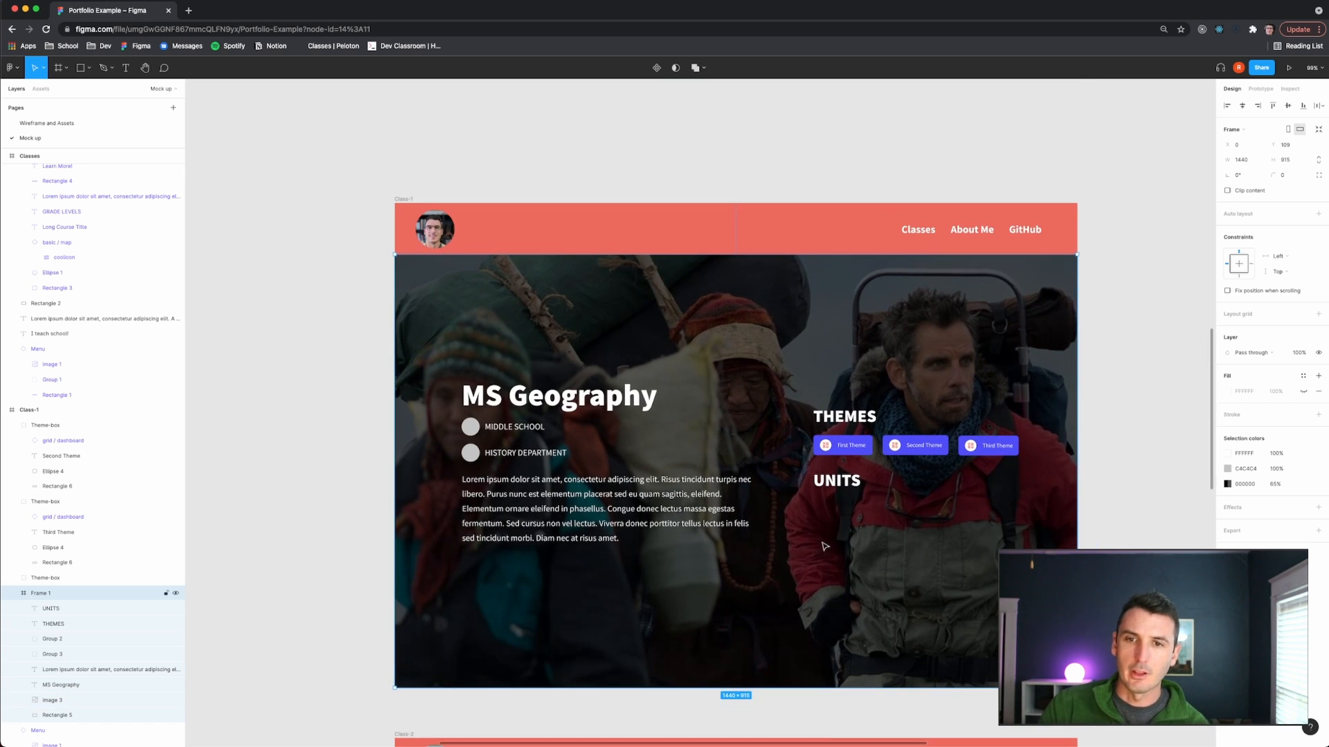
{"action": "scroll", "coordinate": [825, 546], "scroll_direction": "right", "scroll_amount": 2}
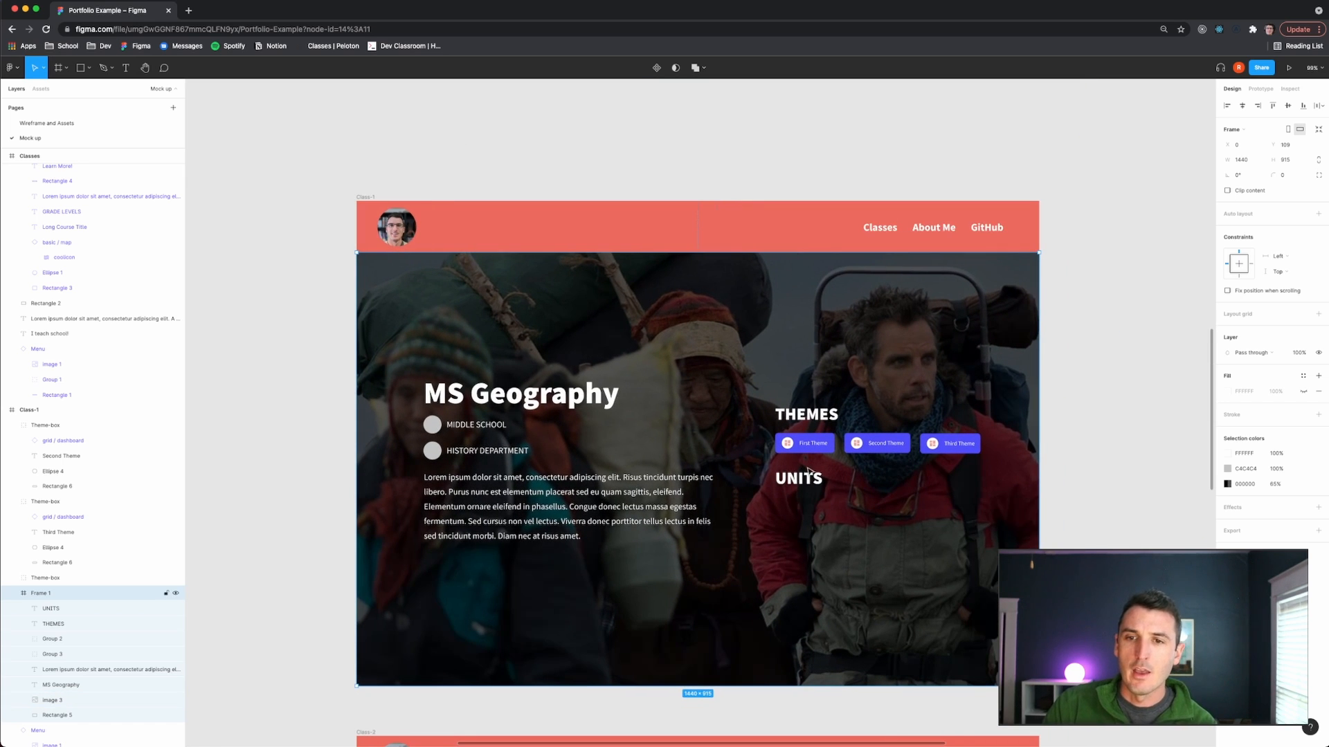
{"action": "scroll", "coordinate": [814, 523], "scroll_direction": "up", "scroll_amount": 4}
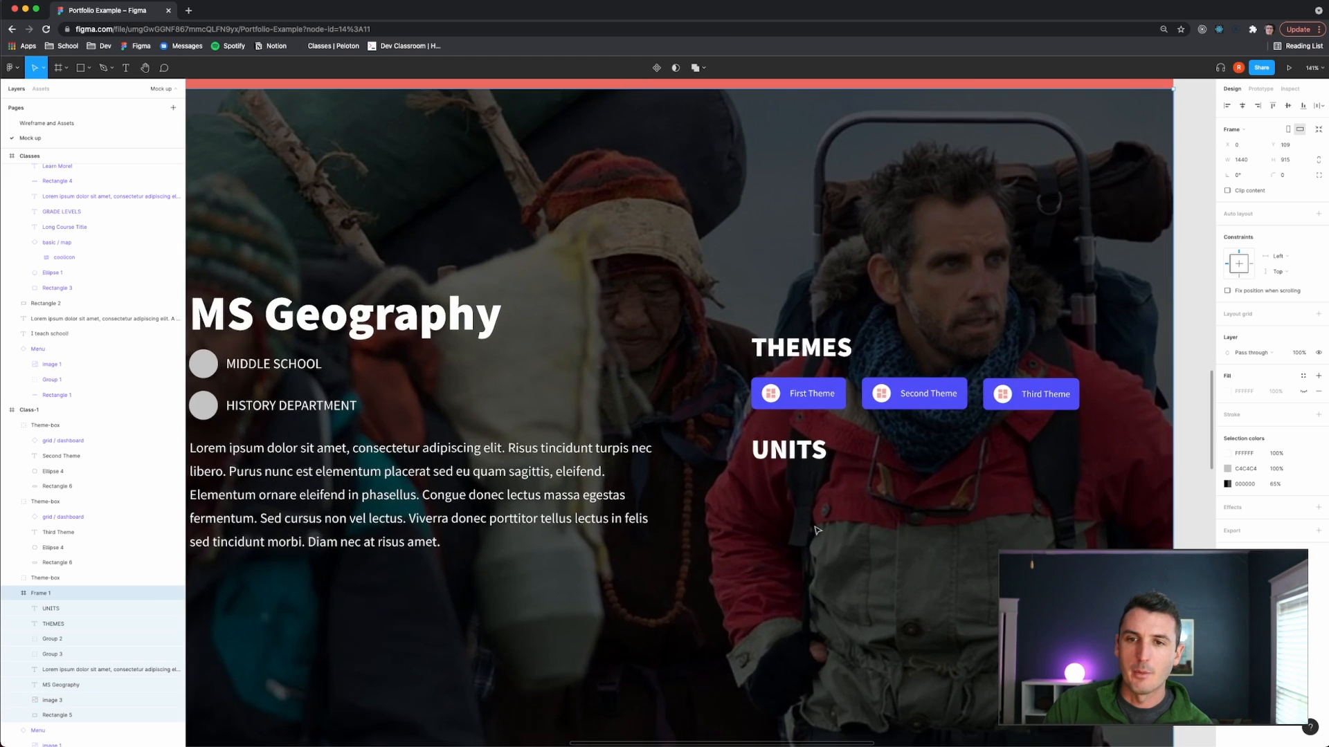
{"action": "scroll", "coordinate": [805, 524], "scroll_direction": "right", "scroll_amount": 2}
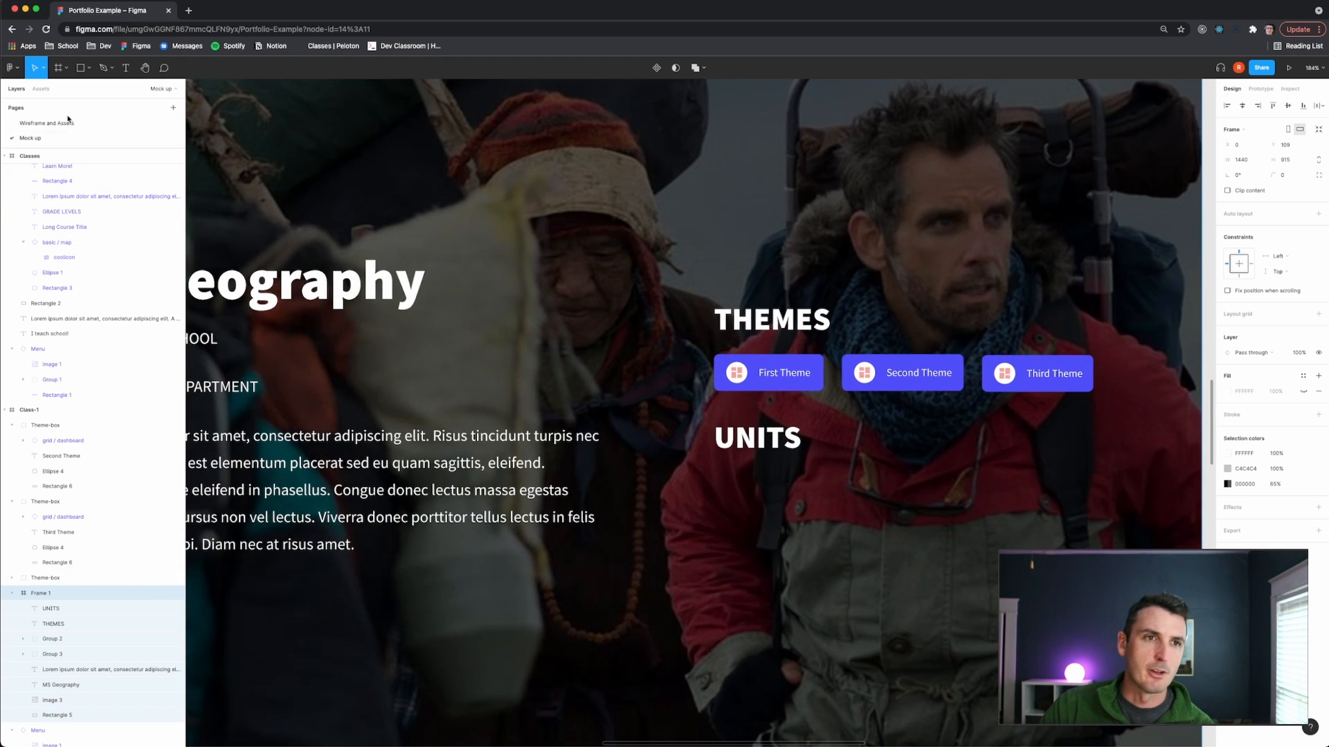
{"action": "left_click", "coordinate": [68, 123]}
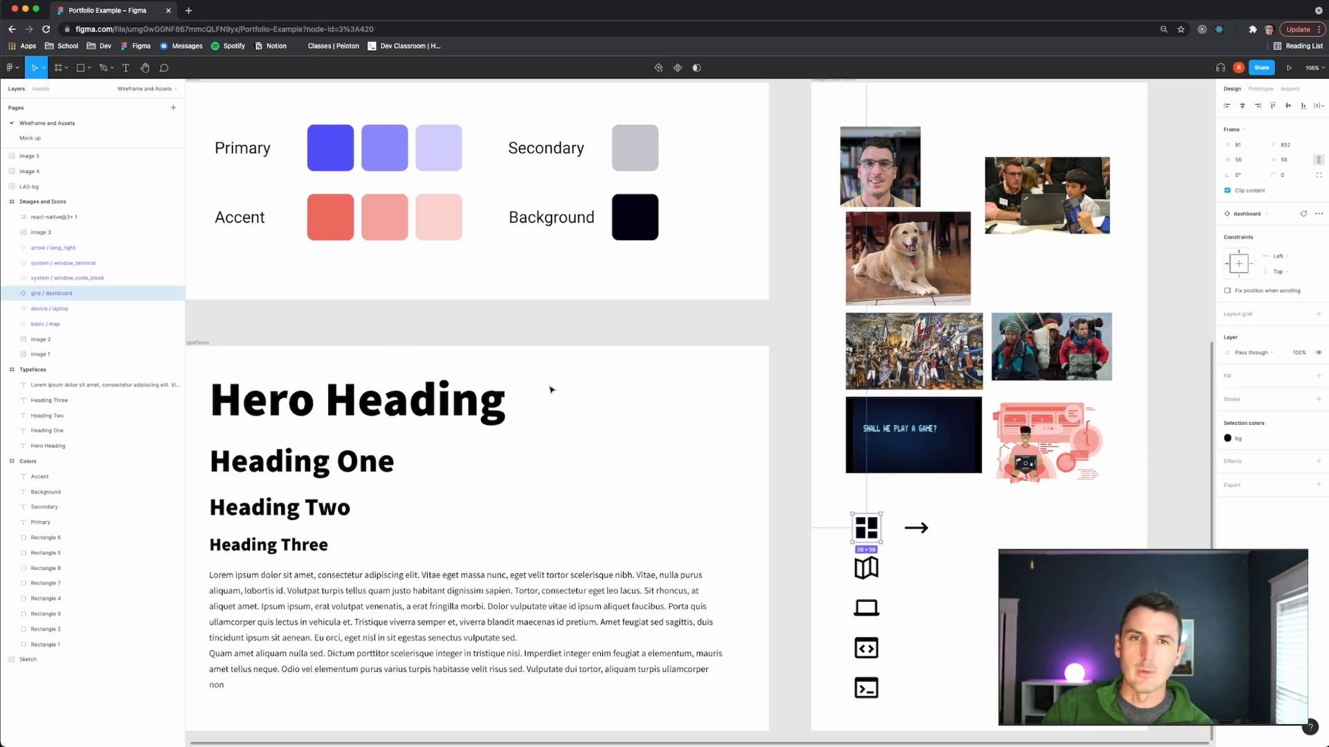
{"action": "scroll", "coordinate": [588, 381], "scroll_direction": "down", "scroll_amount": 6}
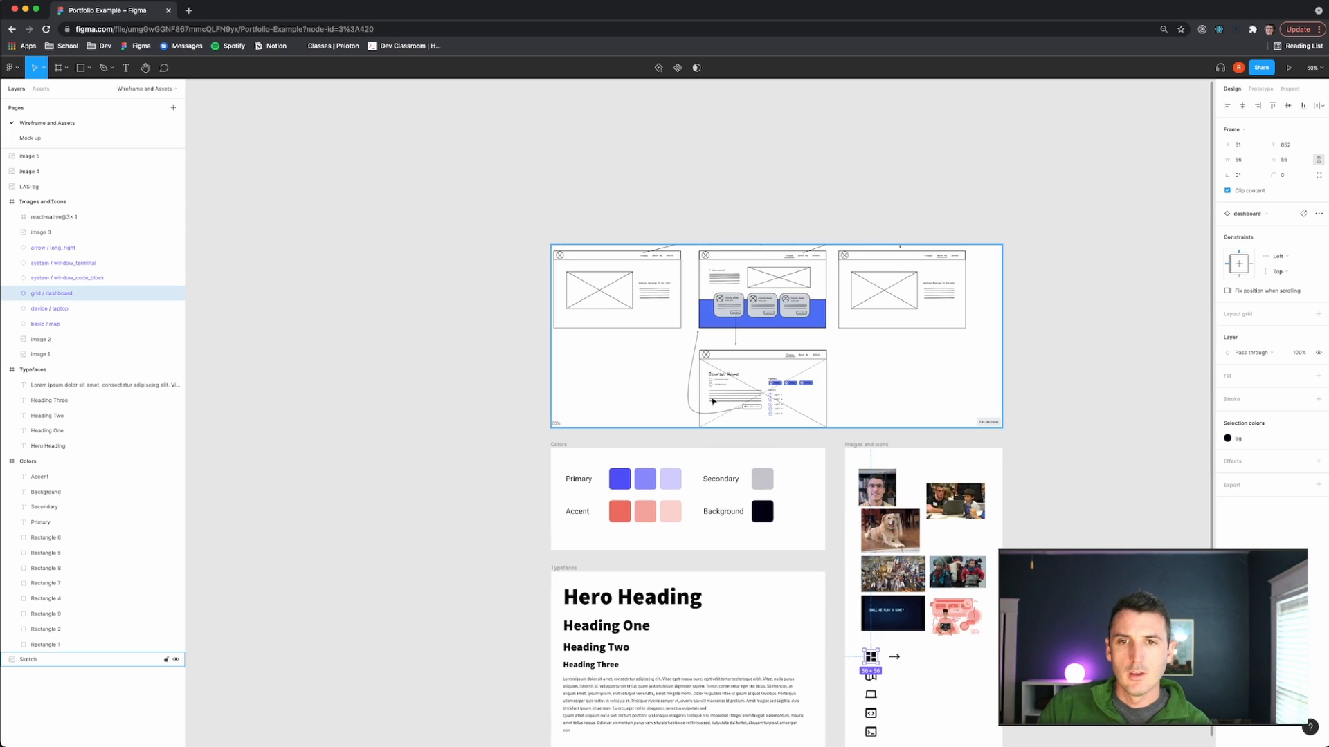
{"action": "scroll", "coordinate": [713, 401], "scroll_direction": "up", "scroll_amount": 10}
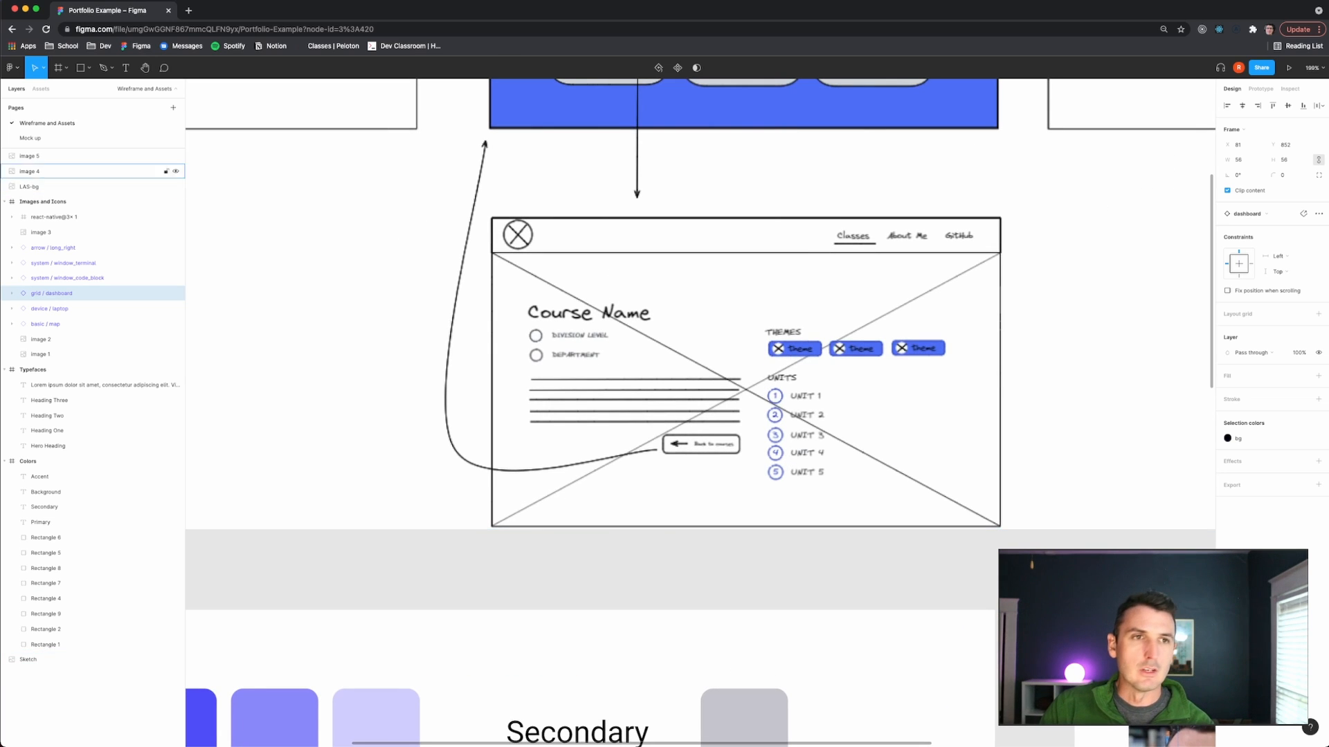
{"action": "left_click", "coordinate": [30, 138]}
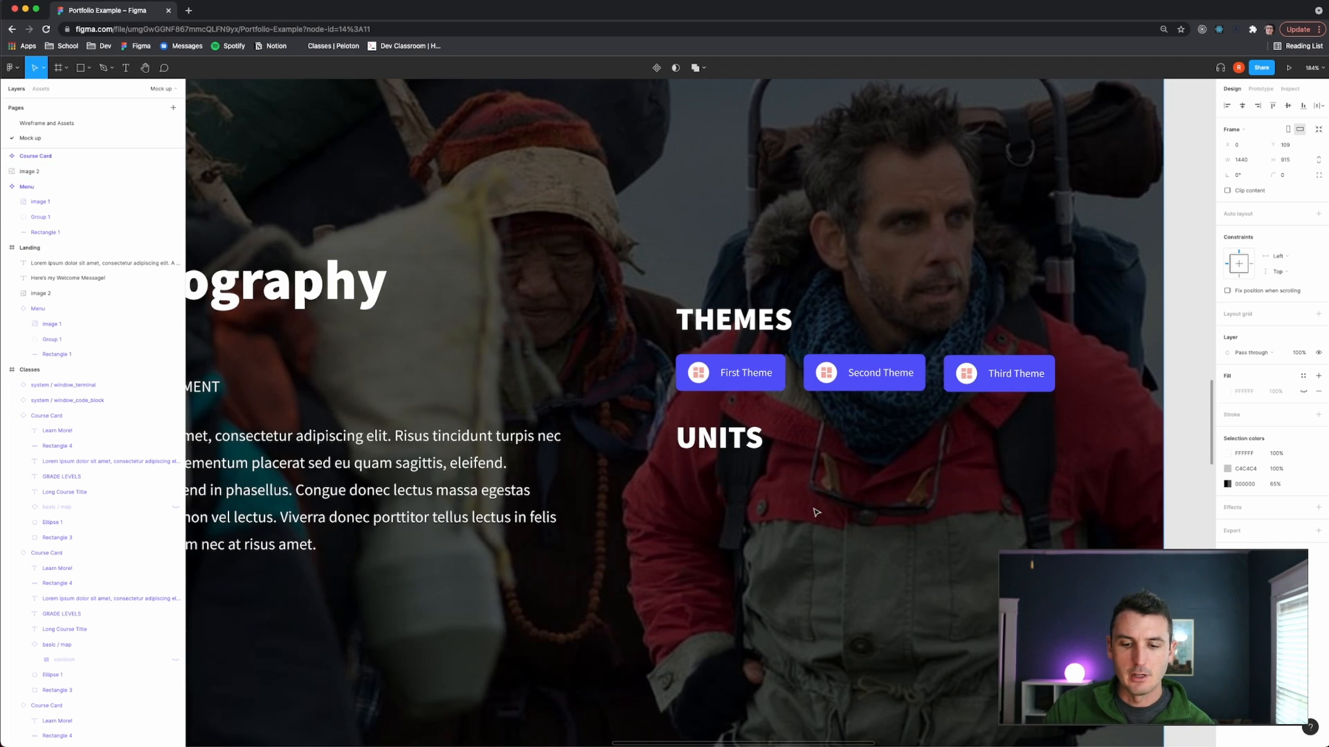
Draw a 40 × 40 circle below the UNITS heading and fill it with white.
{"action": "key", "text": "o"}
{"action": "left_click_drag", "start_coordinate": [680, 476], "coordinate": [713, 507]}
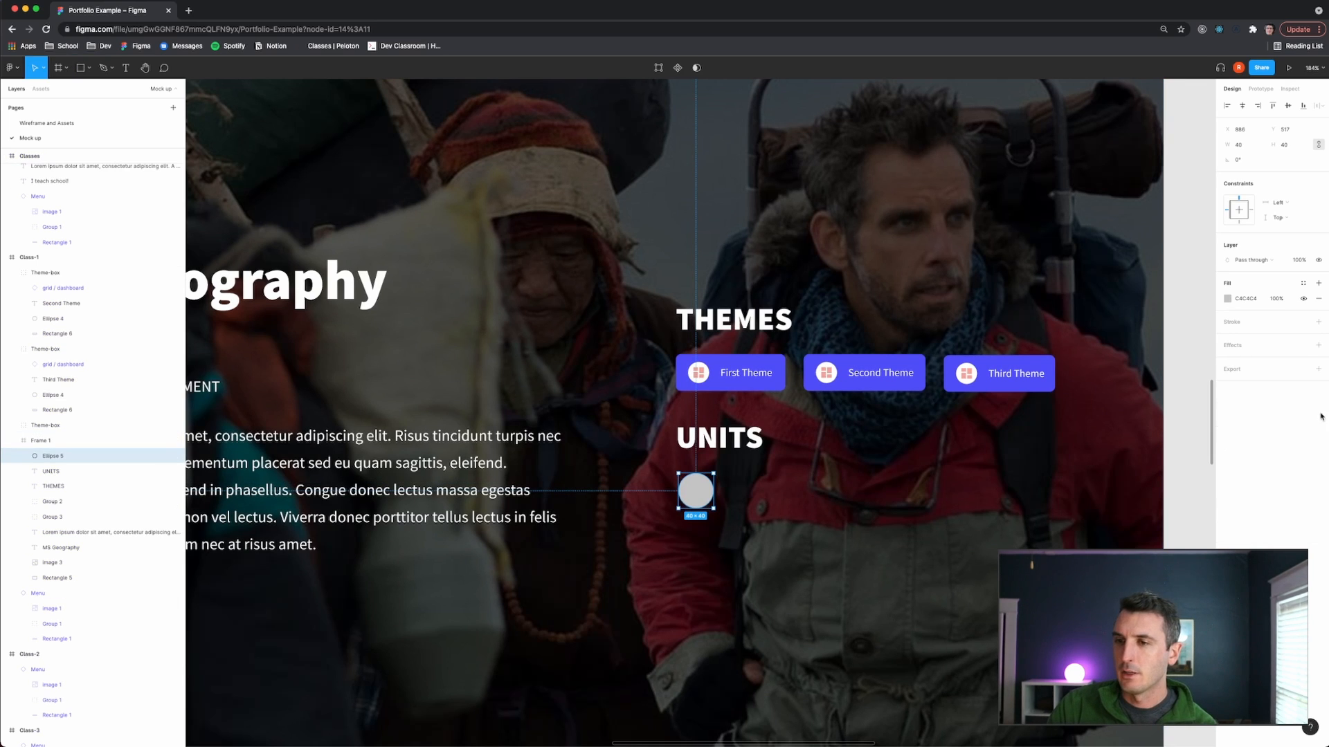
{"action": "left_click", "coordinate": [1227, 300]}
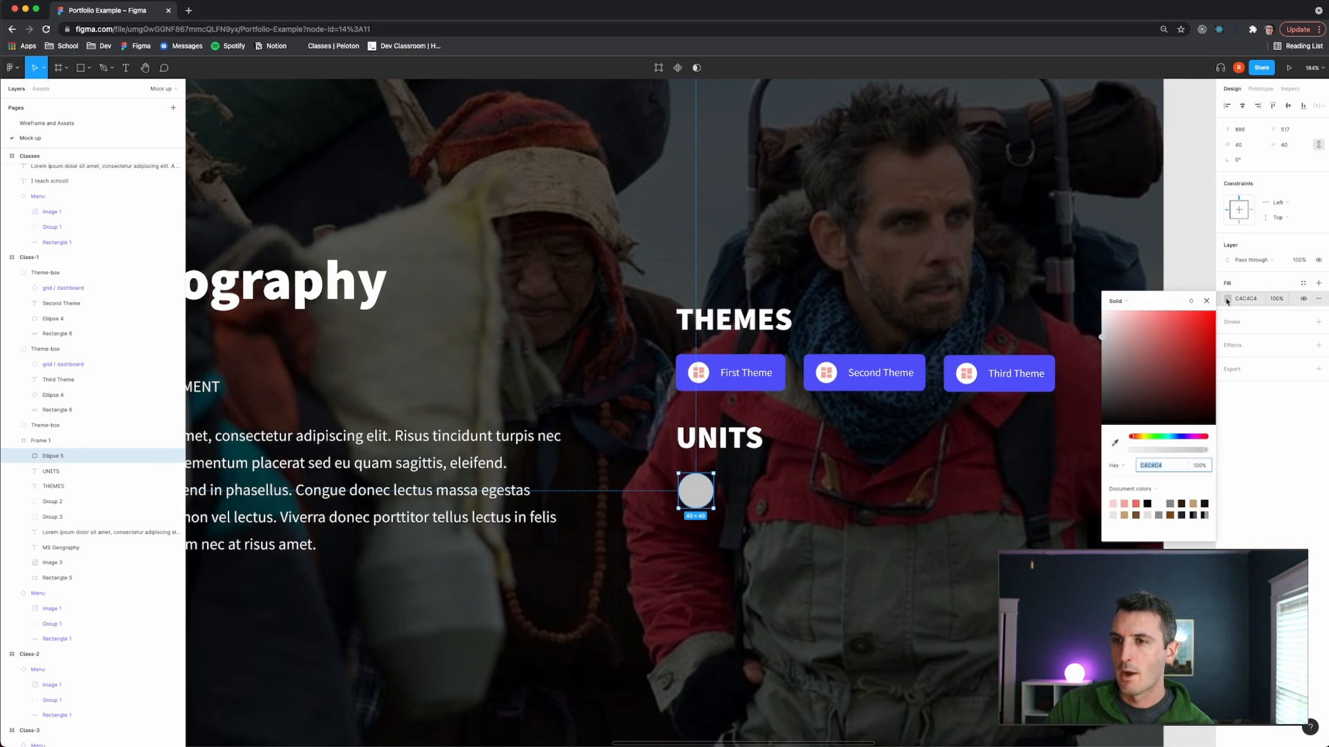
{"action": "left_click", "coordinate": [1163, 504]}
{"action": "key", "text": "Escape"}
{"action": "key", "text": "Escape"}
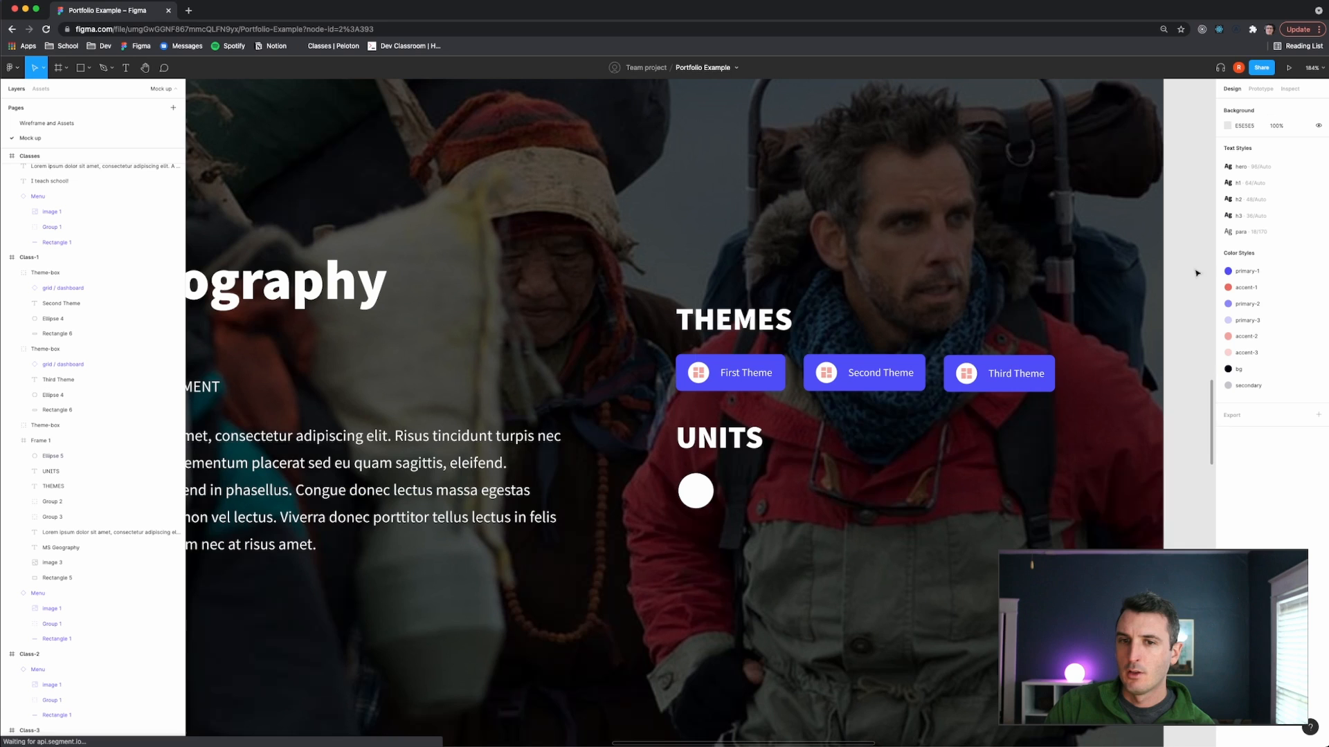
Add a text layer reading "n" inside the white circle under UNITS.
{"action": "scroll", "coordinate": [703, 501], "scroll_direction": "up", "scroll_amount": 2}
{"action": "scroll", "coordinate": [703, 501], "scroll_direction": "up", "scroll_amount": 3}
{"action": "key", "text": "t"}
{"action": "left_click", "coordinate": [688, 479]}
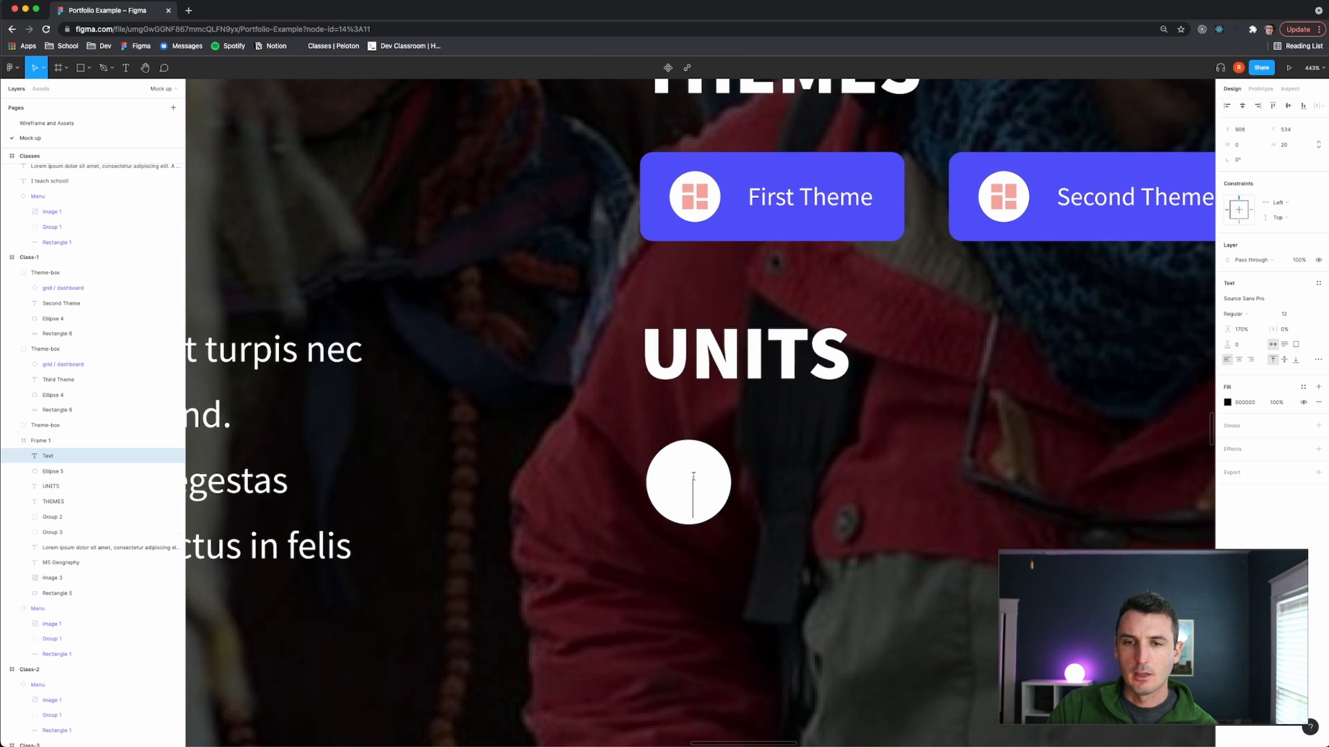
{"action": "type", "text": "1"}
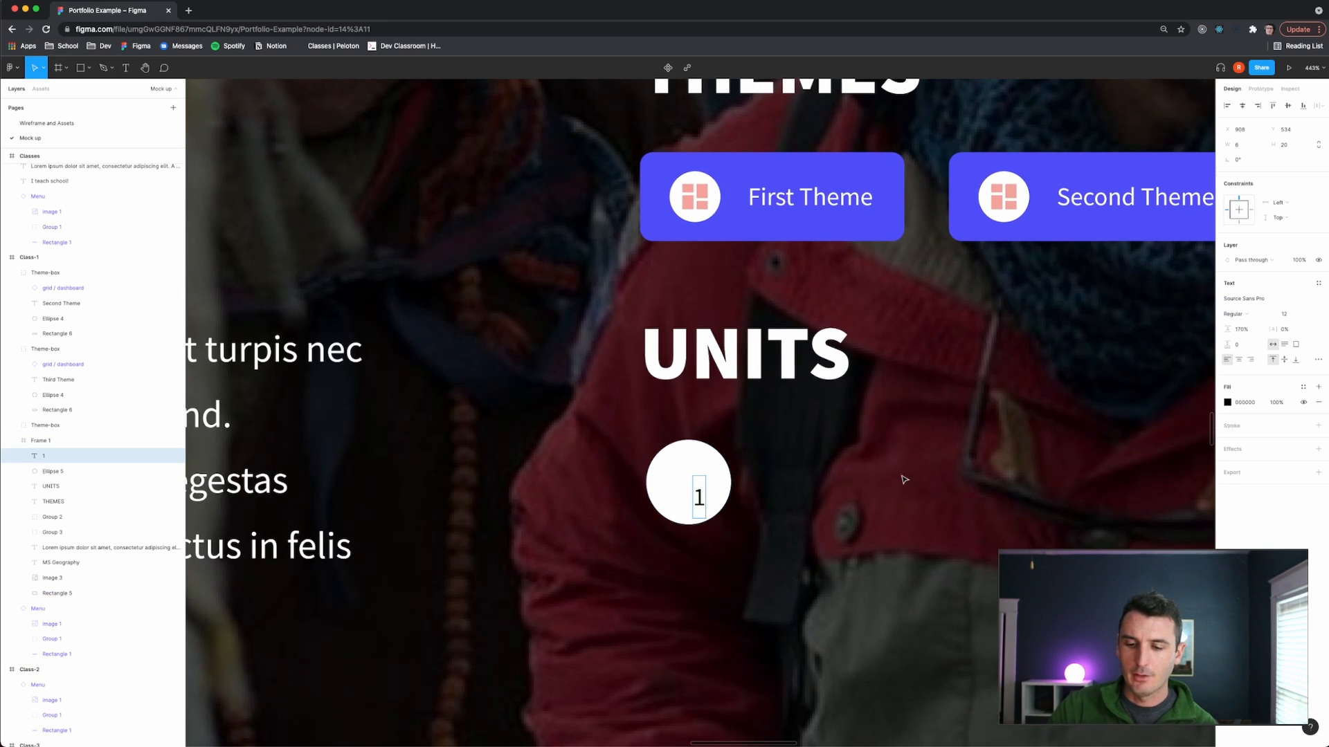
{"action": "key", "text": "BackSpace"}
{"action": "type", "text": "n"}
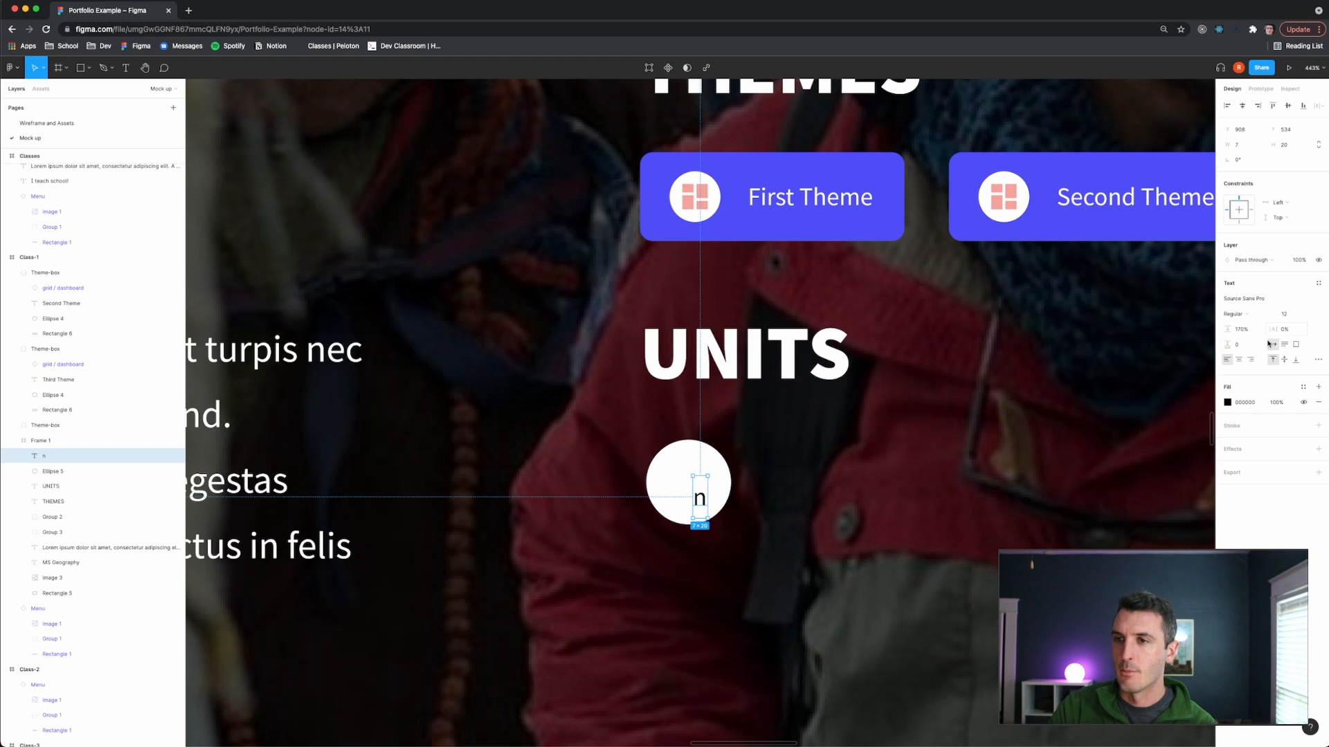
Apply the h3 text style to the "n" under UNITS and move it to the middle of the white circle.
{"action": "left_click", "coordinate": [1318, 283]}
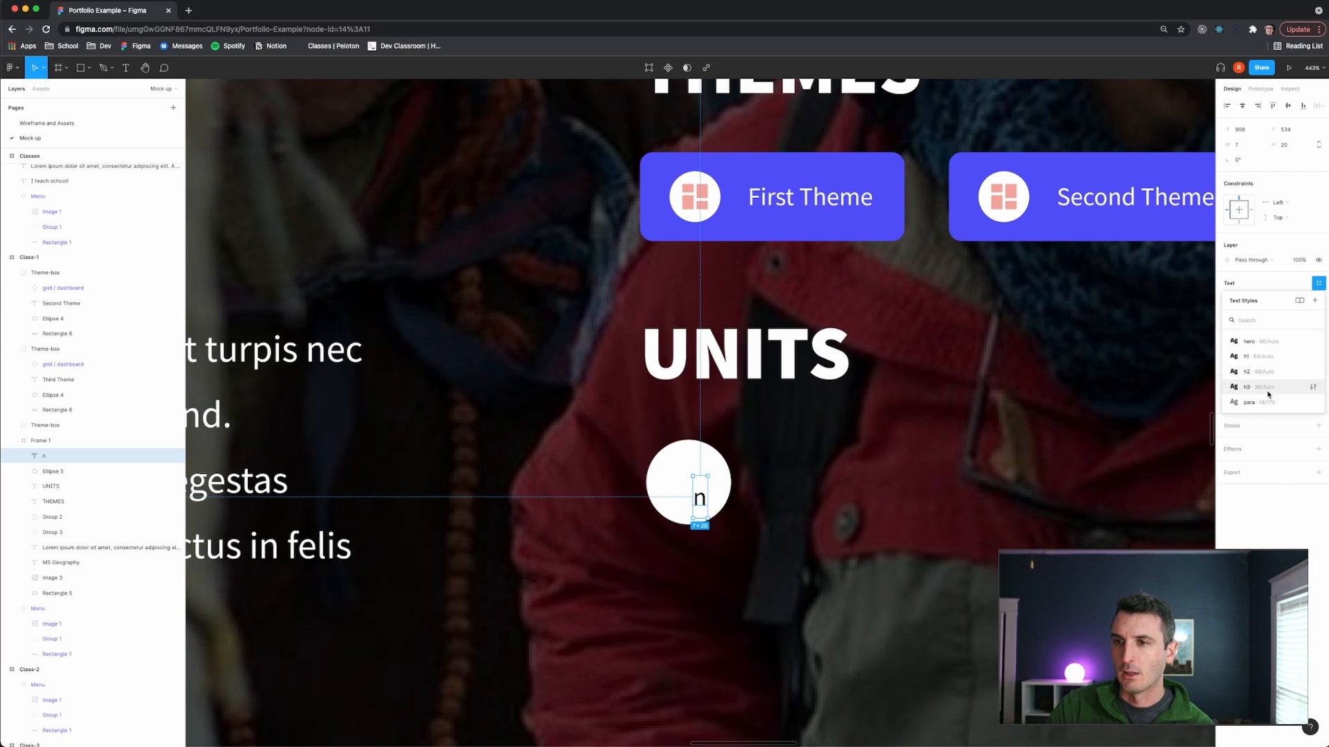
{"action": "left_click", "coordinate": [1251, 373]}
{"action": "left_click", "coordinate": [724, 544]}
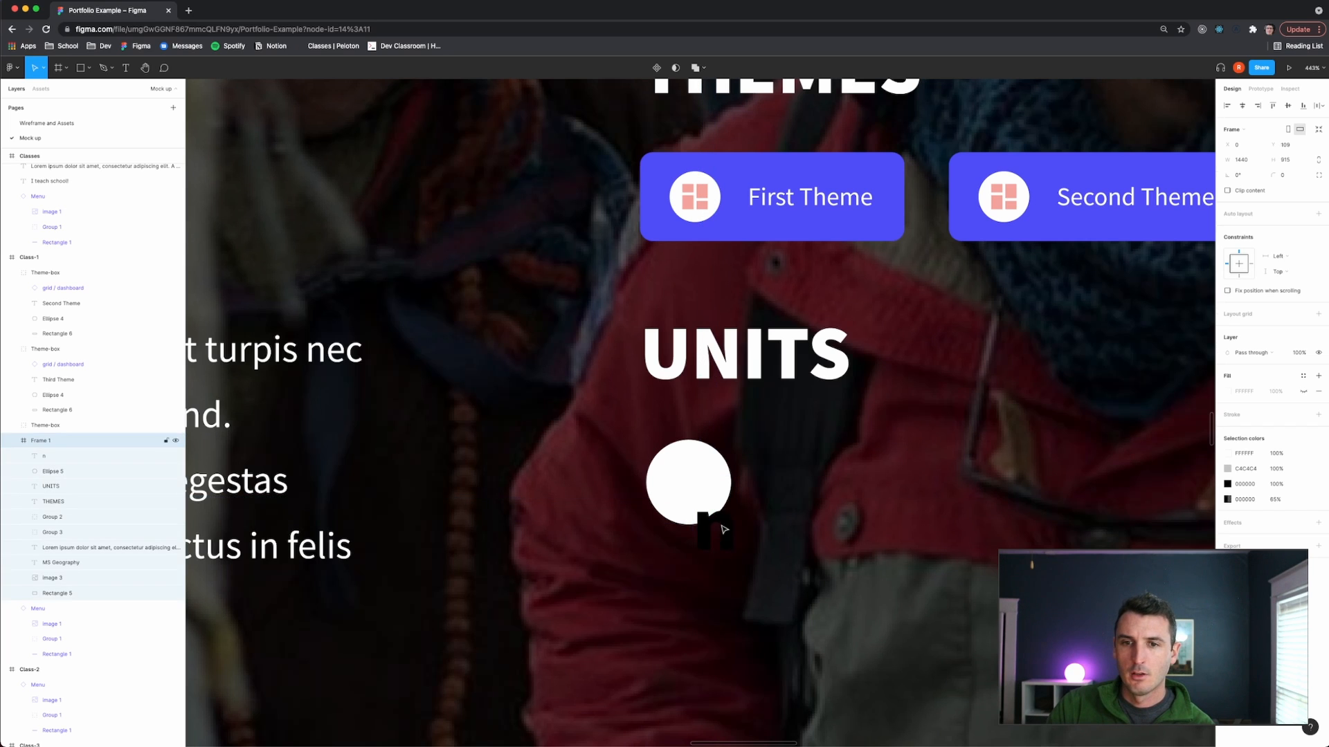
{"action": "left_click_drag", "start_coordinate": [717, 521], "coordinate": [698, 432]}
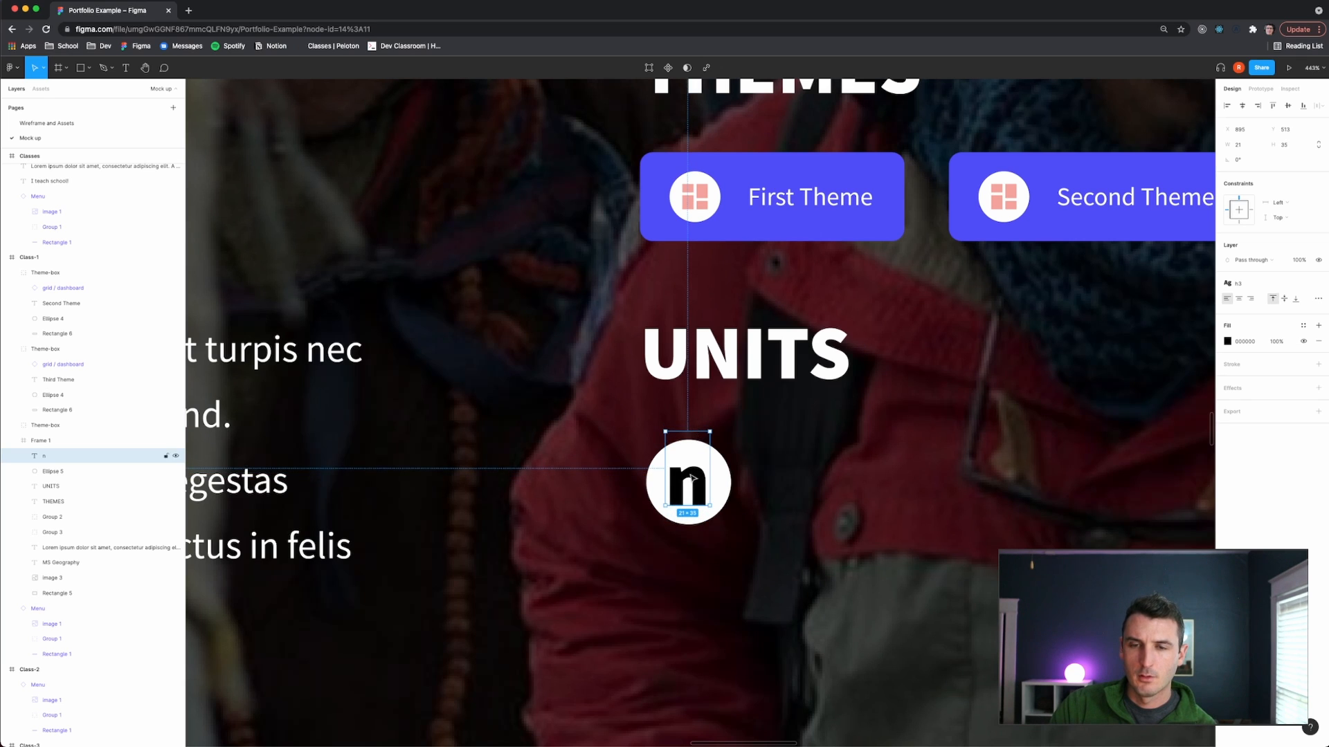
{"action": "left_click_drag", "start_coordinate": [693, 478], "coordinate": [696, 471]}
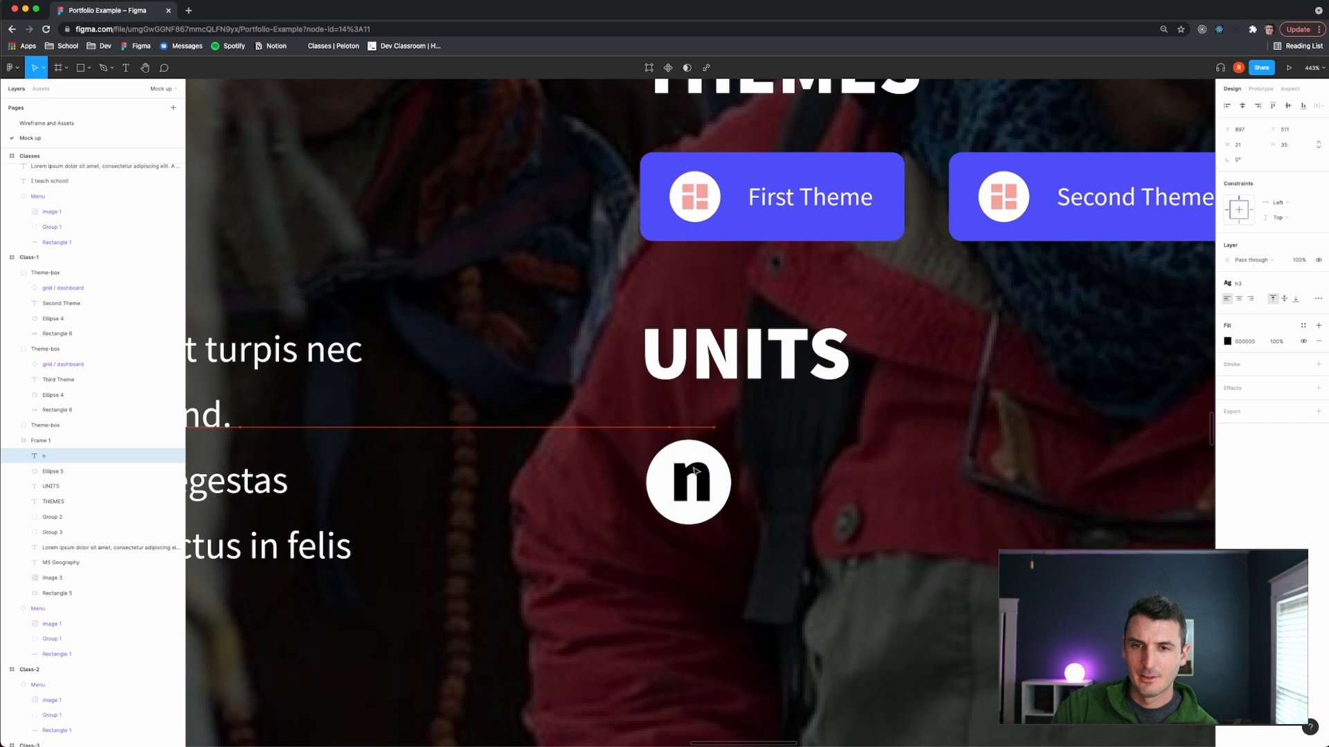
{"action": "left_click", "coordinate": [831, 506]}
Detach the text style from the "n" in the circle and set its font size to 12.
{"action": "left_click", "coordinate": [701, 497]}
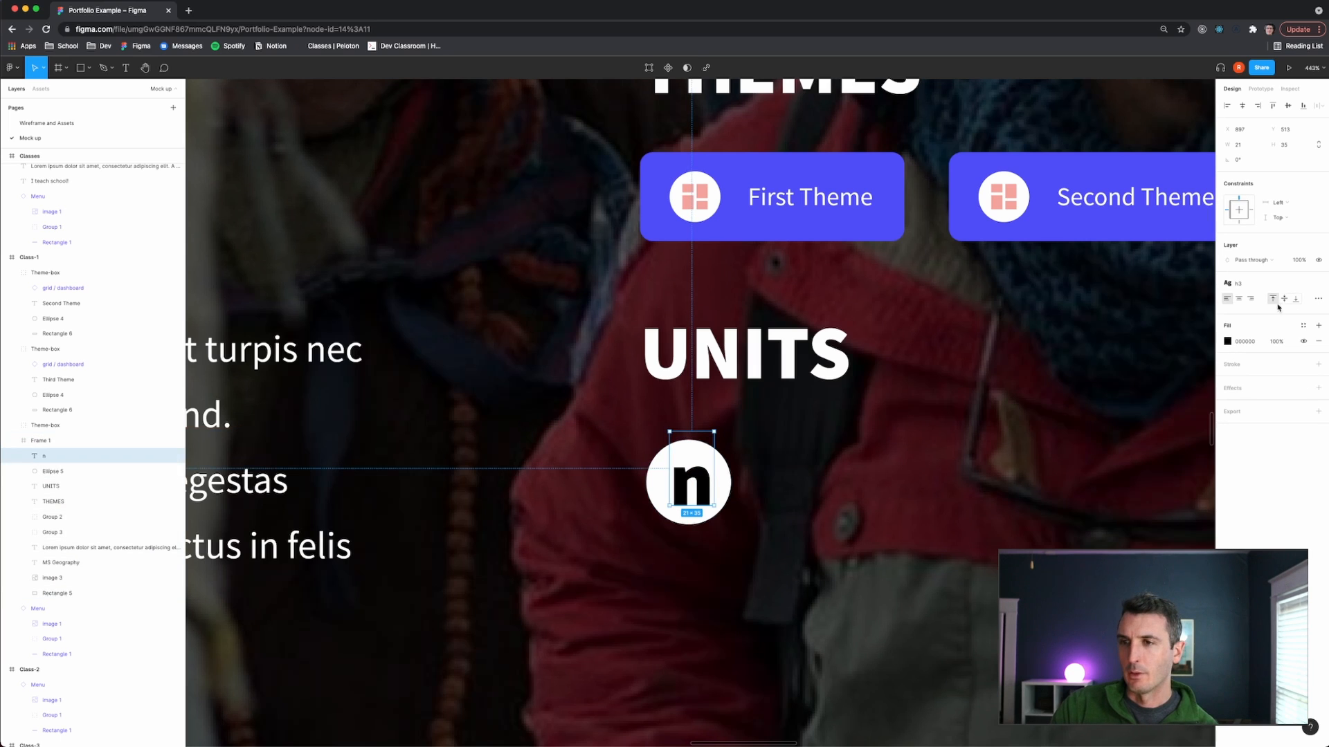
{"action": "left_click", "coordinate": [1317, 283]}
{"action": "left_click", "coordinate": [1305, 317]}
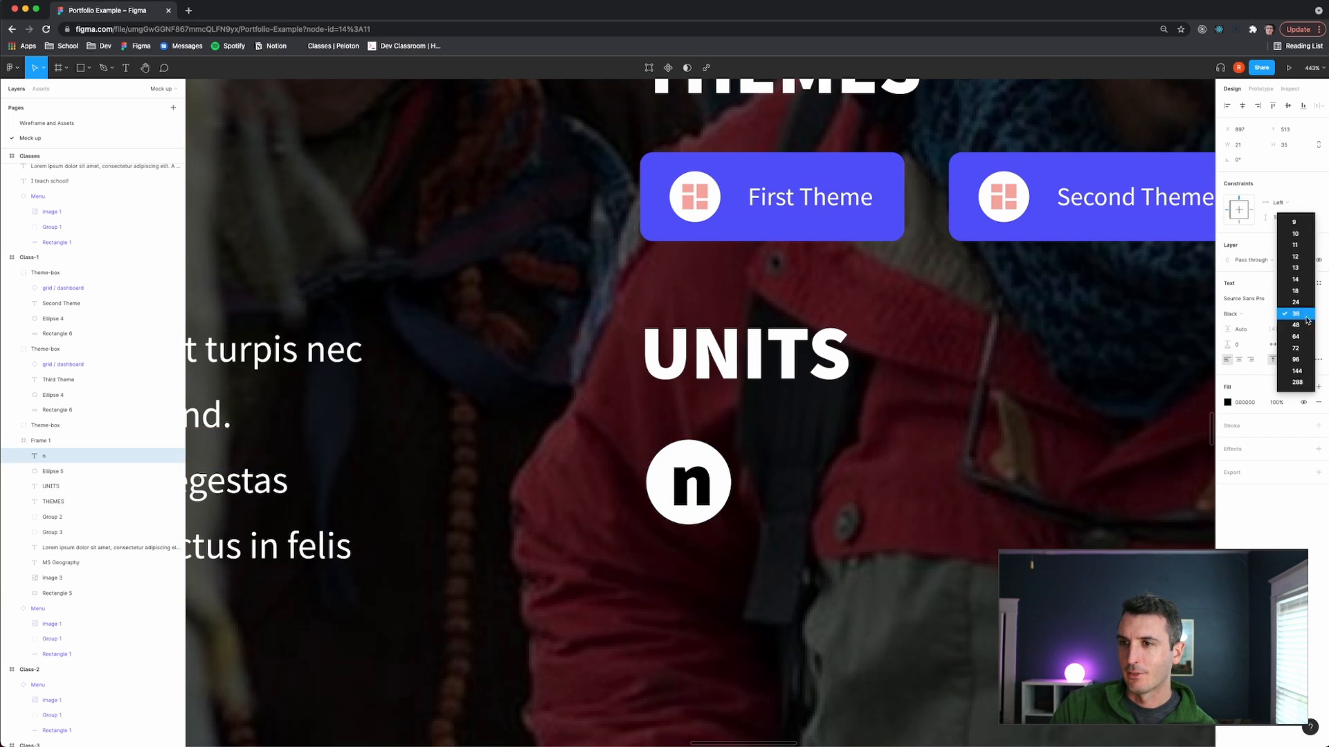
{"action": "left_click", "coordinate": [1294, 258]}
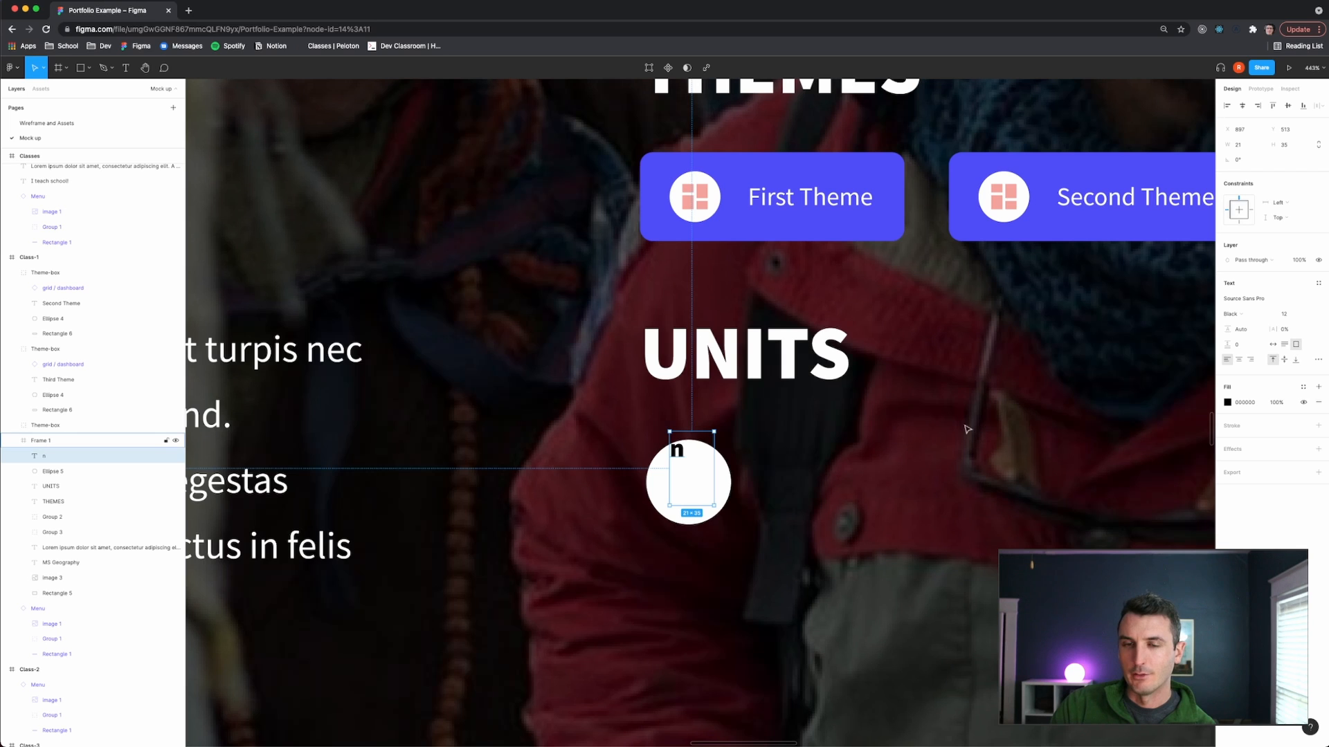
{"action": "key", "text": "Escape"}
Replace the "n" with a fresh text layer reading "n" and centre it in the white circle.
{"action": "left_click", "coordinate": [678, 450]}
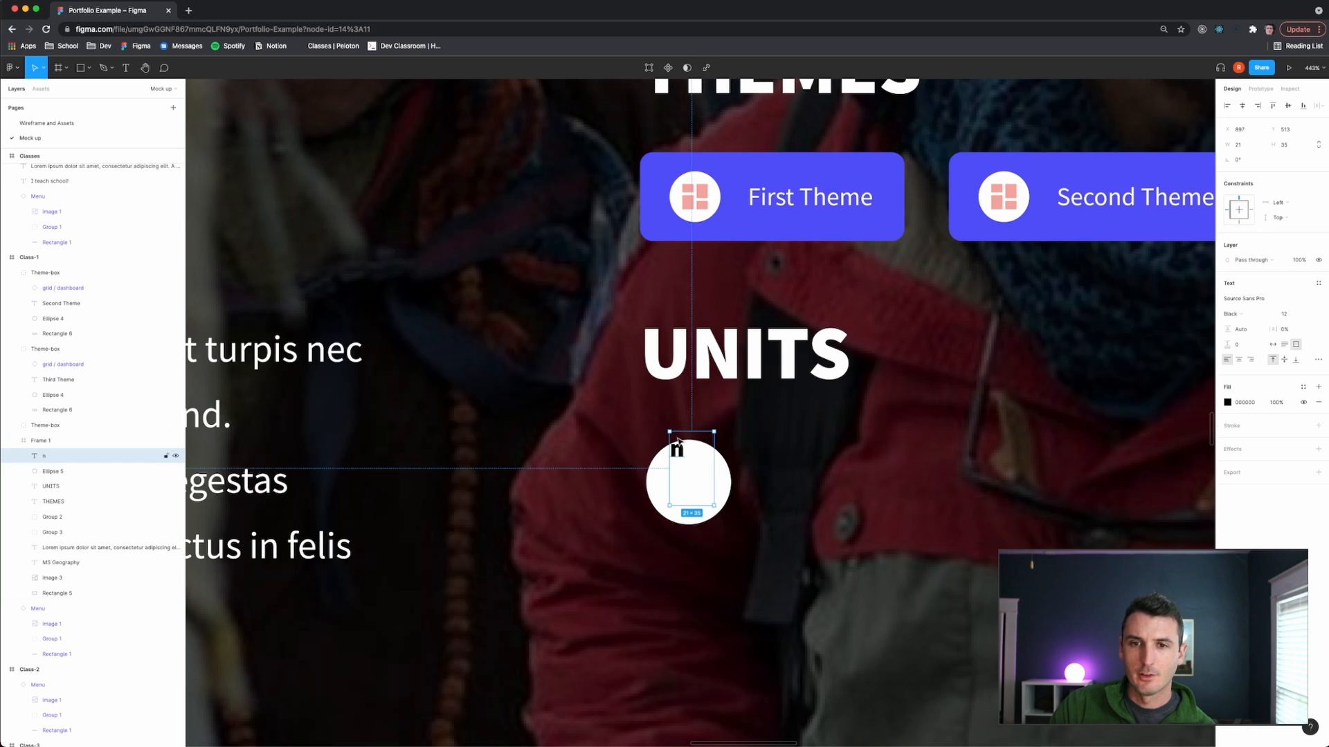
{"action": "double_click", "coordinate": [679, 449]}
{"action": "key", "text": "BackSpace"}
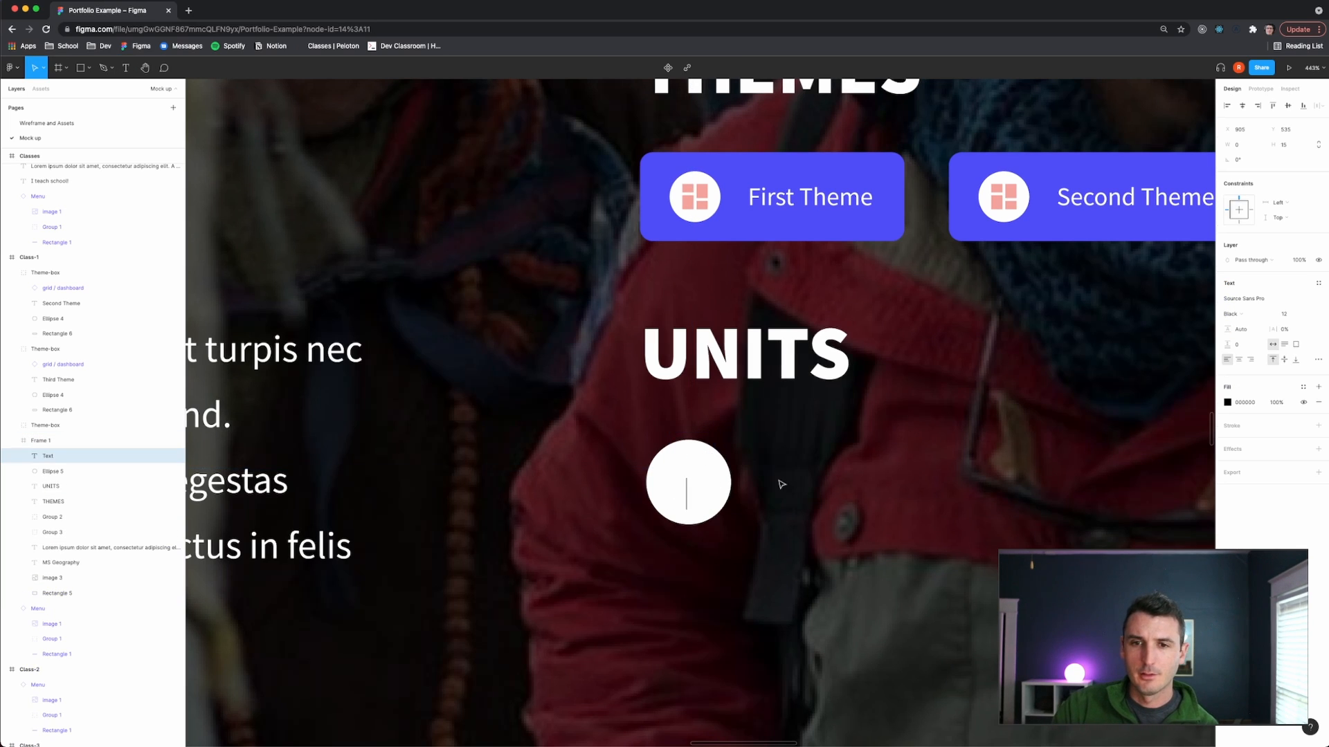
{"action": "type", "text": "n"}
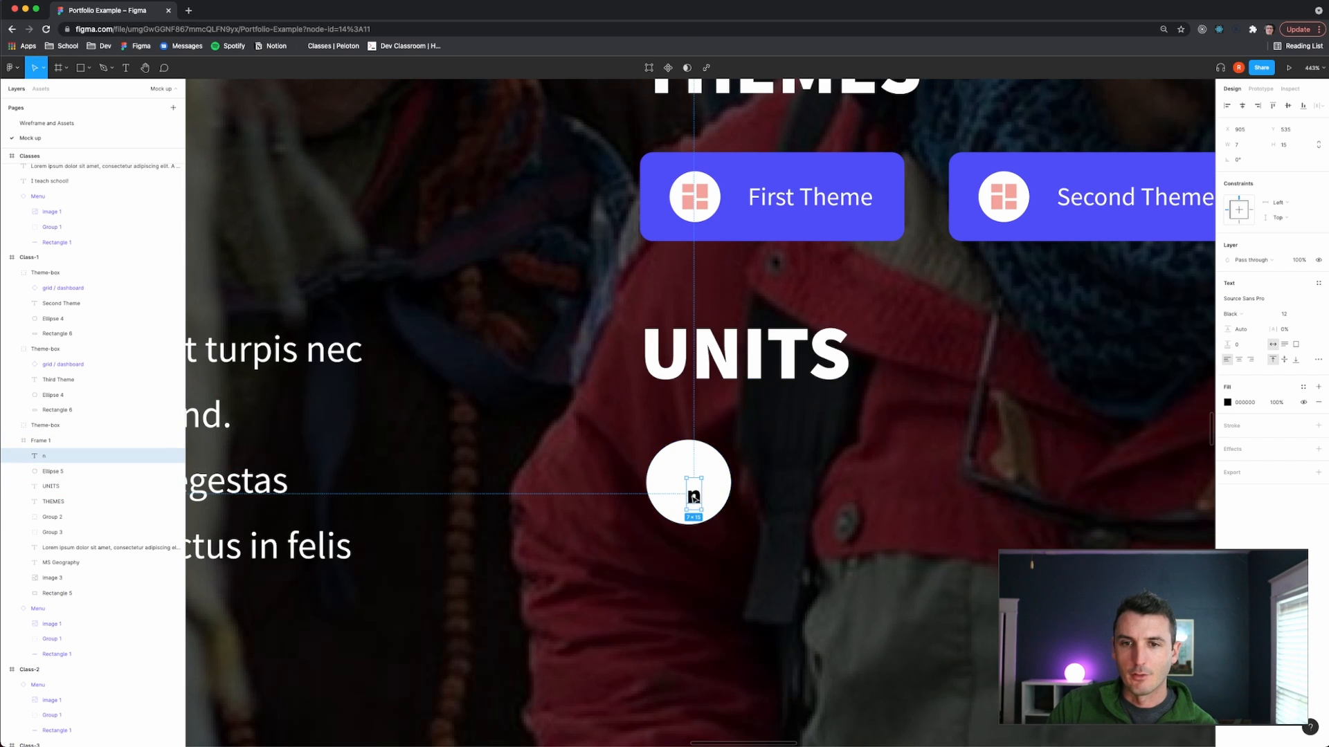
{"action": "left_click_drag", "start_coordinate": [693, 498], "coordinate": [688, 485]}
{"action": "key", "text": "Escape"}
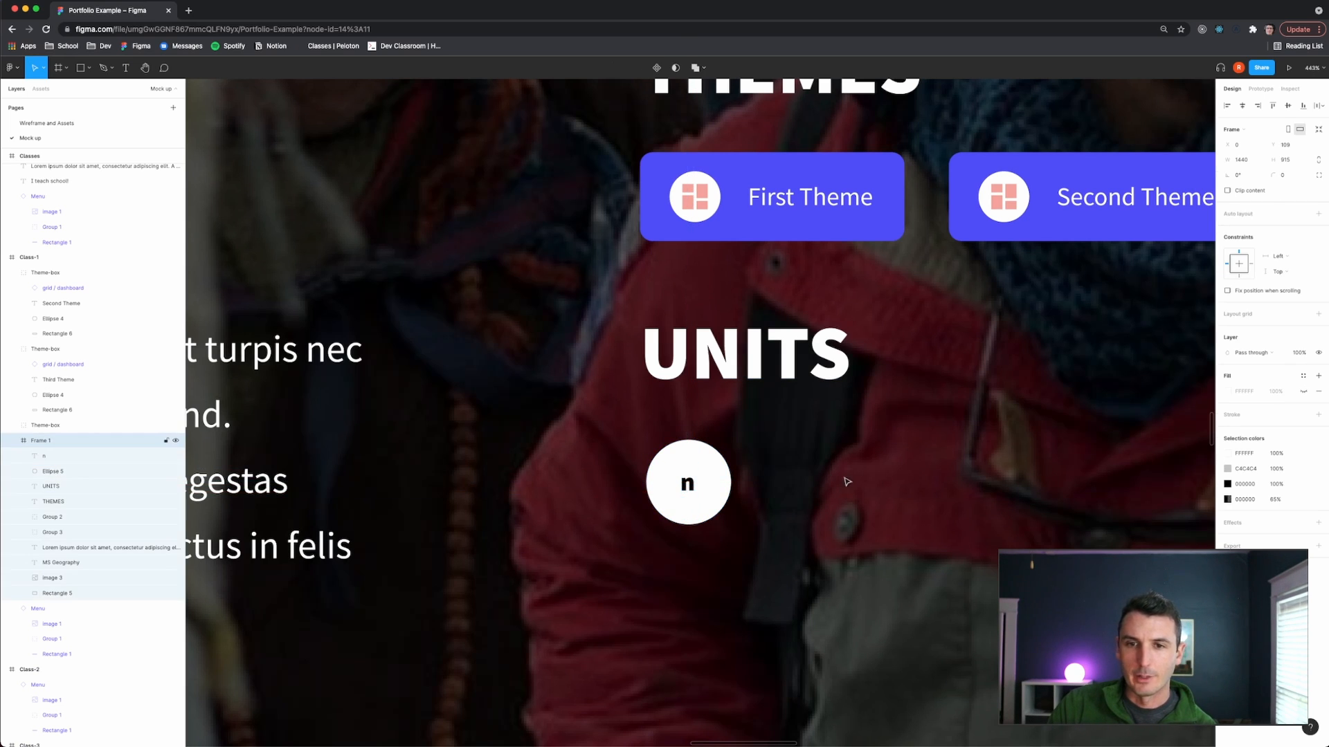
Apply the primary-1 color style to the "n" in the circle.
{"action": "left_click", "coordinate": [688, 485]}
{"action": "left_click", "coordinate": [1303, 387]}
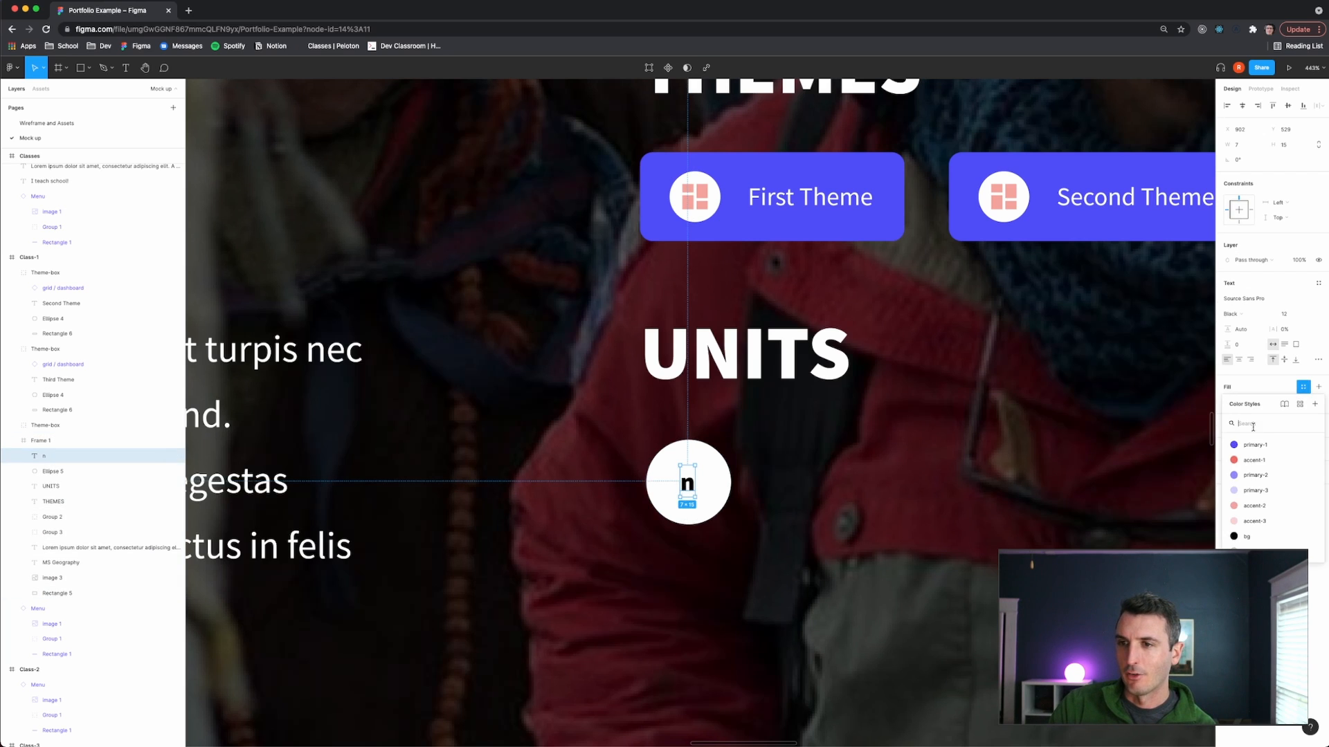
{"action": "left_click", "coordinate": [1245, 453]}
{"action": "left_click", "coordinate": [1005, 487]}
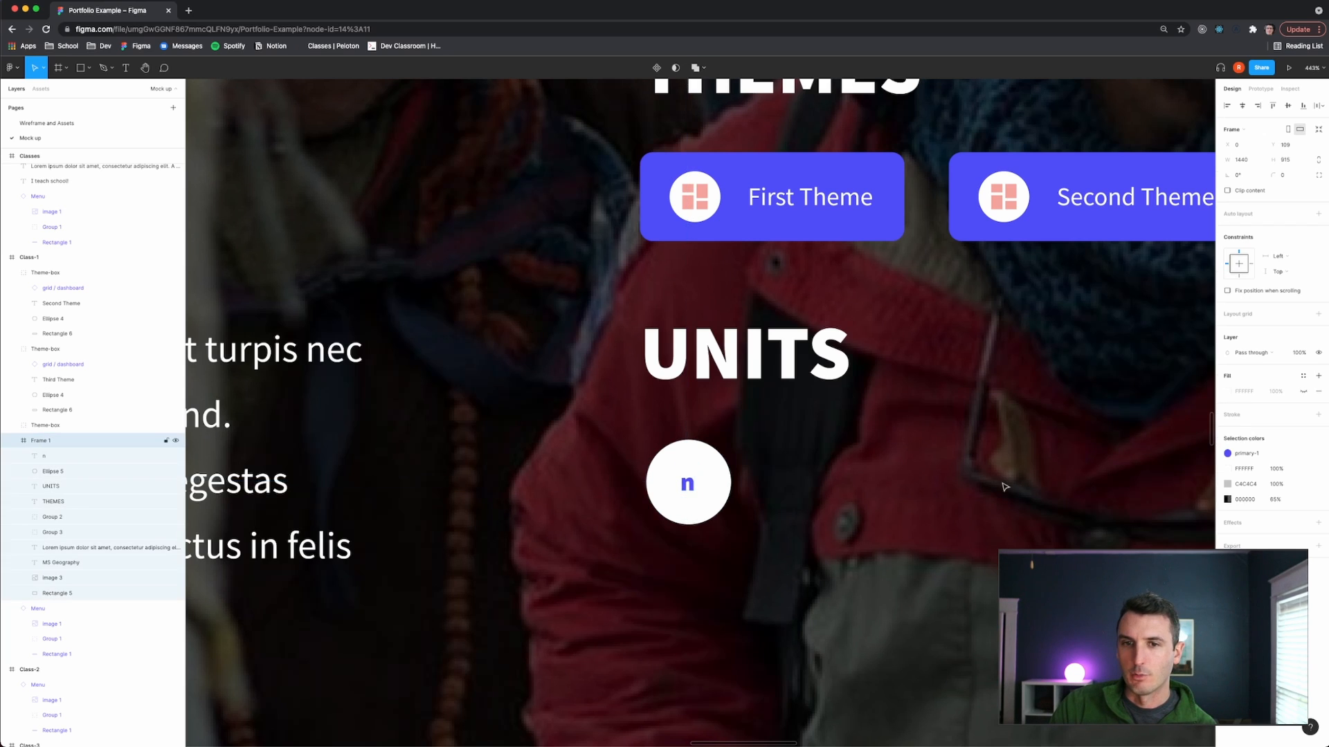
Set the font size of the "n" to 18 and move it back to the circle's center.
{"action": "left_click", "coordinate": [688, 485]}
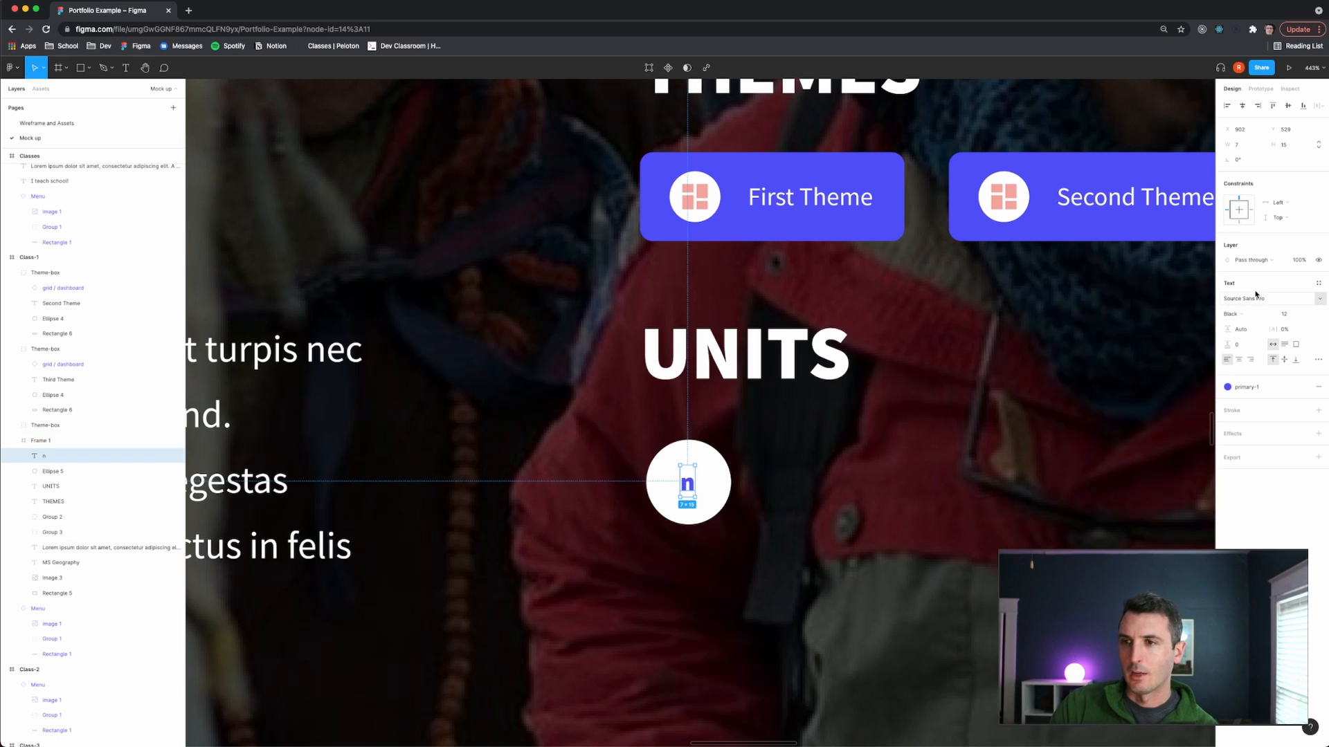
{"action": "left_click", "coordinate": [1272, 321]}
{"action": "left_click", "coordinate": [1272, 320]}
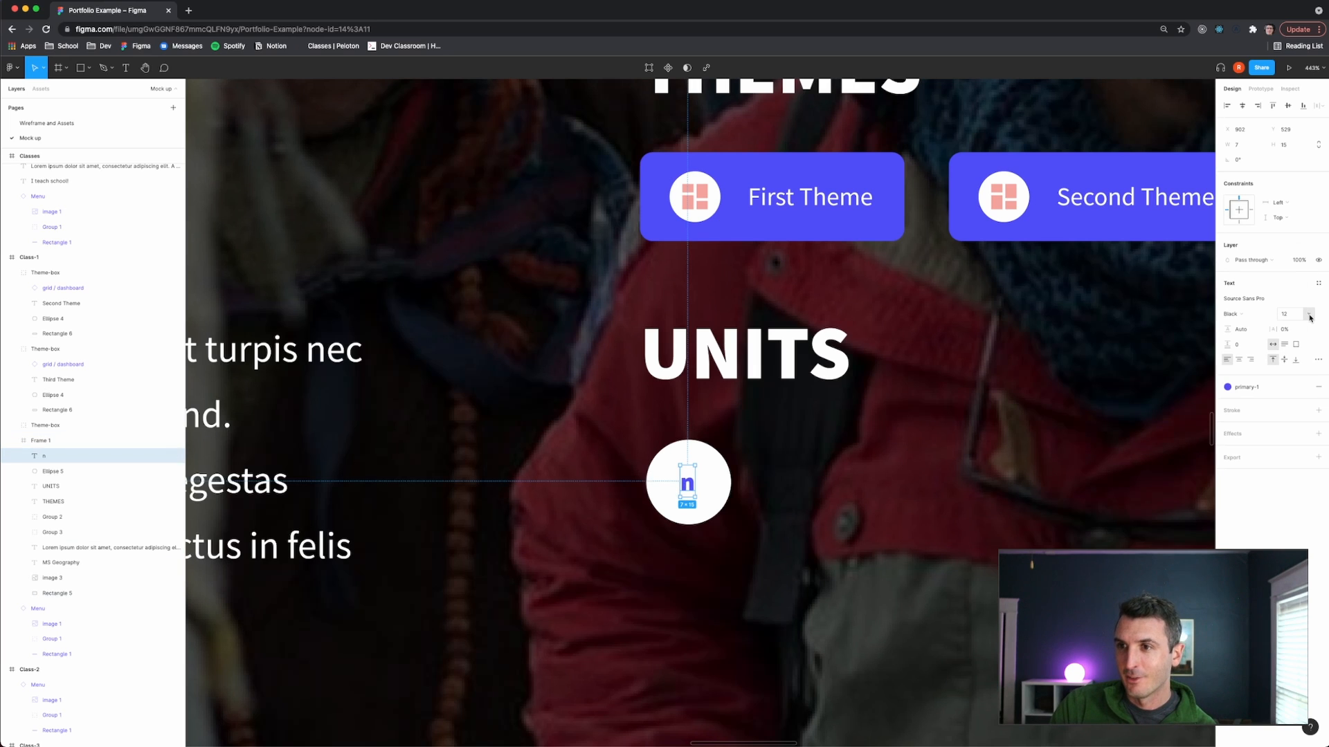
{"action": "left_click", "coordinate": [1311, 318]}
{"action": "left_click", "coordinate": [1311, 347]}
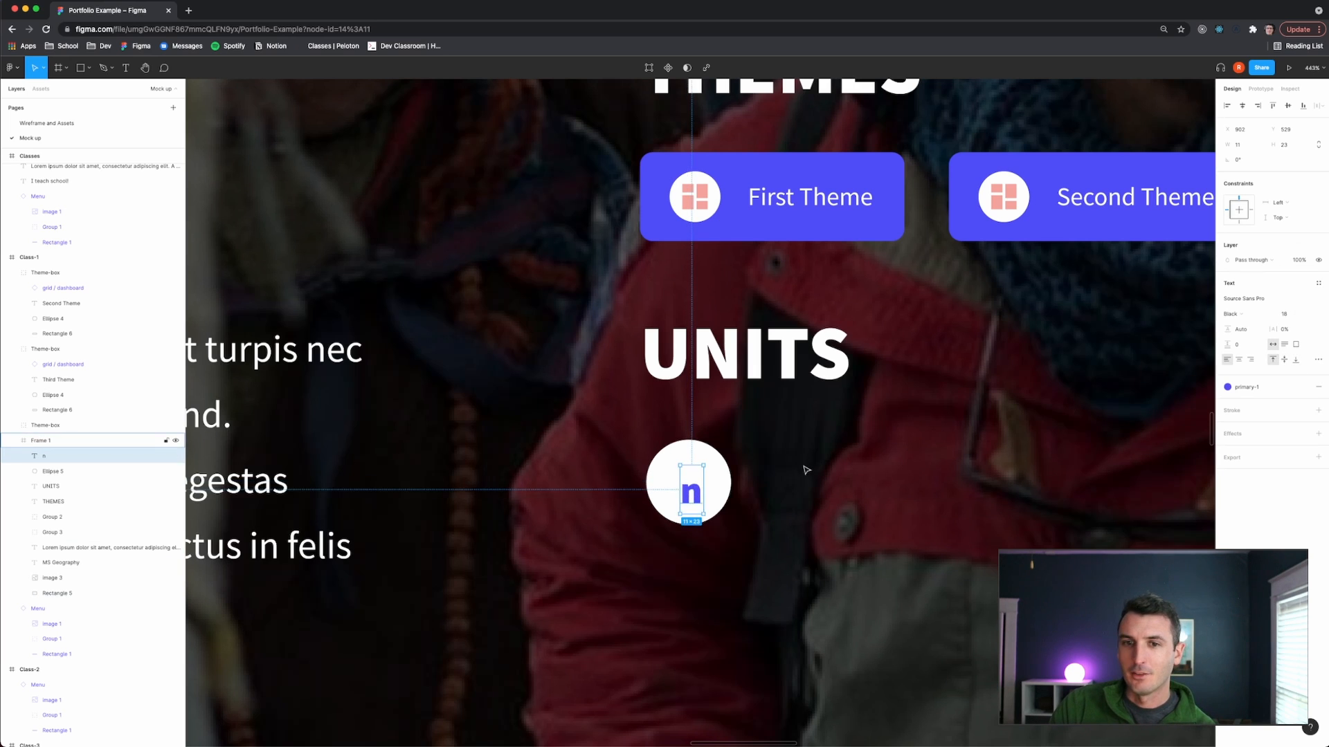
{"action": "left_click_drag", "start_coordinate": [695, 495], "coordinate": [692, 483]}
{"action": "left_click", "coordinate": [790, 495]}
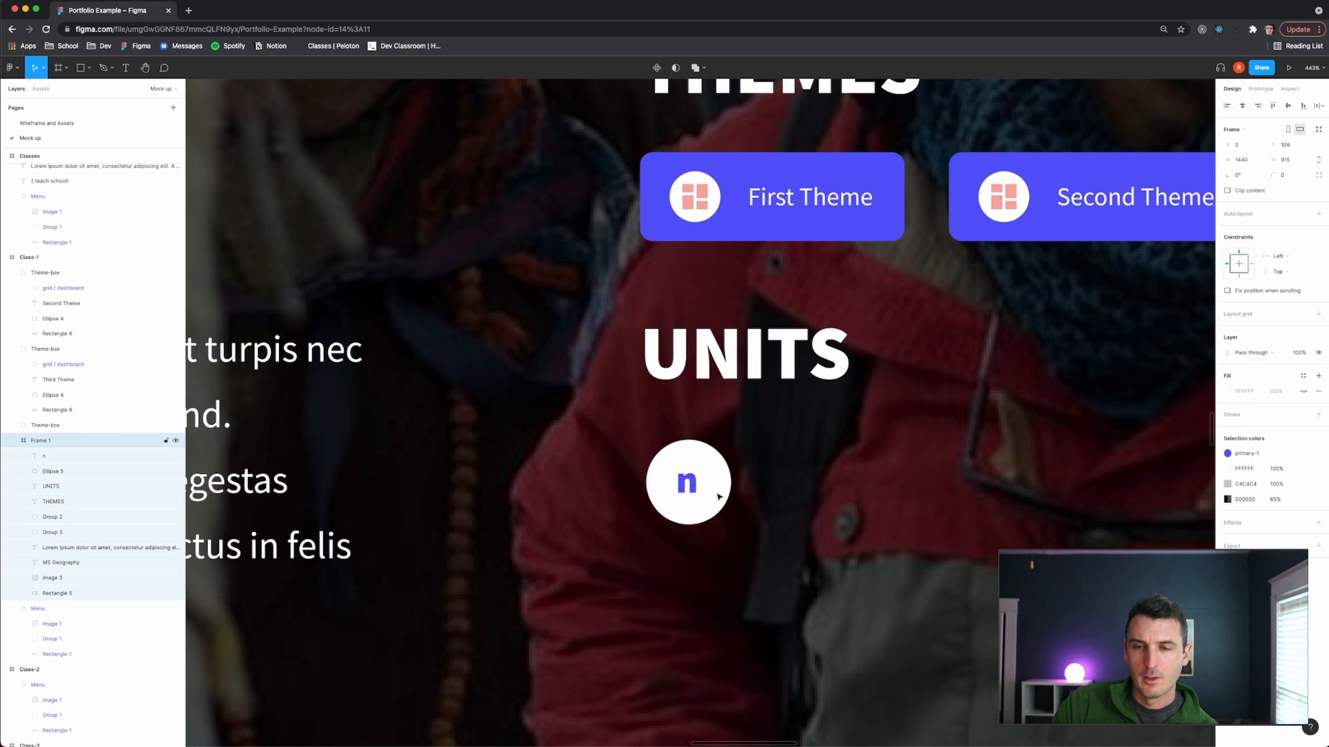
Nudge the "n" one pixel to the right so it sits centred in the circle.
{"action": "left_click", "coordinate": [685, 487]}
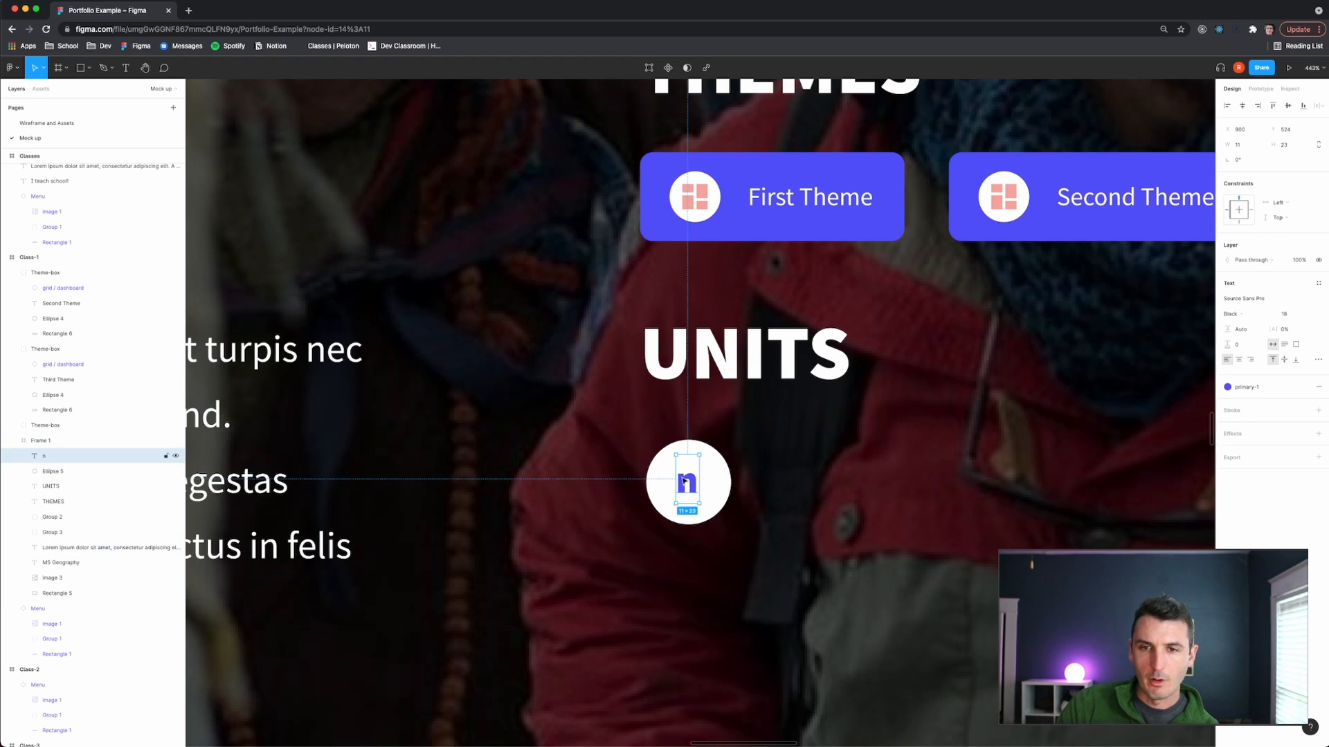
{"action": "key", "text": "Right"}
{"action": "key", "text": "Right"}
{"action": "key", "text": "Left"}
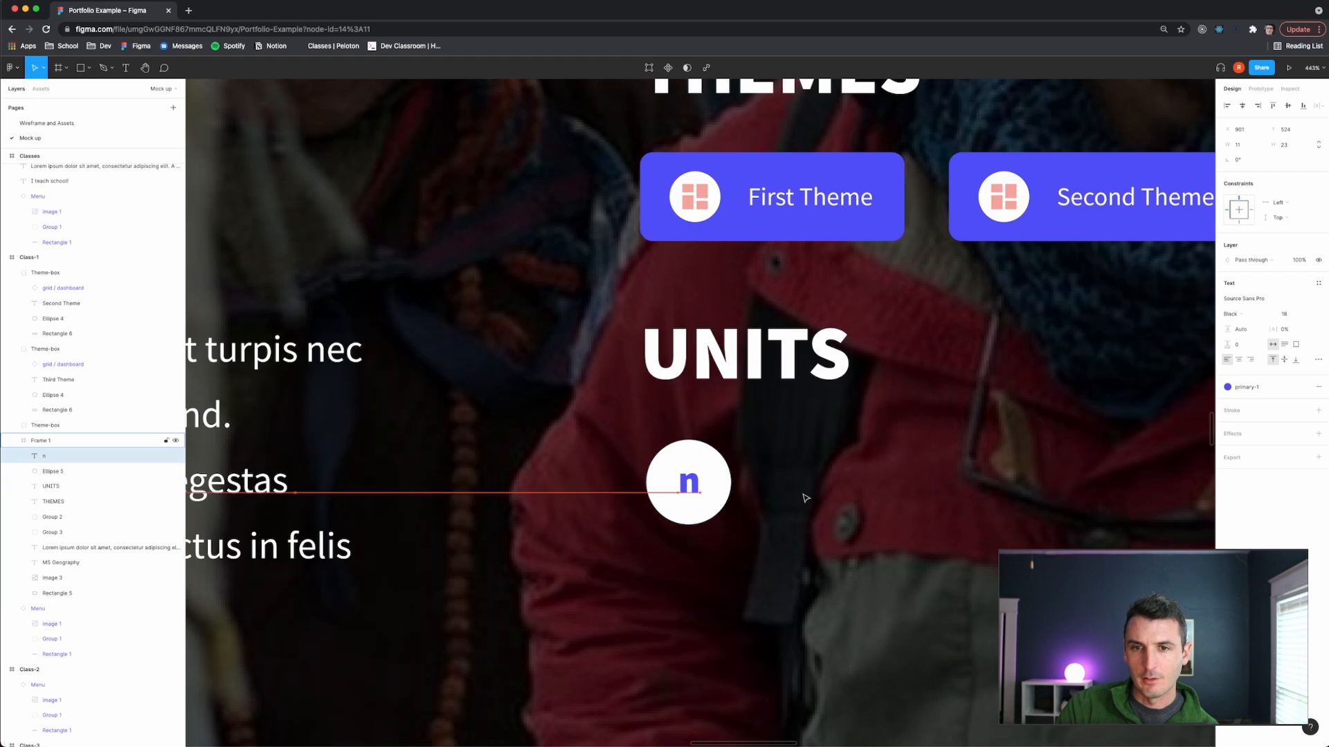
{"action": "left_click", "coordinate": [818, 503]}
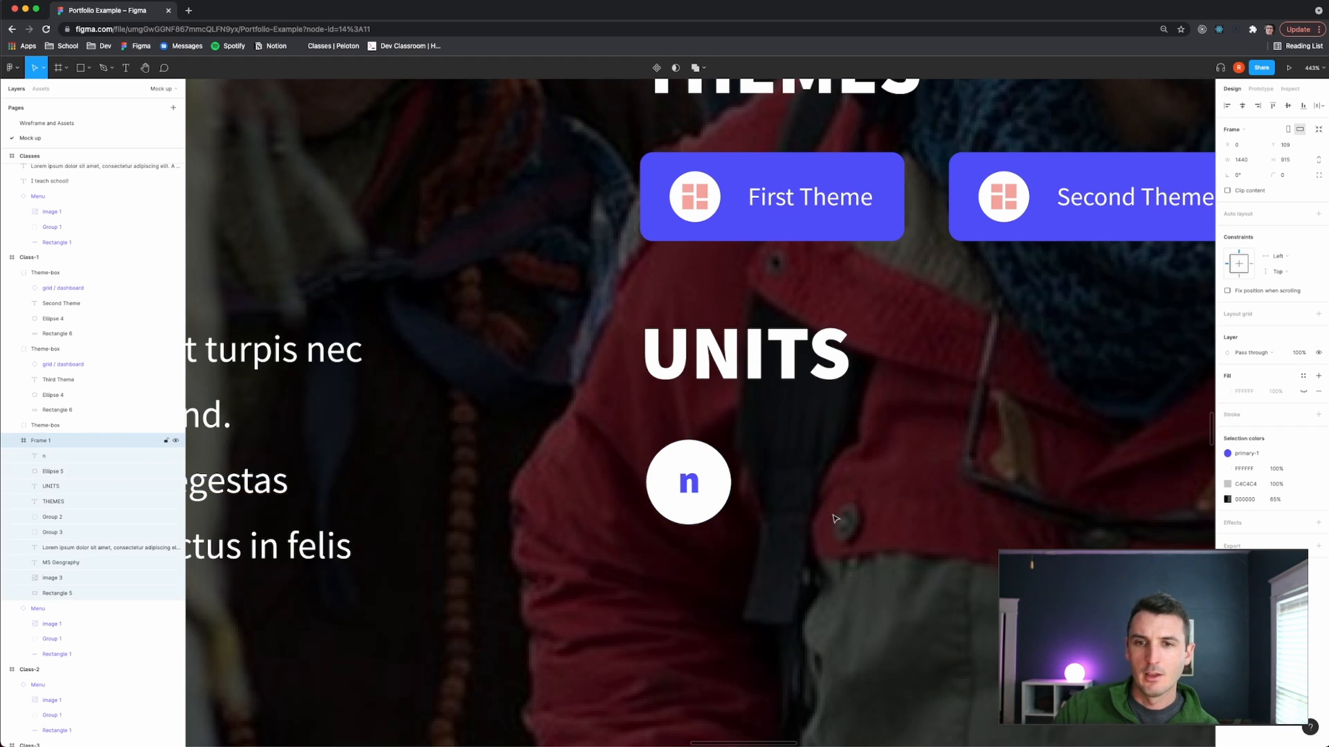
Add a text layer reading "A Unit Title" to the right of the circle and align it vertically with the "n".
{"action": "scroll", "coordinate": [820, 507], "scroll_direction": "down", "scroll_amount": 1}
{"action": "scroll", "coordinate": [820, 507], "scroll_direction": "down", "scroll_amount": 2}
{"action": "key", "text": "t"}
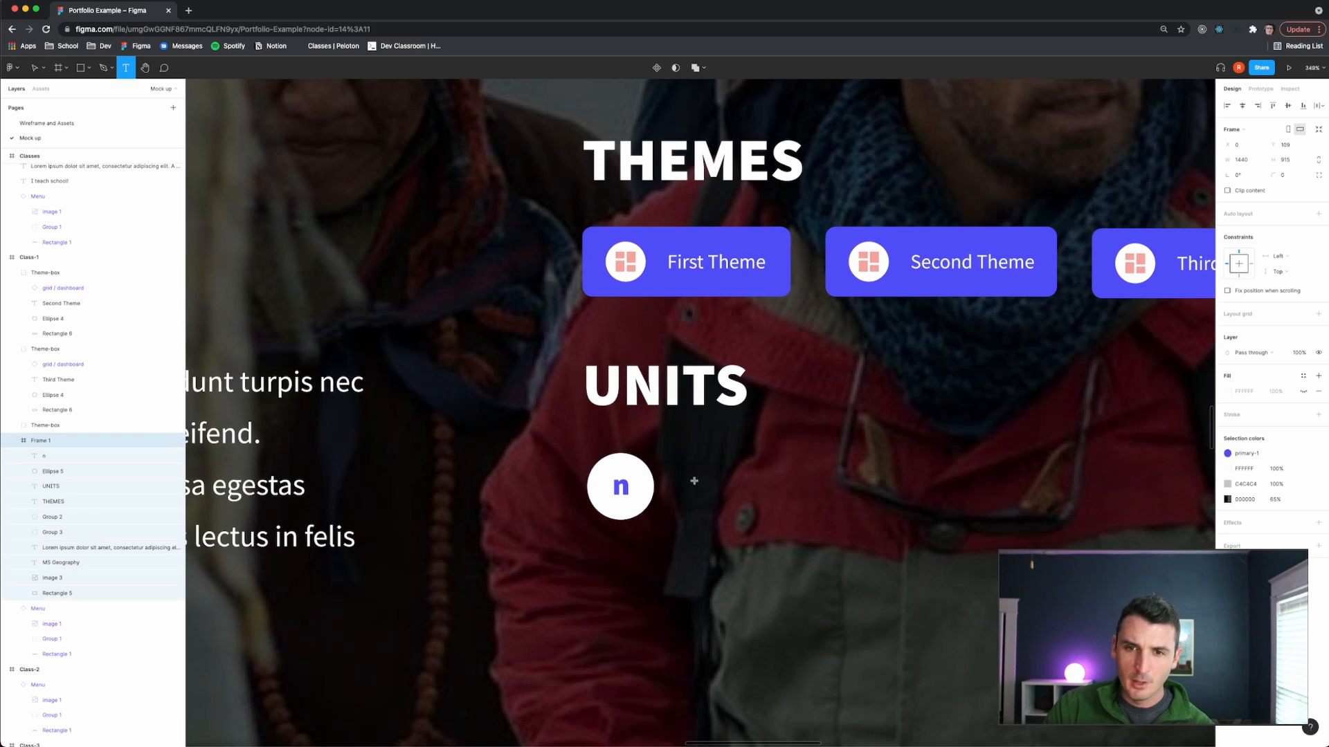
{"action": "left_click", "coordinate": [717, 479]}
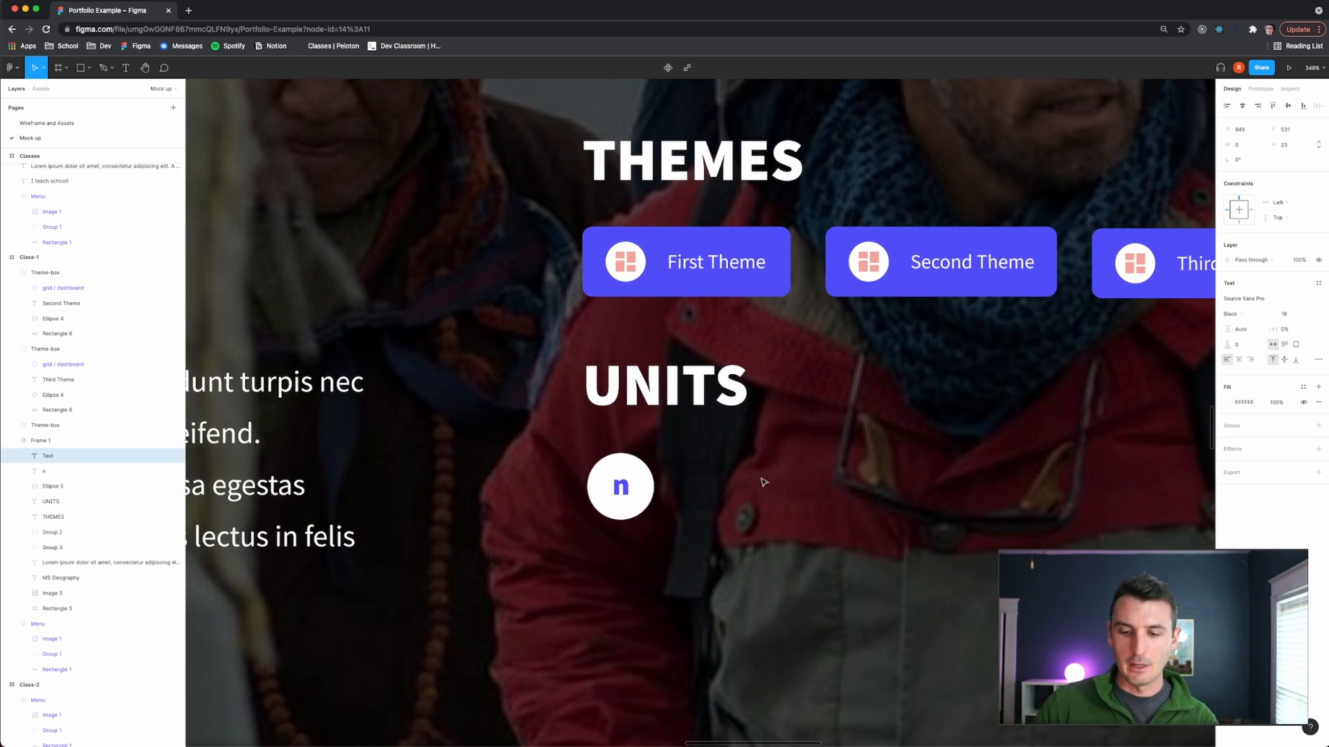
{"action": "type", "text": "a uni"}
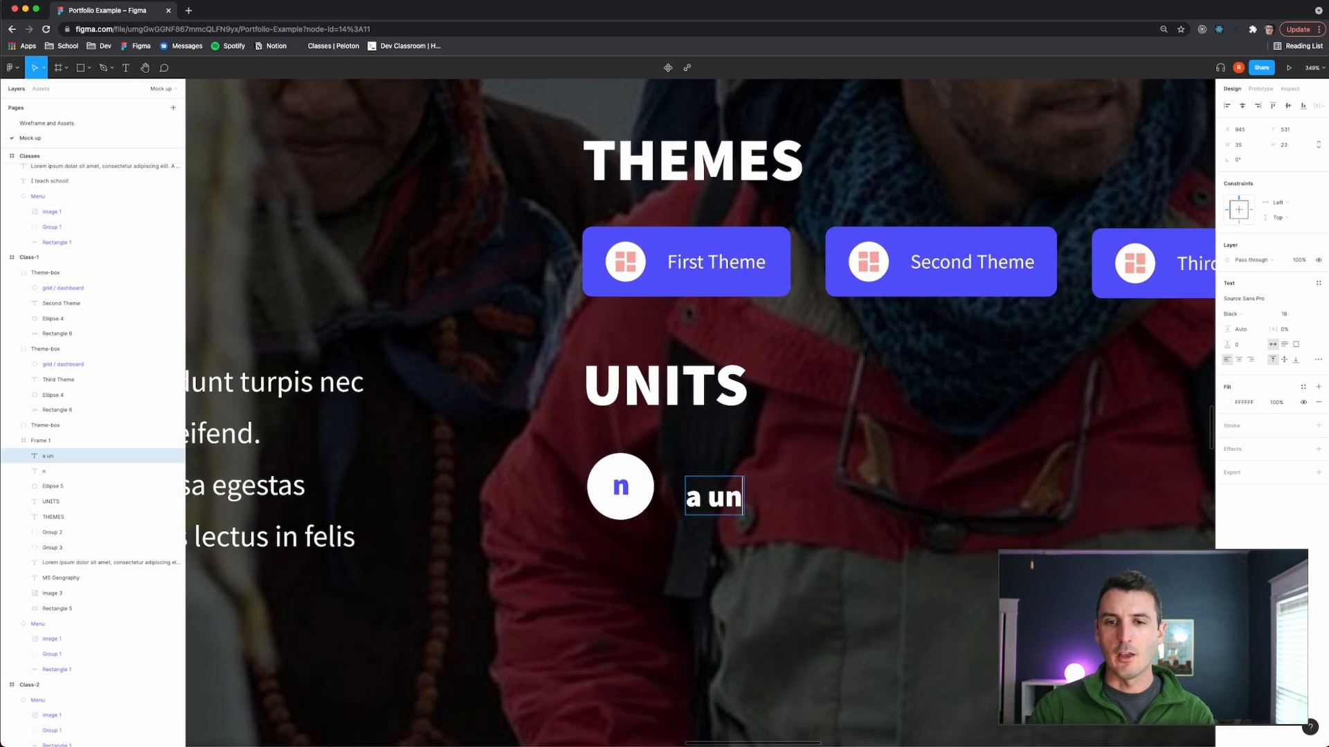
{"action": "key", "text": "BackSpace"}
{"action": "key", "text": "BackSpace"}
{"action": "key", "text": "BackSpace"}
{"action": "key", "text": "BackSpace"}
{"action": "key", "text": "BackSpace"}
{"action": "type", "text": "A unit"}
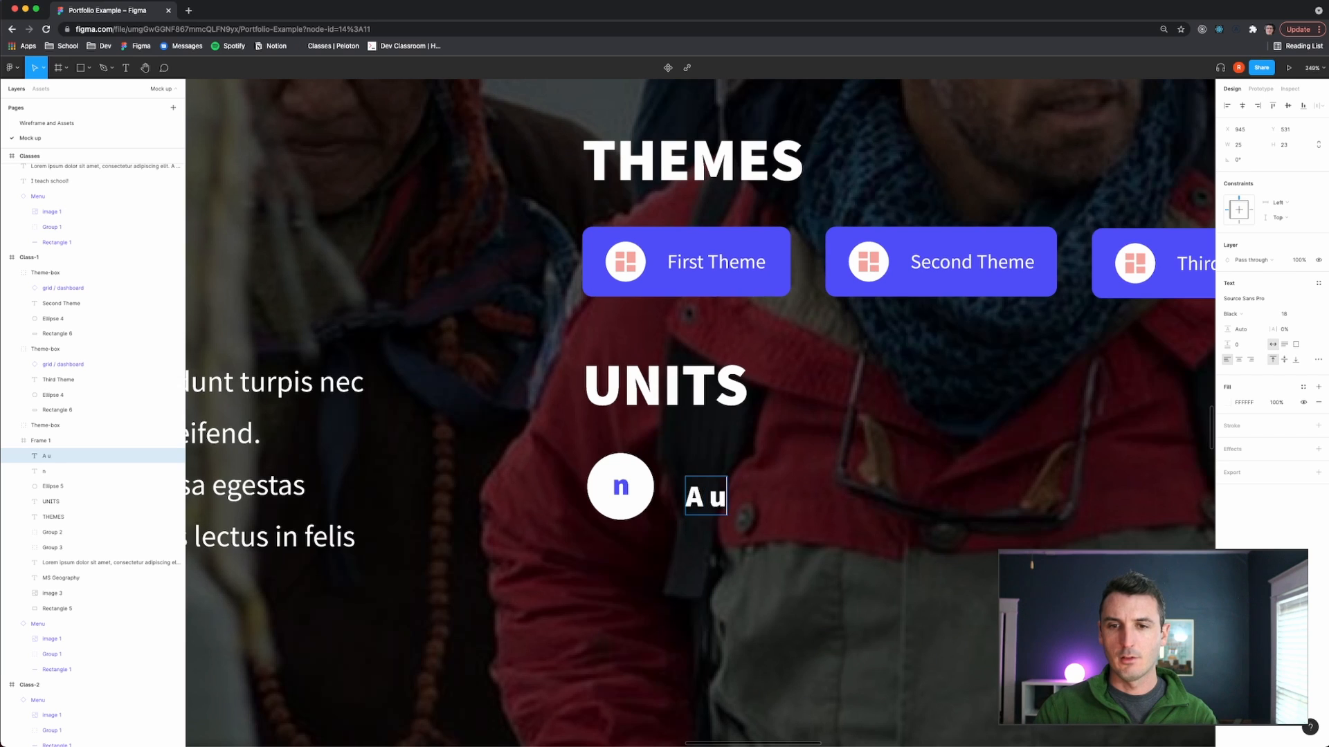
{"action": "key", "text": "BackSpace"}
{"action": "key", "text": "BackSpace"}
{"action": "key", "text": "BackSpace"}
{"action": "key", "text": "BackSpace"}
{"action": "type", "text": "Unit Title"}
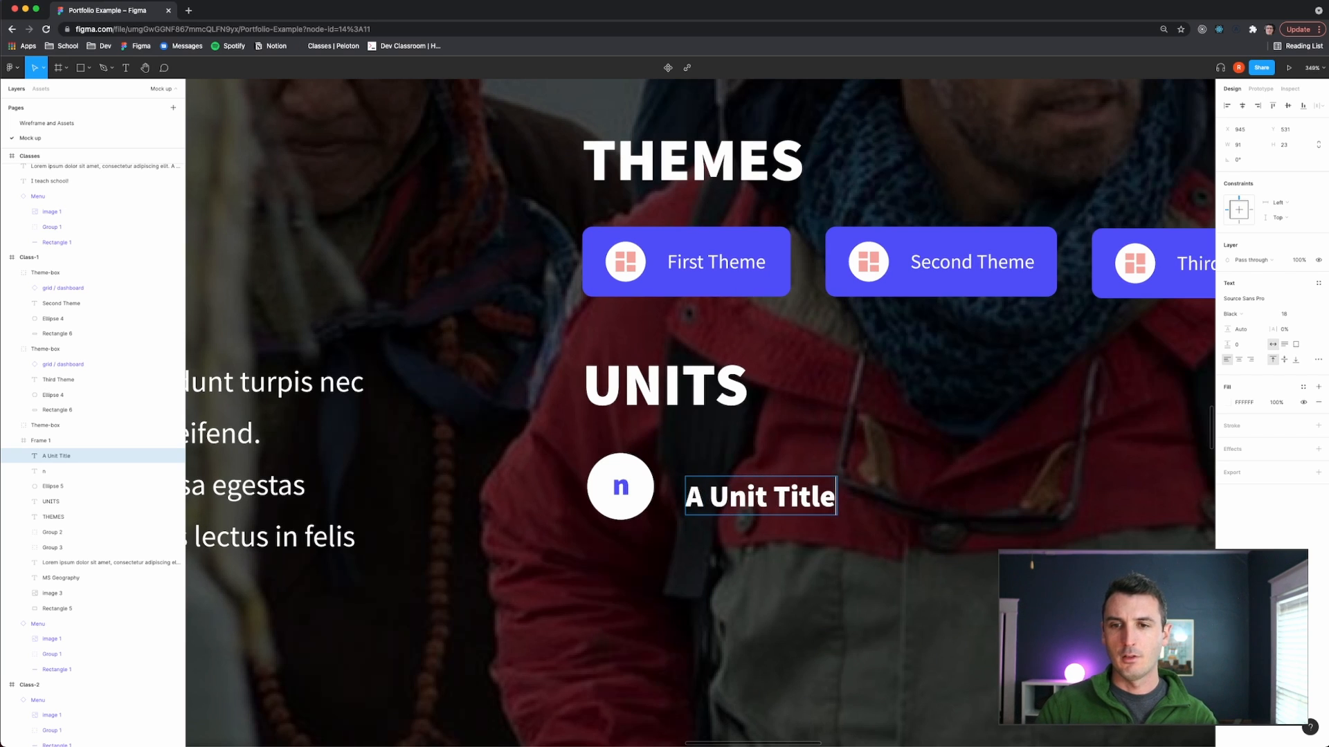
{"action": "key", "text": "Escape"}
{"action": "left_click_drag", "start_coordinate": [757, 499], "coordinate": [752, 490]}
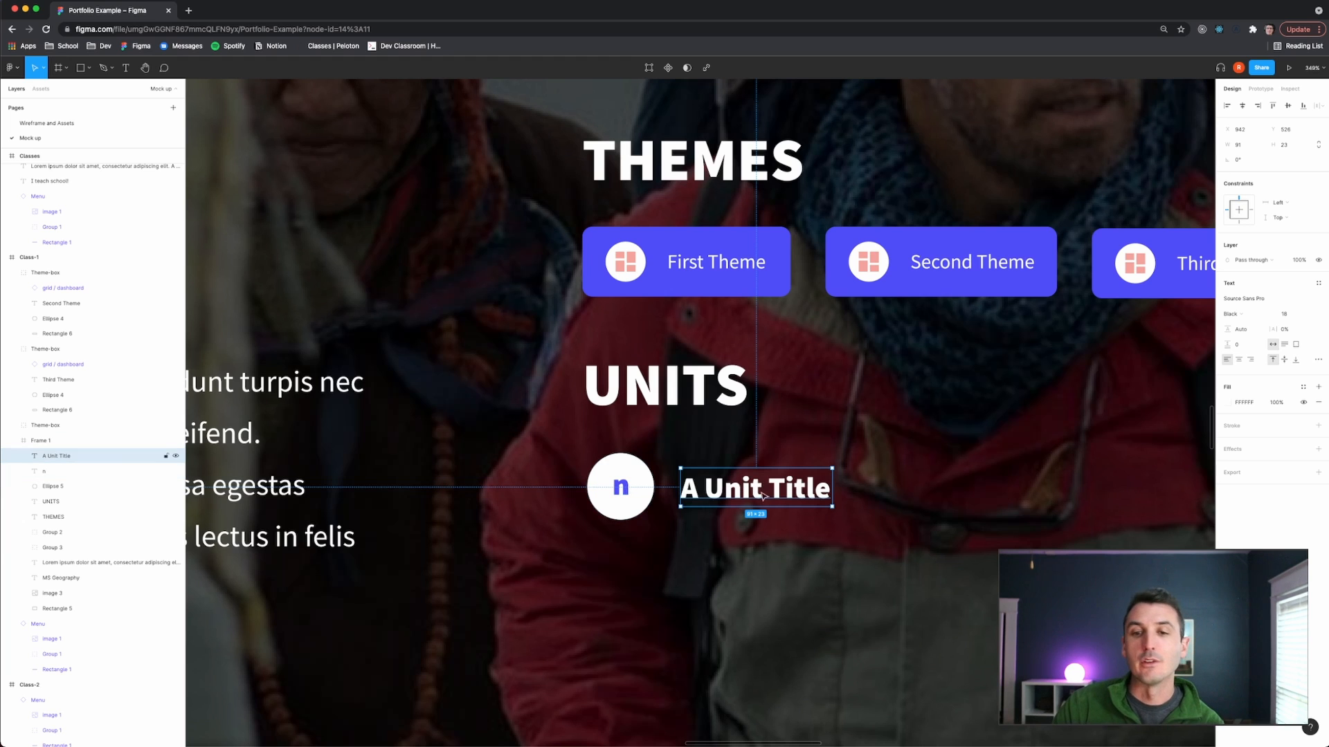
{"action": "key", "text": "Escape"}
Group the white circle, its "n" and the "A Unit Title" text into one unit row.
{"action": "scroll", "coordinate": [757, 501], "scroll_direction": "down", "scroll_amount": 5}
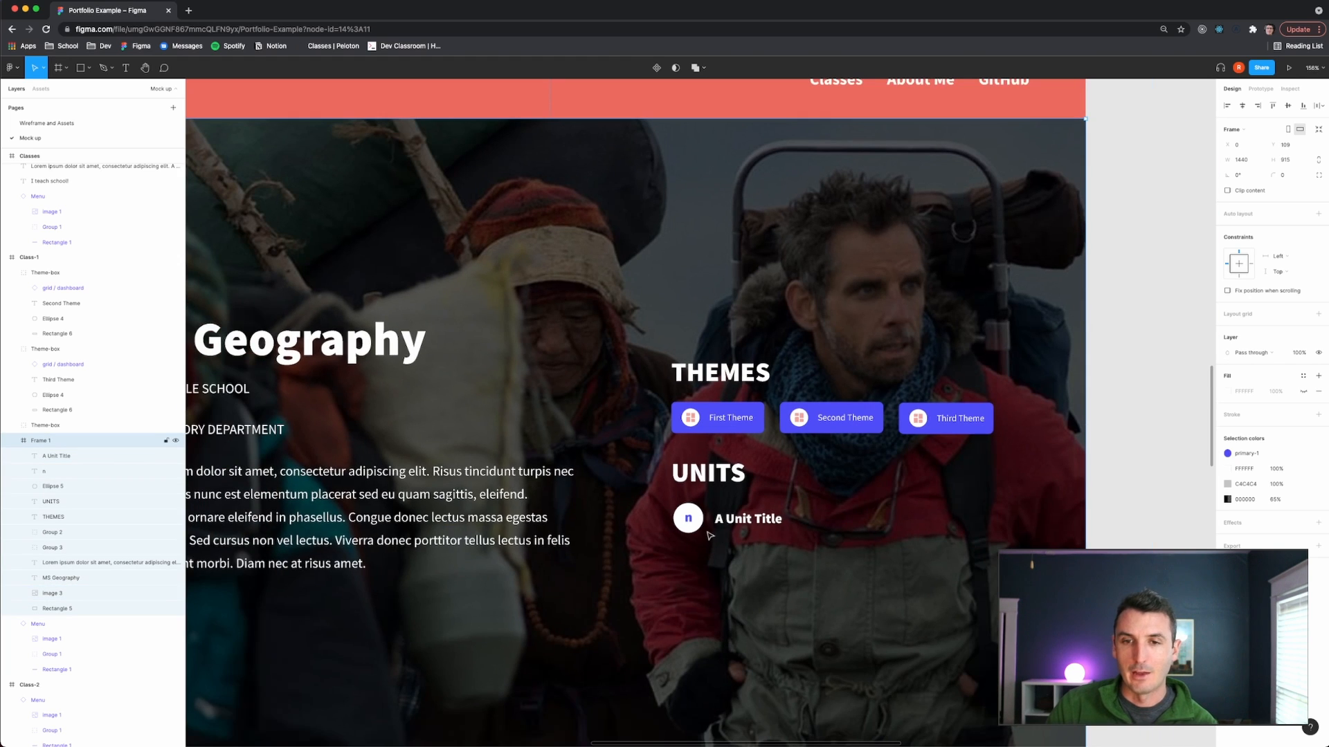
{"action": "left_click_drag", "start_coordinate": [1126, 541], "coordinate": [640, 503]}
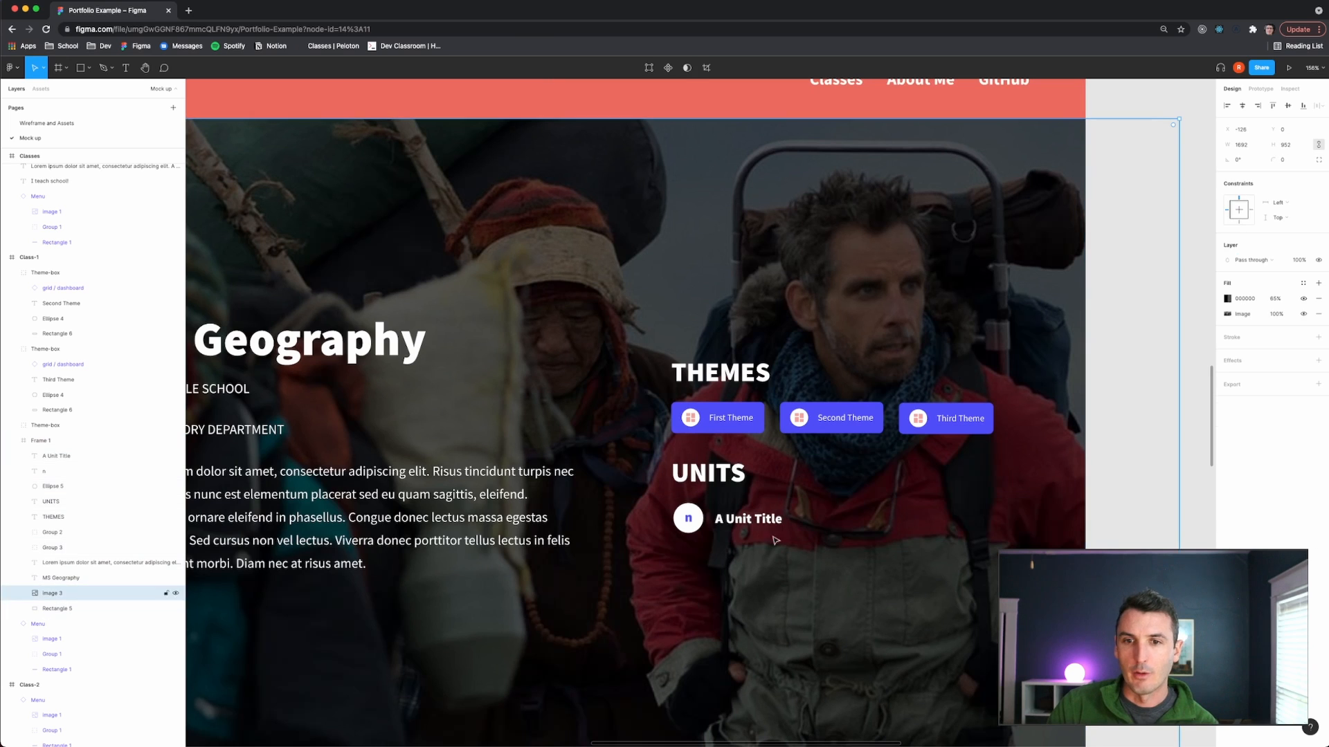
{"action": "left_click", "coordinate": [748, 518]}
{"action": "left_click", "coordinate": [688, 517], "text": "shift"}
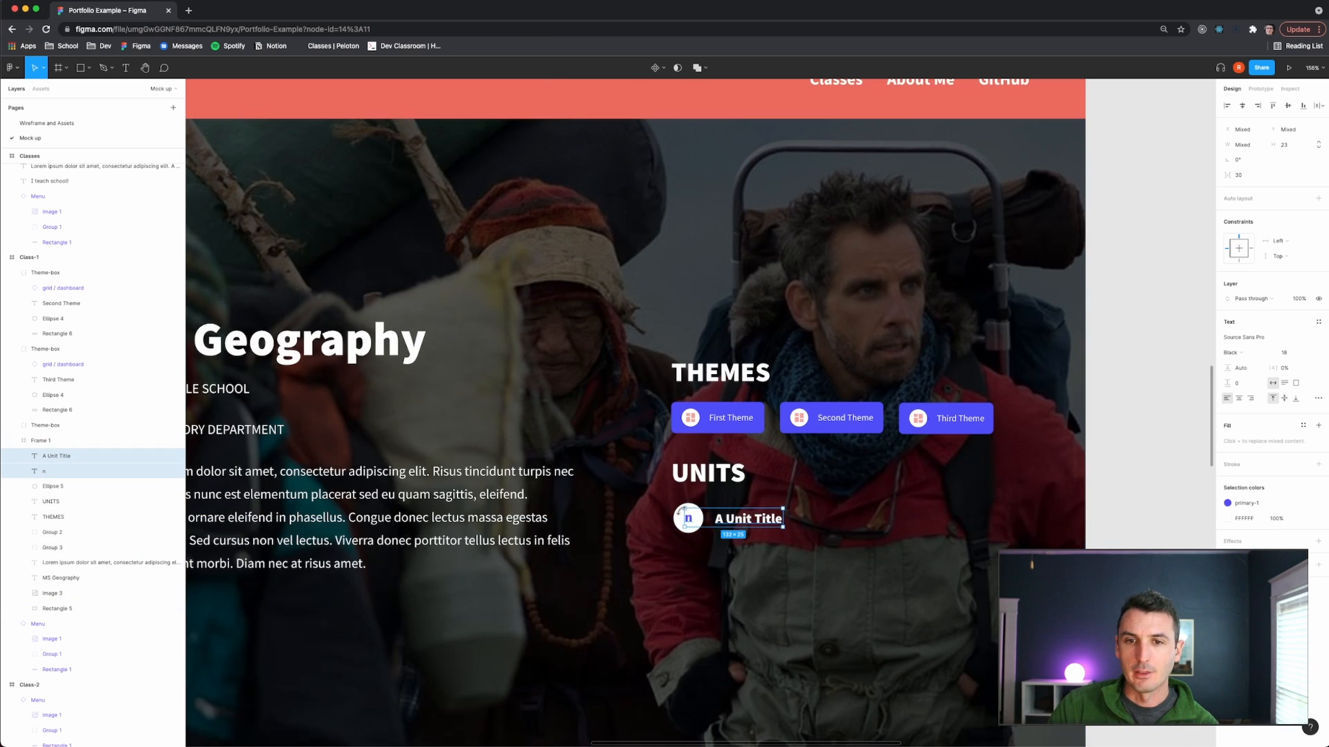
{"action": "left_click", "coordinate": [679, 513], "text": "shift"}
{"action": "right_click", "coordinate": [688, 518]}
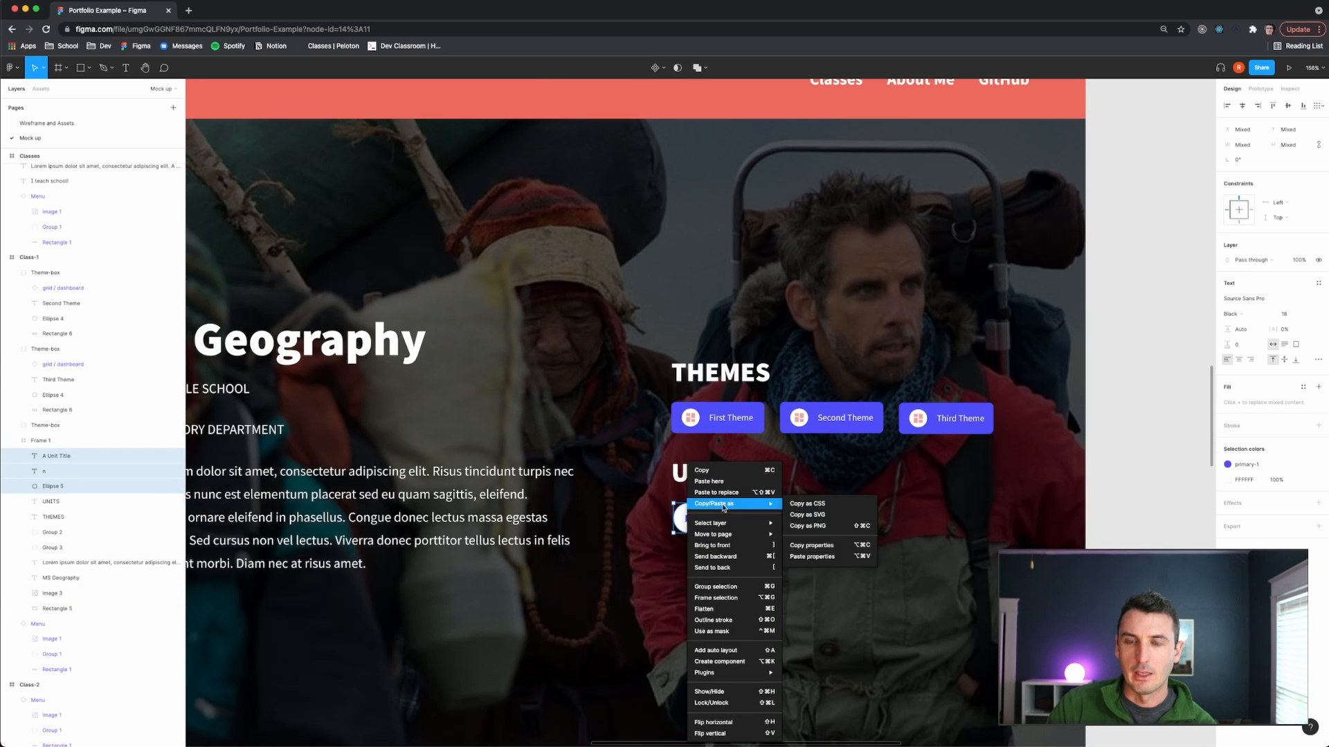
{"action": "left_click", "coordinate": [772, 568]}
{"action": "scroll", "coordinate": [772, 568], "scroll_direction": "down", "scroll_amount": 1}
{"action": "scroll", "coordinate": [775, 560], "scroll_direction": "left", "scroll_amount": 2}
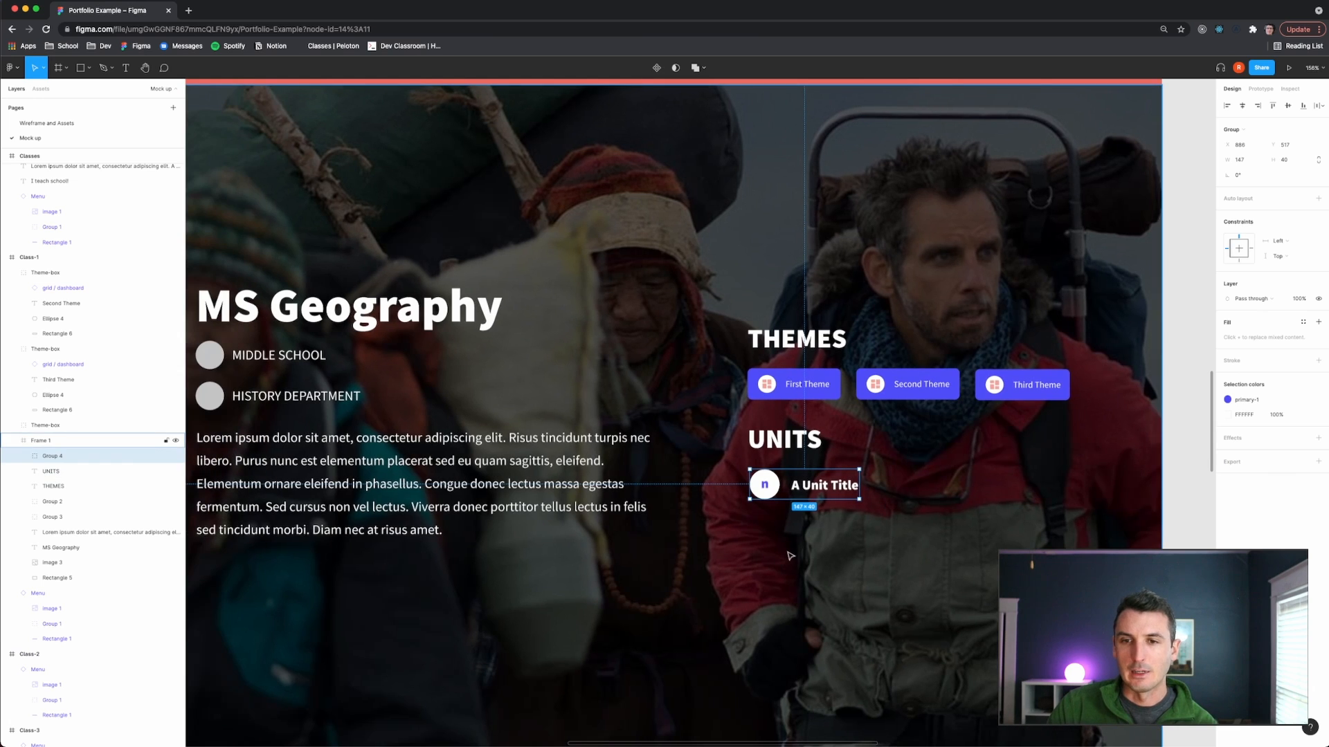
Paste two copies of the unit row and stack them below the first one under UNITS.
{"action": "key", "text": "ctrl+v"}
{"action": "left_click_drag", "start_coordinate": [781, 487], "coordinate": [780, 521]}
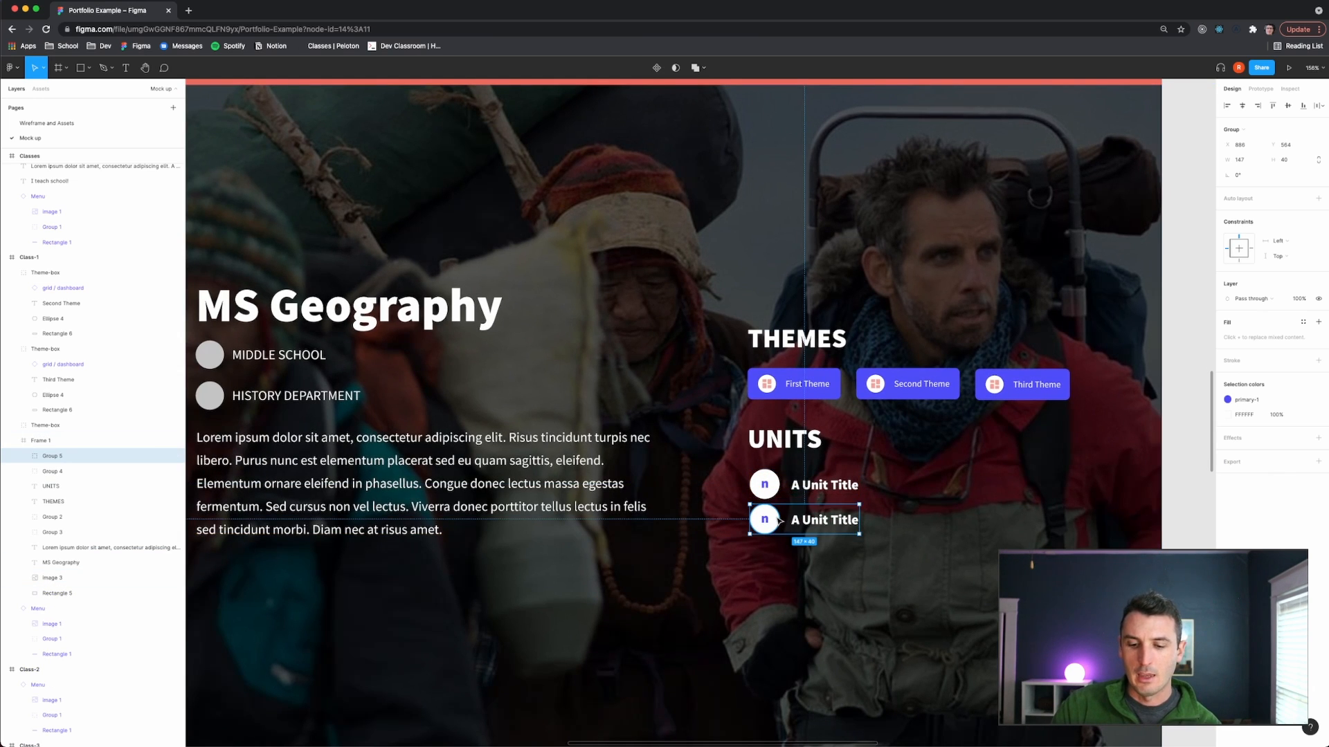
{"action": "key", "text": "ctrl+v"}
{"action": "key", "text": "shift+Down"}
{"action": "key", "text": "shift+Down"}
{"action": "key", "text": "shift+Down"}
{"action": "key", "text": "shift+Down"}
{"action": "key", "text": "shift+Down"}
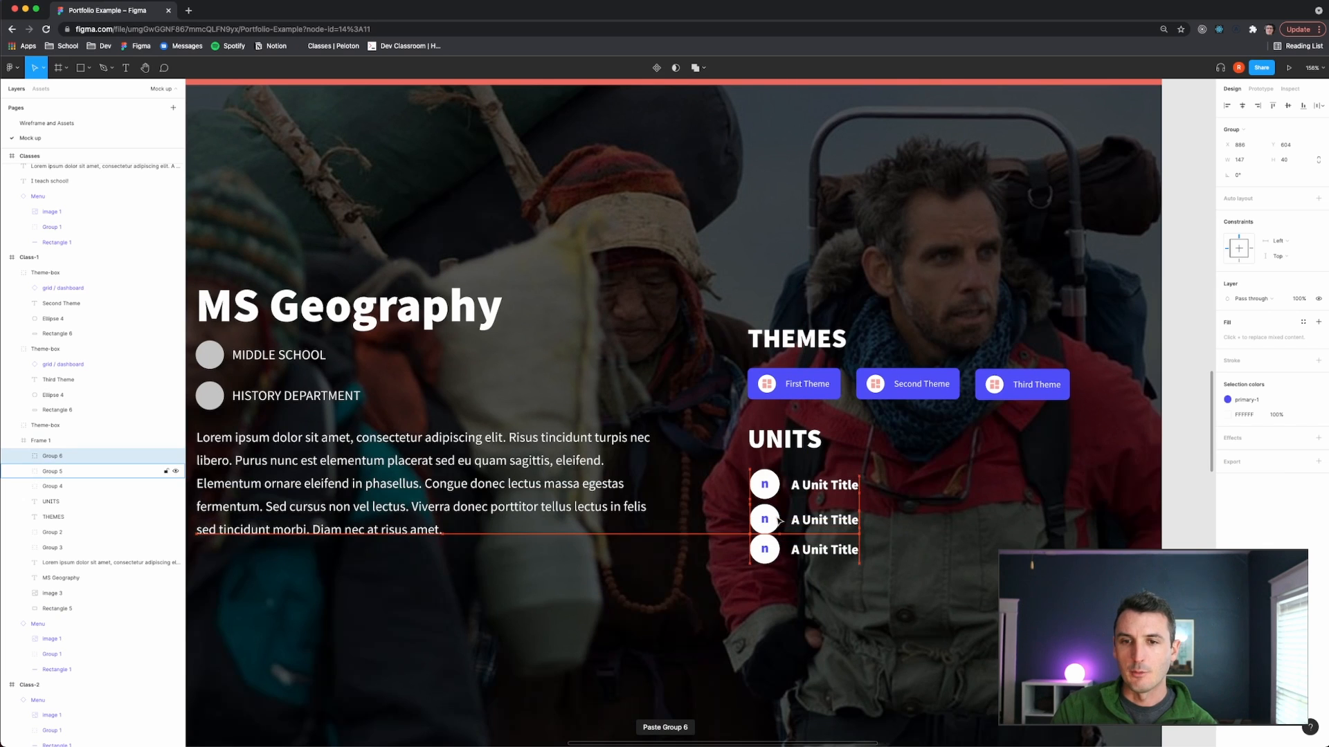
Paste a fourth unit row below the third and select all four unit rows.
{"action": "key", "text": "ctrl+v"}
{"action": "key", "text": "shift+Down"}
{"action": "key", "text": "shift+Down"}
{"action": "key", "text": "shift+Down"}
{"action": "key", "text": "shift+Down"}
{"action": "key", "text": "shift+Down"}
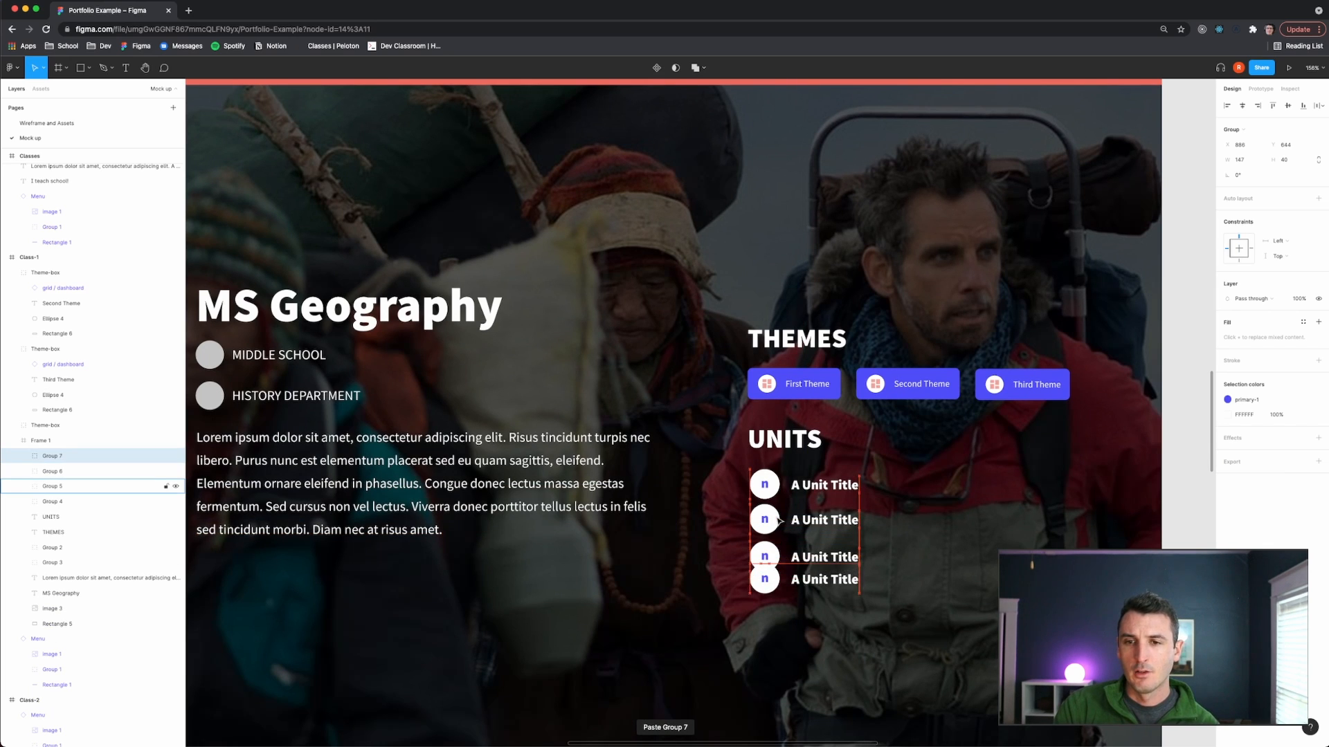
{"action": "left_click_drag", "start_coordinate": [766, 462], "coordinate": [771, 613]}
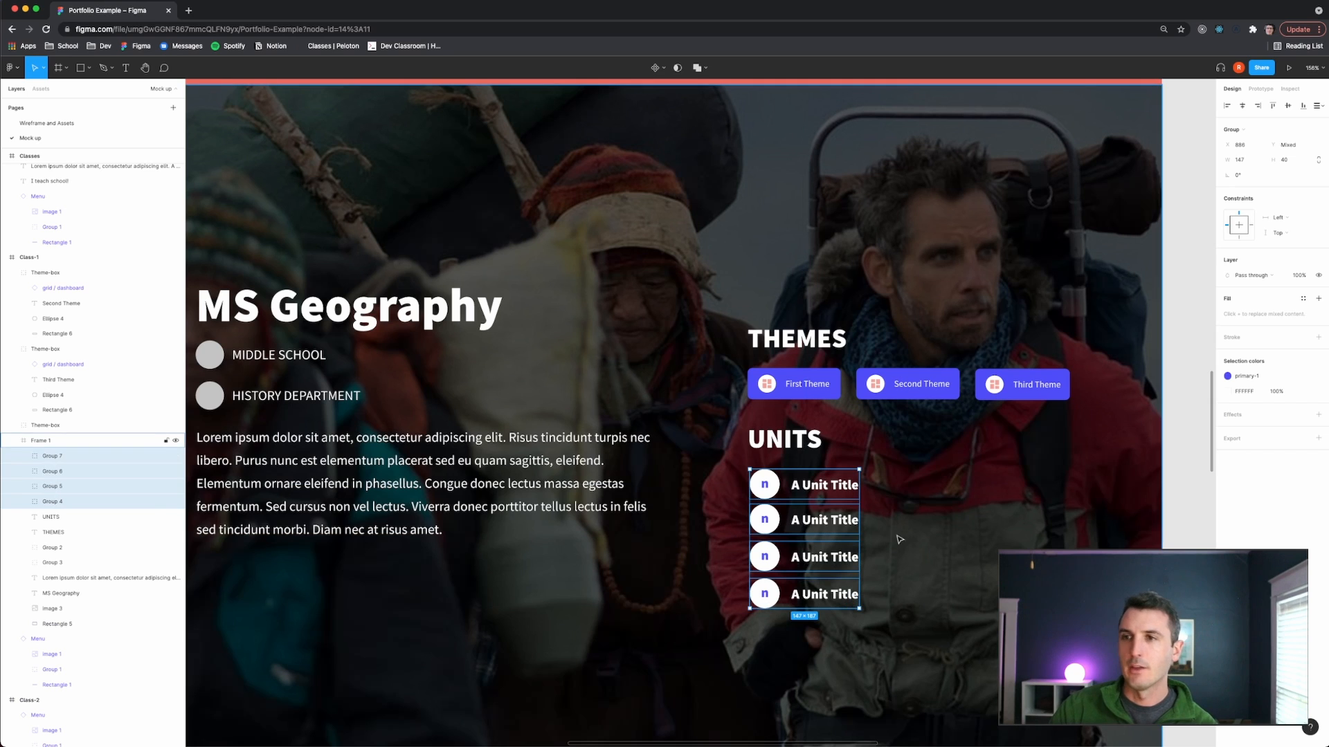
Tidy up the spacing between the four selected unit rows under UNITS and deselect them.
{"action": "left_click", "coordinate": [1317, 105]}
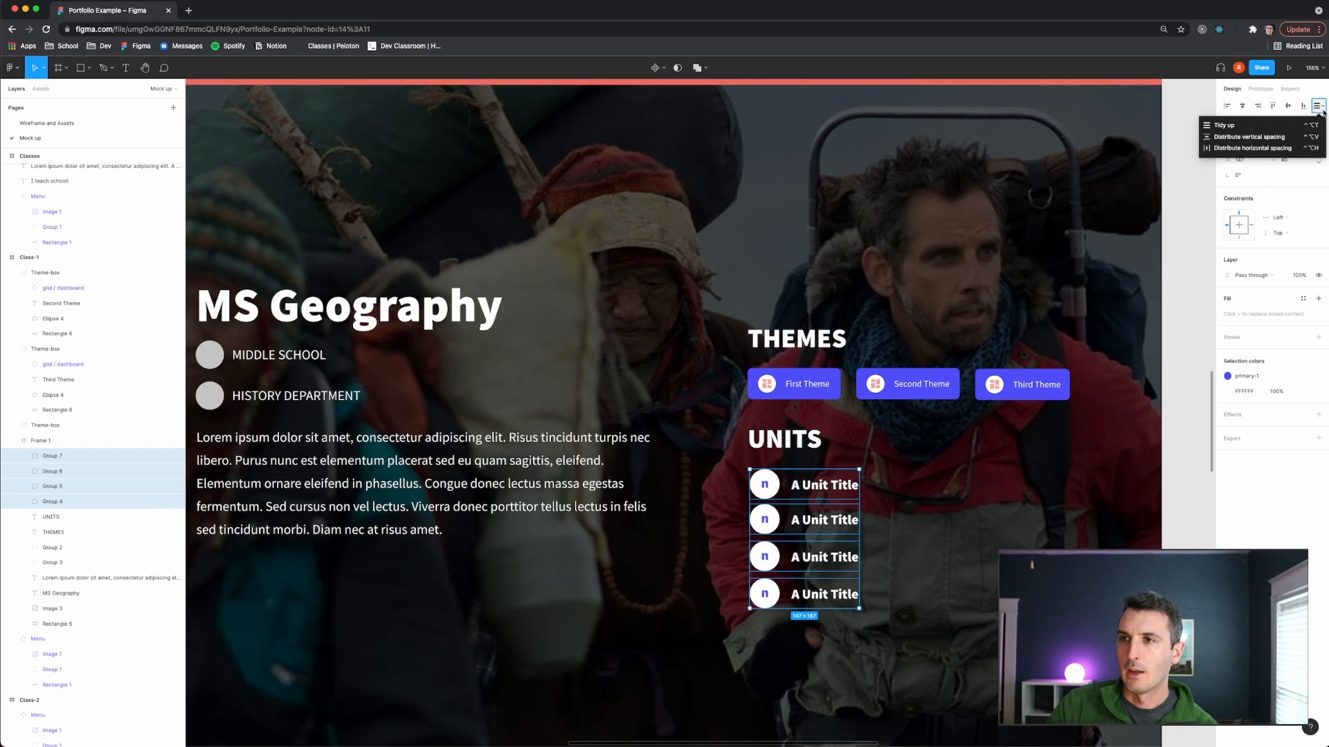
{"action": "left_click", "coordinate": [1239, 126]}
{"action": "key", "text": "Escape"}
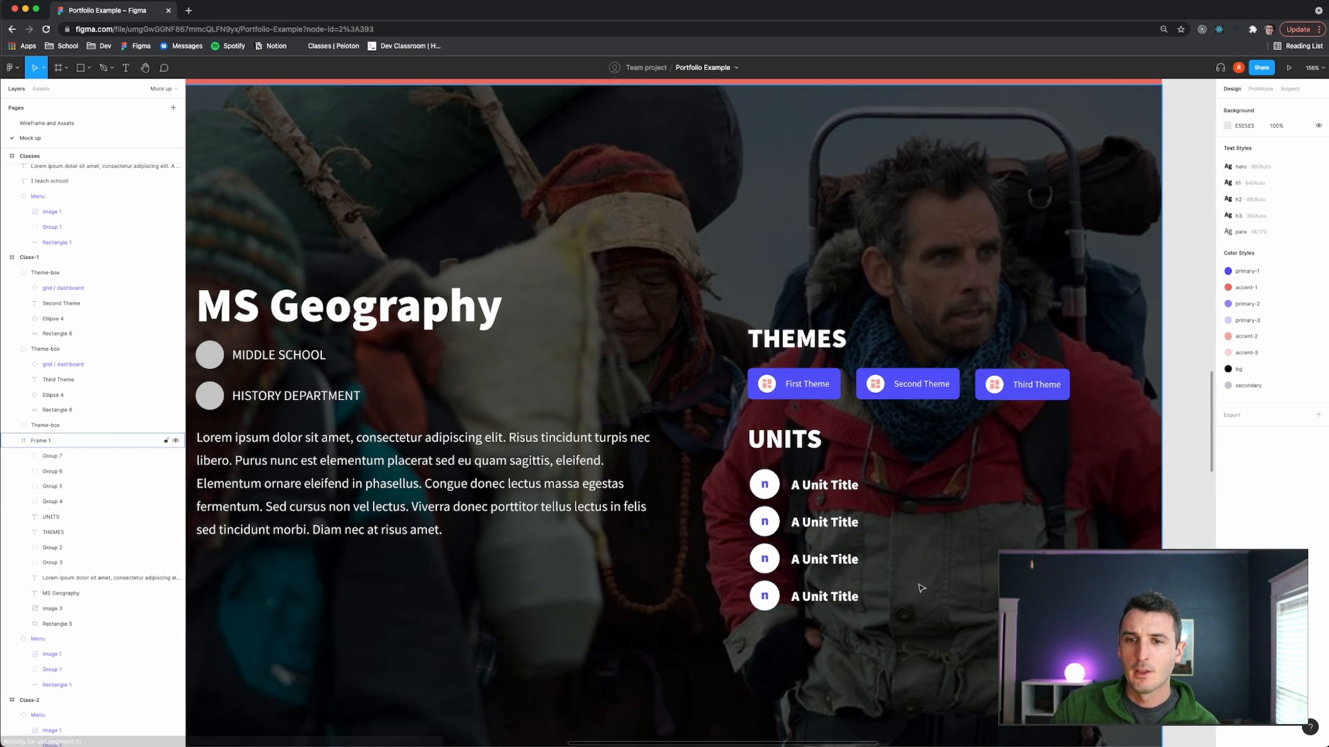
Delete the blank class frames below the Class-1 page, including Class-2.
{"action": "scroll", "coordinate": [921, 588], "scroll_direction": "down", "scroll_amount": 2}
{"action": "scroll", "coordinate": [920, 588], "scroll_direction": "down", "scroll_amount": 2}
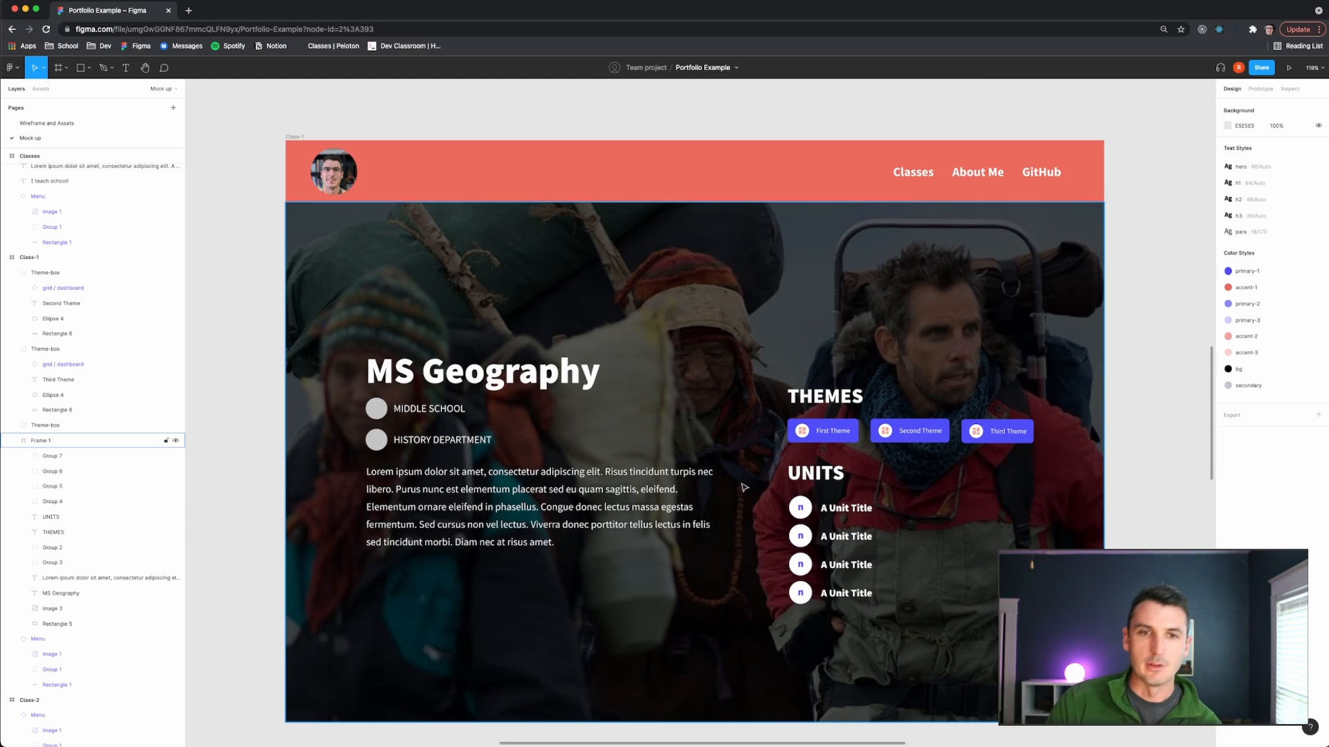
{"action": "scroll", "coordinate": [740, 505], "scroll_direction": "down", "scroll_amount": 5}
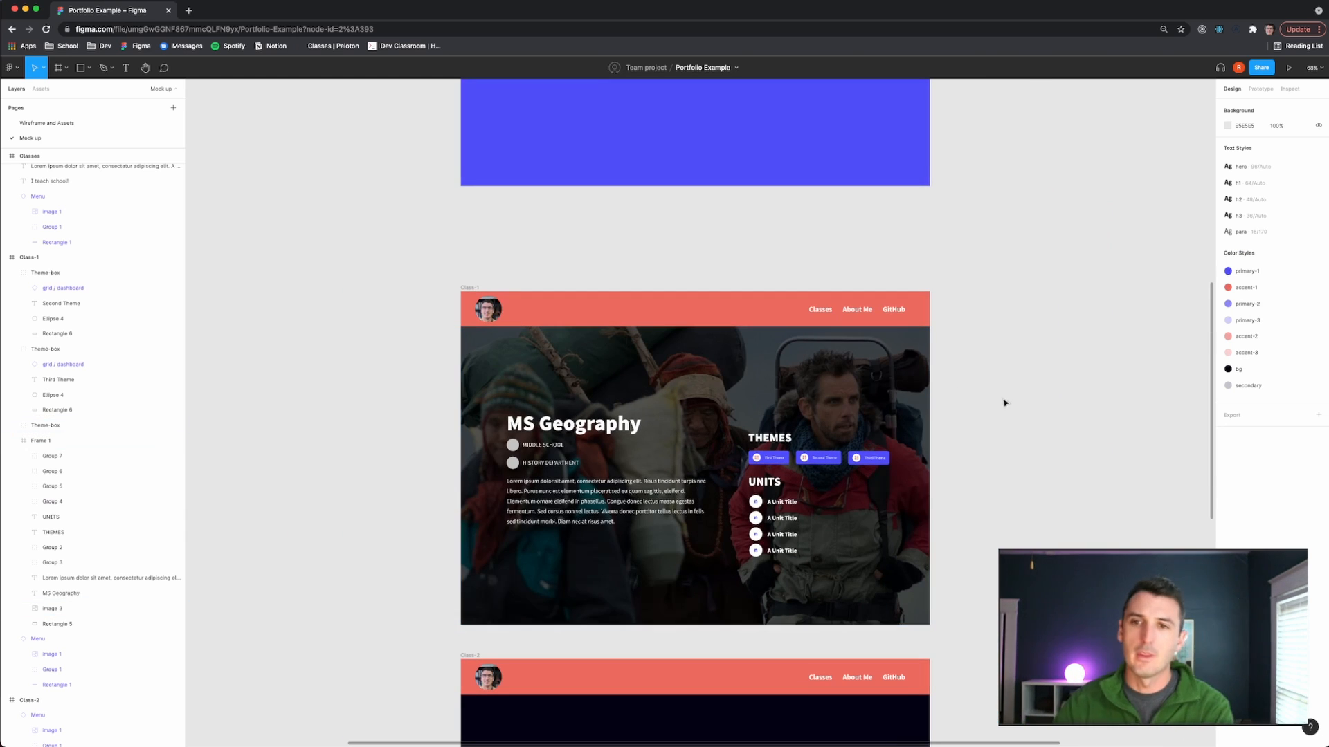
{"action": "scroll", "coordinate": [996, 450], "scroll_direction": "down", "scroll_amount": 1}
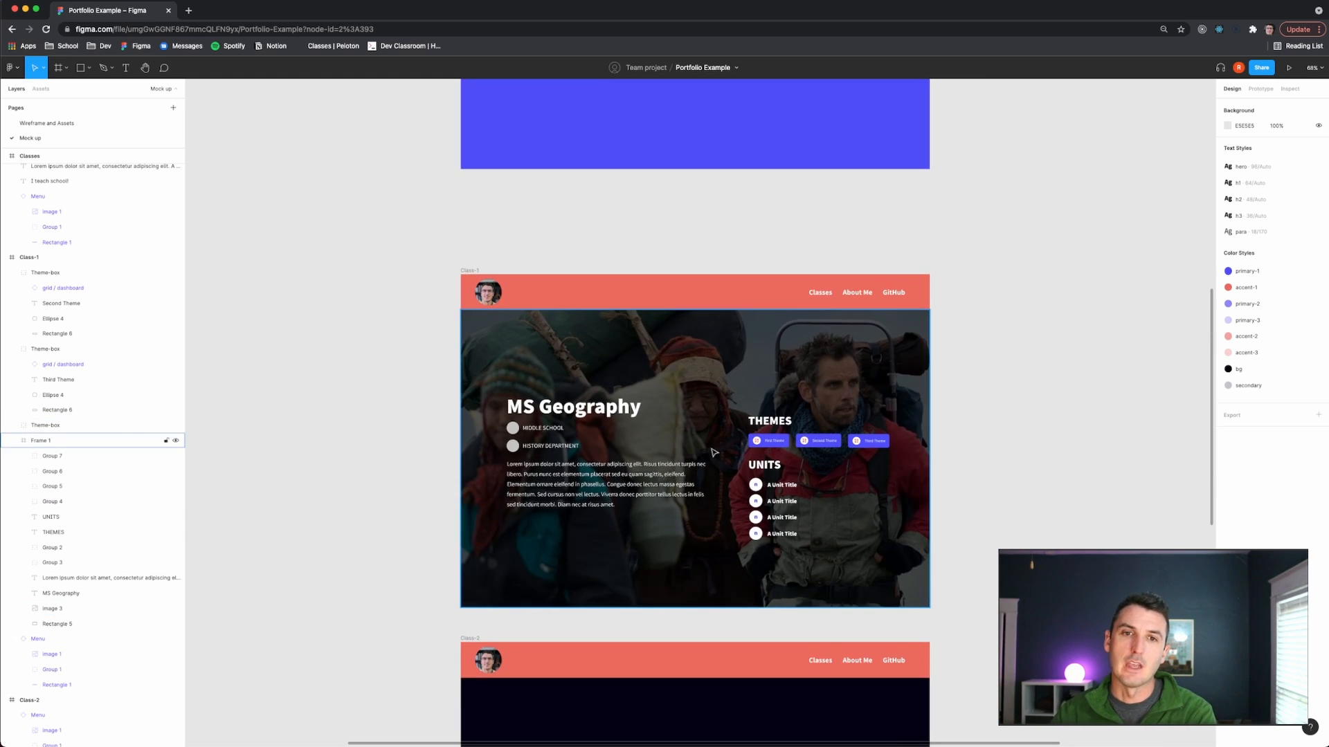
{"action": "scroll", "coordinate": [1000, 419], "scroll_direction": "down", "scroll_amount": 3}
{"action": "scroll", "coordinate": [1007, 427], "scroll_direction": "down", "scroll_amount": 2}
{"action": "scroll", "coordinate": [1006, 427], "scroll_direction": "down", "scroll_amount": 3}
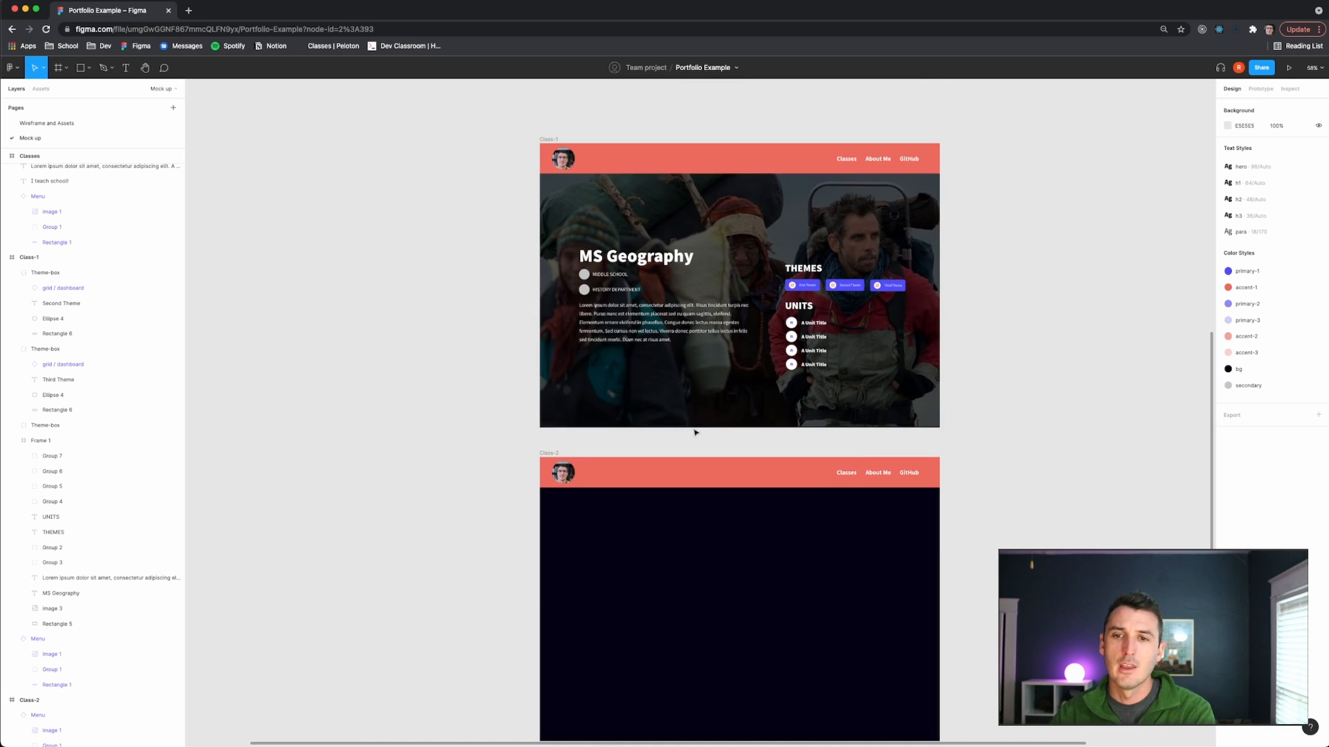
{"action": "left_click_drag", "start_coordinate": [511, 443], "coordinate": [829, 614]}
{"action": "left_click_drag", "start_coordinate": [864, 633], "coordinate": [965, 626]}
{"action": "key", "text": "Delete"}
{"action": "key", "text": "ctrl+z"}
{"action": "key", "text": "ctrl+z"}
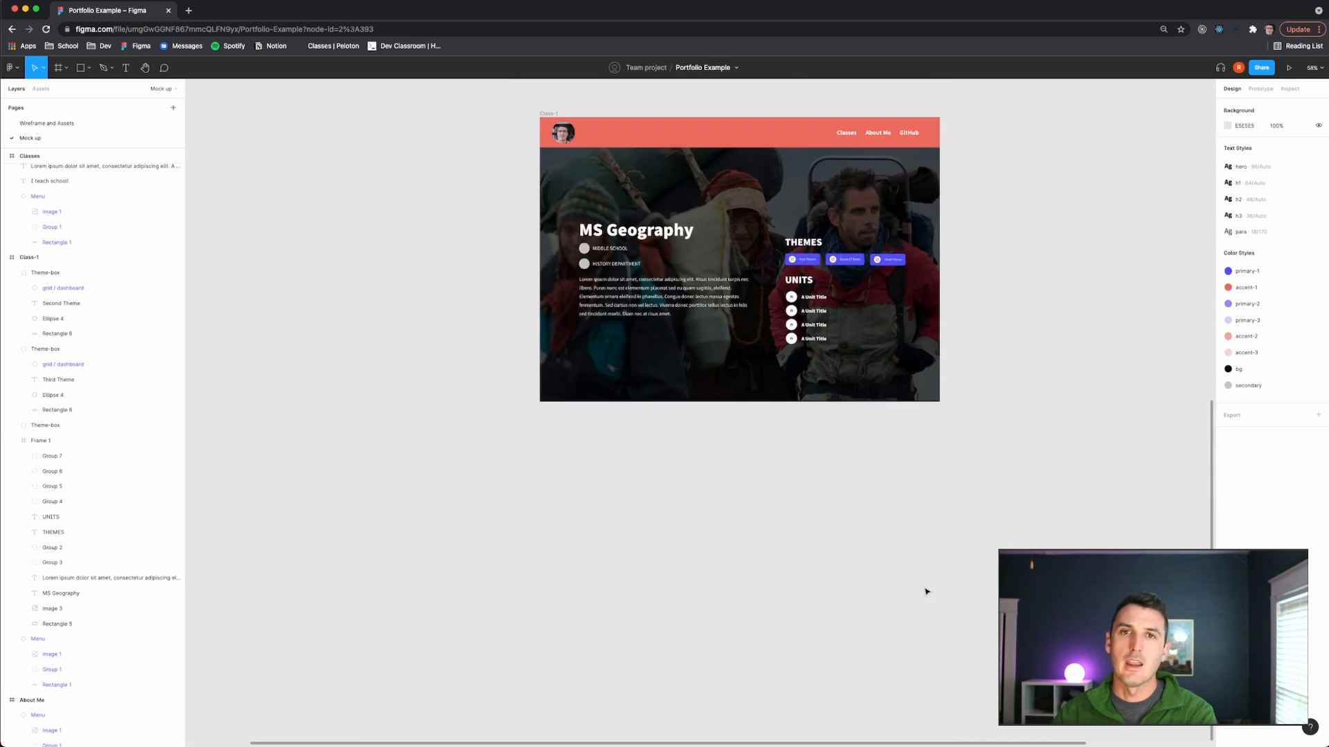
Duplicate the Class-1 frame and place the copy directly below the original, aligned with it.
{"action": "left_click", "coordinate": [552, 195]}
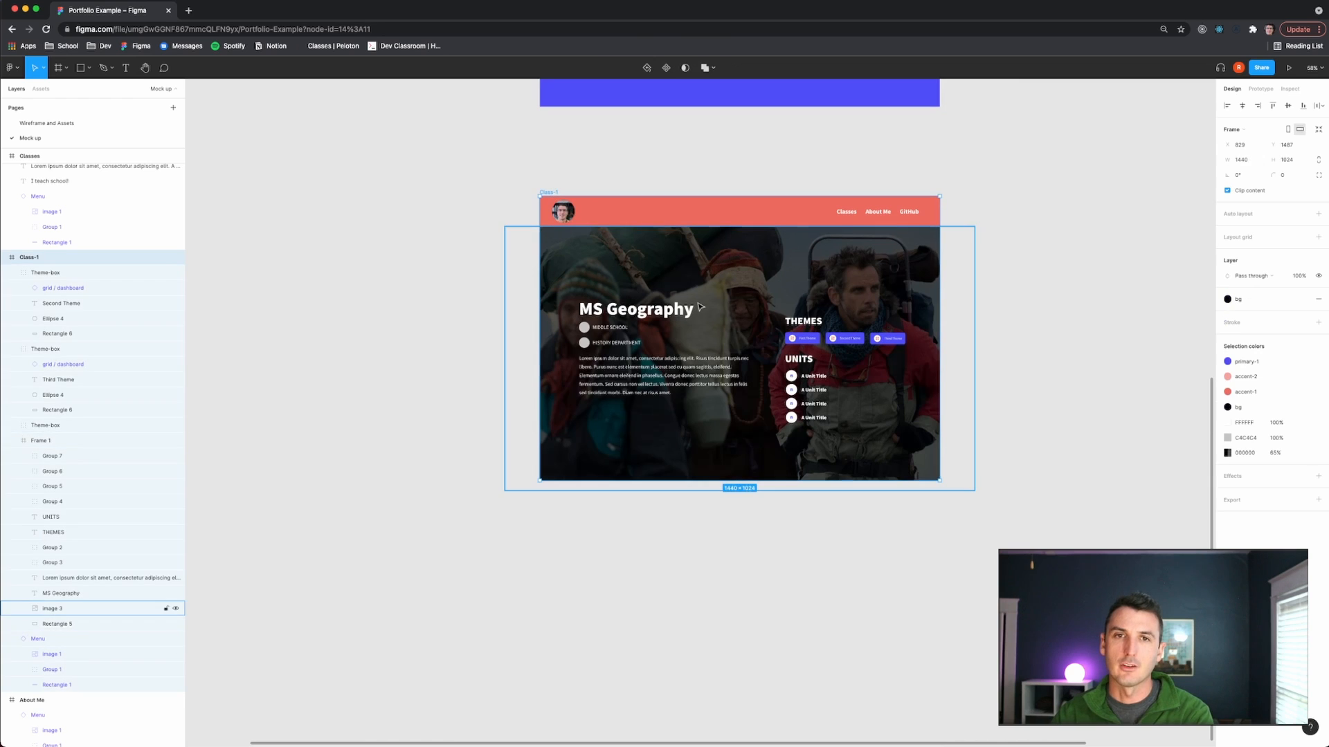
{"action": "key", "text": "ctrl+c"}
{"action": "key", "text": "ctrl+v"}
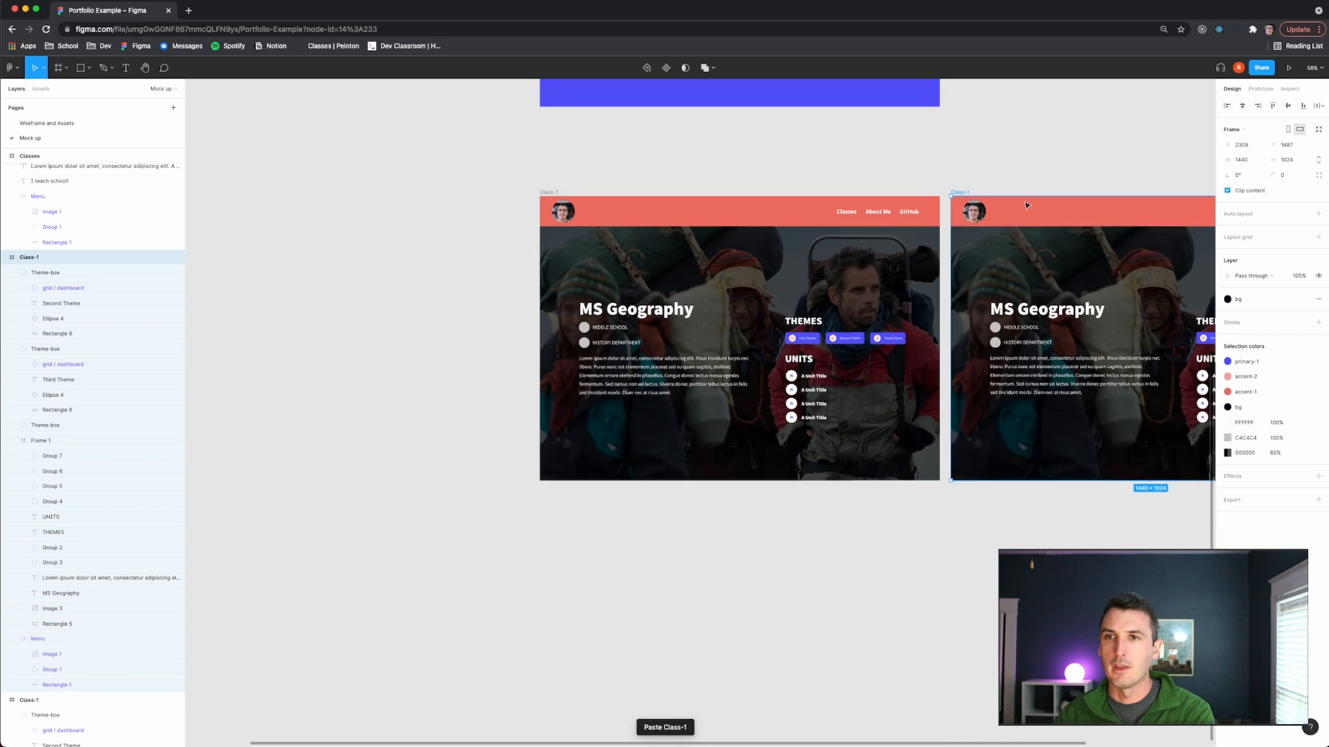
{"action": "left_click_drag", "start_coordinate": [694, 589], "coordinate": [608, 506]}
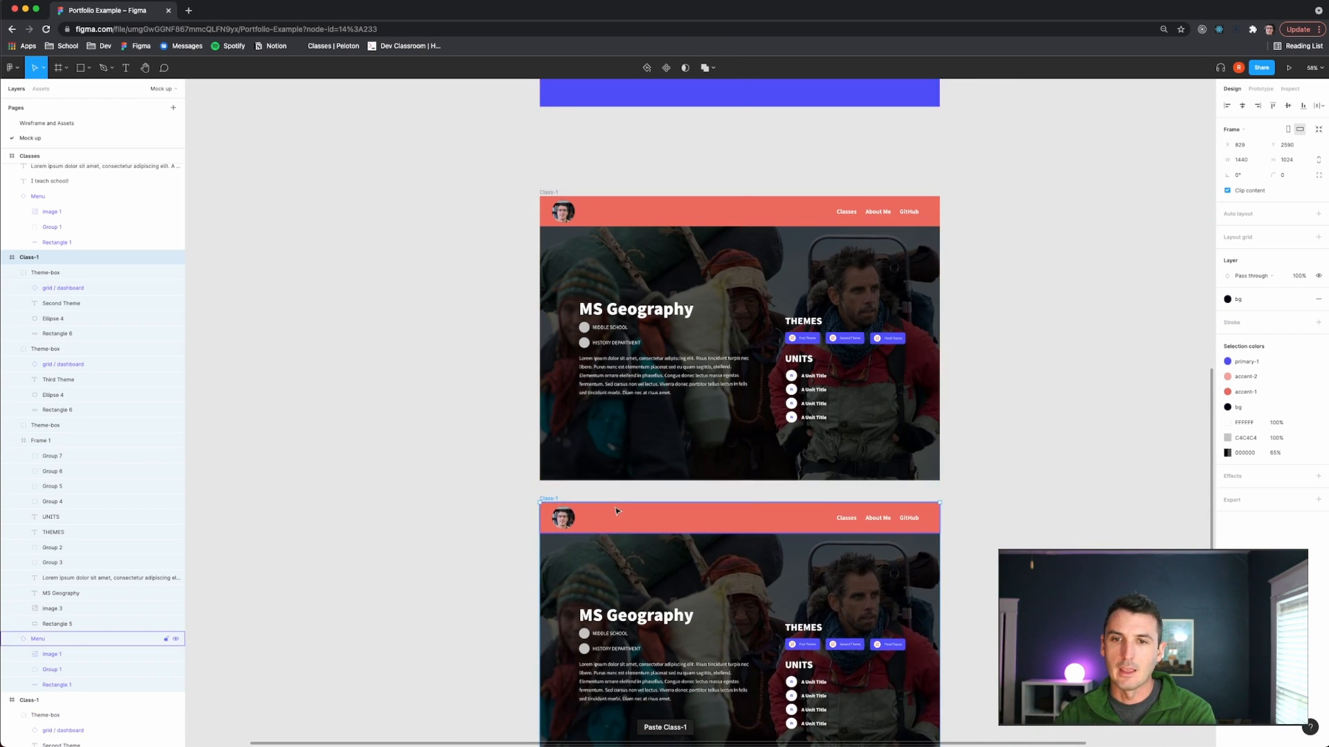
Paste another copy of the Class-1 frame and line it up as the third course page below the second.
{"action": "scroll", "coordinate": [618, 510], "scroll_direction": "down", "scroll_amount": 5}
{"action": "key", "text": "ctrl+v"}
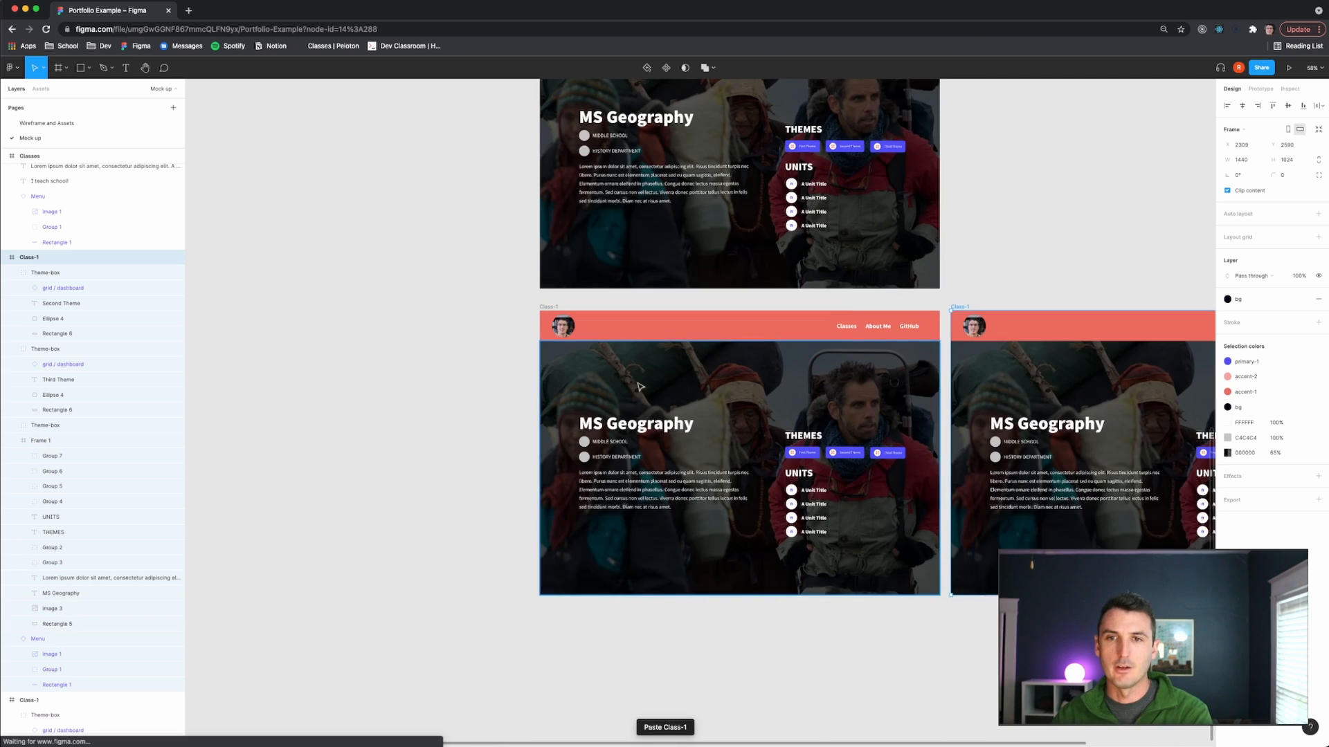
{"action": "scroll", "coordinate": [978, 213], "scroll_direction": "down", "scroll_amount": 3}
{"action": "left_click_drag", "start_coordinate": [978, 213], "coordinate": [630, 513]}
{"action": "scroll", "coordinate": [958, 537], "scroll_direction": "down", "scroll_amount": 5}
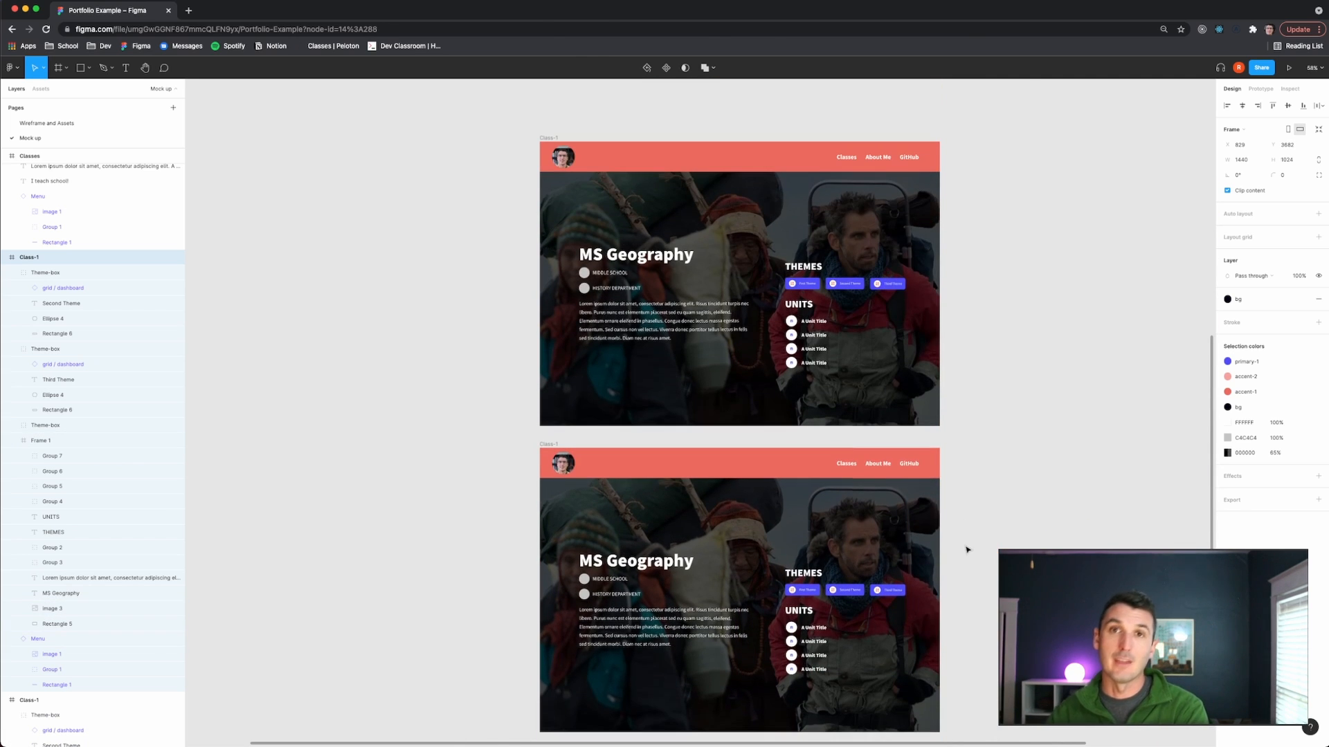
Review the course page wireframe and image assets on the Wireframe and Assets page, and return to the Mock up page.
{"action": "left_click", "coordinate": [41, 125]}
{"action": "scroll", "coordinate": [762, 448], "scroll_direction": "down", "scroll_amount": 3}
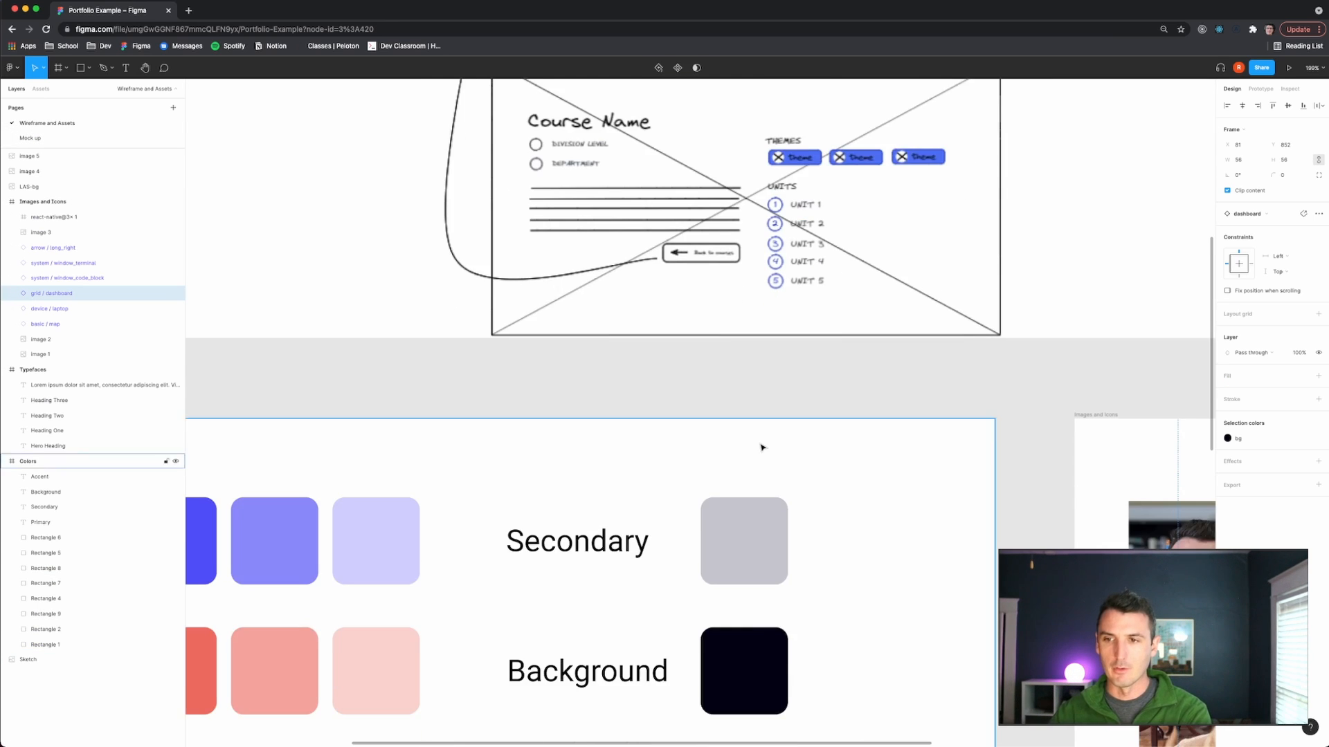
{"action": "scroll", "coordinate": [765, 446], "scroll_direction": "down", "scroll_amount": 5}
{"action": "scroll", "coordinate": [766, 443], "scroll_direction": "down", "scroll_amount": 2}
{"action": "scroll", "coordinate": [831, 499], "scroll_direction": "up", "scroll_amount": 5}
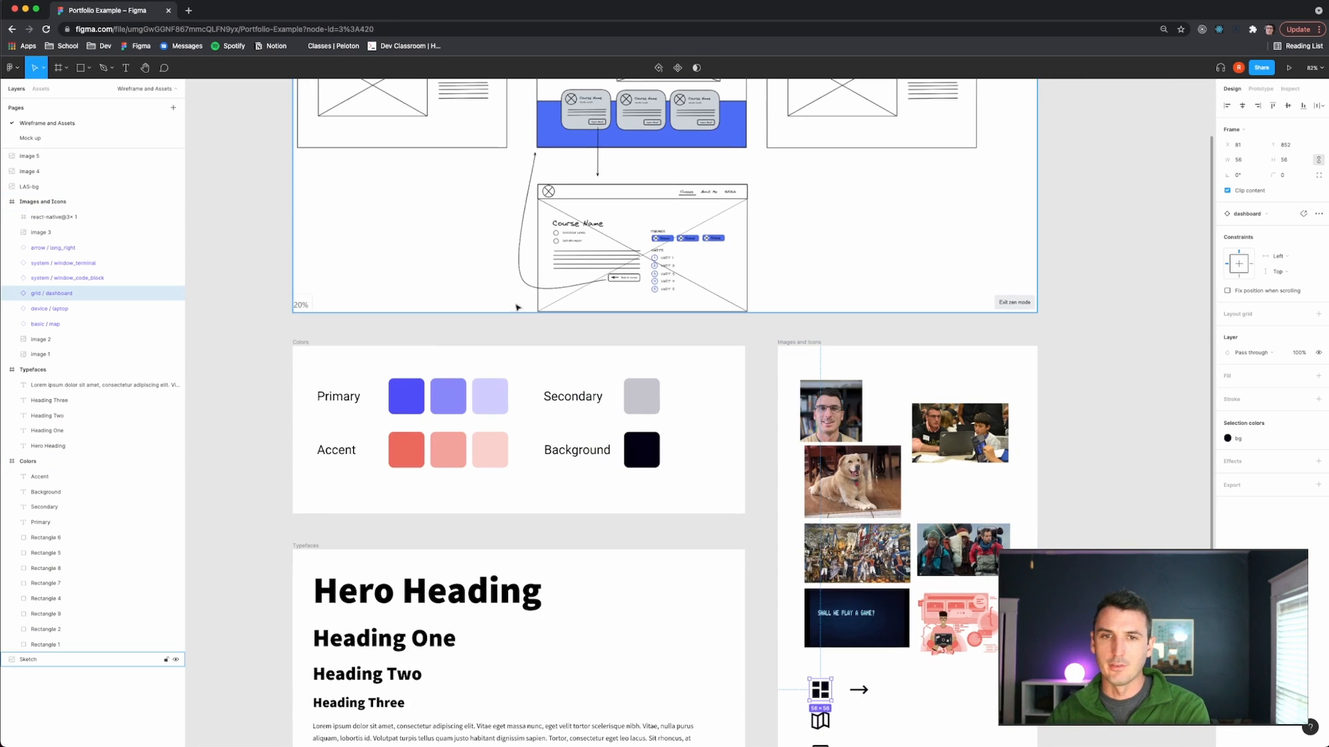
{"action": "left_click", "coordinate": [165, 138]}
{"action": "scroll", "coordinate": [709, 289], "scroll_direction": "up", "scroll_amount": 5}
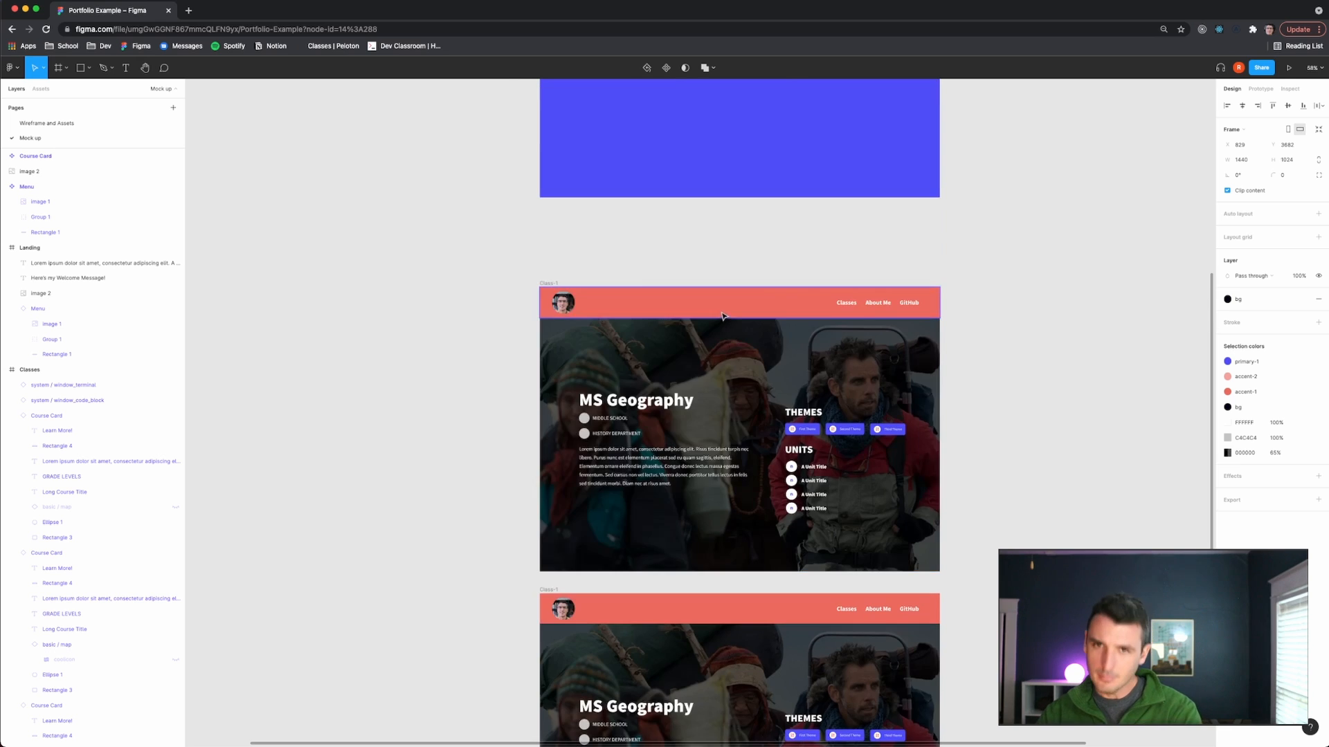
{"action": "scroll", "coordinate": [660, 470], "scroll_direction": "down", "scroll_amount": 10}
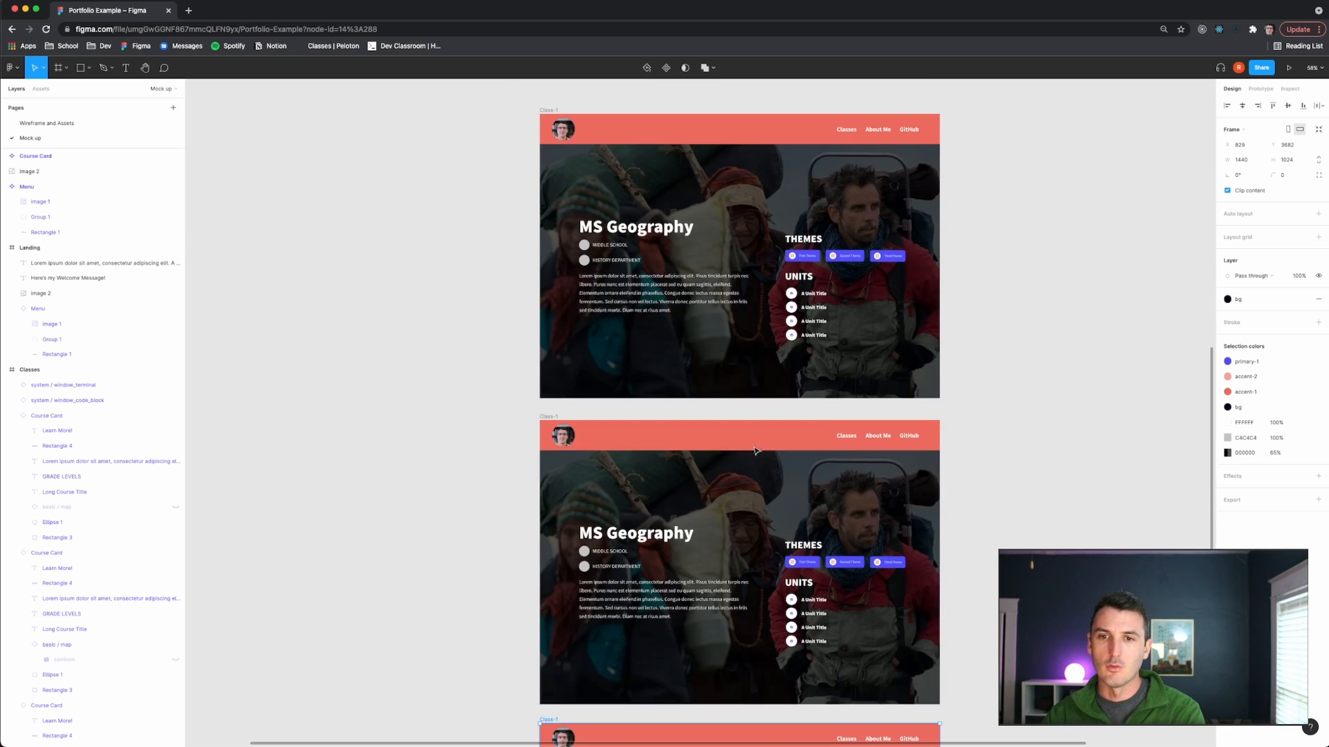
Retitle the second course page "Web Design" and change its department line to "SCIENCE DEPARTMENT".
{"action": "left_click", "coordinate": [660, 456]}
{"action": "double_click", "coordinate": [660, 457]}
{"action": "type", "text": "Web Design"}
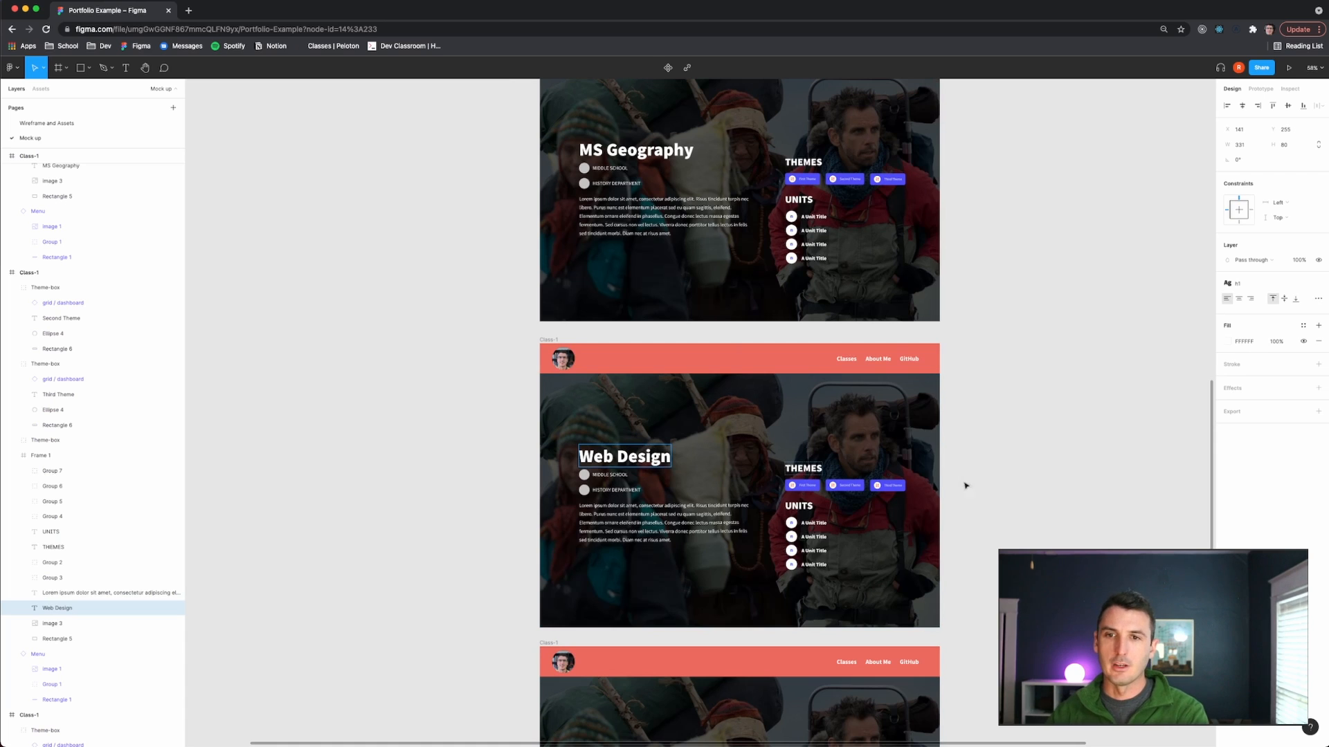
{"action": "double_click", "coordinate": [598, 490]}
{"action": "double_click", "coordinate": [598, 490]}
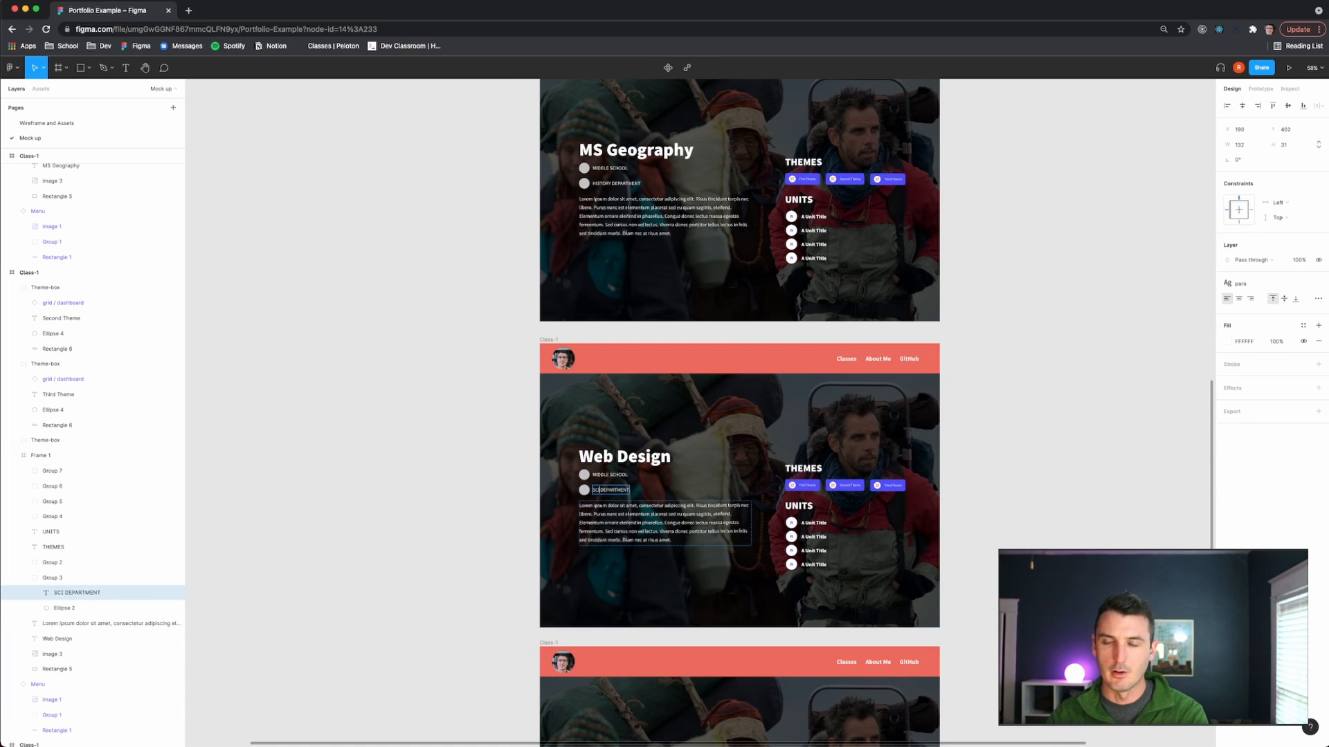
{"action": "key", "text": "Escape"}
Replace the "MS Geography" heading on the third course page with "Intro to Comp Sci".
{"action": "scroll", "coordinate": [973, 519], "scroll_direction": "down", "scroll_amount": 5}
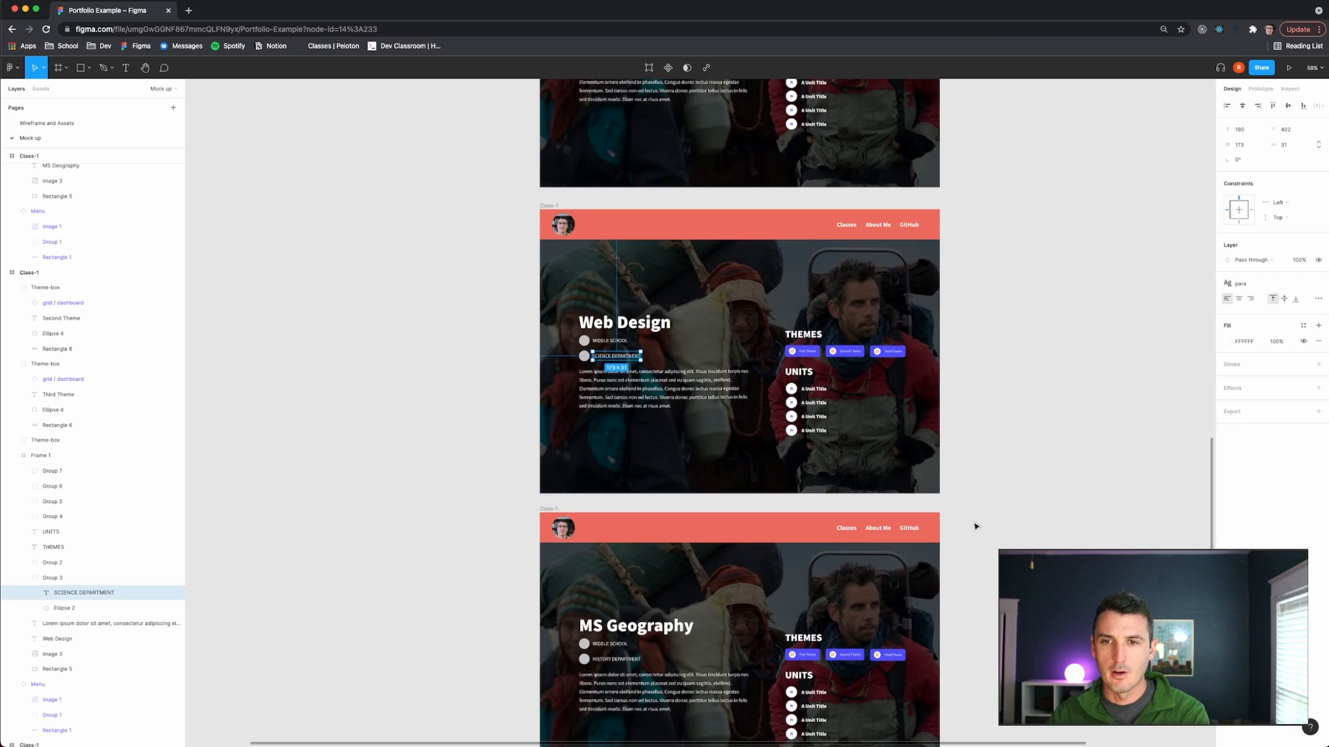
{"action": "left_click", "coordinate": [650, 543]}
{"action": "left_click", "coordinate": [652, 546]}
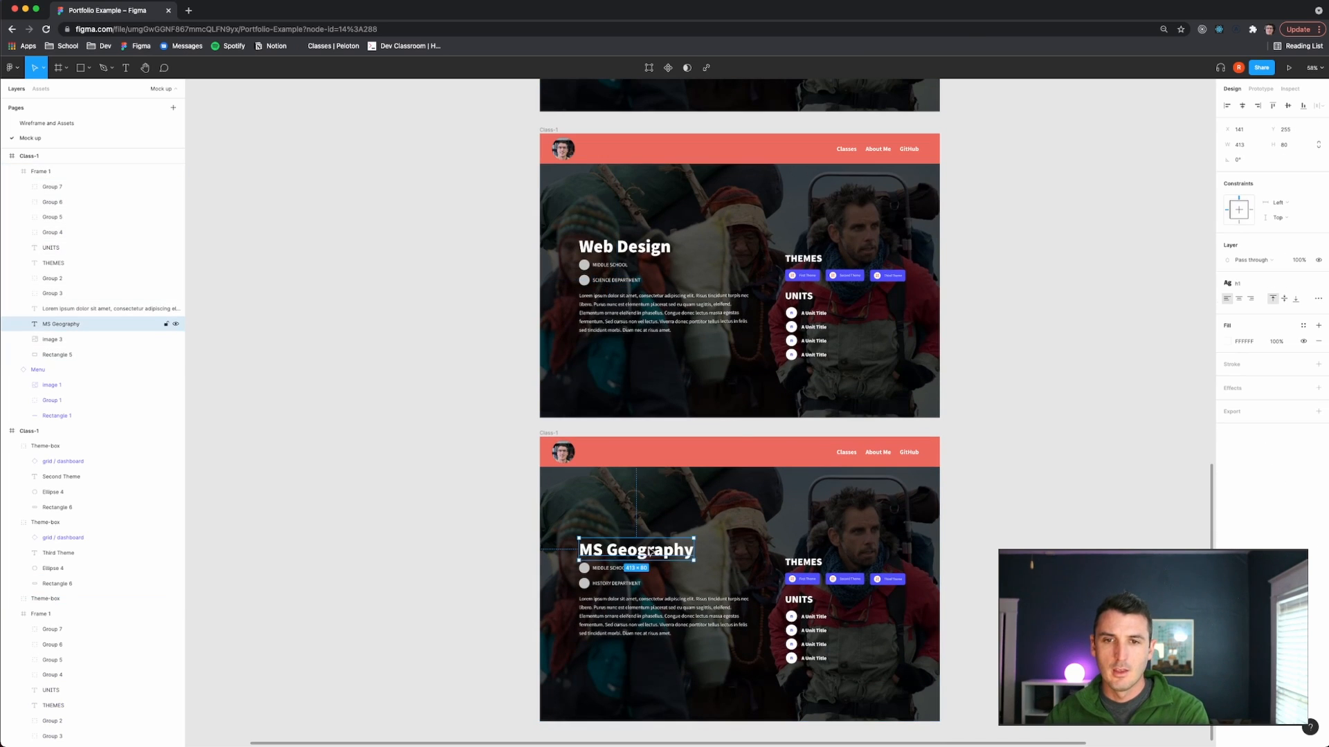
{"action": "left_click", "coordinate": [62, 124]}
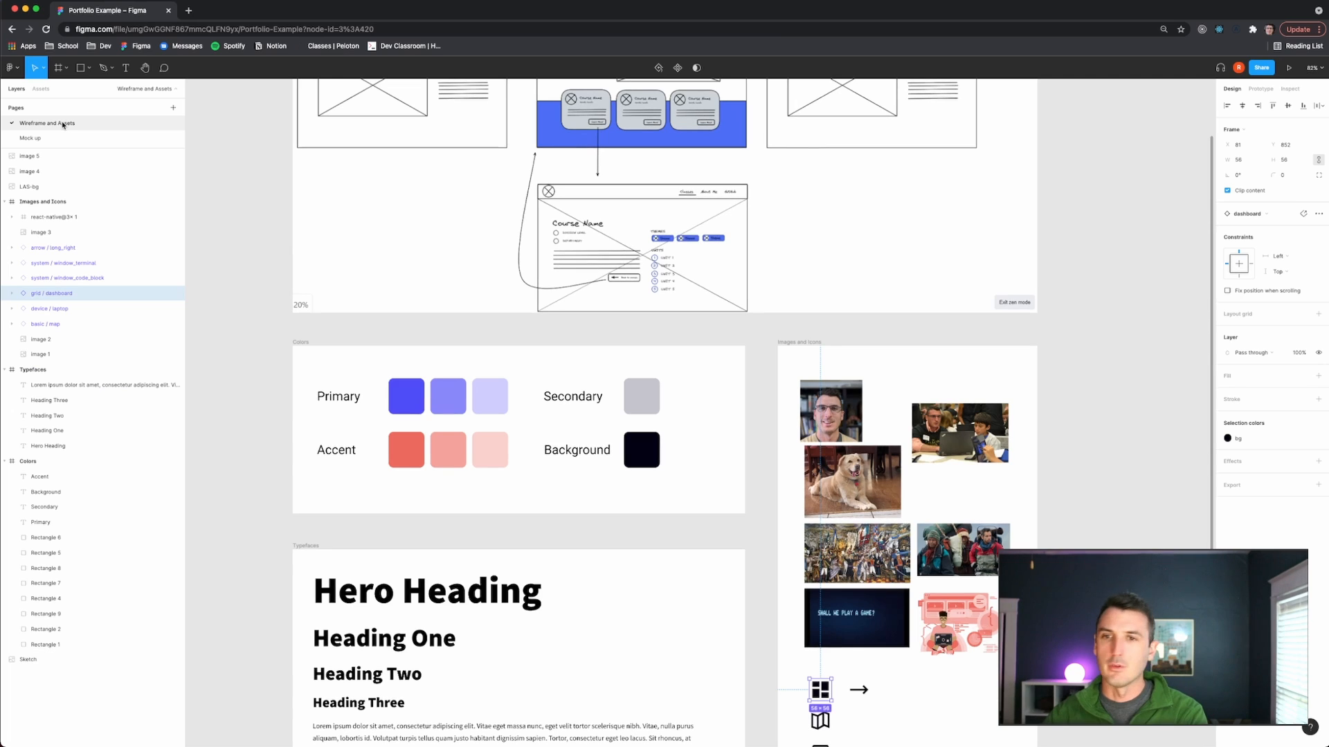
{"action": "left_click", "coordinate": [61, 138]}
{"action": "scroll", "coordinate": [540, 289], "scroll_direction": "up", "scroll_amount": 6}
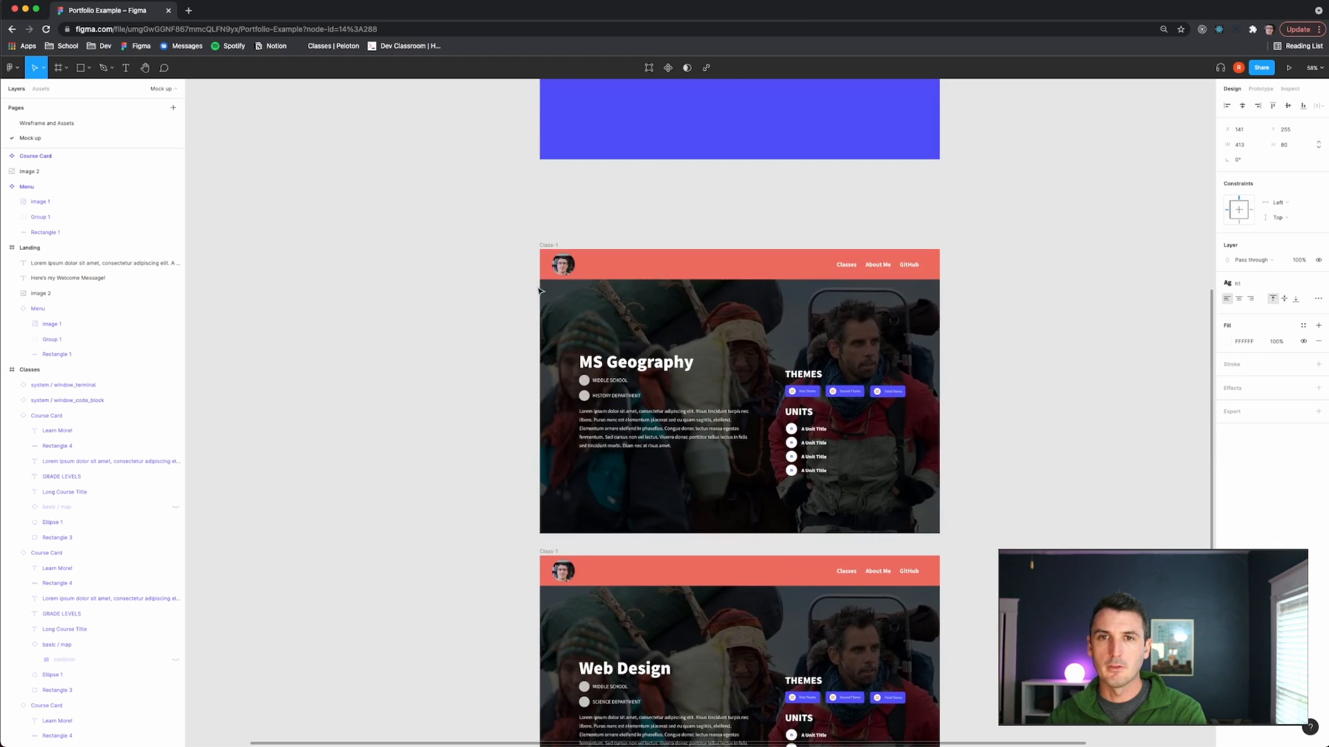
{"action": "scroll", "coordinate": [572, 289], "scroll_direction": "up", "scroll_amount": 4}
{"action": "scroll", "coordinate": [645, 521], "scroll_direction": "down", "scroll_amount": 10}
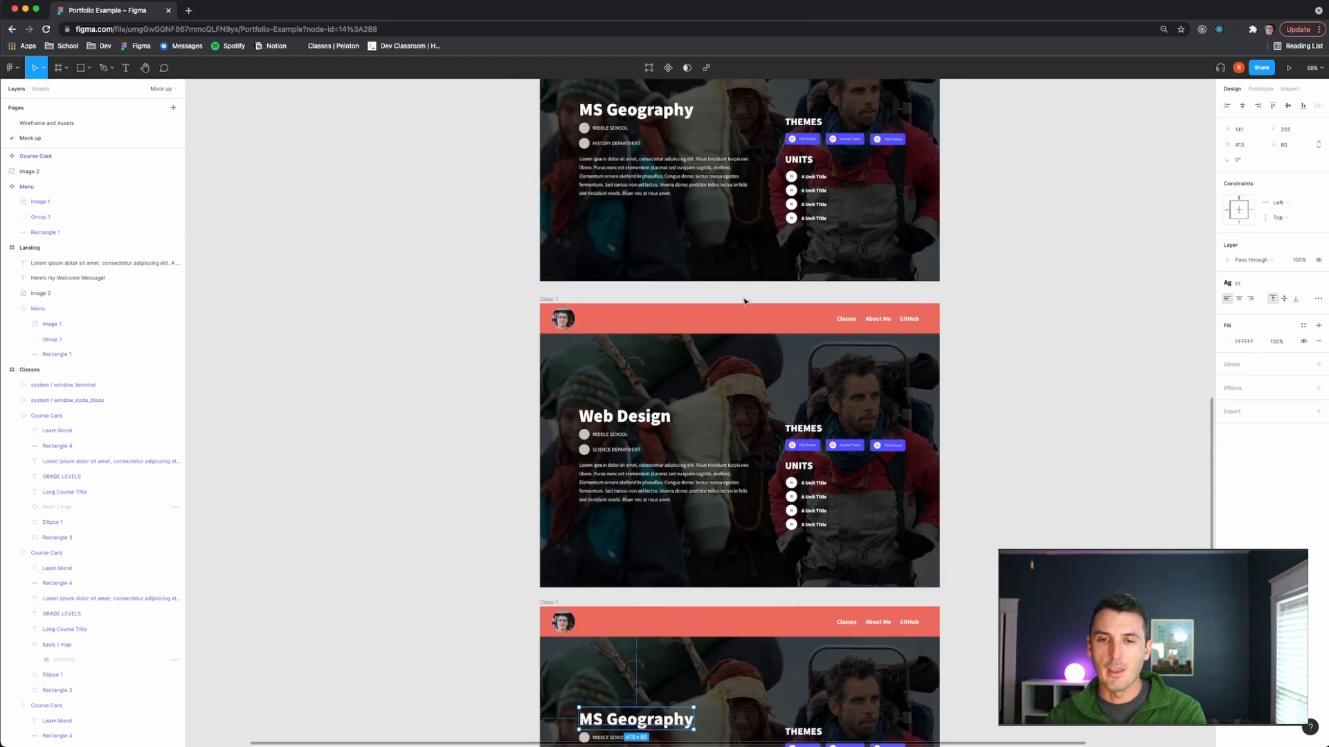
{"action": "scroll", "coordinate": [645, 521], "scroll_direction": "down", "scroll_amount": 1}
{"action": "double_click", "coordinate": [645, 538]}
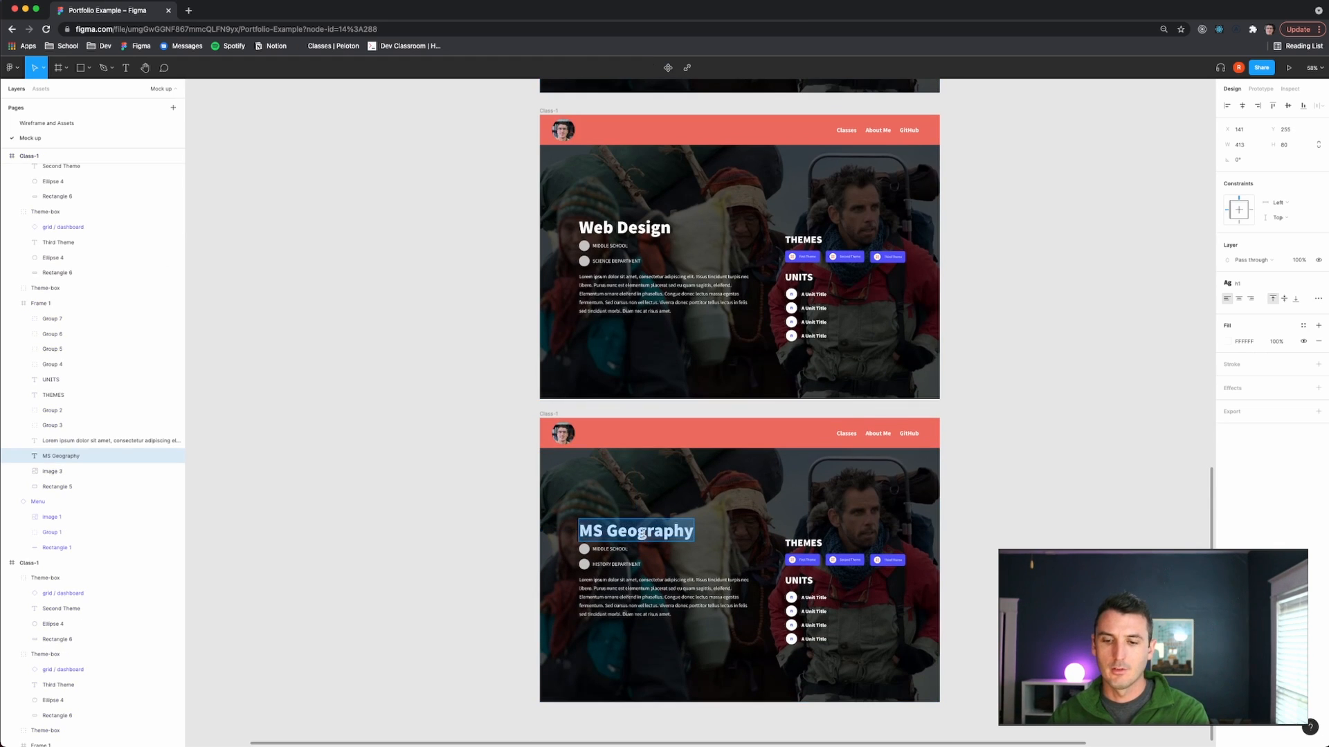
{"action": "type", "text": "IN"}
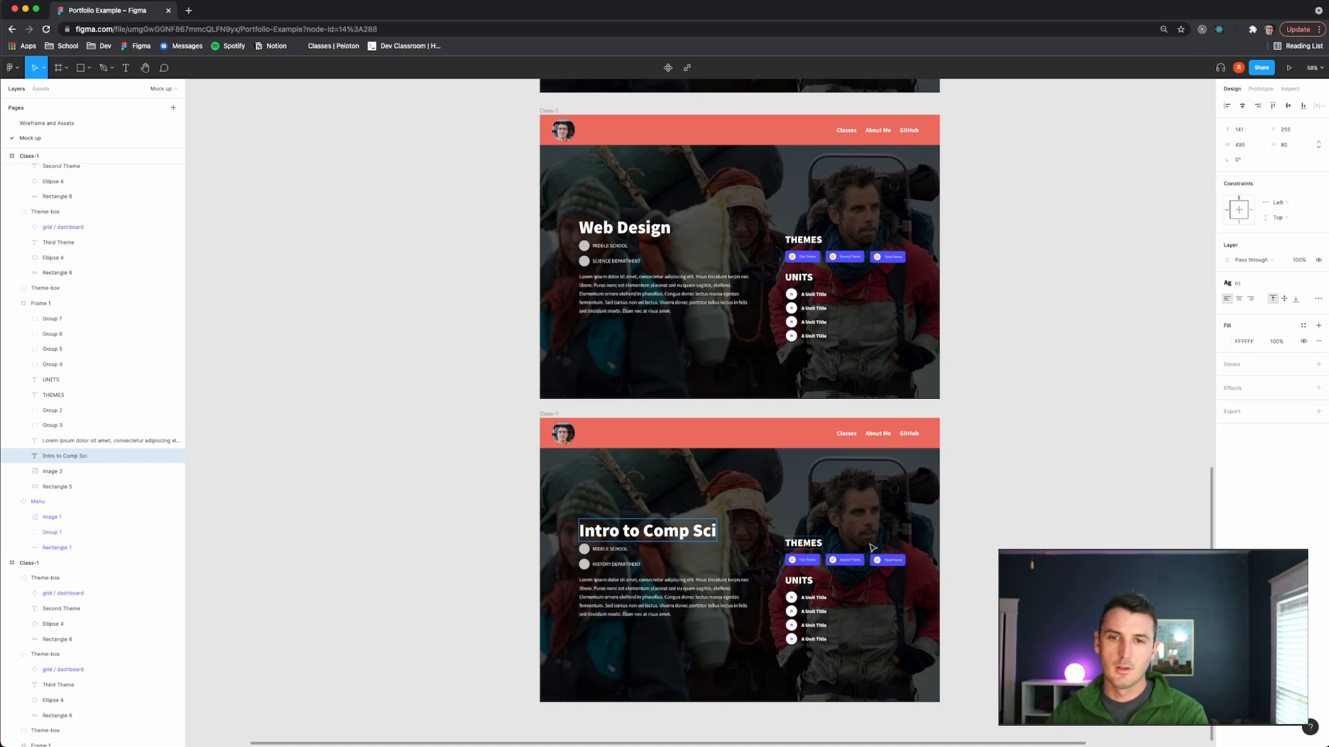
Change the department line on the Intro to Comp Sci page to "SCIENCE DEPARTMENT".
{"action": "left_click", "coordinate": [604, 564]}
{"action": "left_click", "coordinate": [603, 565]}
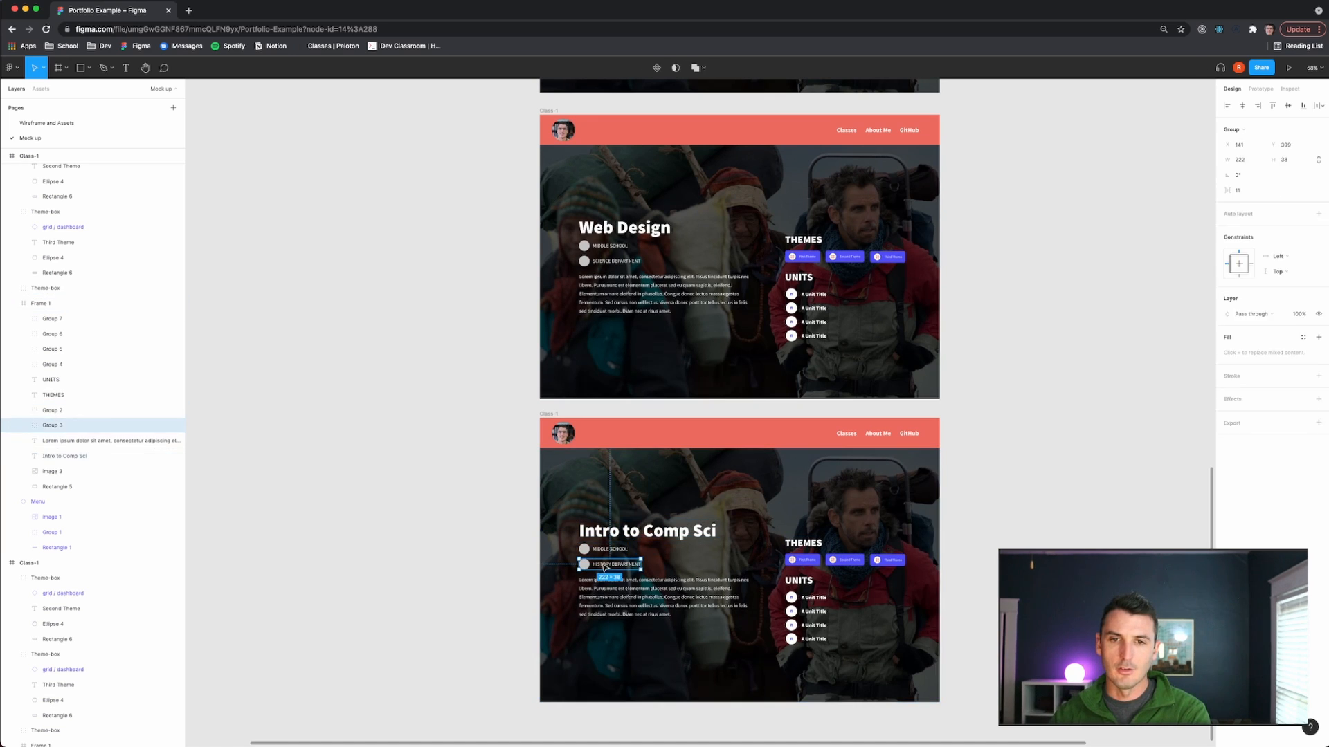
{"action": "double_click", "coordinate": [604, 564]}
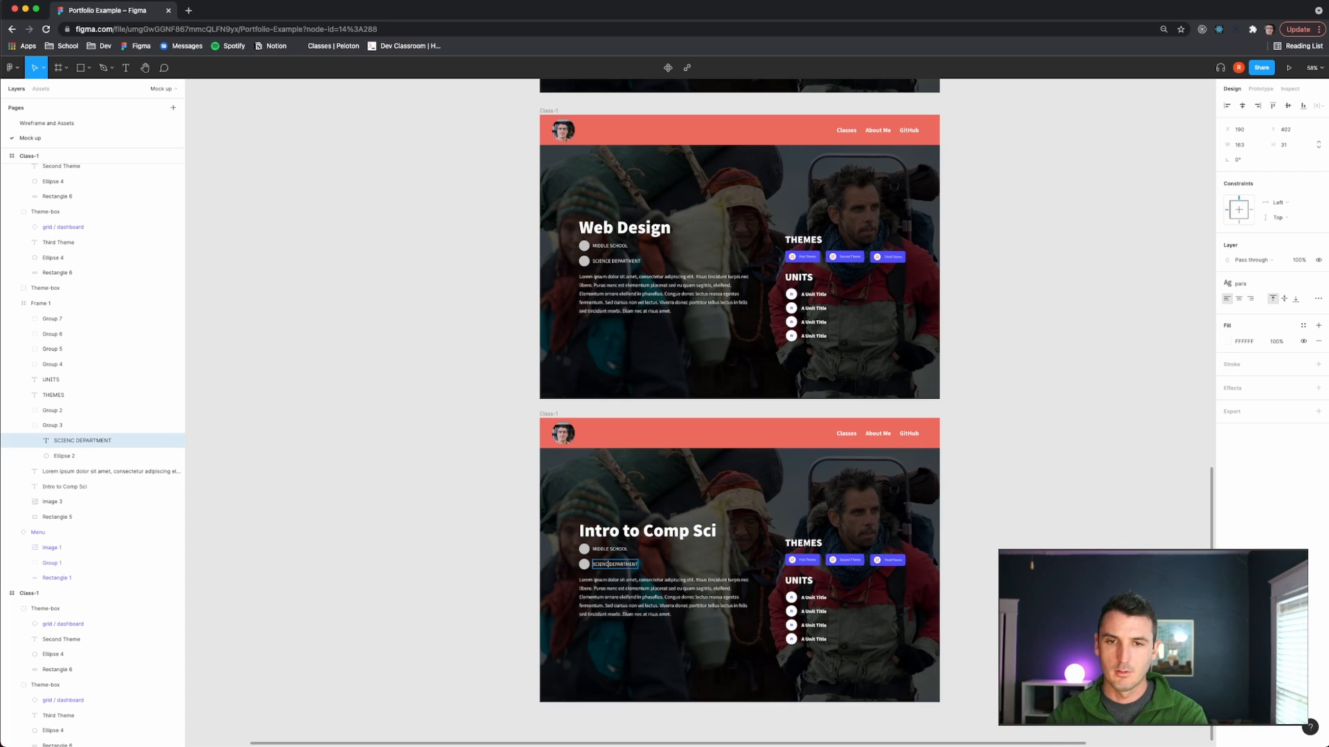
{"action": "key", "text": "Escape"}
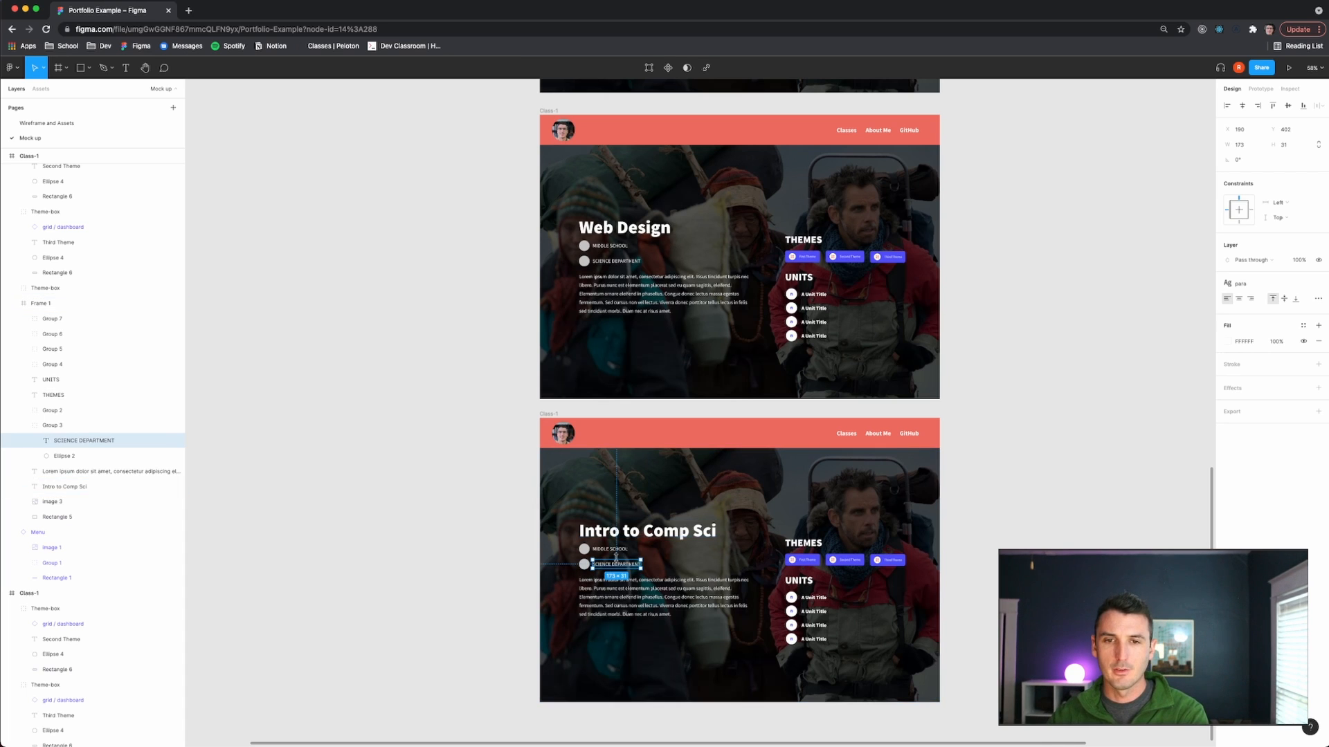
Change the division line on the Web Design page to "MIDDLE & UPPER SCHOOL", all in capitals, and deselect it.
{"action": "scroll", "coordinate": [966, 497], "scroll_direction": "up", "scroll_amount": 5}
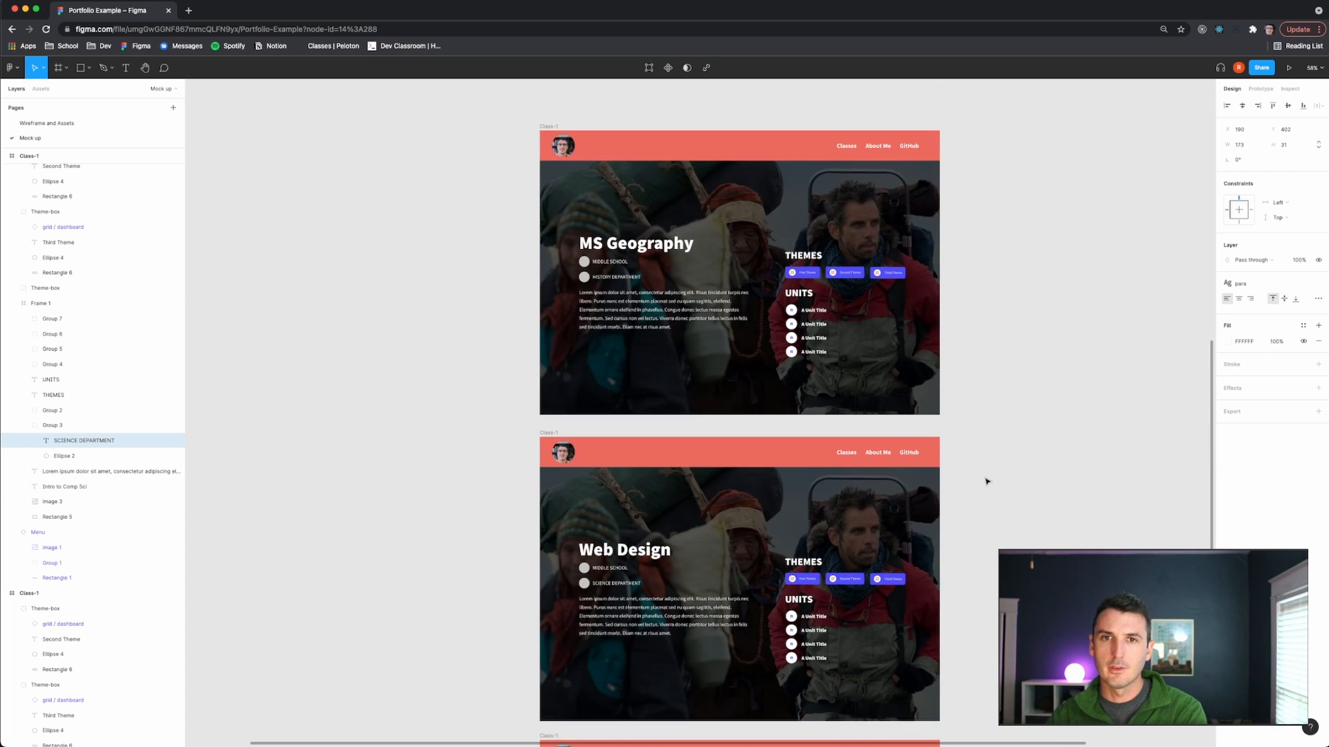
{"action": "scroll", "coordinate": [986, 481], "scroll_direction": "down", "scroll_amount": 2}
{"action": "scroll", "coordinate": [612, 519], "scroll_direction": "up", "scroll_amount": 10, "text": "ctrl"}
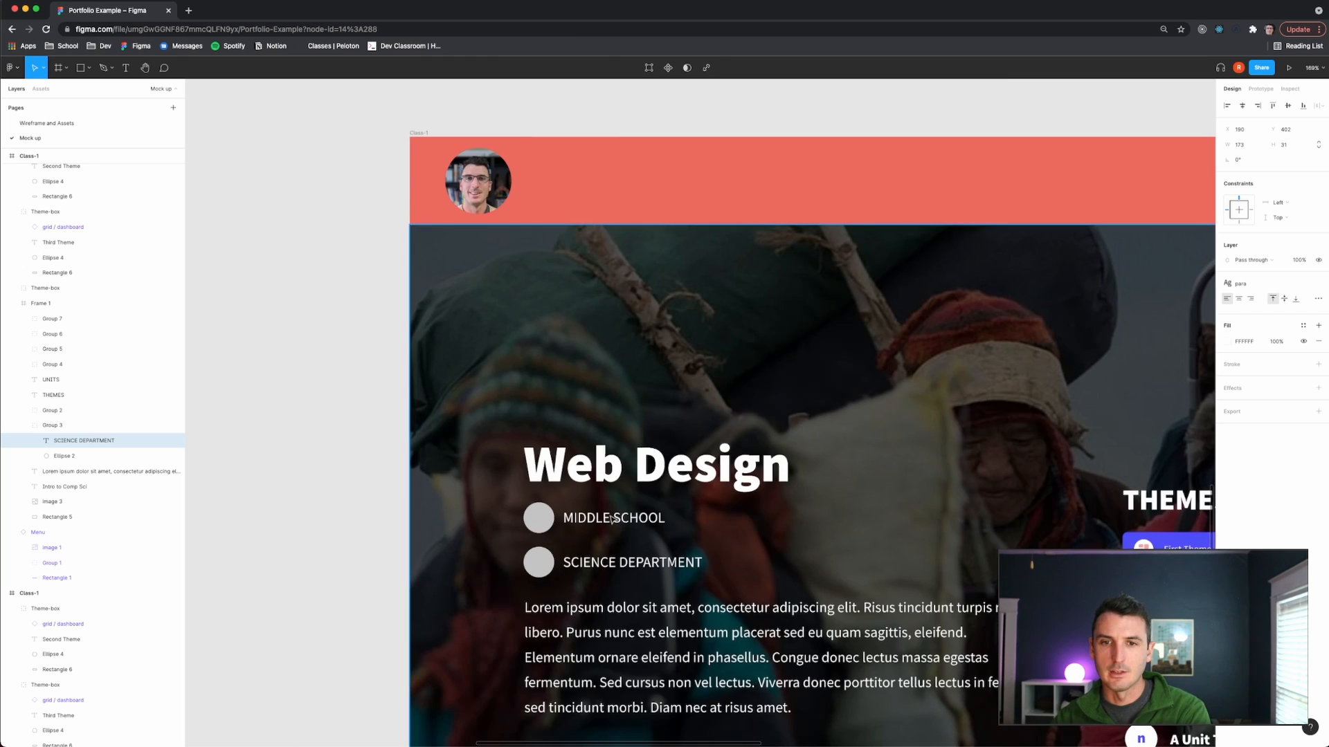
{"action": "left_click", "coordinate": [612, 519]}
{"action": "double_click", "coordinate": [611, 519]}
{"action": "double_click", "coordinate": [609, 519]}
{"action": "left_click", "coordinate": [608, 518]}
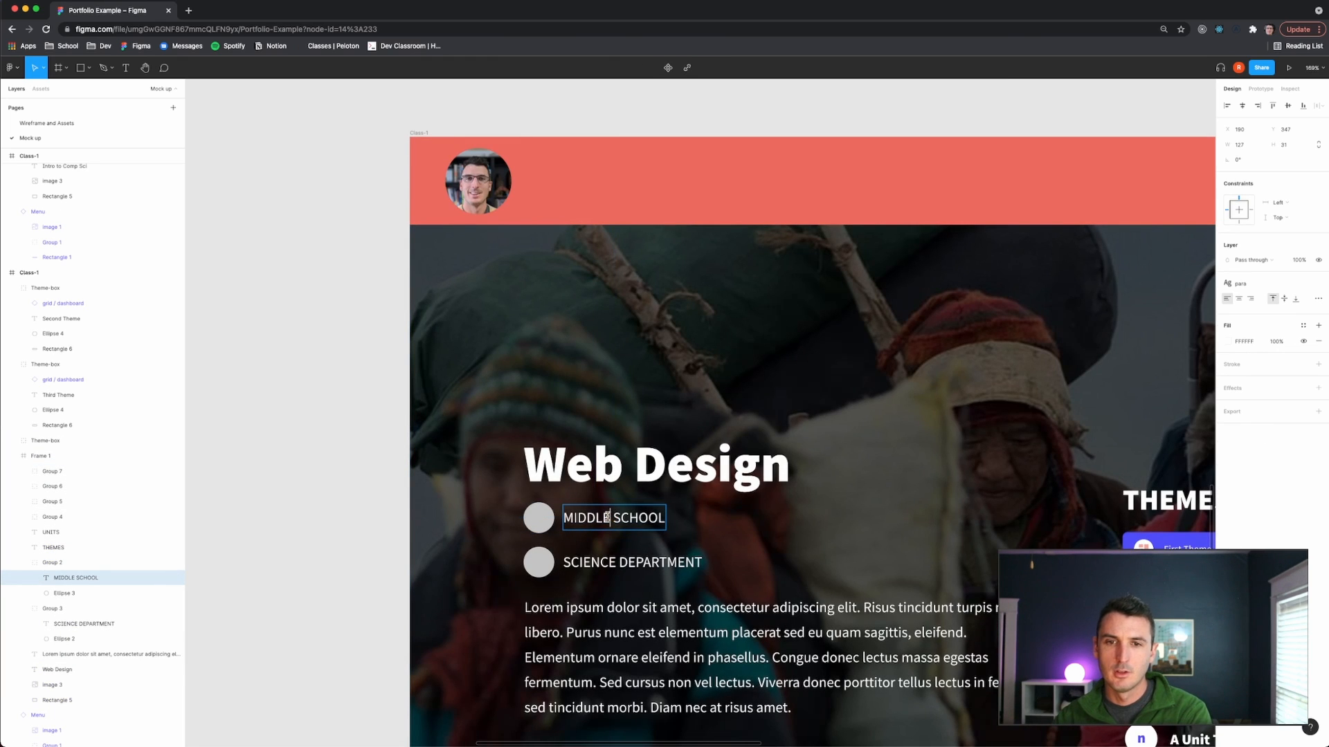
{"action": "type", "text": "& upper"}
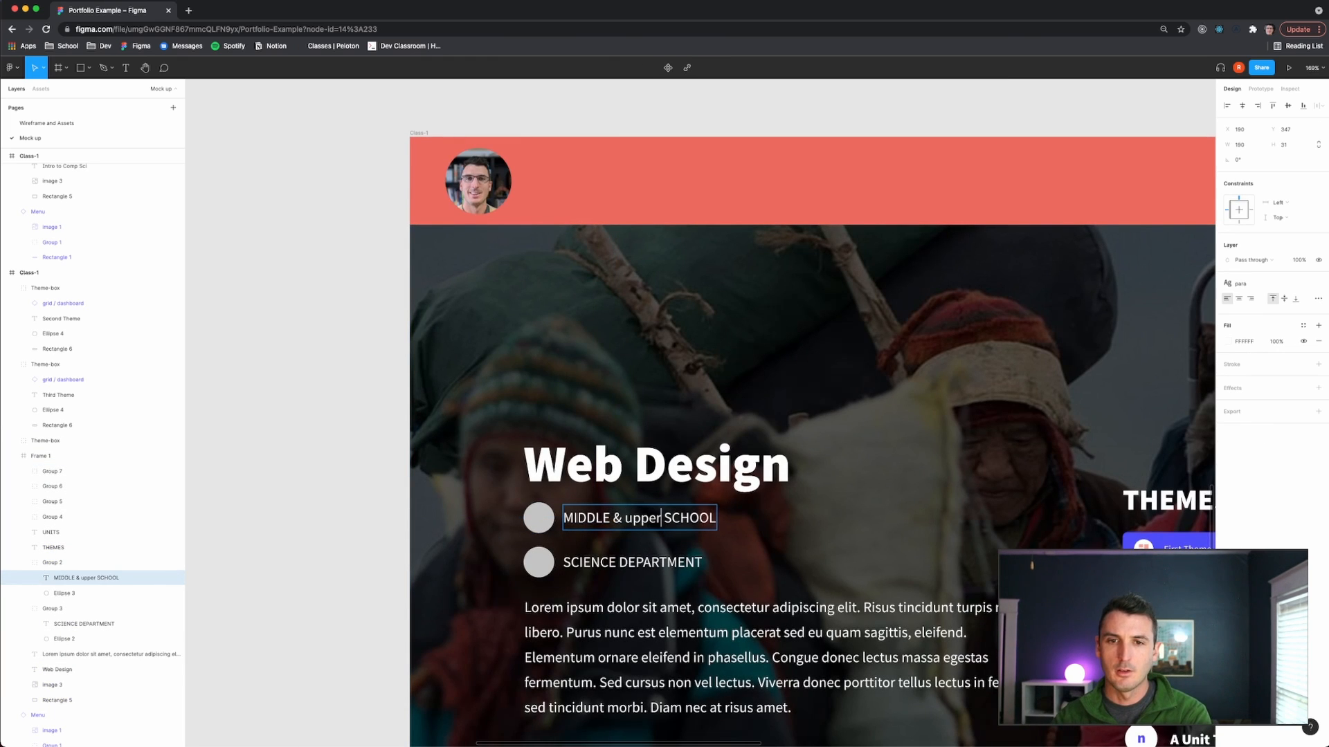
{"action": "key", "text": "BackSpace"}
{"action": "key", "text": "BackSpace"}
{"action": "key", "text": "BackSpace"}
{"action": "key", "text": "BackSpace"}
{"action": "type", "text": "pp"}
{"action": "key", "text": "BackSpace"}
{"action": "key", "text": "BackSpace"}
{"action": "key", "text": "BackSpace"}
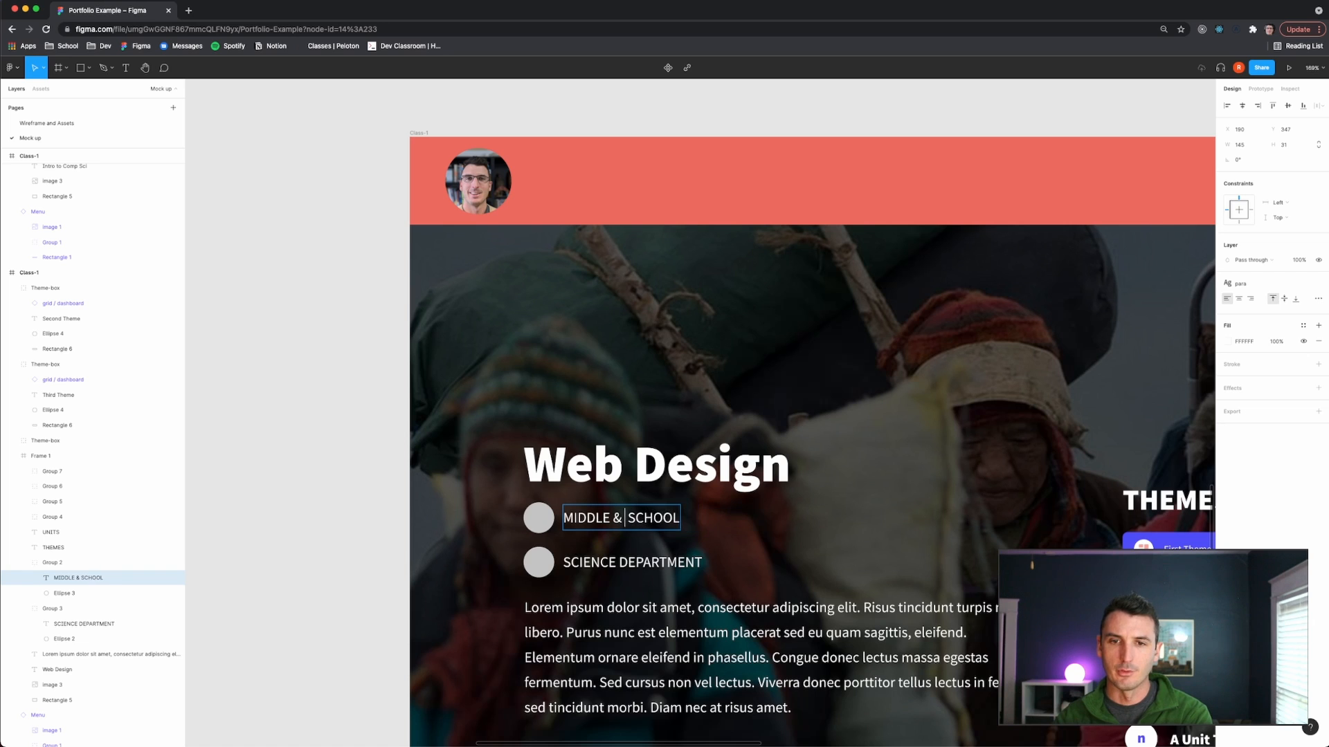
{"action": "type", "text": "UPPER"}
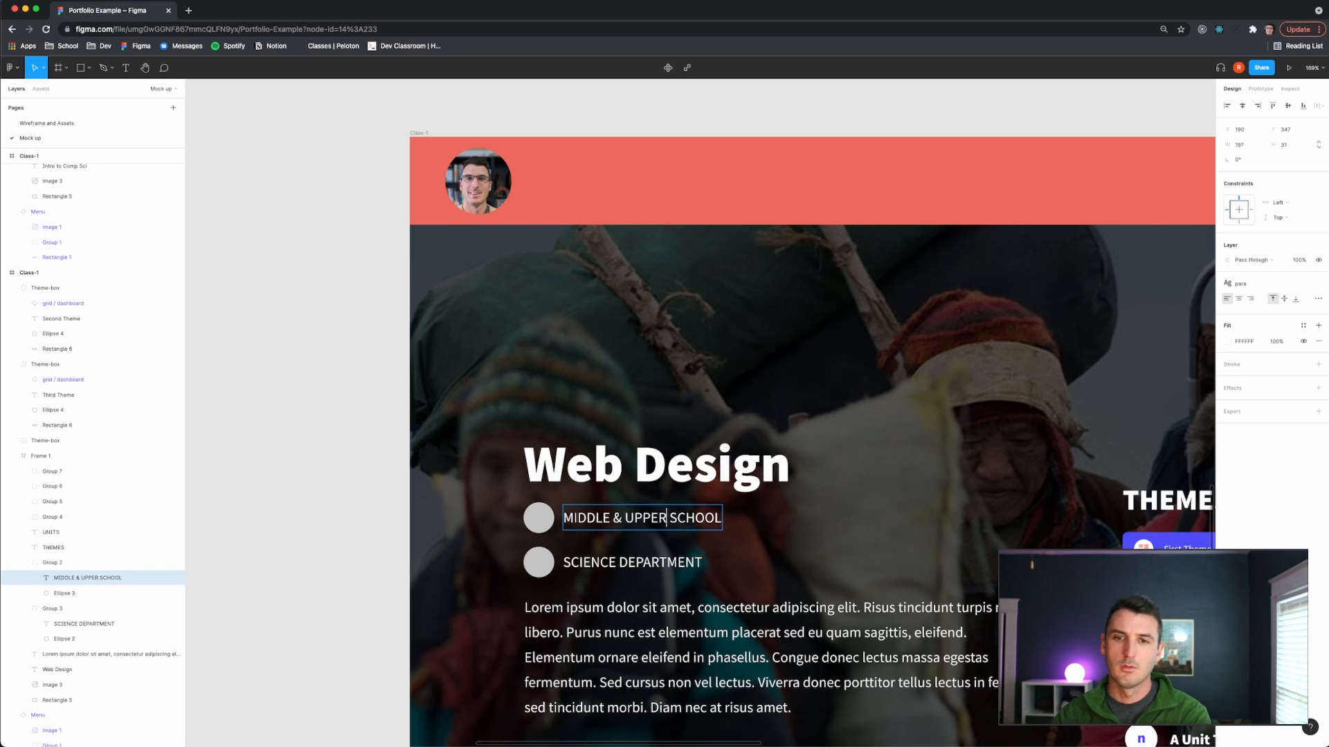
{"action": "key", "text": "Escape"}
{"action": "key", "text": "Escape"}
{"action": "scroll", "coordinate": [364, 476], "scroll_direction": "down", "scroll_amount": 5}
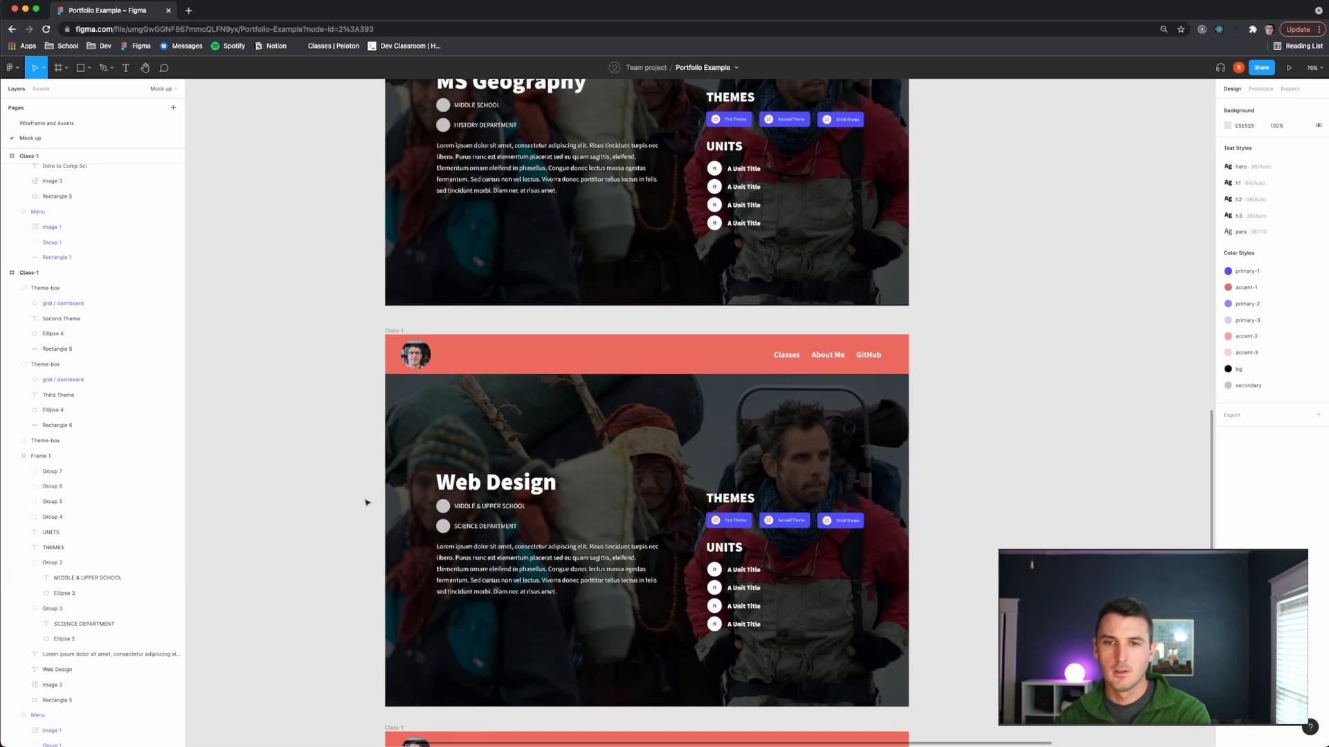
Copy the "SHALL WE PLAY A GAME?" image from the Wireframe and Assets page.
{"action": "scroll", "coordinate": [613, 527], "scroll_direction": "down", "scroll_amount": 2}
{"action": "scroll", "coordinate": [722, 548], "scroll_direction": "left", "scroll_amount": 1}
{"action": "scroll", "coordinate": [726, 552], "scroll_direction": "down", "scroll_amount": 1}
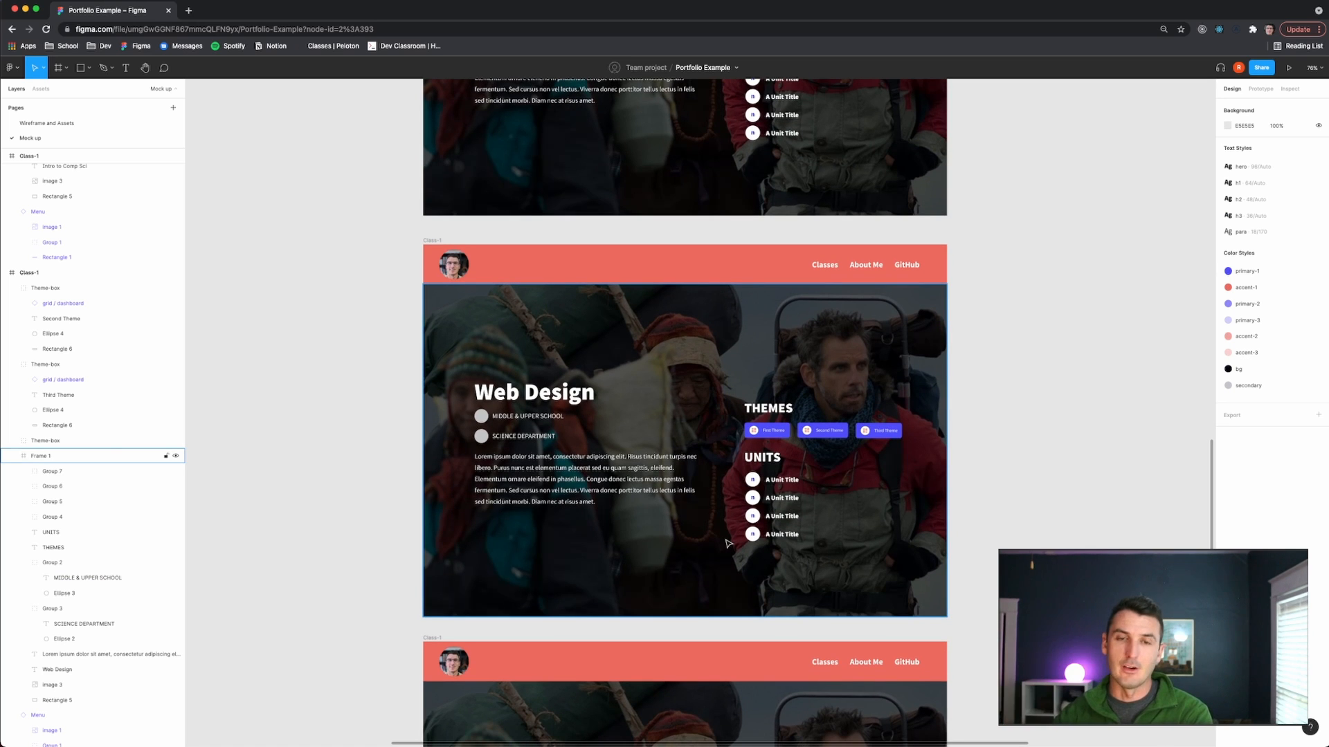
{"action": "scroll", "coordinate": [833, 485], "scroll_direction": "down", "scroll_amount": 6}
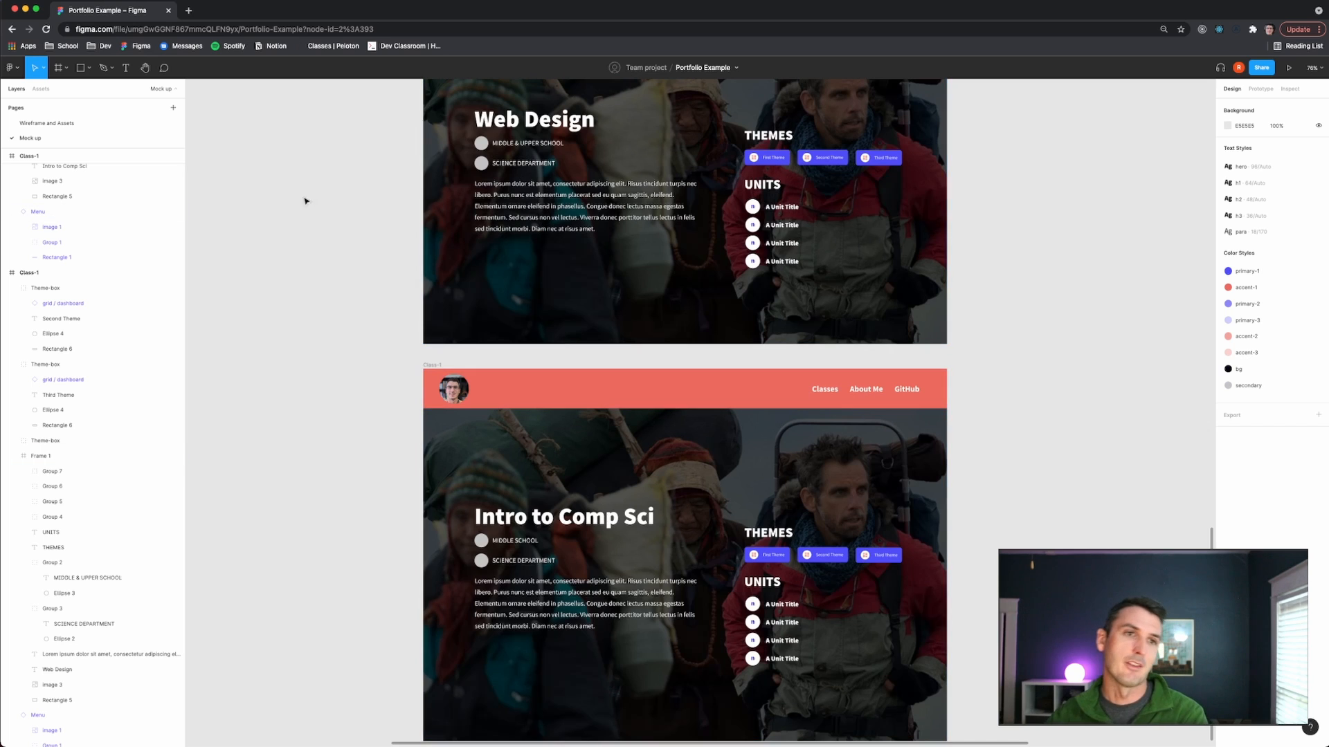
{"action": "left_click", "coordinate": [83, 123]}
{"action": "scroll", "coordinate": [966, 566], "scroll_direction": "down", "scroll_amount": 2}
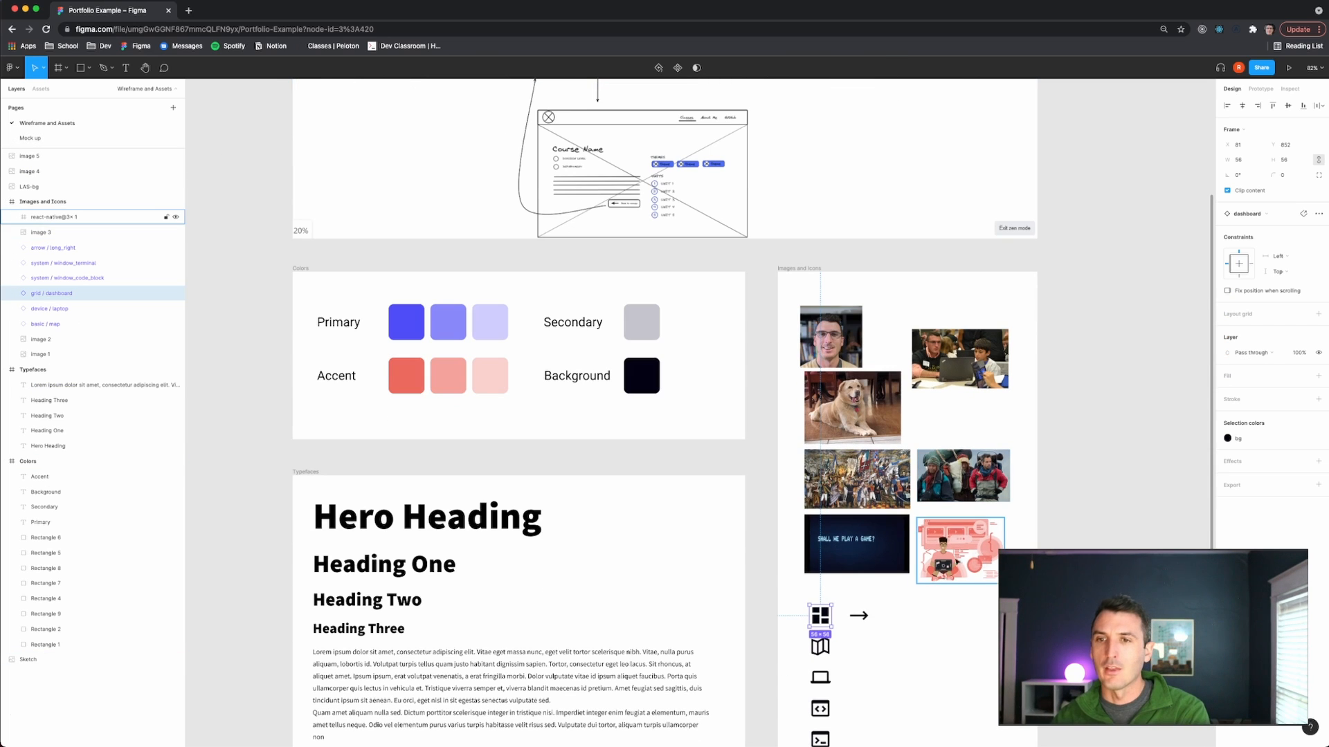
{"action": "double_click", "coordinate": [873, 548]}
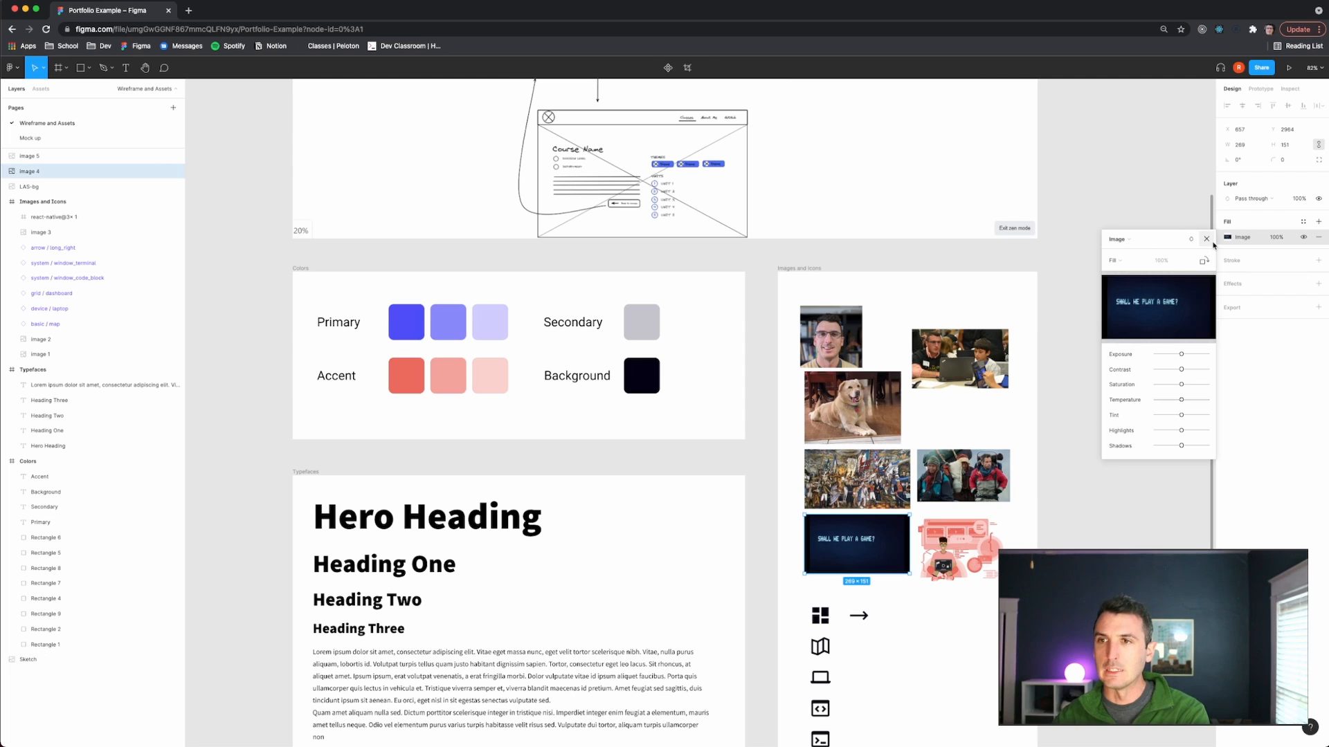
{"action": "left_click", "coordinate": [1207, 238]}
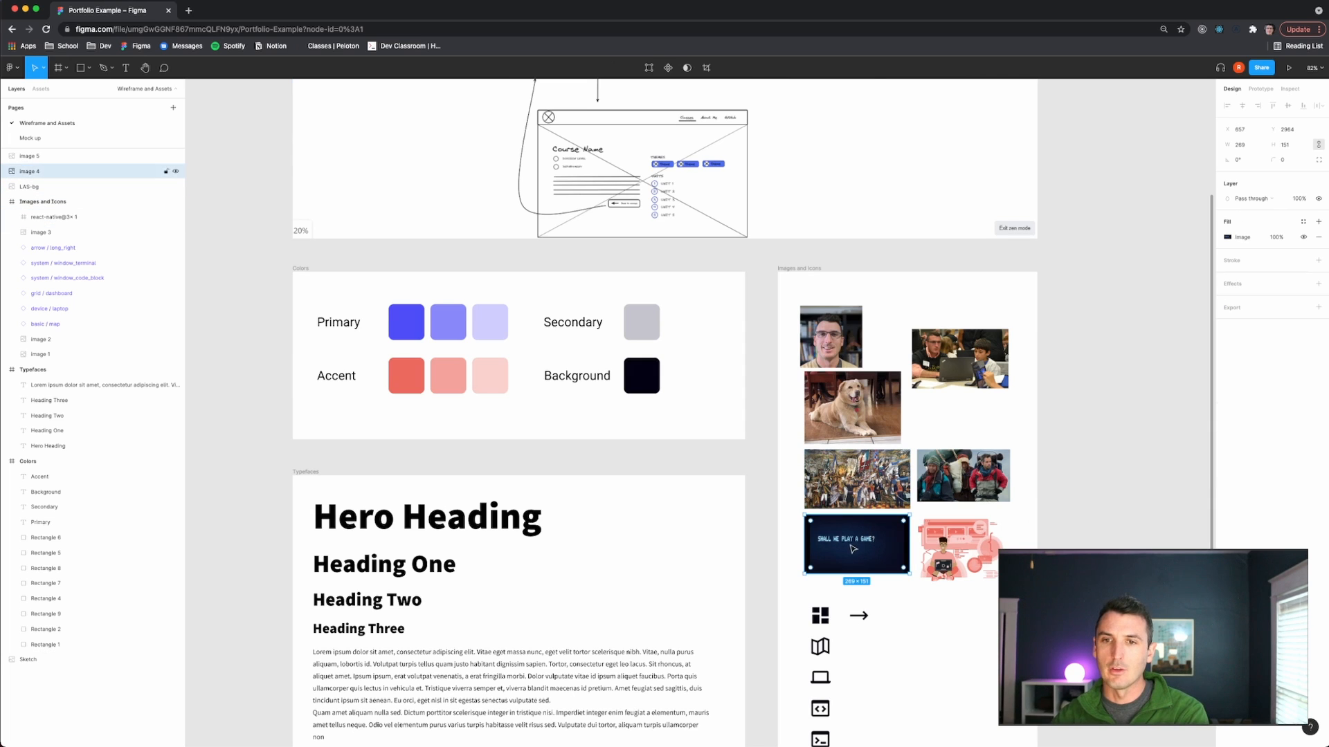
Paste the copied game image directly above the background photo layer in the Intro to Comp Sci frame on the Mock up page.
{"action": "left_click", "coordinate": [31, 138]}
{"action": "scroll", "coordinate": [469, 376], "scroll_direction": "down", "scroll_amount": 2}
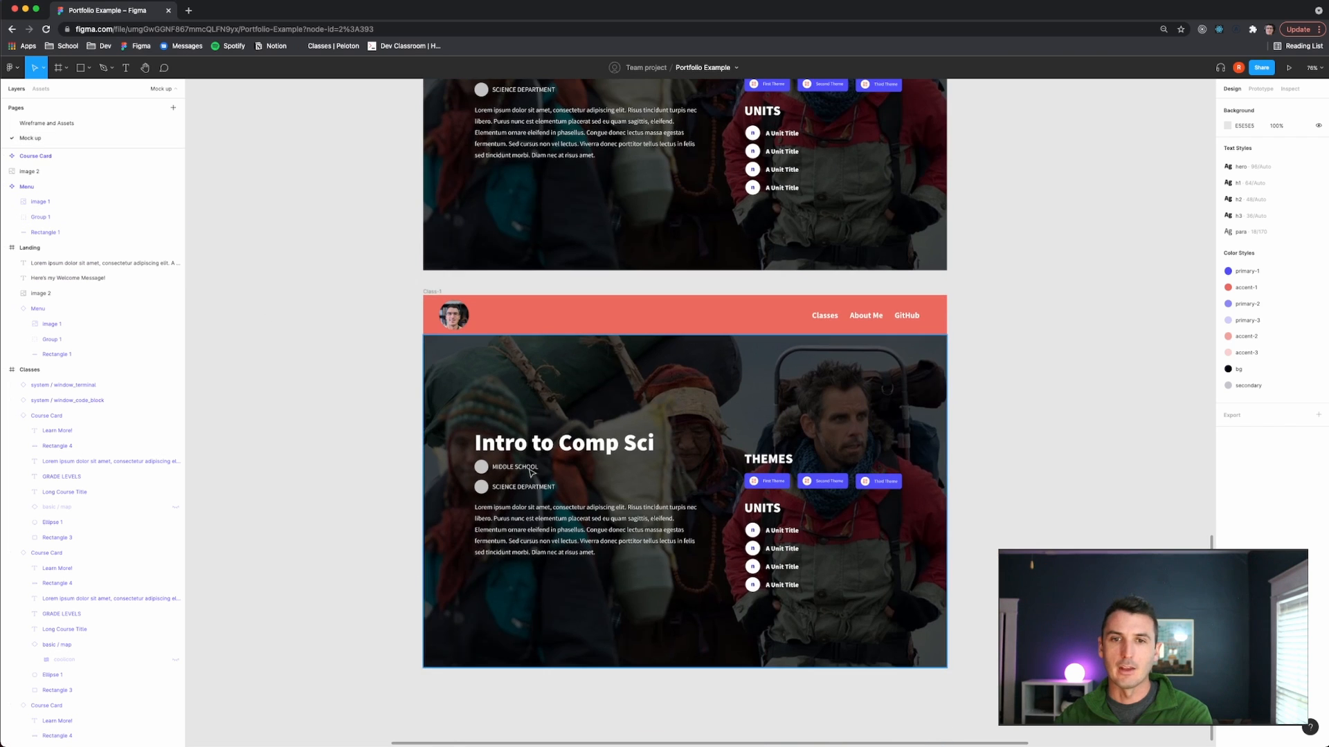
{"action": "left_click", "coordinate": [465, 371]}
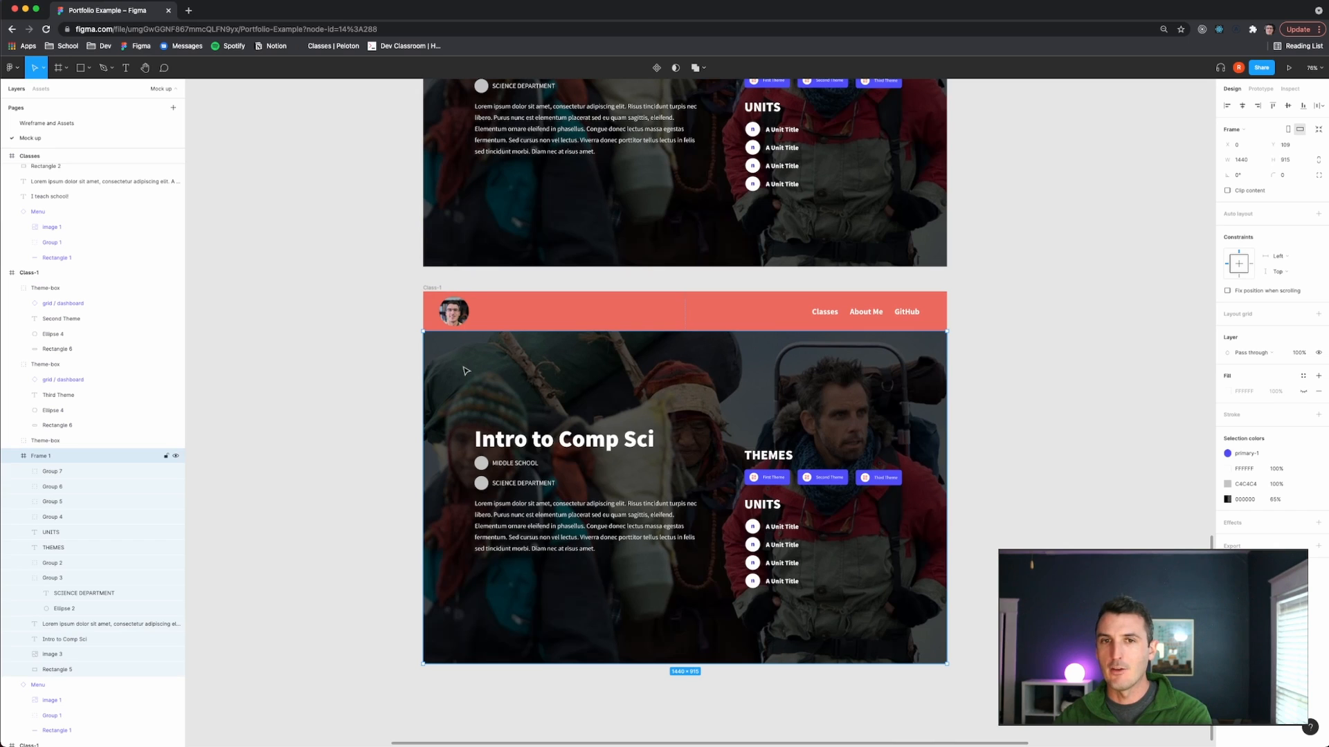
{"action": "left_click", "coordinate": [101, 660]}
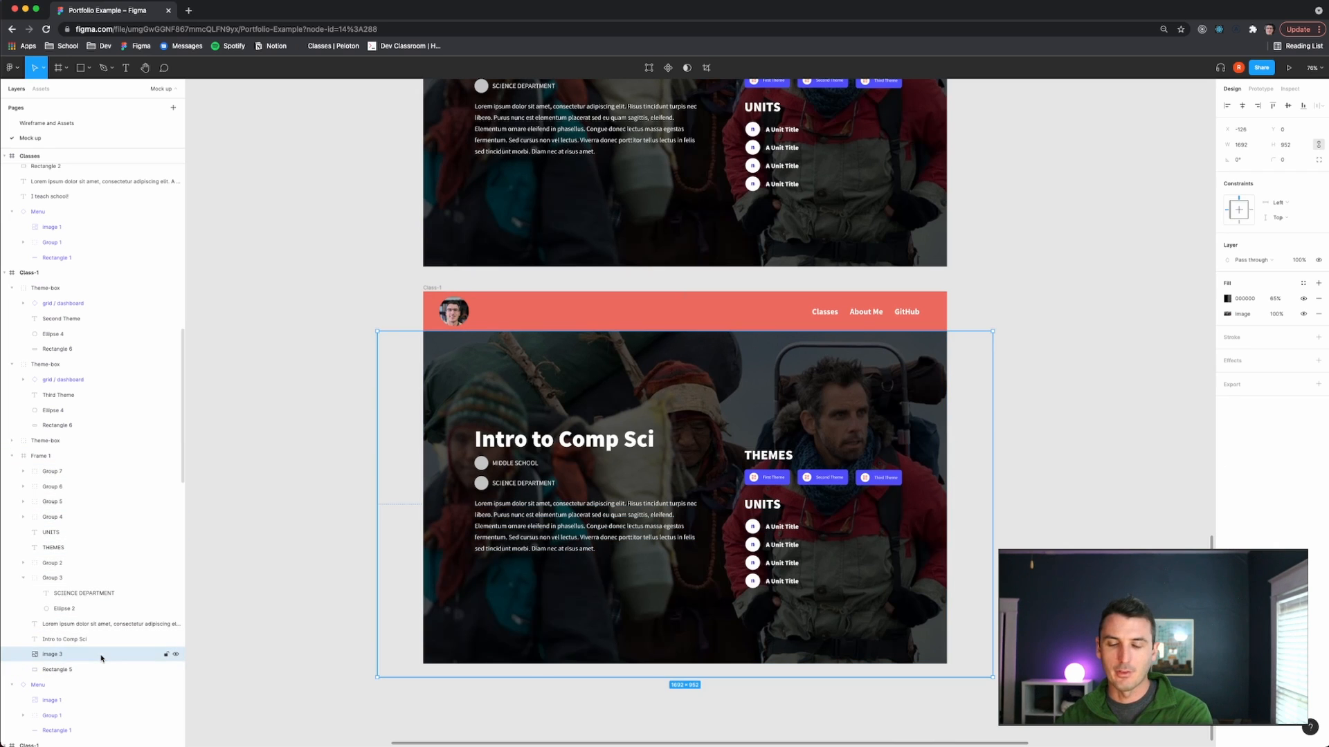
{"action": "key", "text": "super+v"}
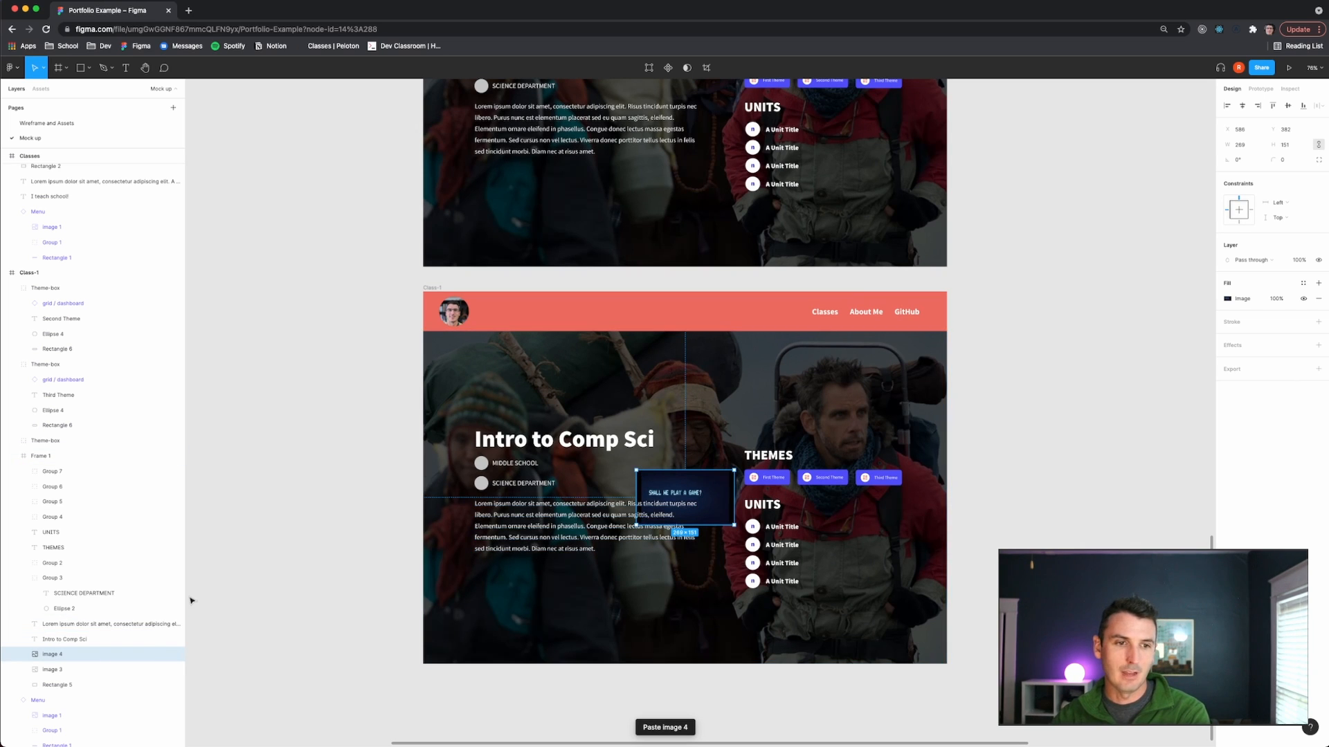
Enlarge the pasted game image to about 1685 px wide to cover the Intro to Comp Sci section, and delete the old background photo.
{"action": "left_click_drag", "start_coordinate": [636, 471], "coordinate": [475, 395]}
{"action": "key", "text": "super+z"}
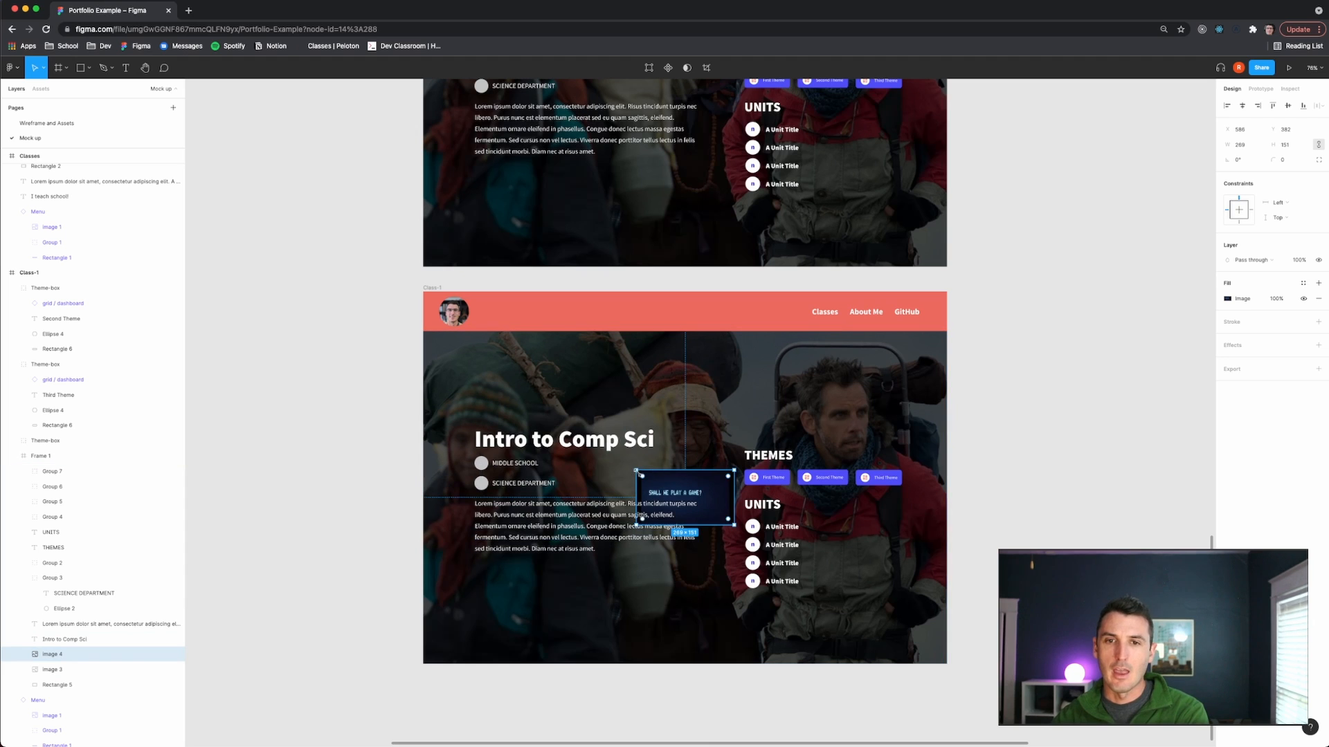
{"action": "left_click_drag", "start_coordinate": [637, 471], "coordinate": [404, 339]}
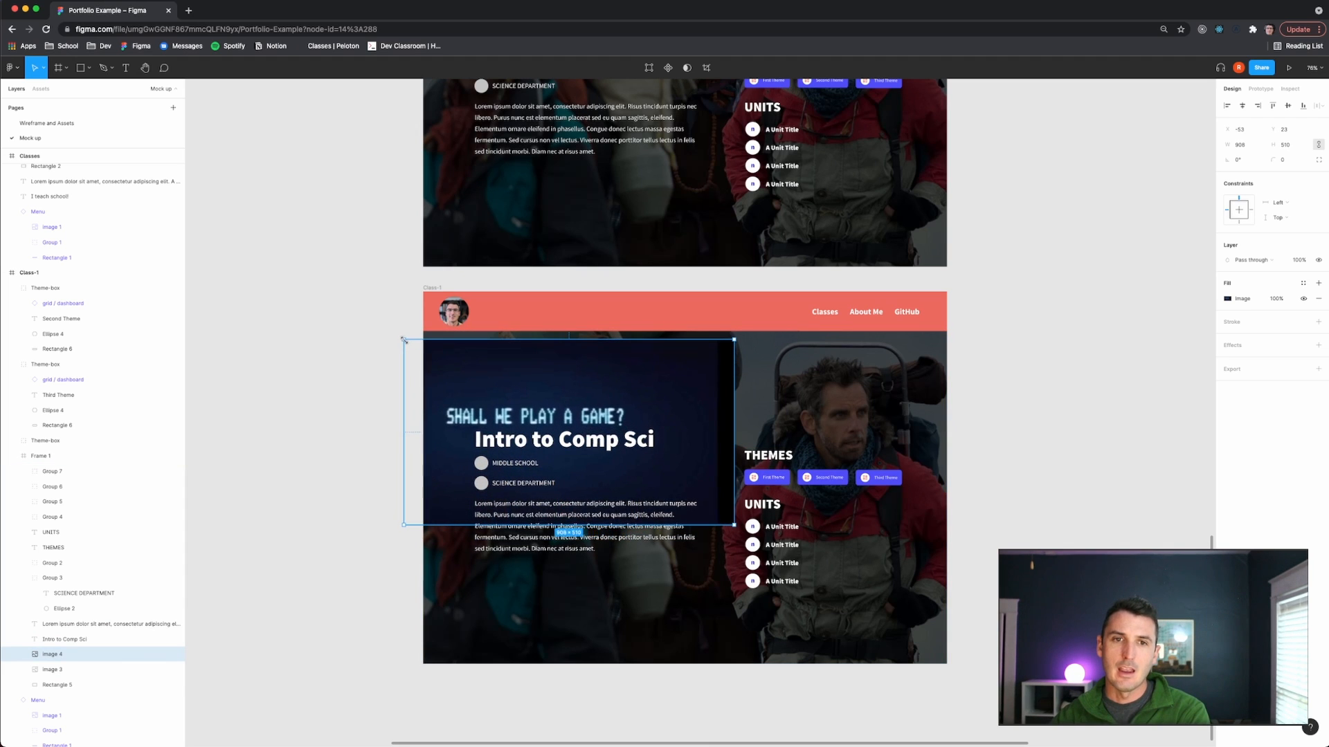
{"action": "left_click_drag", "start_coordinate": [728, 520], "coordinate": [894, 633]}
{"action": "left_click_drag", "start_coordinate": [980, 661], "coordinate": [1013, 680]}
{"action": "left_click_drag", "start_coordinate": [893, 637], "coordinate": [887, 632]}
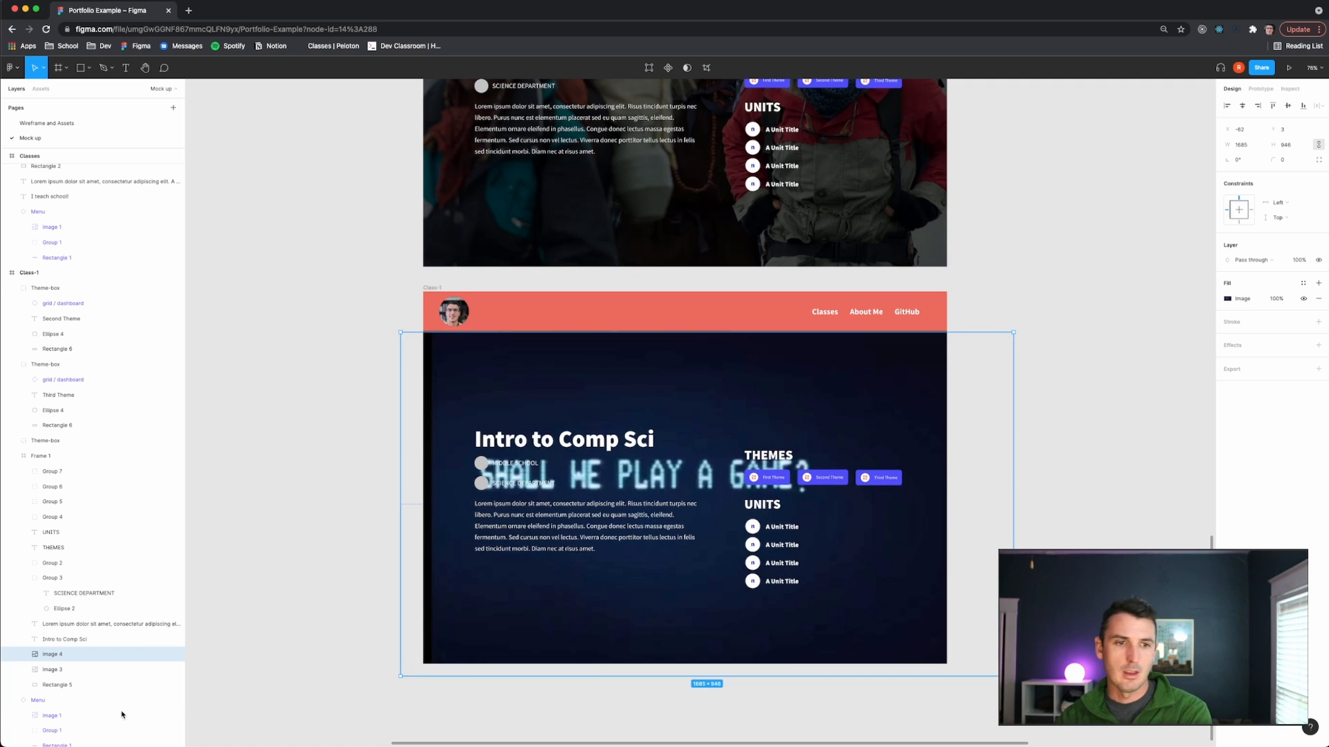
{"action": "left_click", "coordinate": [49, 670]}
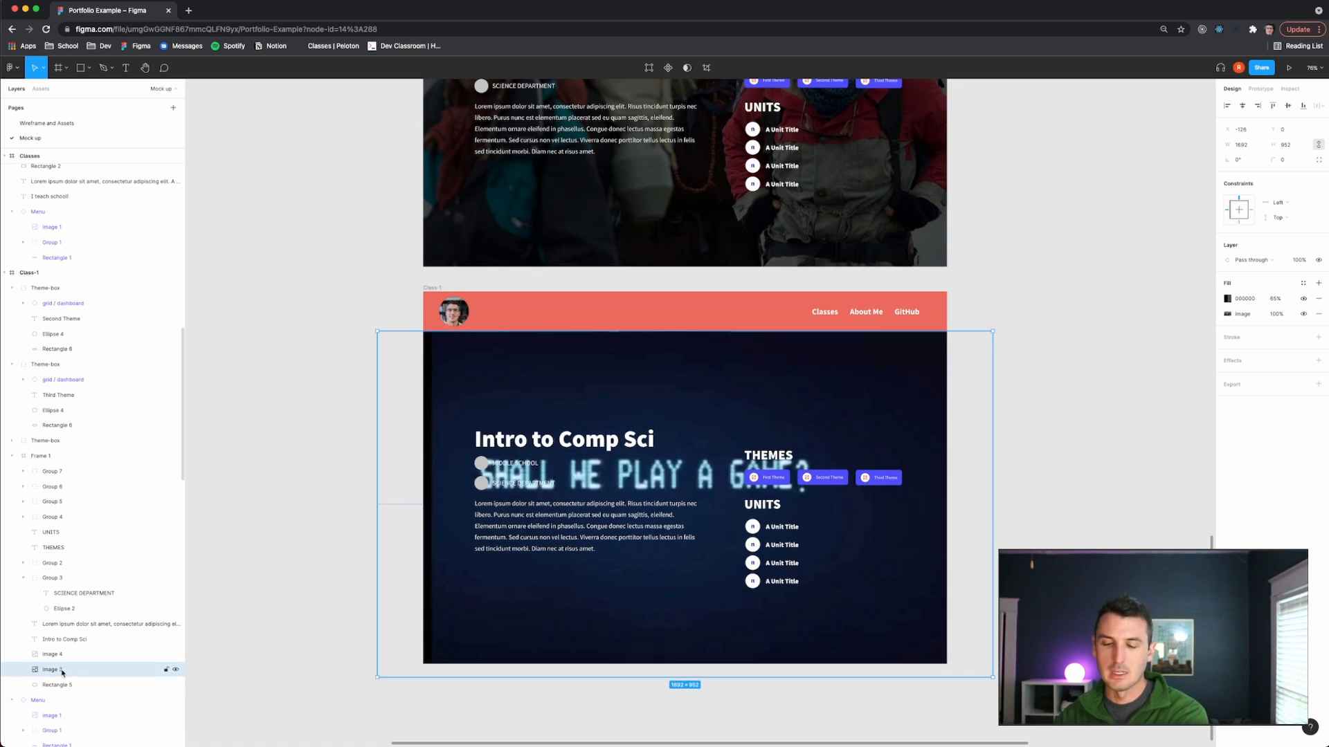
{"action": "key", "text": "Delete"}
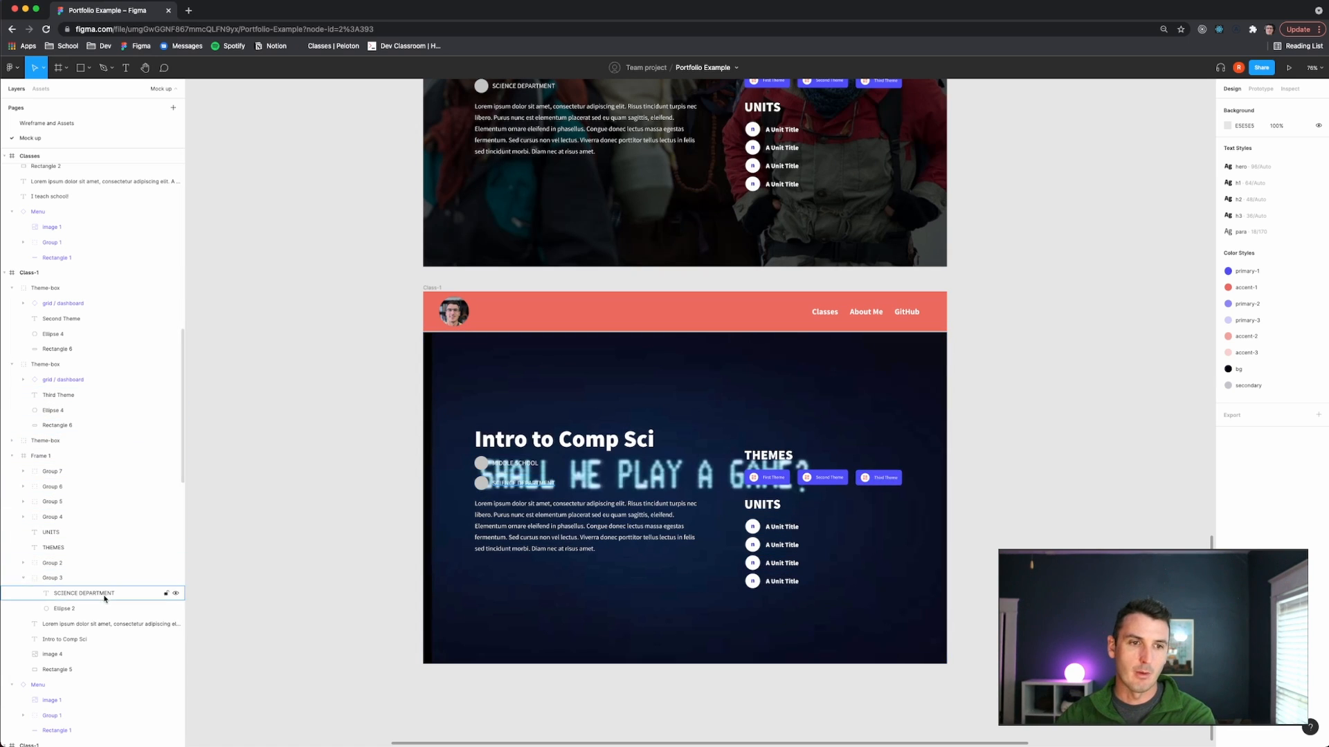
Add a black 000000 fill at about 65% opacity over the game image and deselect it.
{"action": "left_click", "coordinate": [93, 654]}
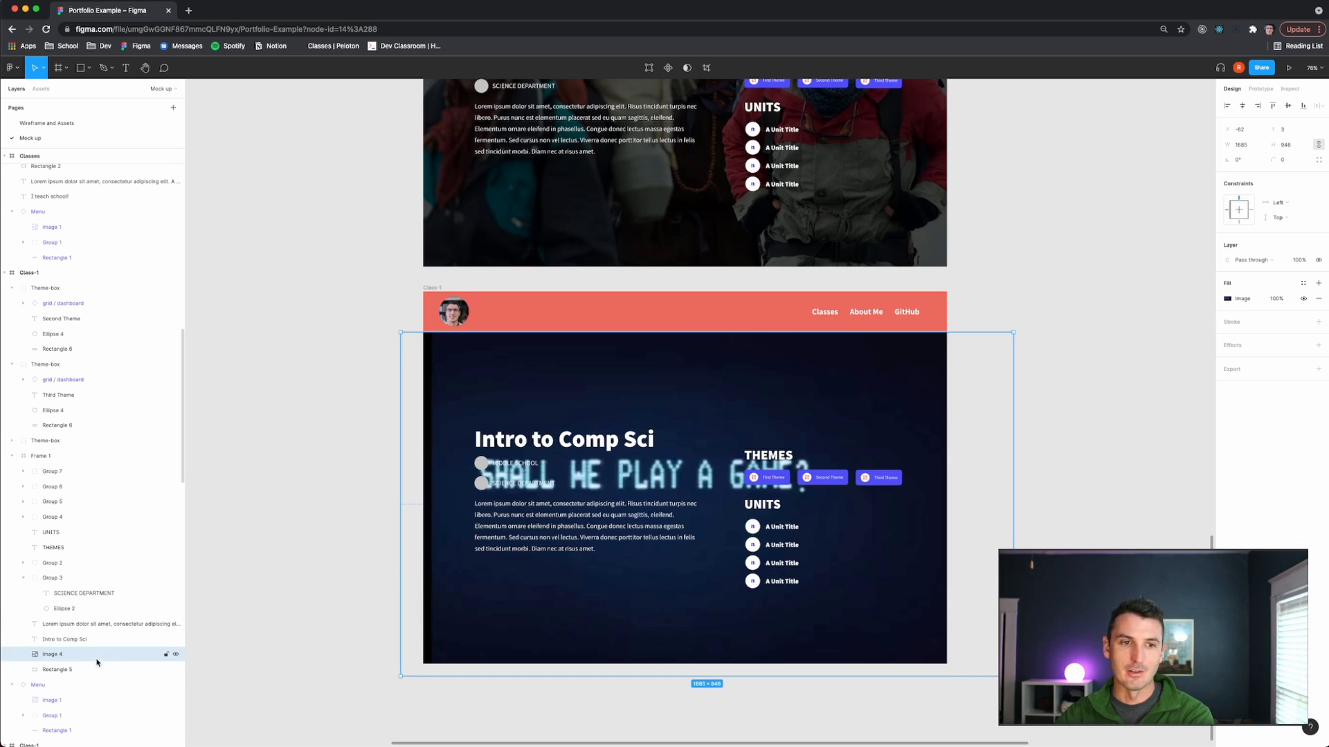
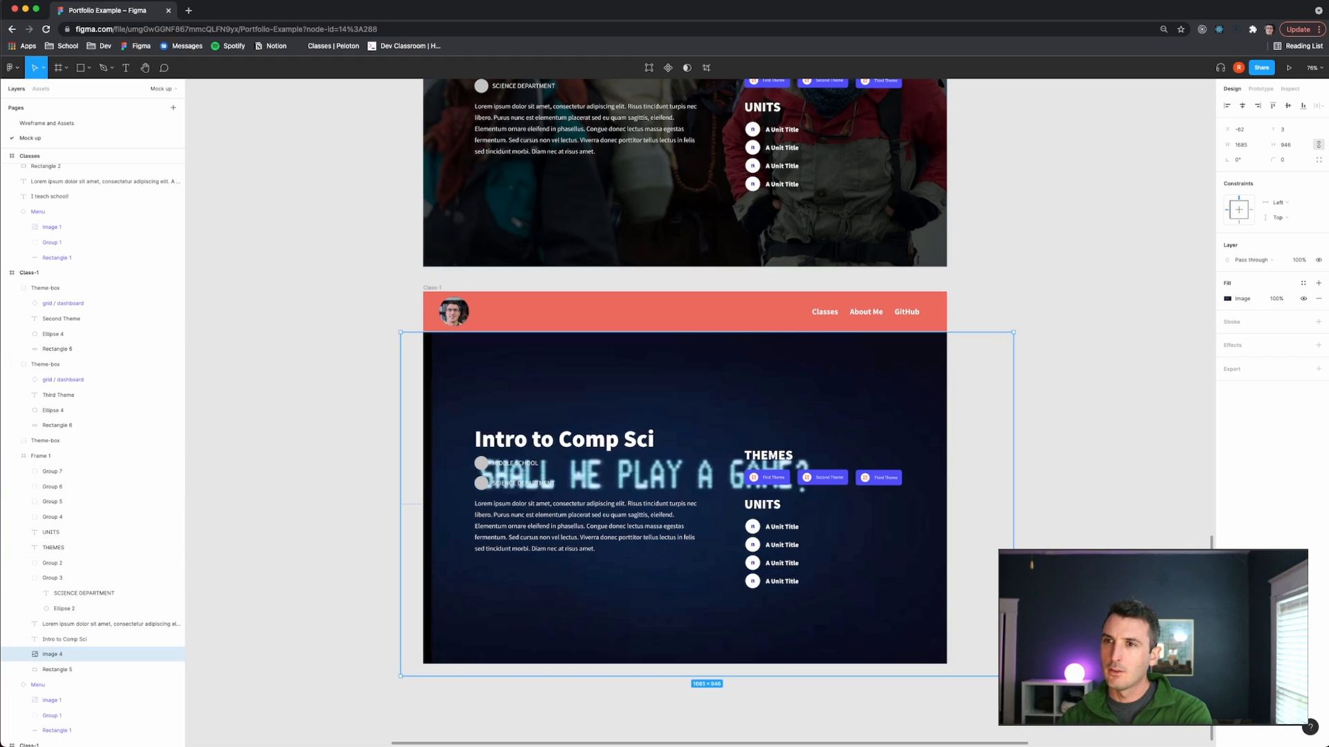
{"action": "left_click", "coordinate": [1317, 283]}
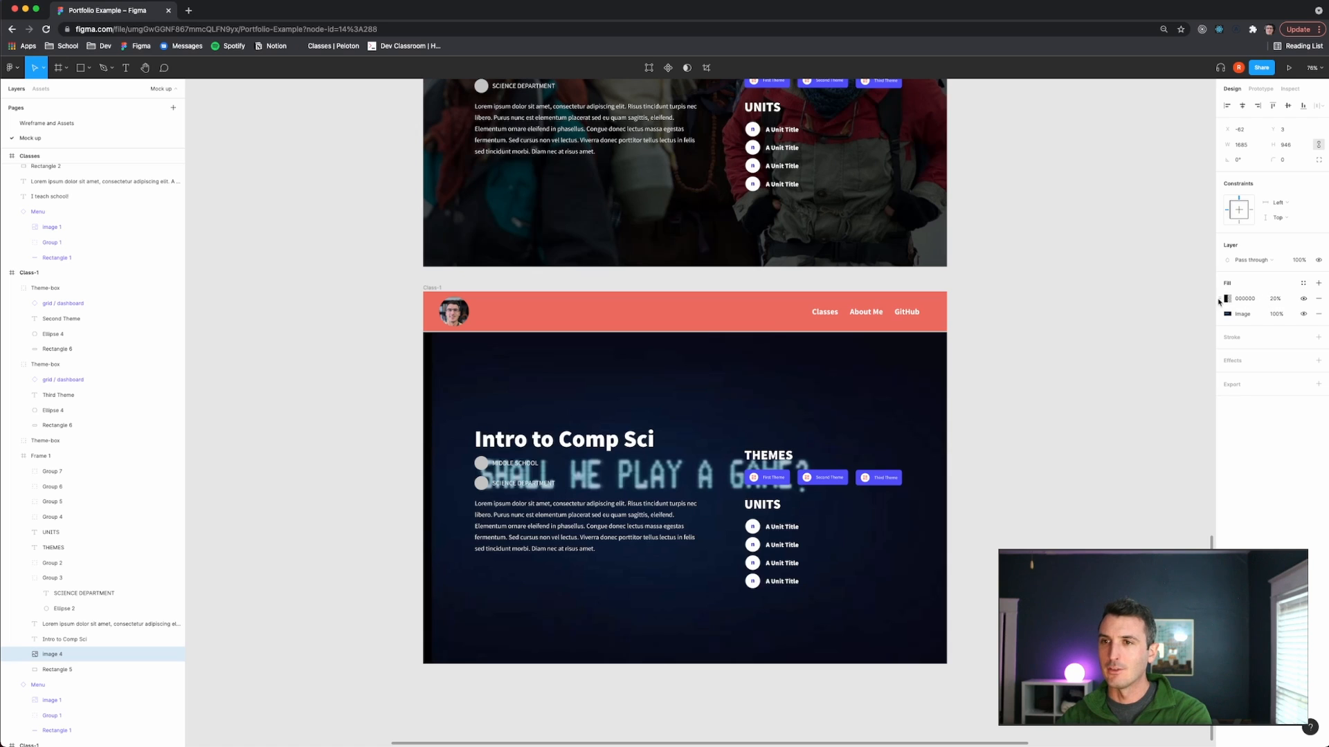
{"action": "left_click", "coordinate": [1227, 299]}
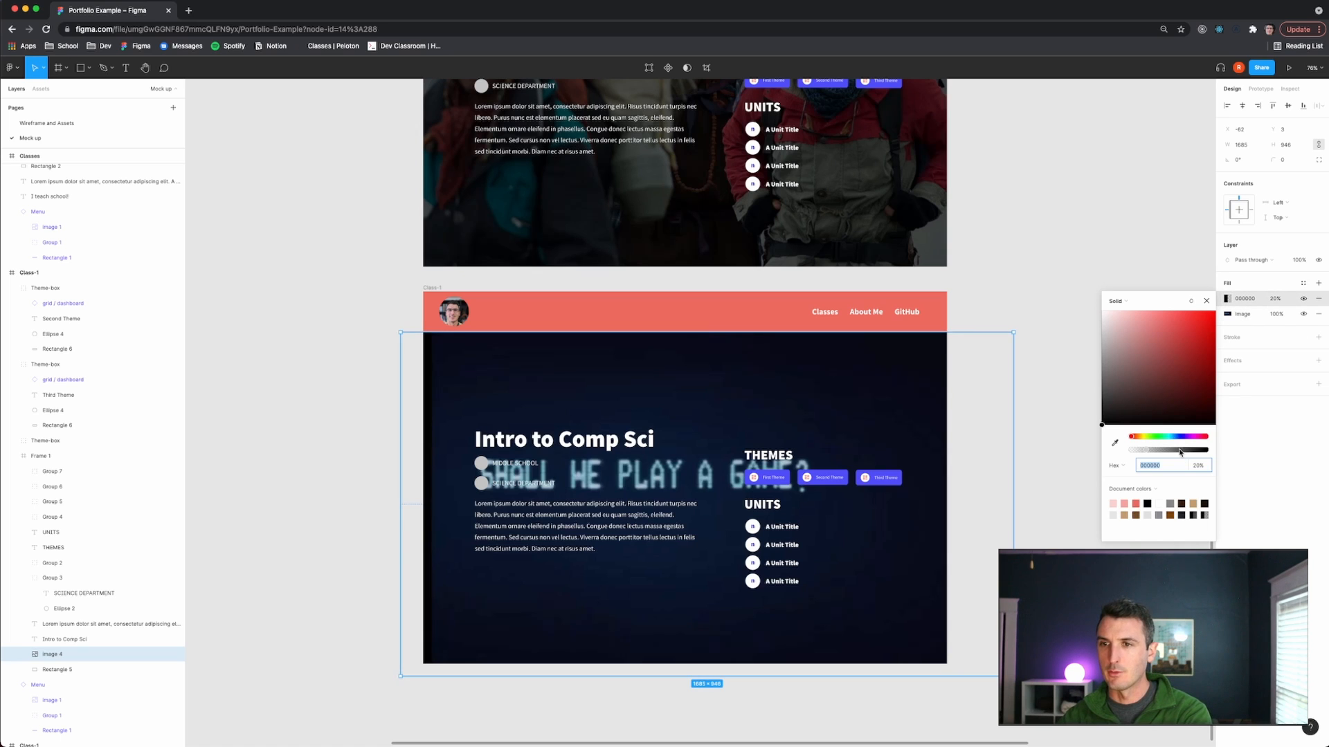
{"action": "left_click_drag", "start_coordinate": [1181, 451], "coordinate": [1180, 451]}
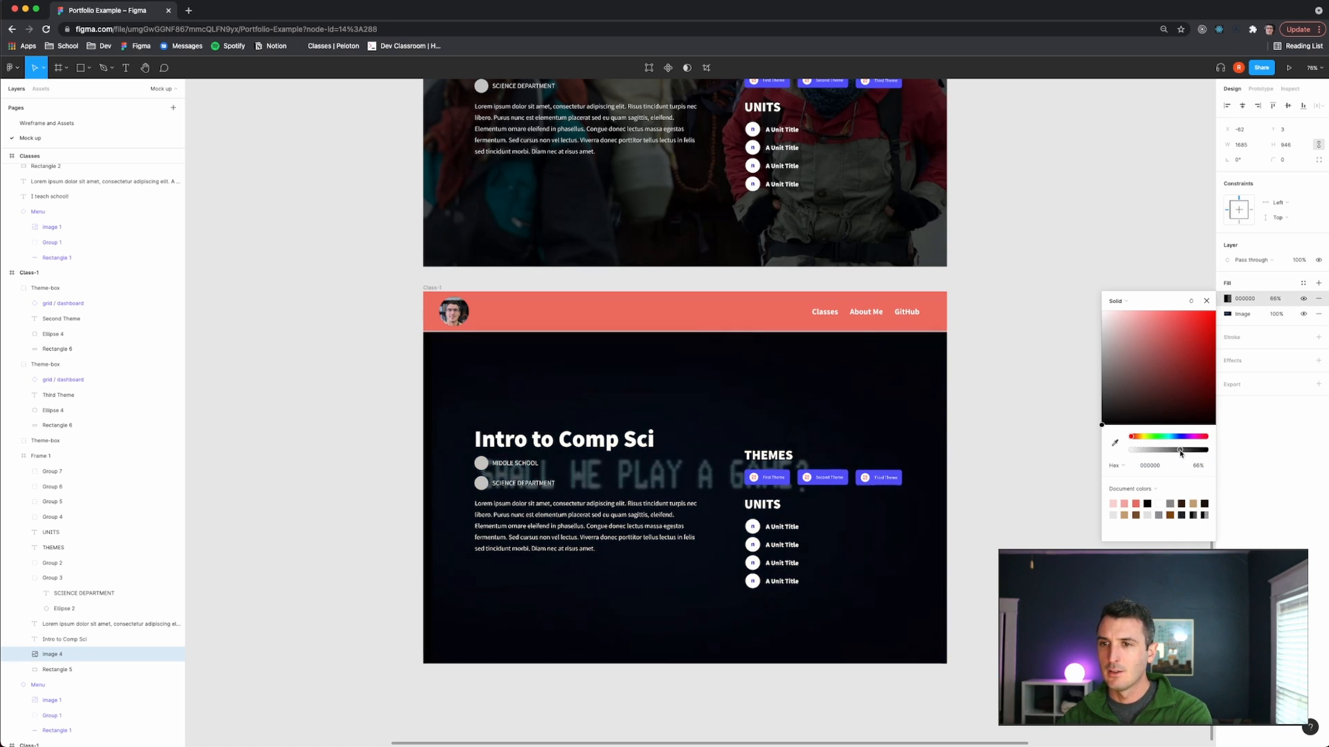
{"action": "key", "text": "Escape"}
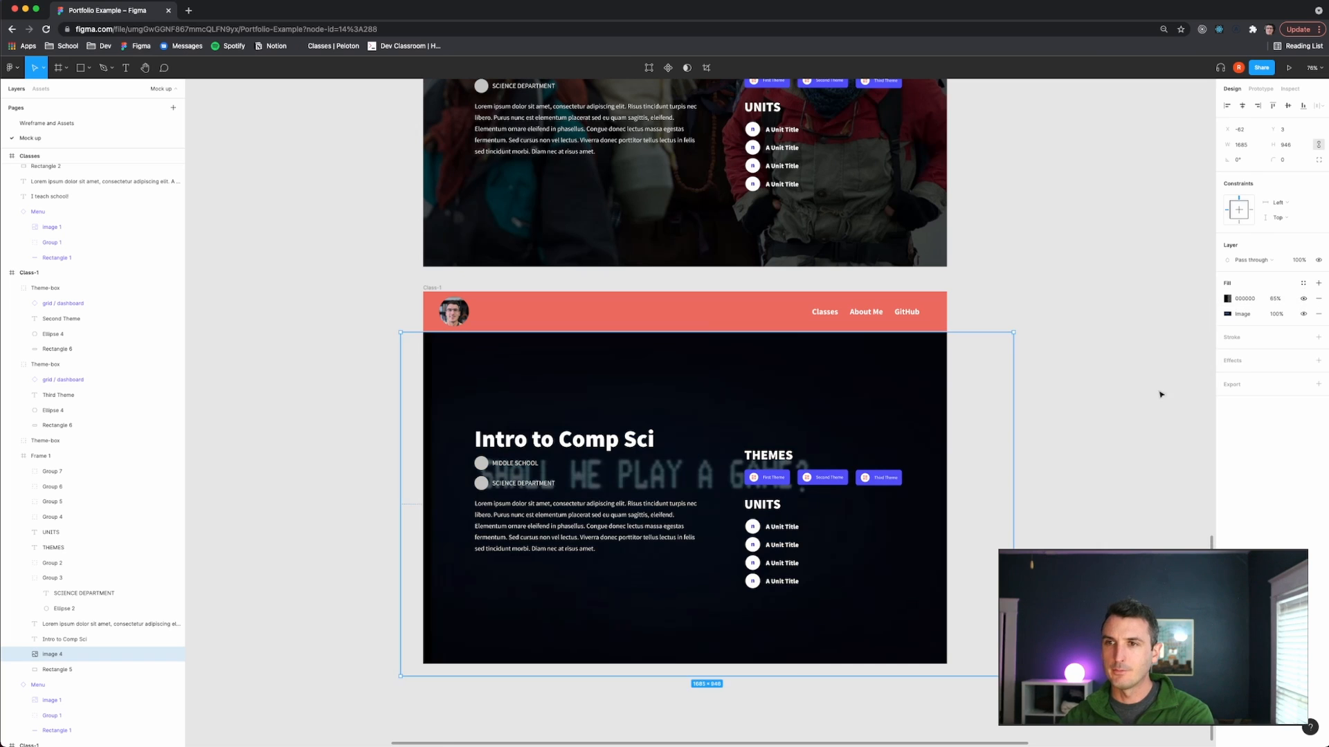
{"action": "left_click", "coordinate": [1053, 418]}
{"action": "scroll", "coordinate": [958, 323], "scroll_direction": "up", "scroll_amount": 4}
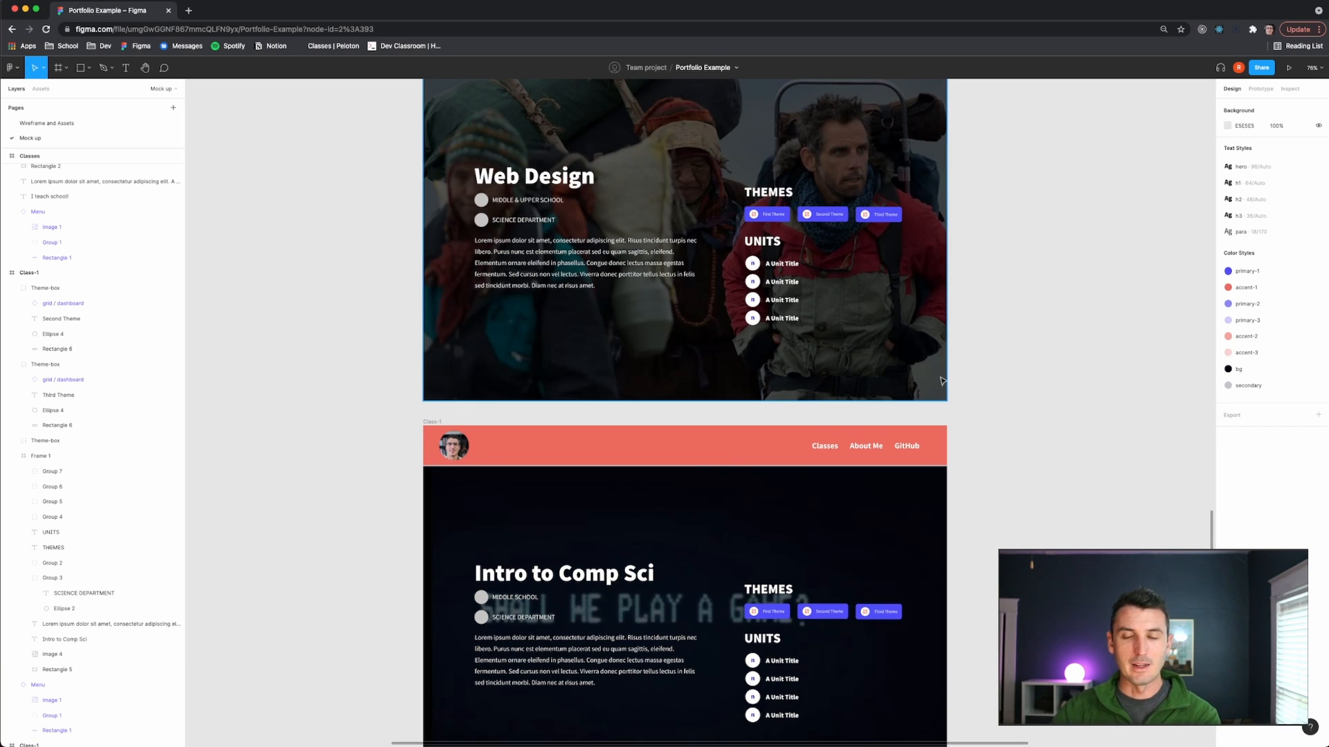
{"action": "scroll", "coordinate": [760, 465], "scroll_direction": "down", "scroll_amount": 3}
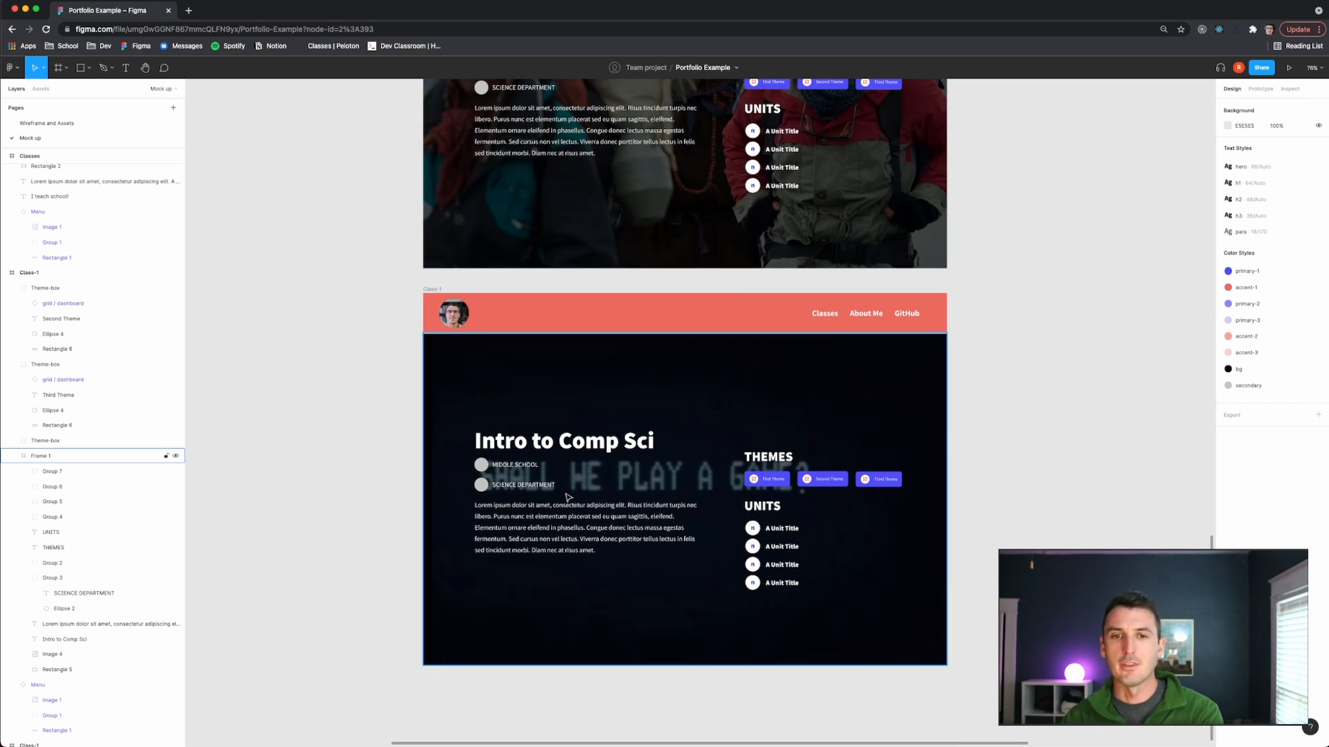
{"action": "scroll", "coordinate": [607, 516], "scroll_direction": "up", "scroll_amount": 8}
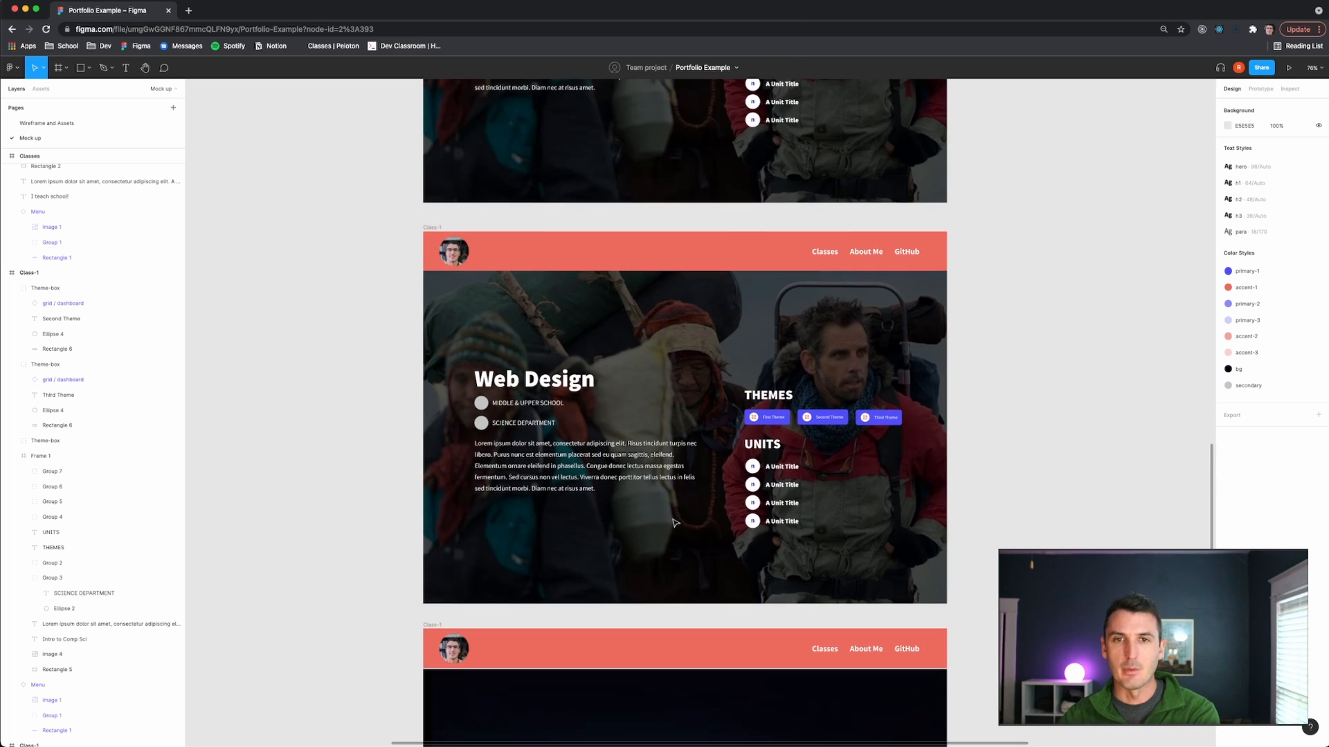
{"action": "scroll", "coordinate": [677, 523], "scroll_direction": "down", "scroll_amount": 7}
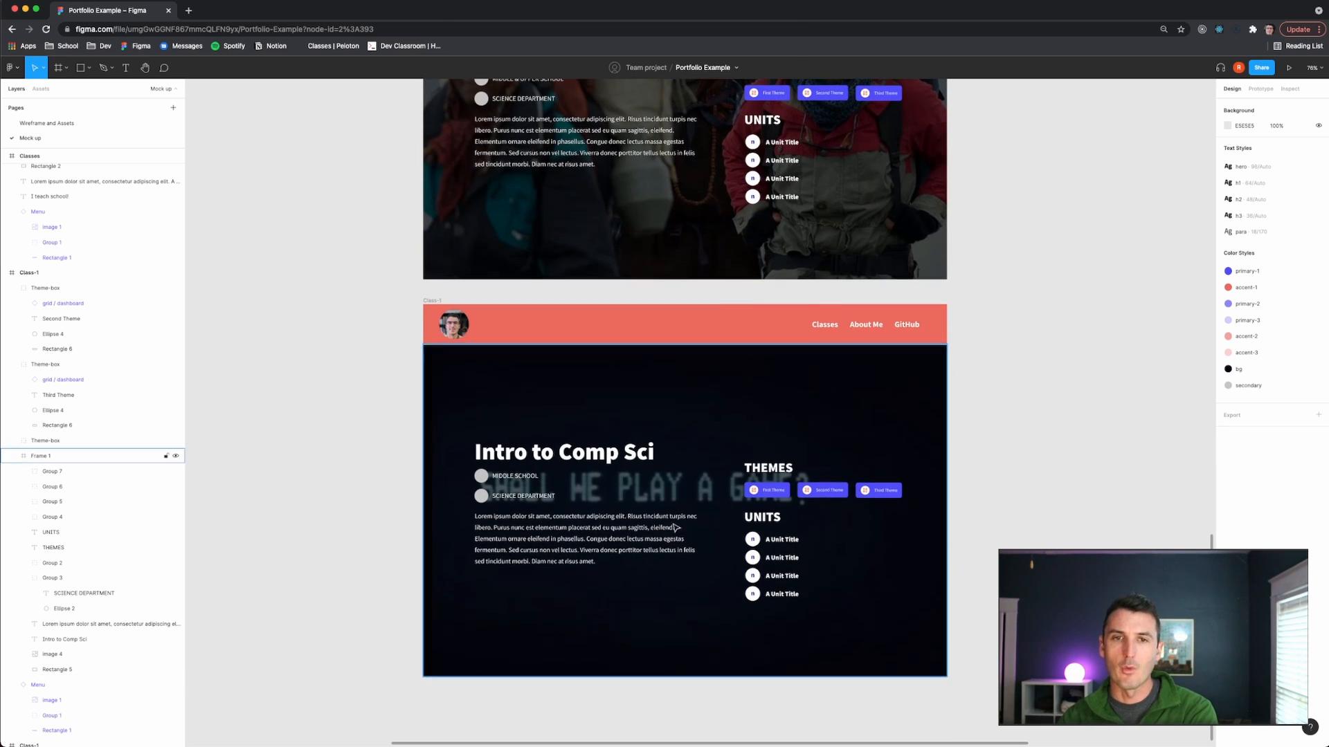
{"action": "left_click", "coordinate": [715, 411]}
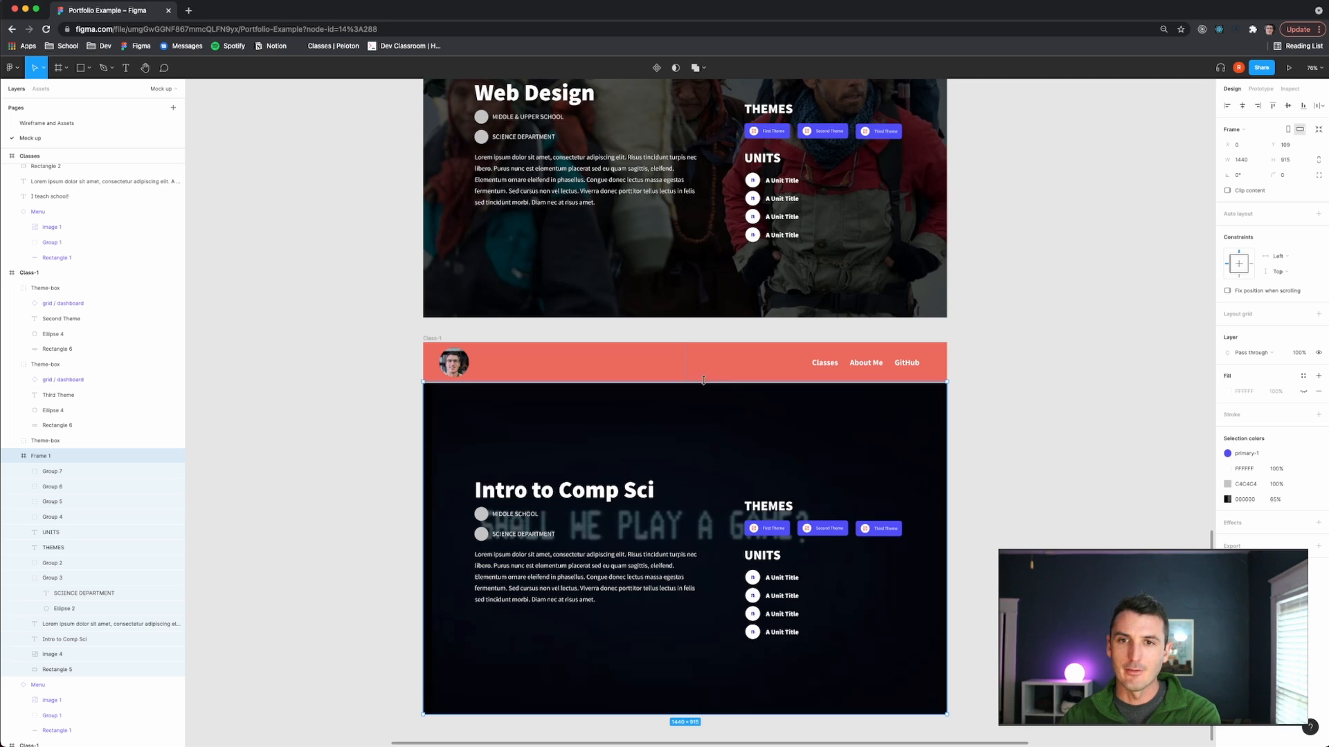
{"action": "left_click", "coordinate": [1038, 512]}
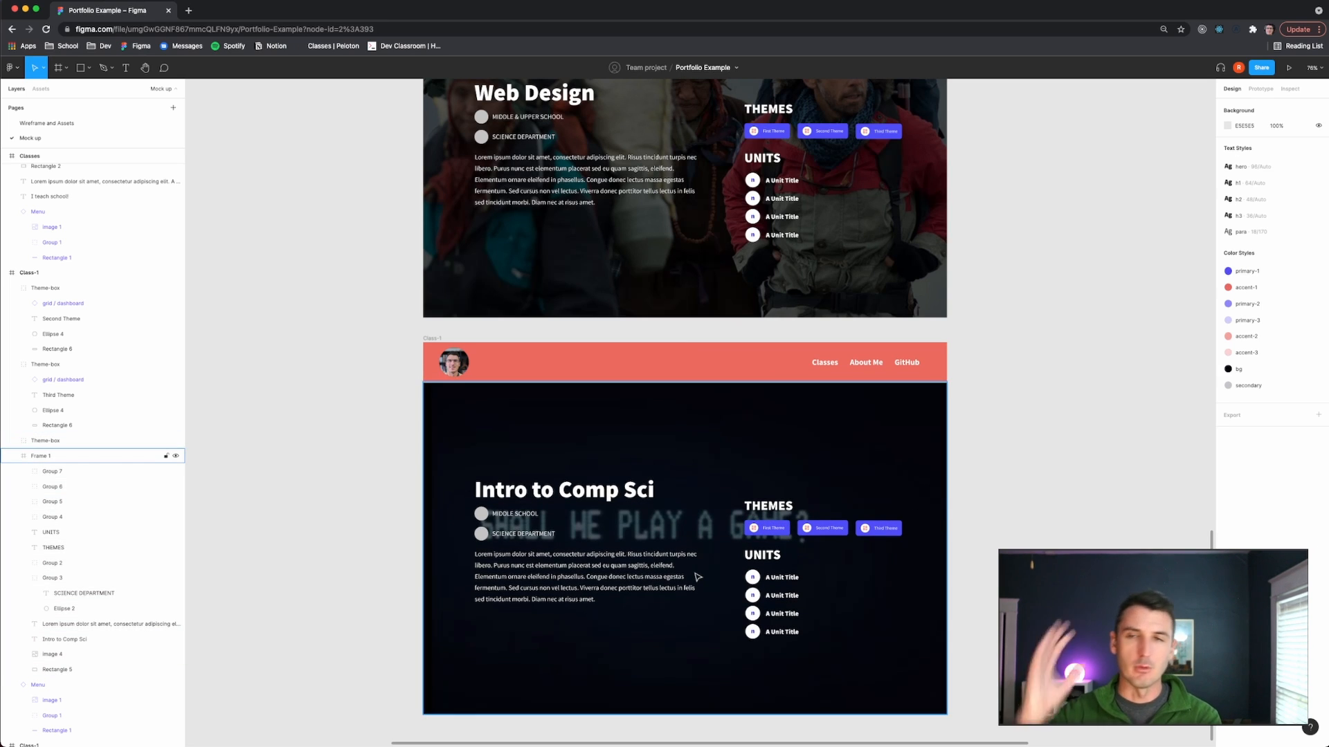
Copy the react-native illustration from the Wireframe and Assets page.
{"action": "scroll", "coordinate": [677, 480], "scroll_direction": "up", "scroll_amount": 5}
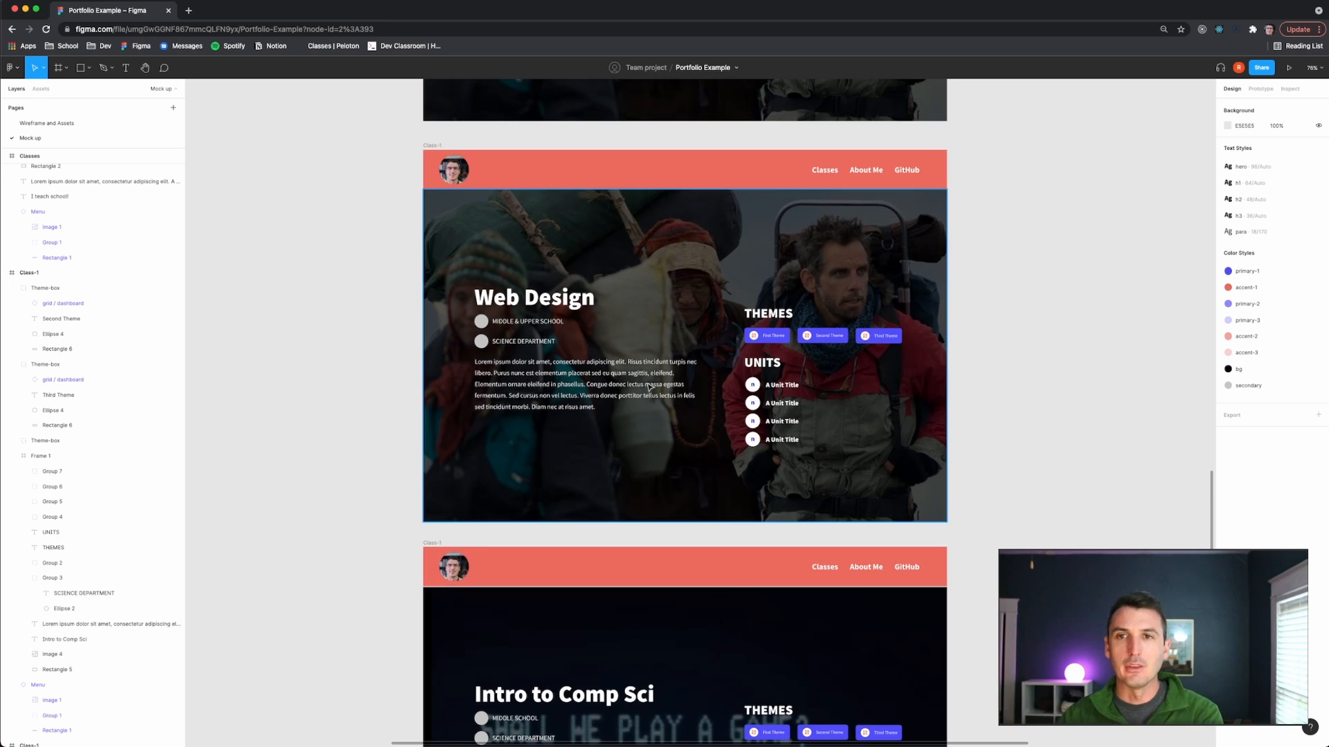
{"action": "left_click", "coordinate": [49, 123]}
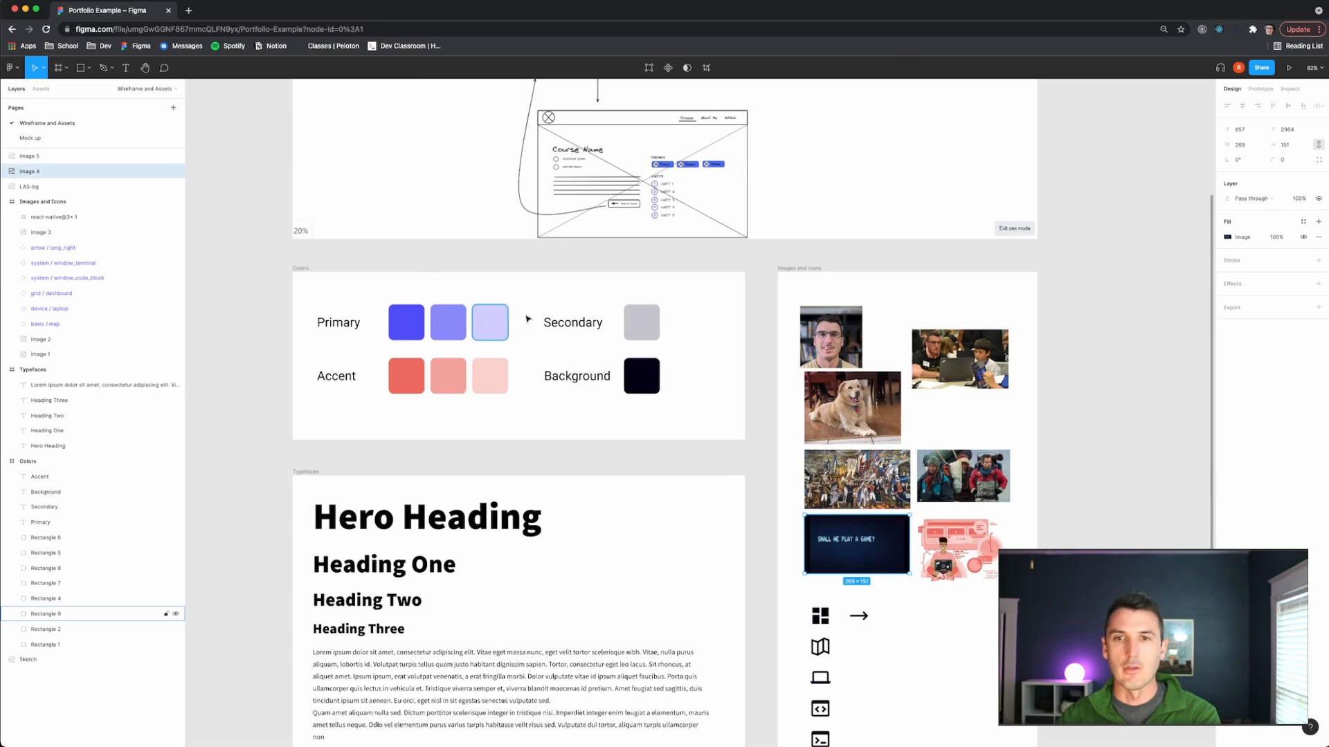
{"action": "left_click", "coordinate": [966, 542]}
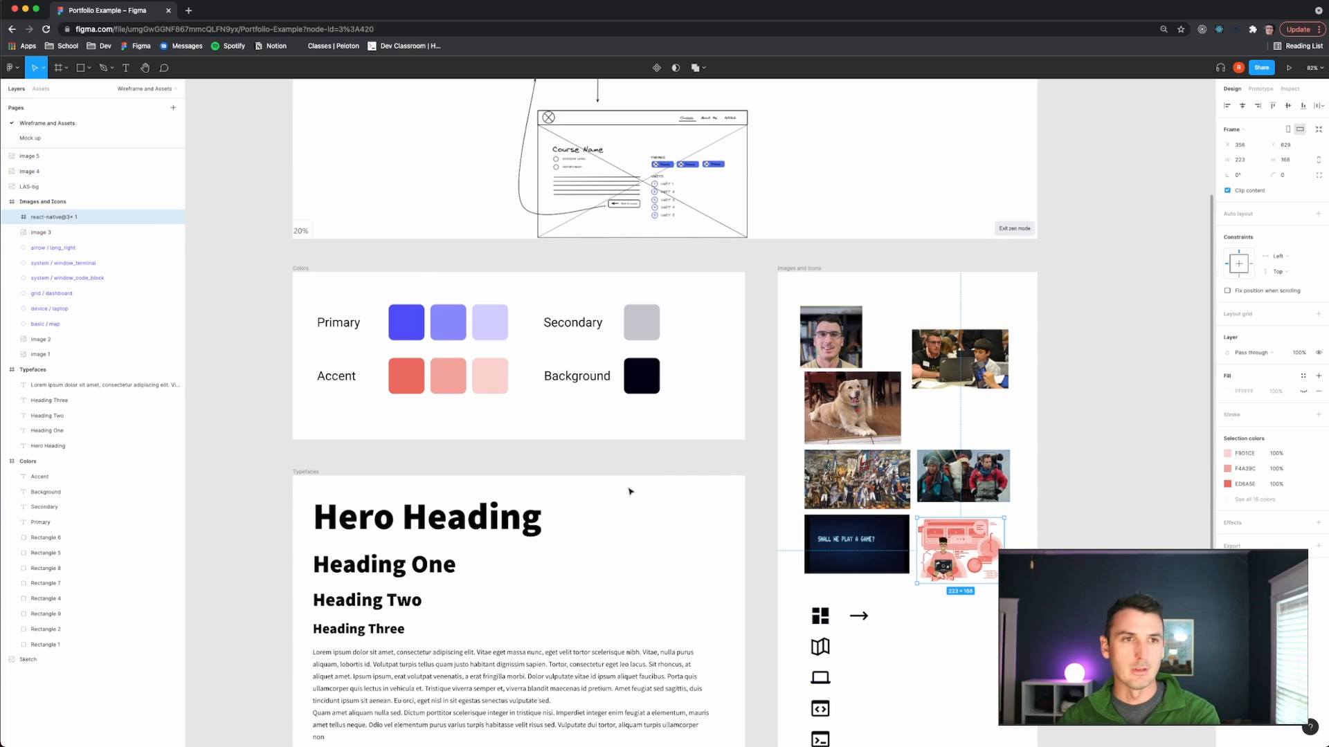
Paste the react-native illustration directly above the background photo layer in the Web Design frame on the Mock up page.
{"action": "left_click", "coordinate": [30, 138]}
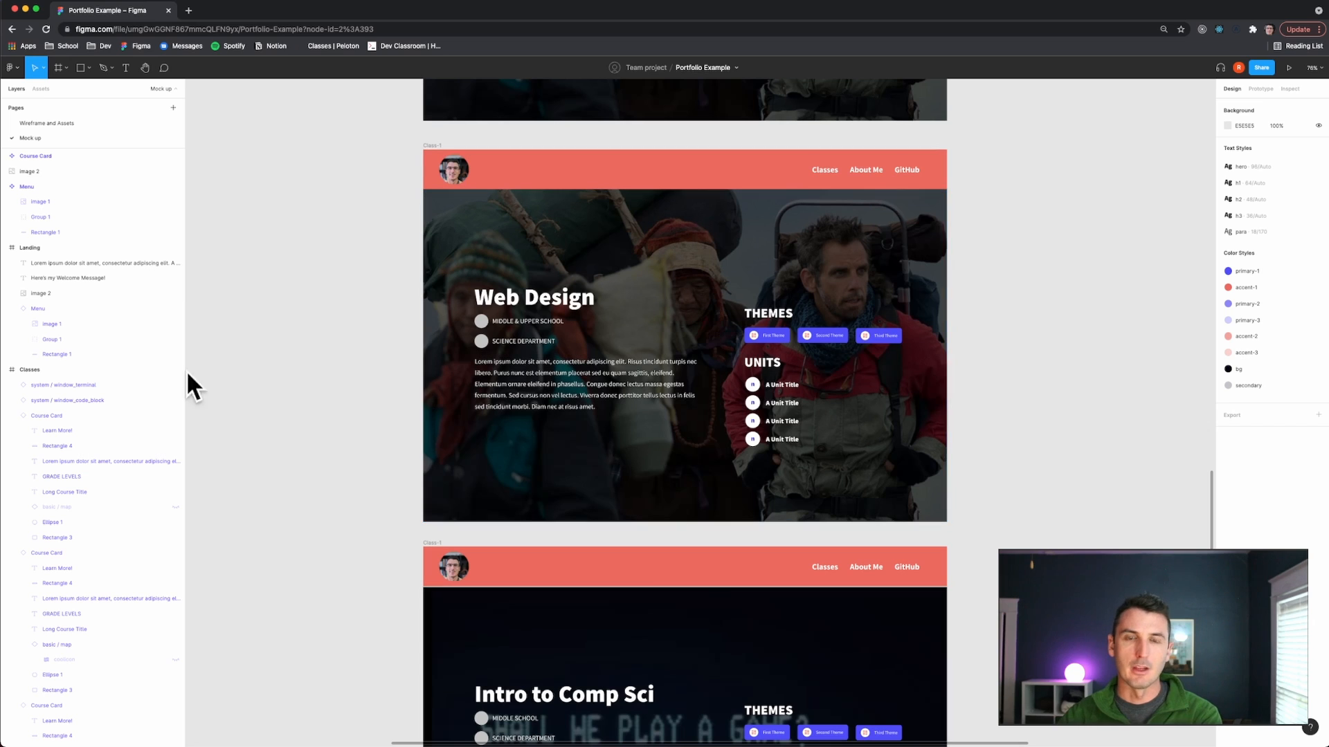
{"action": "left_click", "coordinate": [514, 245]}
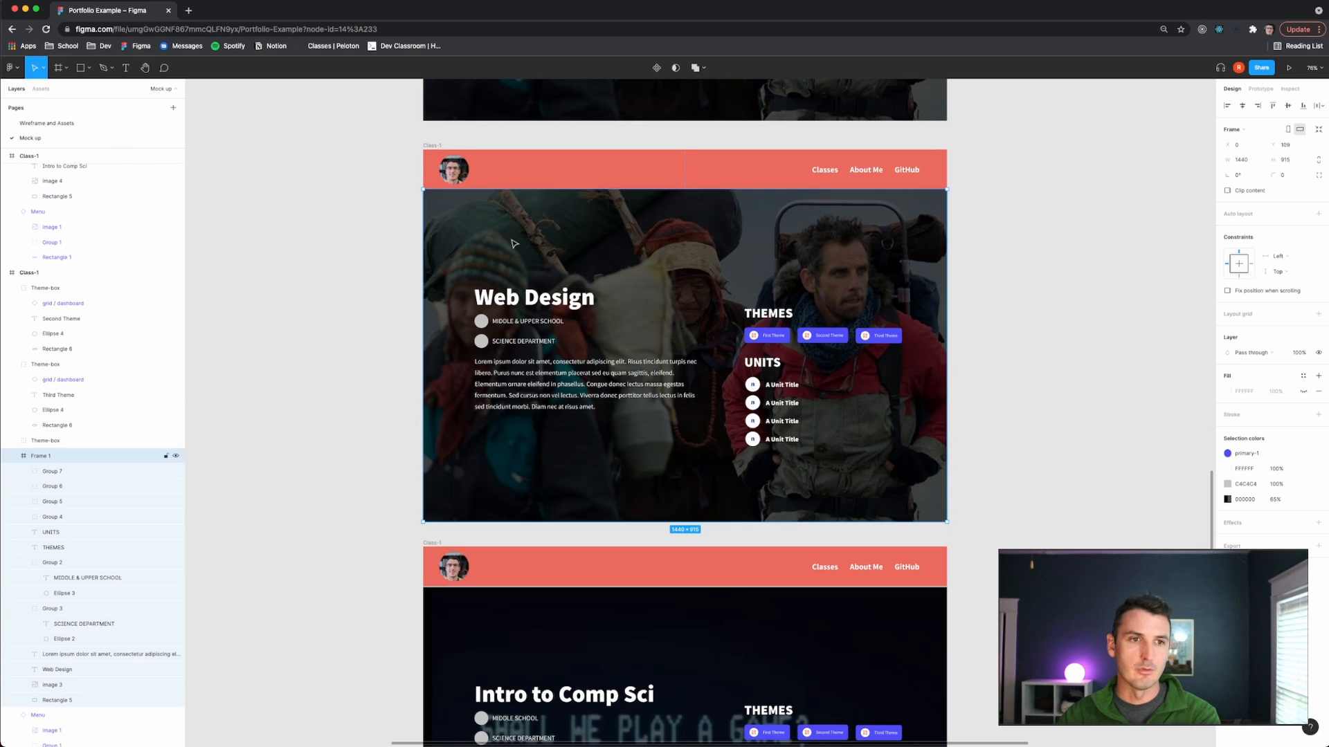
{"action": "left_click", "coordinate": [91, 690]}
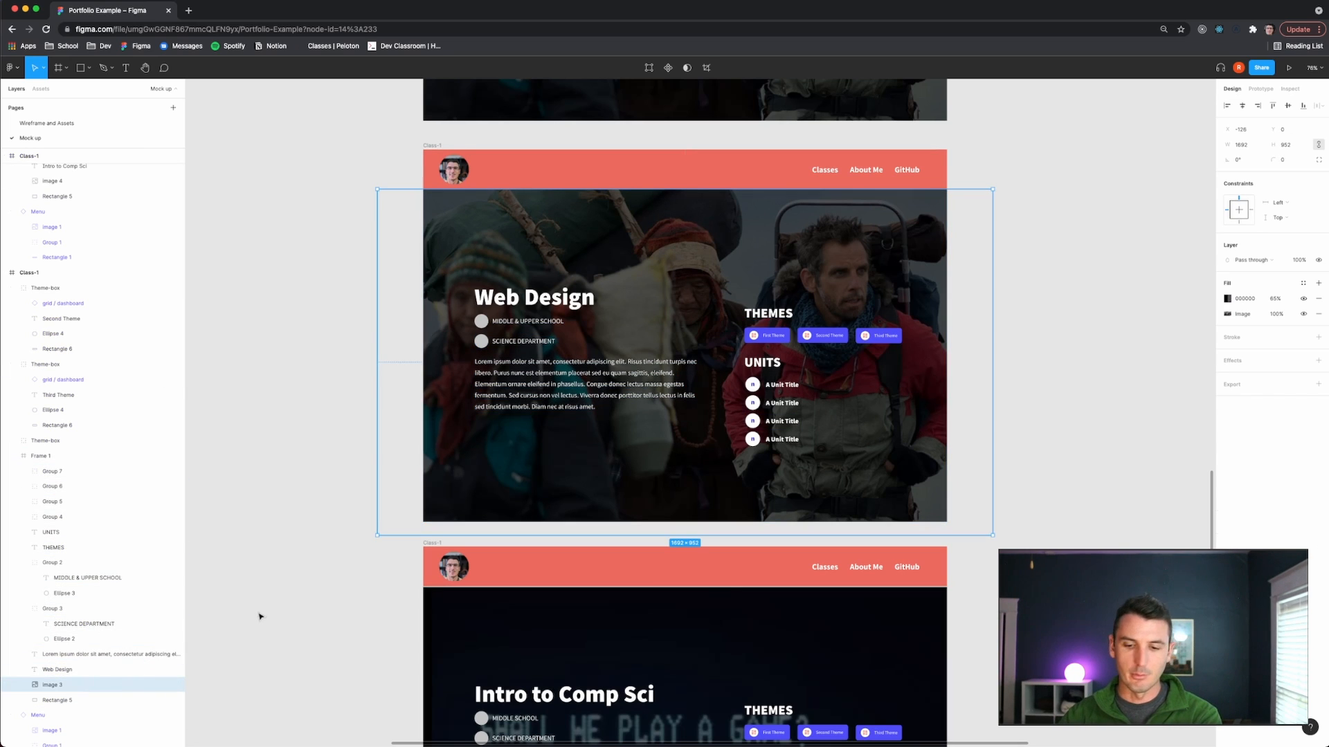
{"action": "key", "text": "super+v"}
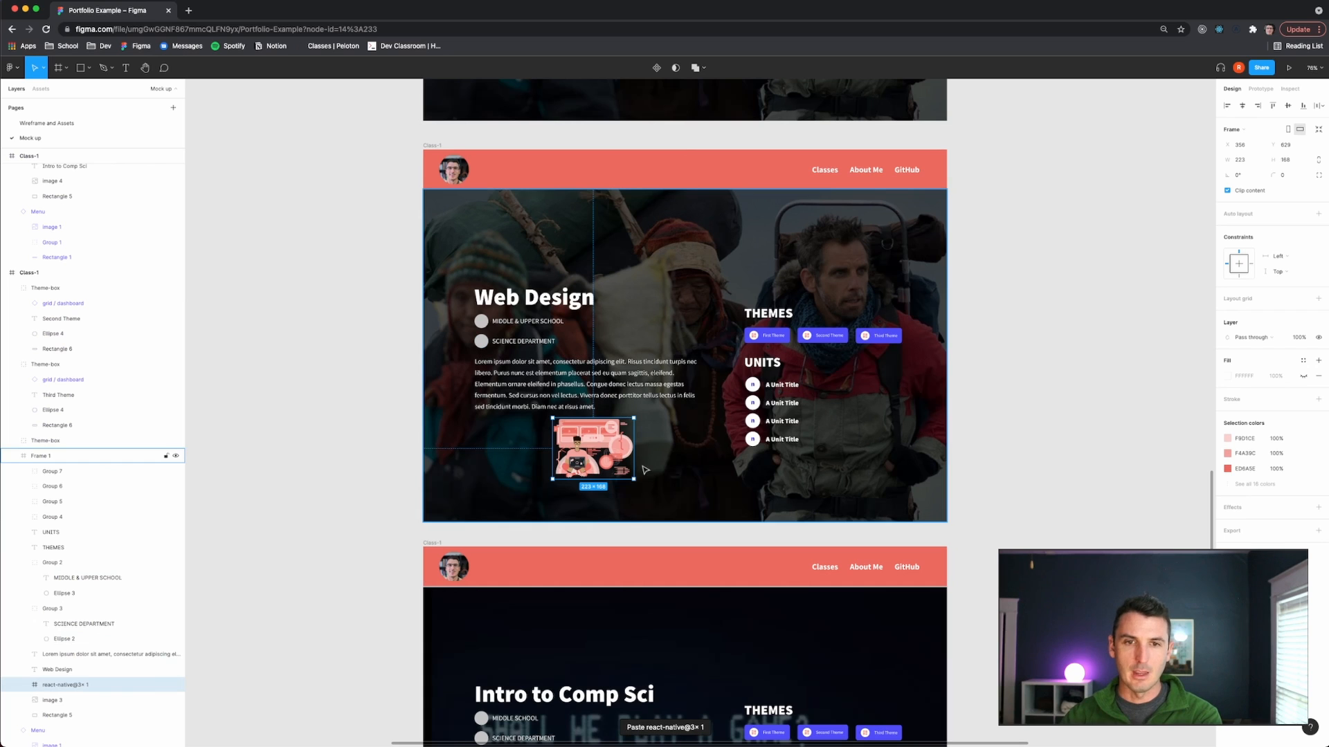
Enlarge the react-native illustration to about 1637 px wide to cover the Web Design section, and delete the old background photo.
{"action": "left_click_drag", "start_coordinate": [631, 477], "coordinate": [843, 633]}
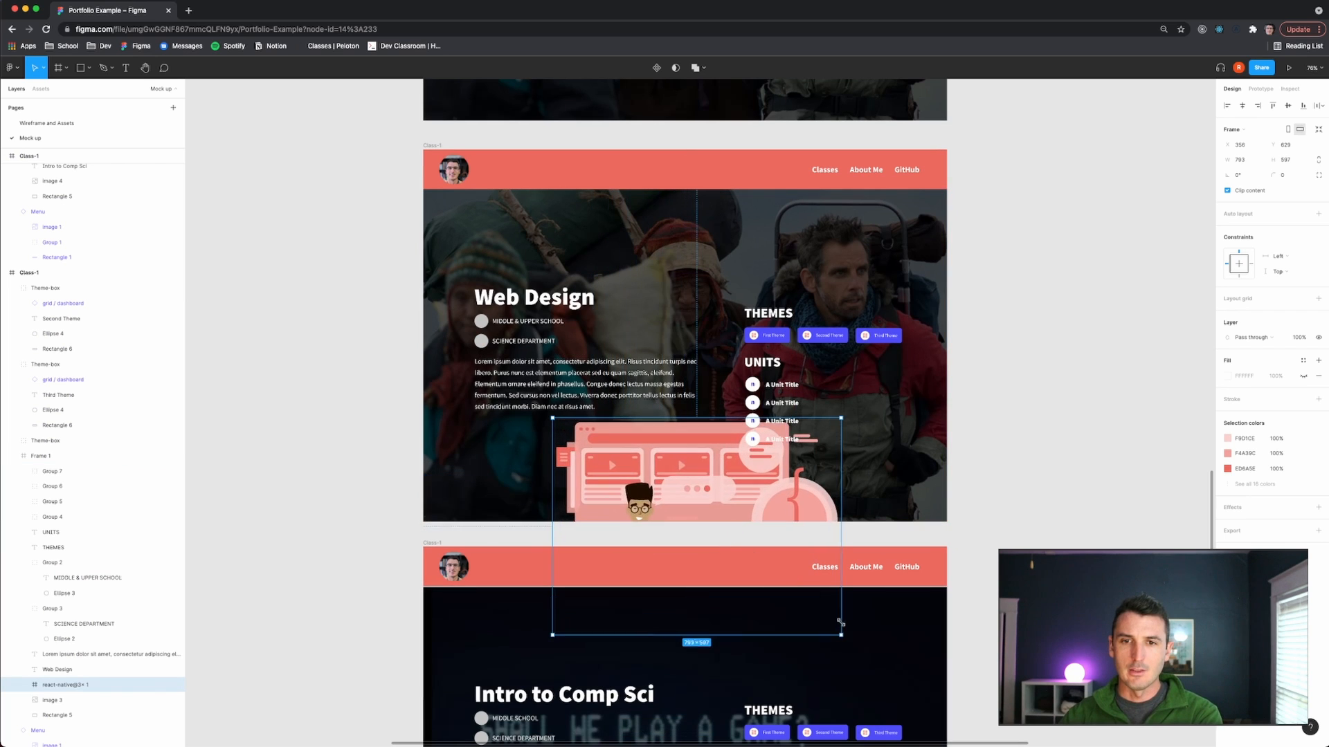
{"action": "left_click_drag", "start_coordinate": [713, 478], "coordinate": [650, 342]}
{"action": "left_click_drag", "start_coordinate": [706, 418], "coordinate": [992, 632]}
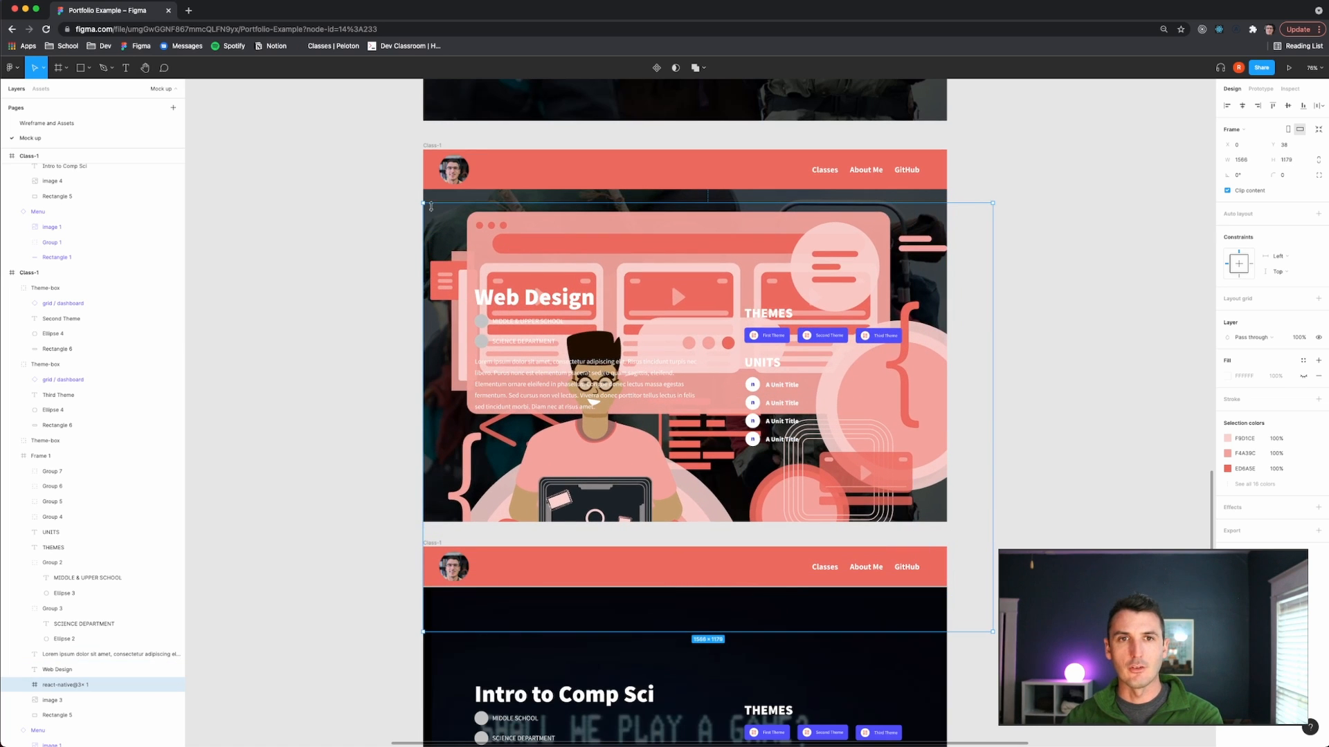
{"action": "left_click_drag", "start_coordinate": [424, 205], "coordinate": [397, 183]}
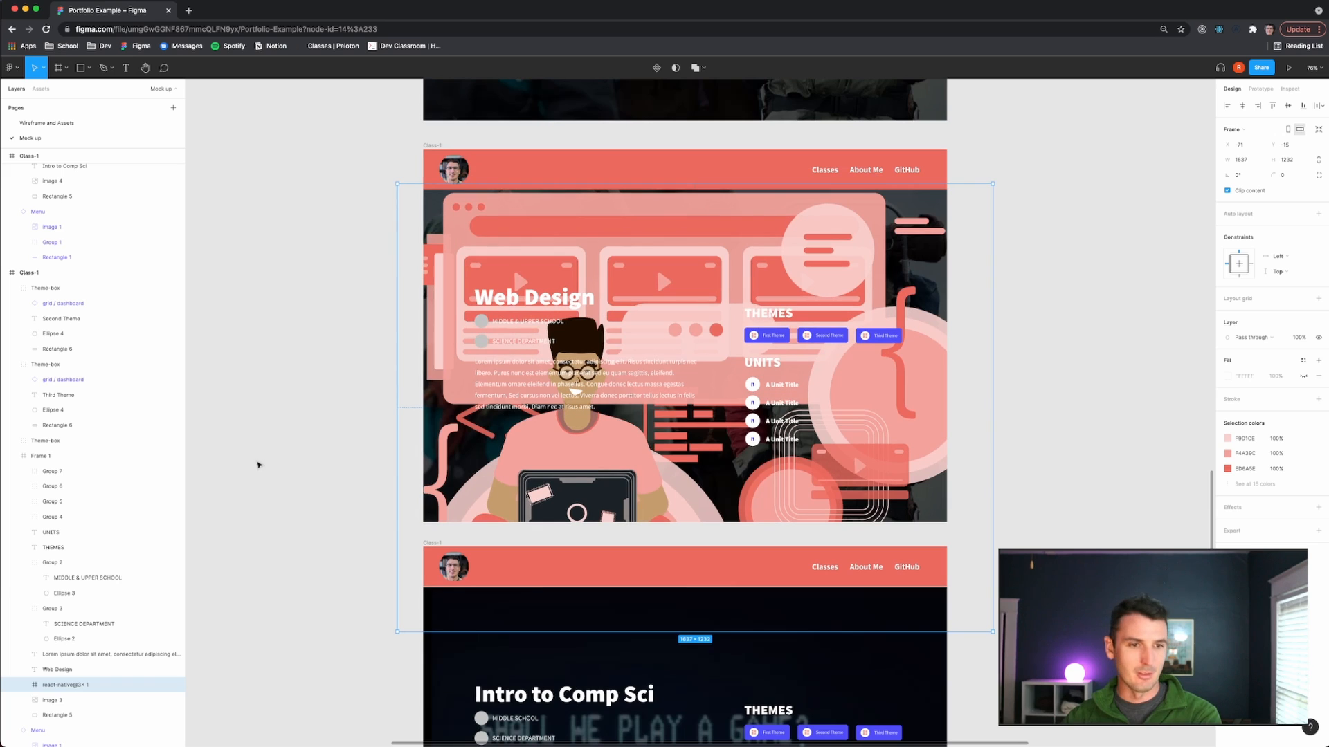
{"action": "left_click_drag", "start_coordinate": [724, 264], "coordinate": [739, 265]}
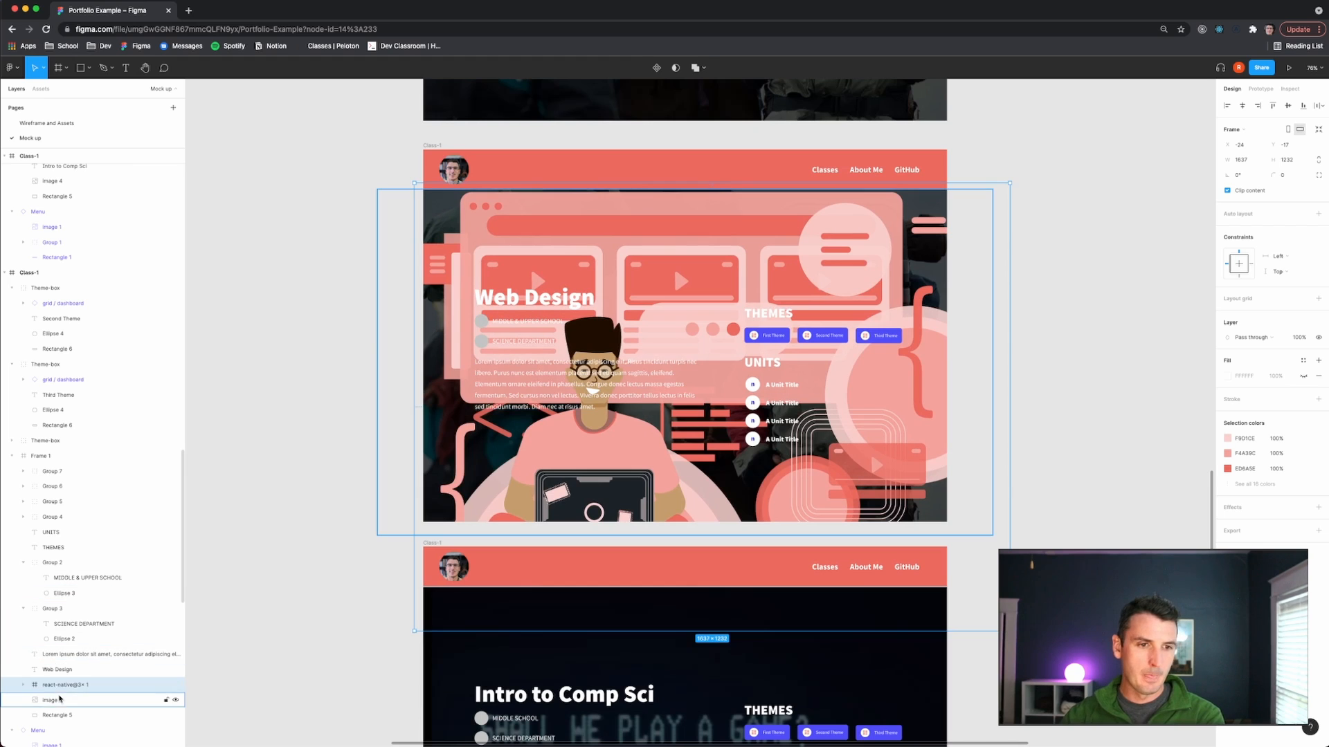
{"action": "left_click", "coordinate": [60, 700]}
{"action": "key", "text": "Delete"}
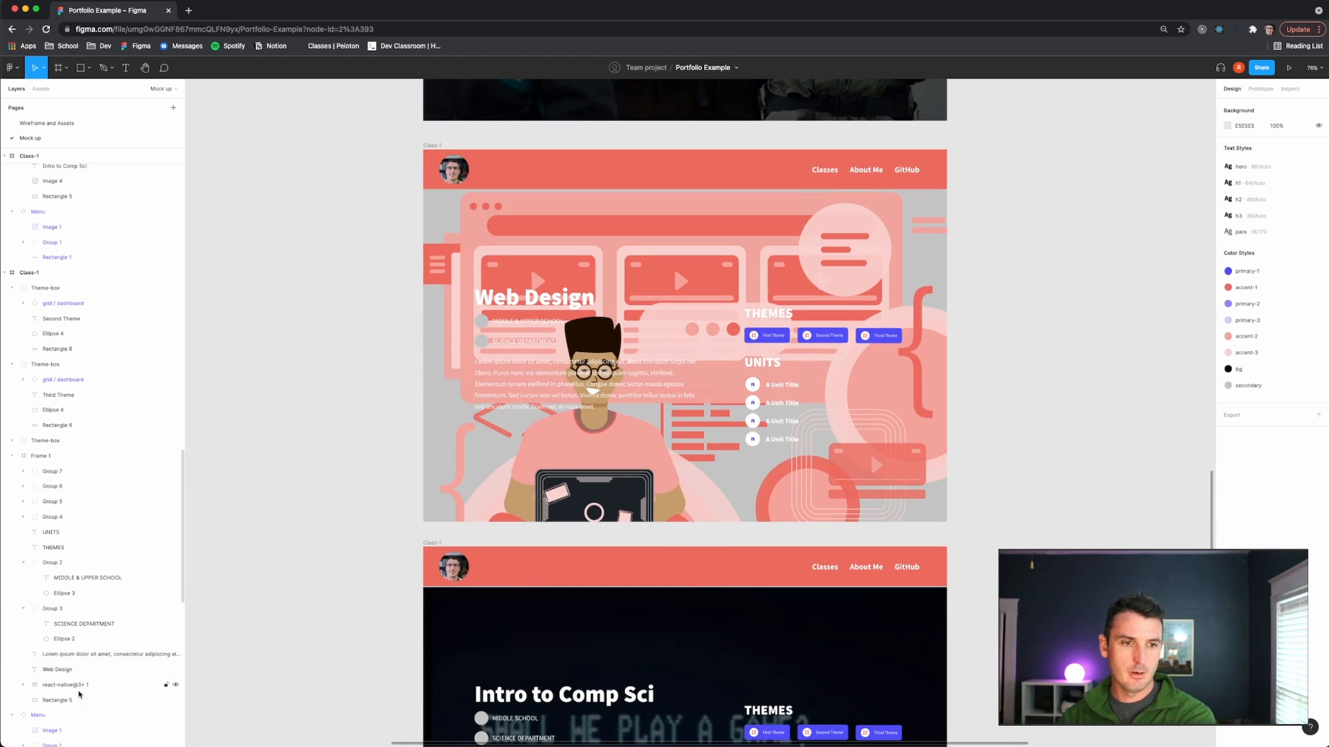
Add a black 000000 fill at about 64% opacity to the react-native illustration frame and deselect it.
{"action": "left_click", "coordinate": [62, 686]}
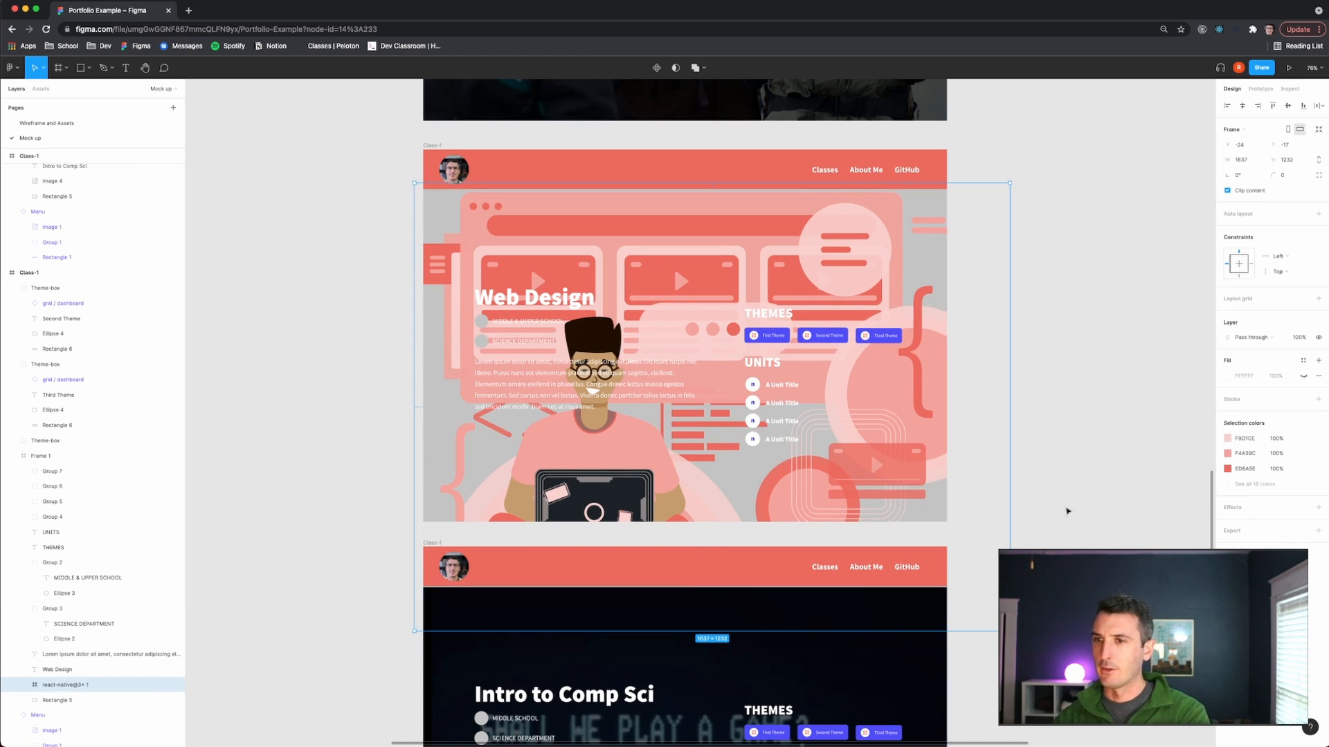
{"action": "left_click", "coordinate": [1318, 362]}
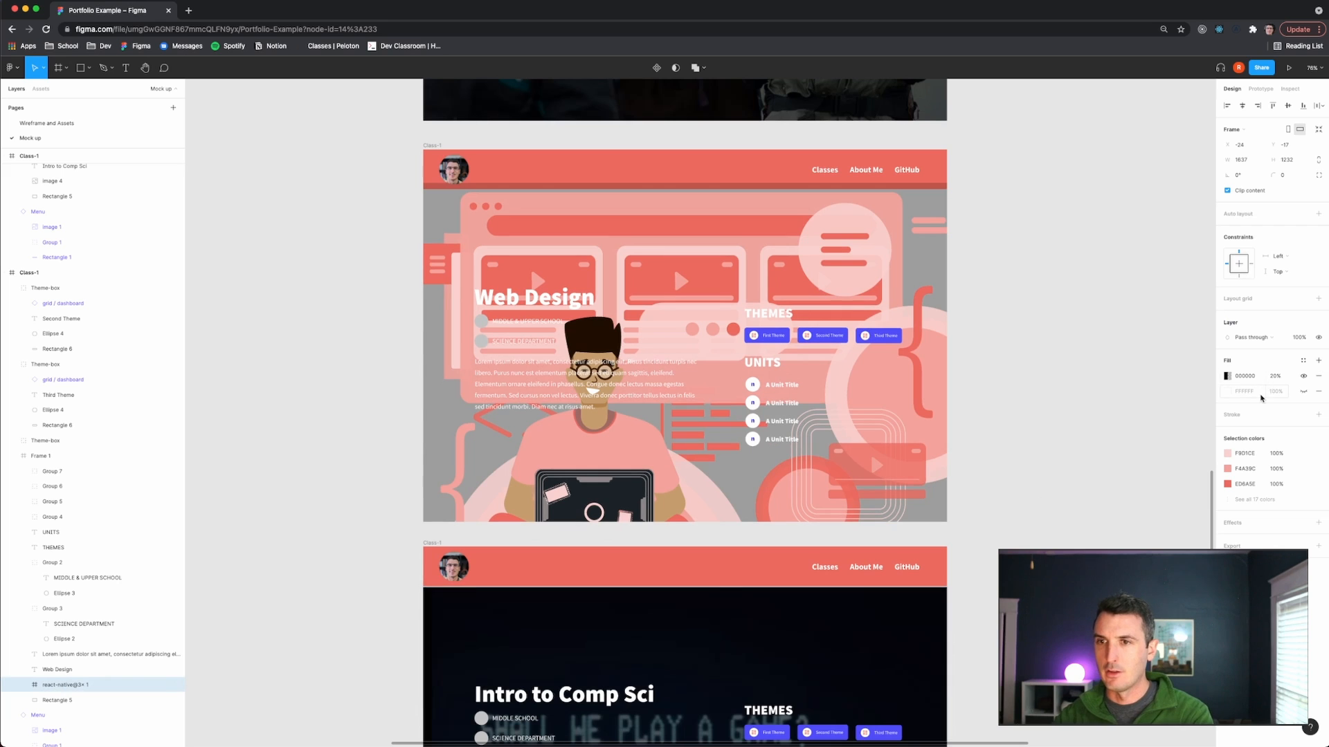
{"action": "left_click", "coordinate": [1228, 377]}
{"action": "mouse_move", "coordinate": [1180, 530]}
{"action": "left_mouse_down"}
{"action": "mouse_move", "coordinate": [1204, 528]}
{"action": "mouse_move", "coordinate": [1180, 530]}
{"action": "left_mouse_up"}
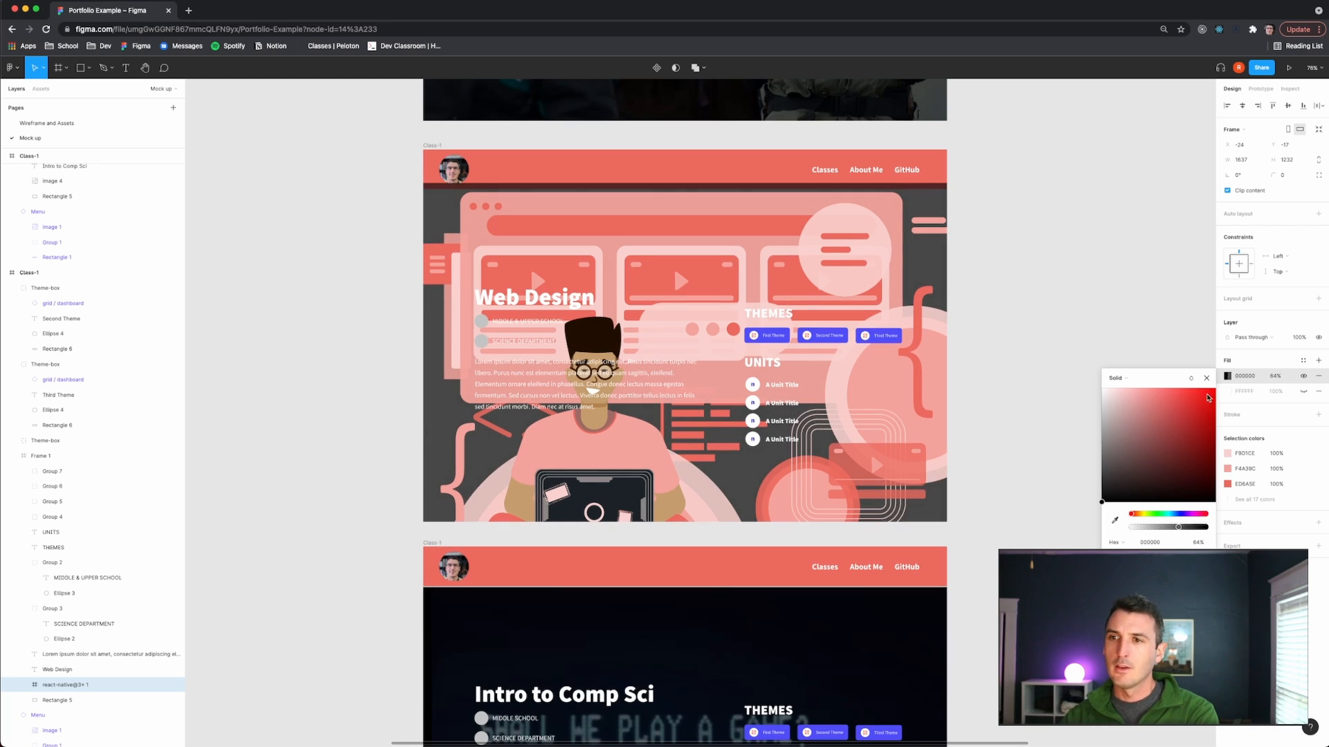
{"action": "left_click", "coordinate": [1208, 378]}
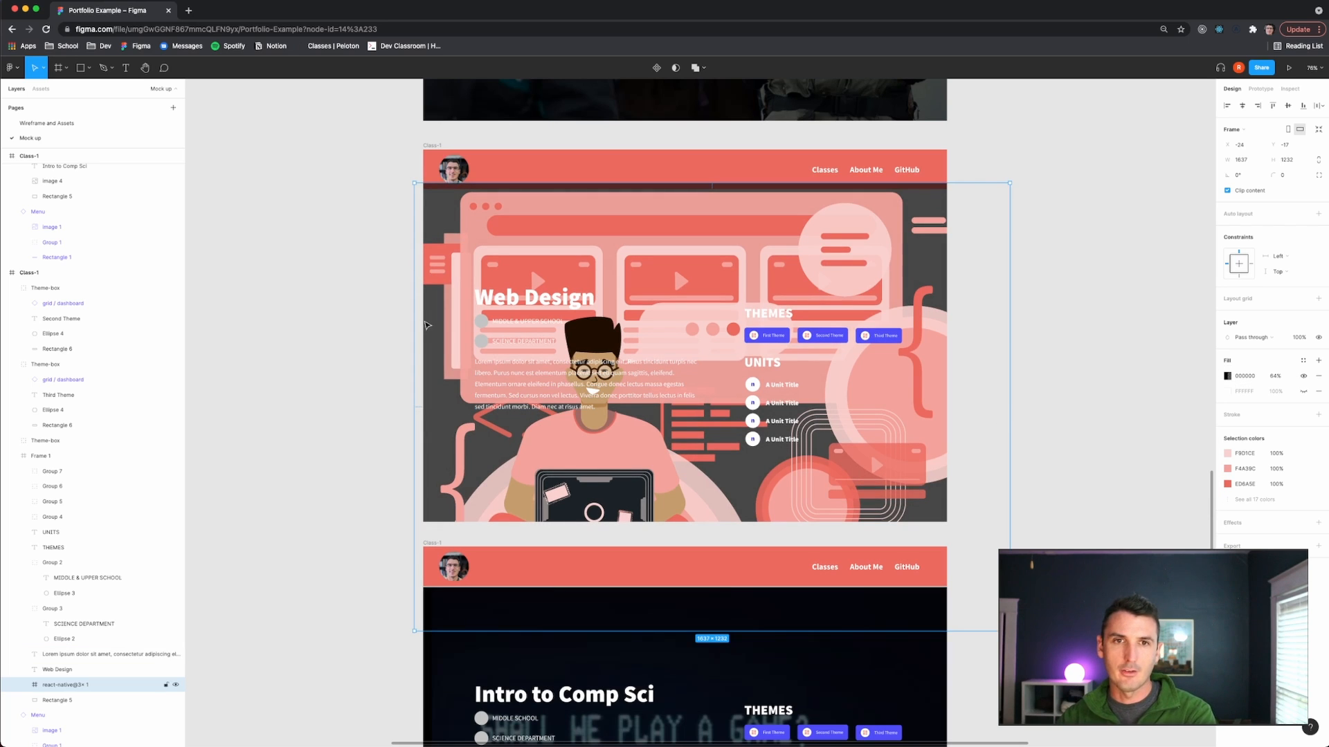
{"action": "left_click", "coordinate": [382, 323]}
{"action": "double_click", "coordinate": [465, 230]}
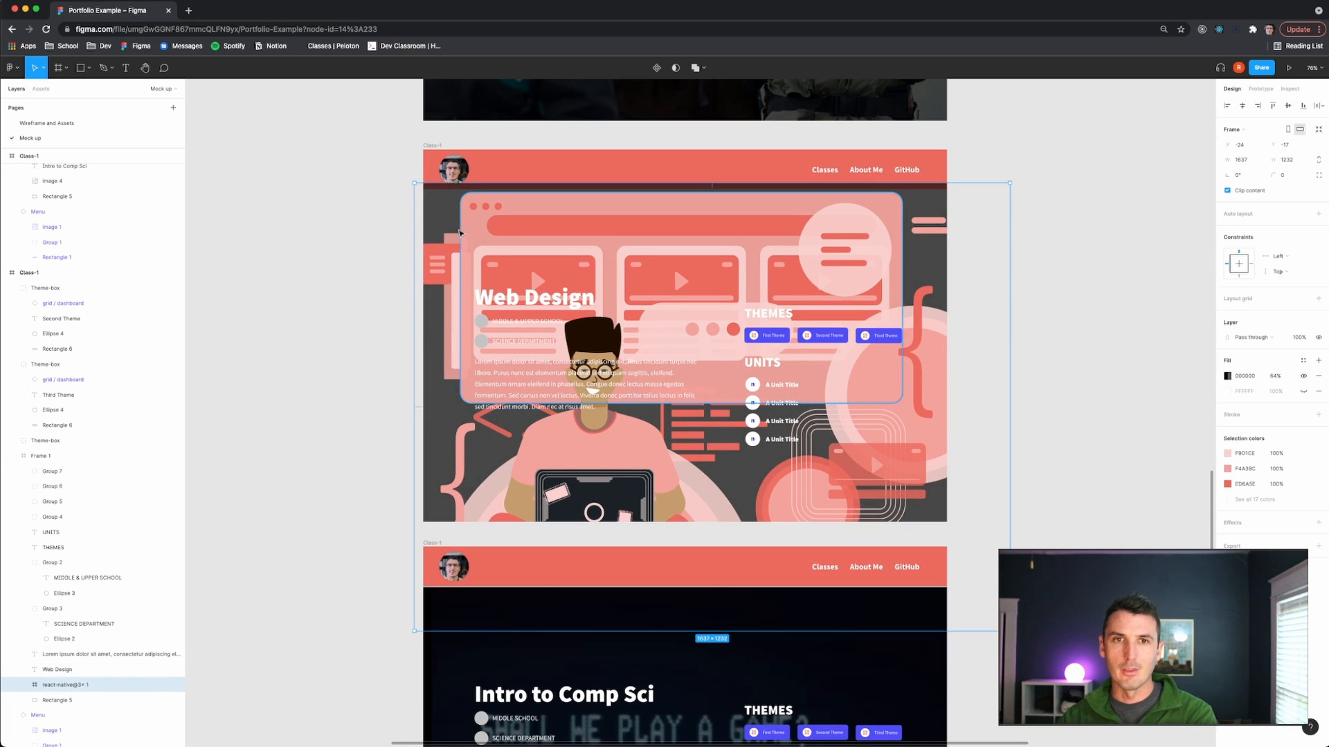
{"action": "left_click", "coordinate": [316, 246]}
Draw a rectangle about 1437 × 918 px over the react-native illustration, covering the Web Design section below the menu.
{"action": "key", "text": "r"}
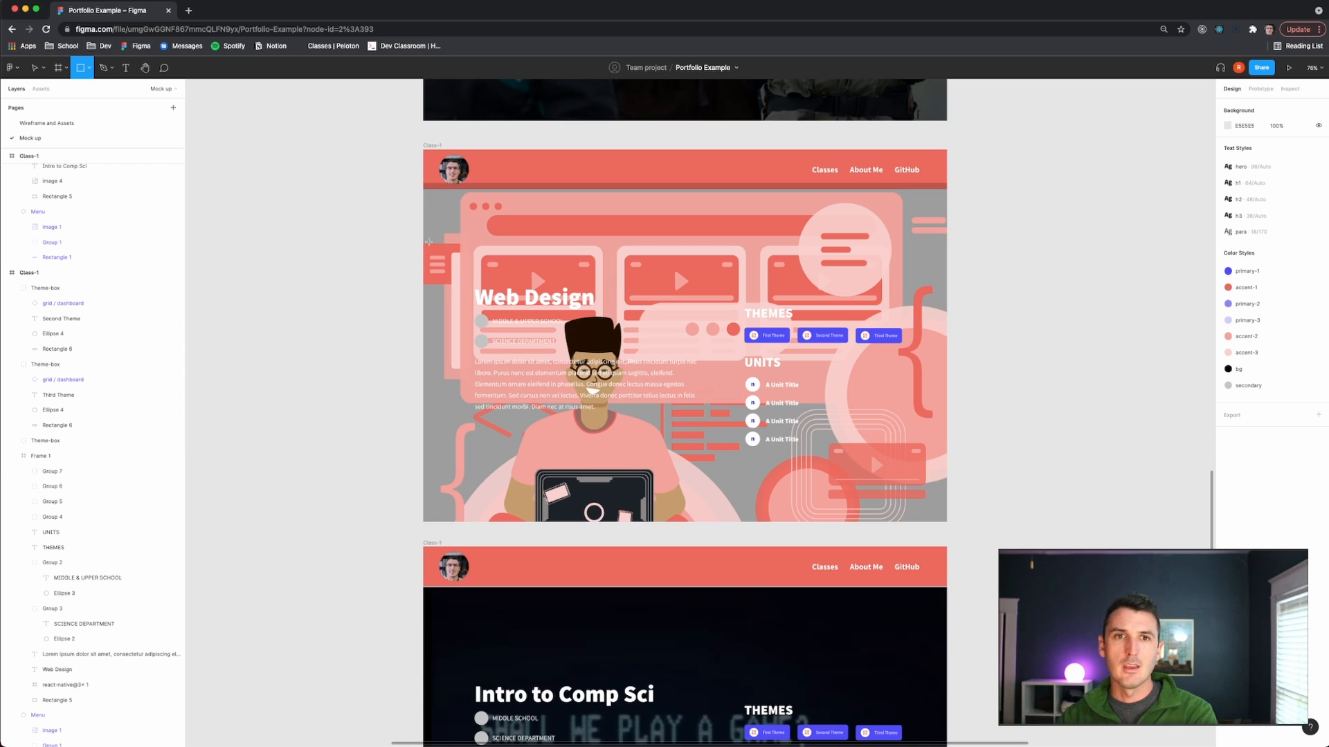
{"action": "mouse_move", "coordinate": [423, 187]}
{"action": "left_mouse_down"}
{"action": "mouse_move", "coordinate": [727, 387]}
{"action": "mouse_move", "coordinate": [952, 493]}
{"action": "mouse_move", "coordinate": [945, 524]}
{"action": "left_mouse_up"}
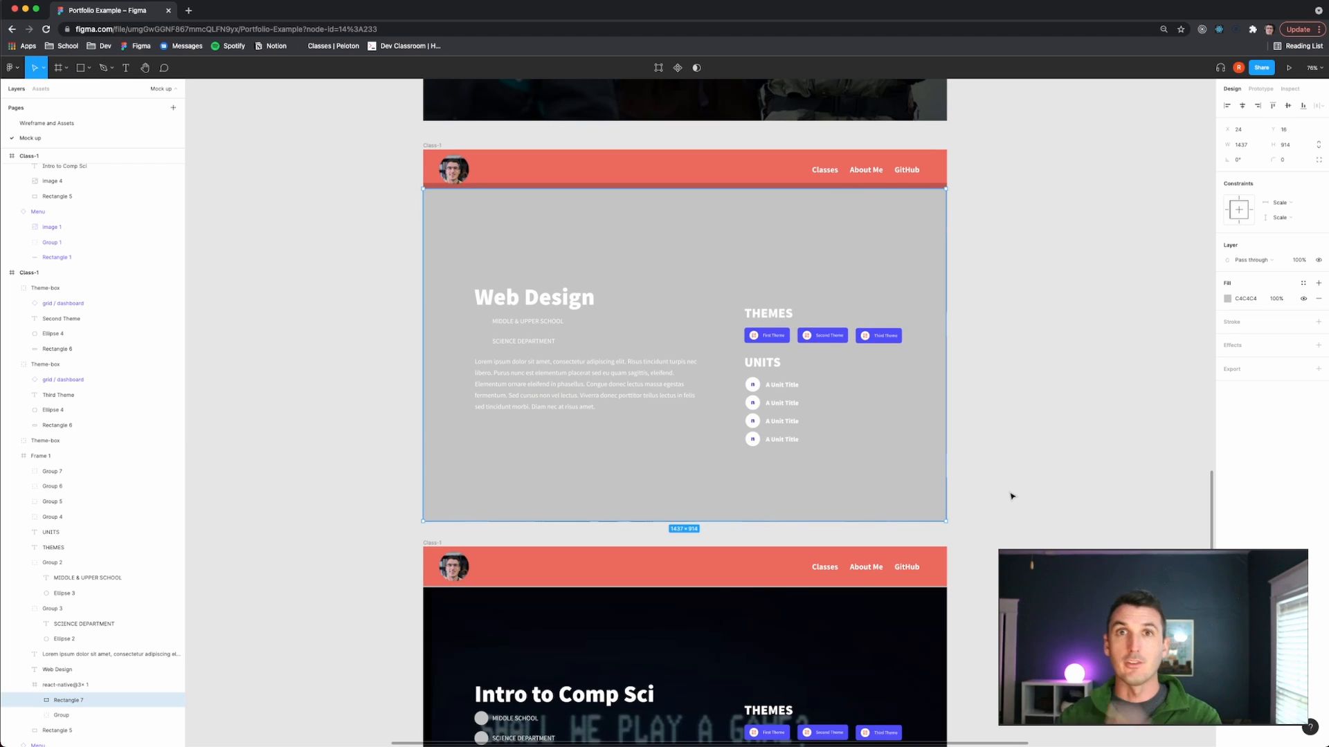
{"action": "left_click_drag", "start_coordinate": [946, 521], "coordinate": [946, 524]}
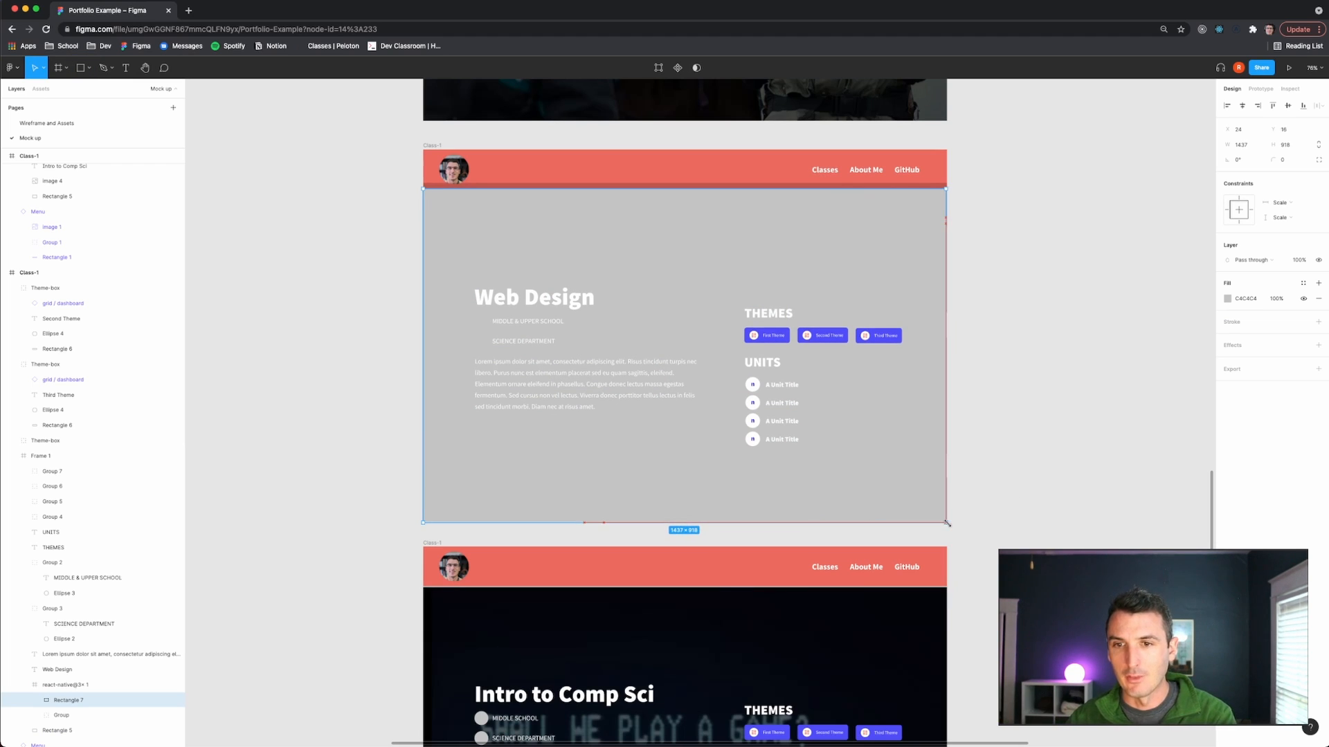
Fill the covering rectangle with black 000000 at about 66% opacity and deselect it.
{"action": "left_click", "coordinate": [1227, 299]}
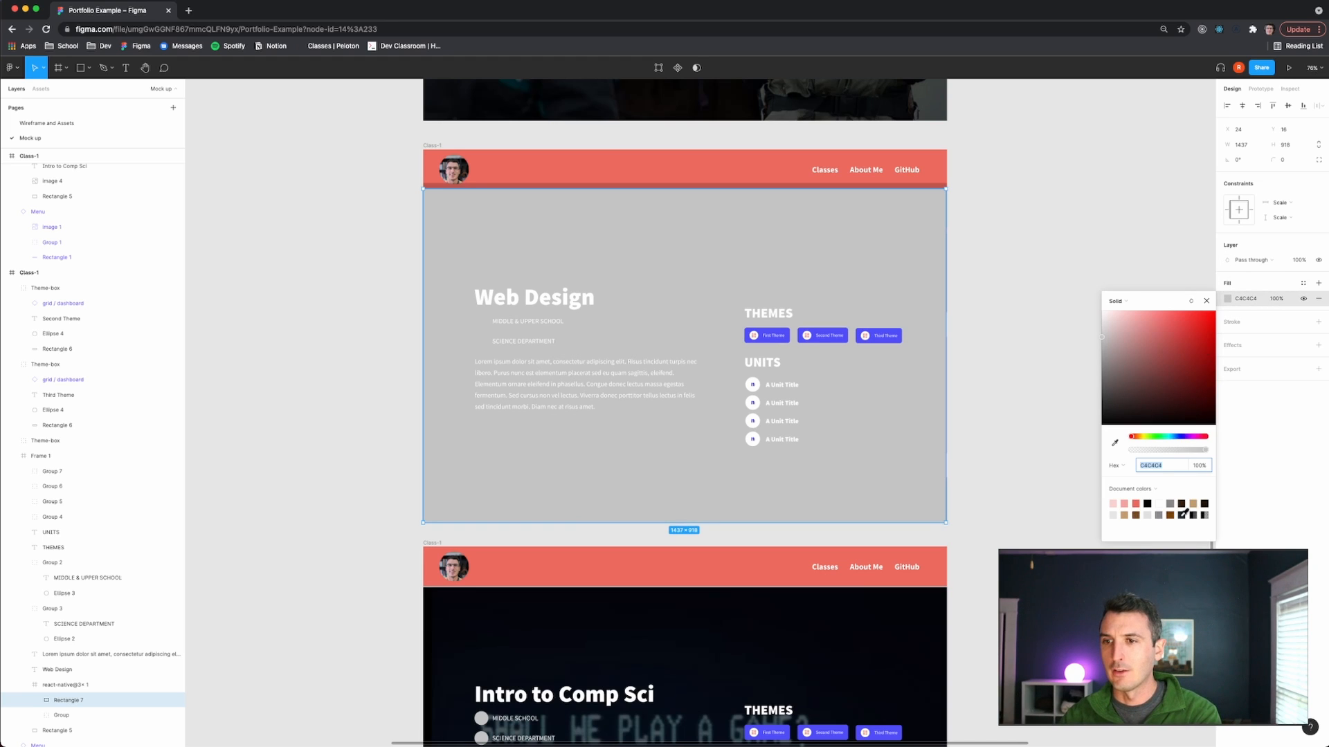
{"action": "left_click", "coordinate": [1149, 504]}
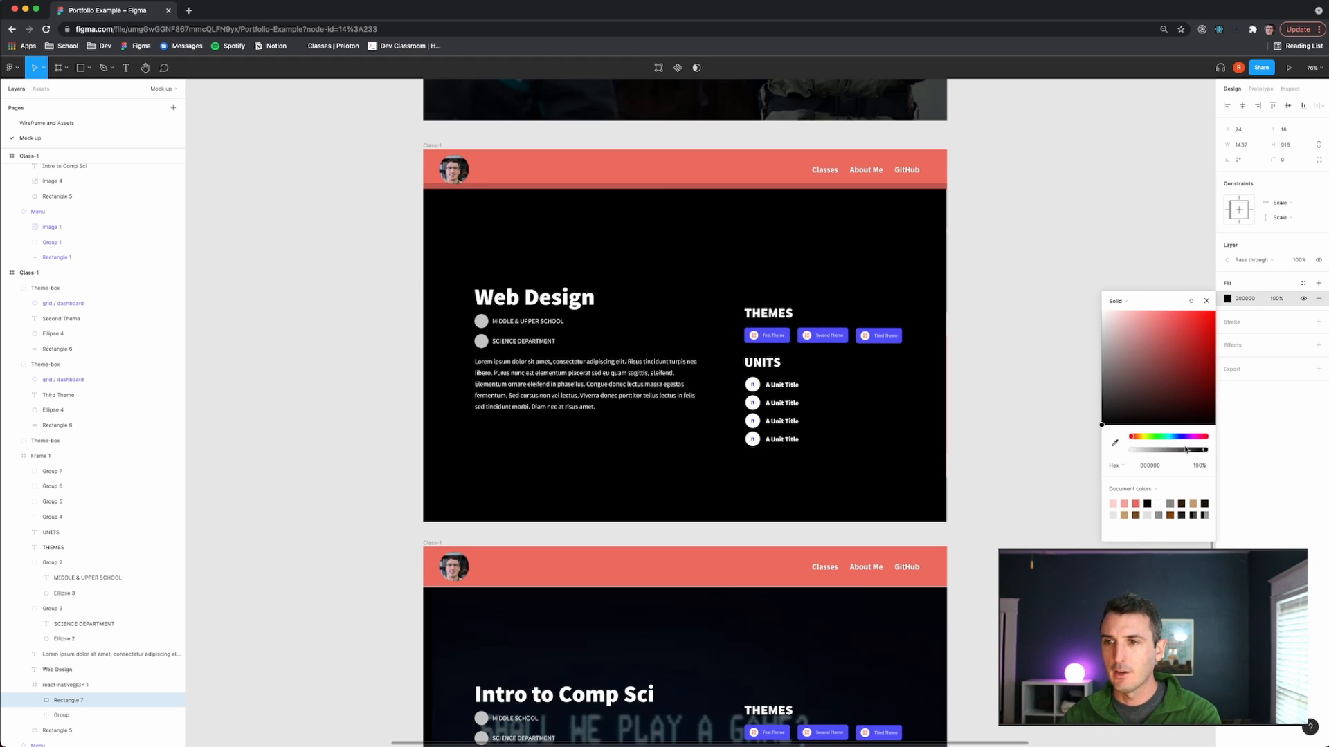
{"action": "mouse_move", "coordinate": [1185, 449]}
{"action": "left_mouse_down"}
{"action": "mouse_move", "coordinate": [1169, 451]}
{"action": "mouse_move", "coordinate": [1181, 453]}
{"action": "left_mouse_up"}
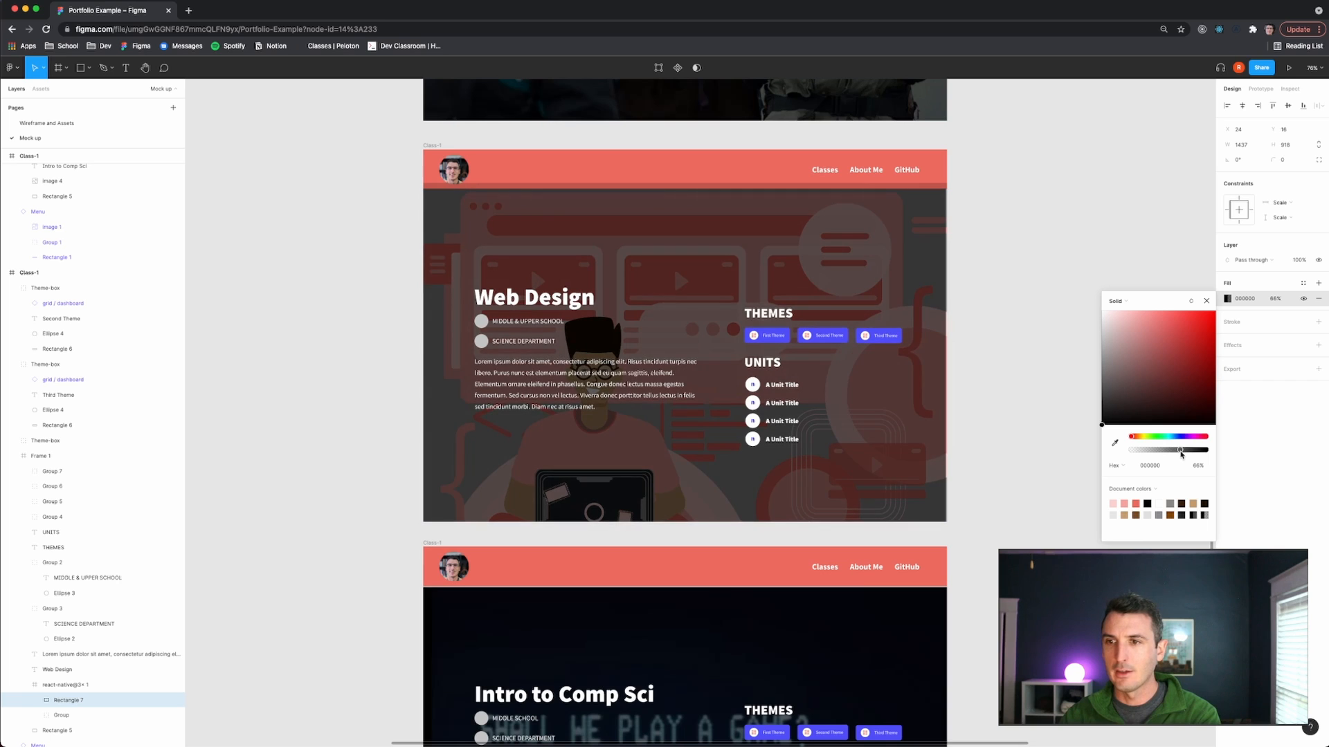
{"action": "left_click", "coordinate": [1106, 382]}
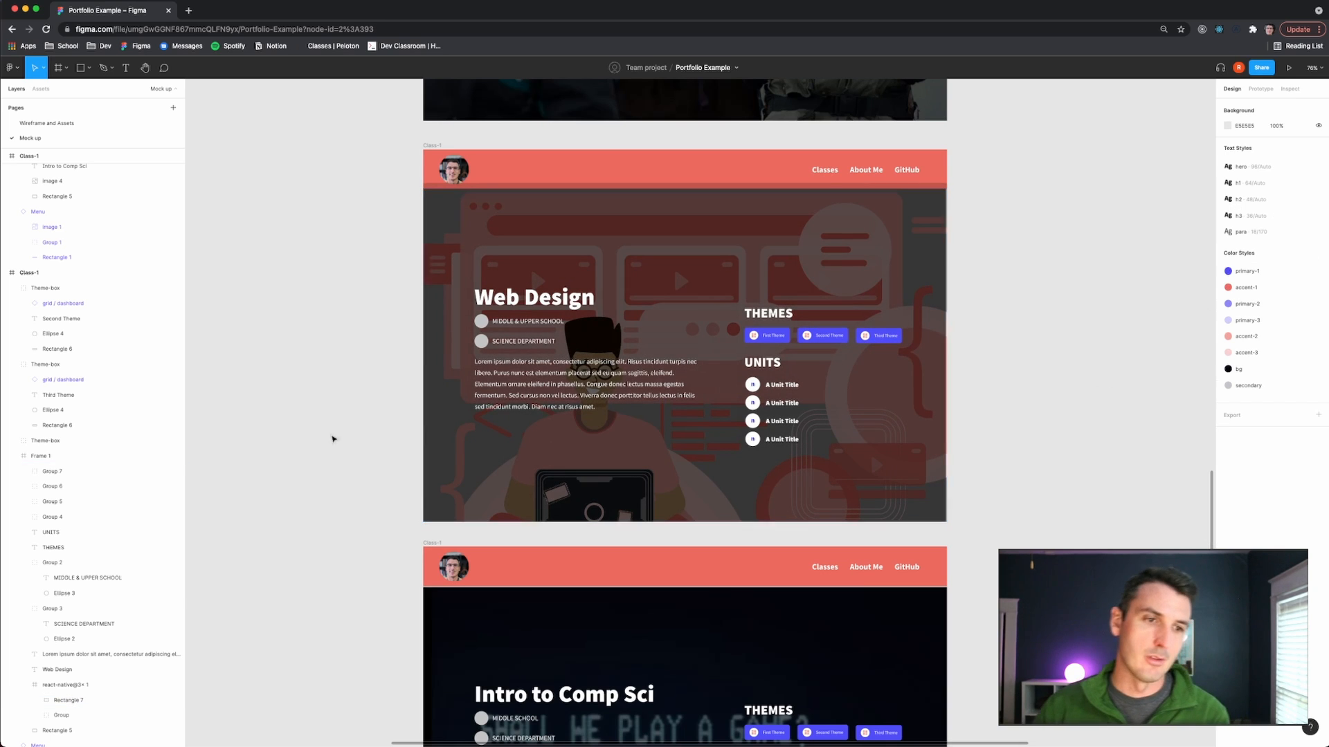
Review the MS Geography, Web Design and Intro to Comp Sci mock-ups and compare their darkened backgrounds.
{"action": "scroll", "coordinate": [95, 648], "scroll_direction": "down", "scroll_amount": 1}
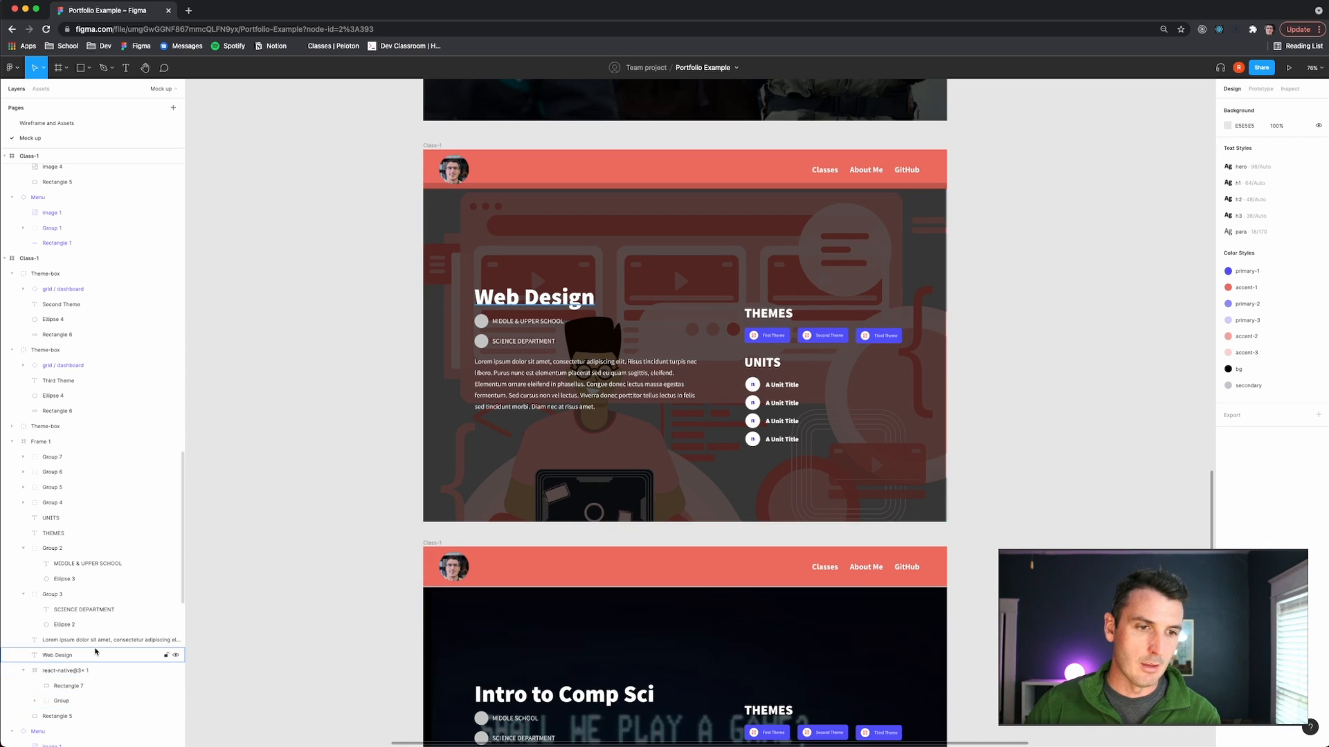
{"action": "scroll", "coordinate": [92, 650], "scroll_direction": "down", "scroll_amount": 1}
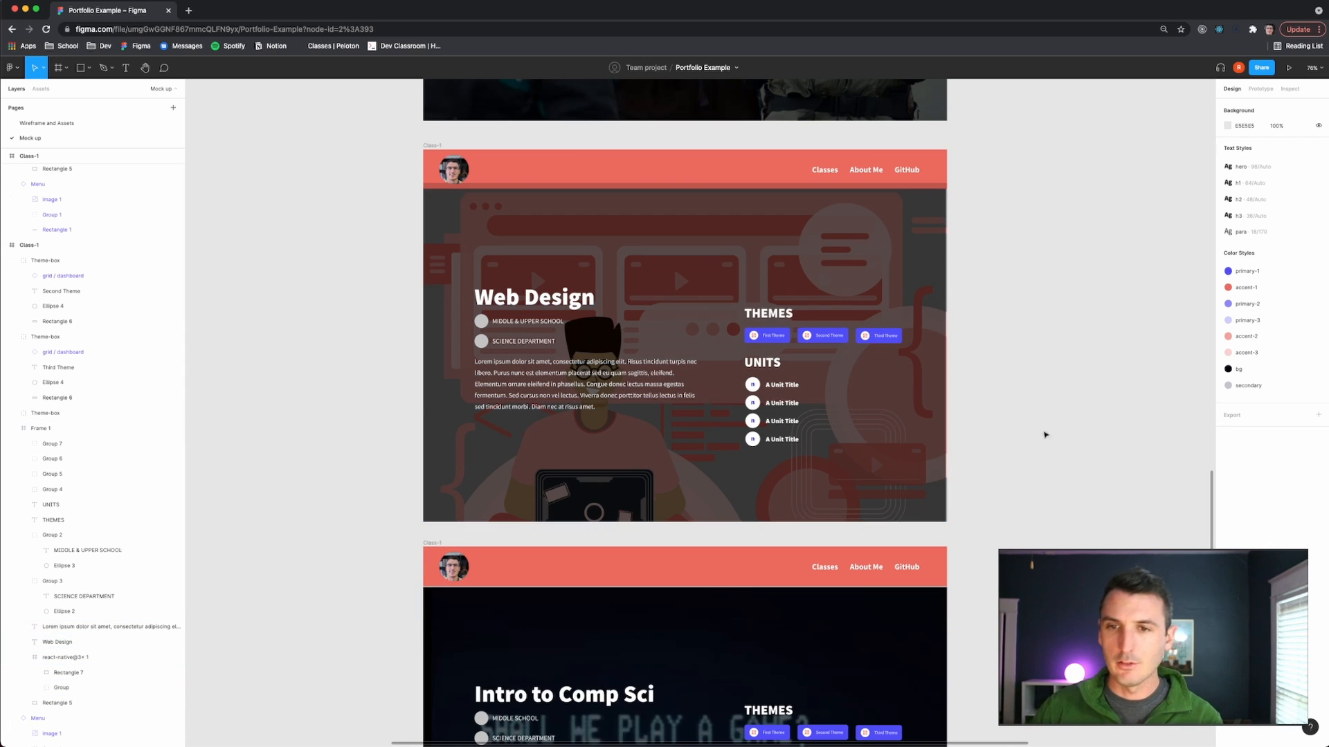
{"action": "scroll", "coordinate": [1045, 434], "scroll_direction": "up", "scroll_amount": 3}
{"action": "scroll", "coordinate": [1038, 508], "scroll_direction": "left", "scroll_amount": 1}
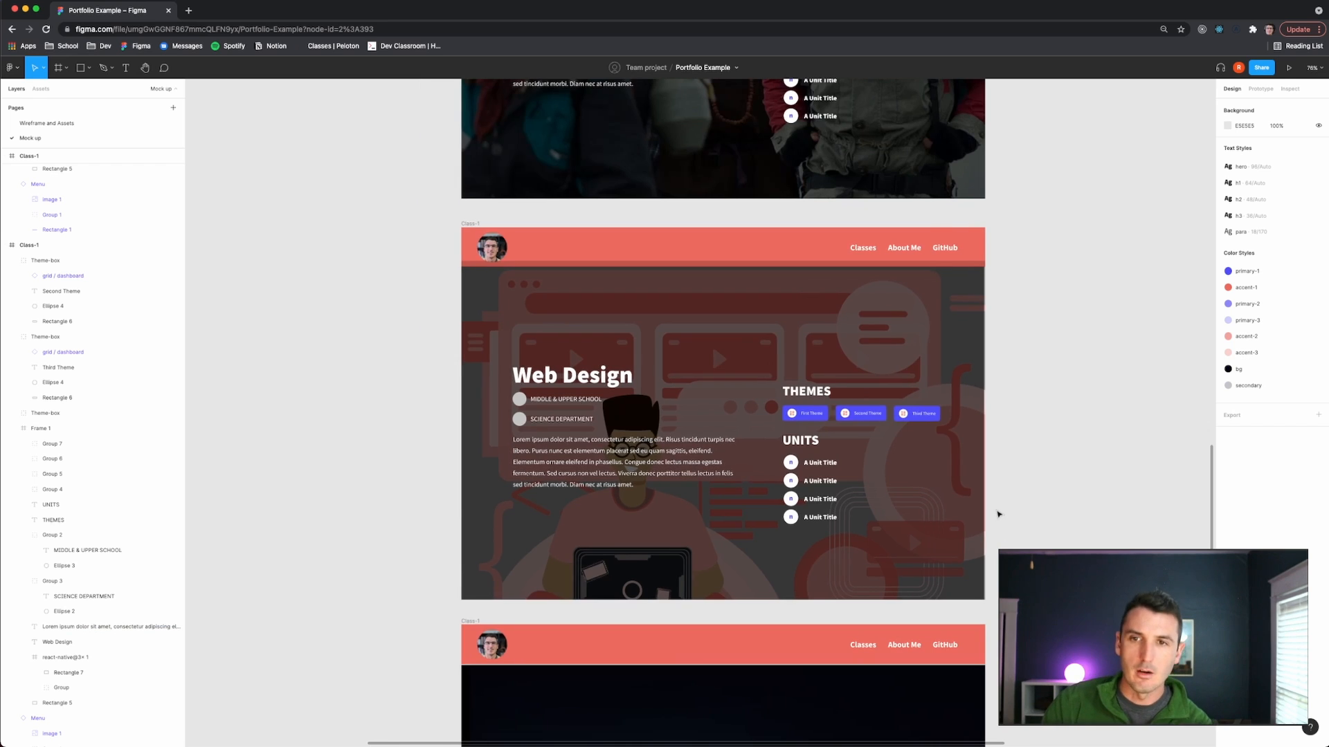
{"action": "scroll", "coordinate": [1099, 496], "scroll_direction": "up", "scroll_amount": 10}
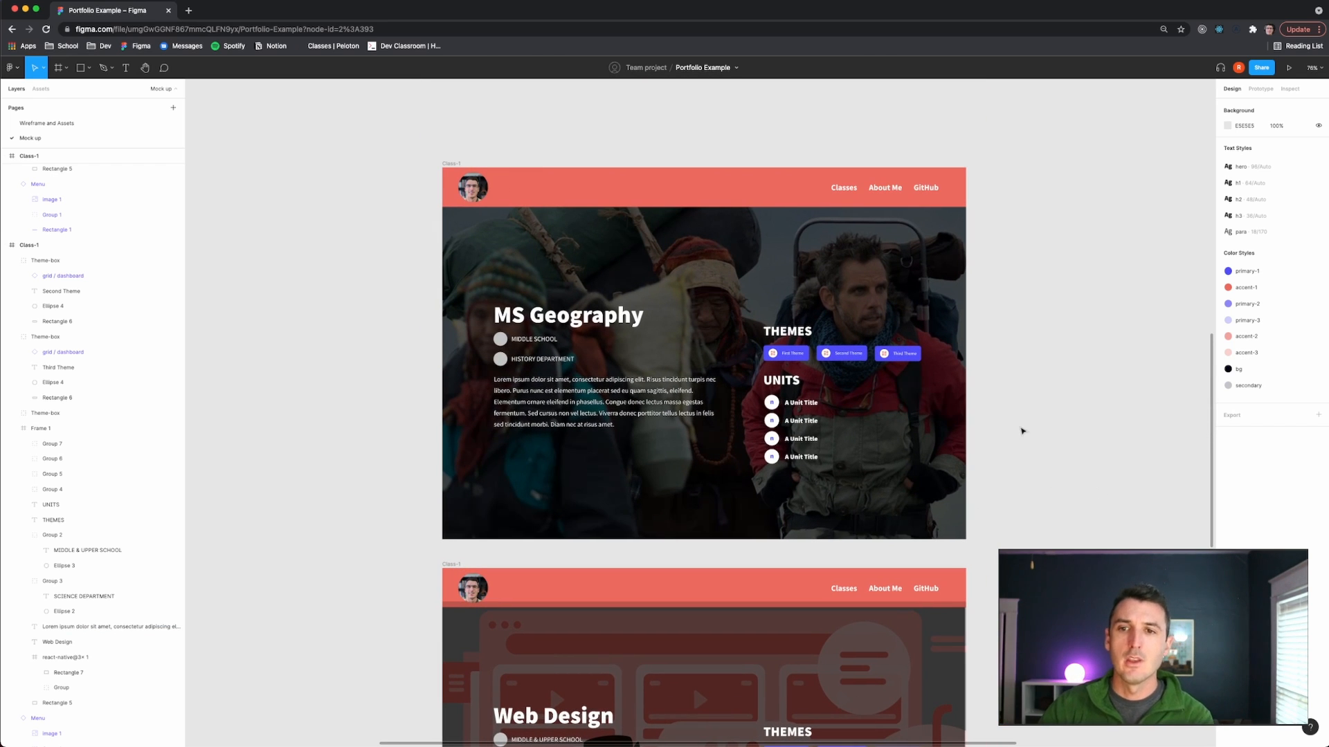
{"action": "scroll", "coordinate": [719, 429], "scroll_direction": "down", "scroll_amount": 10}
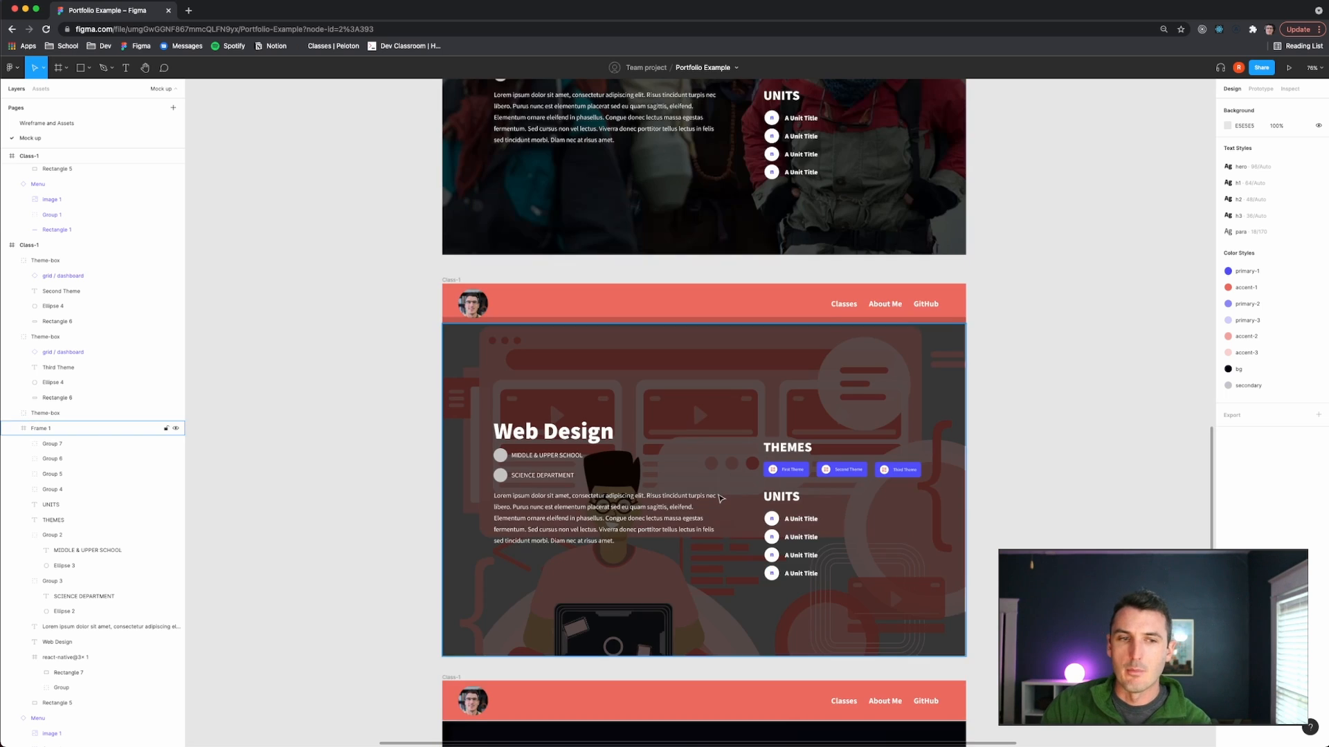
{"action": "scroll", "coordinate": [720, 498], "scroll_direction": "down", "scroll_amount": 14}
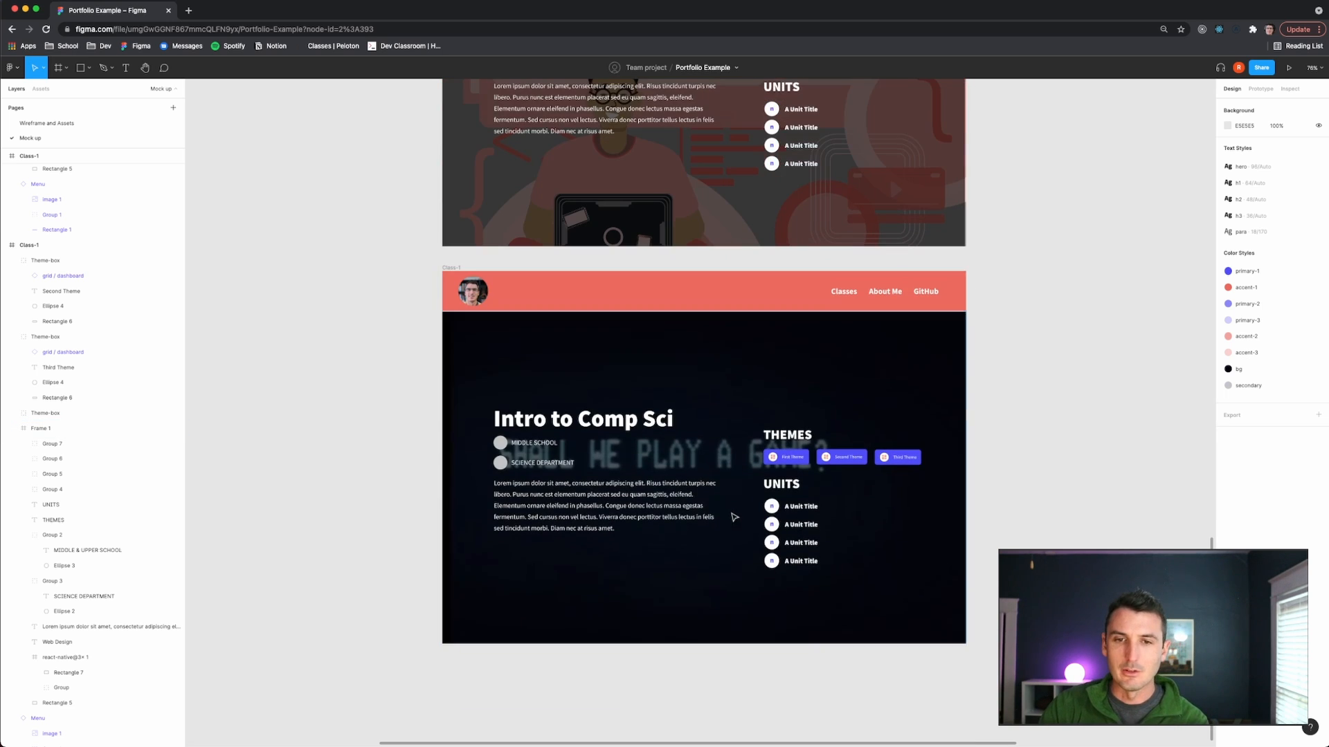
{"action": "scroll", "coordinate": [731, 526], "scroll_direction": "up", "scroll_amount": 16}
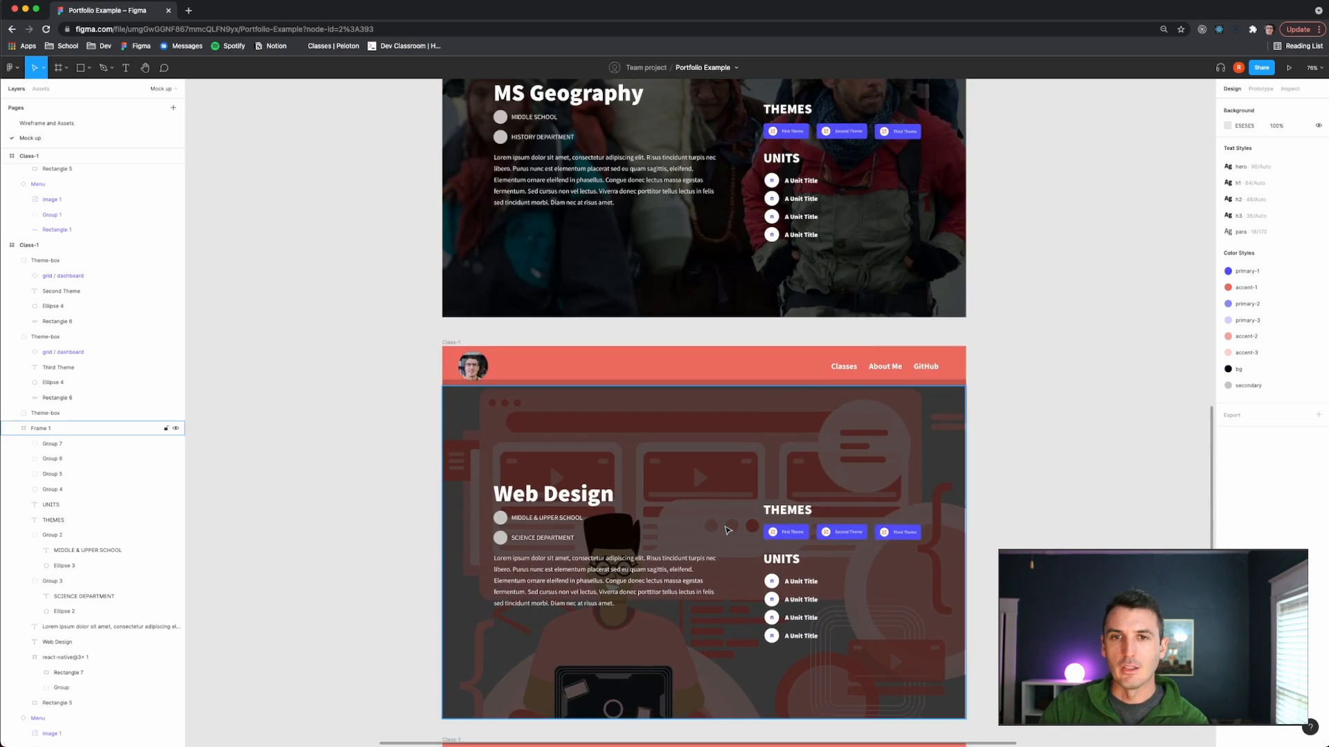
{"action": "scroll", "coordinate": [727, 530], "scroll_direction": "up", "scroll_amount": 9}
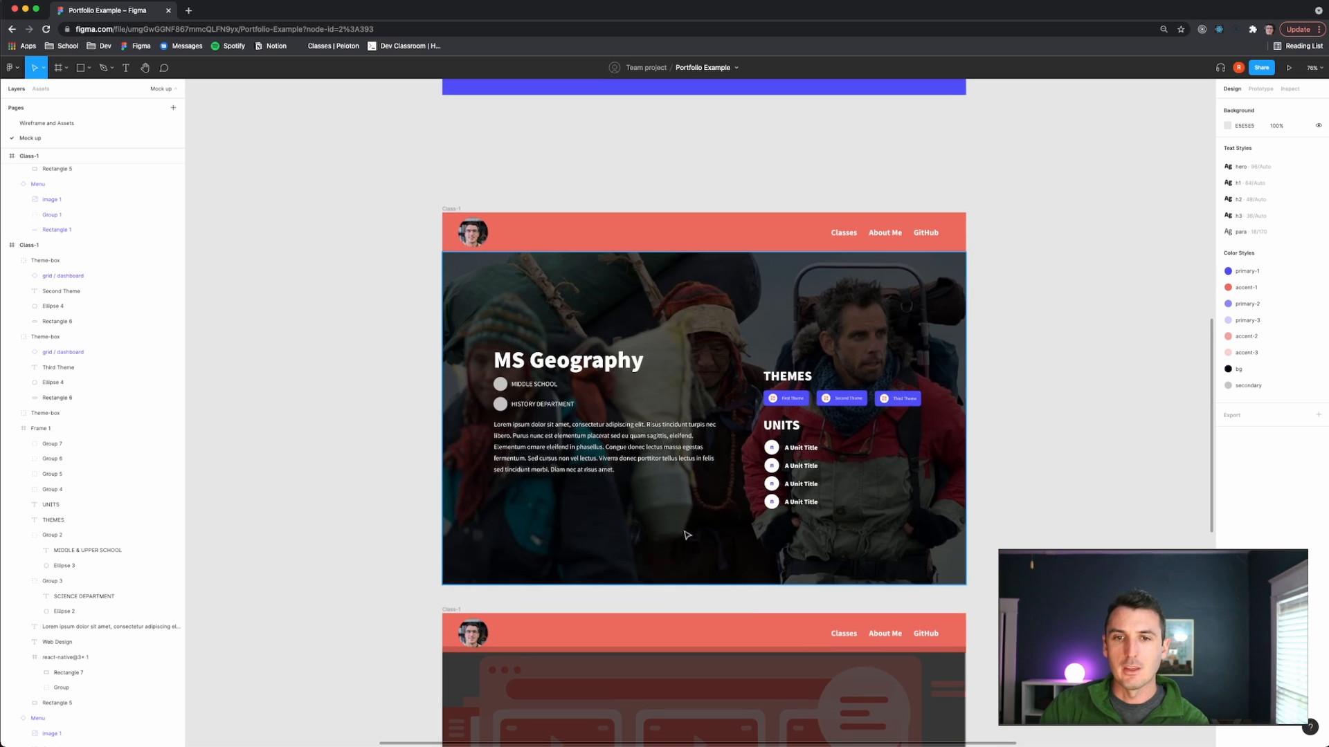
Draw a button rectangle about 248 × 53 px below the MS Geography description, near the paragraph's right end.
{"action": "scroll", "coordinate": [687, 535], "scroll_direction": "up", "scroll_amount": 5}
{"action": "key", "text": "r"}
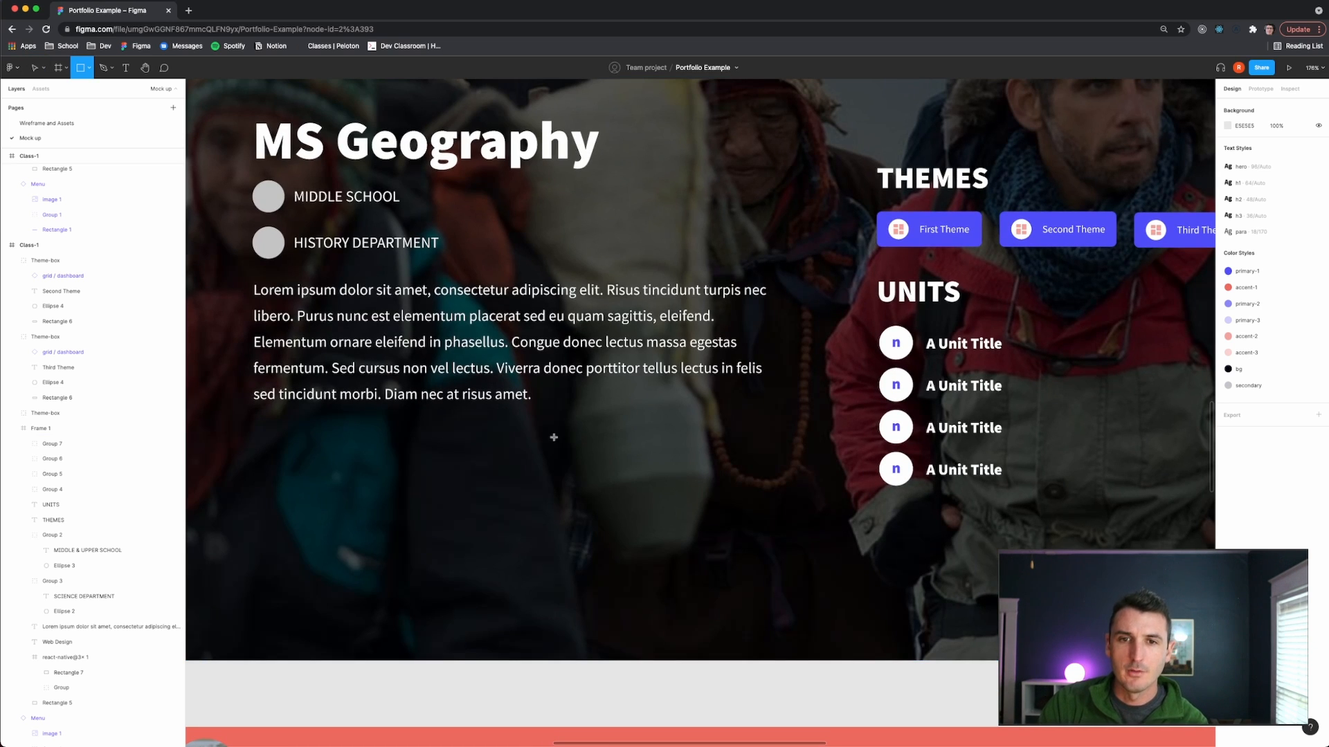
{"action": "mouse_move", "coordinate": [533, 427]}
{"action": "left_mouse_down"}
{"action": "mouse_move", "coordinate": [761, 489]}
{"action": "mouse_move", "coordinate": [769, 457]}
{"action": "left_mouse_up"}
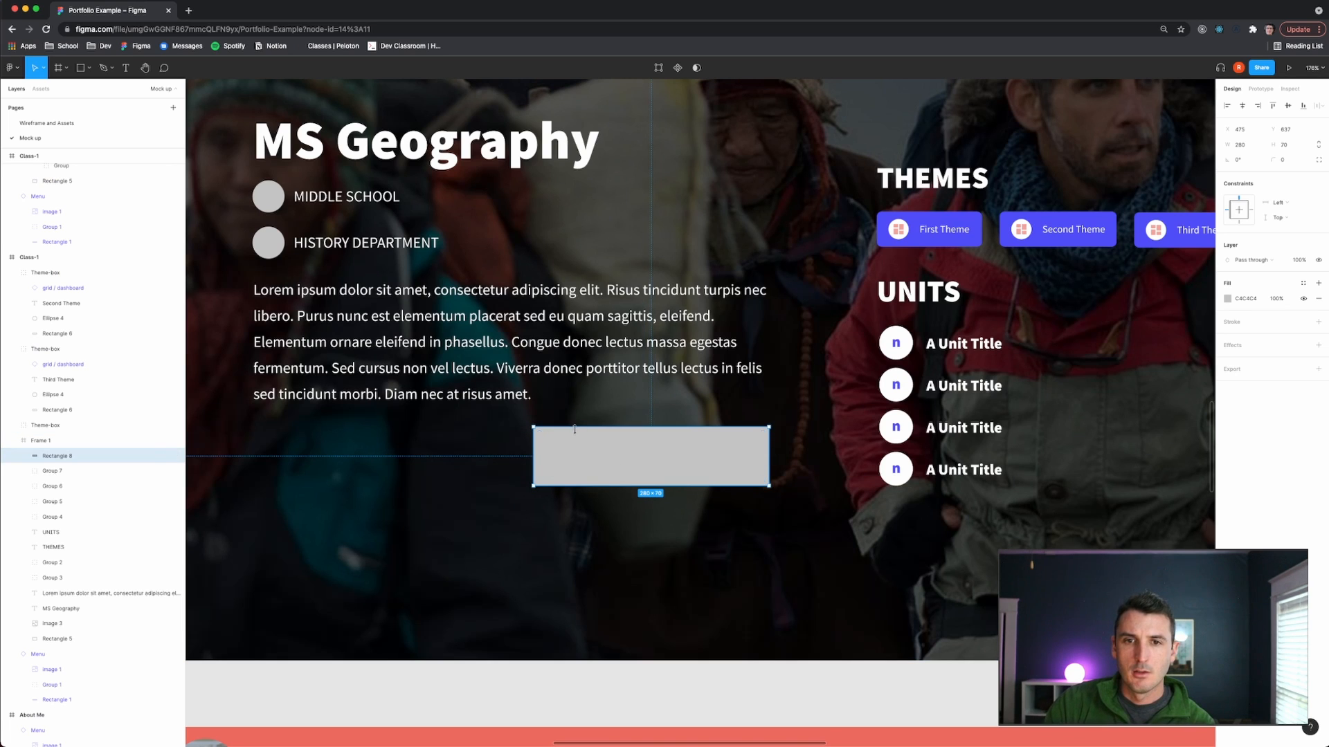
{"action": "left_click_drag", "start_coordinate": [574, 429], "coordinate": [561, 467]}
{"action": "left_click", "coordinate": [671, 486]}
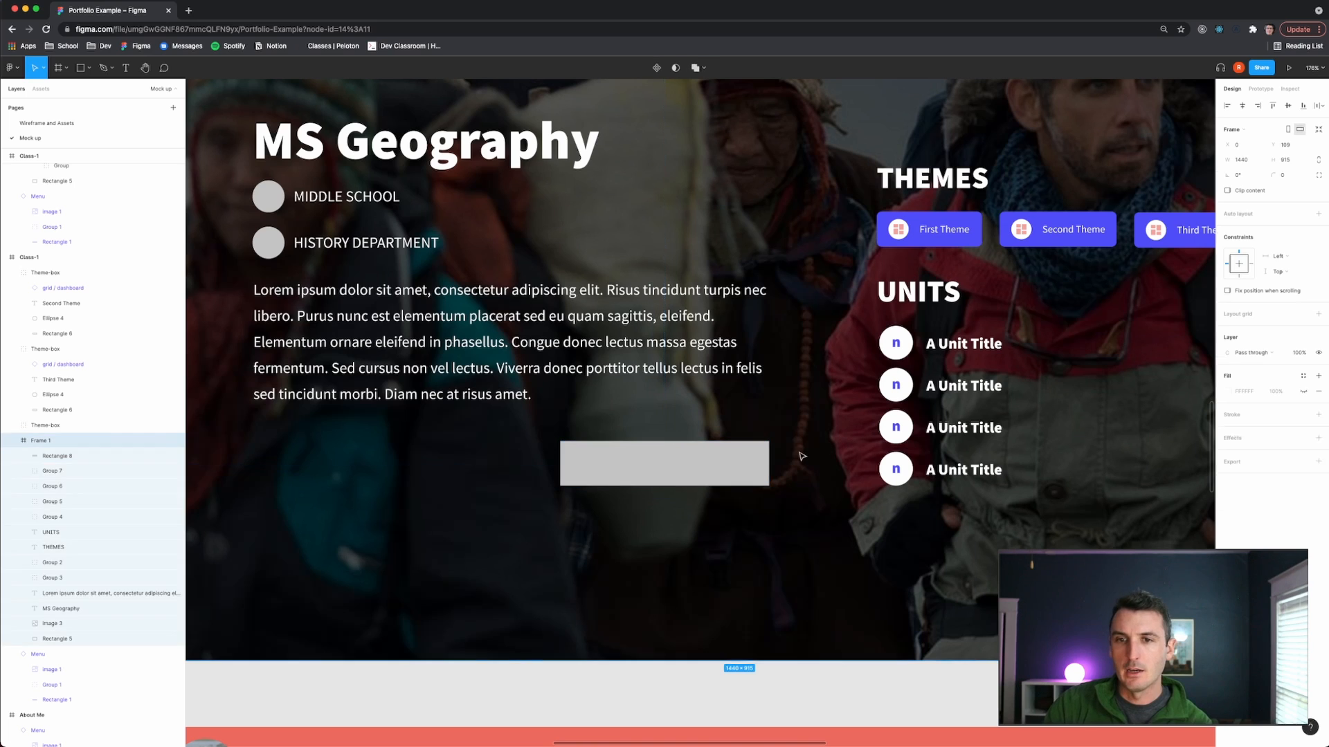
Set the button rectangle's corner radius to 6 and deselect it.
{"action": "left_click", "coordinate": [610, 457]}
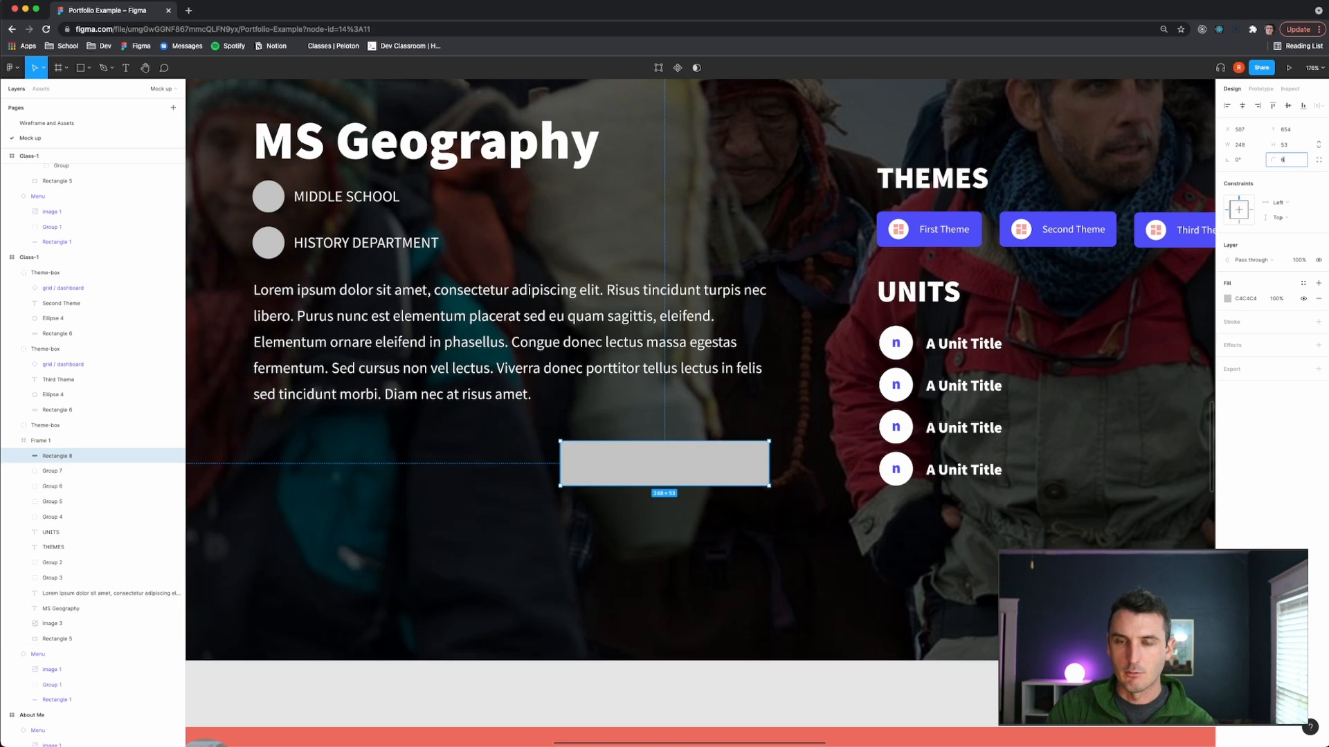
{"action": "type", "text": "6"}
{"action": "key", "text": "Return"}
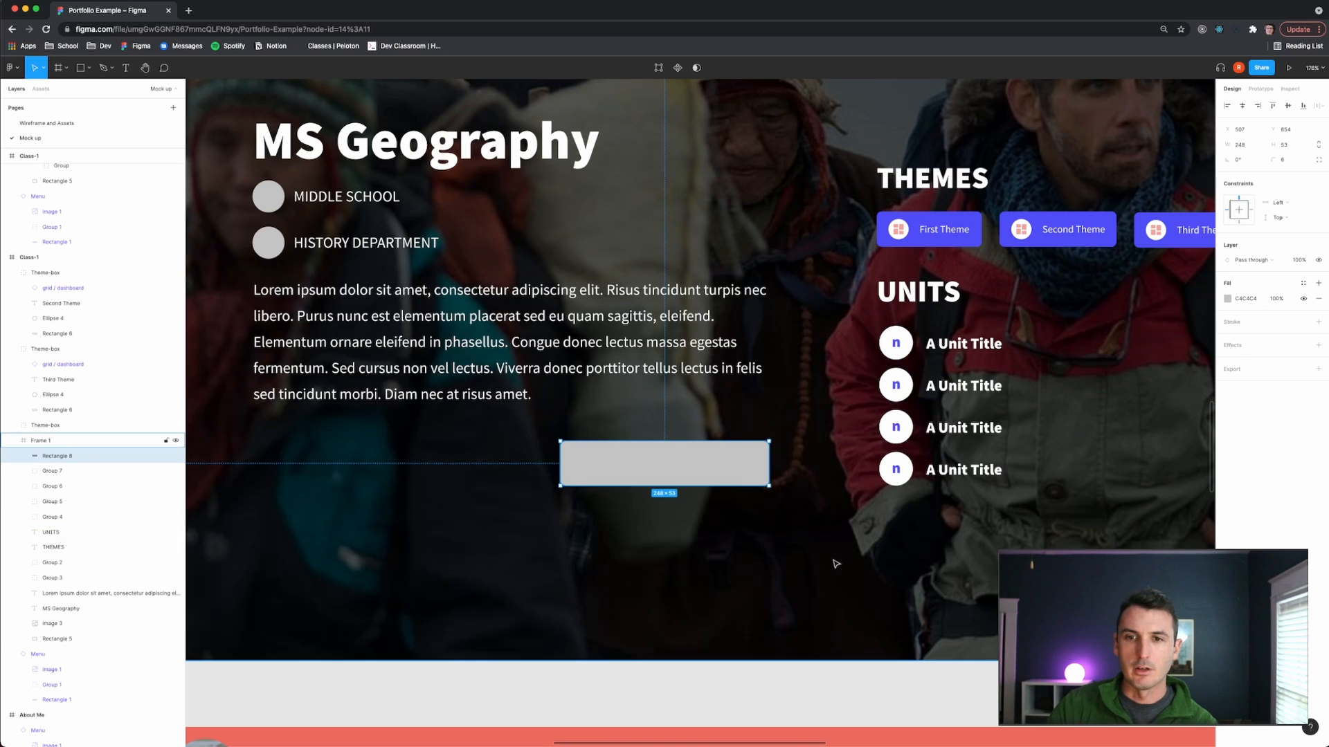
{"action": "key", "text": "Escape"}
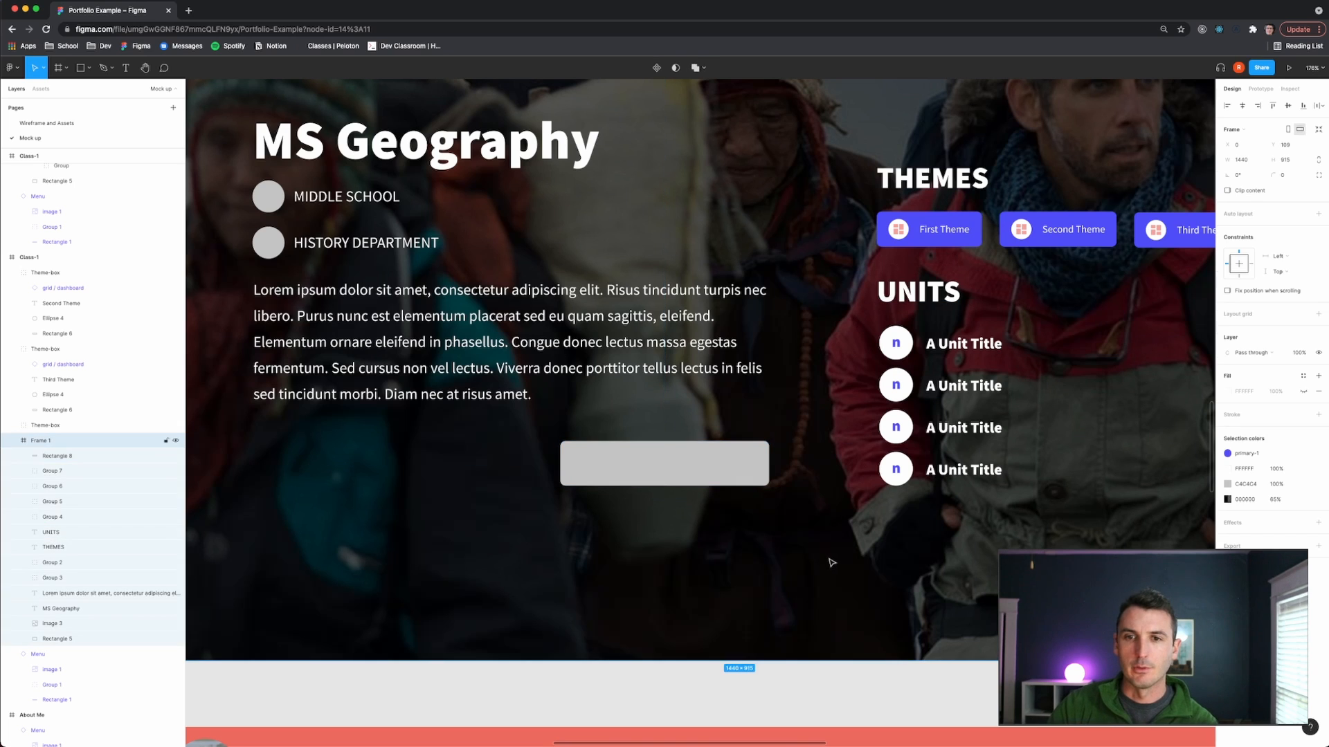
Fill the button rectangle below the MS Geography description with white FFFFFF and deselect it.
{"action": "left_click", "coordinate": [631, 457]}
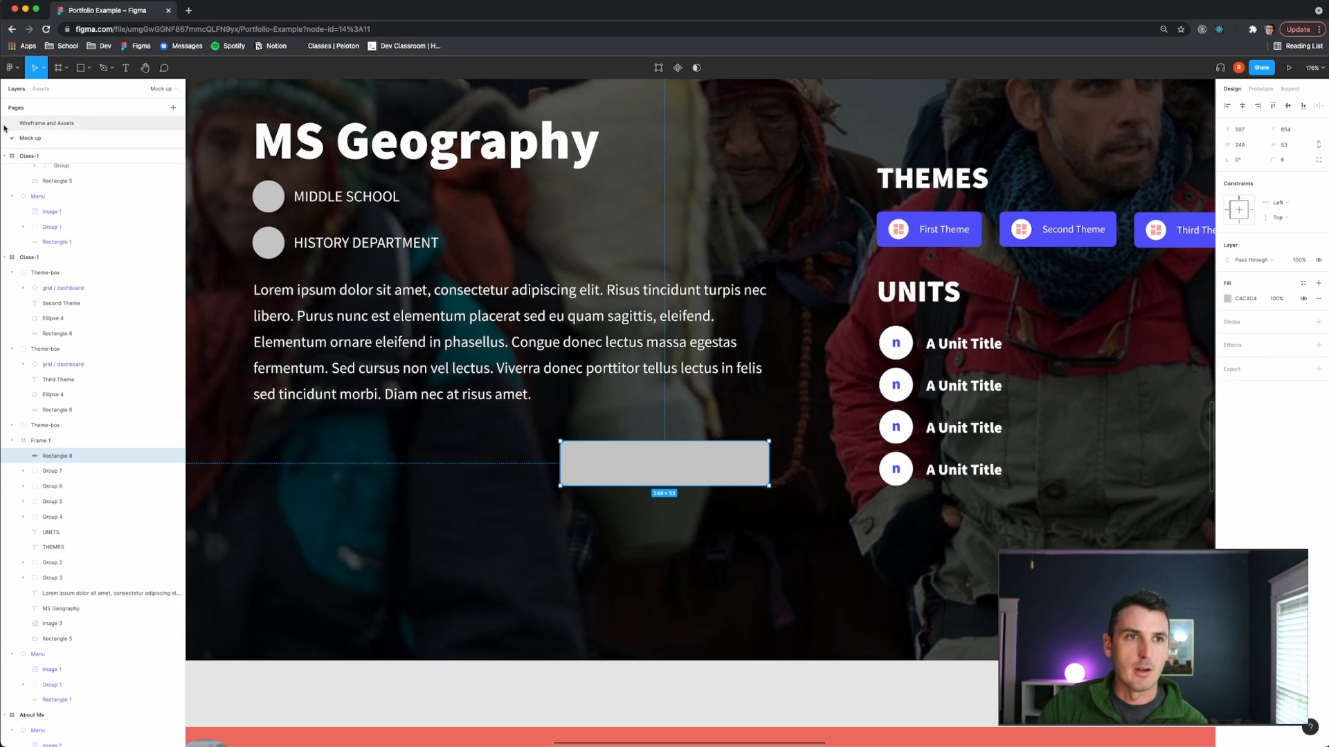
{"action": "left_click", "coordinate": [47, 123]}
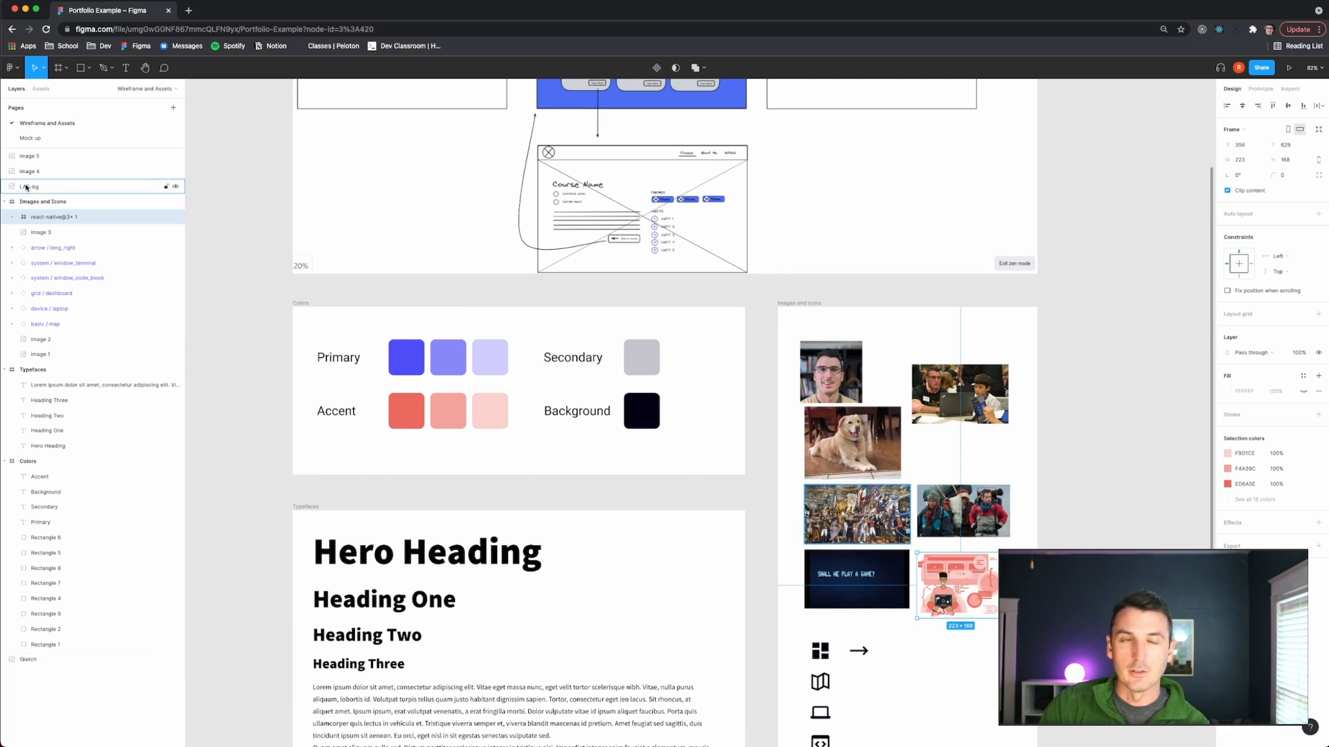
{"action": "left_click", "coordinate": [49, 139]}
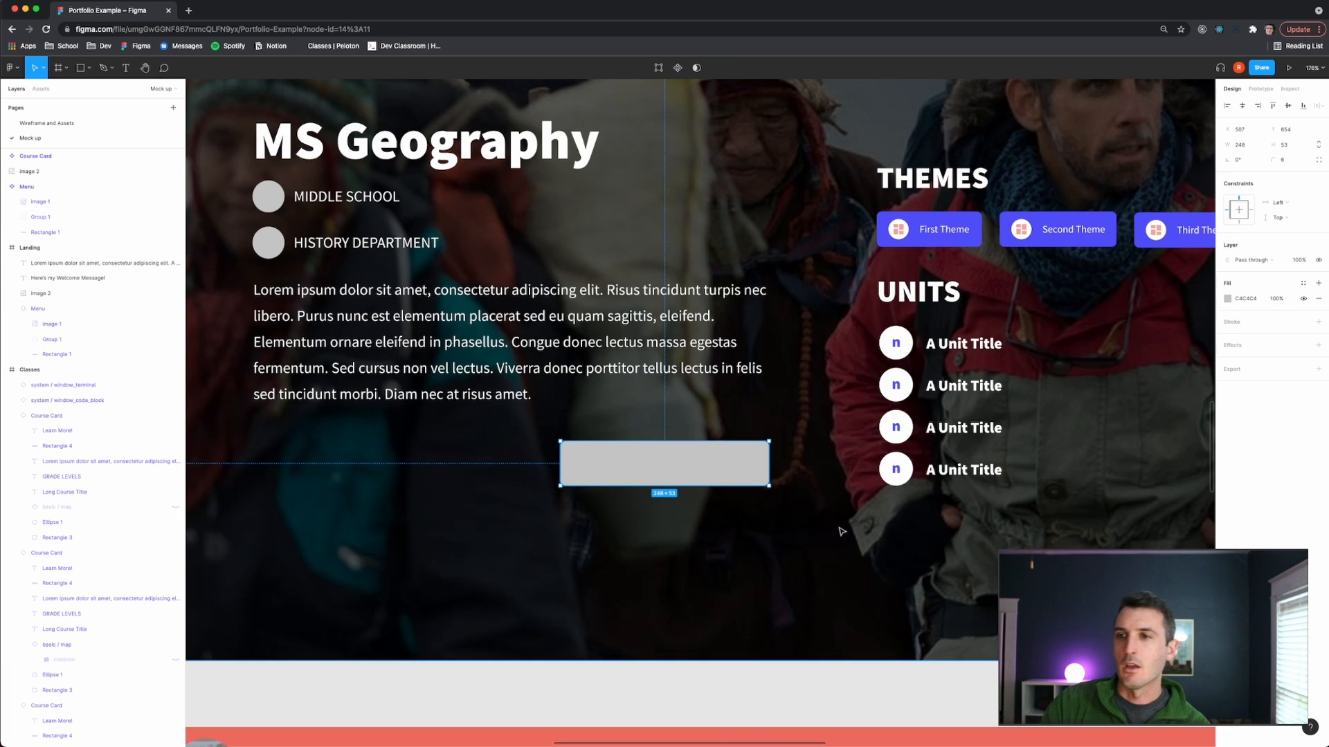
{"action": "left_click", "coordinate": [1231, 303]}
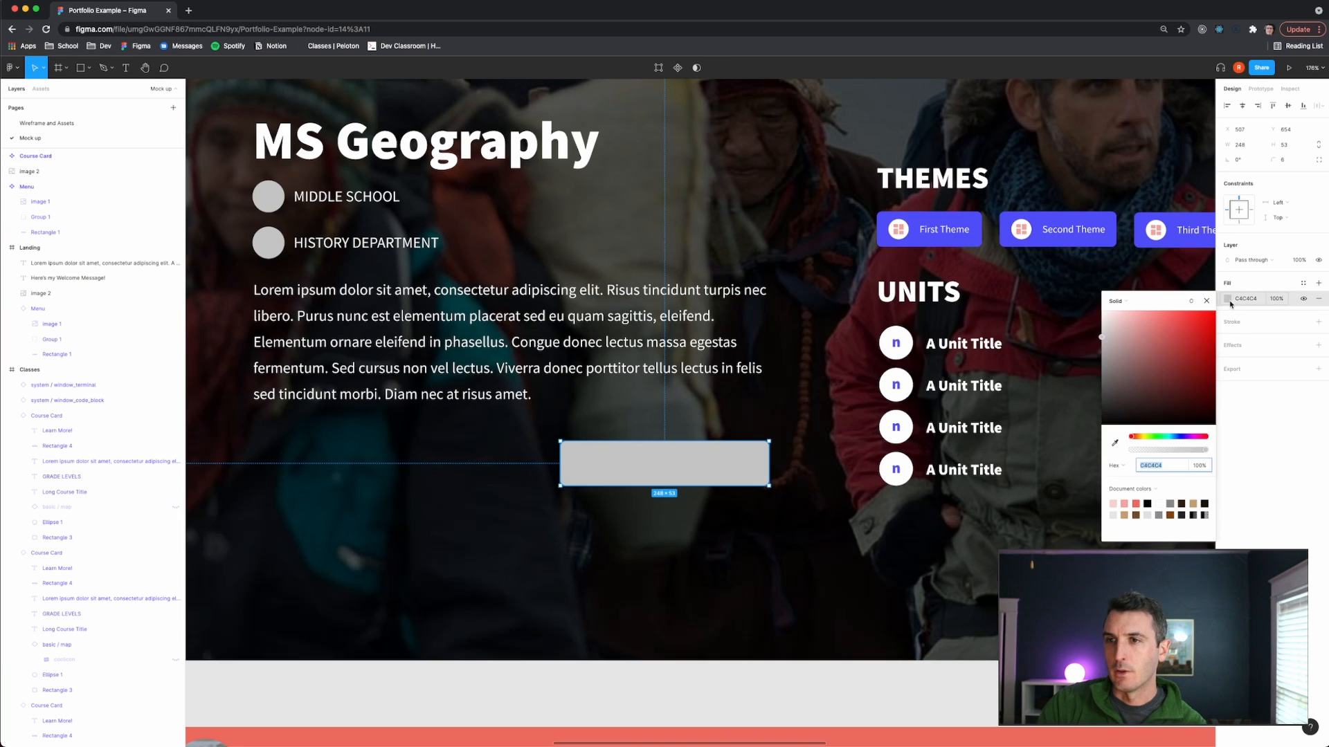
{"action": "left_click", "coordinate": [1160, 502]}
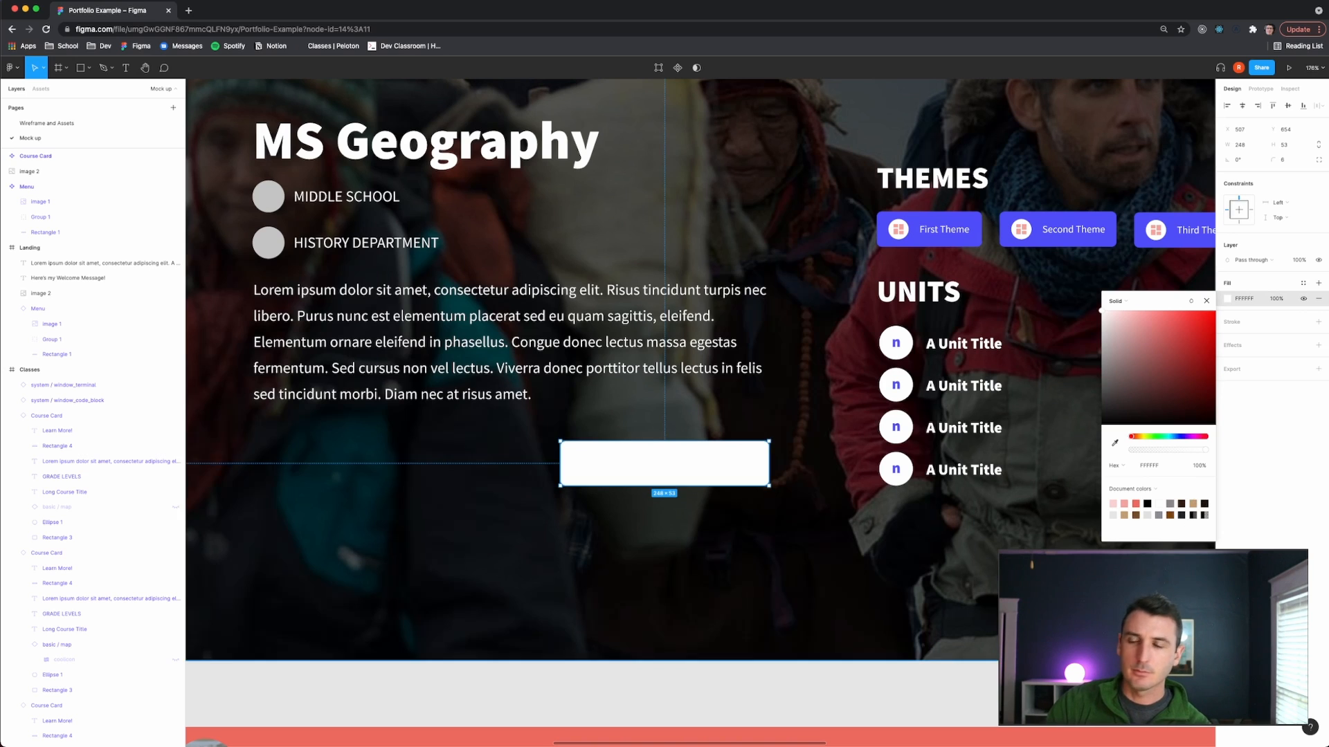
{"action": "left_click", "coordinate": [739, 657]}
Add the text "Back to Classes" on the white button, vertically centred in its right part.
{"action": "key", "text": "t"}
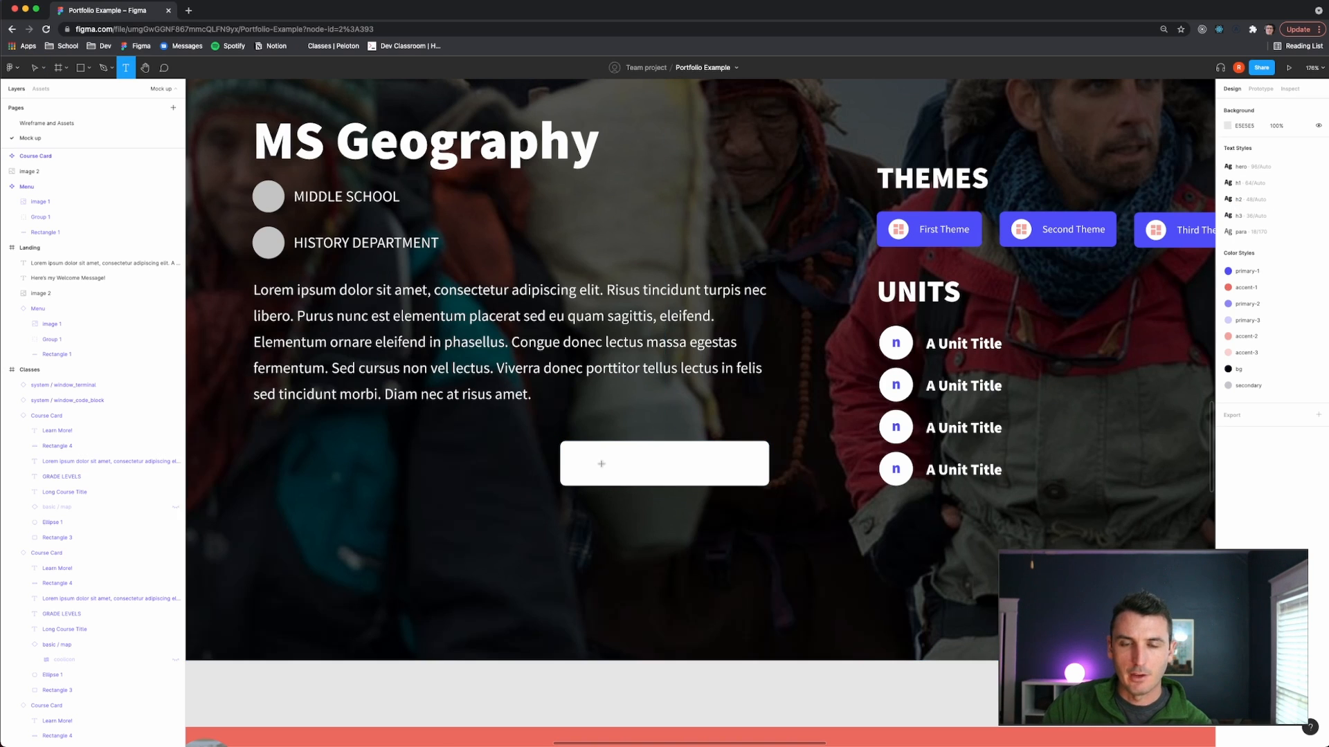
{"action": "left_click", "coordinate": [602, 464]}
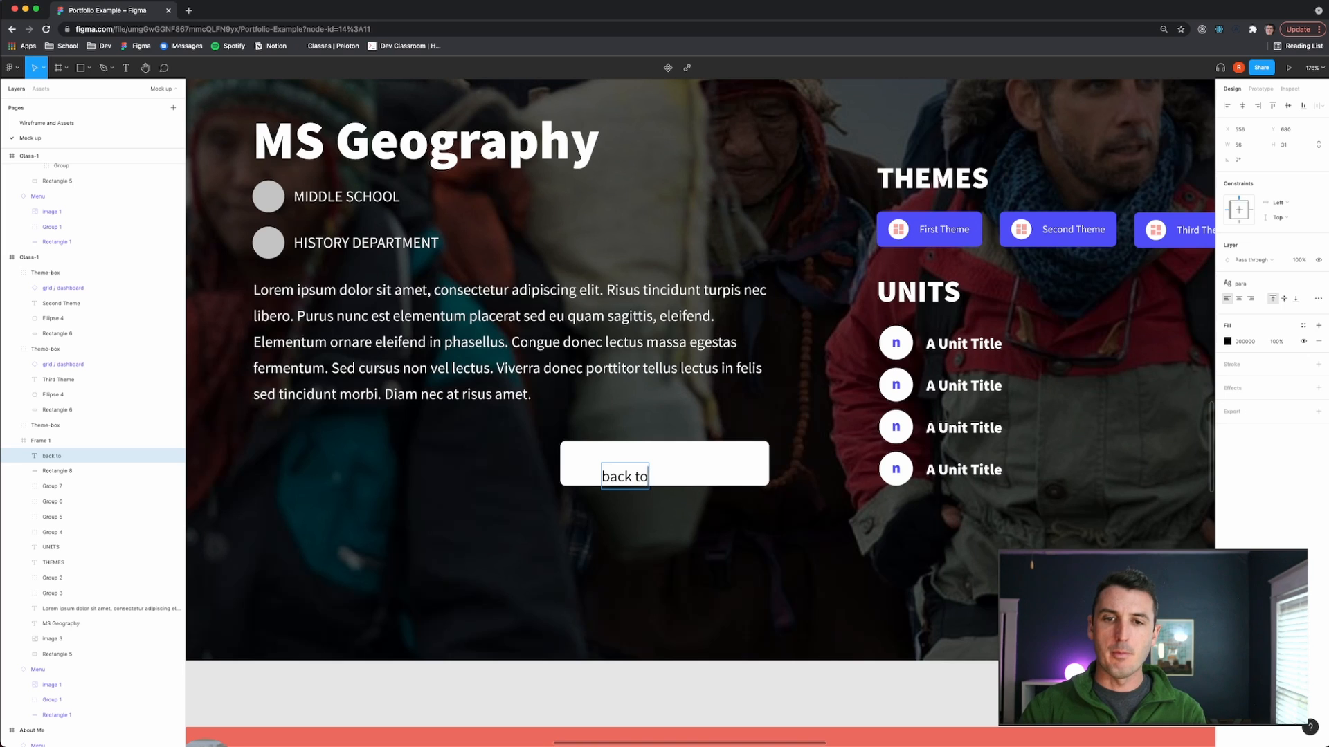
{"action": "type", "text": "bac"}
{"action": "key", "text": "BackSpace"}
{"action": "key", "text": "BackSpace"}
{"action": "key", "text": "BackSpace"}
{"action": "type", "text": "Back"}
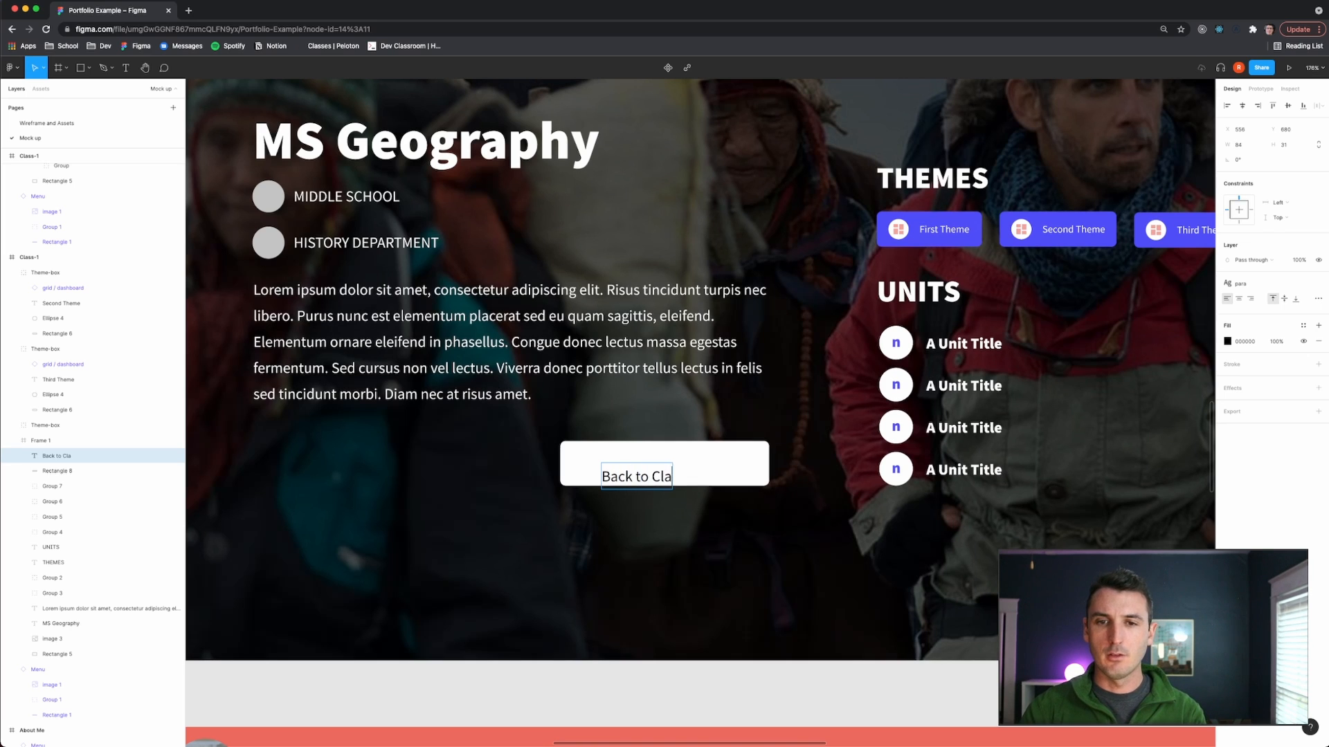
{"action": "left_click_drag", "start_coordinate": [651, 474], "coordinate": [691, 464]}
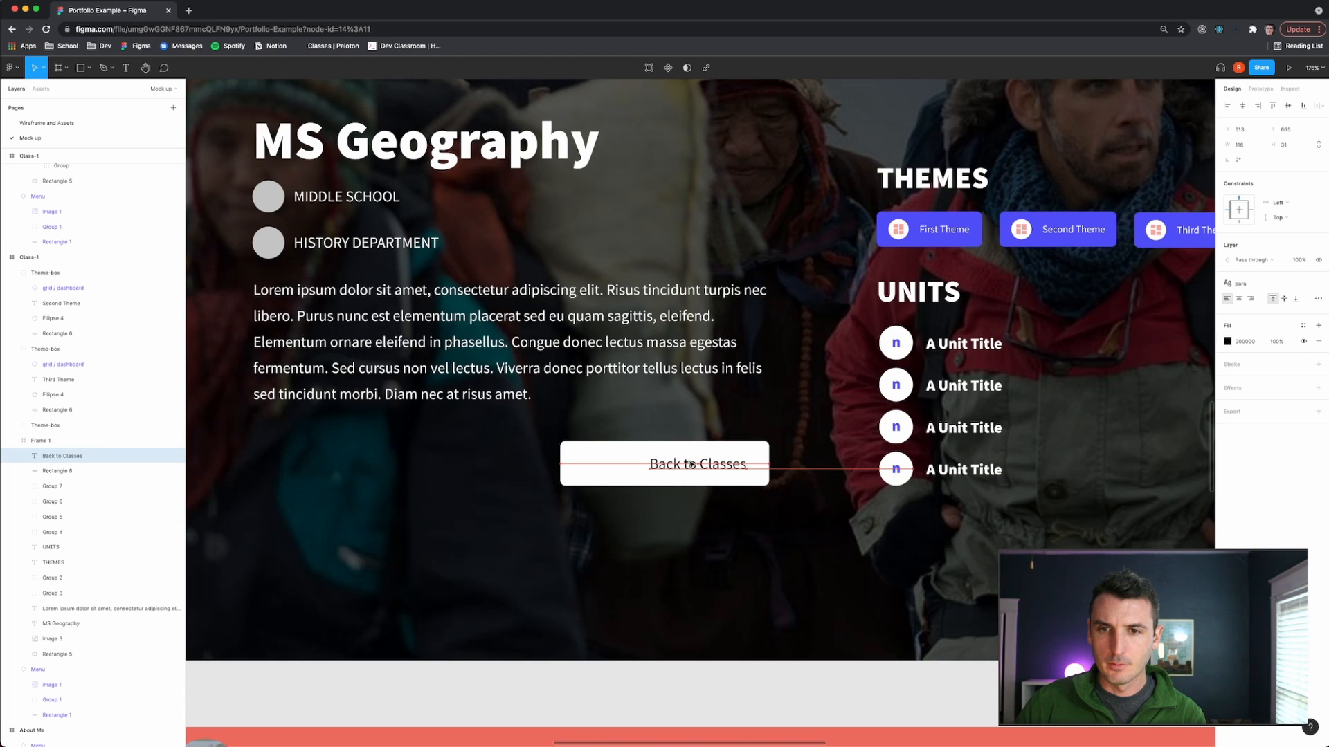
Copy the long_right arrow icon from the Wireframe and Assets page onto the button, rotated -180° and placed left of the text.
{"action": "left_click", "coordinate": [46, 122]}
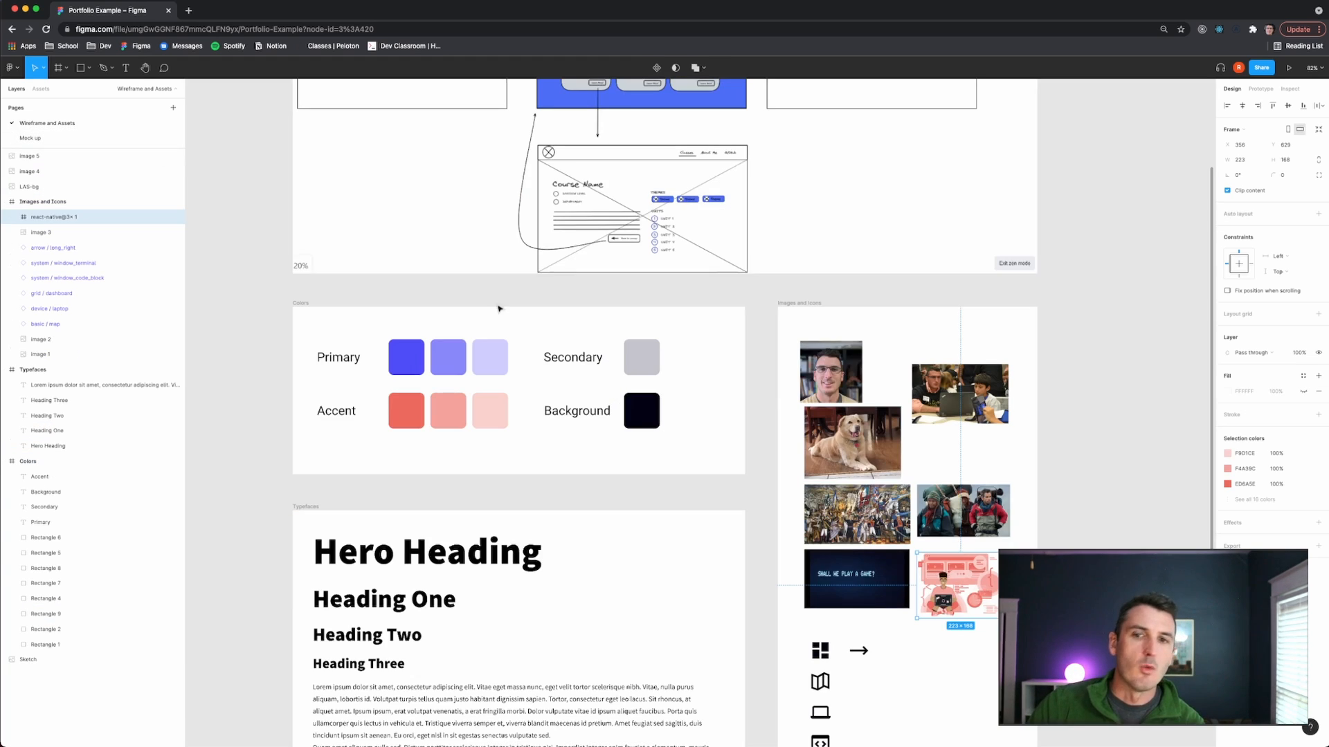
{"action": "scroll", "coordinate": [498, 308], "scroll_direction": "down", "scroll_amount": 4}
{"action": "left_click", "coordinate": [52, 247]}
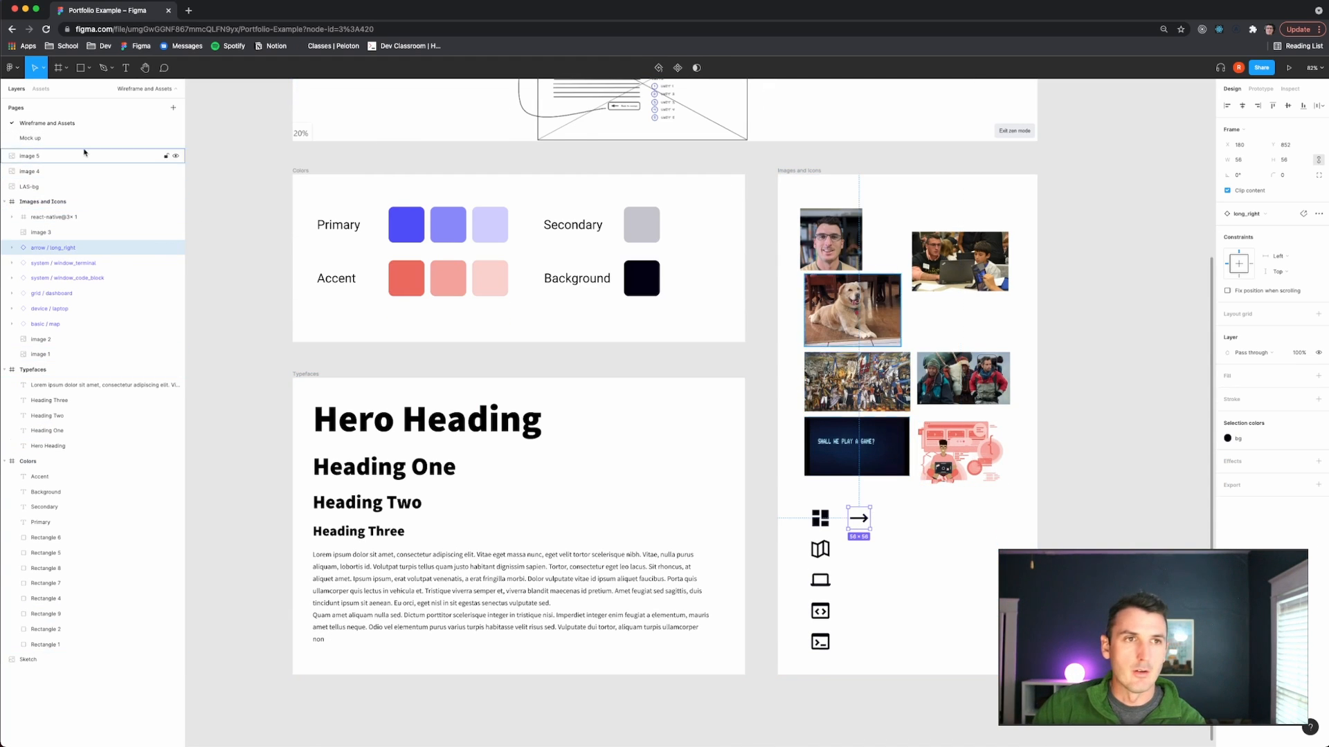
{"action": "left_click", "coordinate": [42, 138]}
{"action": "key", "text": "ctrl+v"}
{"action": "left_click_drag", "start_coordinate": [330, 646], "coordinate": [528, 553]}
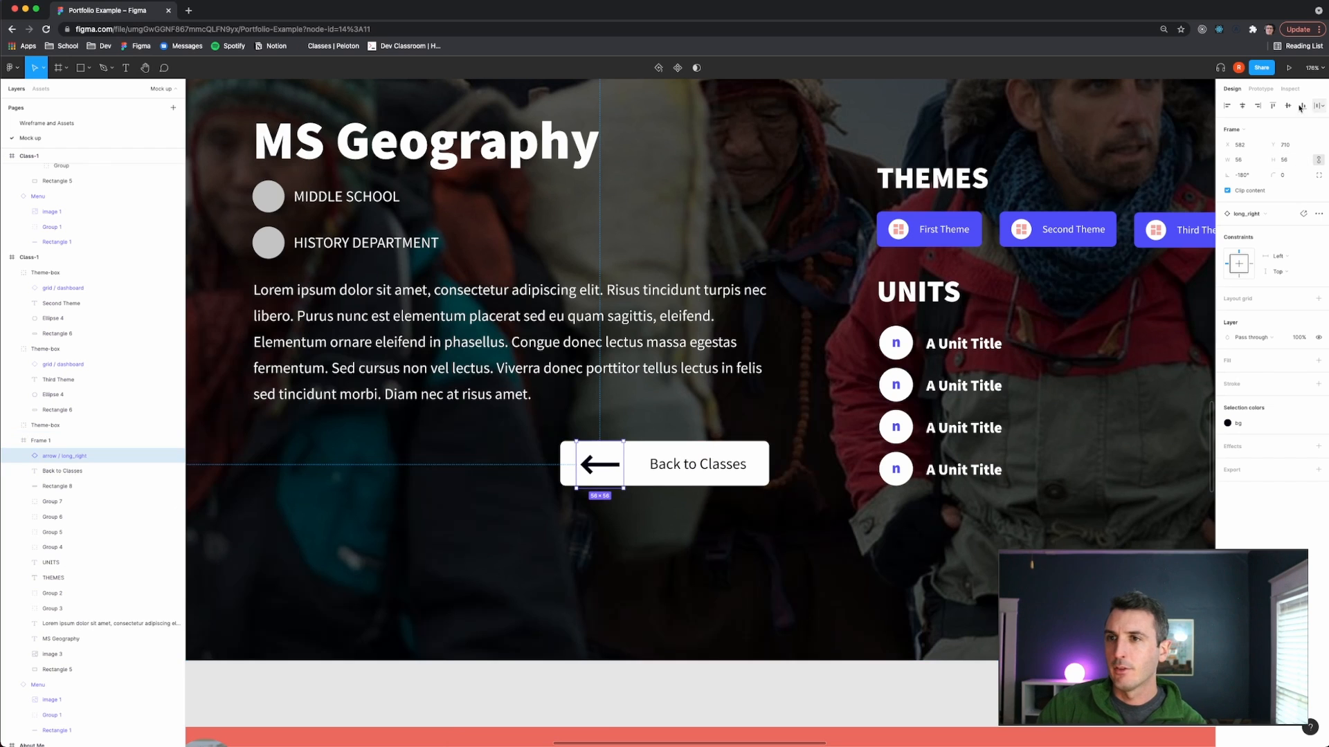
Resize the arrow icon to 48 × 48 and centre it vertically on the button.
{"action": "scroll", "coordinate": [674, 456], "scroll_direction": "up", "scroll_amount": 4}
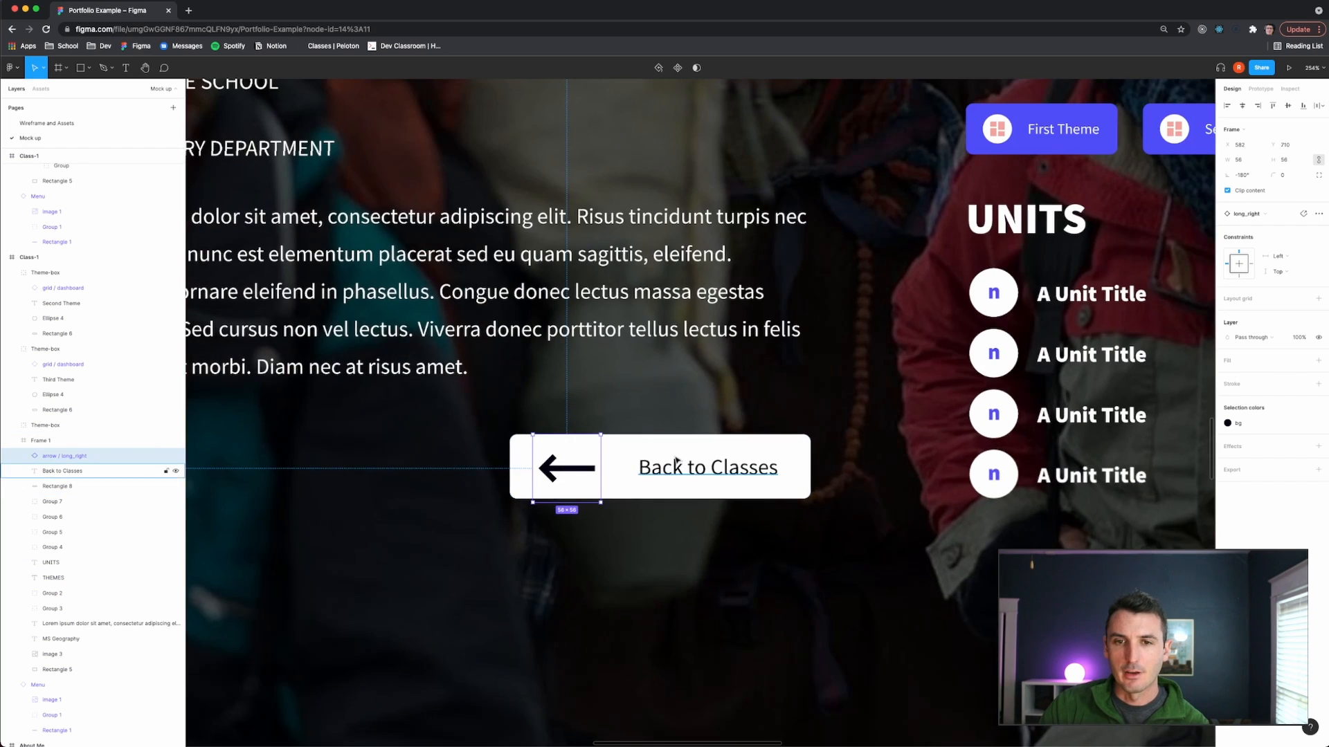
{"action": "left_click_drag", "start_coordinate": [557, 473], "coordinate": [562, 471]}
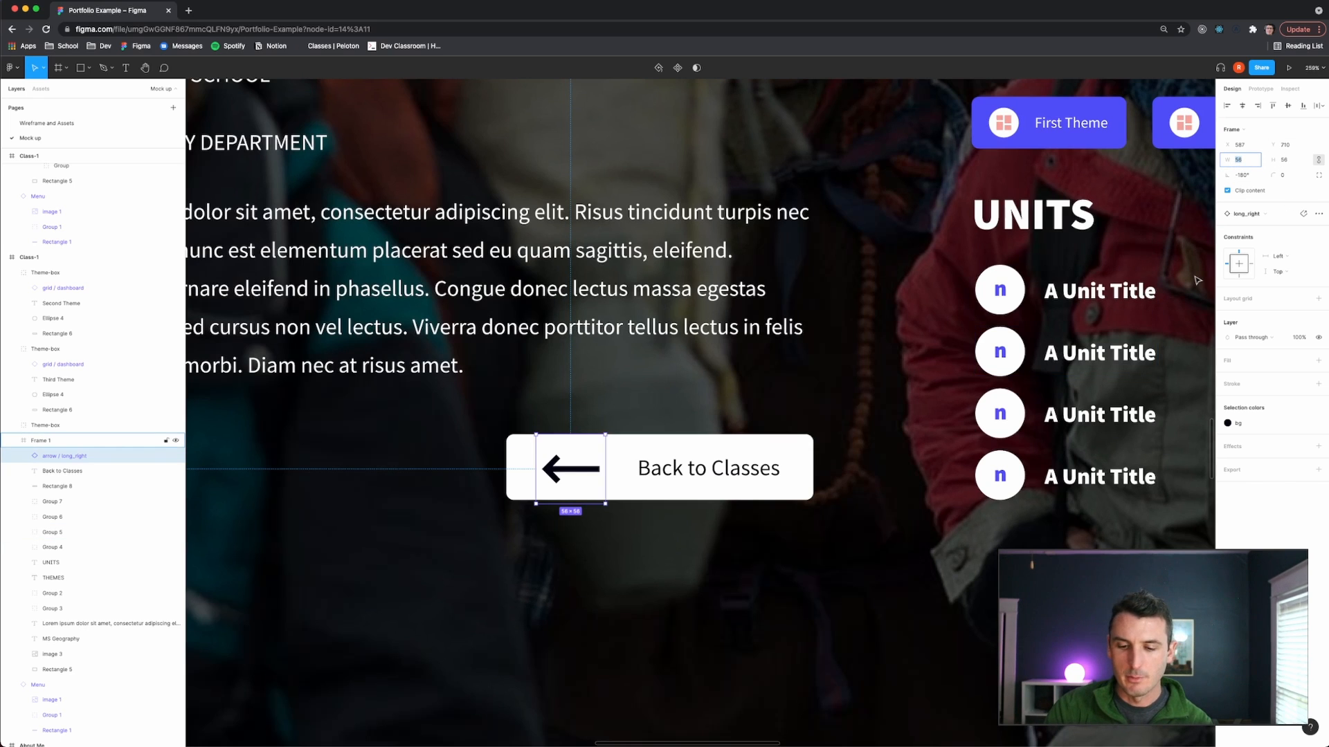
{"action": "key", "text": "Return"}
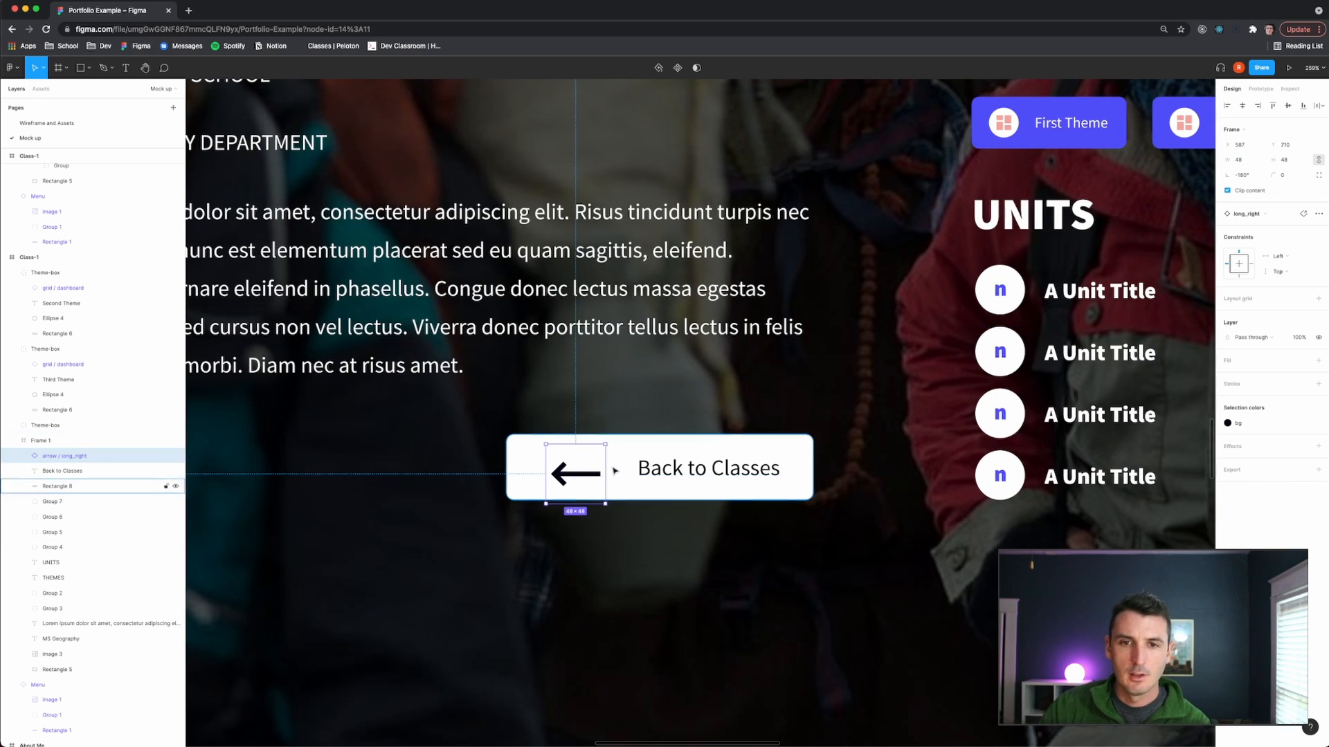
{"action": "mouse_move", "coordinate": [560, 474]}
{"action": "left_mouse_down"}
{"action": "mouse_move", "coordinate": [604, 465]}
{"action": "mouse_move", "coordinate": [560, 470]}
{"action": "left_mouse_up"}
{"action": "key", "text": "Escape"}
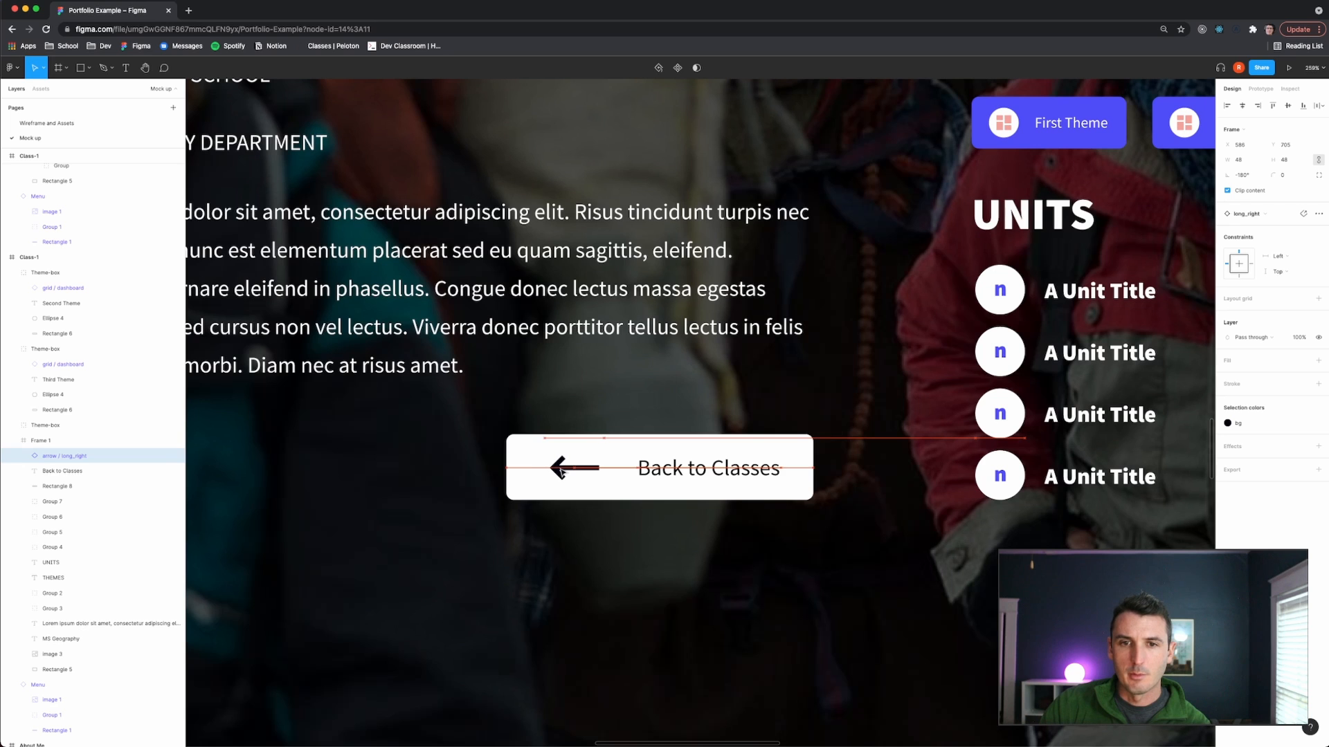
Move the "Back to Classes" text slightly closer to the arrow and deselect it.
{"action": "left_click", "coordinate": [665, 470]}
{"action": "left_click_drag", "start_coordinate": [694, 467], "coordinate": [688, 468]}
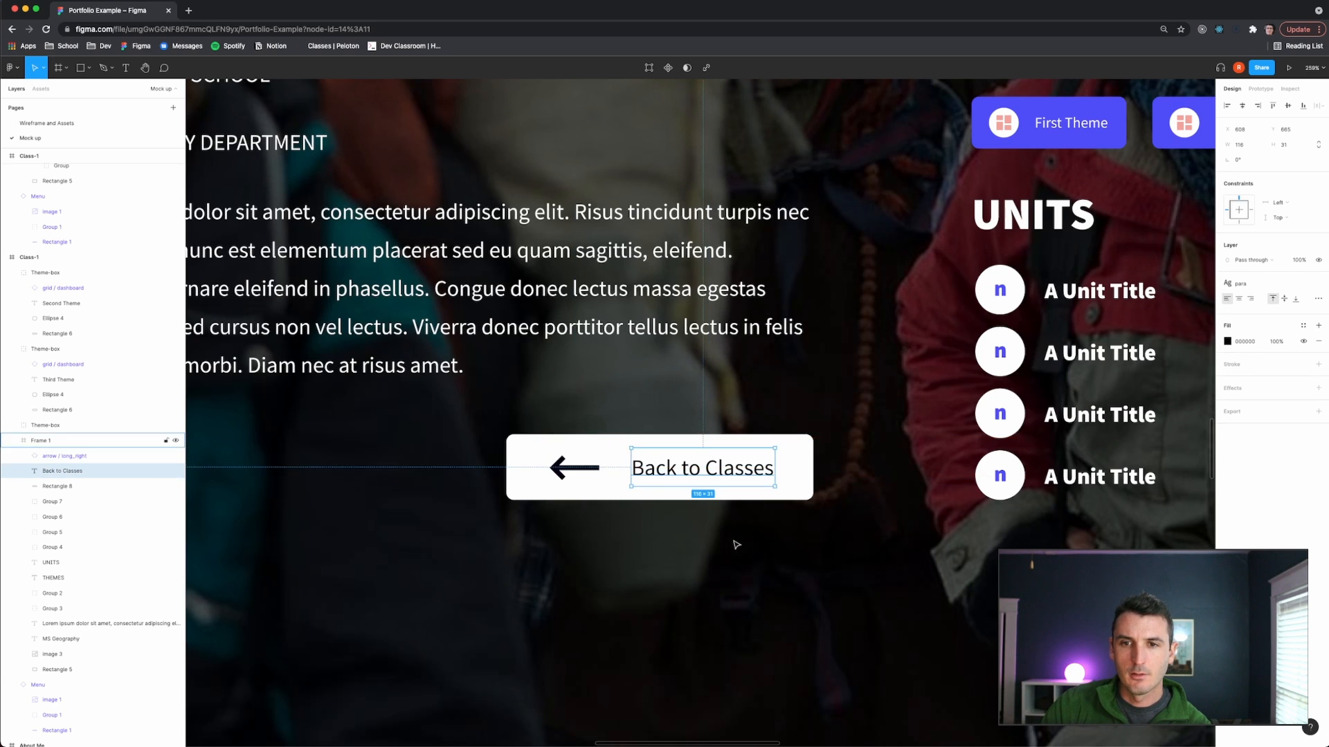
{"action": "key", "text": "Escape"}
Select the button's text and arrow, detach the bg colour style, and apply primary-1 to the "Back to Classes" text.
{"action": "scroll", "coordinate": [736, 549], "scroll_direction": "down", "scroll_amount": 3}
{"action": "scroll", "coordinate": [735, 549], "scroll_direction": "down", "scroll_amount": 5}
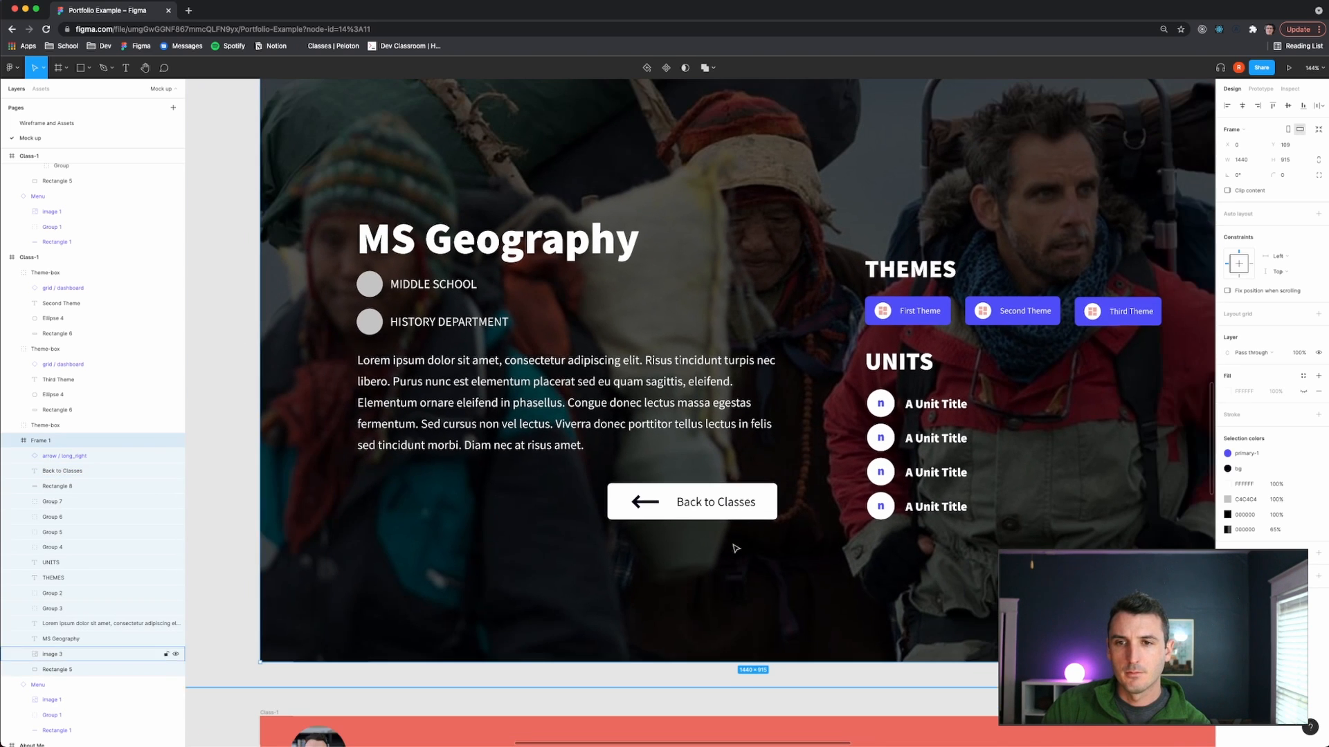
{"action": "scroll", "coordinate": [666, 559], "scroll_direction": "right", "scroll_amount": 2}
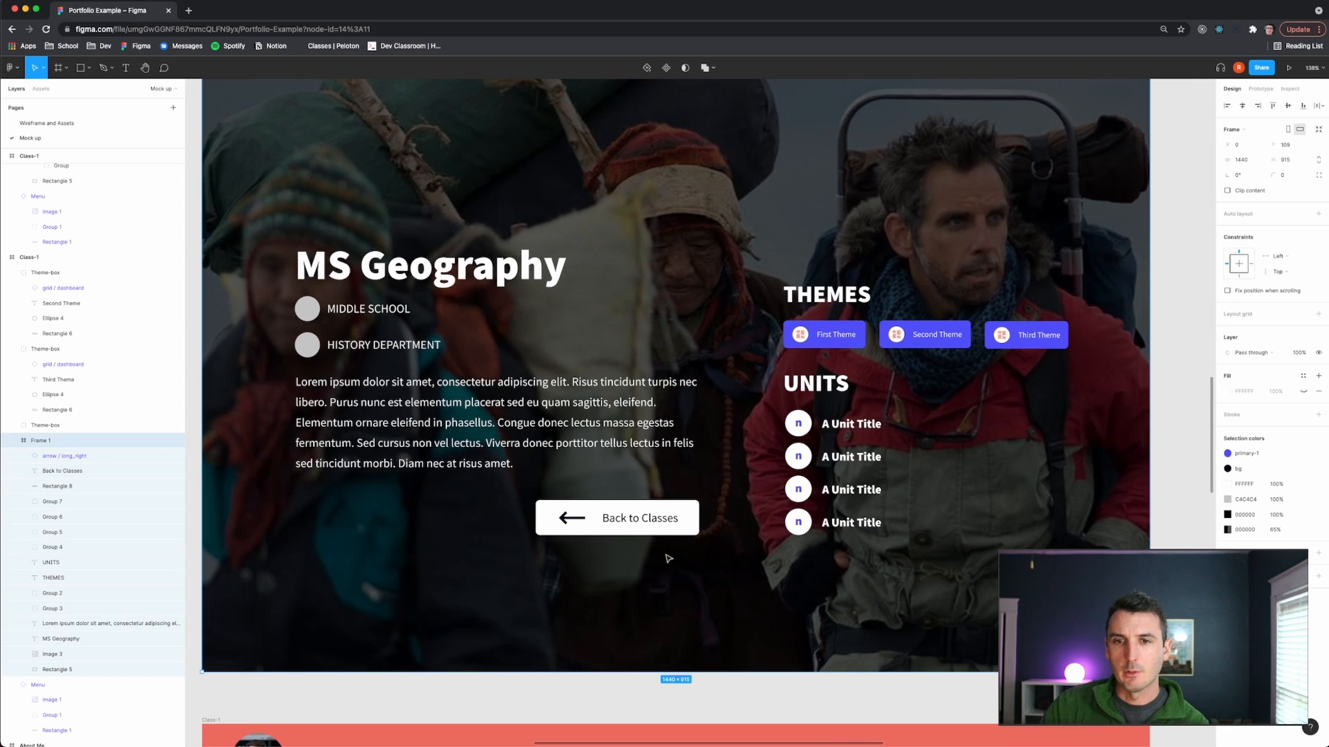
{"action": "scroll", "coordinate": [668, 558], "scroll_direction": "down", "scroll_amount": 3}
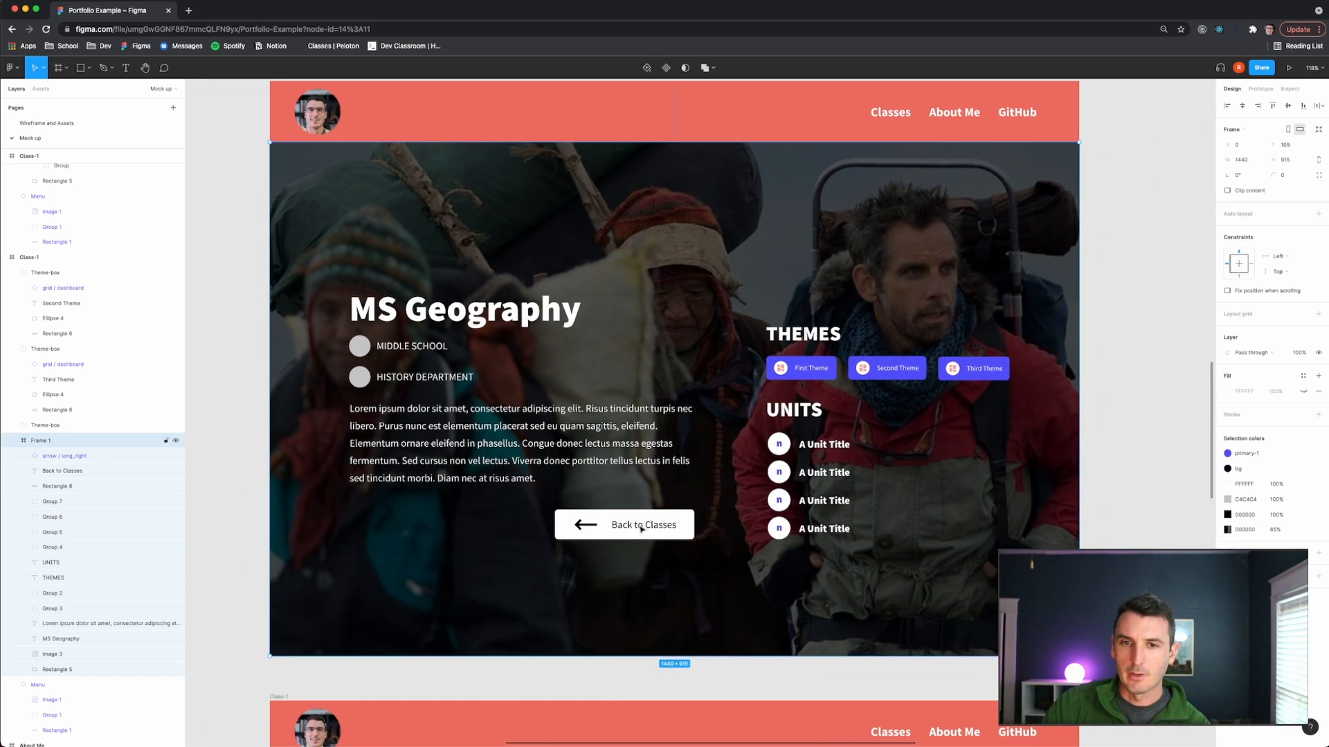
{"action": "left_click", "coordinate": [641, 528]}
{"action": "left_click", "coordinate": [585, 524], "text": "shift"}
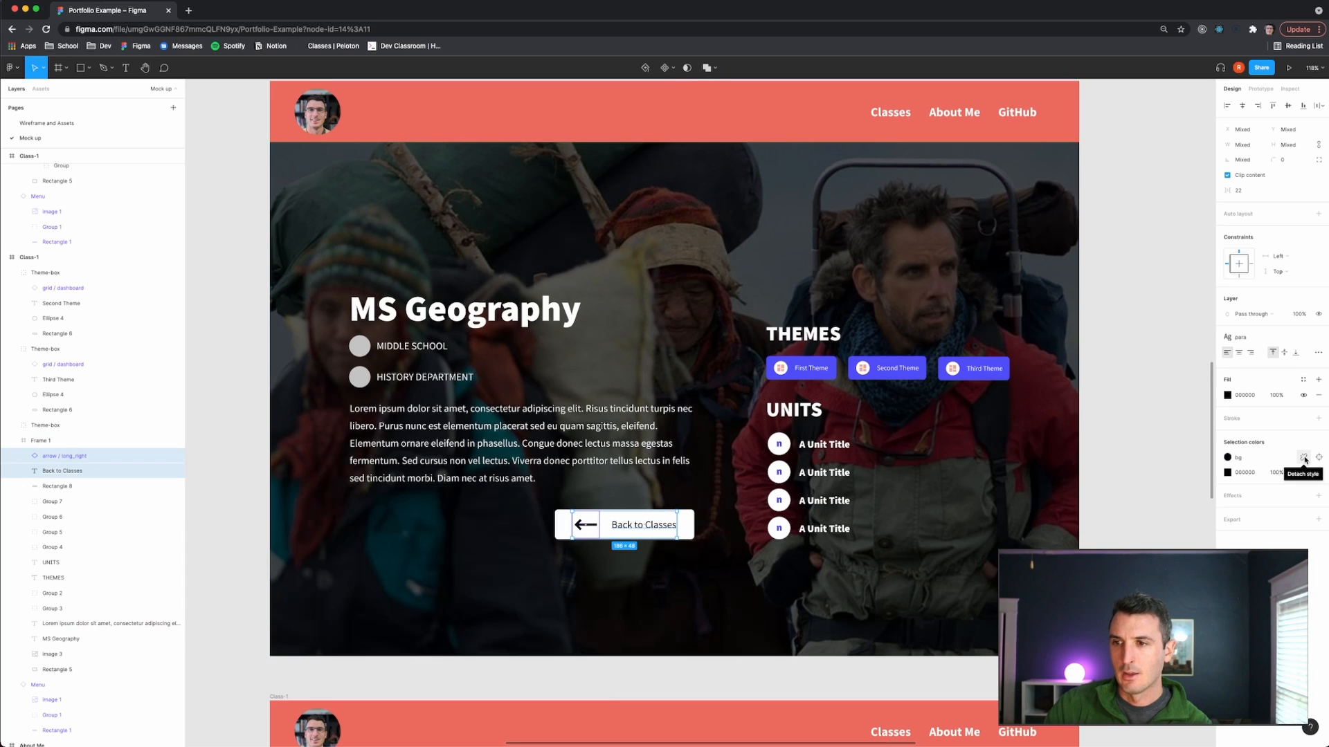
{"action": "left_click", "coordinate": [1304, 457]}
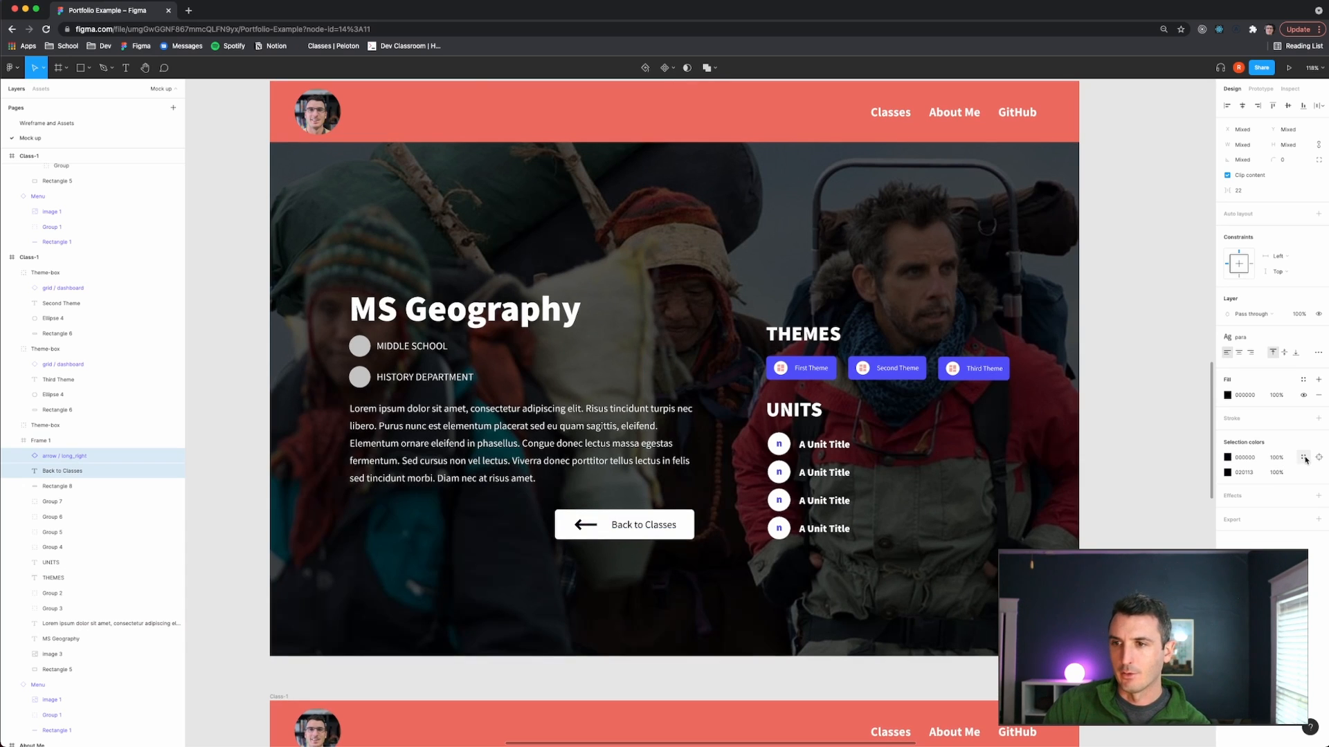
{"action": "left_click", "coordinate": [1304, 458]}
{"action": "left_click", "coordinate": [1183, 501]}
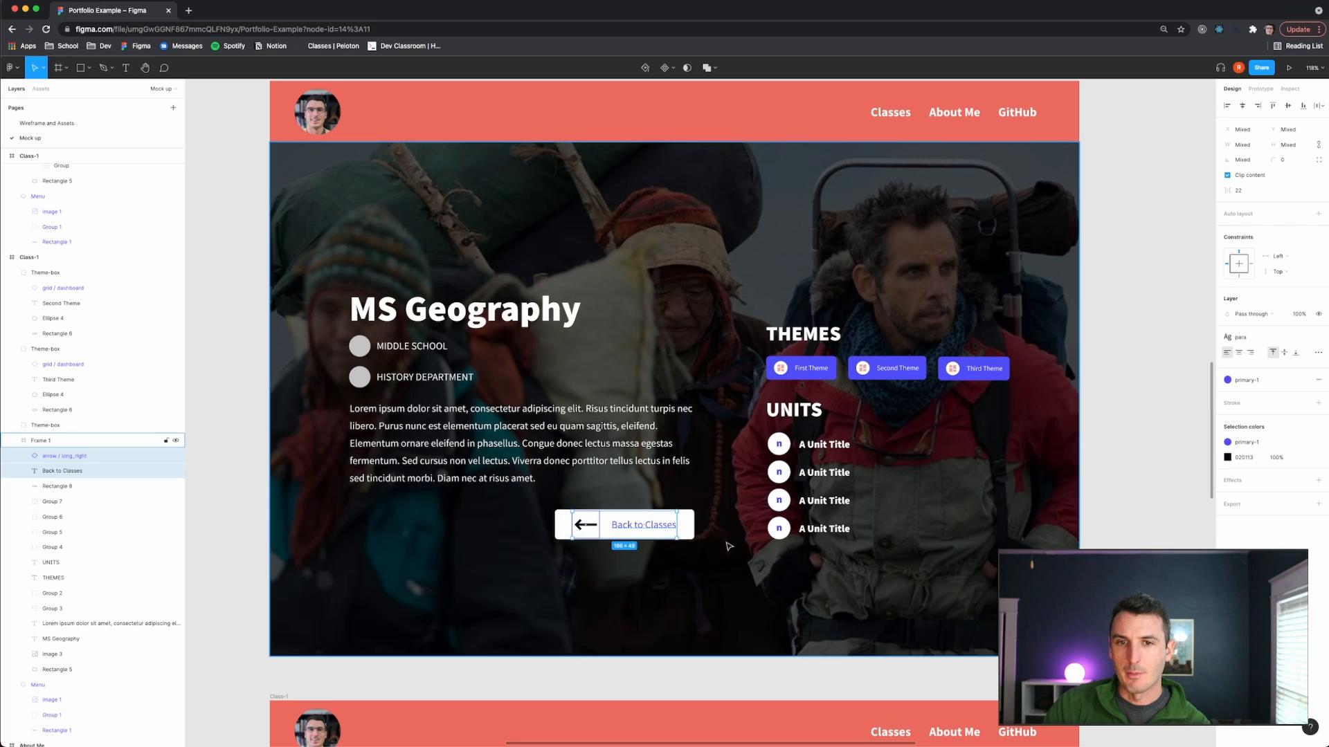
Apply the primary-1 colour style to the arrow icon and deselect it.
{"action": "left_click", "coordinate": [580, 527]}
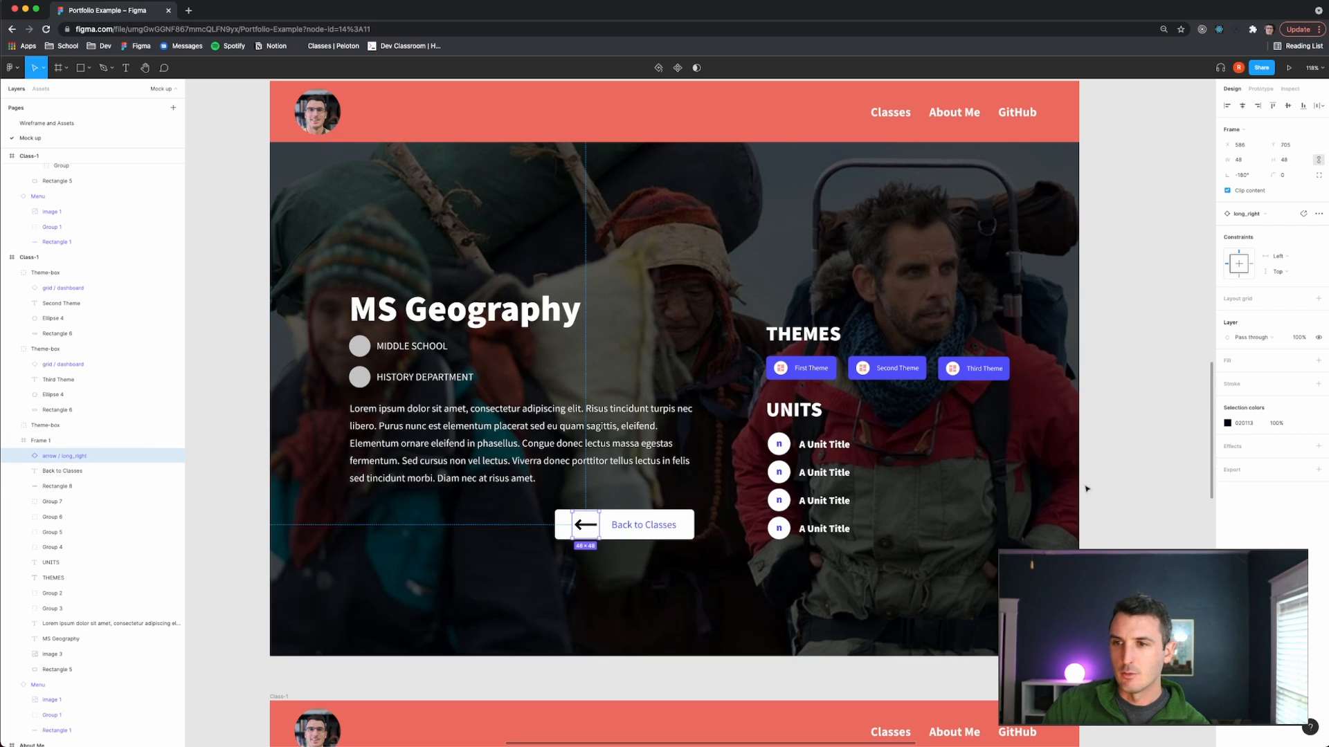
{"action": "left_click", "coordinate": [1302, 422]}
{"action": "left_click", "coordinate": [1146, 476]}
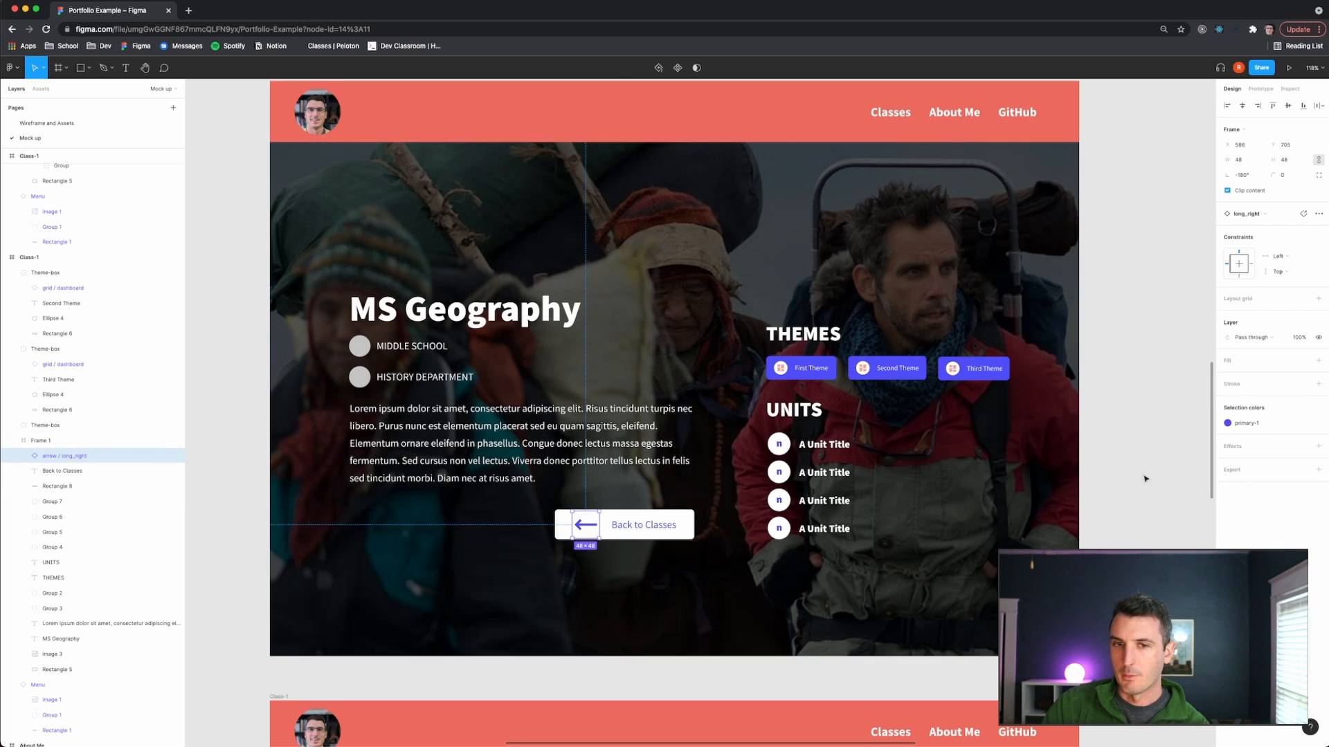
{"action": "left_click", "coordinate": [1146, 479]}
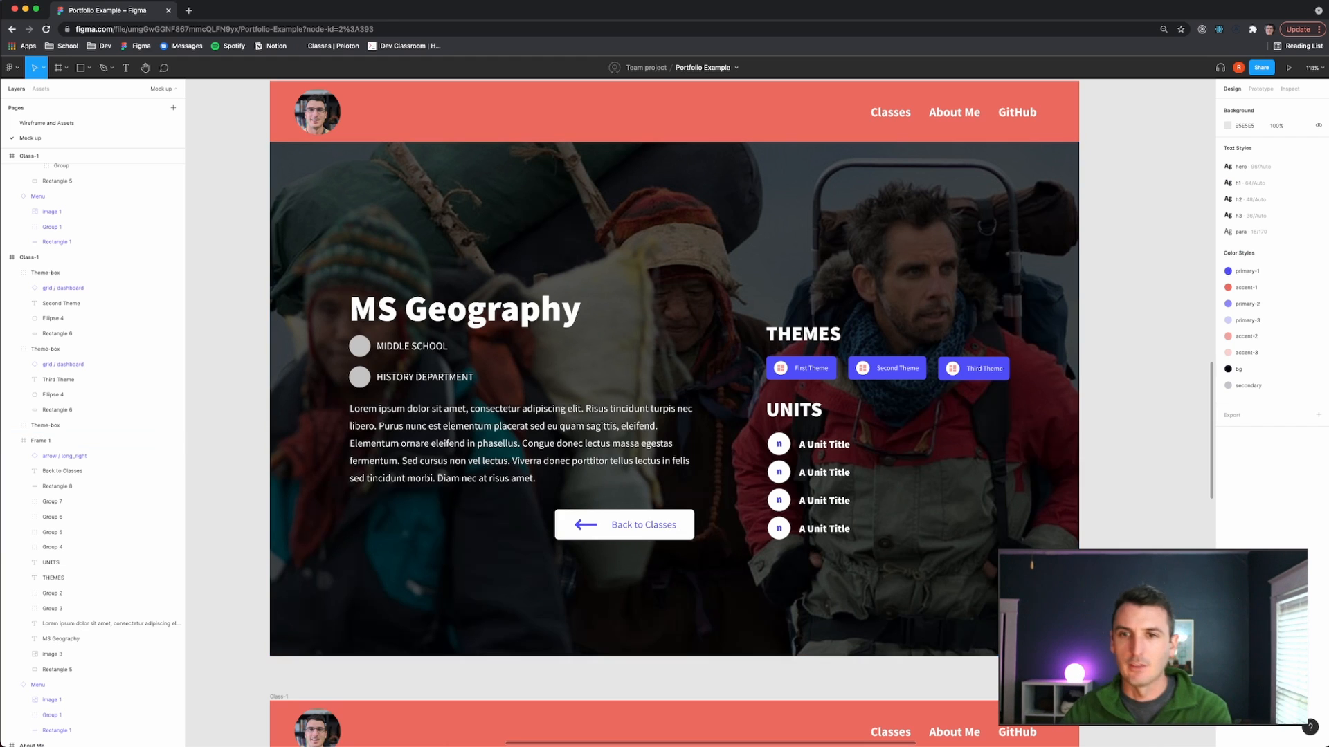
Copy the MS Geography button's rectangle, arrow and text together and paste a copy in the same place.
{"action": "scroll", "coordinate": [761, 456], "scroll_direction": "down", "scroll_amount": 5}
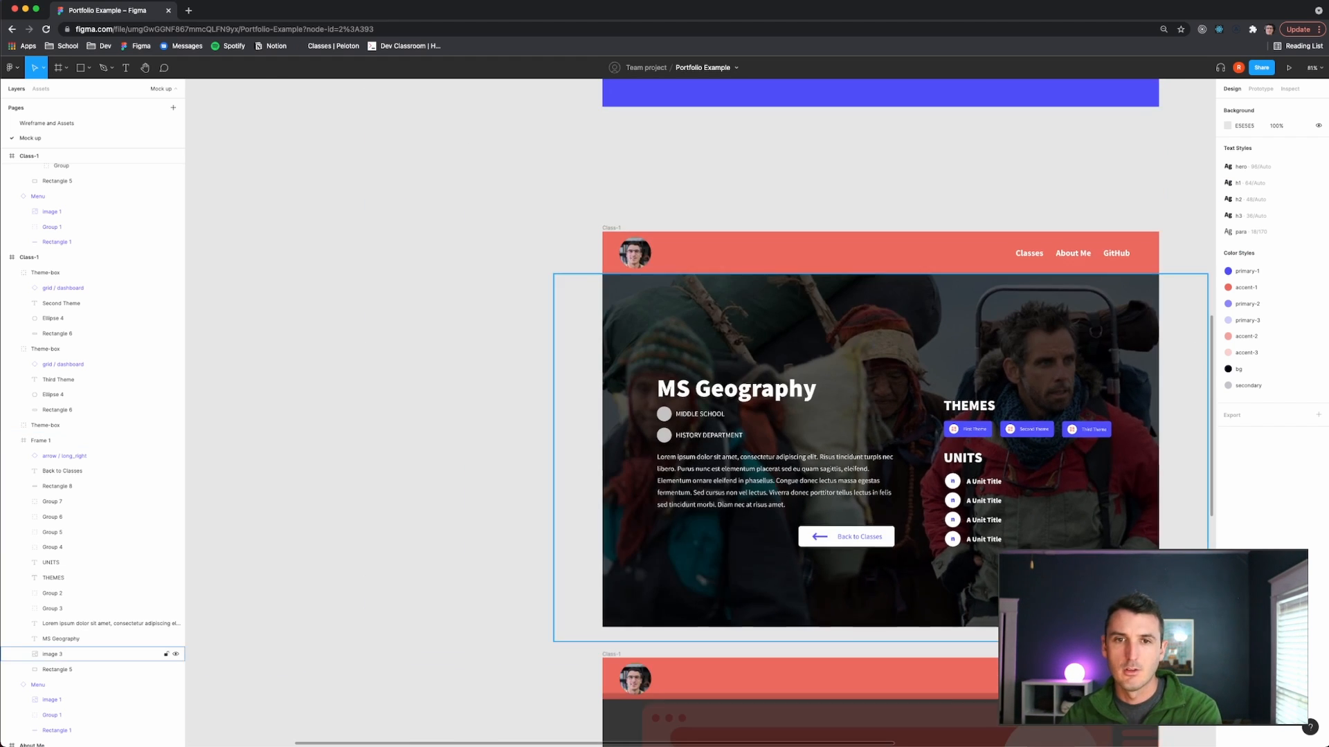
{"action": "scroll", "coordinate": [761, 450], "scroll_direction": "right", "scroll_amount": 3}
{"action": "left_click", "coordinate": [720, 537]}
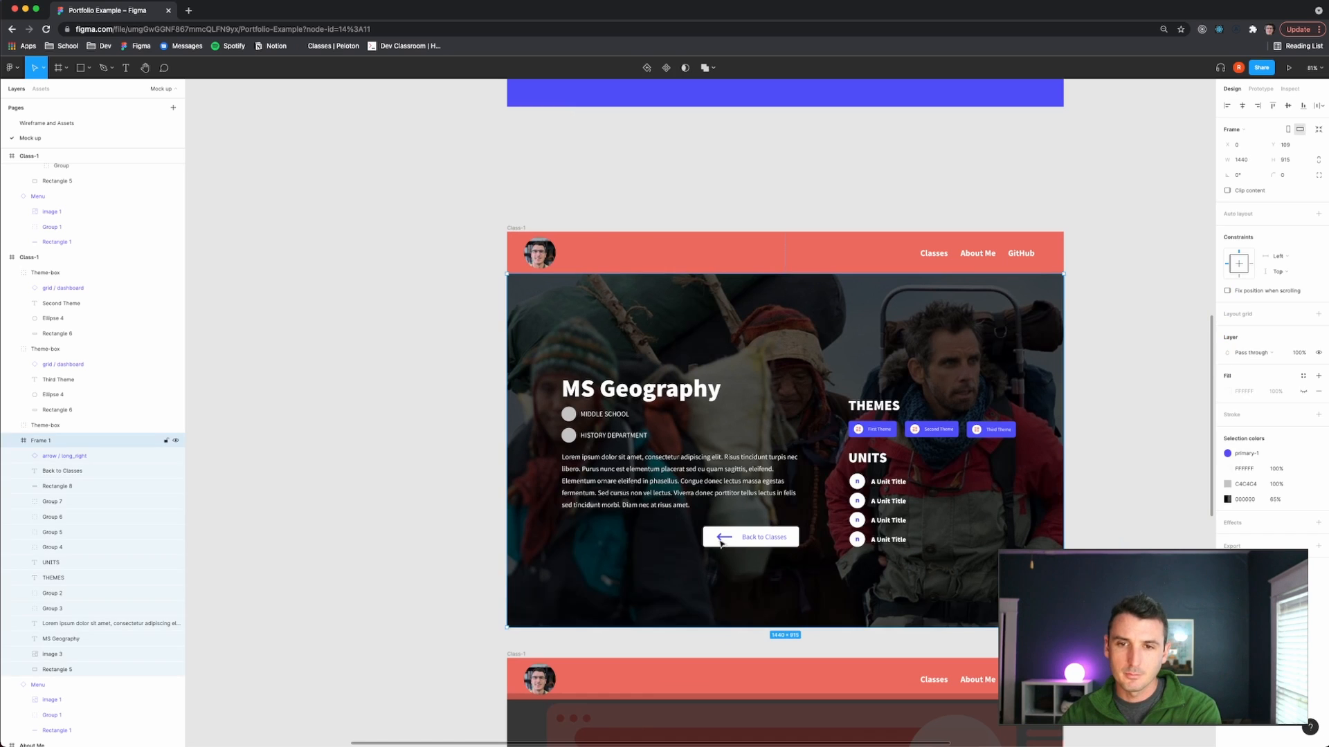
{"action": "left_click", "coordinate": [720, 538]}
{"action": "left_click", "coordinate": [748, 541], "text": "shift"}
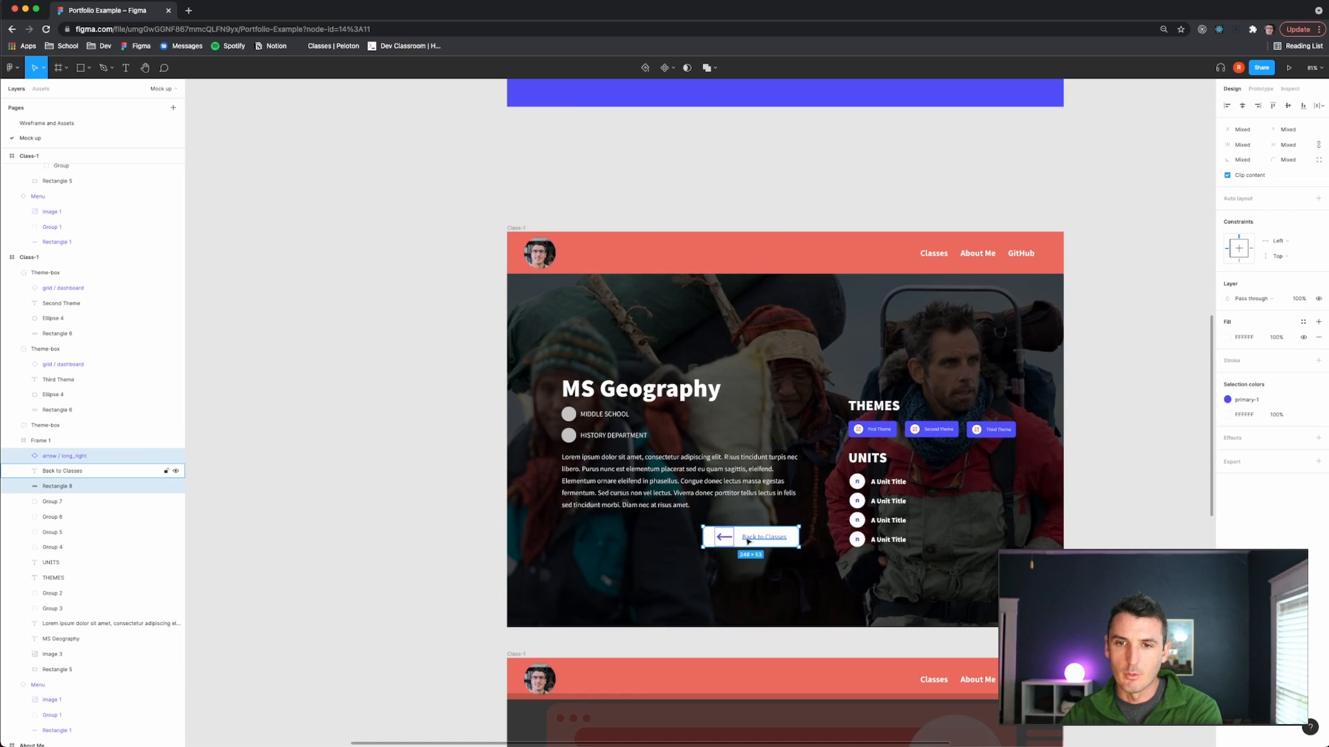
{"action": "left_click", "coordinate": [749, 539], "text": "shift"}
{"action": "key", "text": "super+c"}
{"action": "key", "text": "super+v"}
Paste another copy of the button and move it below the Web Design description, near the paragraph's right end.
{"action": "scroll", "coordinate": [749, 542], "scroll_direction": "down", "scroll_amount": 6}
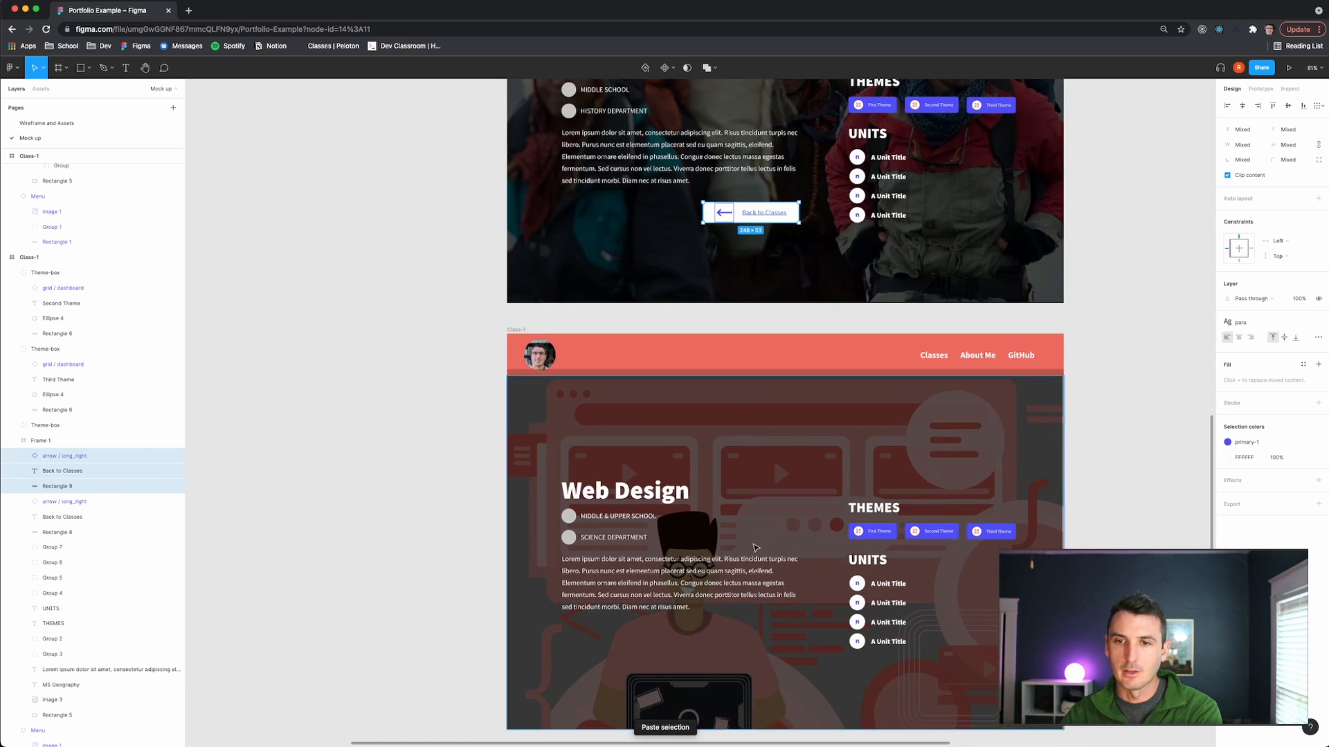
{"action": "left_click", "coordinate": [425, 549]}
{"action": "key", "text": "super+v"}
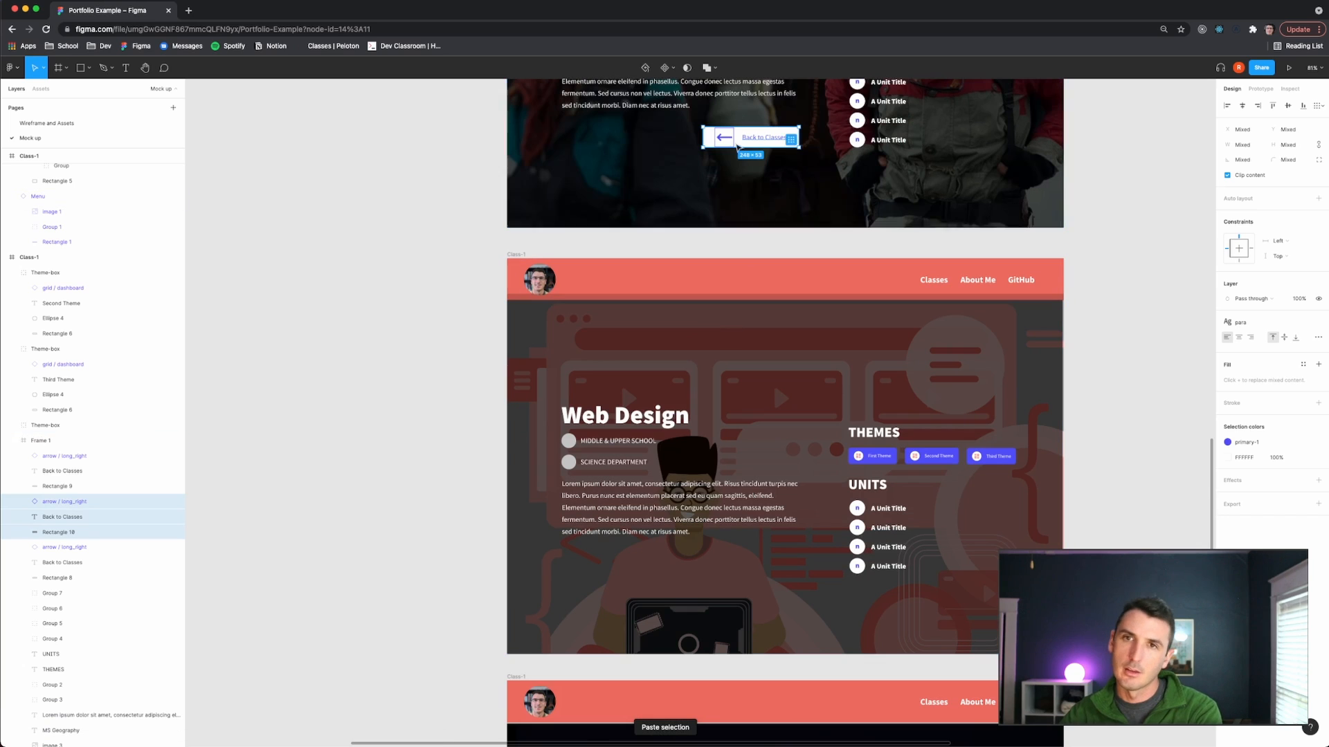
{"action": "left_click_drag", "start_coordinate": [750, 137], "coordinate": [745, 568]}
Measure the spacing around the MS Geography button and compare its placement with the Web Design button.
{"action": "scroll", "coordinate": [833, 357], "scroll_direction": "up", "scroll_amount": 4}
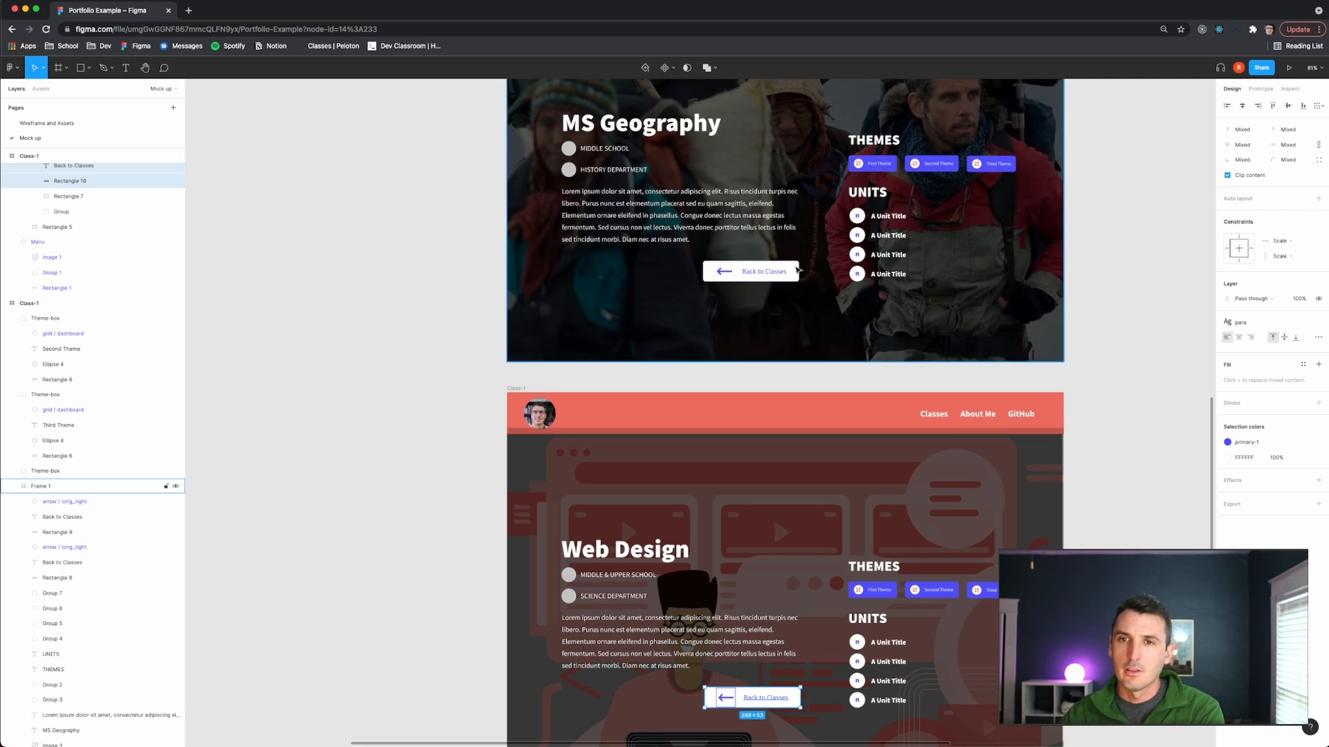
{"action": "left_click", "coordinate": [796, 270]}
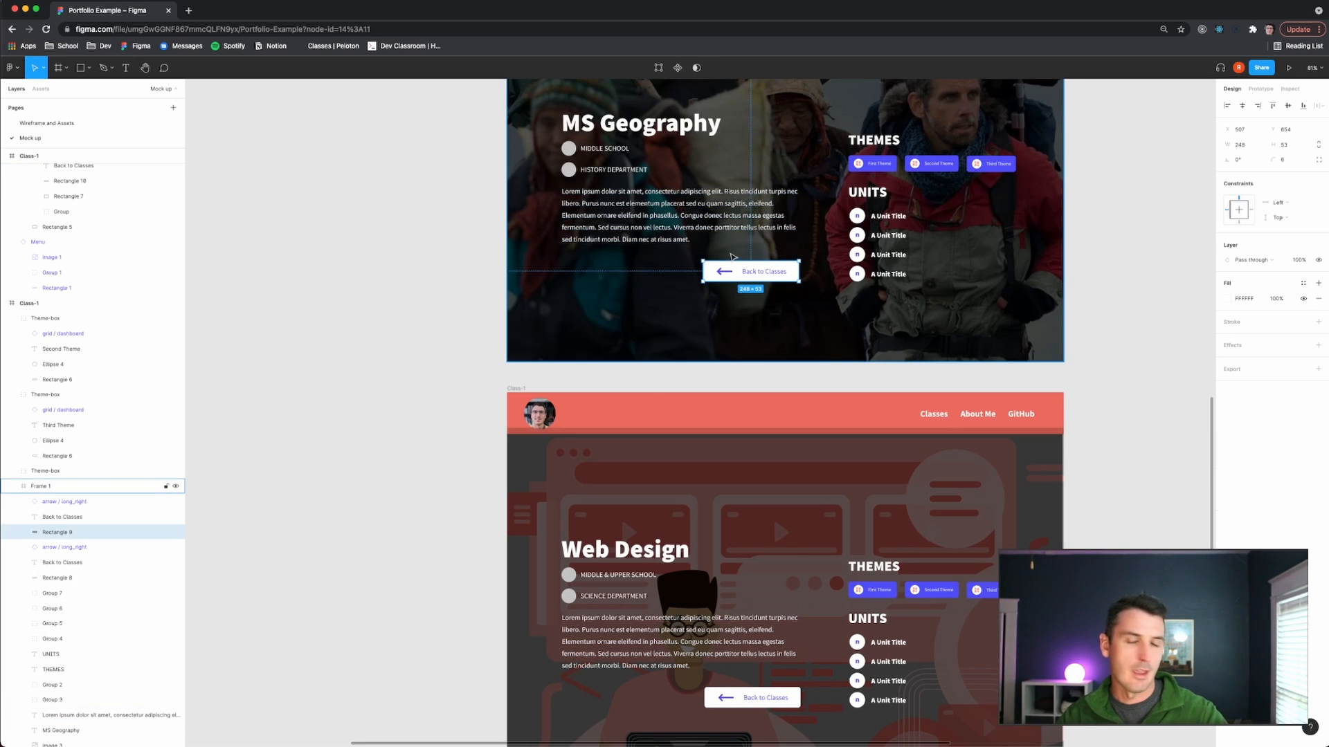
{"action": "key", "text": "alt"}
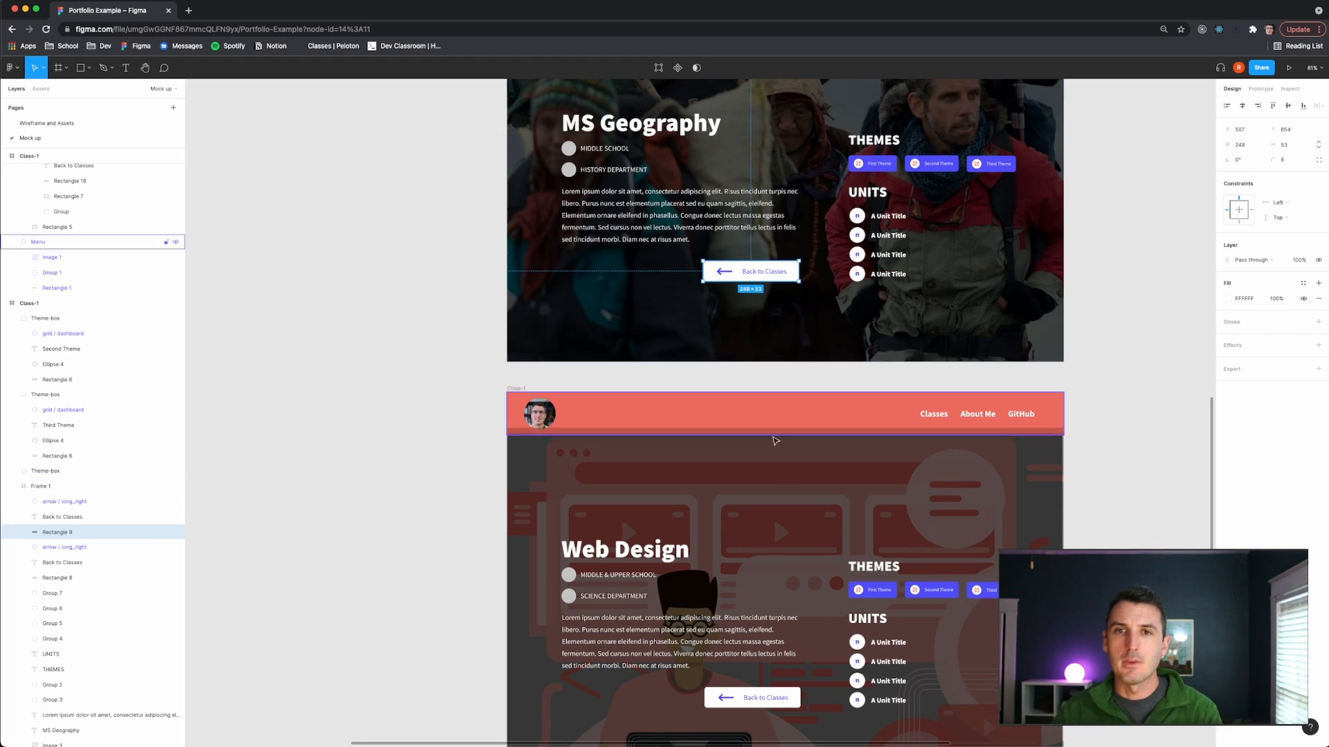
{"action": "scroll", "coordinate": [775, 441], "scroll_direction": "down", "scroll_amount": 5}
{"action": "scroll", "coordinate": [786, 544], "scroll_direction": "up", "scroll_amount": 1}
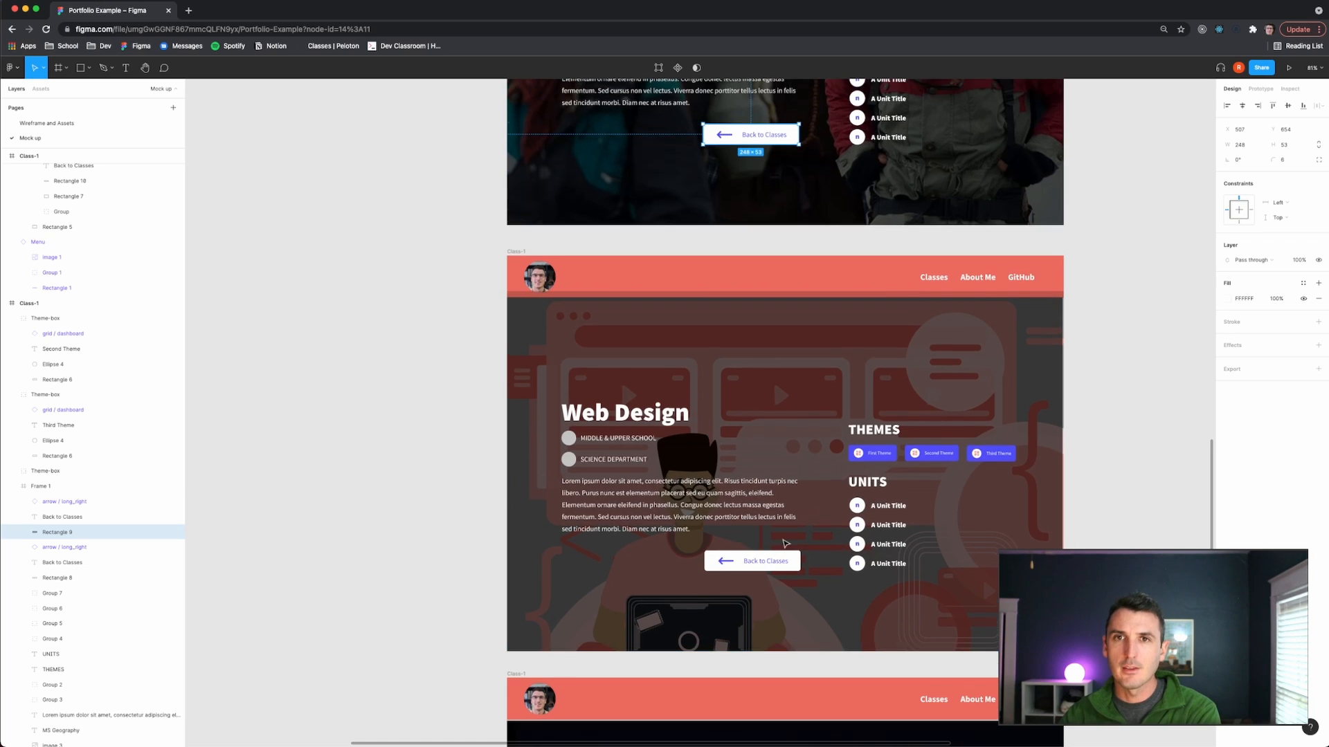
Copy the Web Design button's rectangle, arrow and text together and paste a copy in the same place.
{"action": "scroll", "coordinate": [785, 544], "scroll_direction": "down", "scroll_amount": 4}
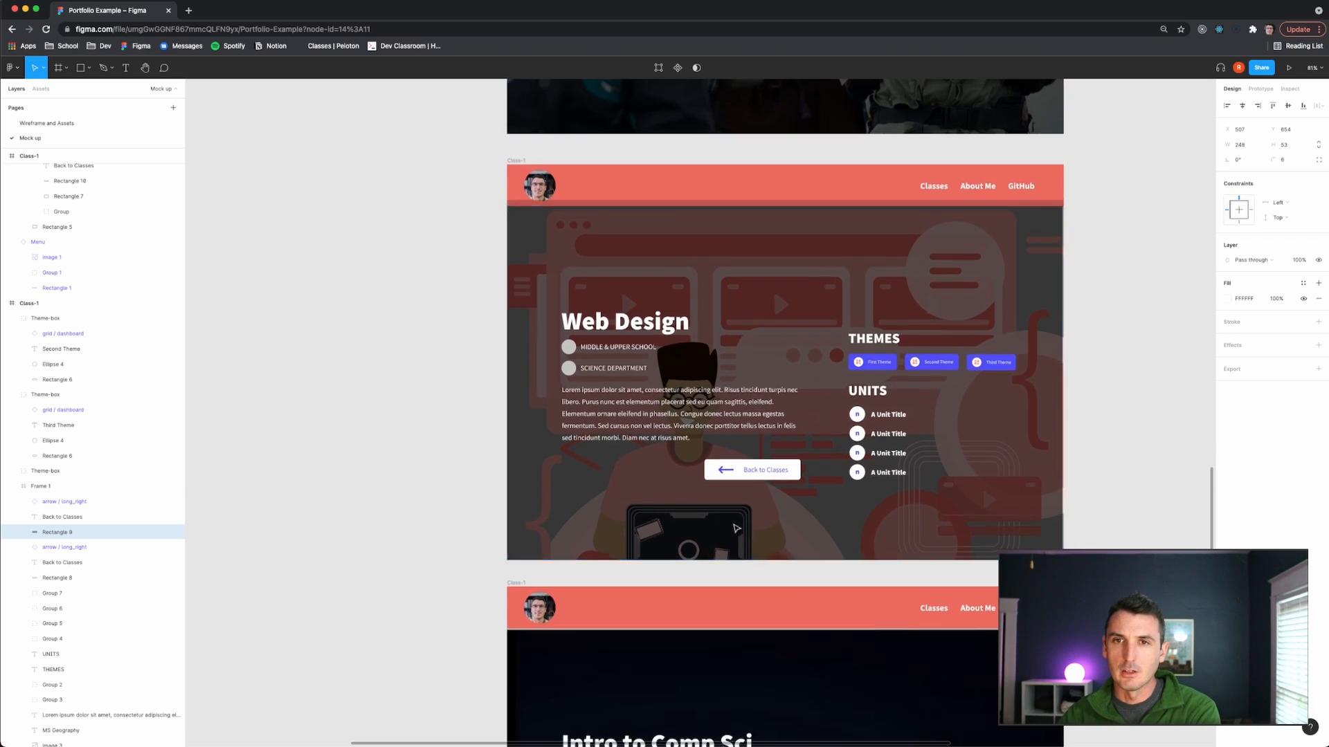
{"action": "scroll", "coordinate": [735, 529], "scroll_direction": "up", "scroll_amount": 7}
{"action": "left_click", "coordinate": [404, 325]}
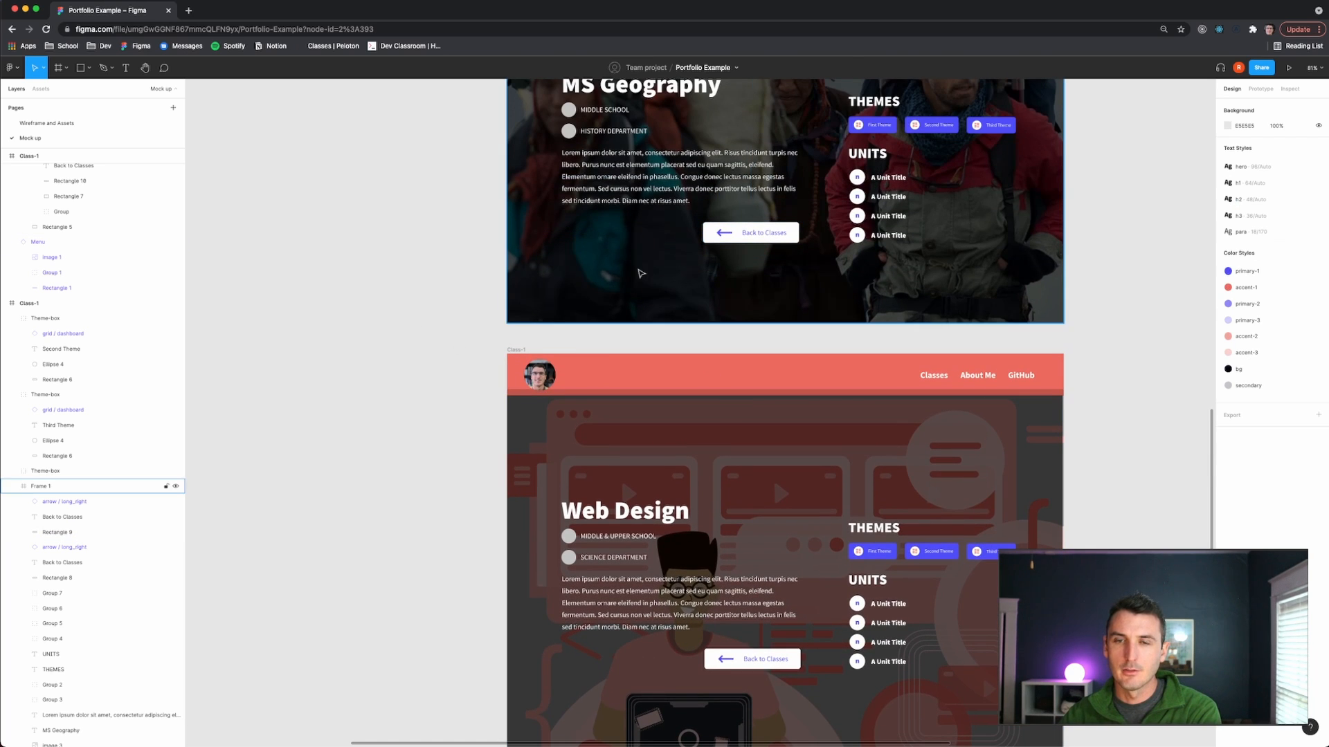
{"action": "left_click", "coordinate": [716, 663]}
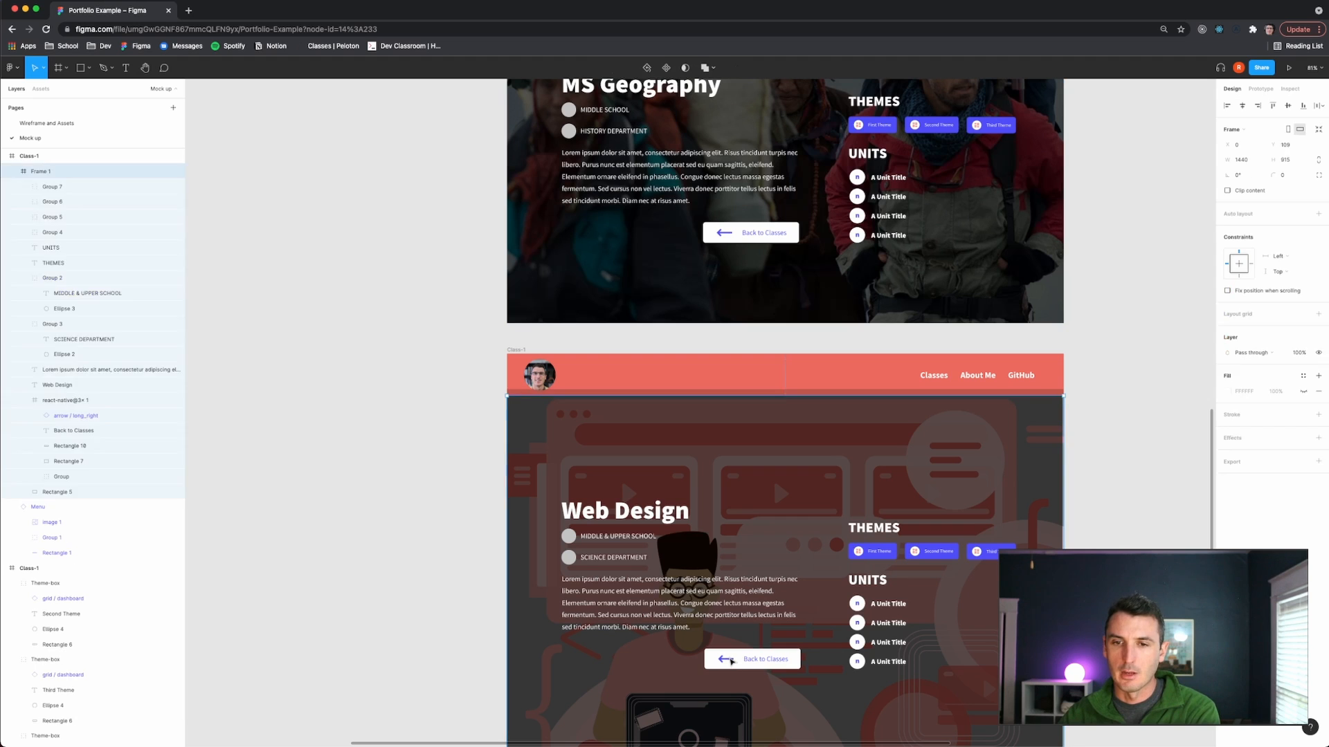
{"action": "left_click", "coordinate": [711, 668], "text": "shift"}
{"action": "left_click", "coordinate": [766, 659], "text": "shift"}
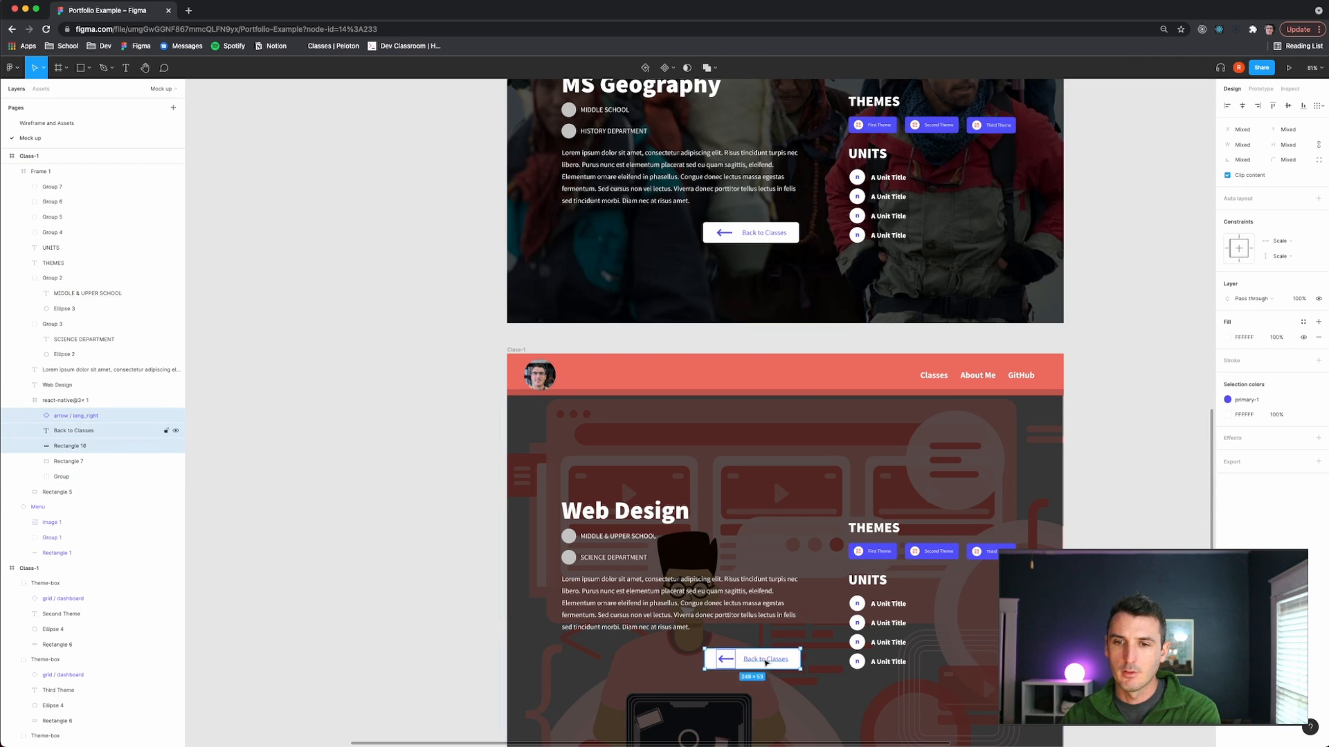
{"action": "key", "text": "super+c"}
{"action": "key", "text": "super+v"}
Move the pasted button copy below the Intro to Comp Sci description, aligned with the paragraph's right end, and deselect it.
{"action": "scroll", "coordinate": [766, 663], "scroll_direction": "down", "scroll_amount": 5}
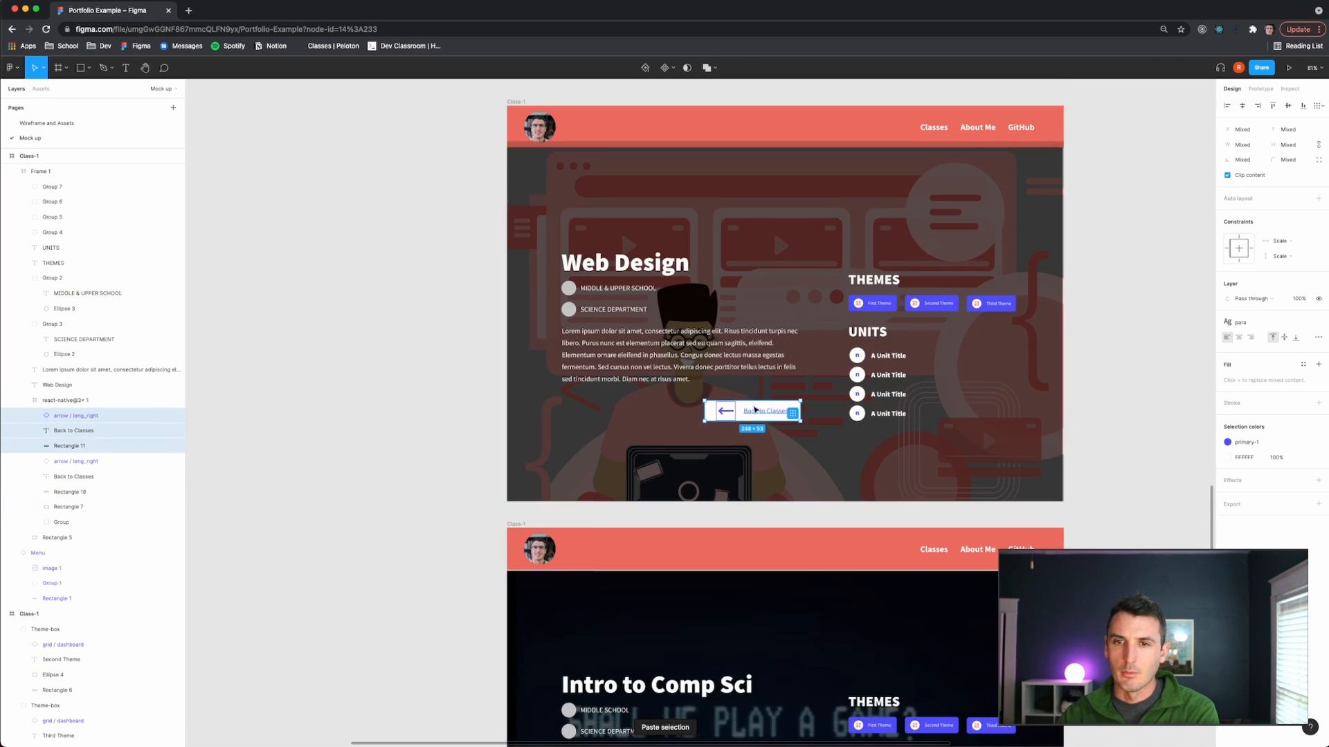
{"action": "left_click_drag", "start_coordinate": [756, 411], "coordinate": [748, 572]}
{"action": "scroll", "coordinate": [760, 640], "scroll_direction": "down", "scroll_amount": 3}
{"action": "scroll", "coordinate": [760, 640], "scroll_direction": "down", "scroll_amount": 3}
{"action": "left_click_drag", "start_coordinate": [751, 572], "coordinate": [779, 569]}
{"action": "scroll", "coordinate": [761, 577], "scroll_direction": "up", "scroll_amount": 5}
{"action": "scroll", "coordinate": [780, 582], "scroll_direction": "up", "scroll_amount": 1}
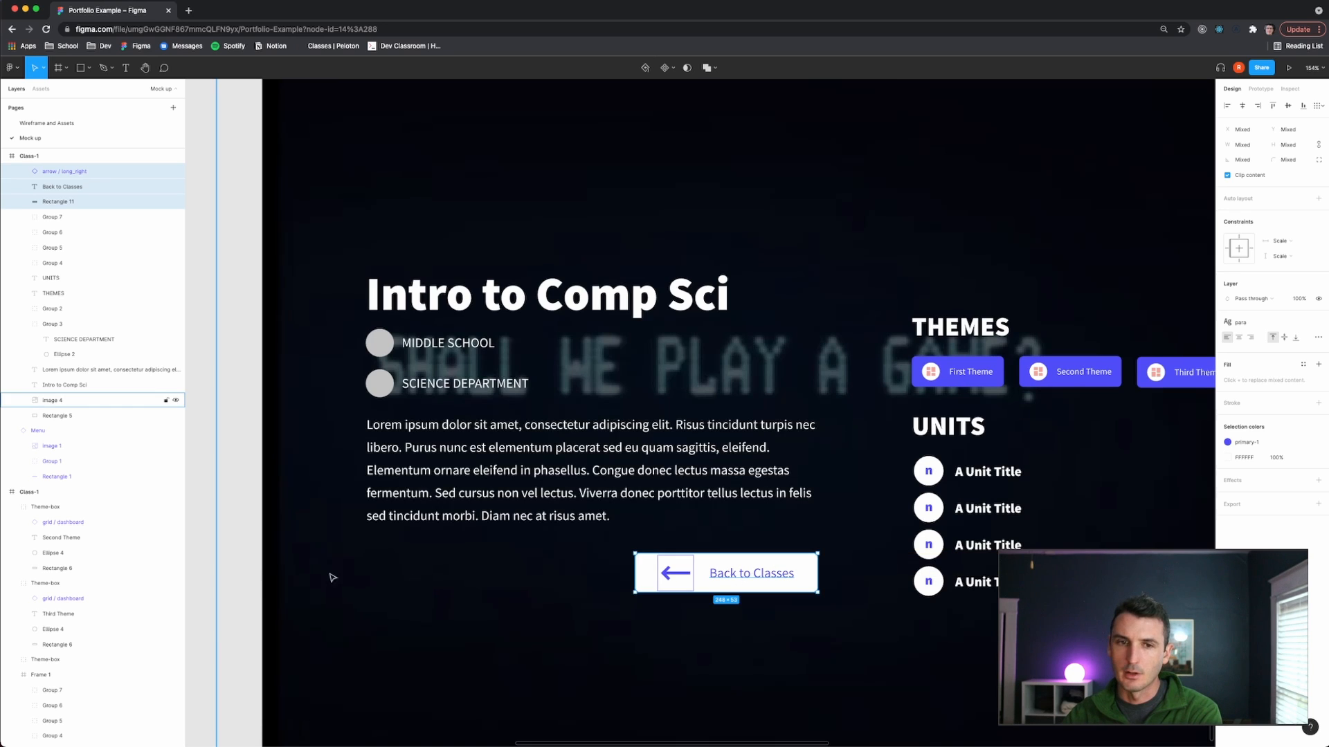
{"action": "left_click", "coordinate": [216, 580]}
Review the three course page mock-ups together with the Landing, Classes and About Me frames.
{"action": "scroll", "coordinate": [333, 573], "scroll_direction": "down", "scroll_amount": 10}
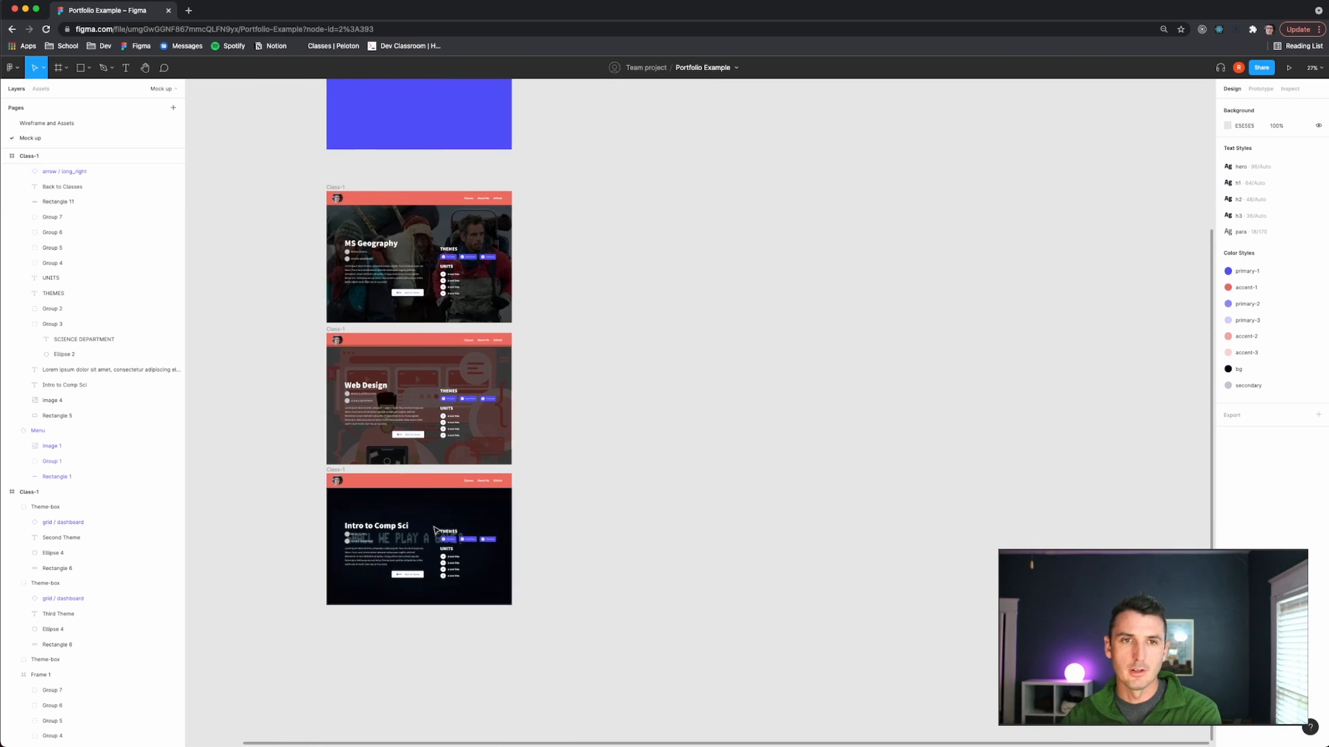
{"action": "scroll", "coordinate": [484, 526], "scroll_direction": "left", "scroll_amount": 6}
{"action": "scroll", "coordinate": [609, 491], "scroll_direction": "up", "scroll_amount": 4}
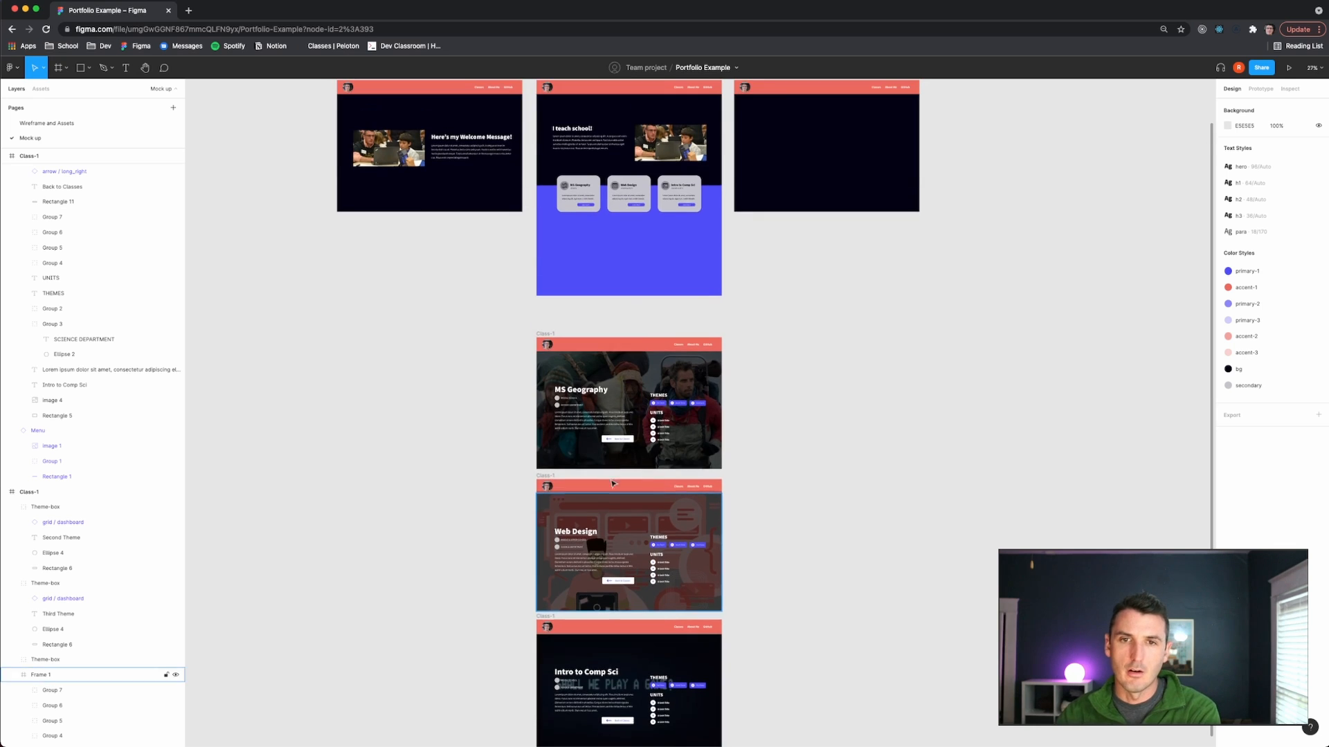
{"action": "scroll", "coordinate": [614, 468], "scroll_direction": "left", "scroll_amount": 1}
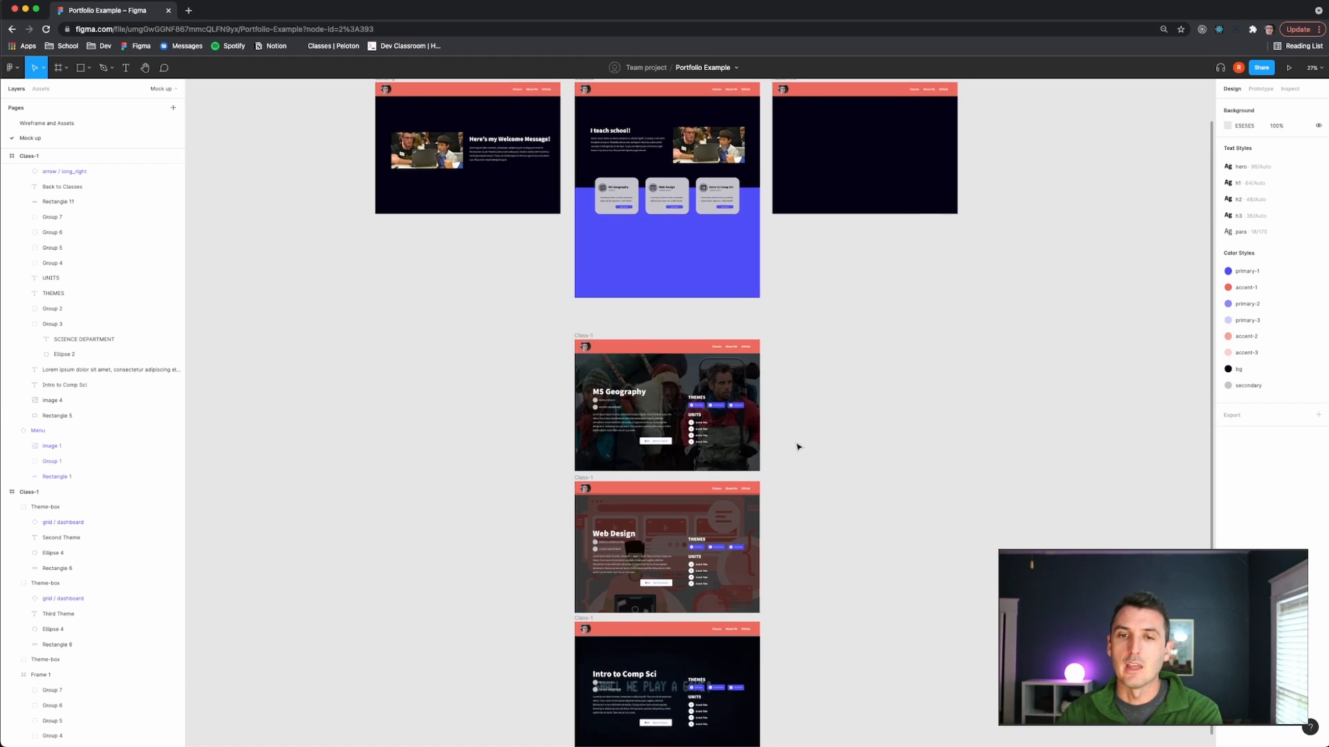
{"action": "scroll", "coordinate": [803, 444], "scroll_direction": "left", "scroll_amount": 1}
{"action": "scroll", "coordinate": [820, 462], "scroll_direction": "down", "scroll_amount": 1}
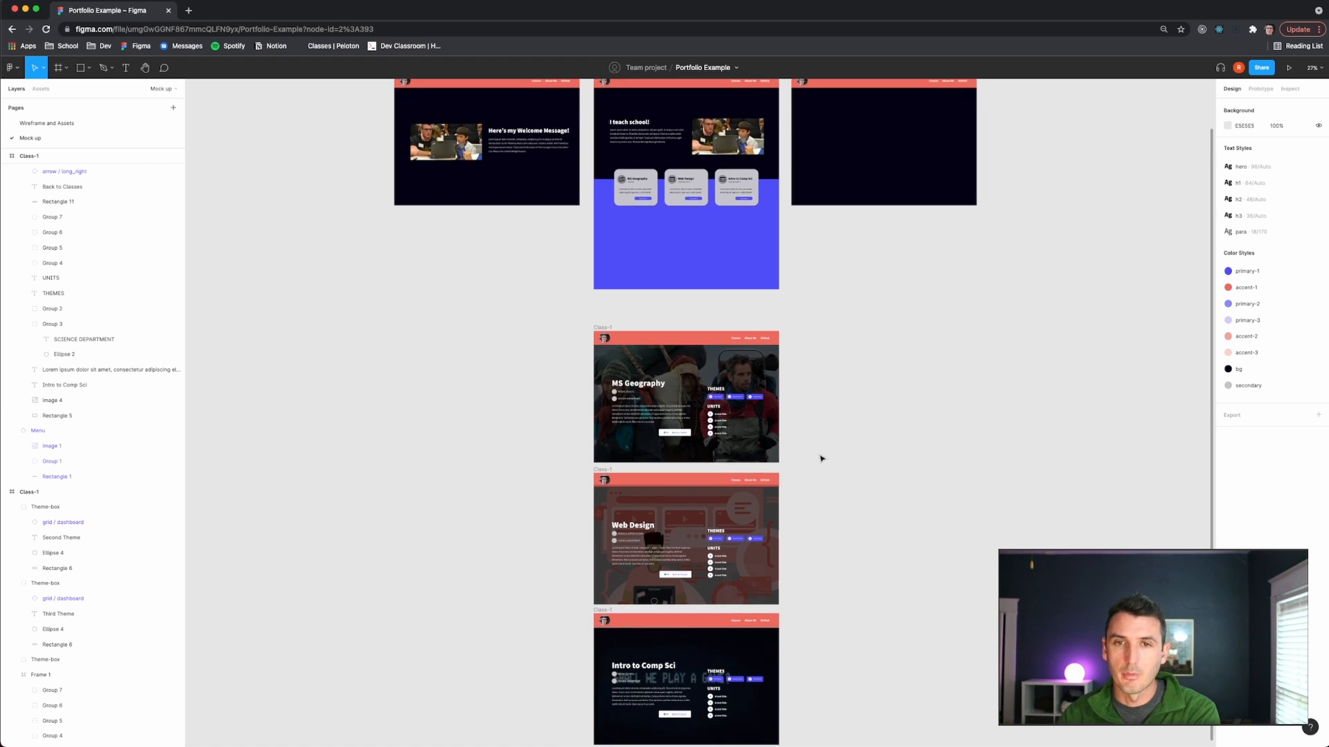
{"action": "scroll", "coordinate": [818, 451], "scroll_direction": "down", "scroll_amount": 1}
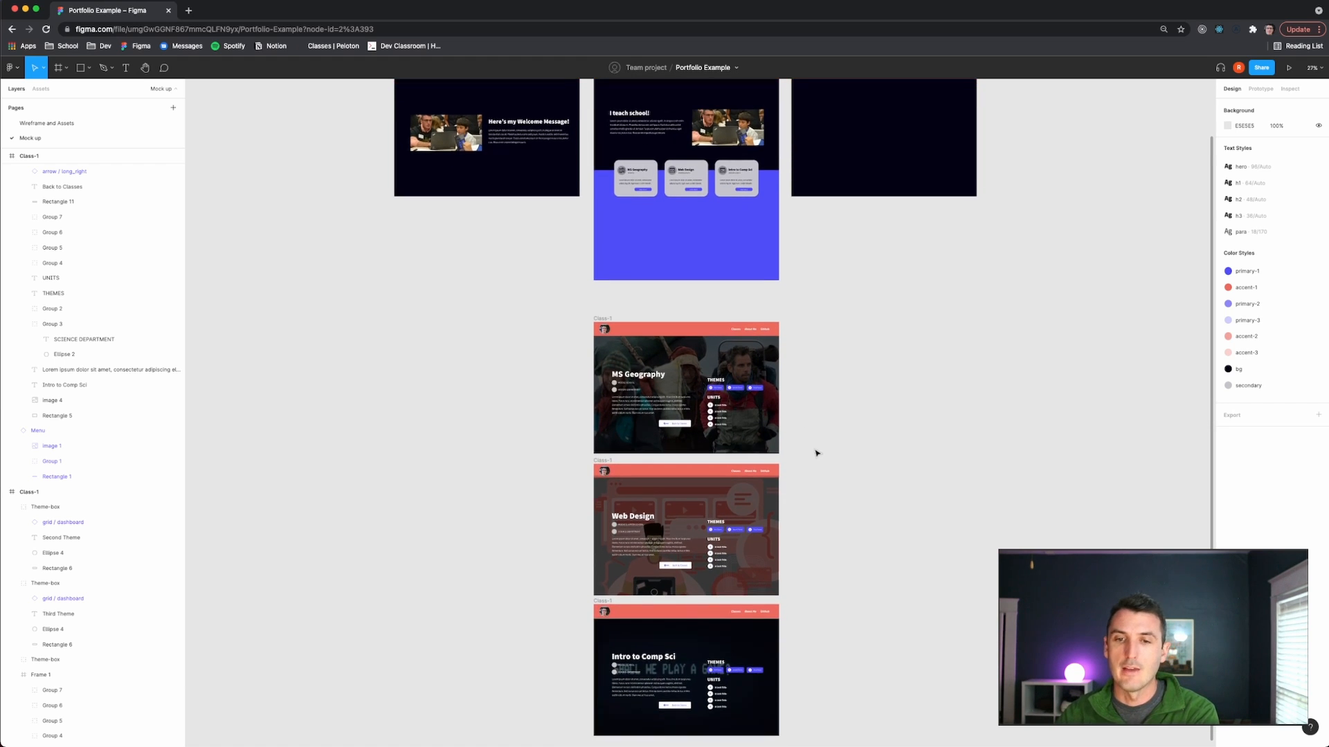
{"action": "scroll", "coordinate": [817, 453], "scroll_direction": "up", "scroll_amount": 10}
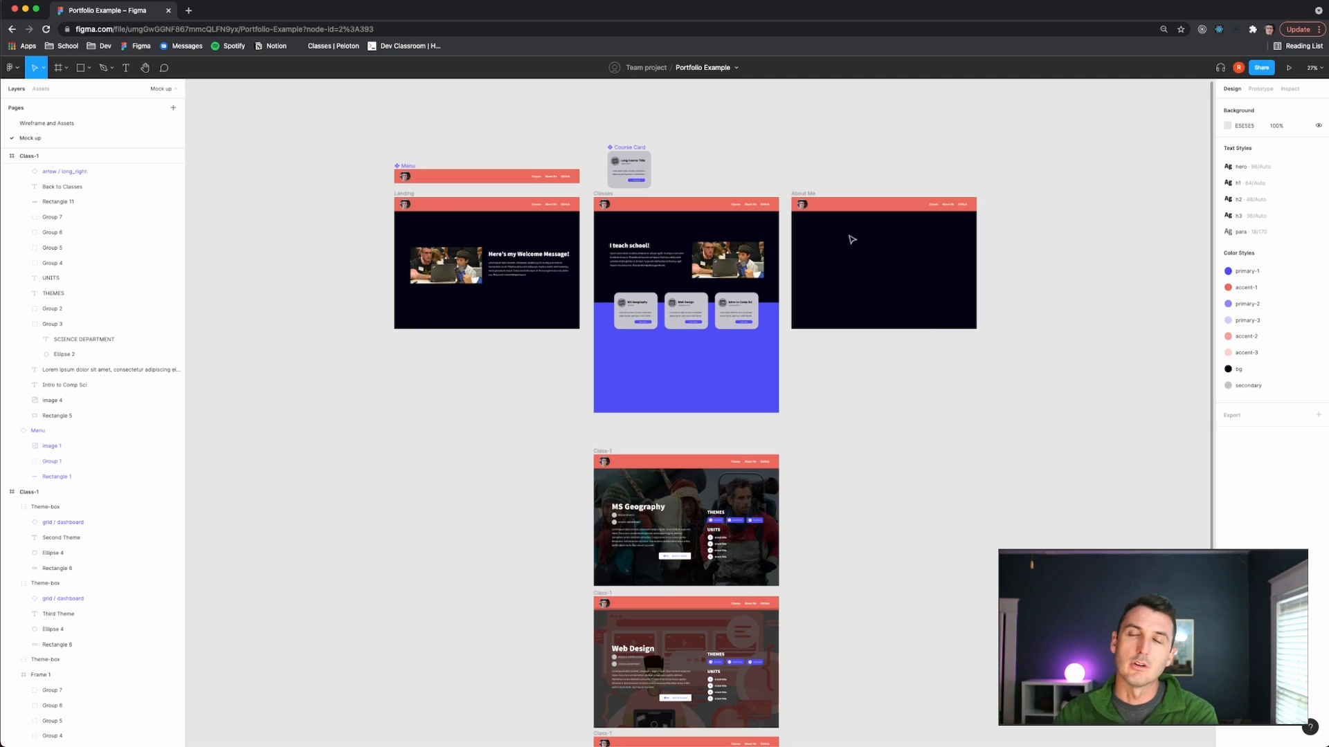